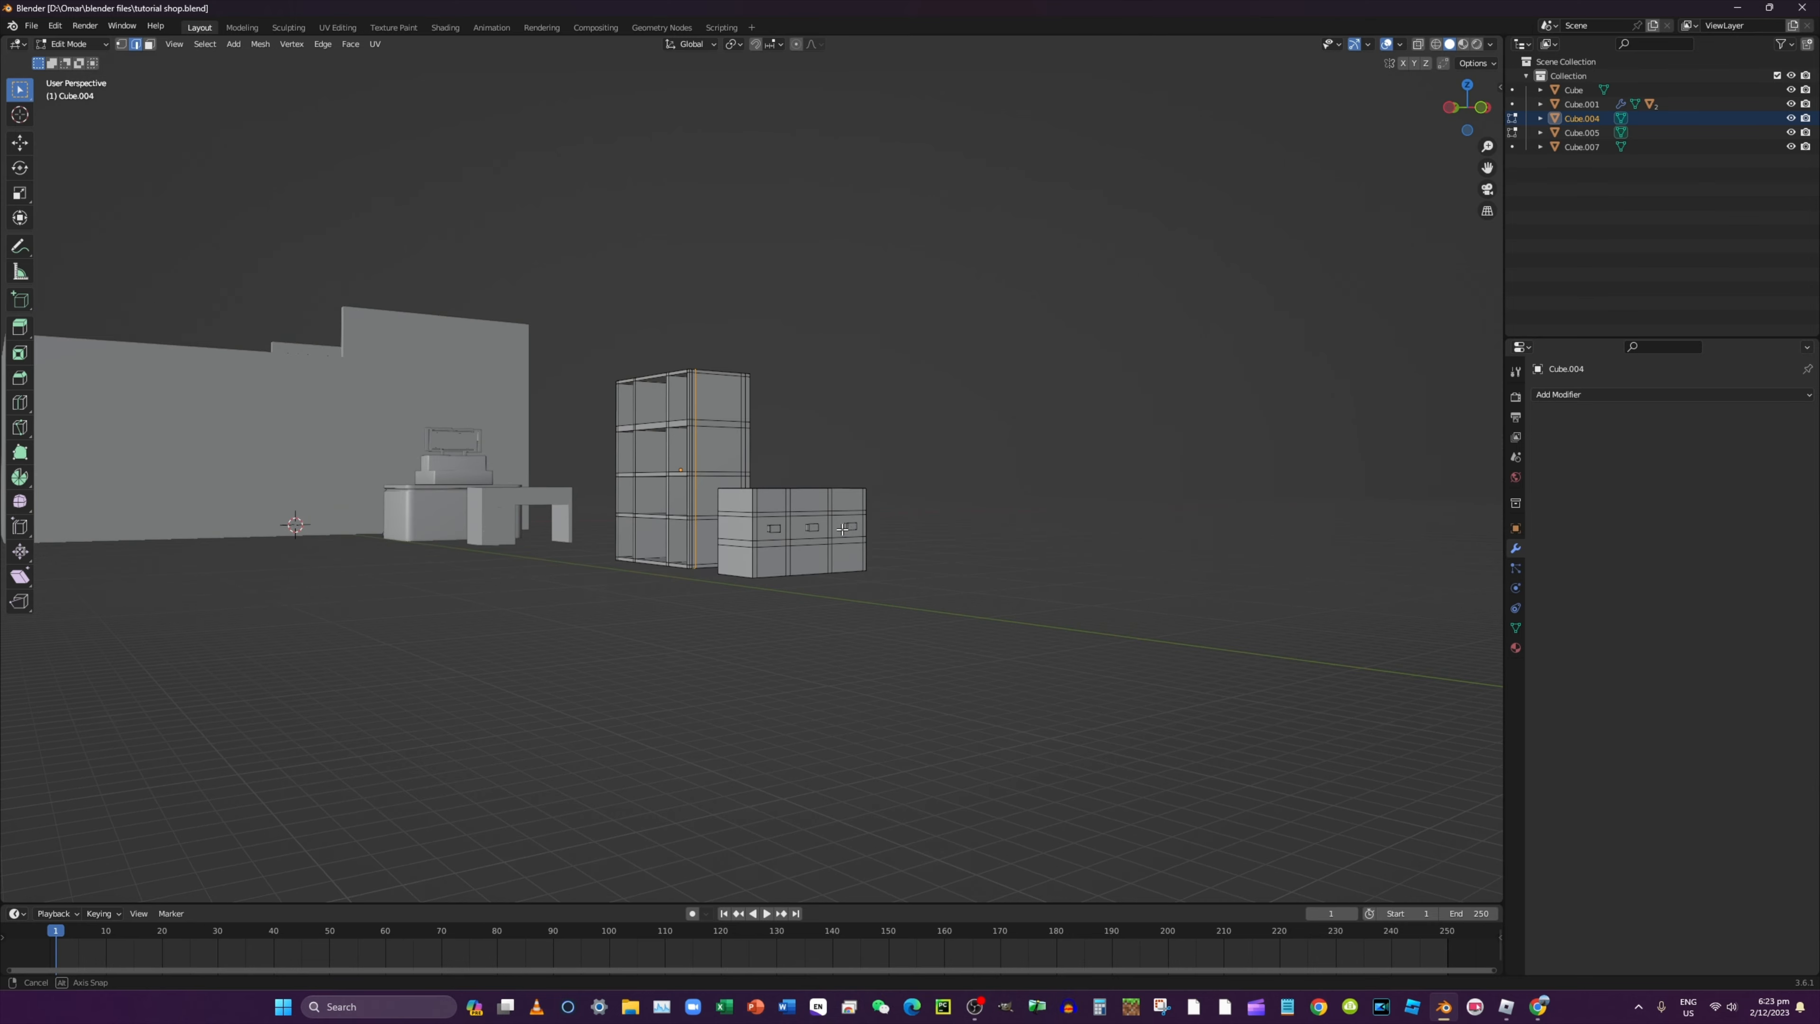
Delete the lowest front face and the adjoining underside face from the end bay of the drawer cabinet
scroll(913, 539, up, 5)
scroll(853, 547, down, 3)
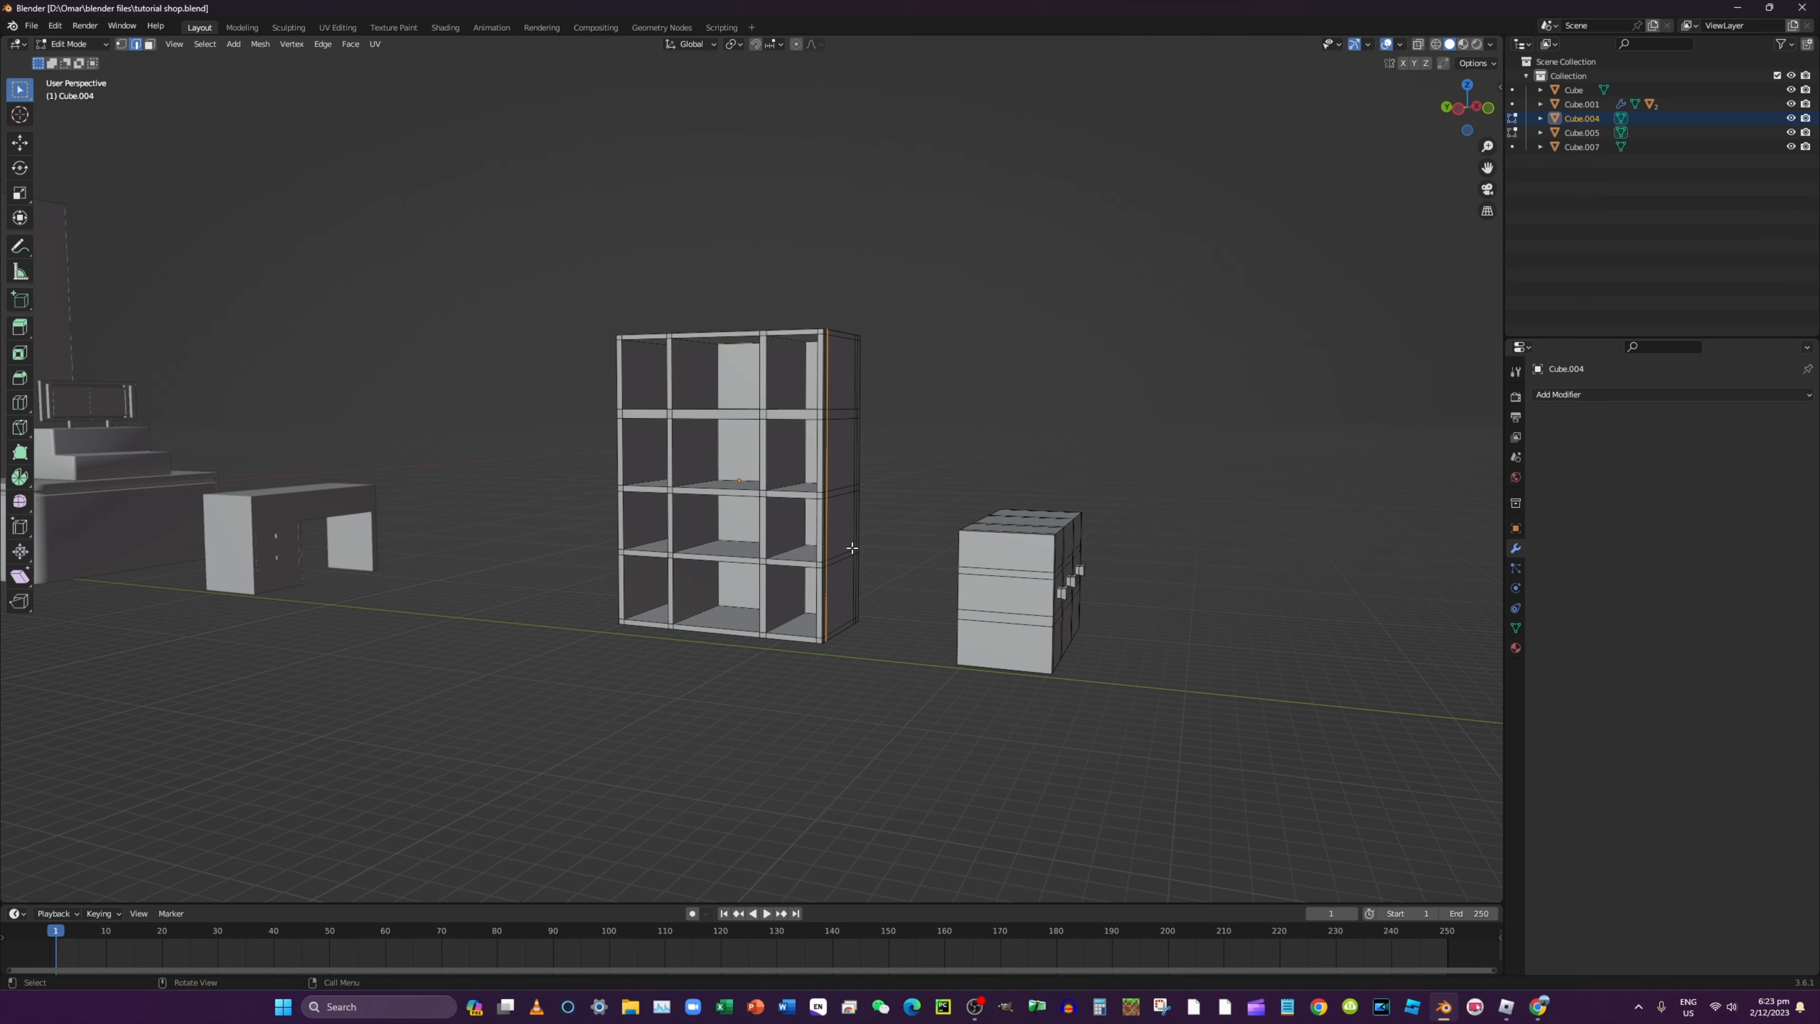
scroll(851, 548, up, 2)
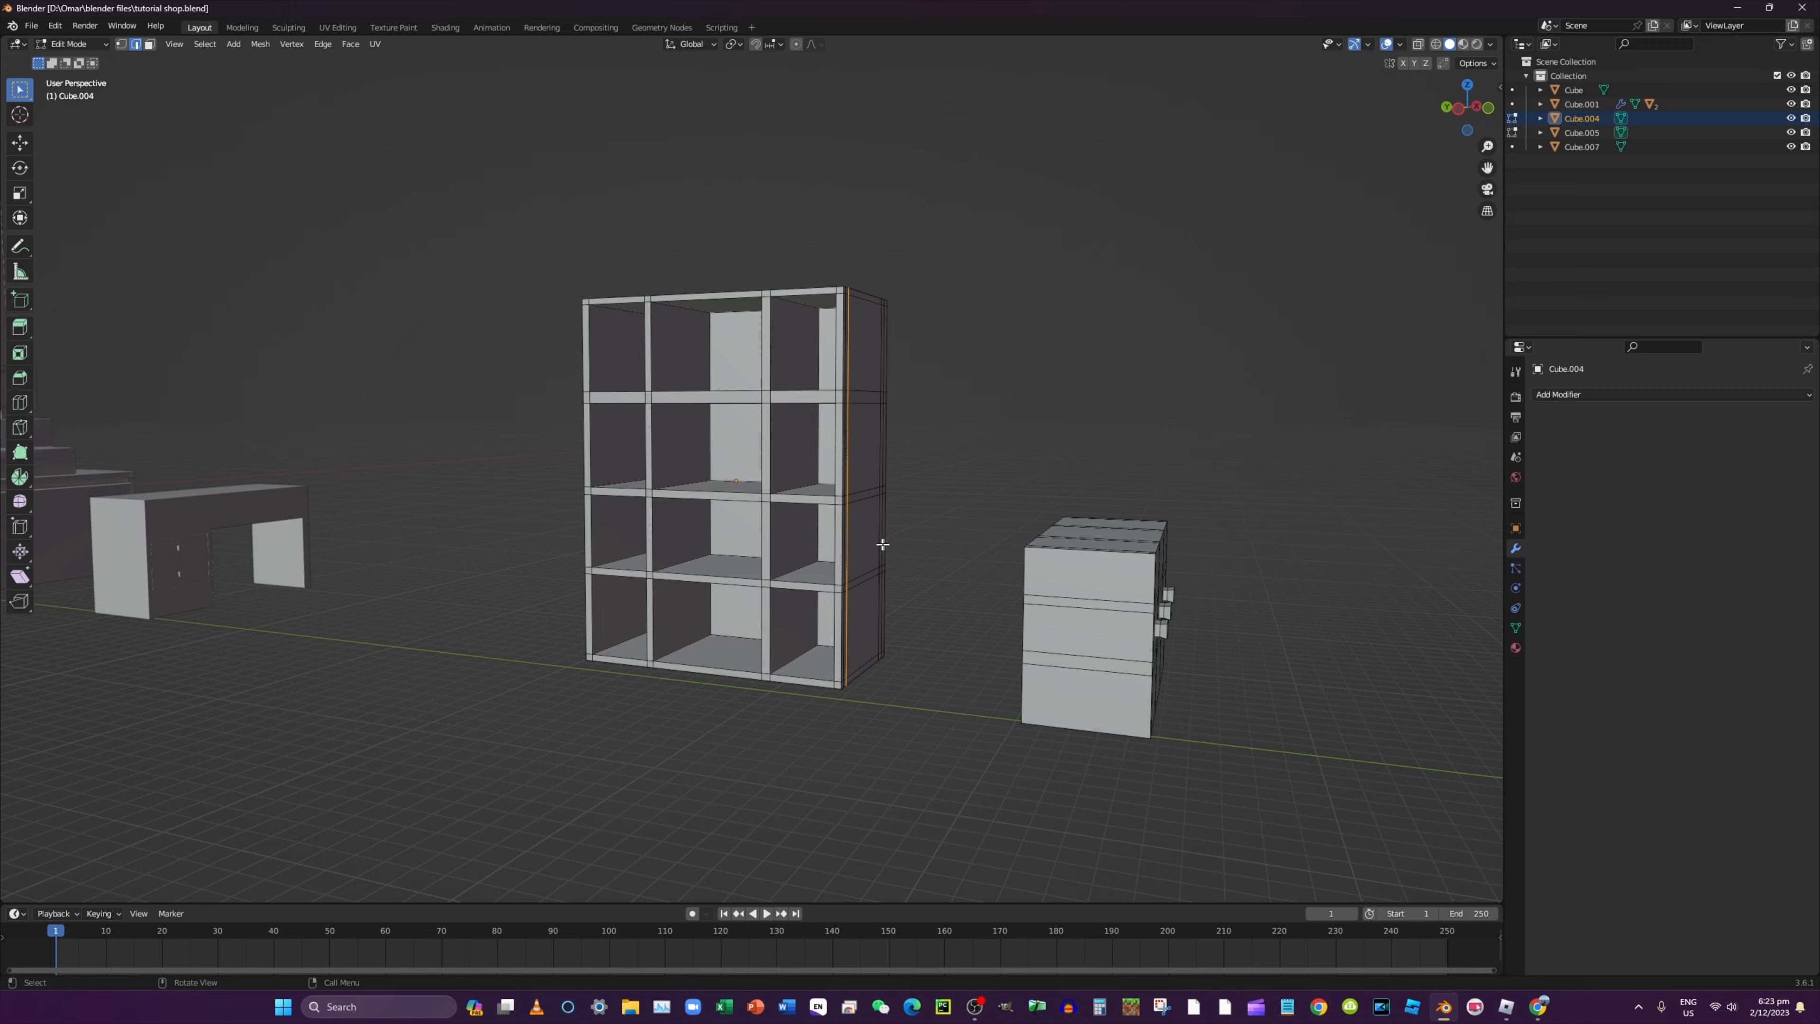
middle_drag(882, 545, 785, 555)
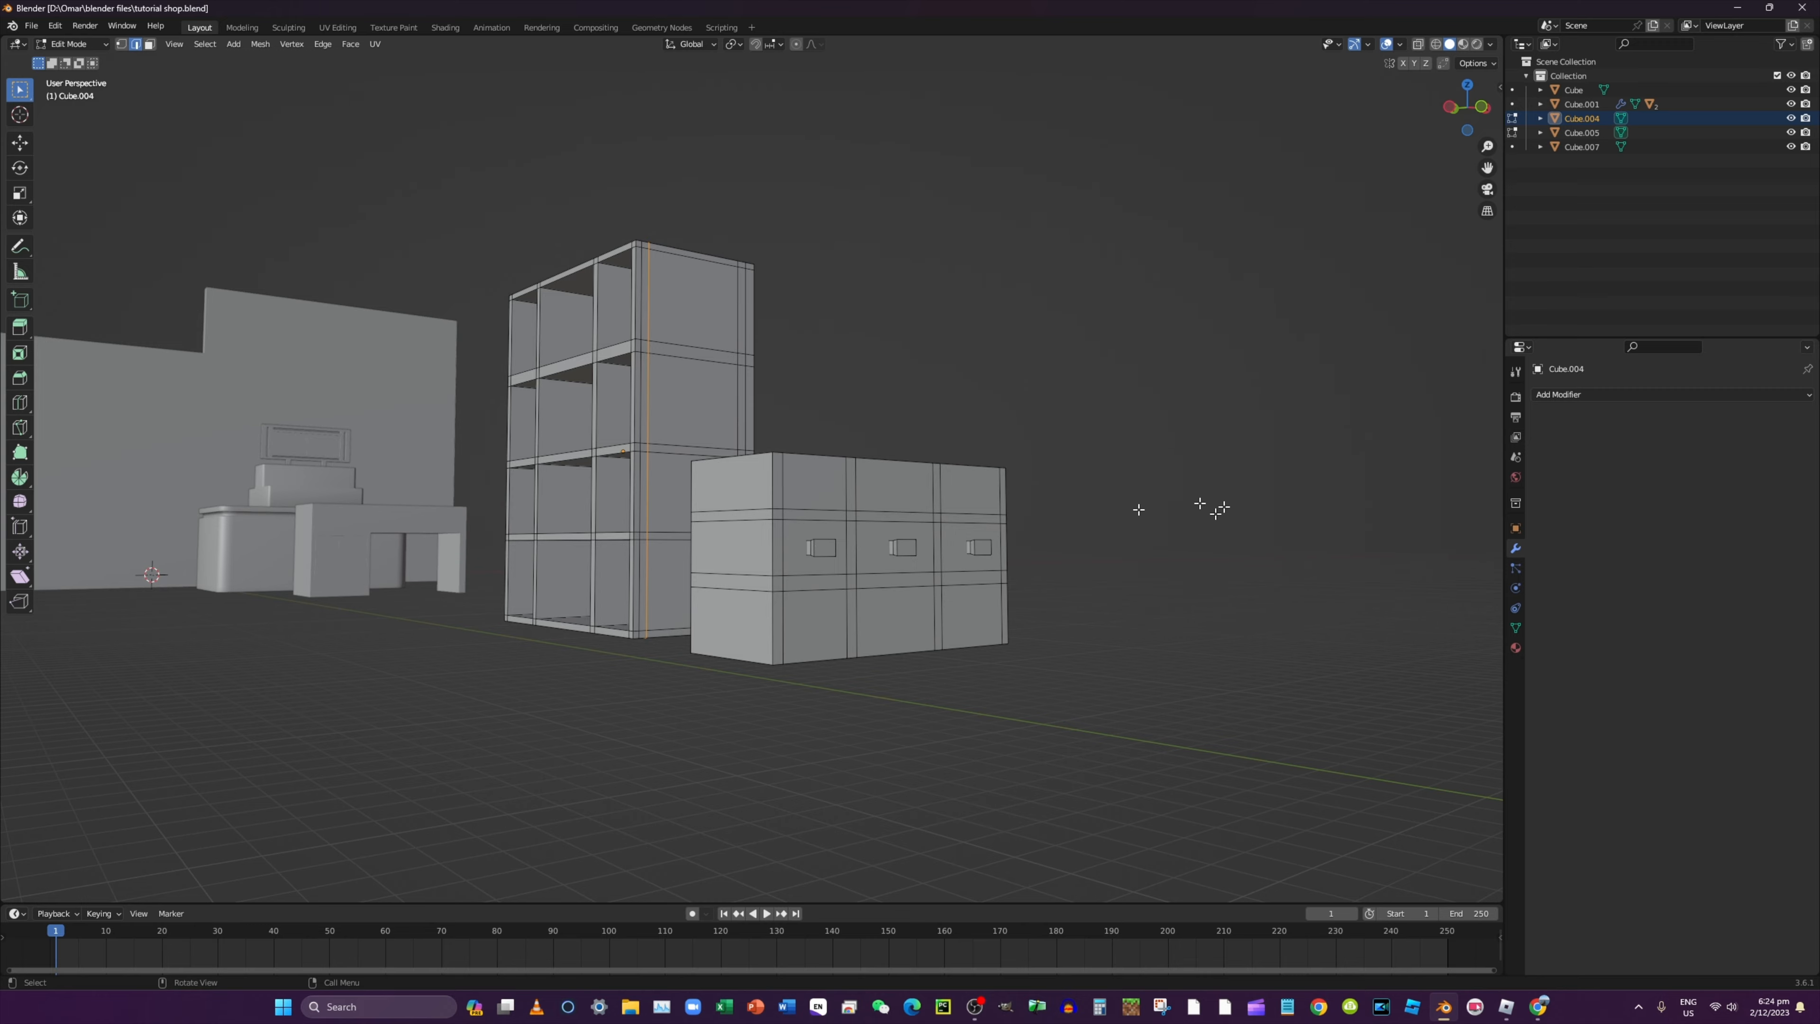
key(3)
click(815, 482)
middle_drag(809, 487, 774, 469)
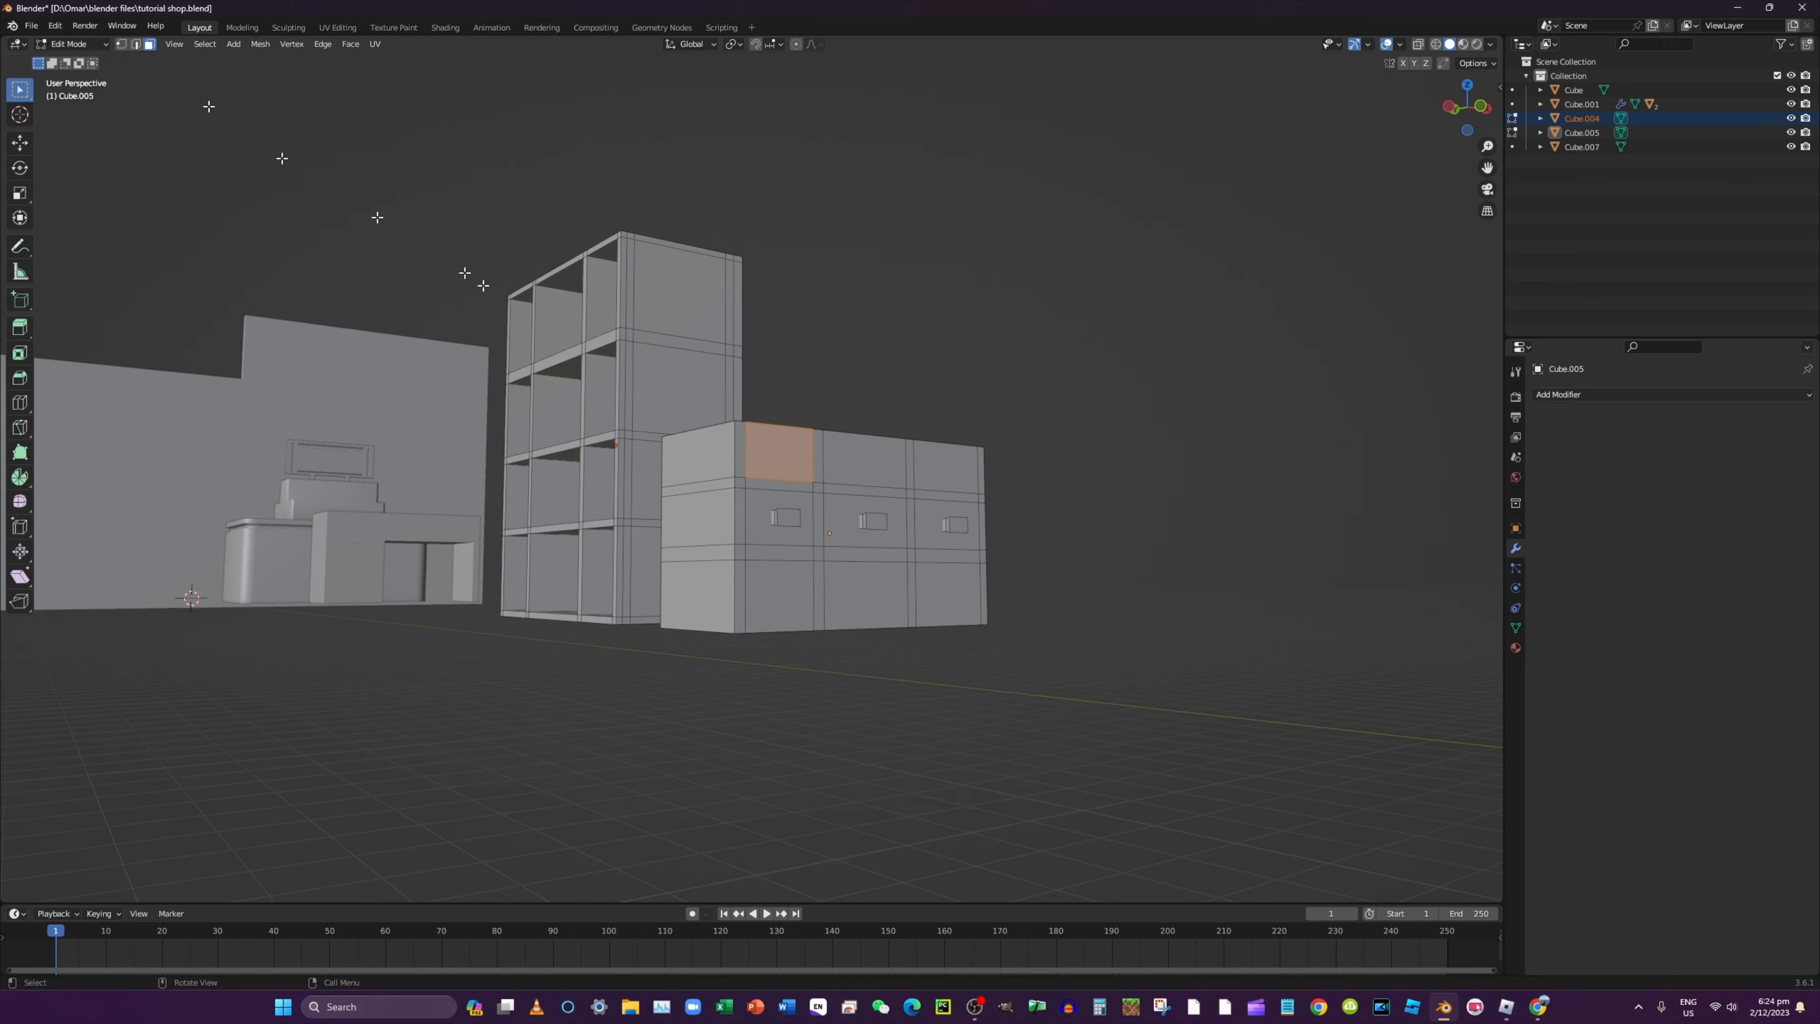
click(757, 575)
middle_drag(757, 575, 1119, 335)
shift+click(1048, 344)
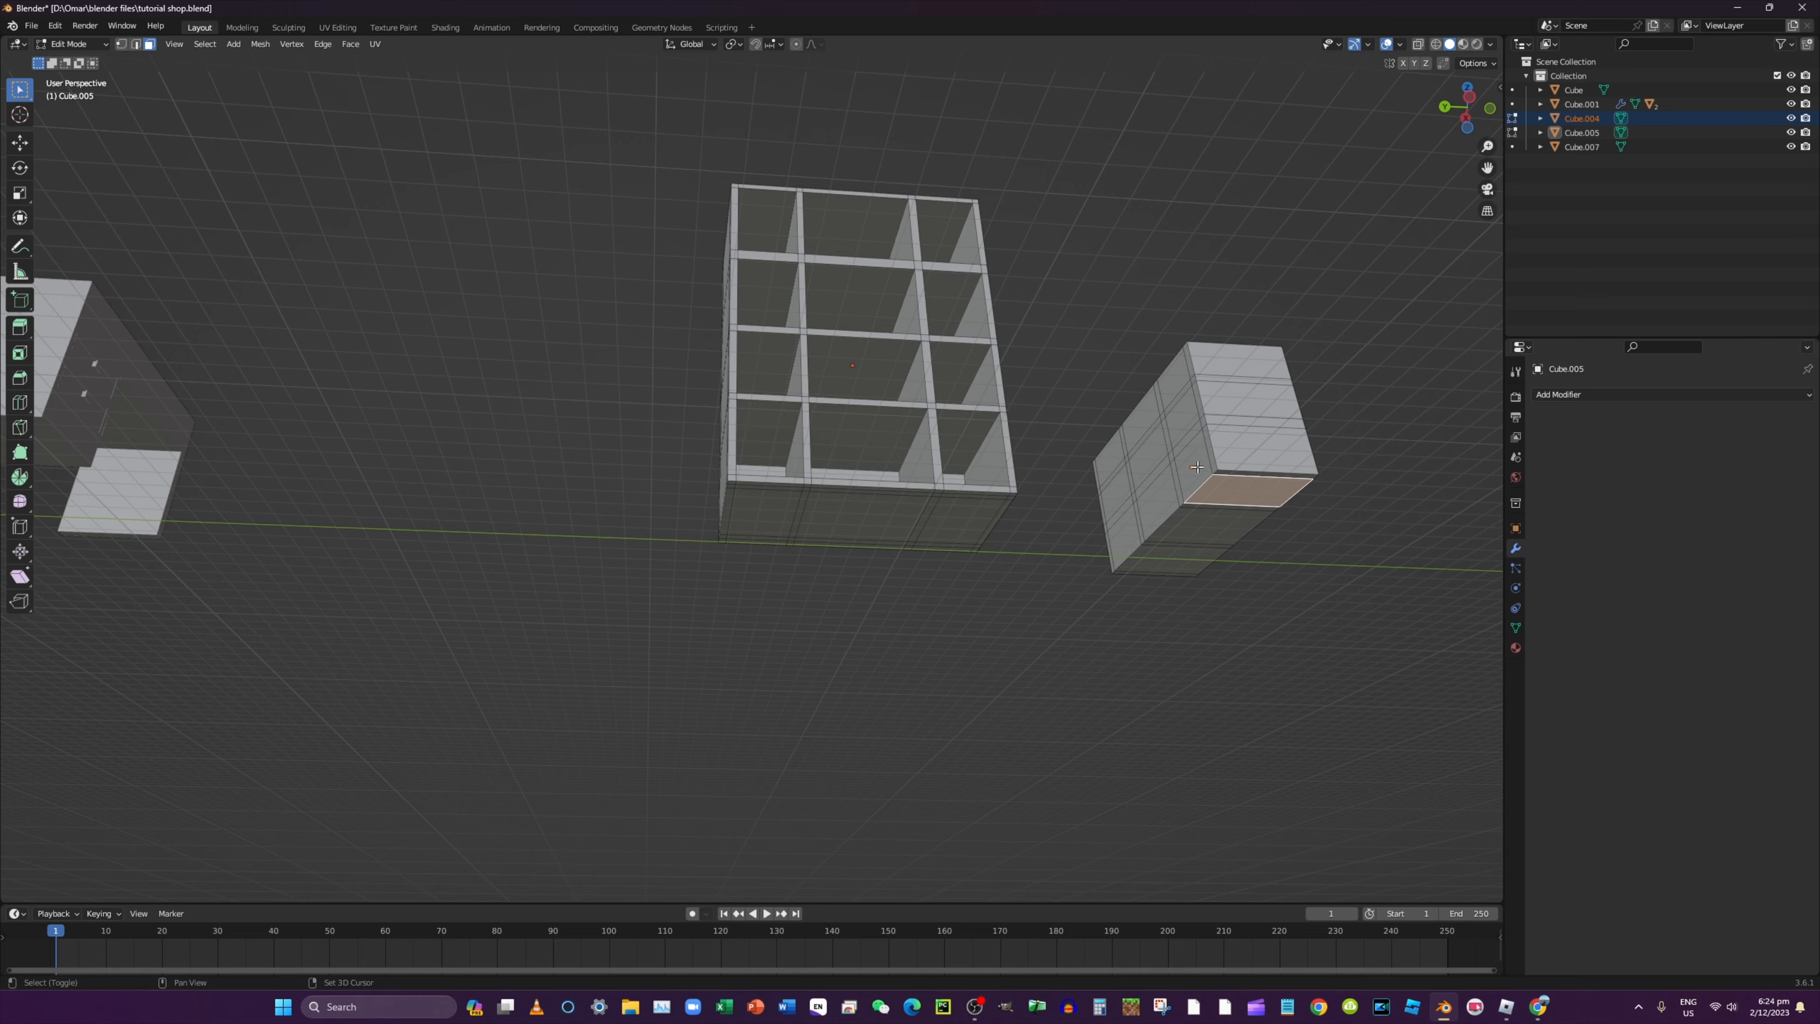
middle_drag(1208, 470, 1140, 517)
key(x)
click(1063, 529)
Delete the remaining lower front and underside faces of the drawer cabinet to open the other bays
click(870, 452)
shift+click(881, 458)
shift+click(924, 455)
shift+click(1147, 556)
shift+click(1154, 563)
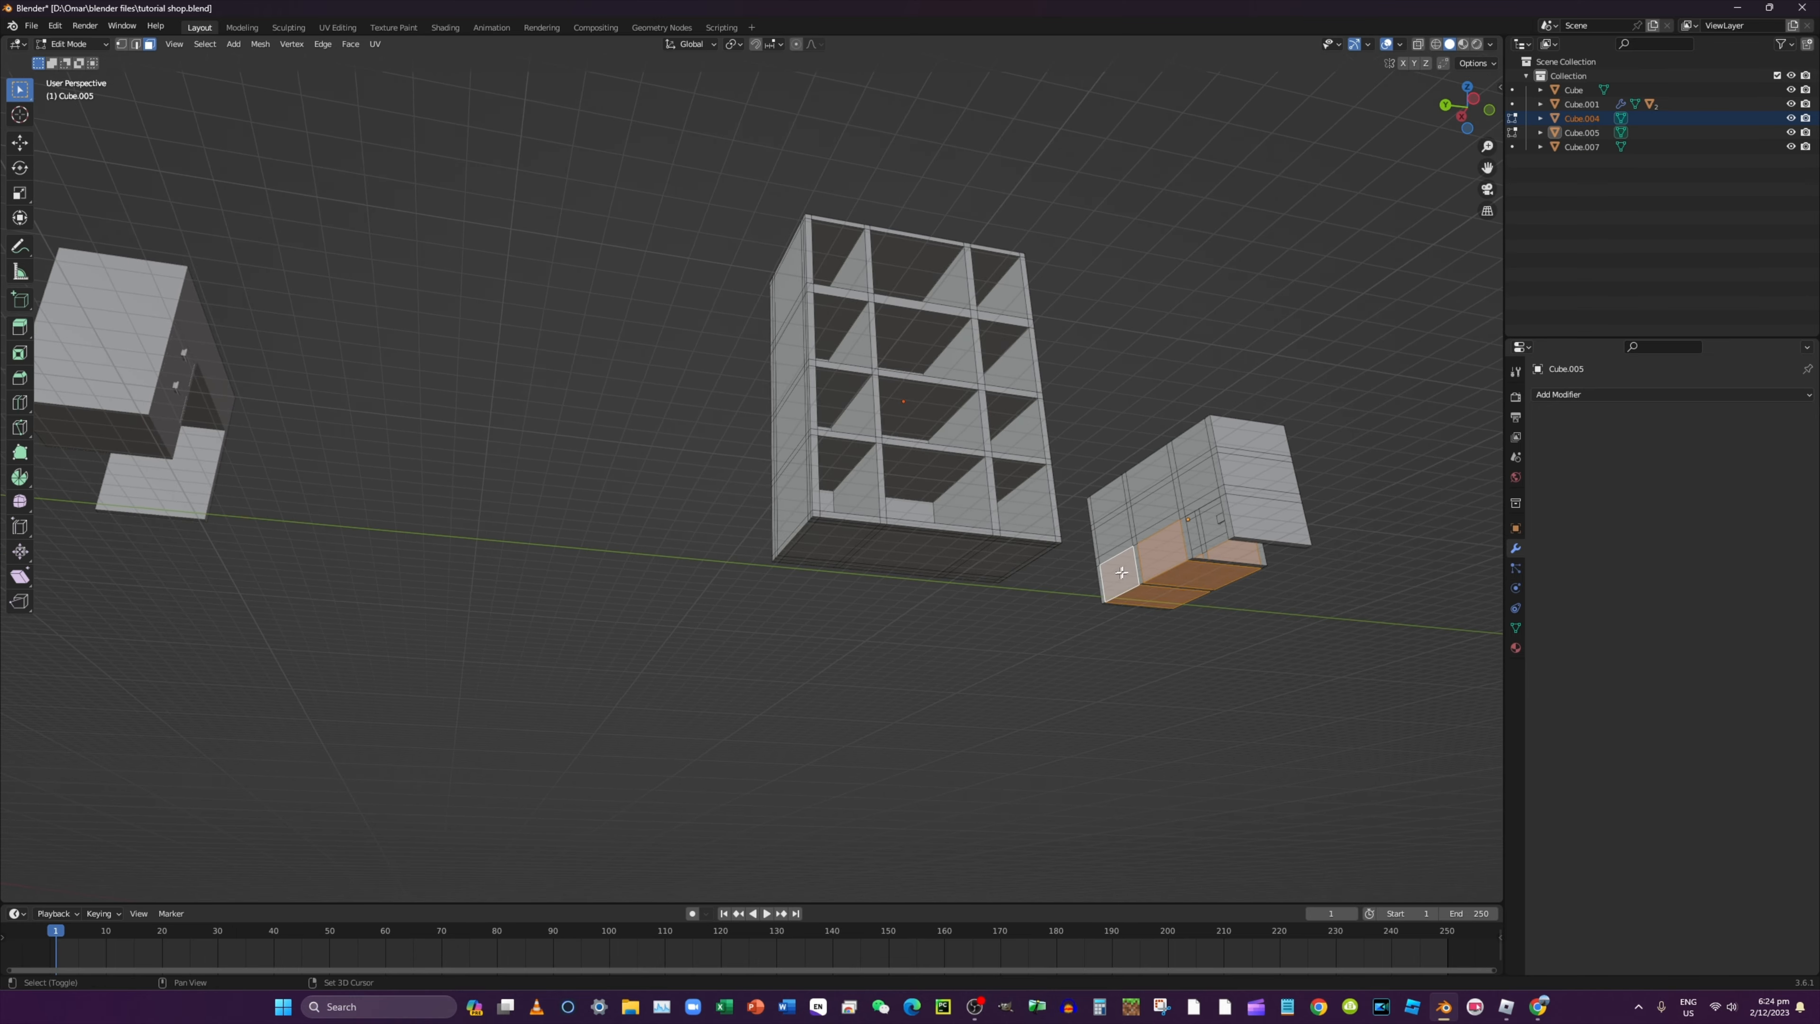
key(x)
click(1158, 566)
middle_drag(1157, 565, 1032, 590)
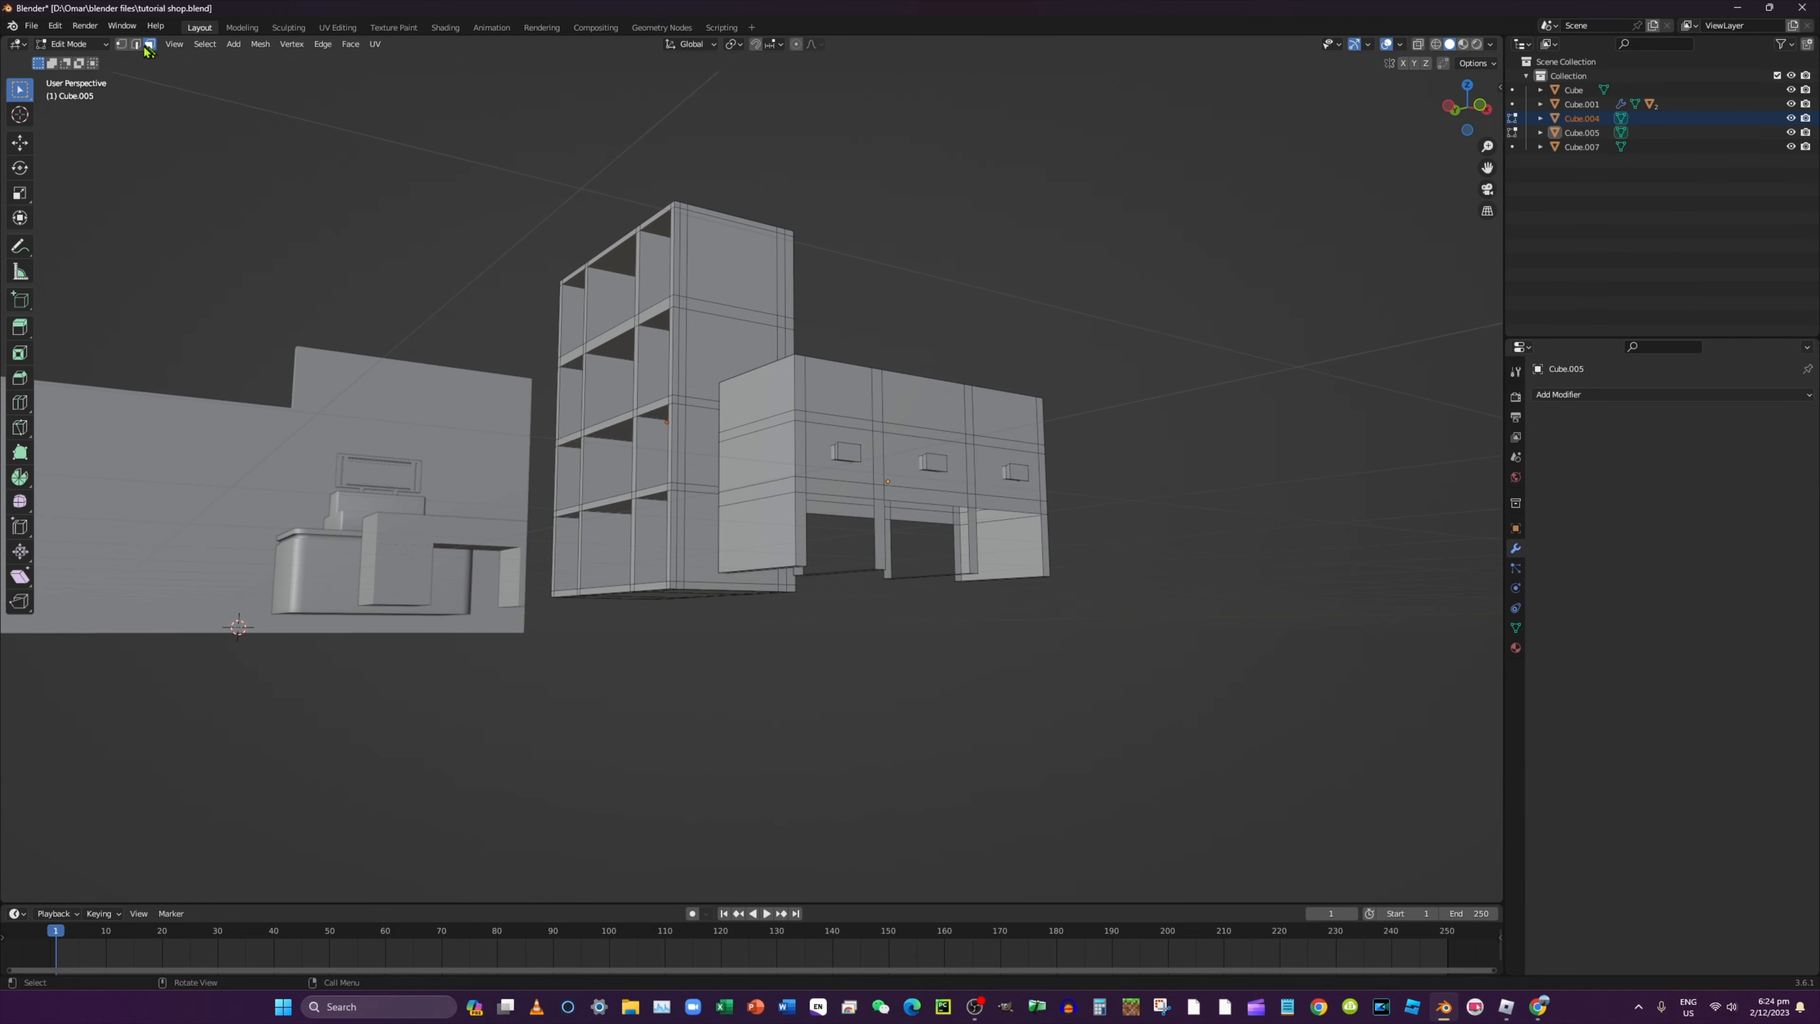
Fill the first open bay's divider side with a face built from its bordering edges
click(136, 44)
scroll(788, 544, up, 3)
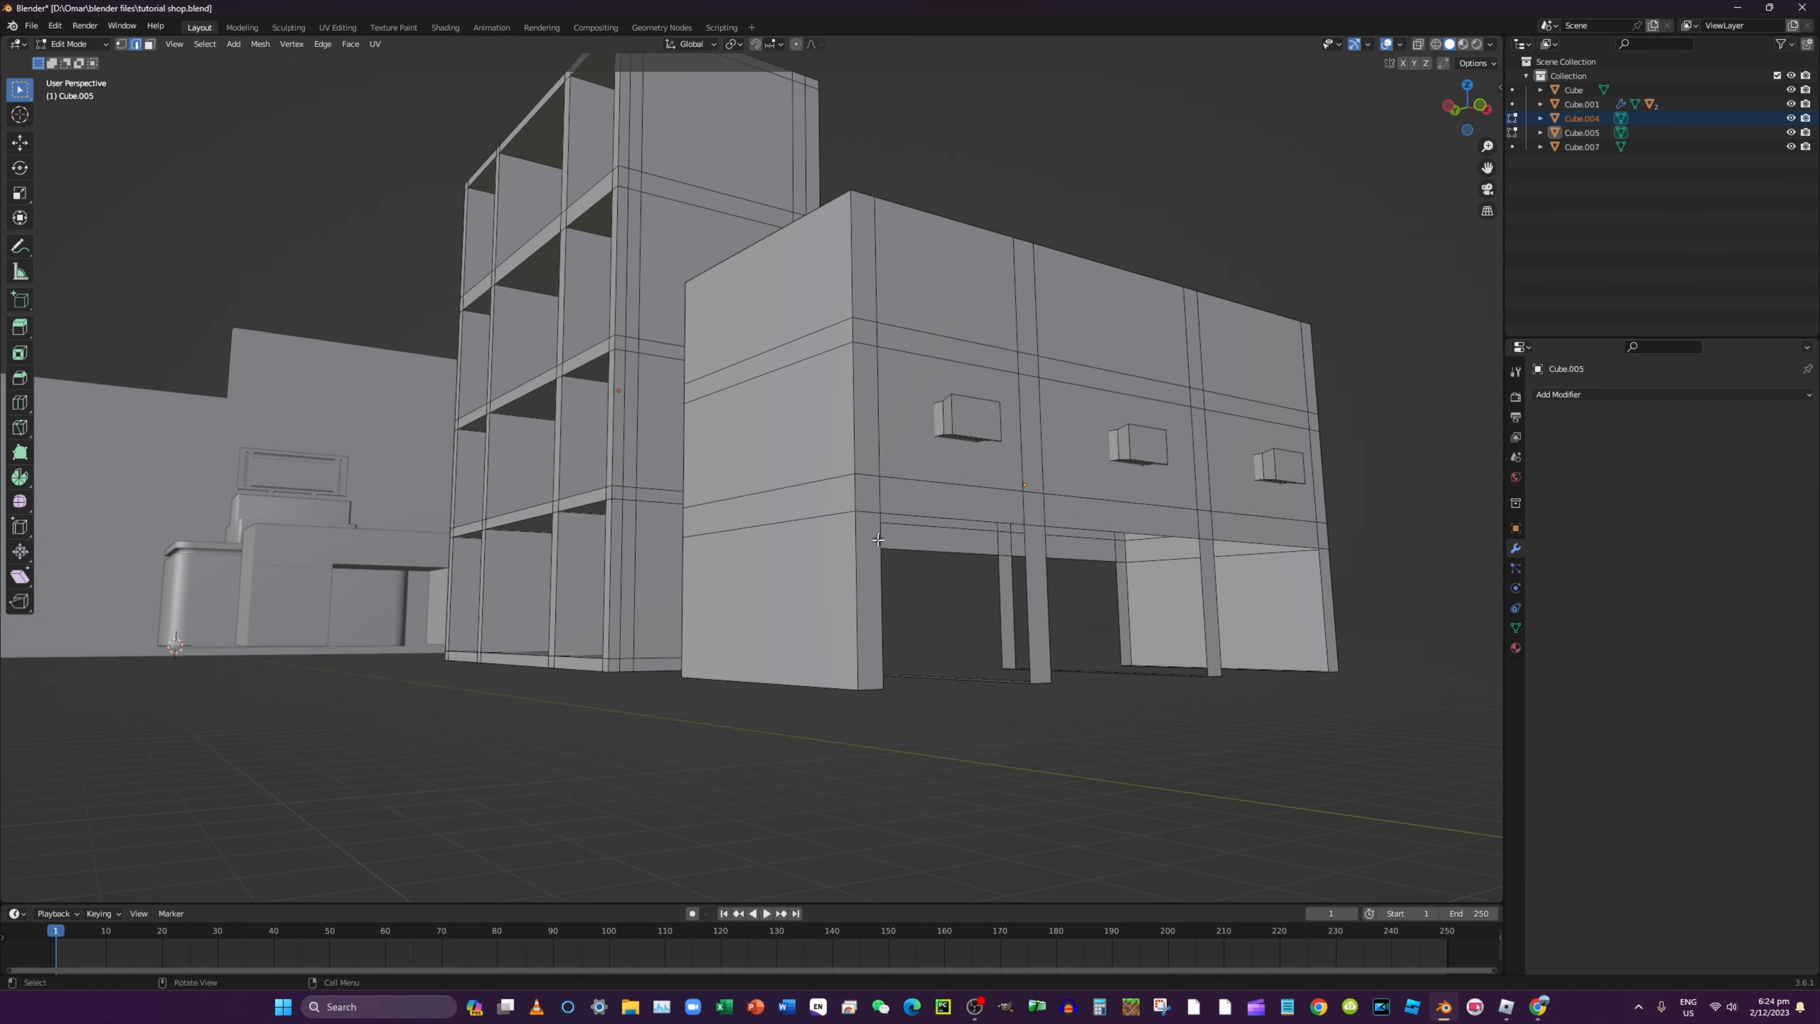
middle_drag(878, 541, 756, 709)
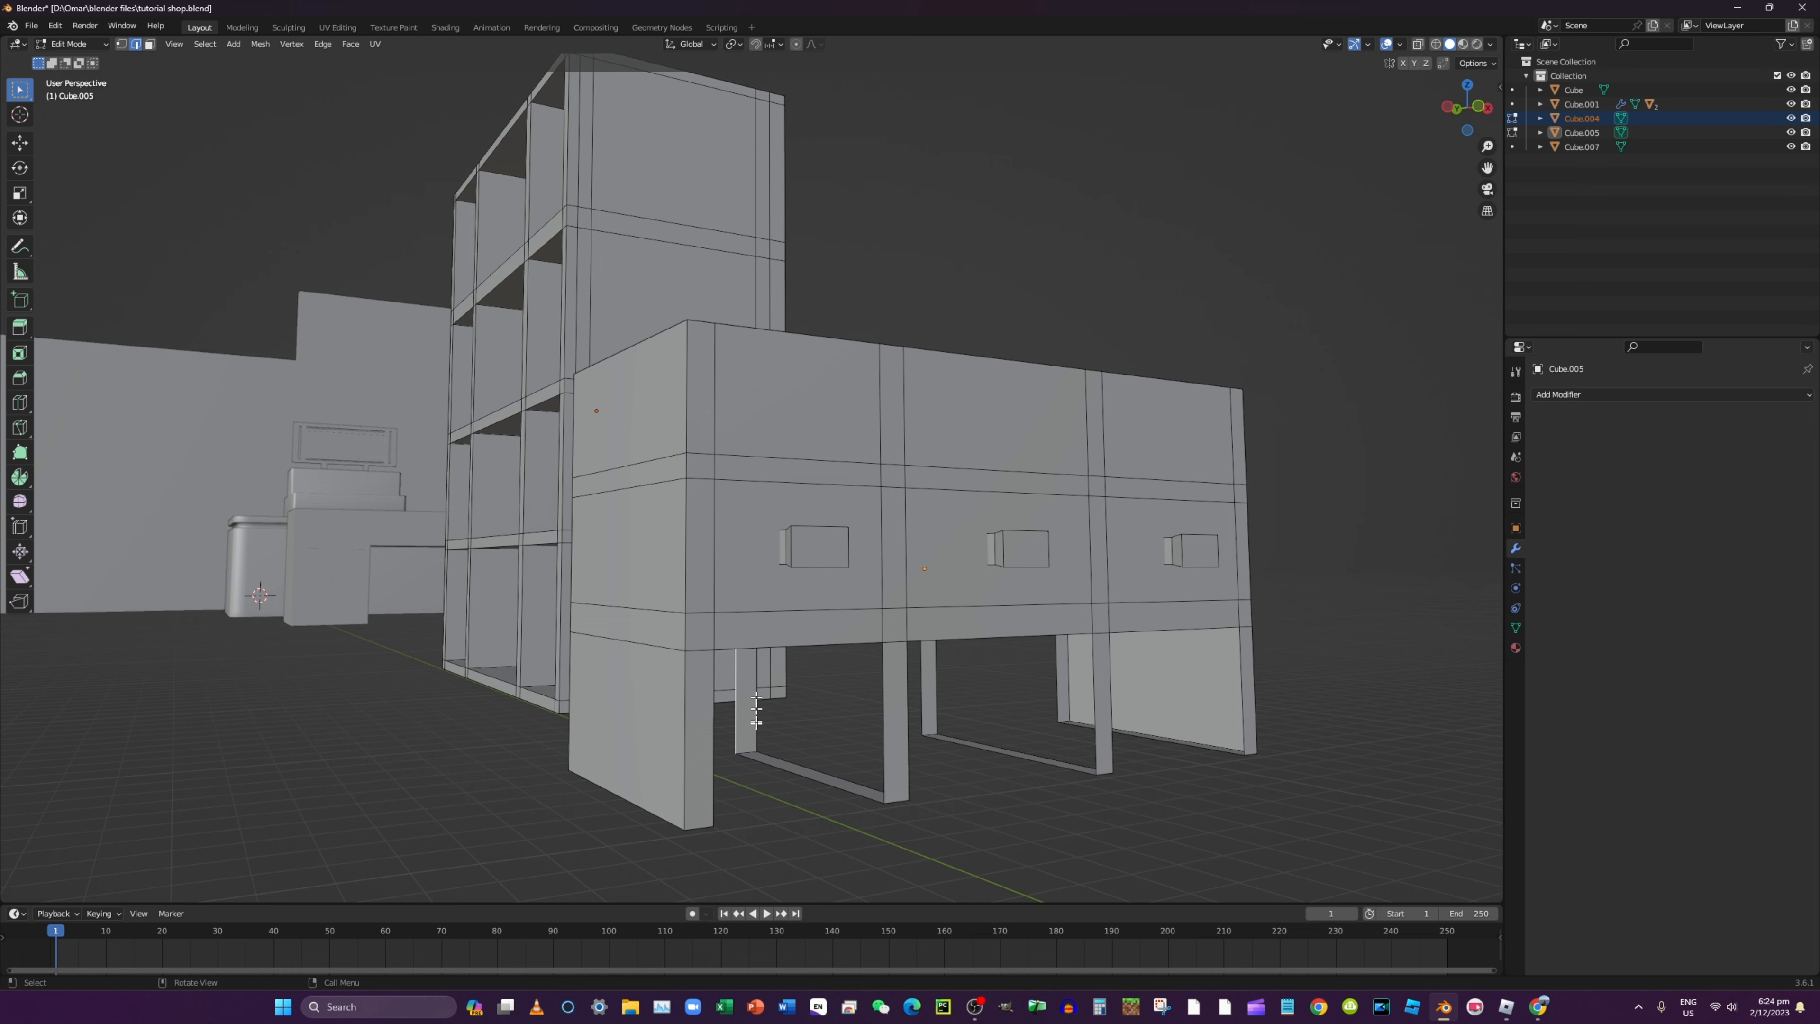
click(763, 762)
shift+click(884, 755)
key(f)
middle_drag(884, 755, 792, 606)
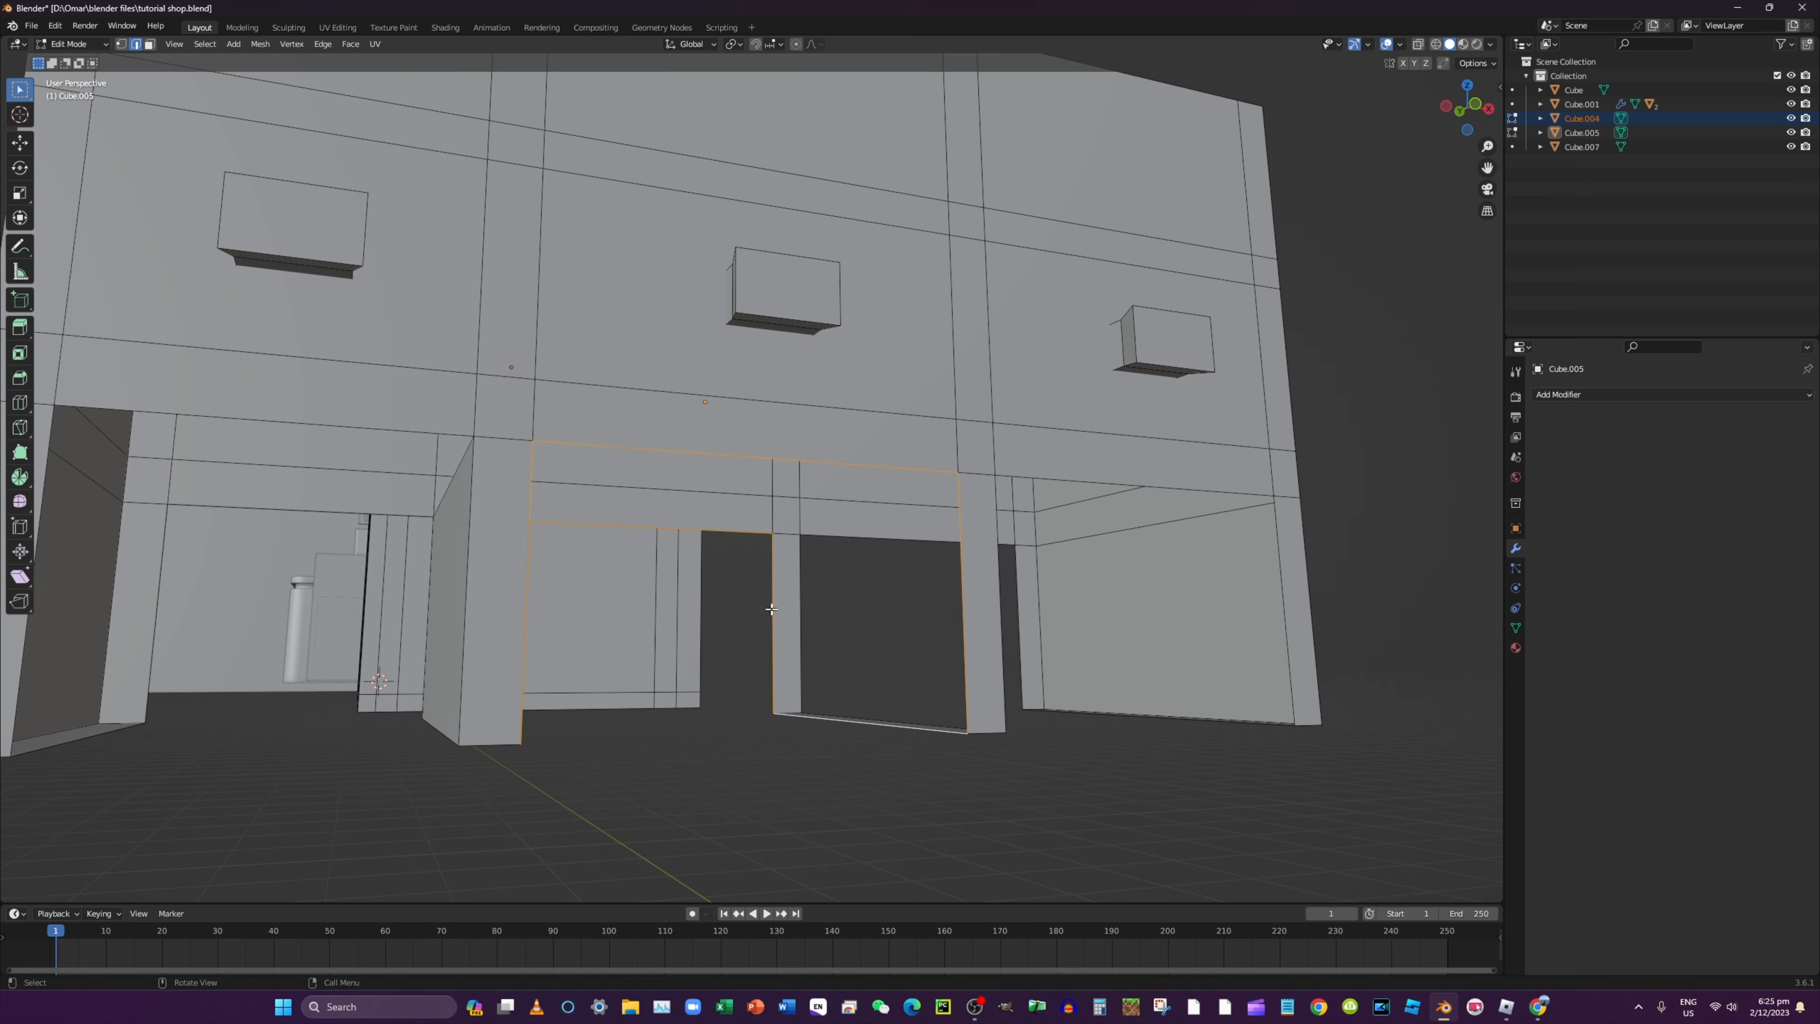
Fill the far side wall of the middle open bay from its rear, bottom and front edges
click(771, 609)
shift+click(833, 718)
shift+click(963, 640)
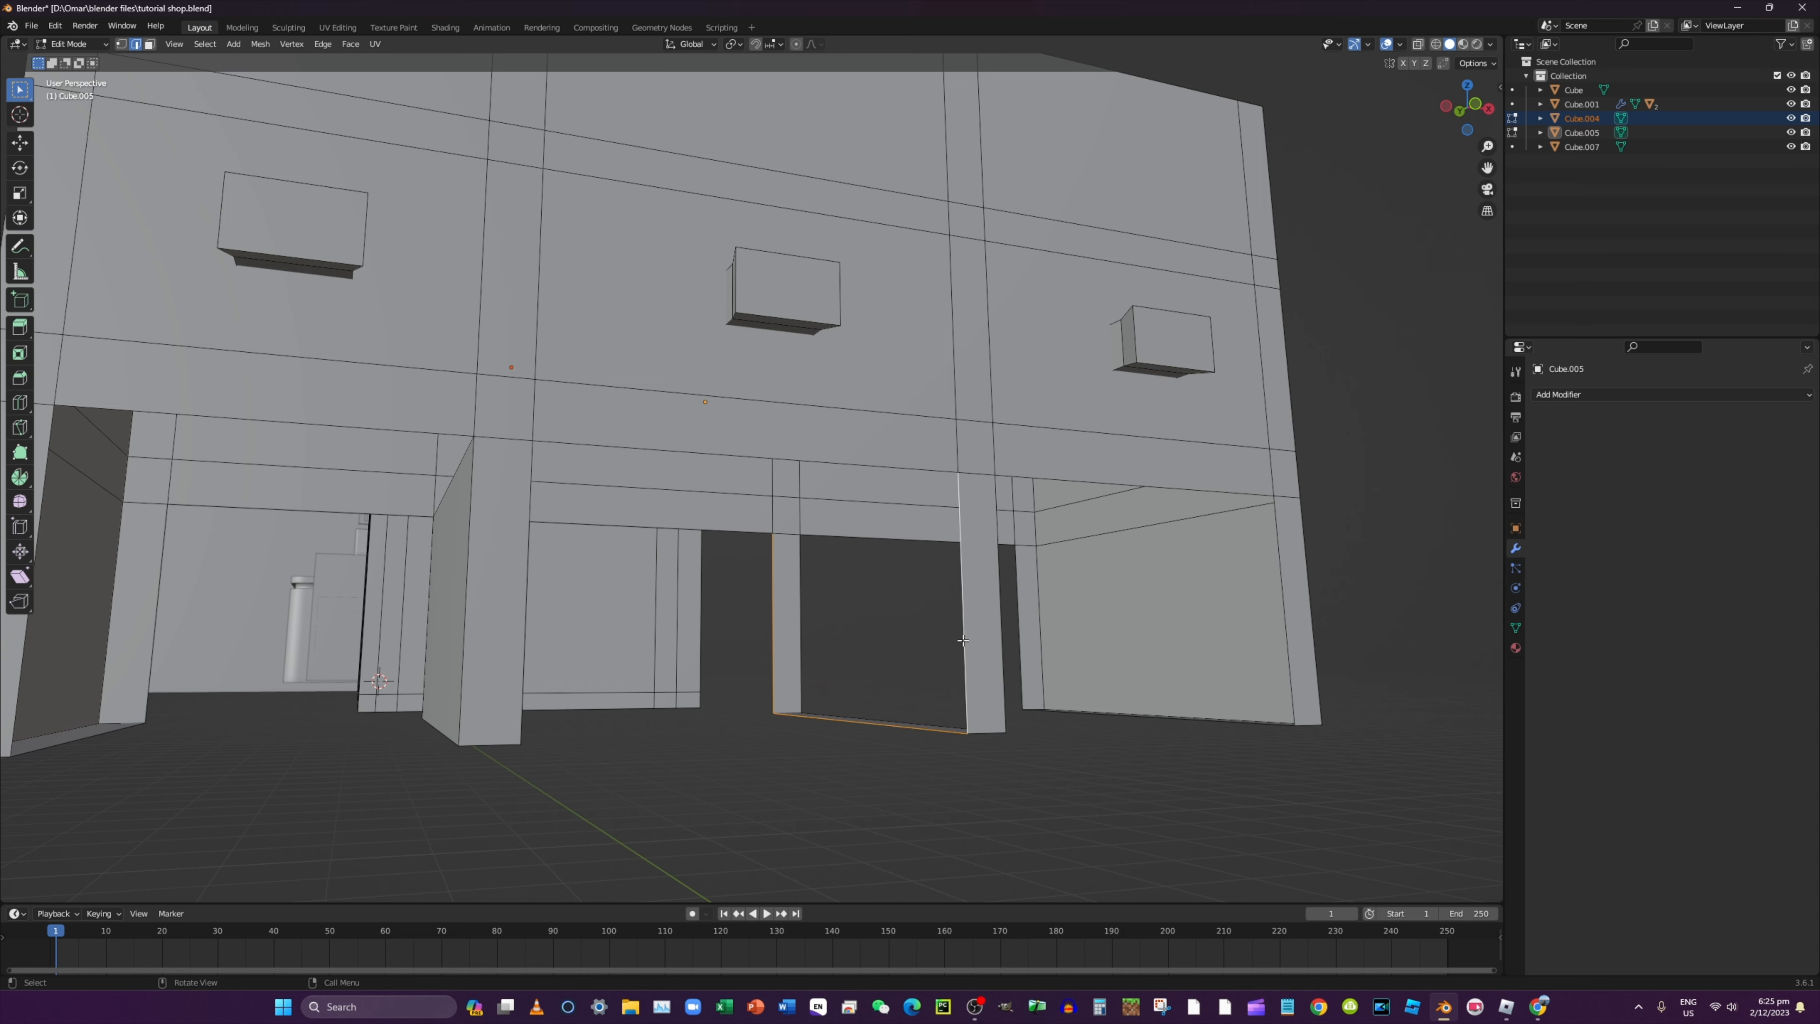
key(f)
Try to fill the top of the middle open bay with a face between its front and rear edges
click(755, 463)
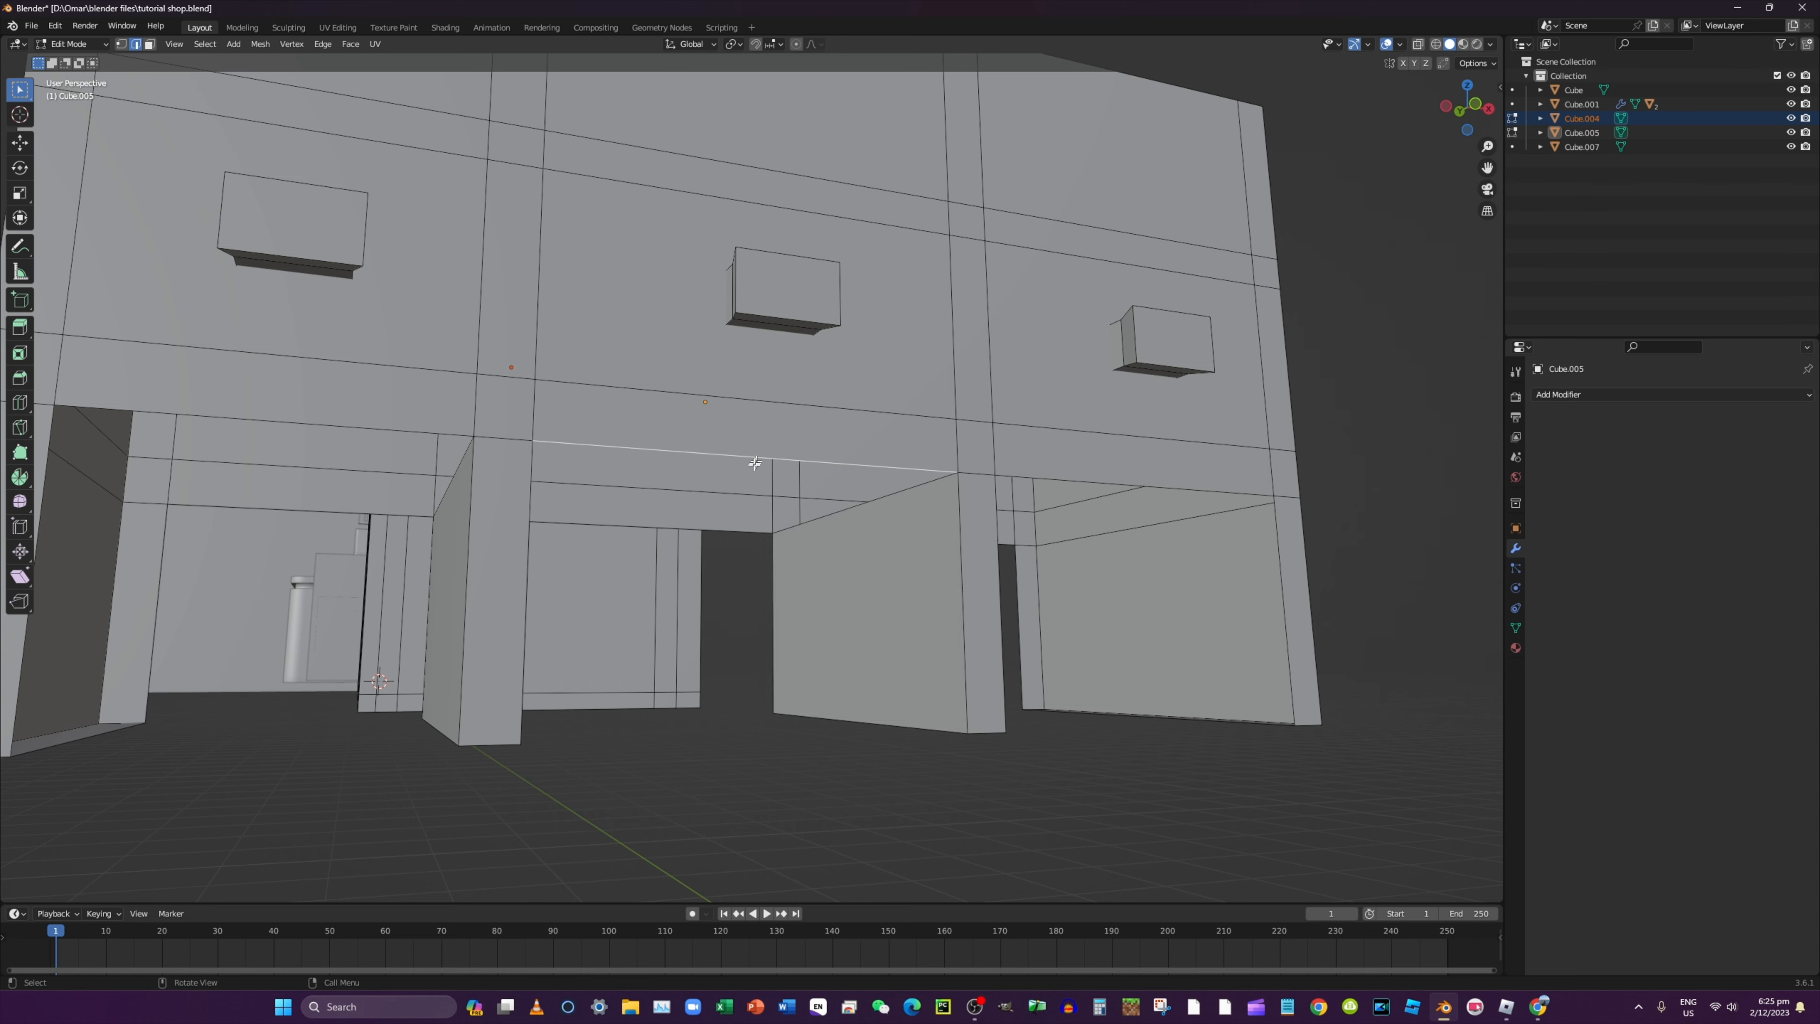
shift+click(713, 528)
key(f)
middle_drag(711, 528, 678, 529)
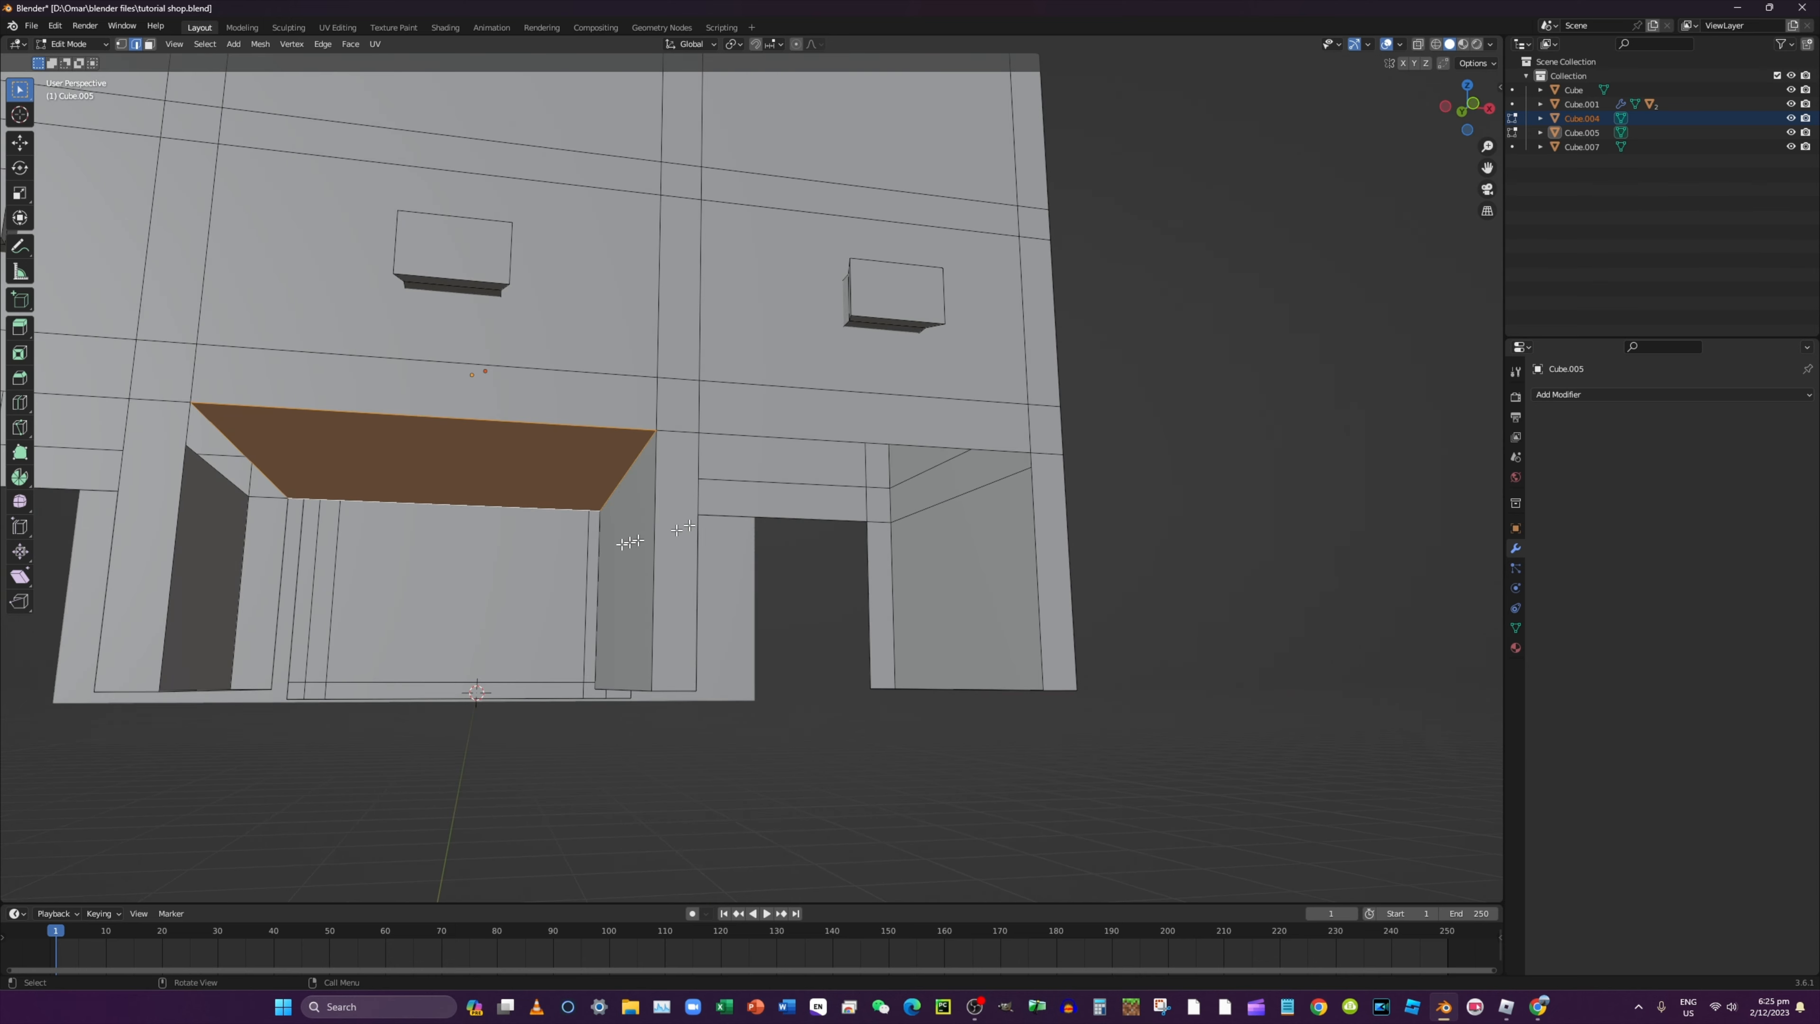
key(ctrl+z)
key(ctrl+z)
key(ctrl+z)
Leave mesh editing and return to Object Mode
middle_drag(268, 615, 613, 648)
scroll(396, 525, down, 5)
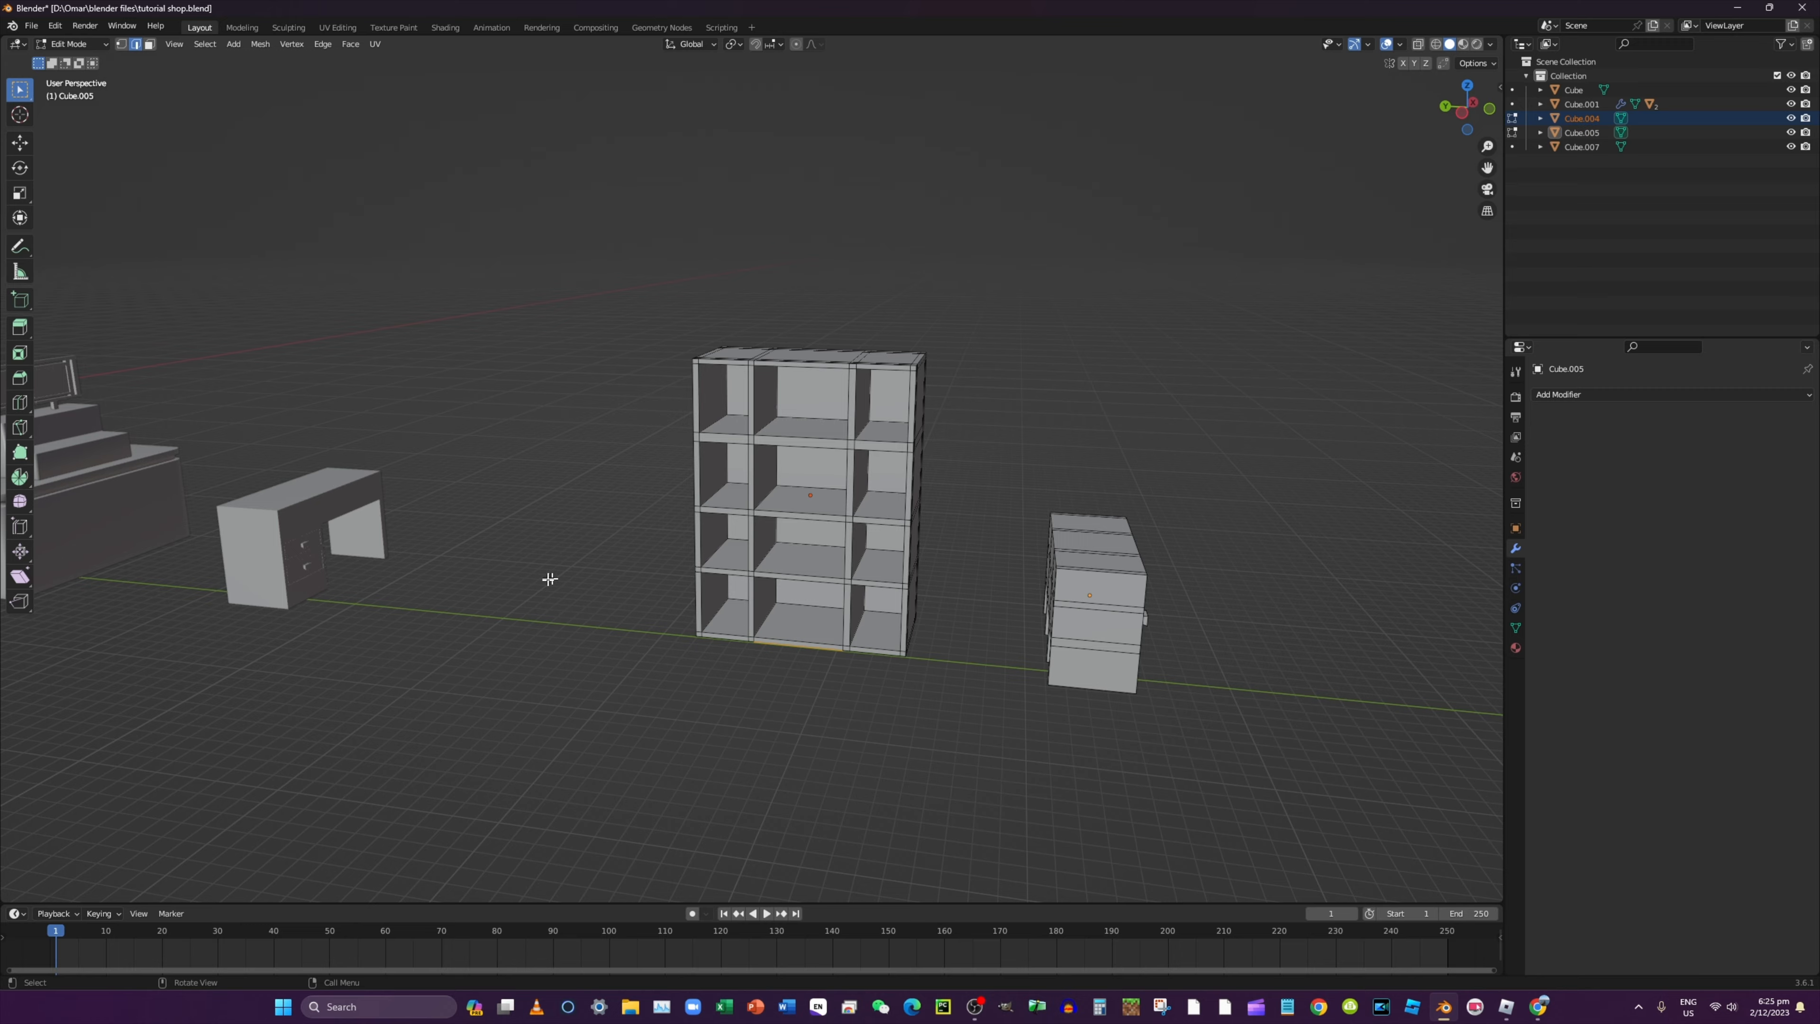
middle_drag(550, 579, 681, 500)
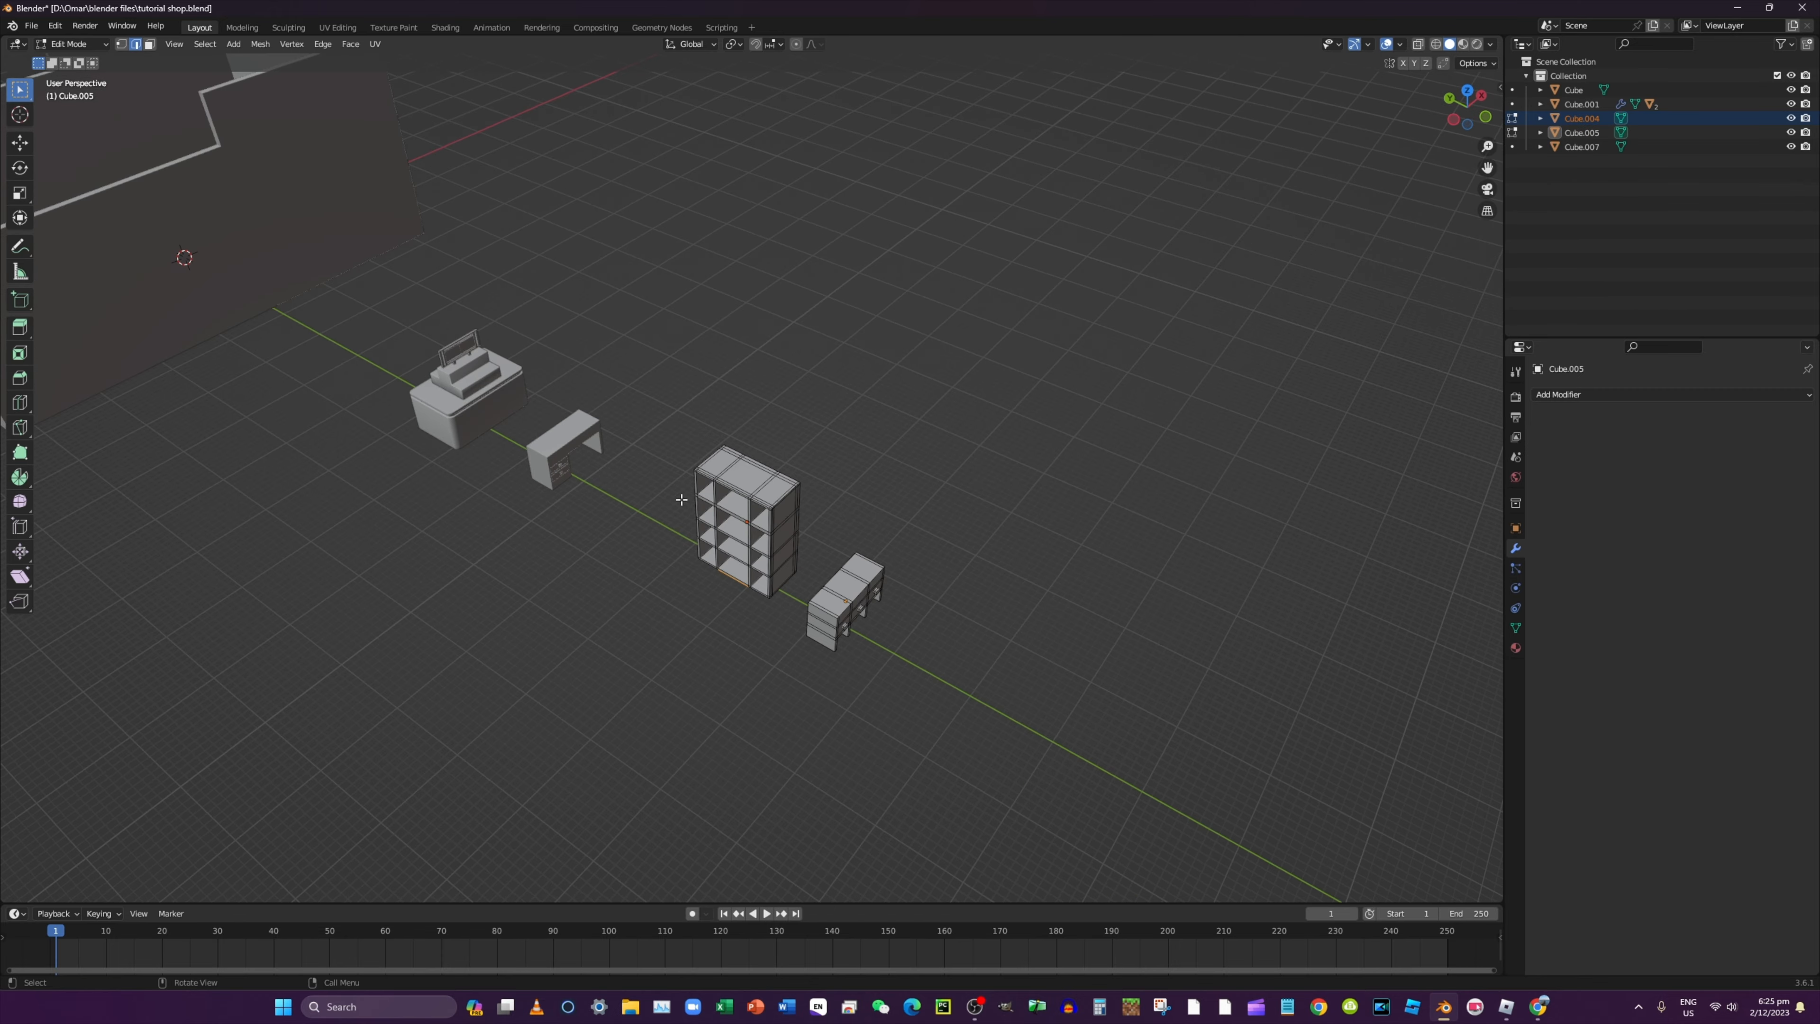
middle_drag(459, 370, 476, 307)
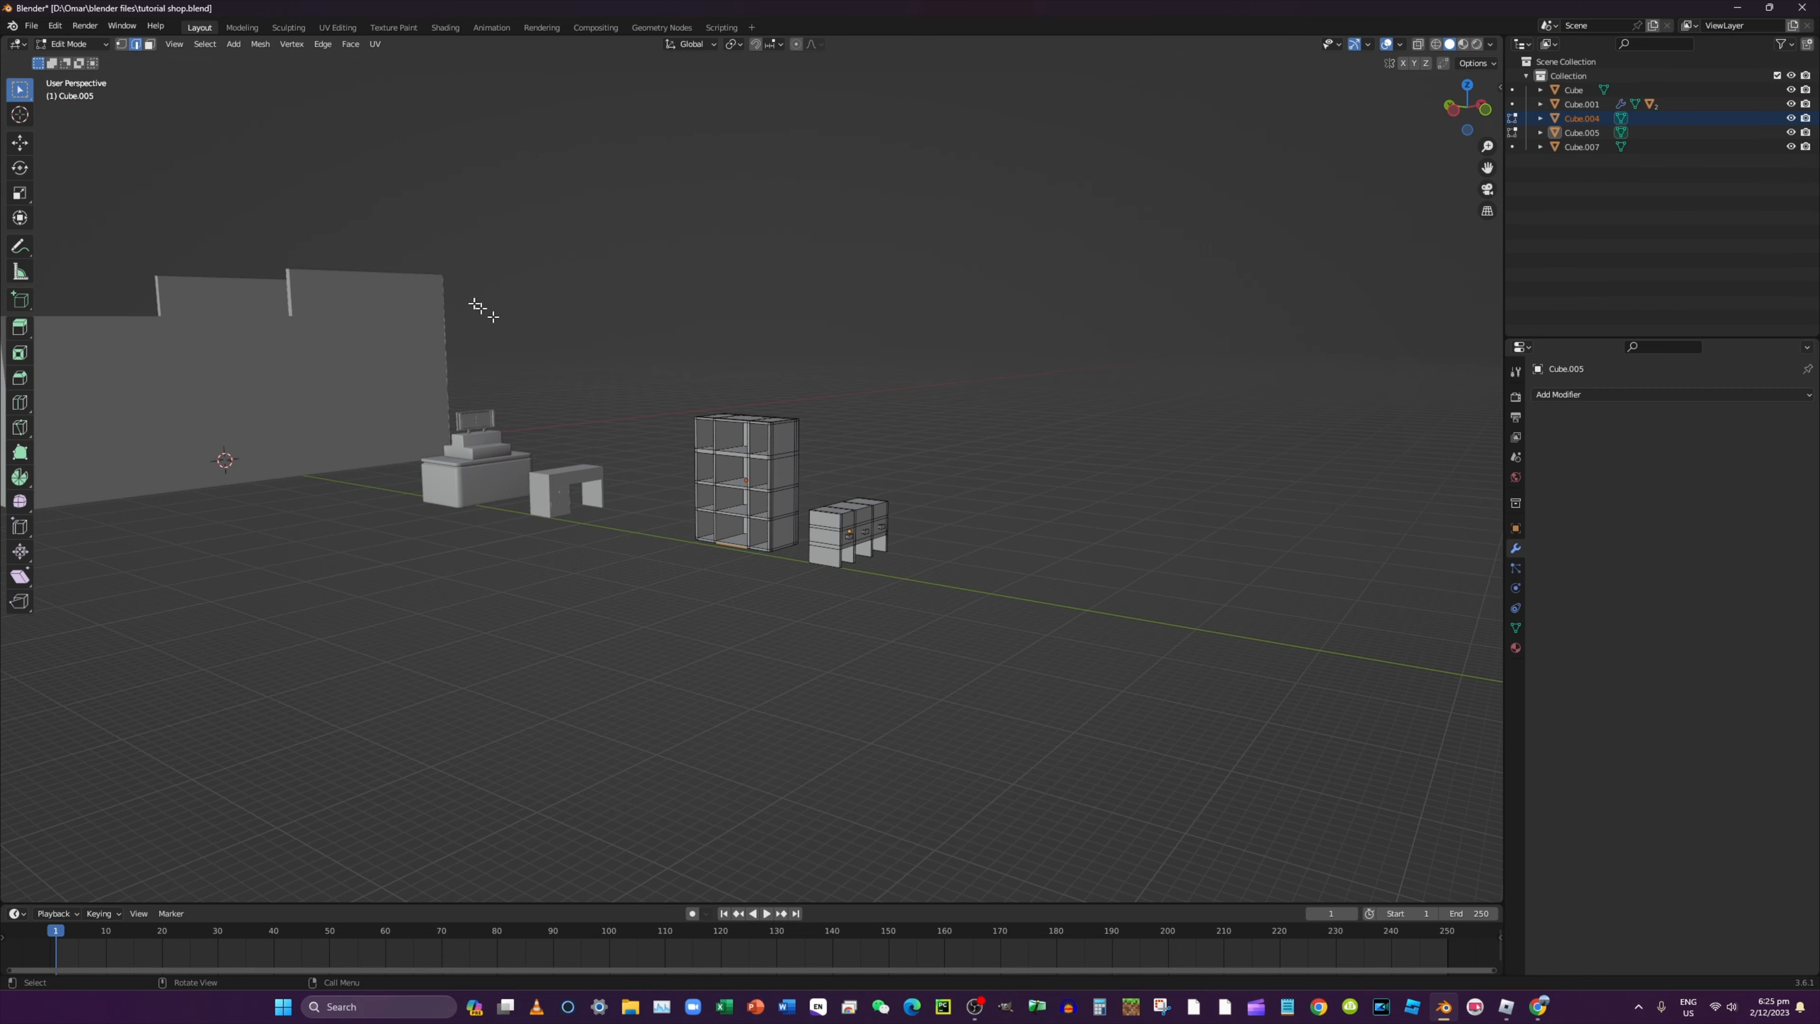
click(72, 43)
click(78, 61)
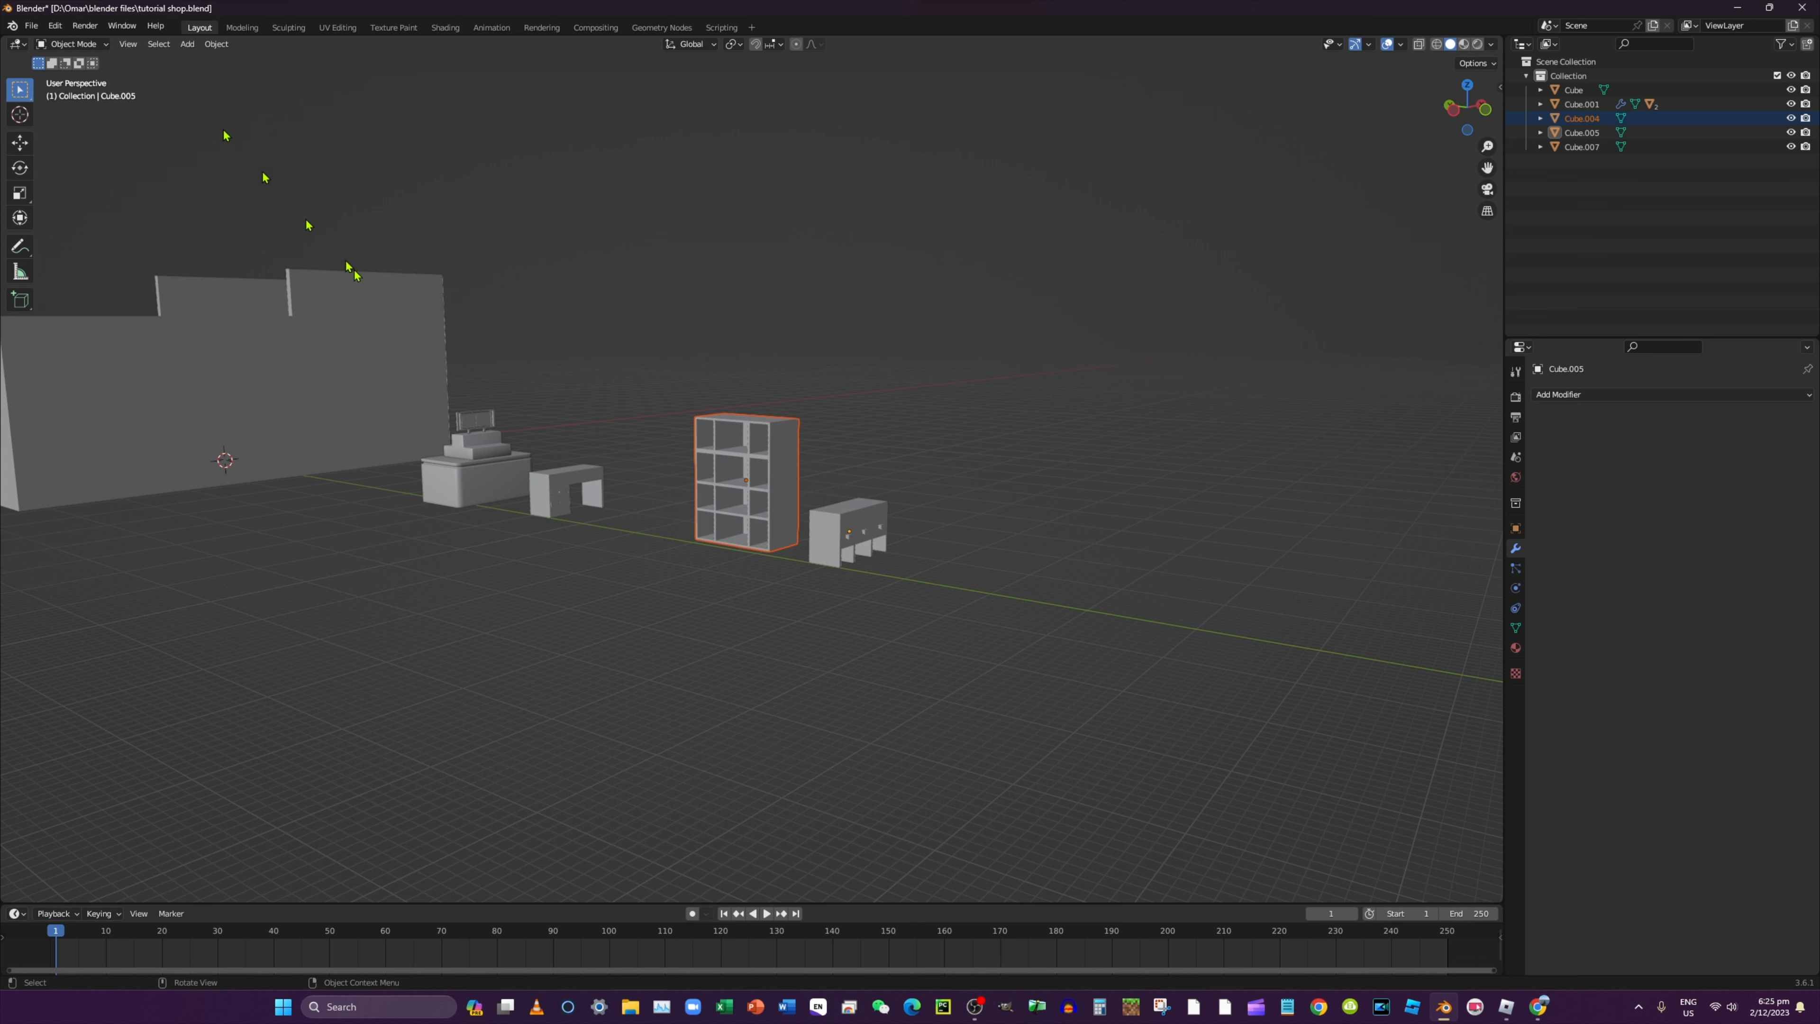
Rename the tall shelving unit as "cupboard"
click(815, 531)
click(779, 514)
click(852, 545)
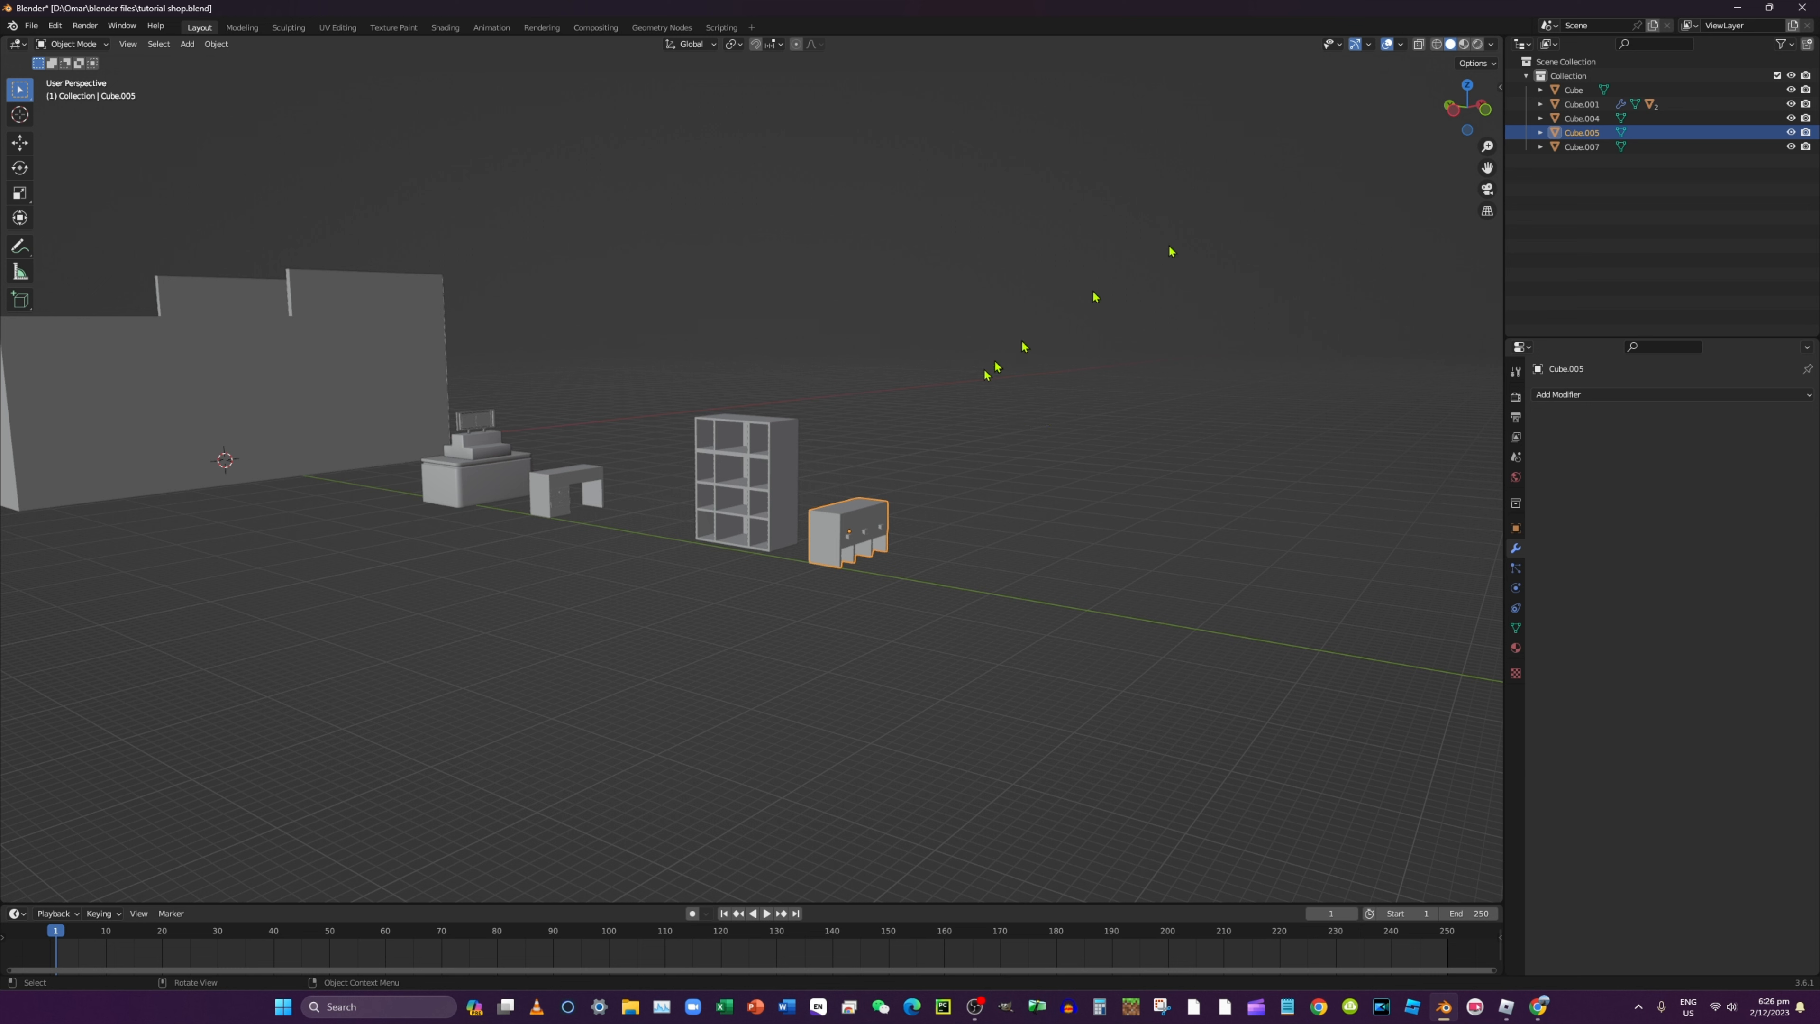
click(806, 451)
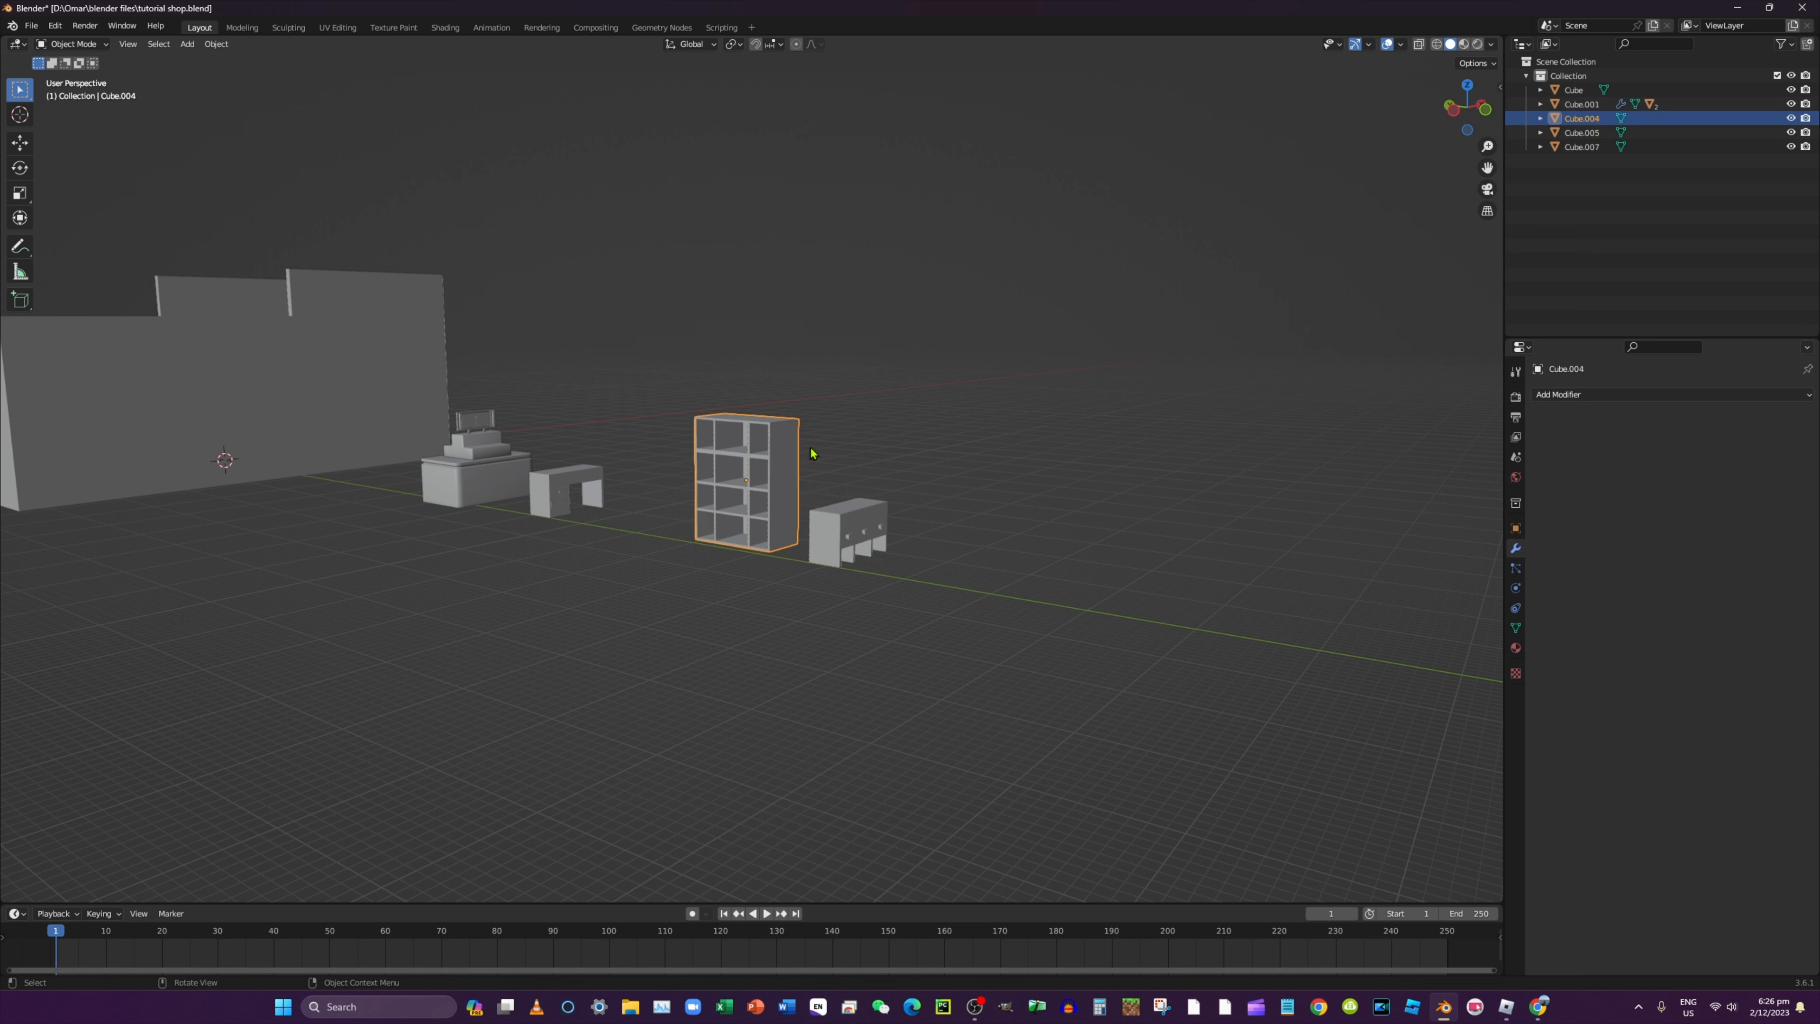
double_click(1583, 119)
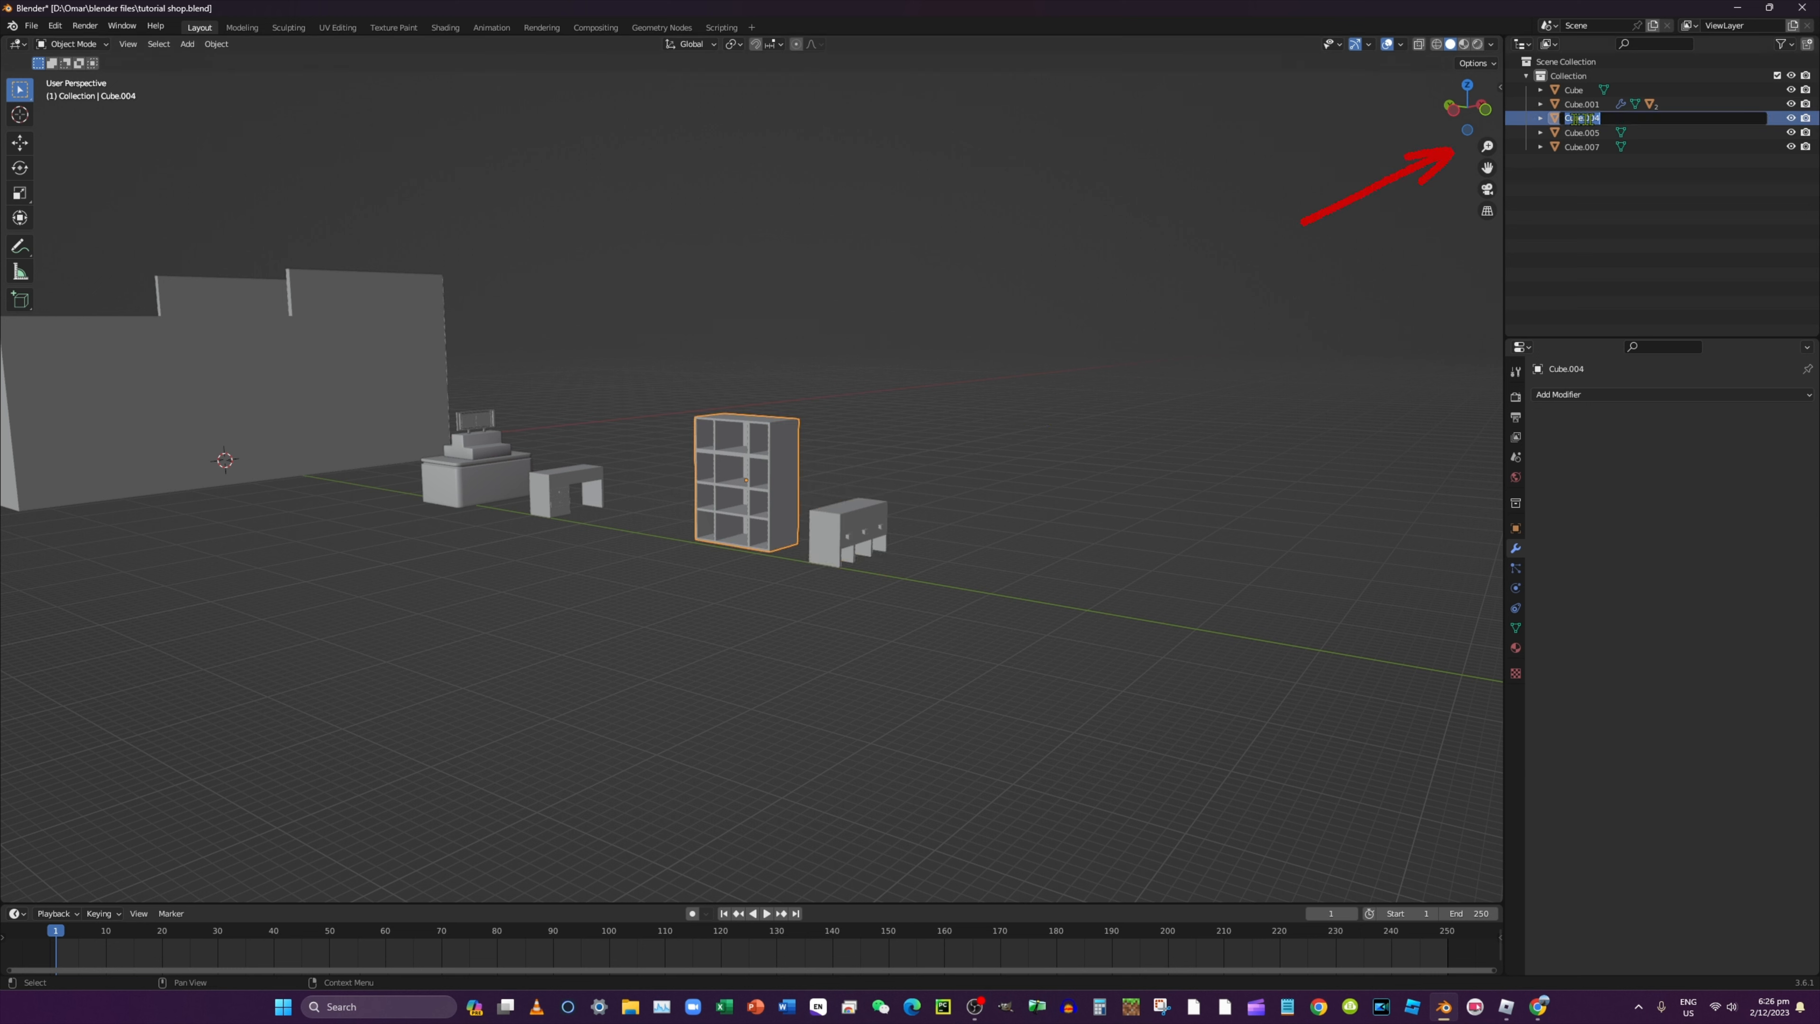
text(cupboard)
key(Return)
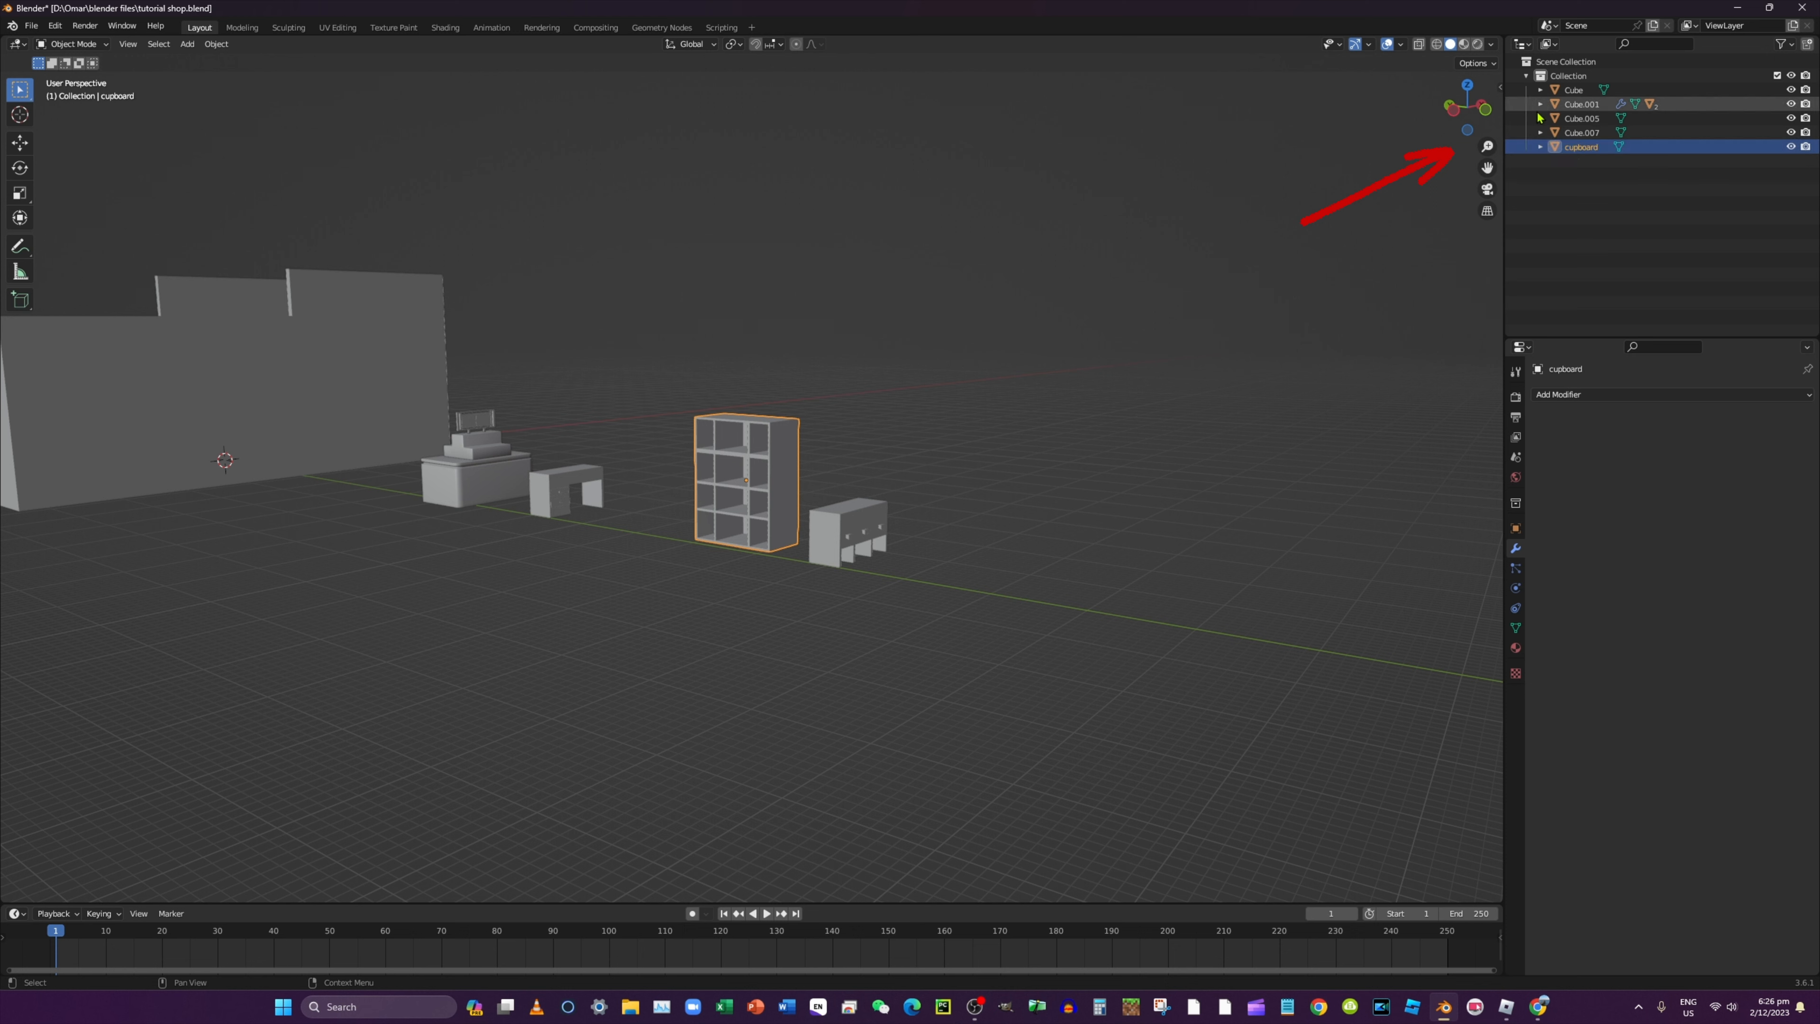
Rename the large room shell object as "base of shop"
click(1573, 90)
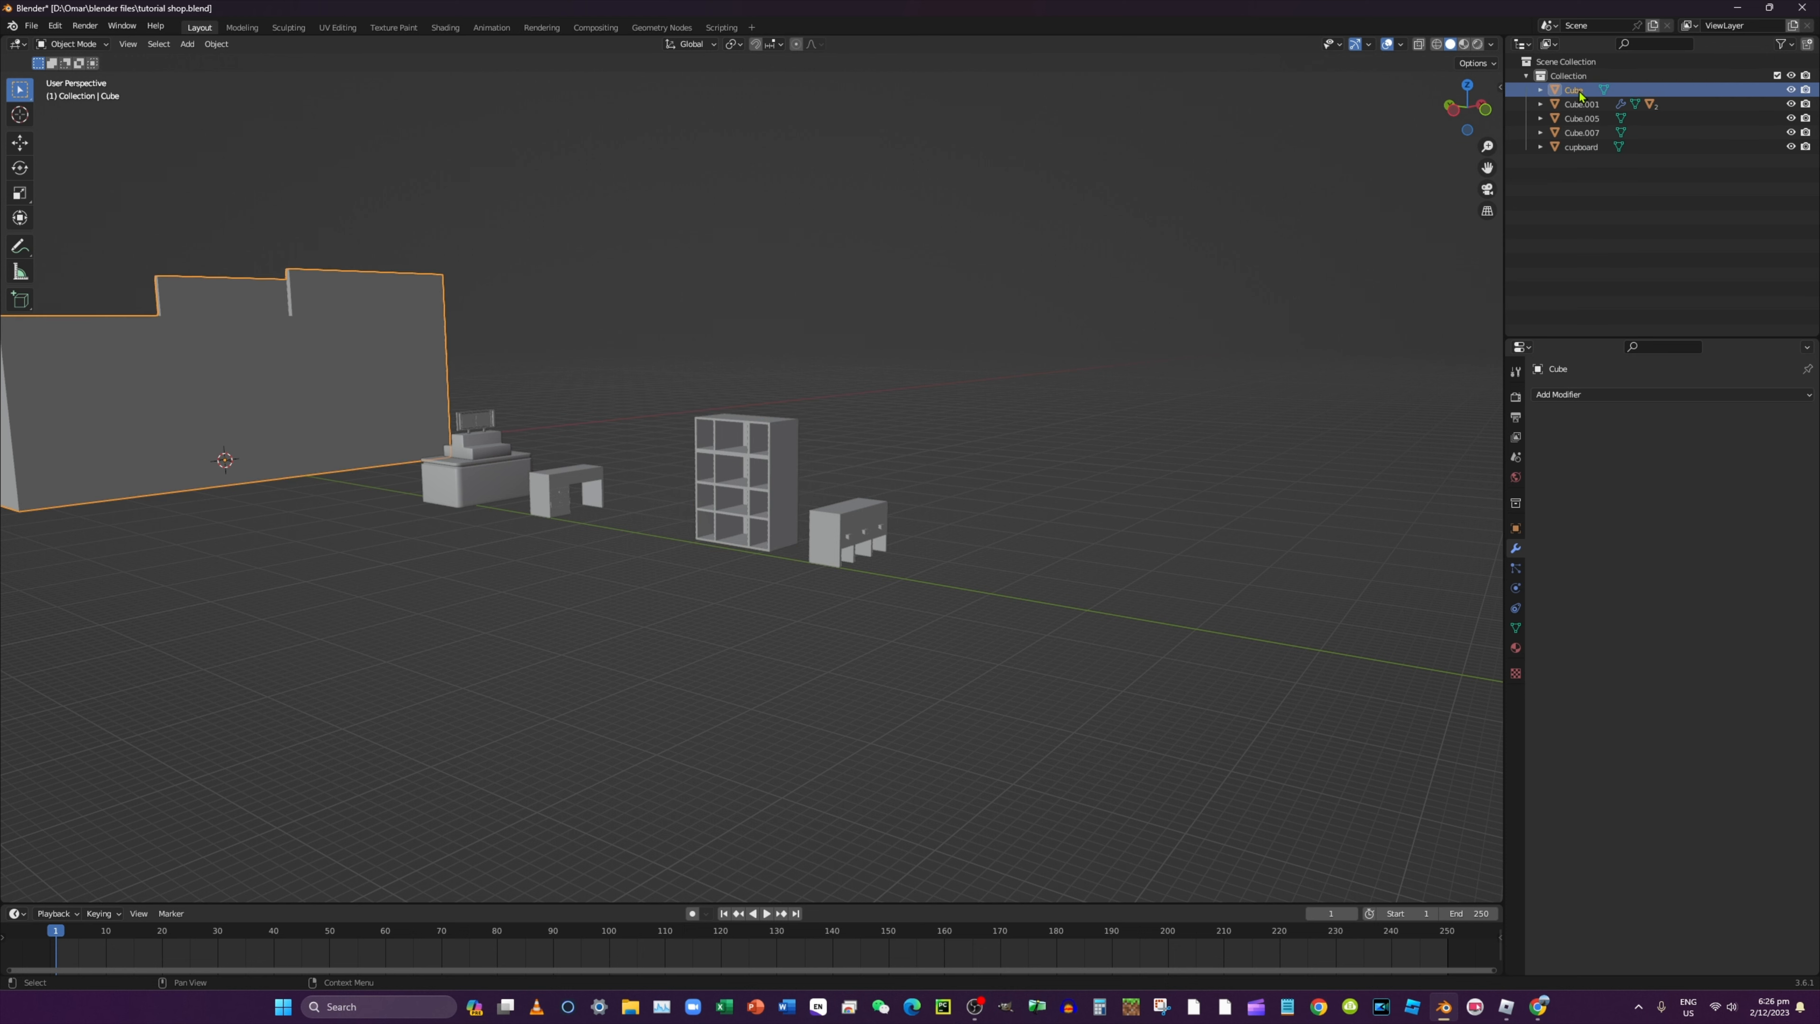
middle_drag(1122, 420, 1102, 415)
scroll(1109, 418, down, 5)
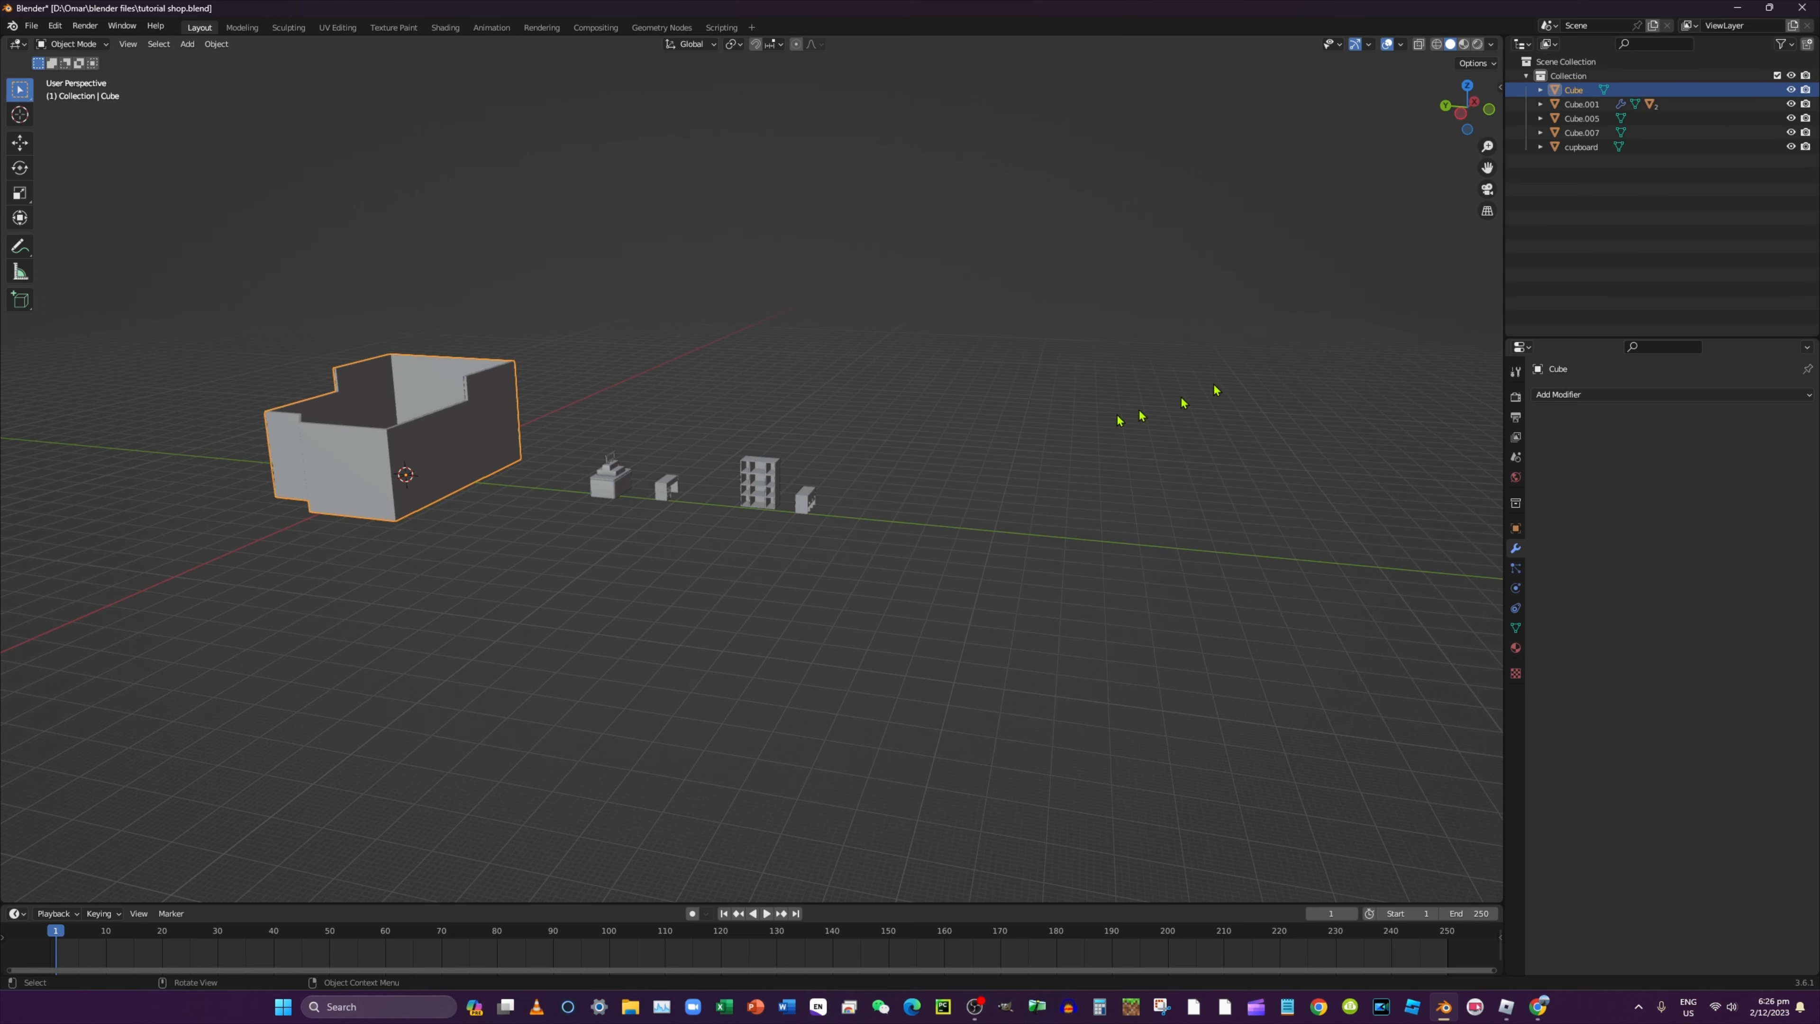
double_click(1574, 89)
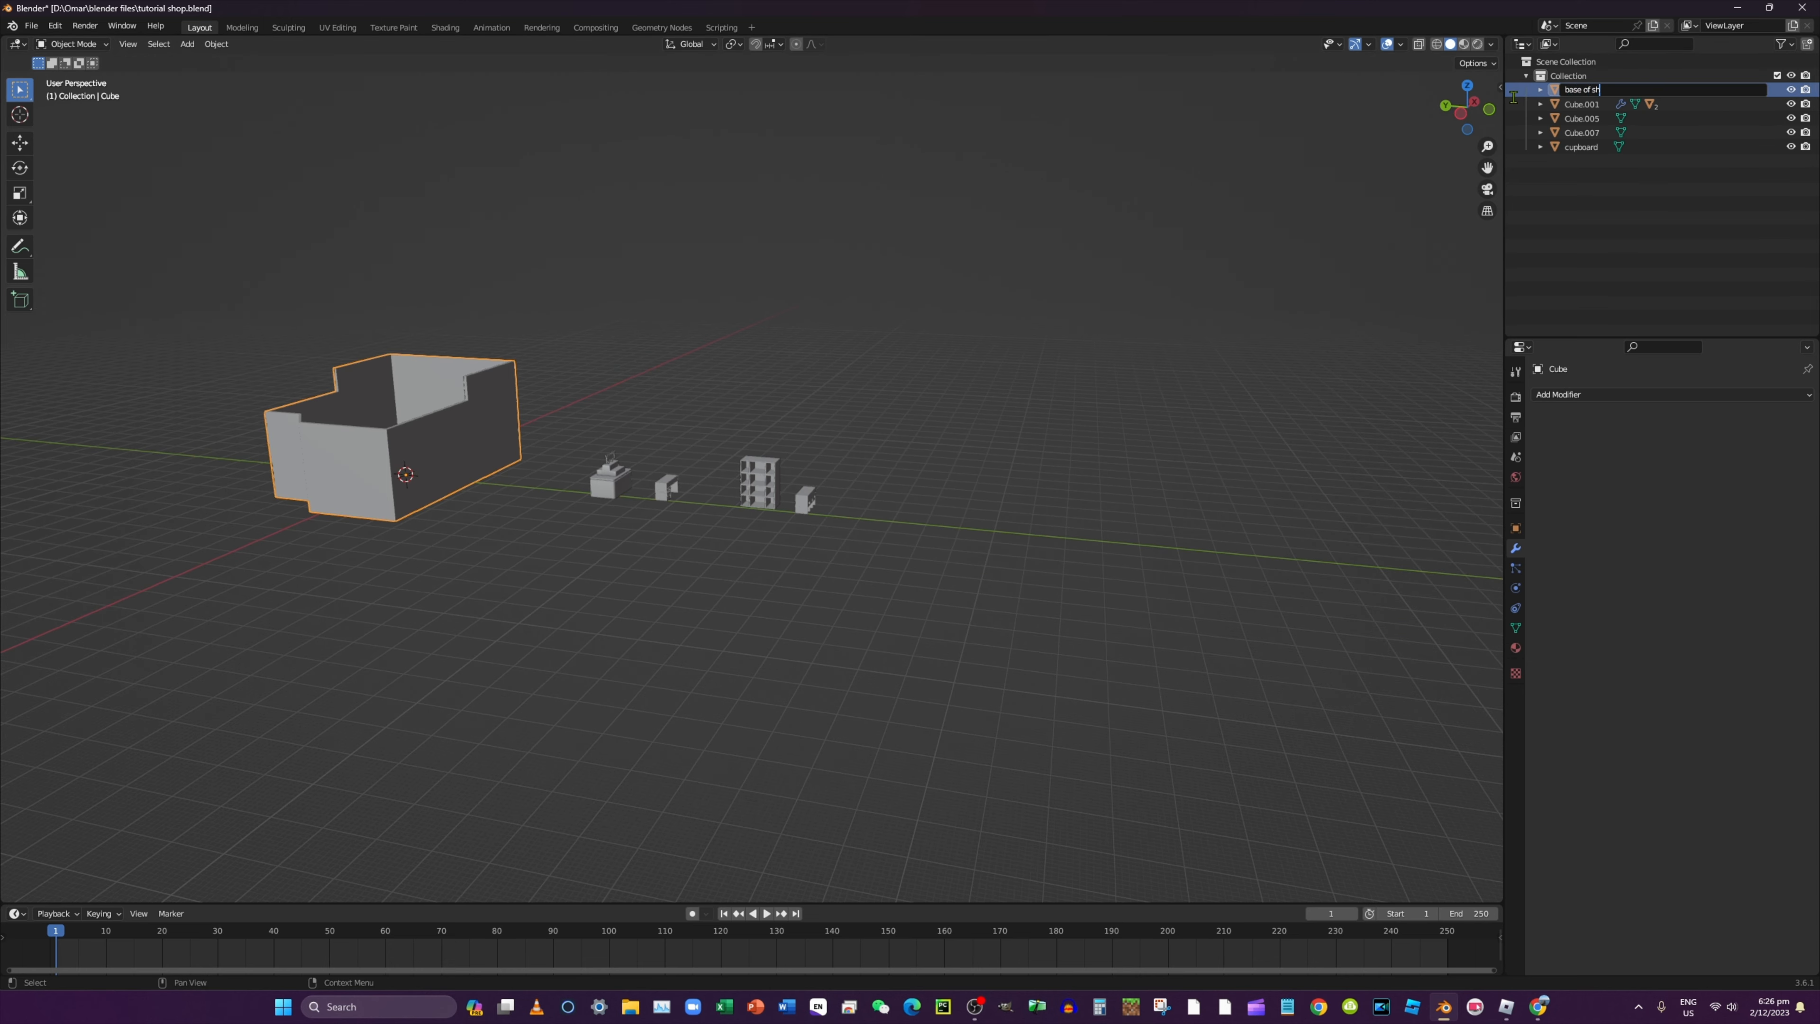
key(Return)
Rename Cube.001, the bevelled counter, as "mirror table"
double_click(1576, 104)
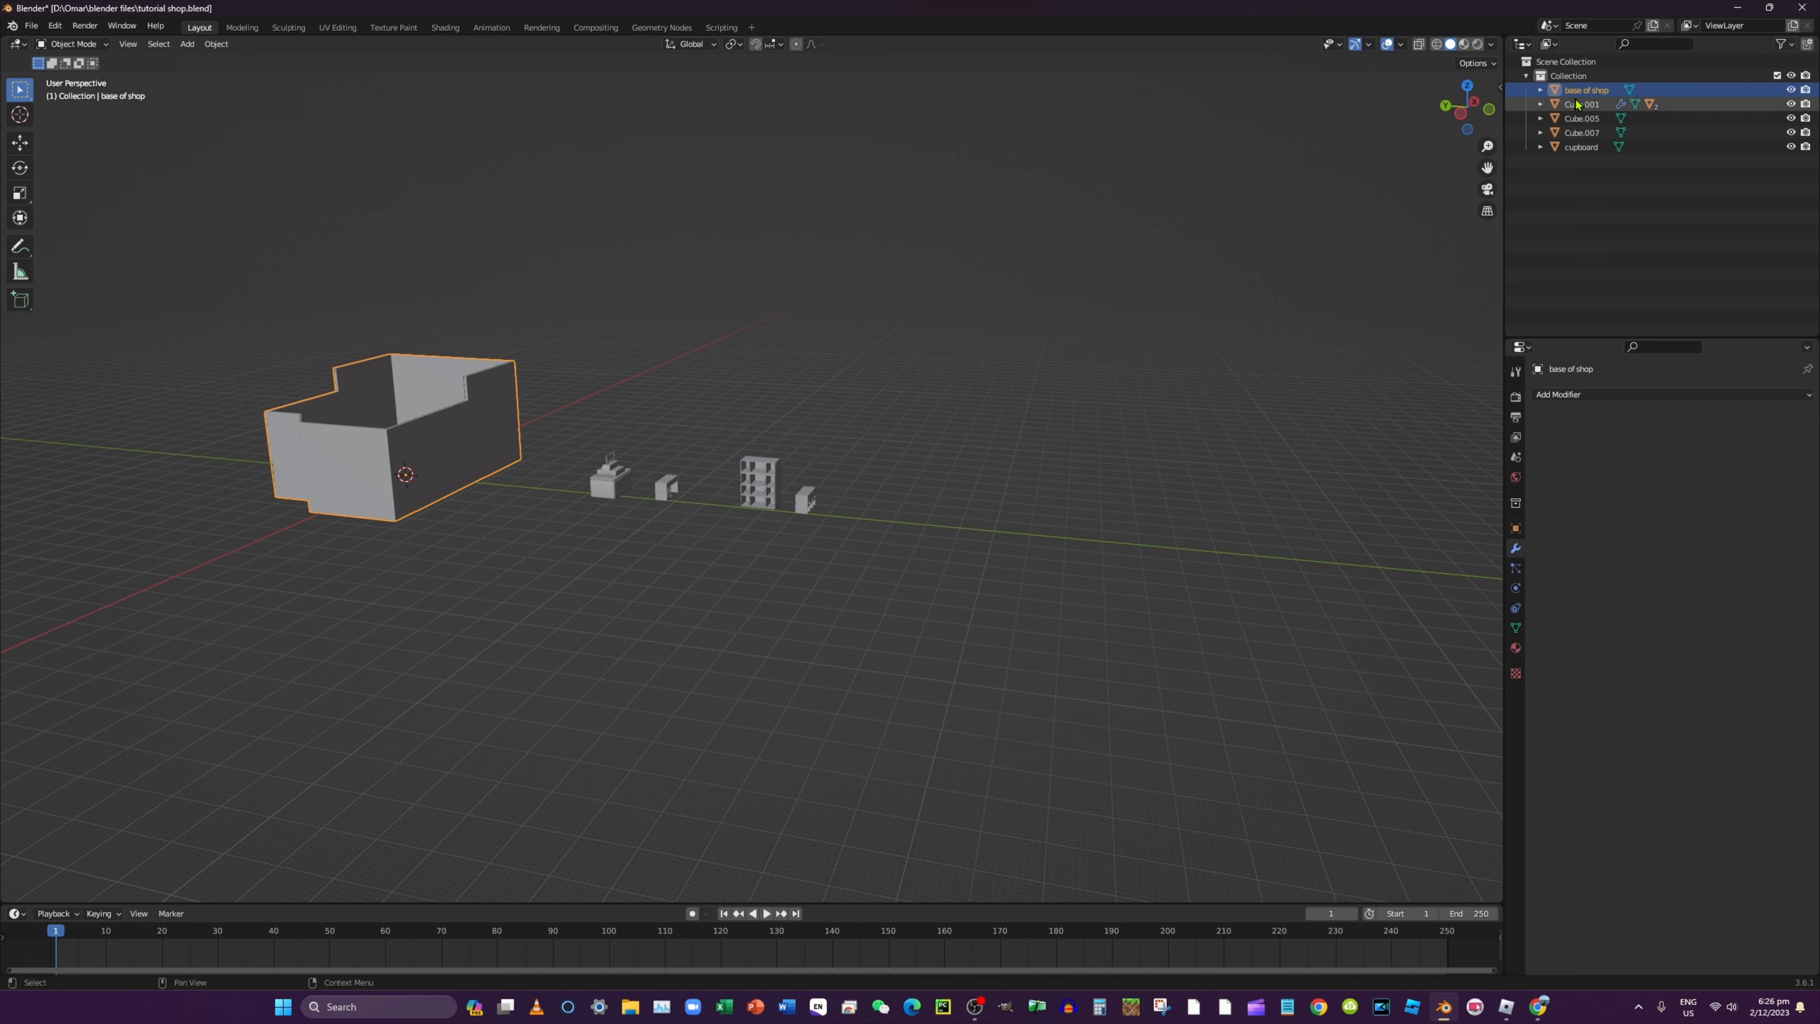
key(BackSpace)
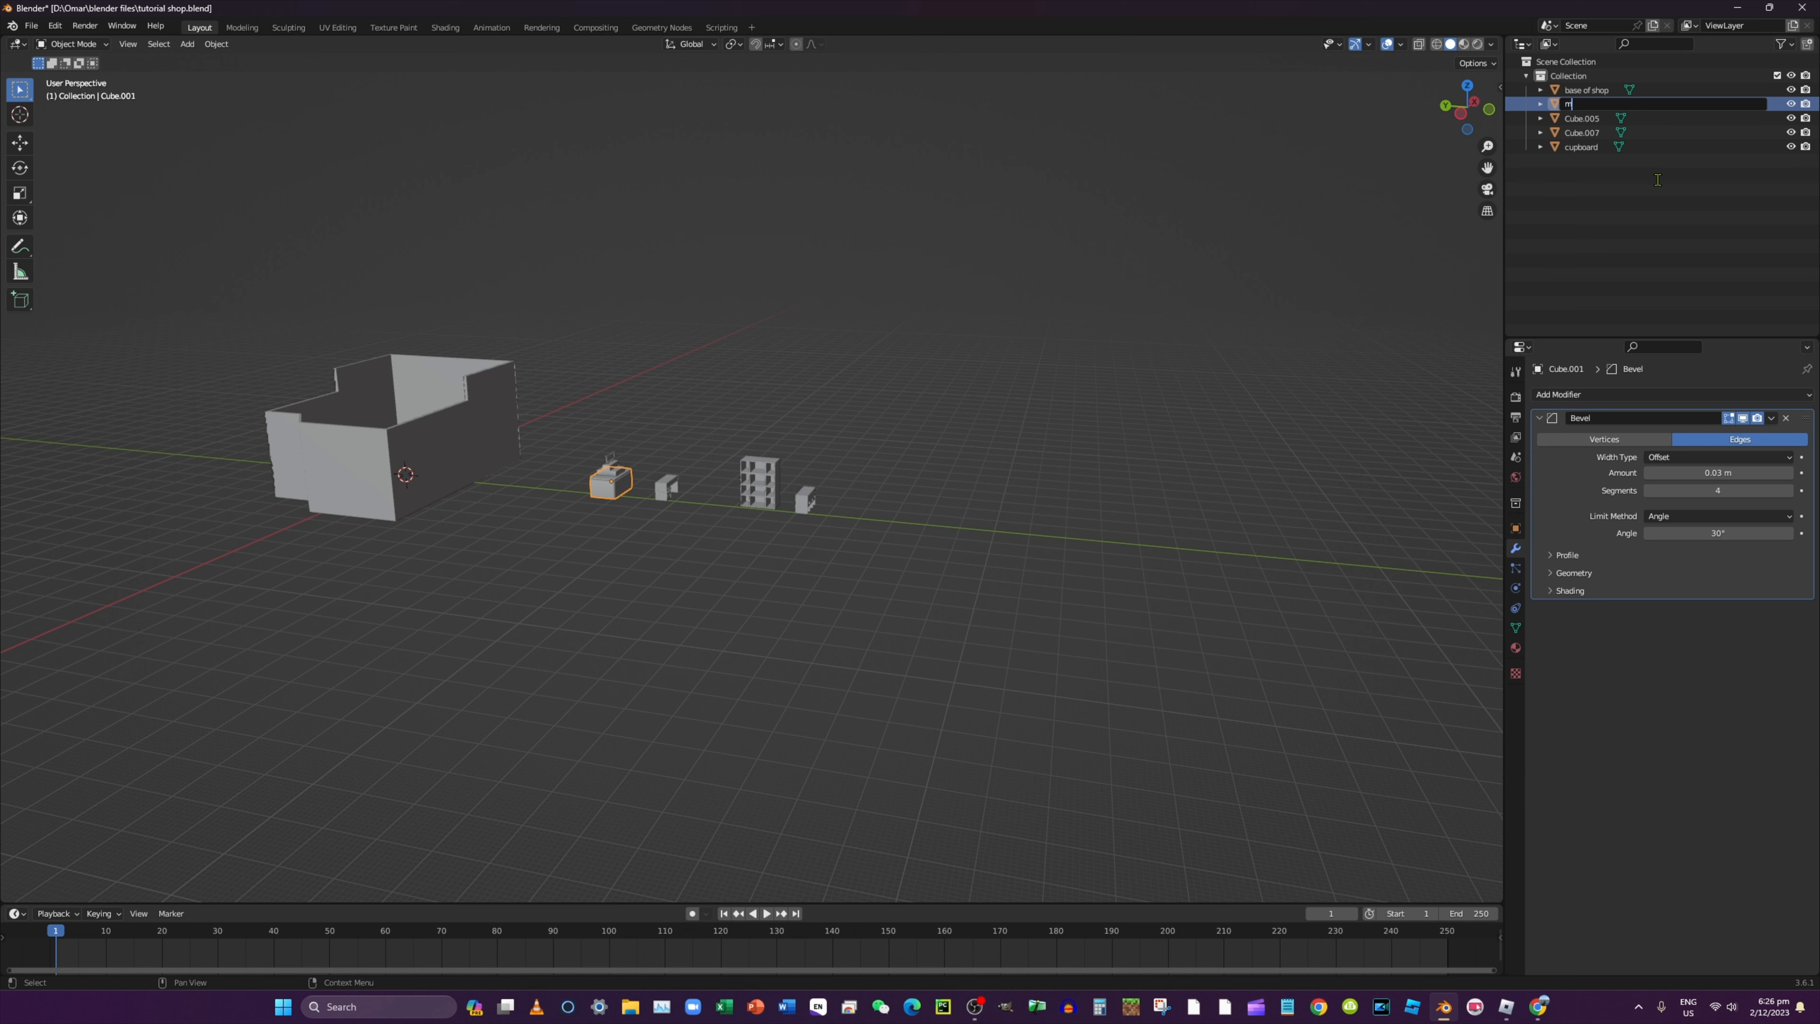
text(mirror table)
key(Return)
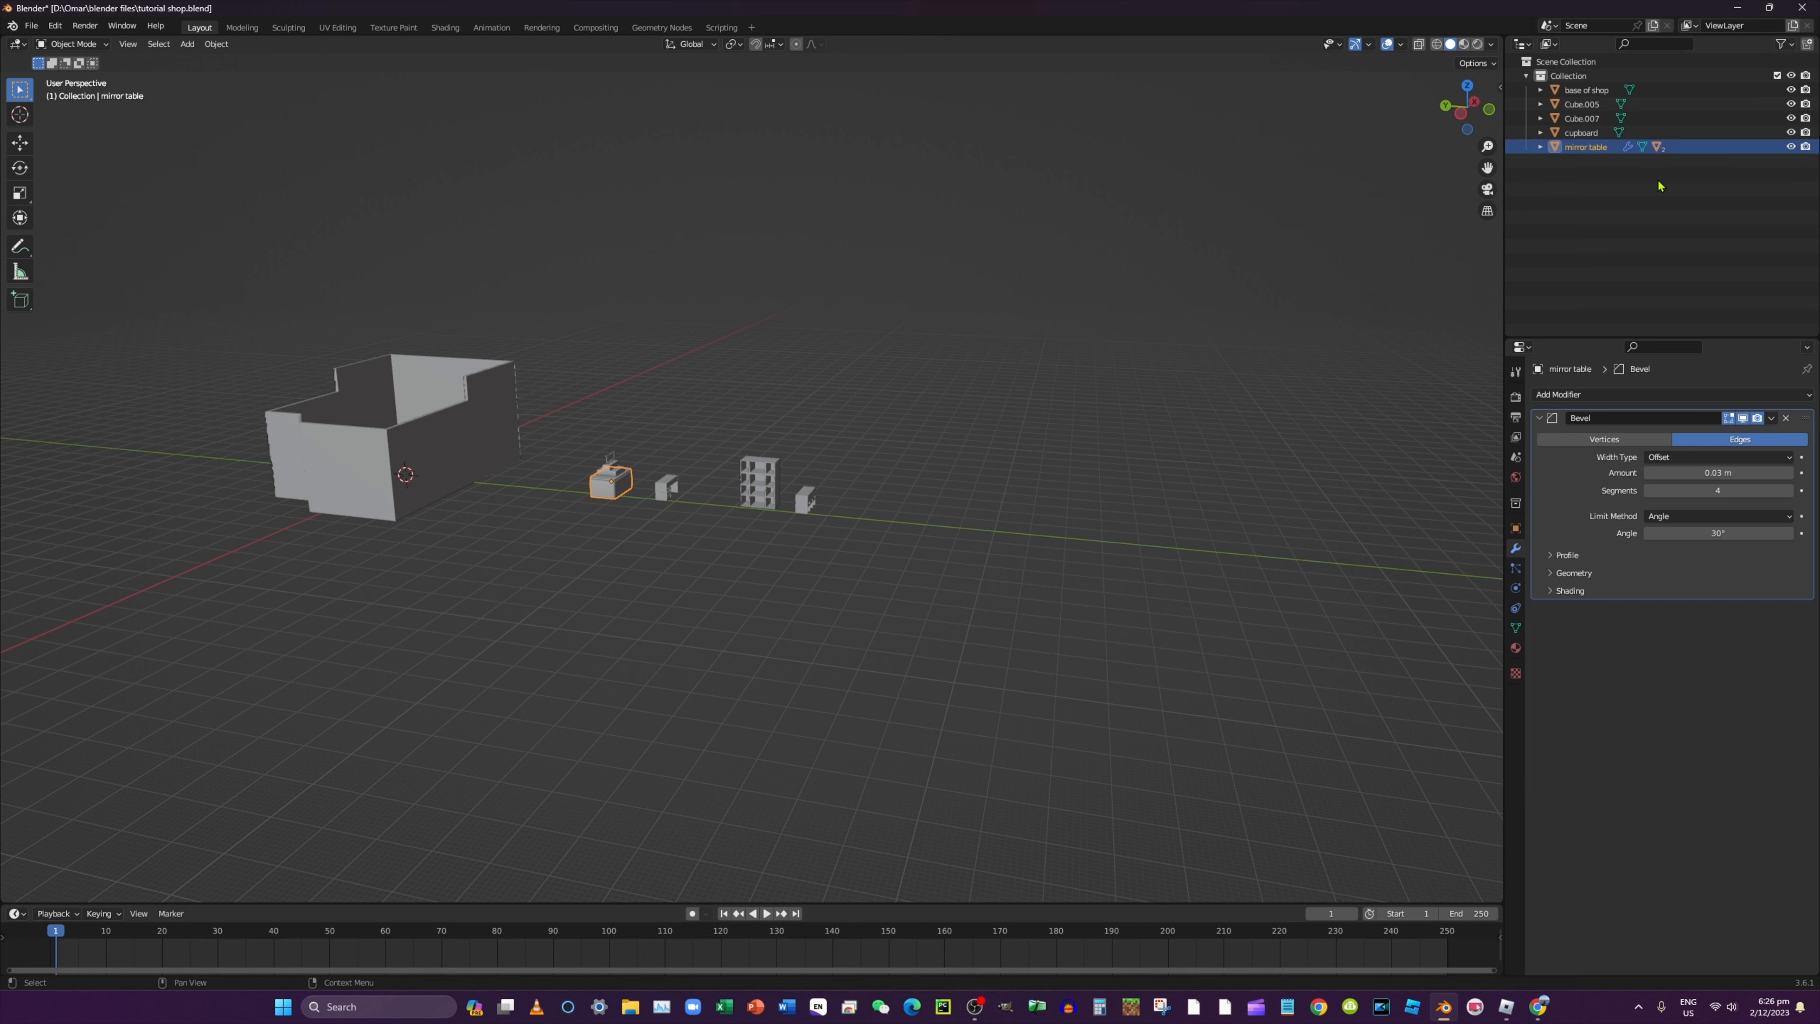
Rename Cube.007, the small open table, as "display table"
click(1589, 118)
double_click(1590, 118)
key(BackSpace)
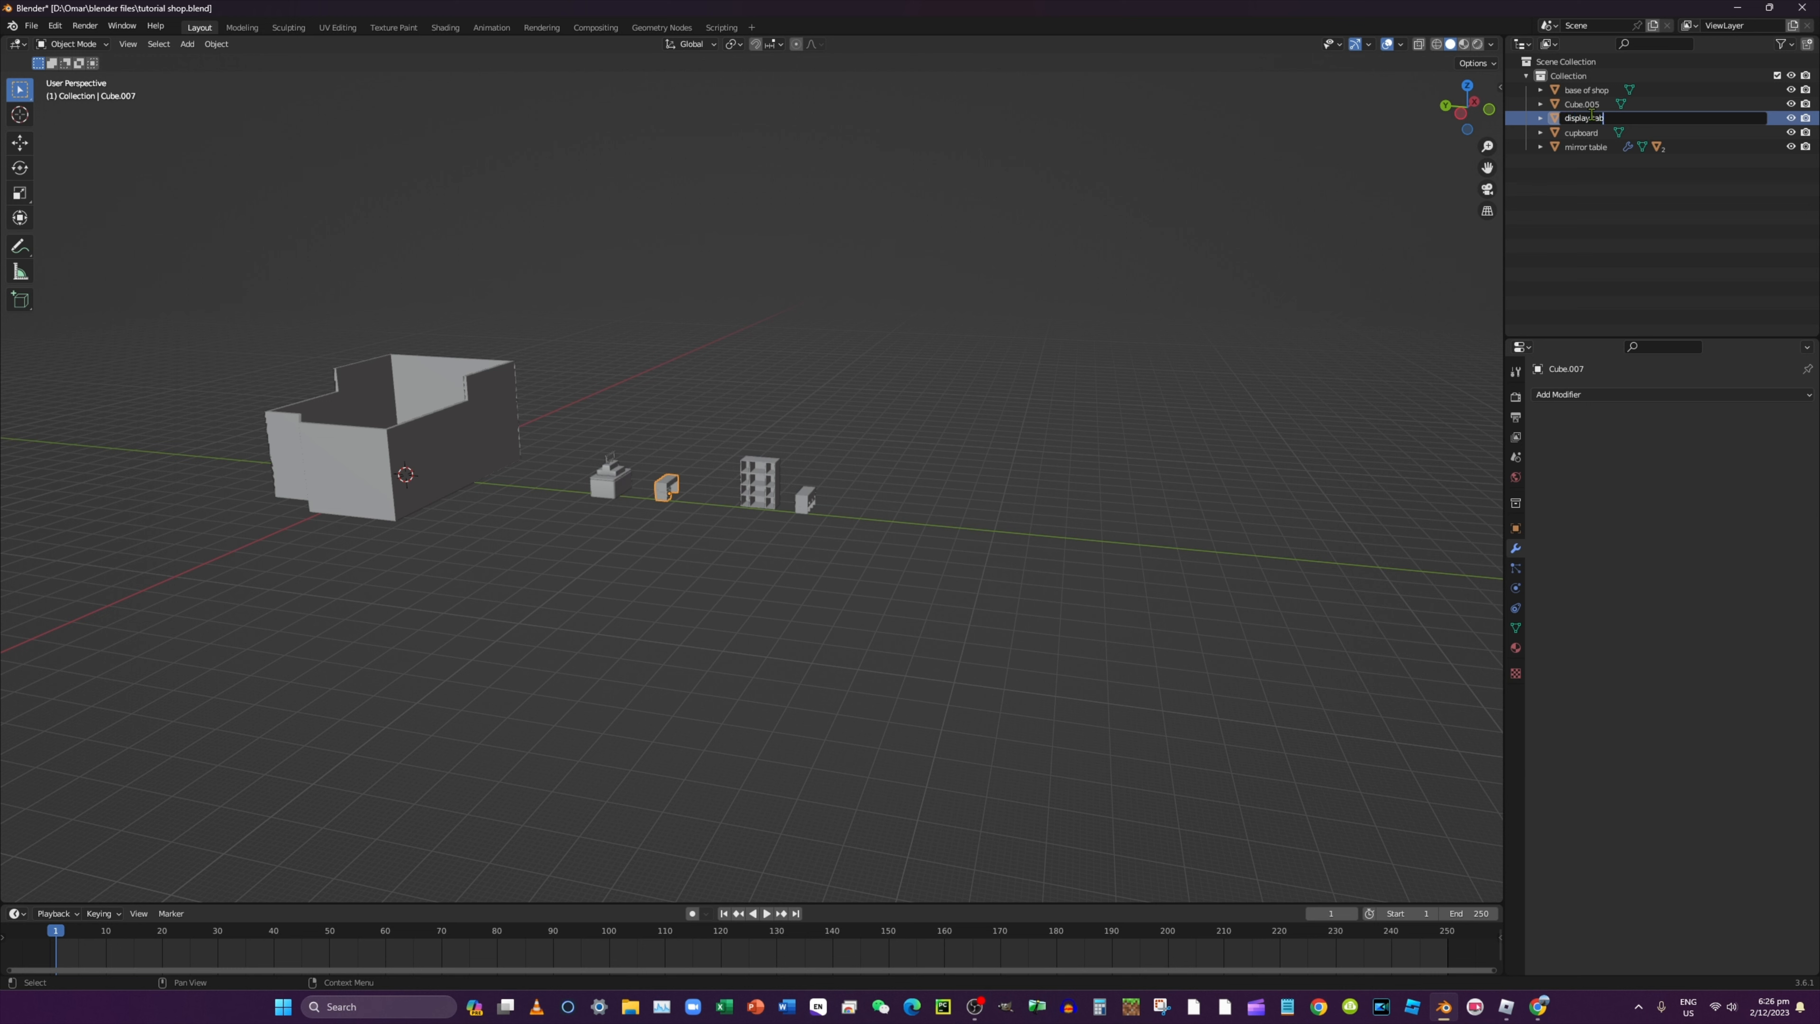
text(le)
key(Return)
Rename Cube.005, the drawer cabinet, as "reception desk"
click(1587, 104)
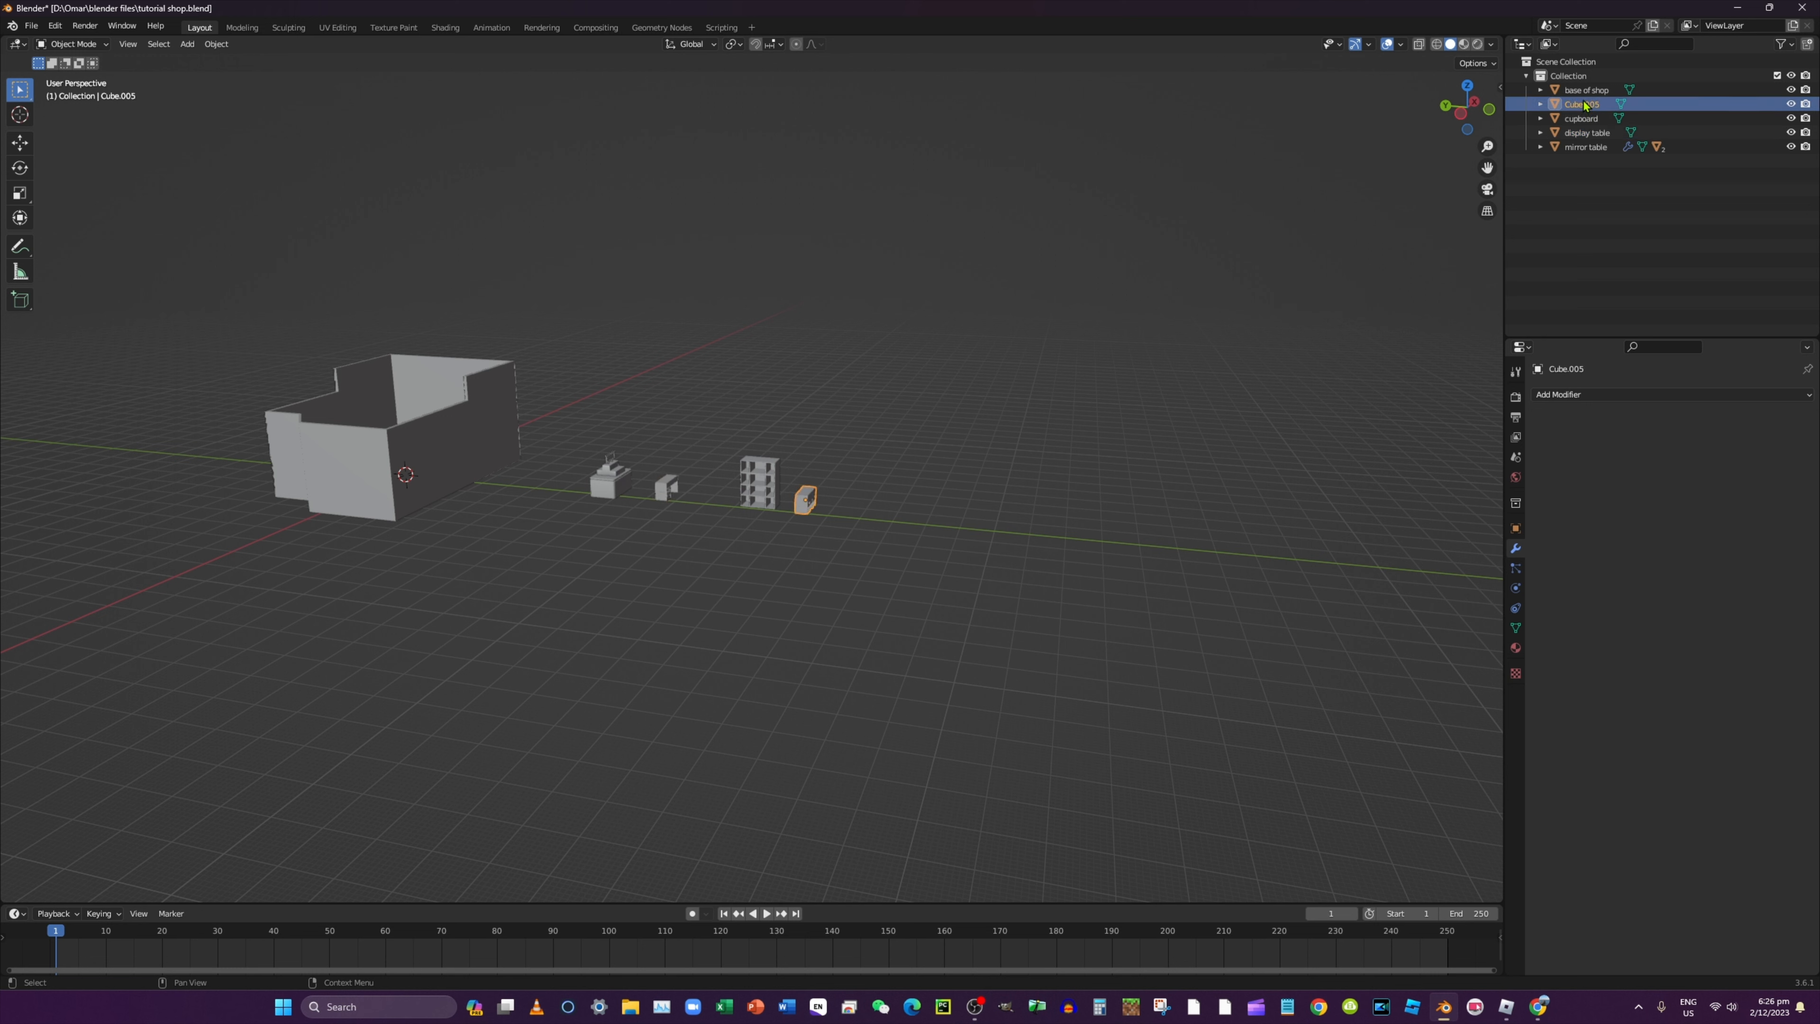
double_click(1588, 104)
key(BackSpace)
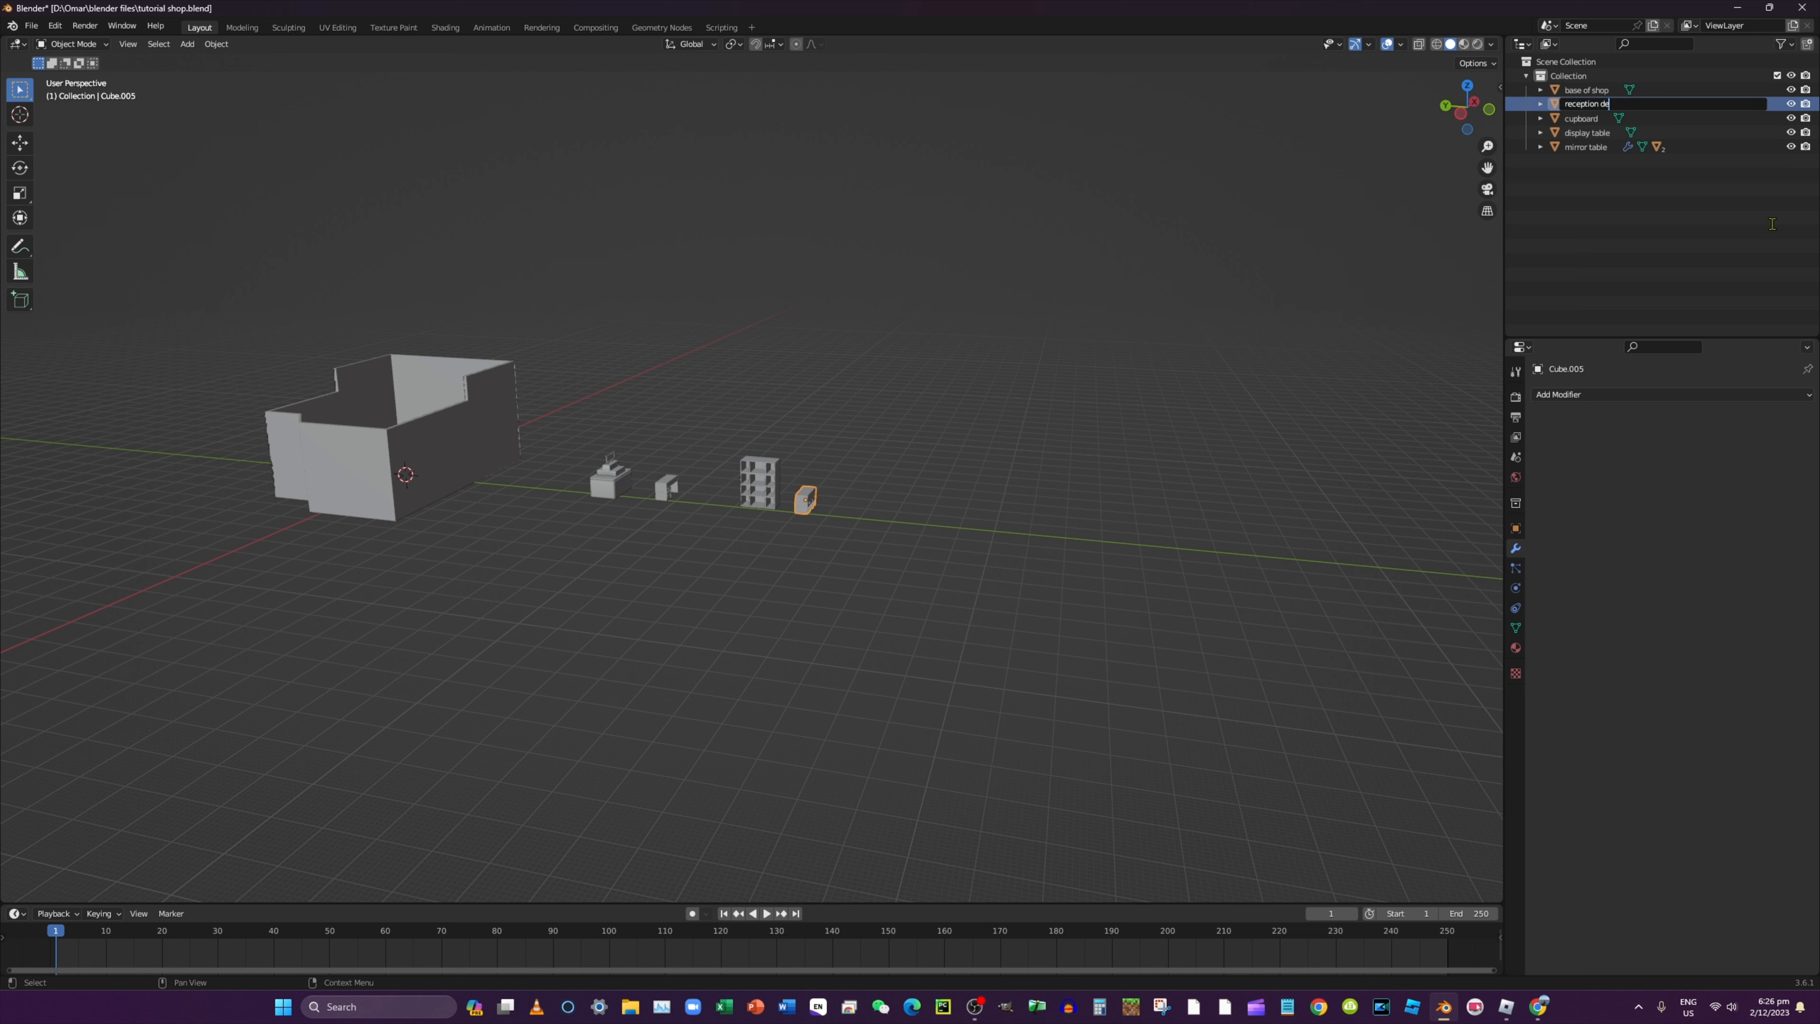
key(Return)
Select the reception desk, mirror table, display table and cupboard, leaving the base of shop out of the selection
scroll(940, 380, up, 6)
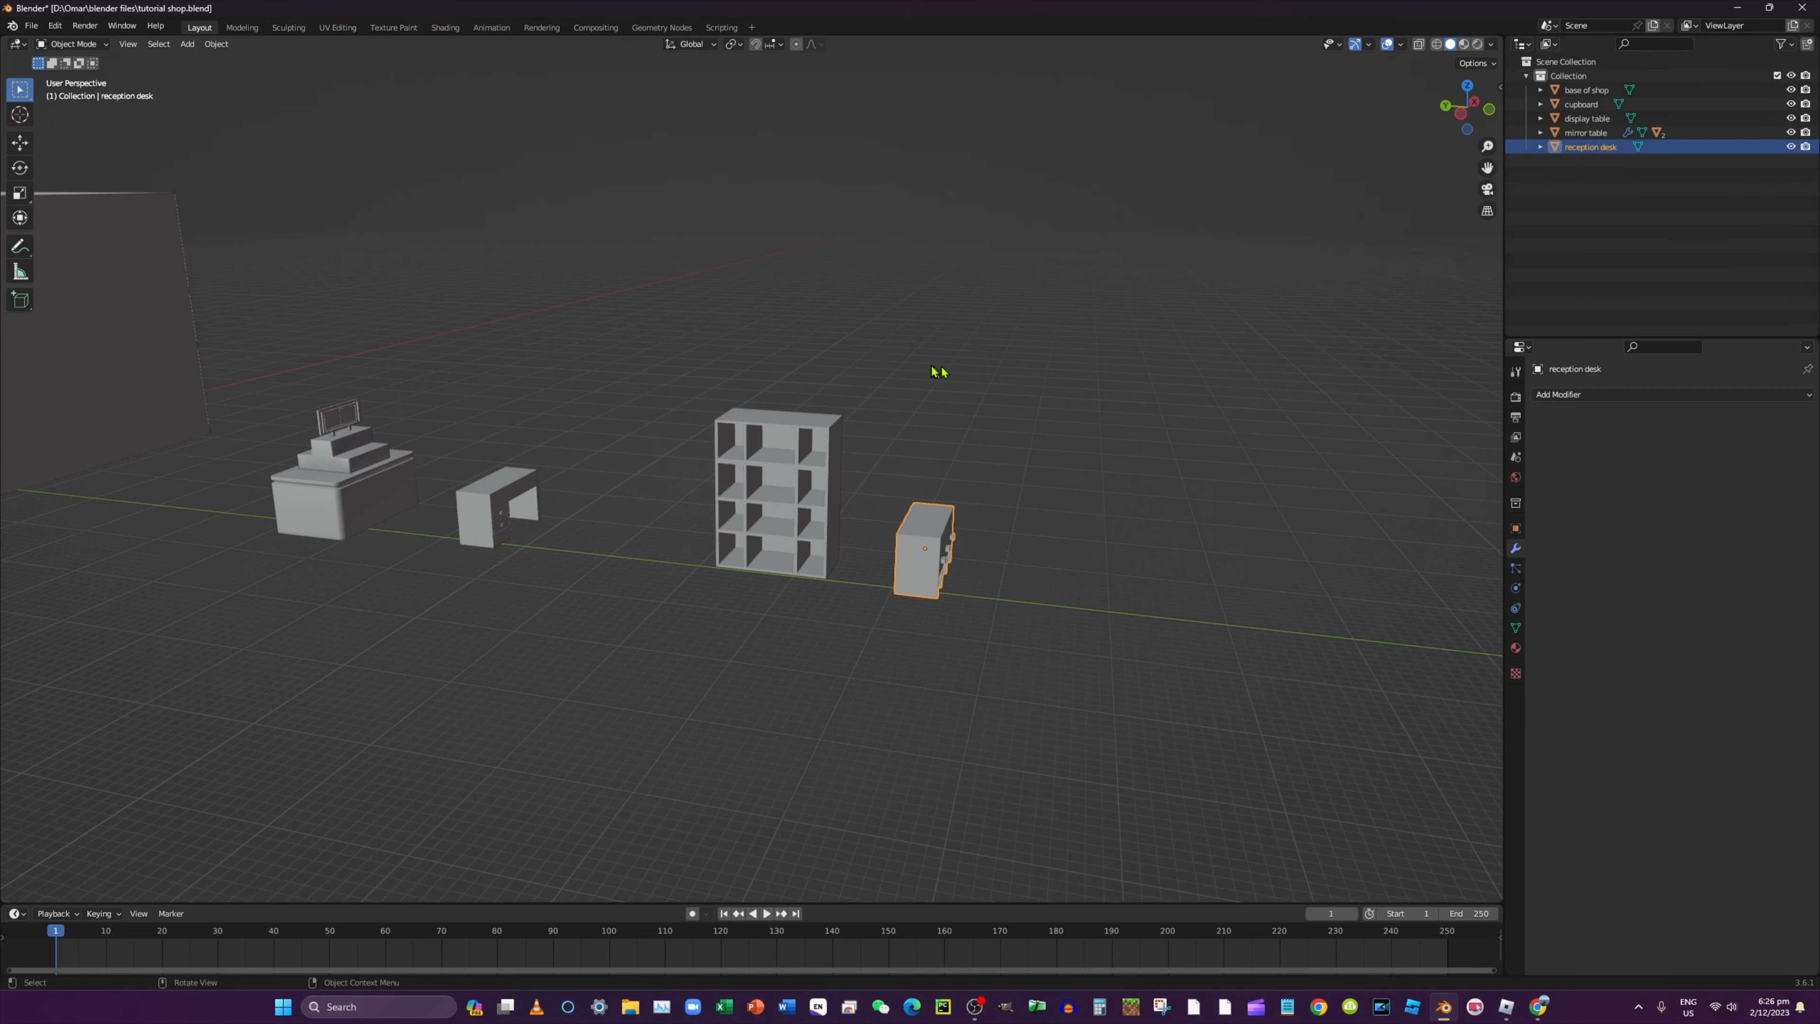
middle_drag(937, 371, 1121, 378)
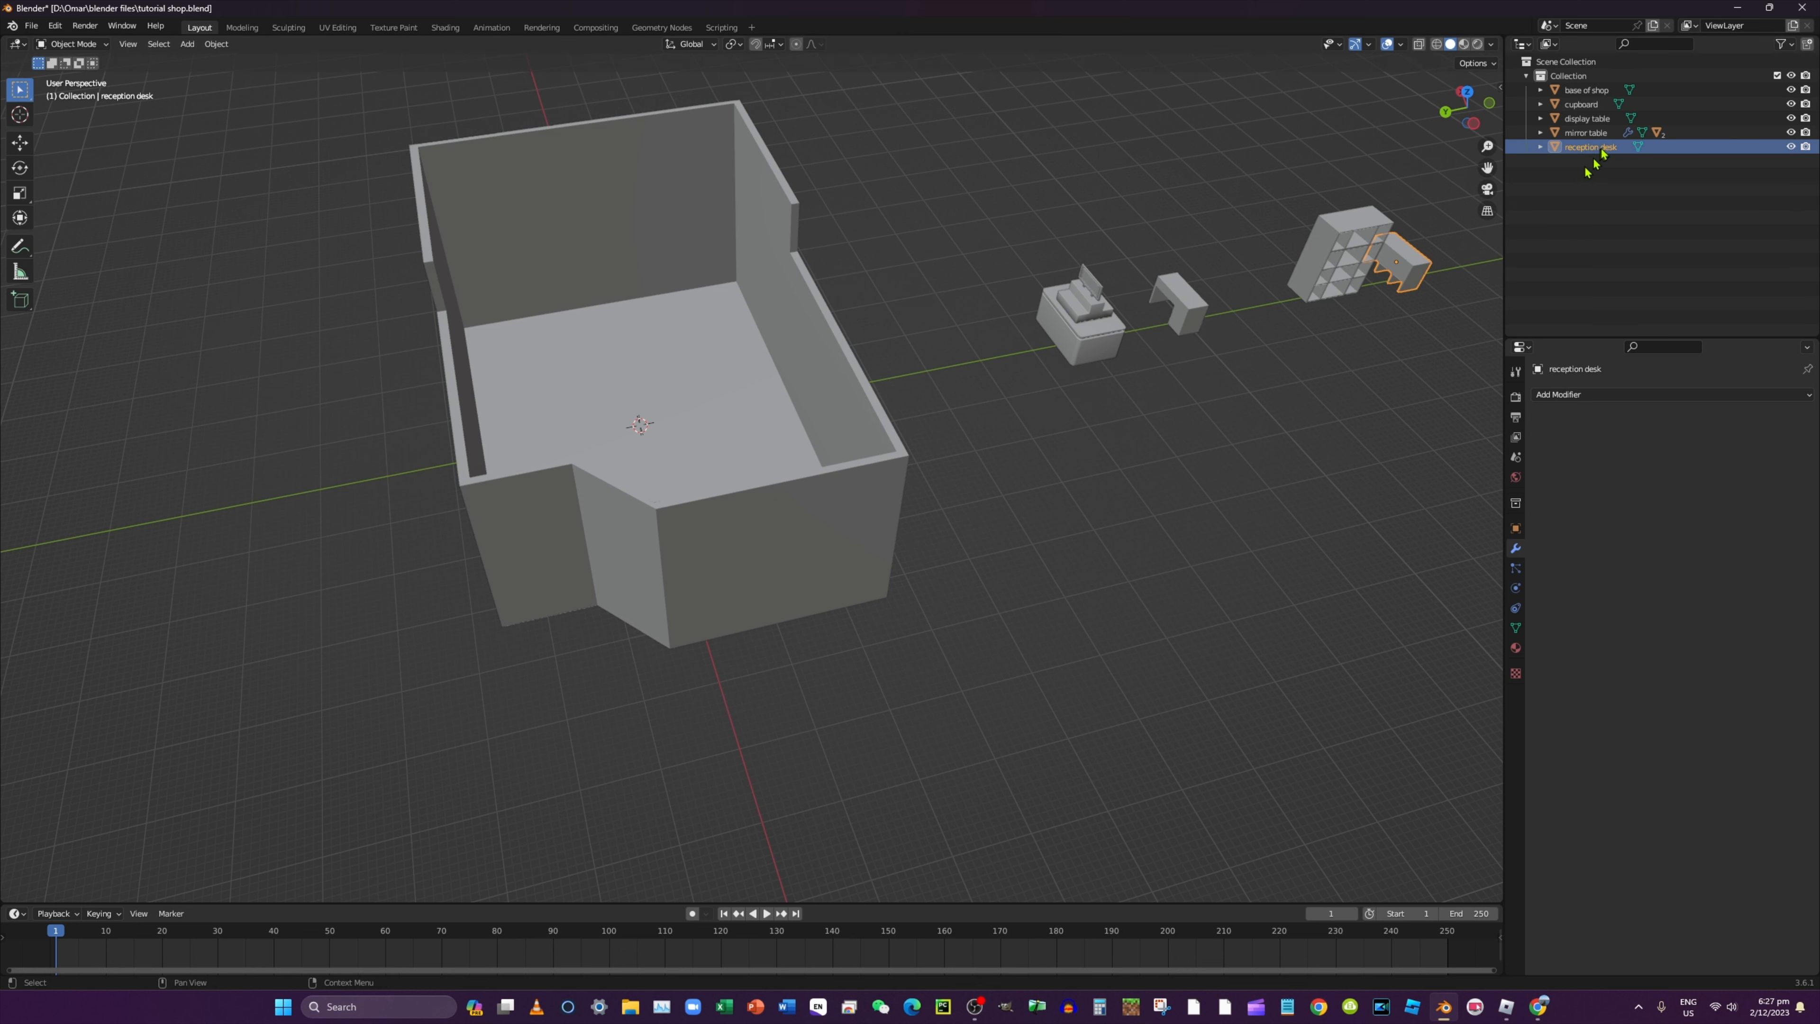
shift+click(1586, 133)
shift+click(1587, 118)
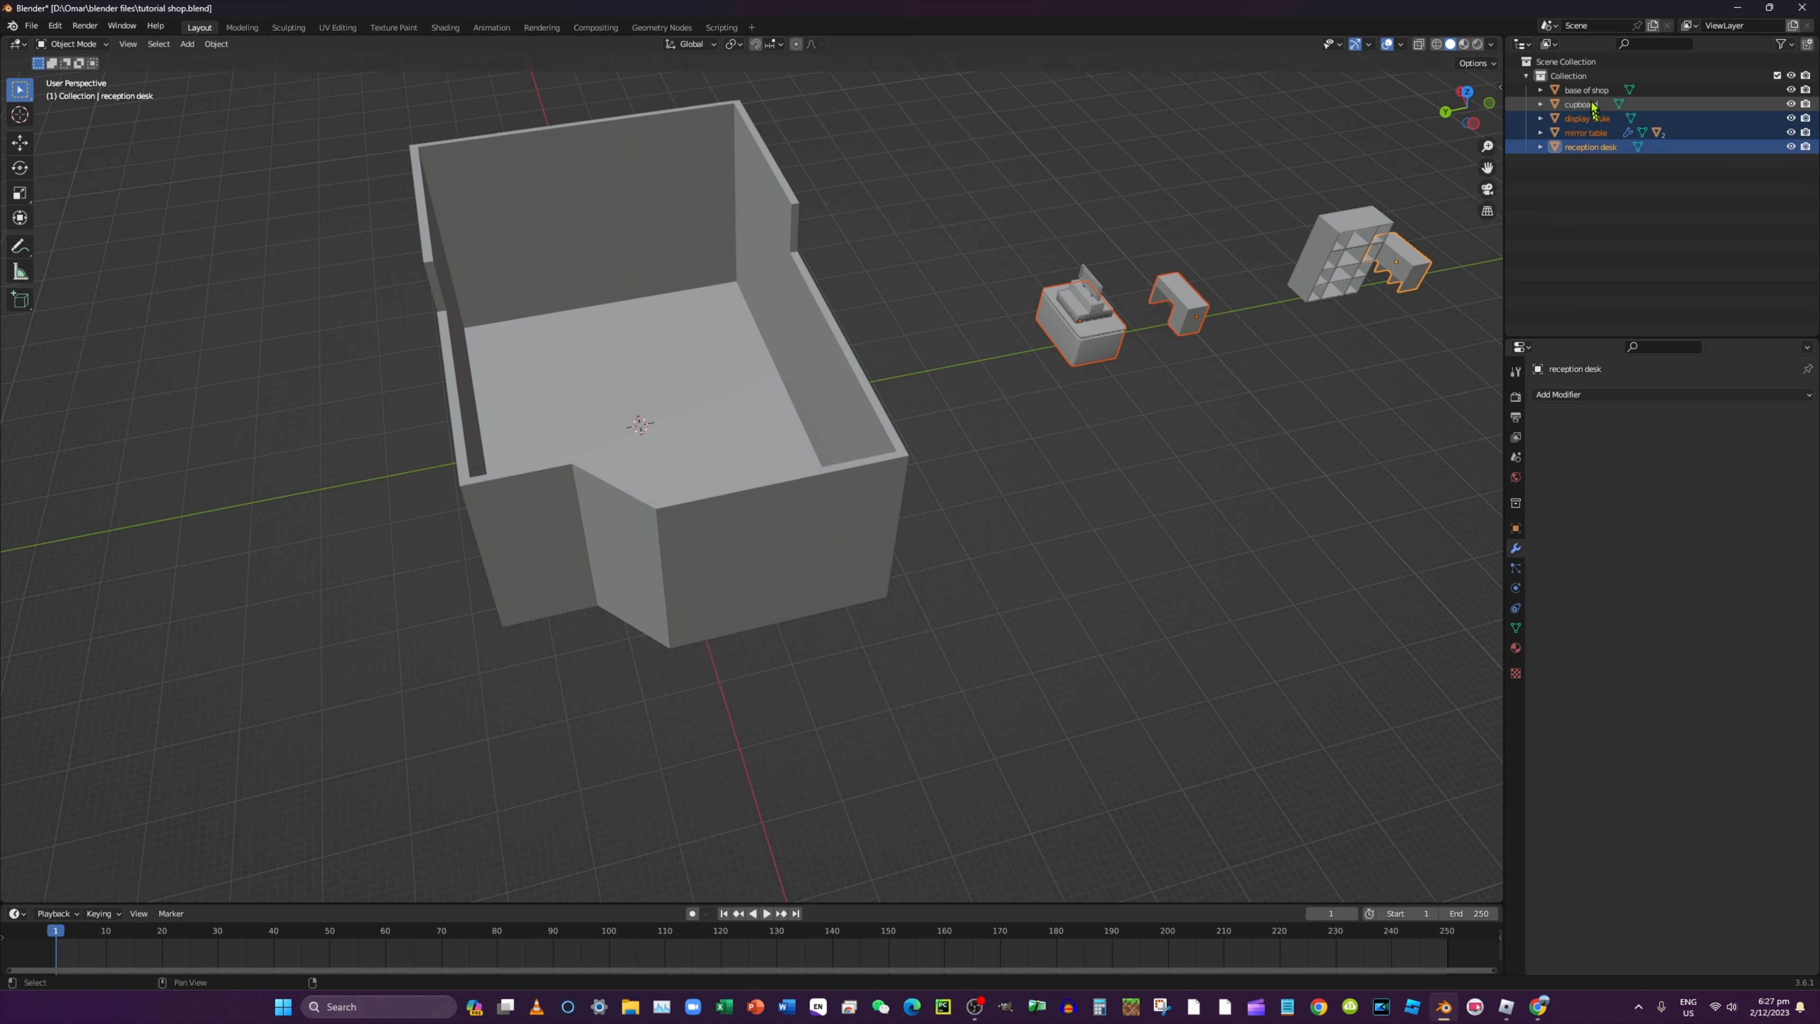
shift+click(1592, 104)
shift+click(1609, 90)
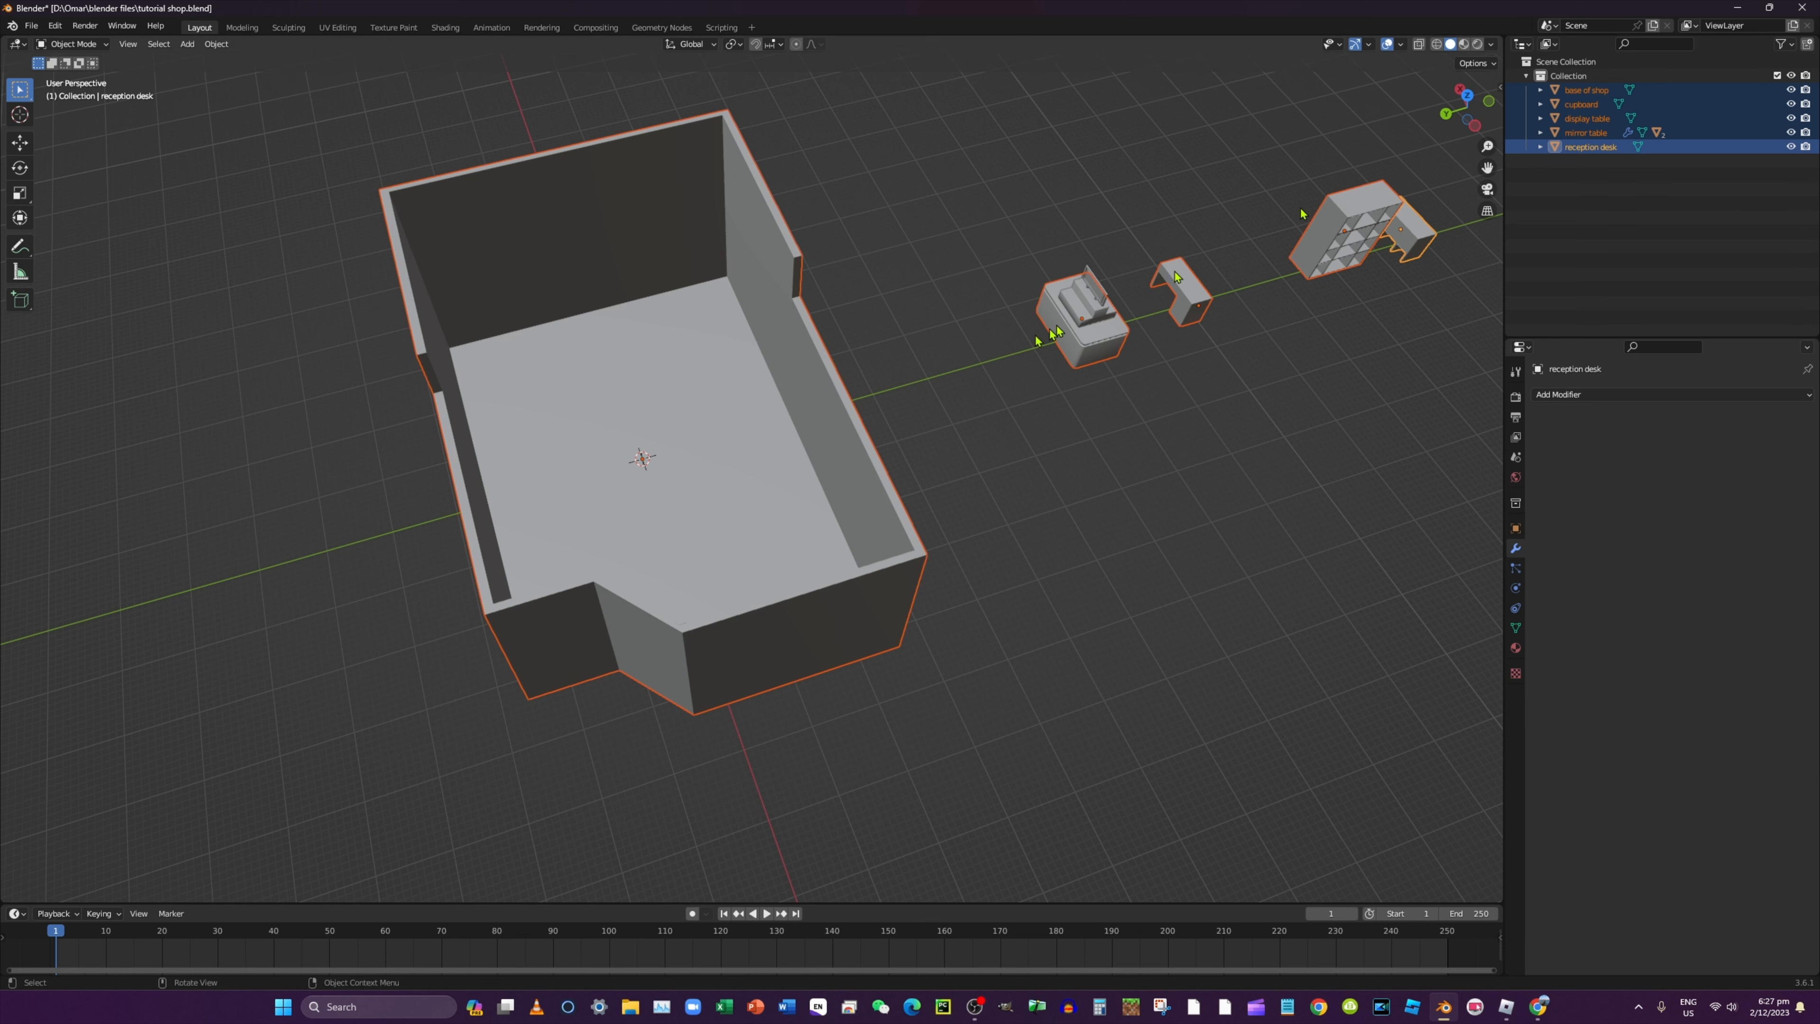
shift+click(825, 448)
shift+click(838, 436)
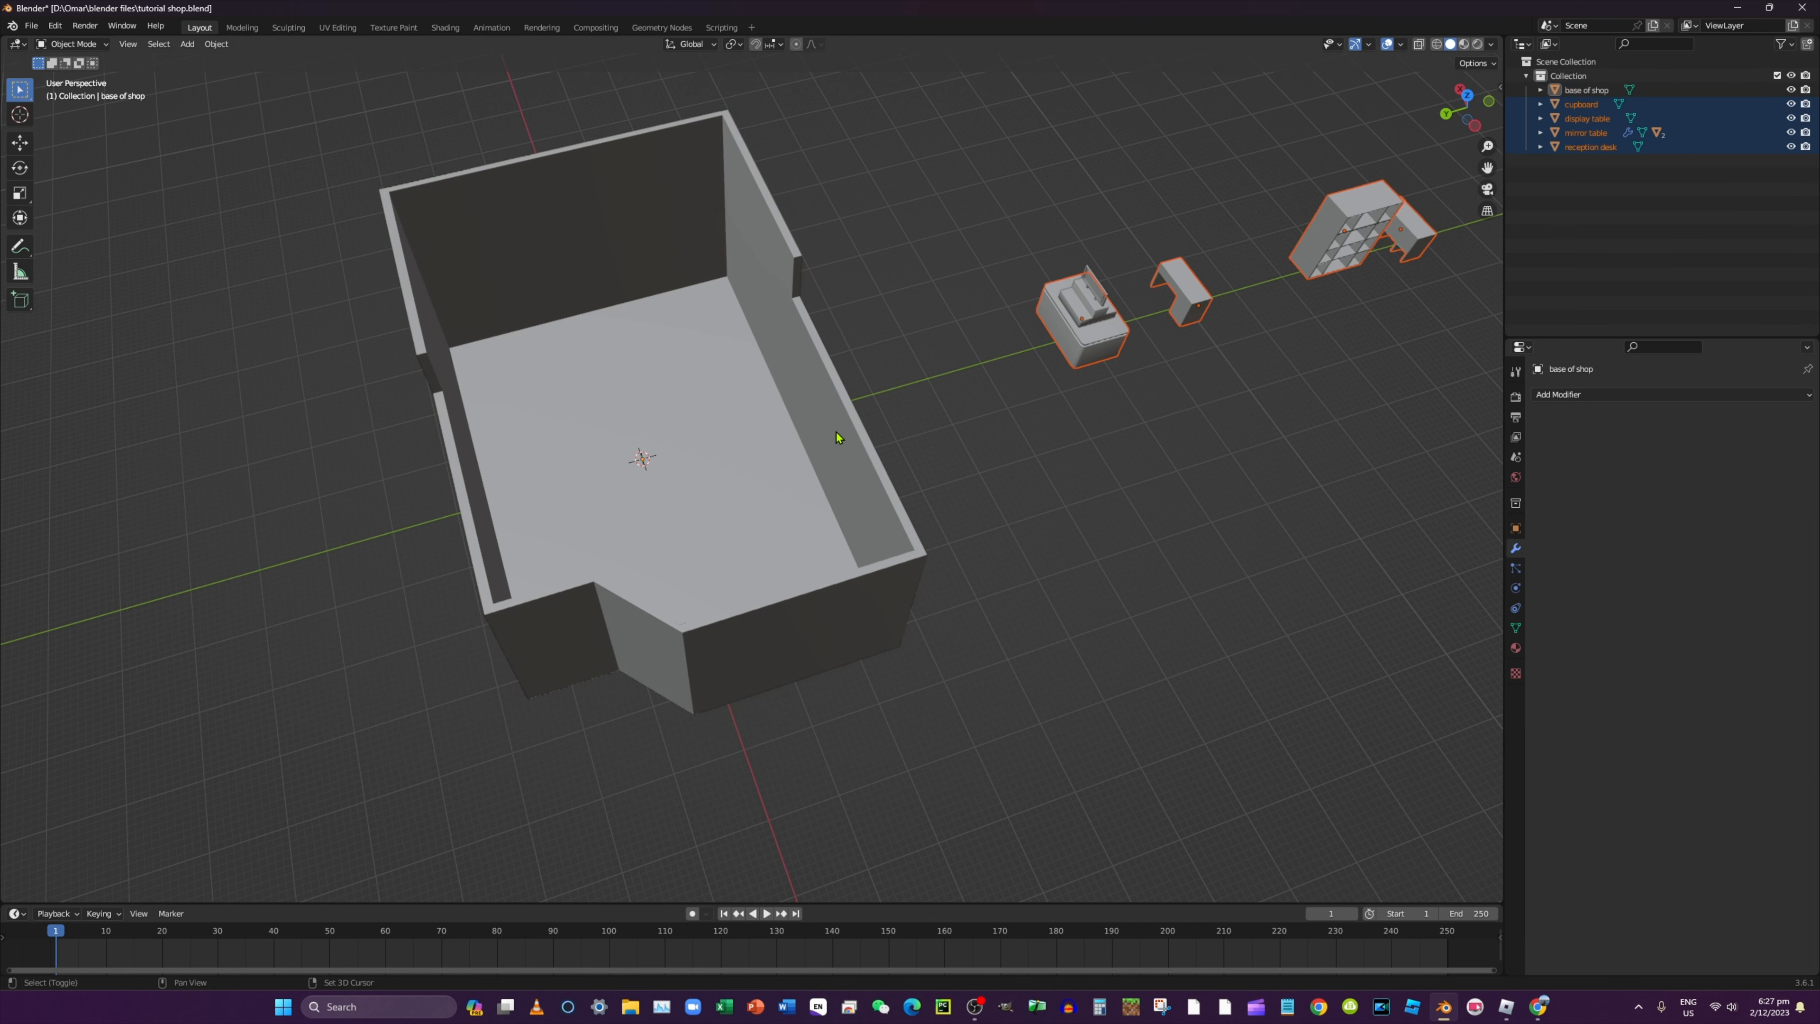
Move the selected furniture about 92 m along the Y axis towards the shop so the mirror table and display table sit inside it
middle_drag(841, 435, 1018, 423)
scroll(1023, 419, up, 2)
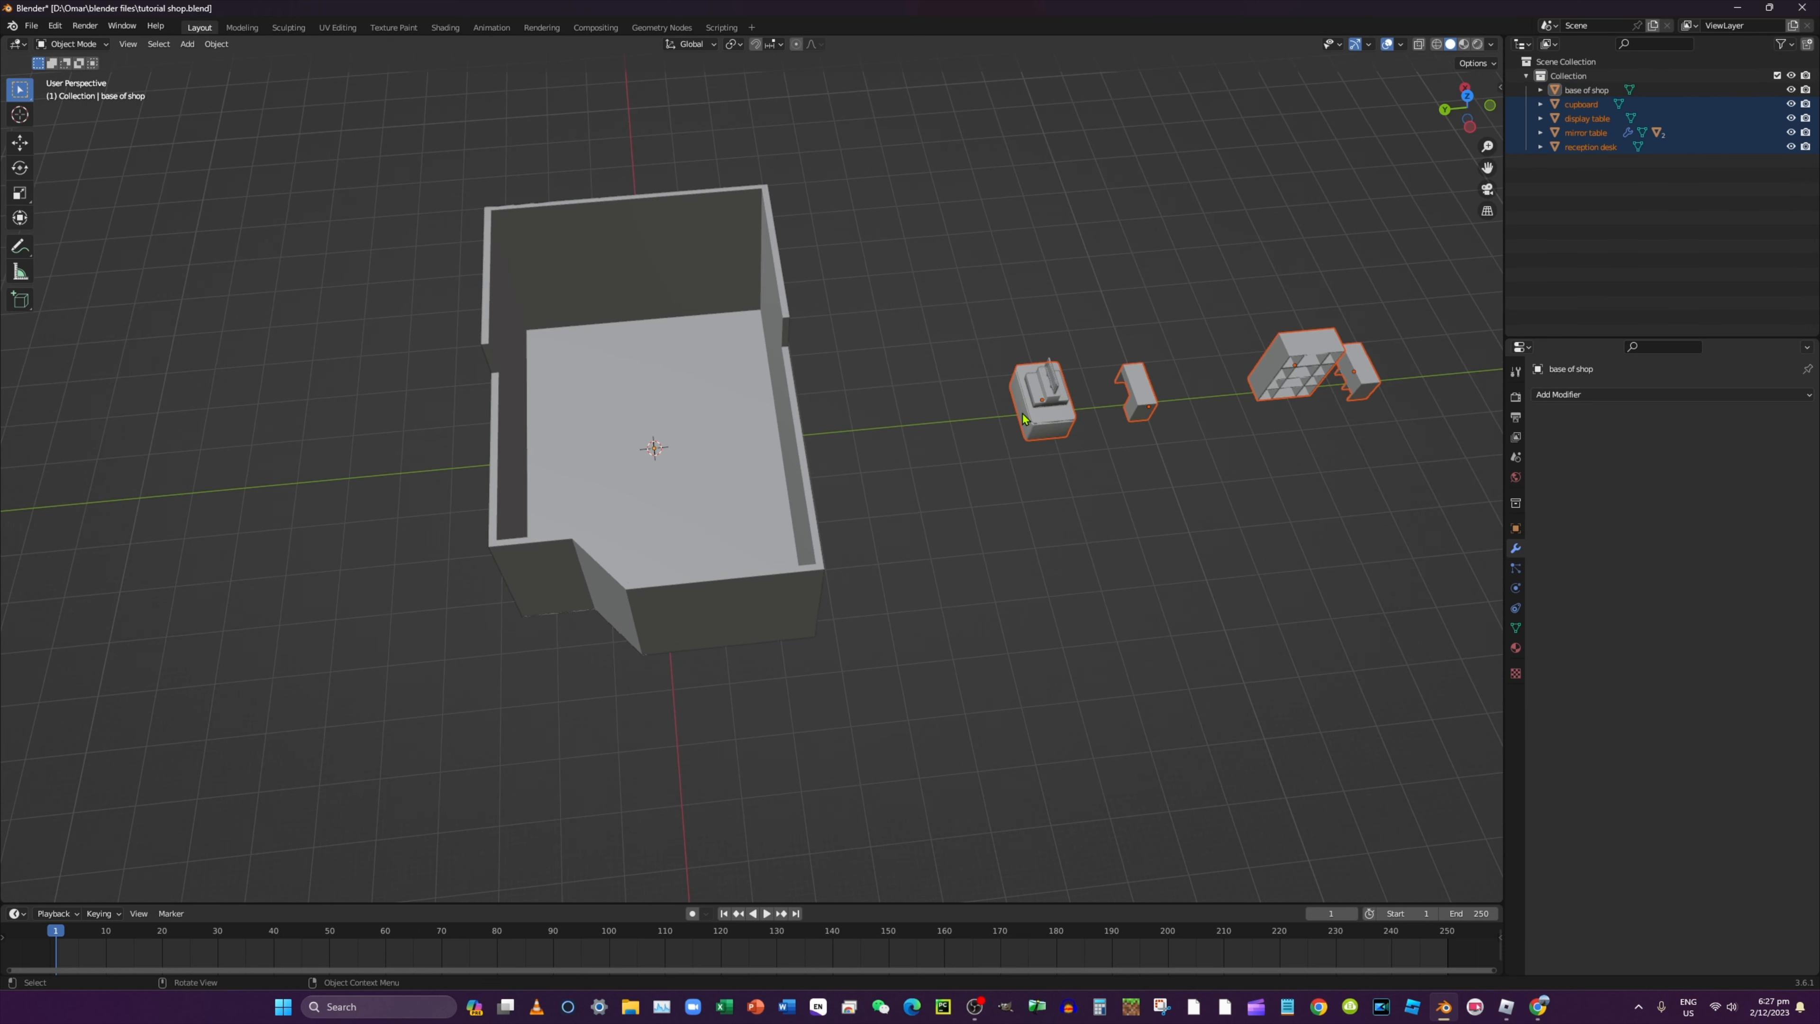
key(g)
key(y)
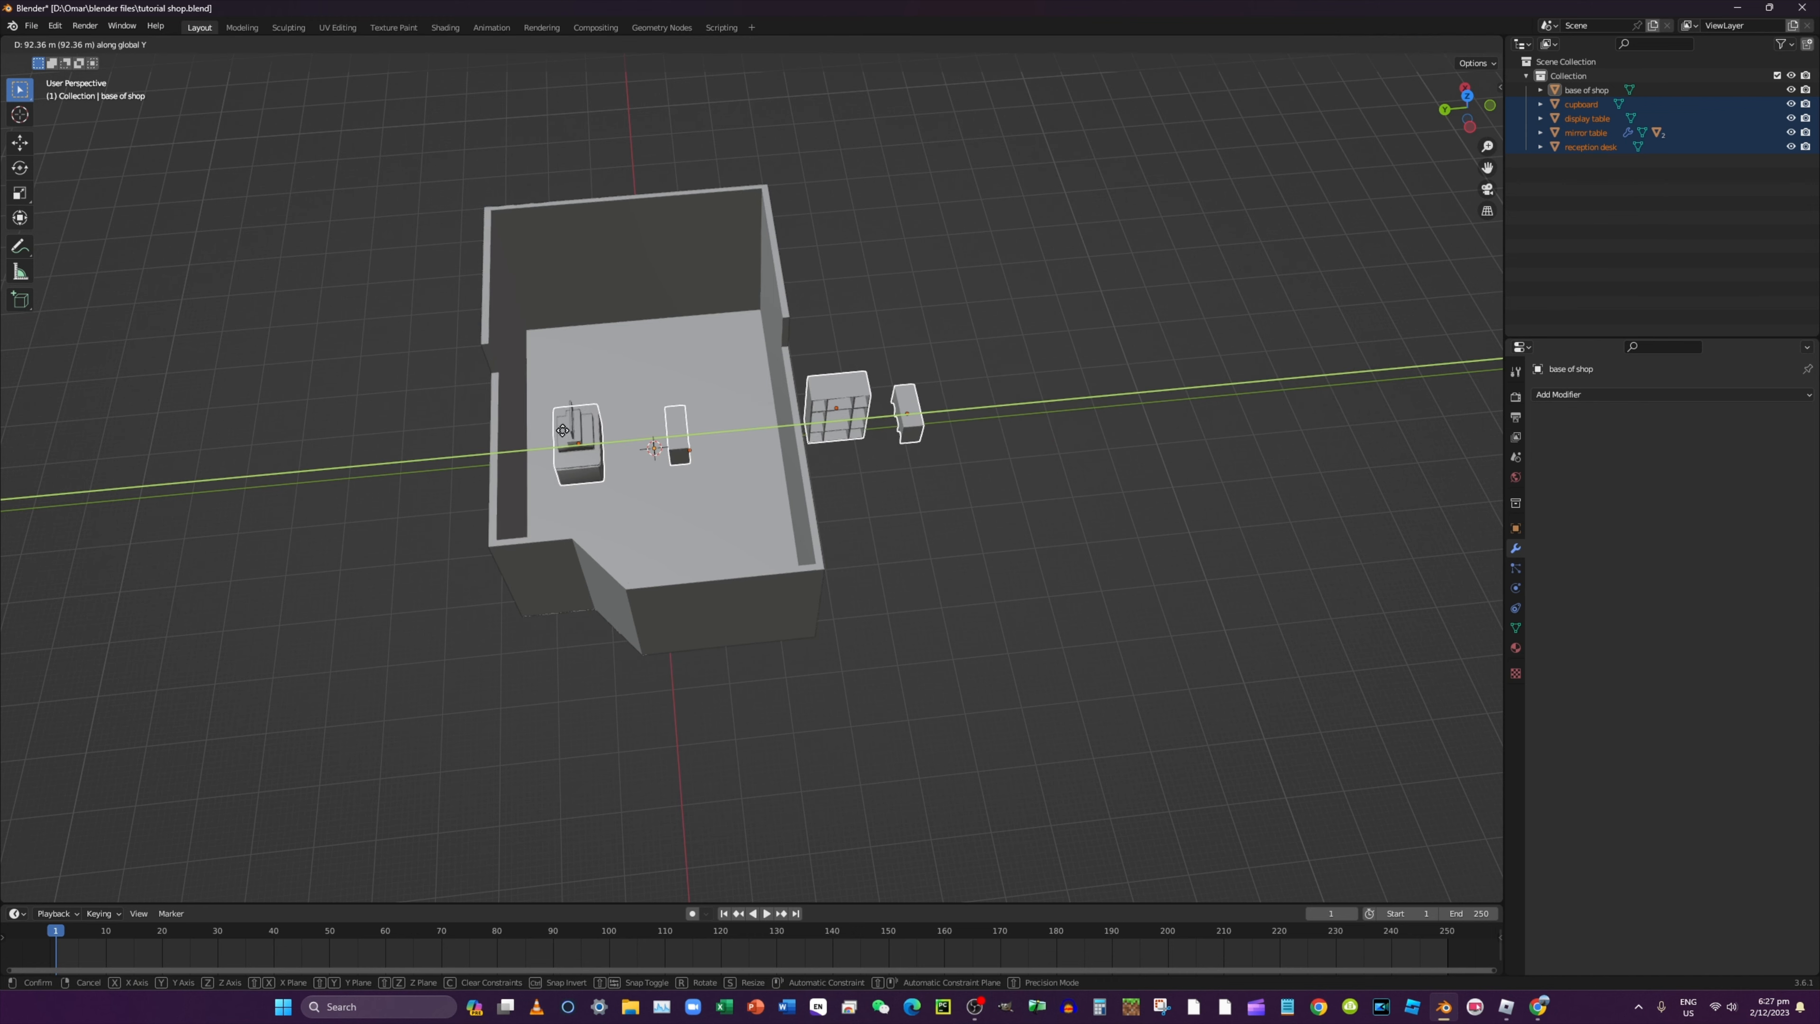
click(781, 421)
Move the cupboard and reception desk along Y into the shop, and shift both along X towards the back wall
scroll(860, 388, up, 3)
click(915, 348)
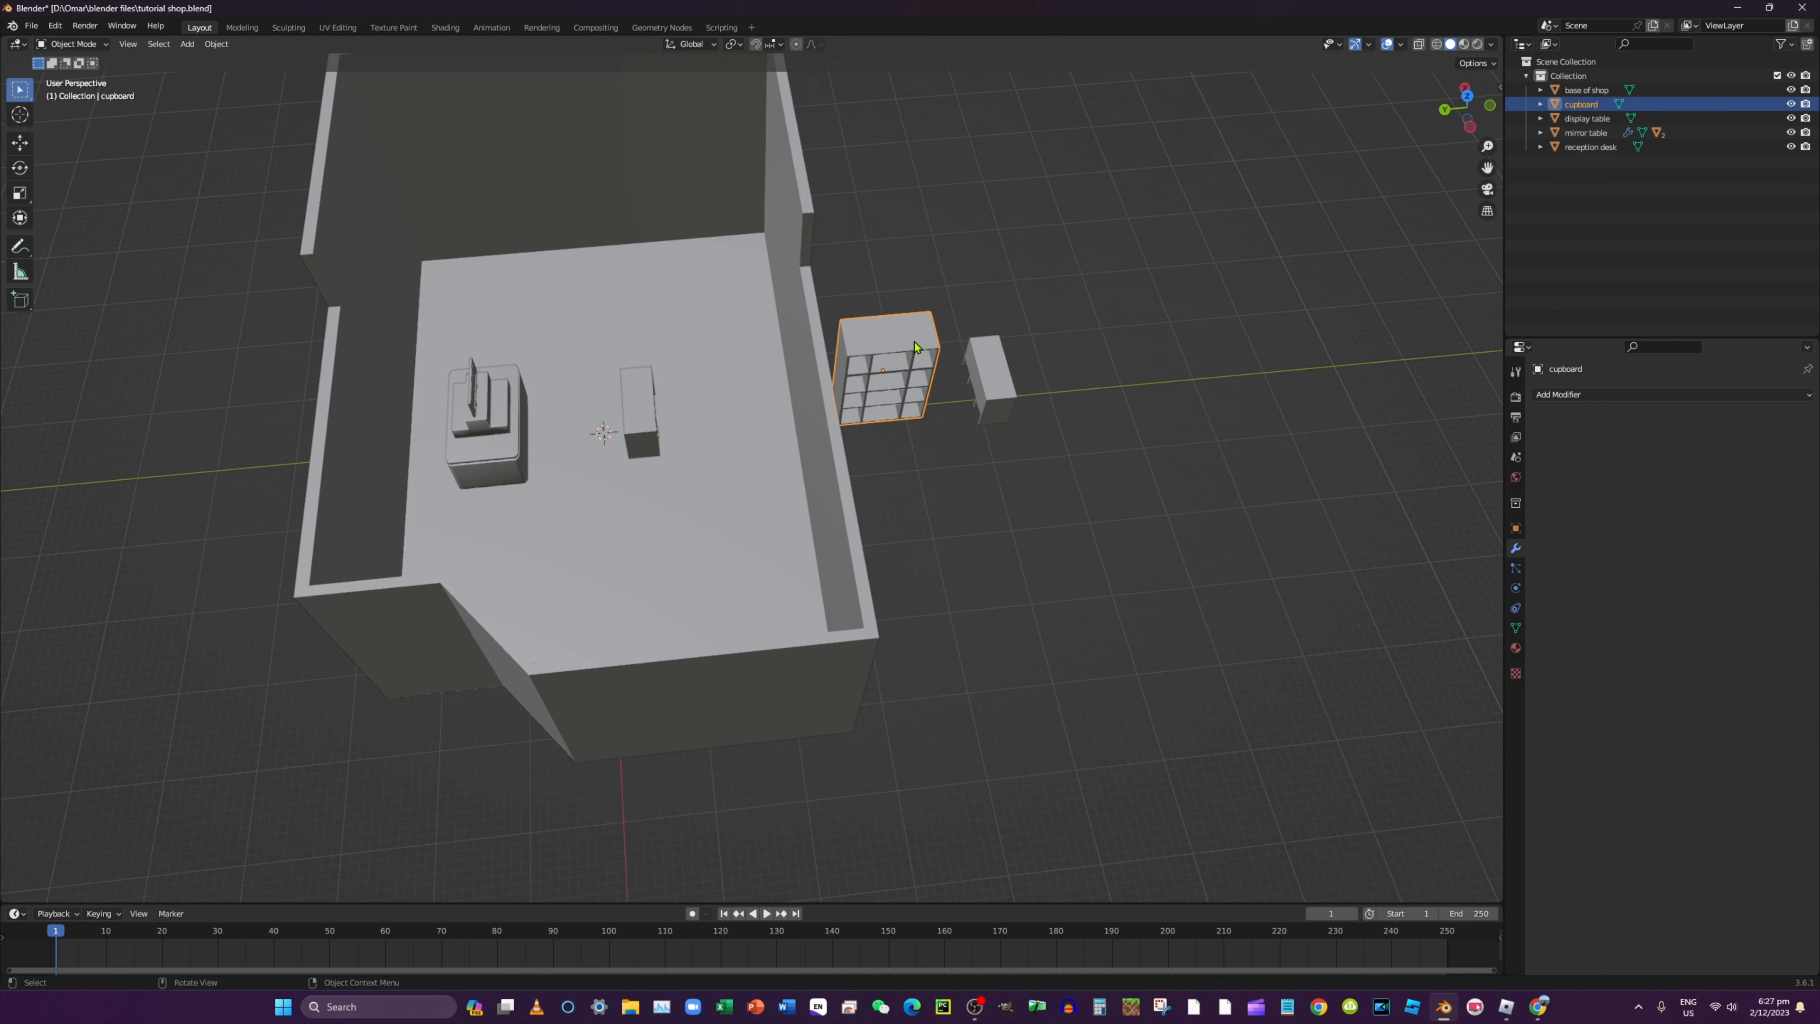
shift+click(987, 362)
key(g)
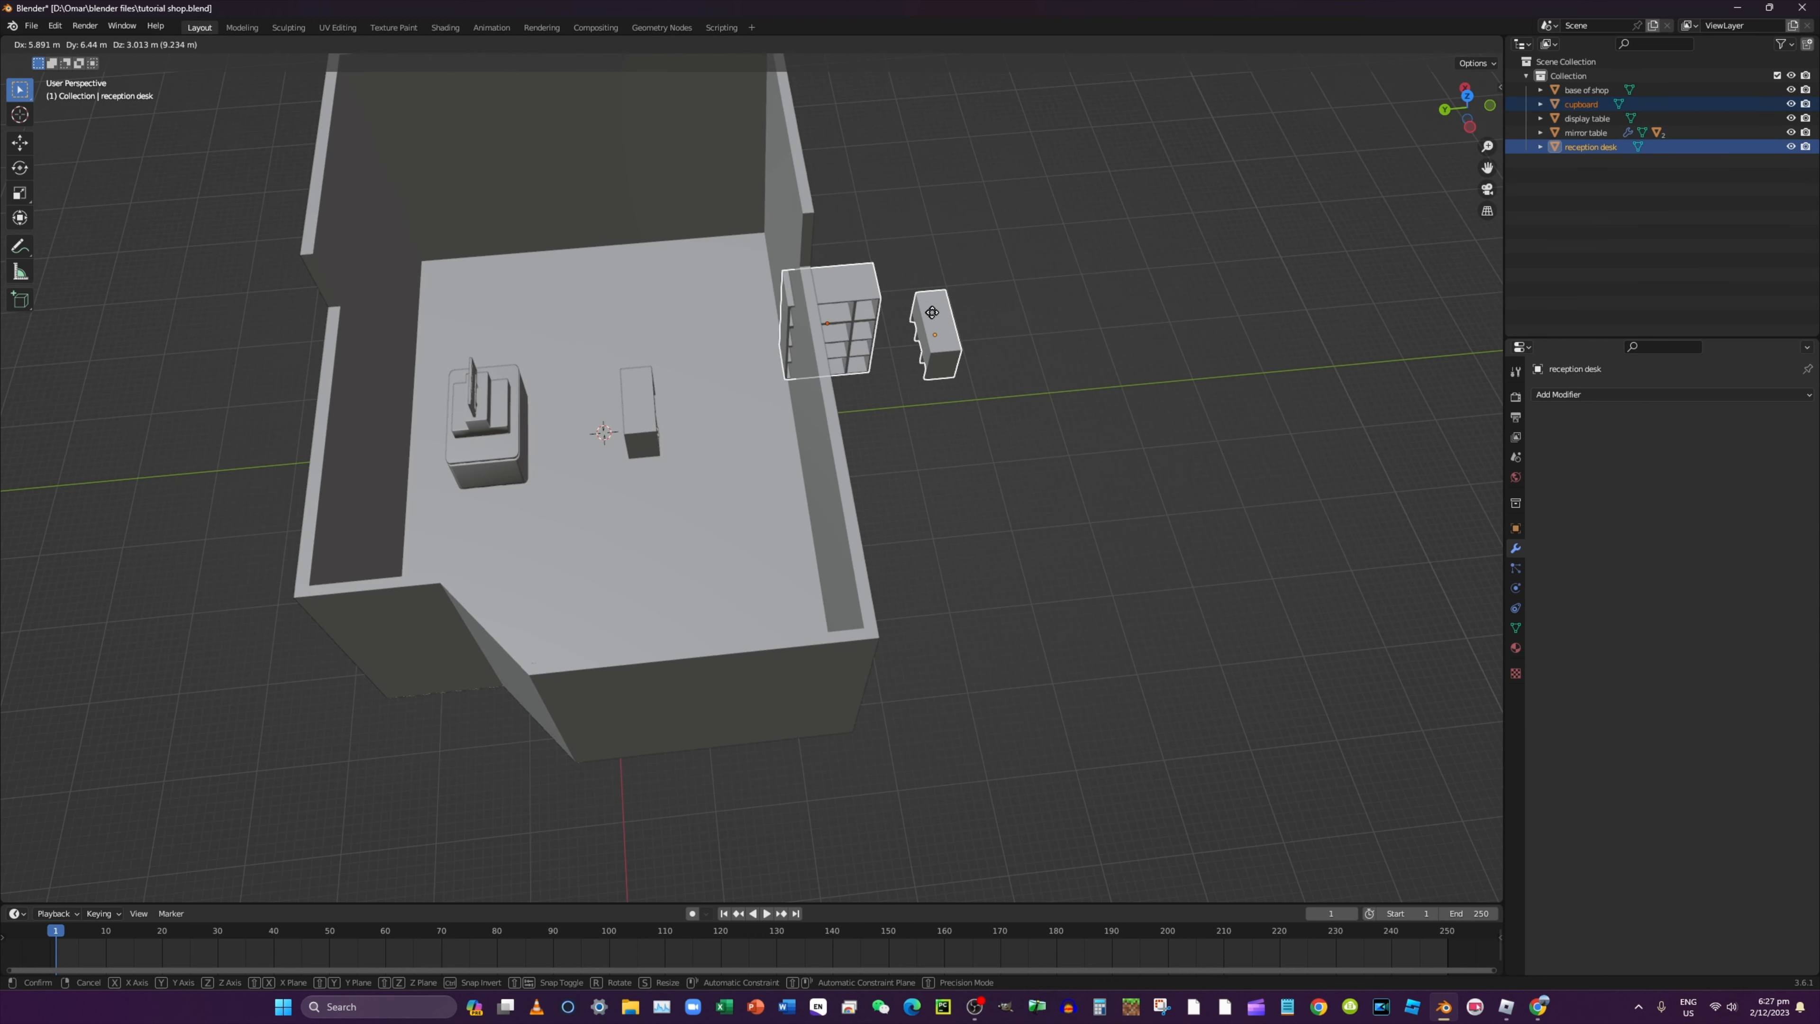
key(y)
click(691, 317)
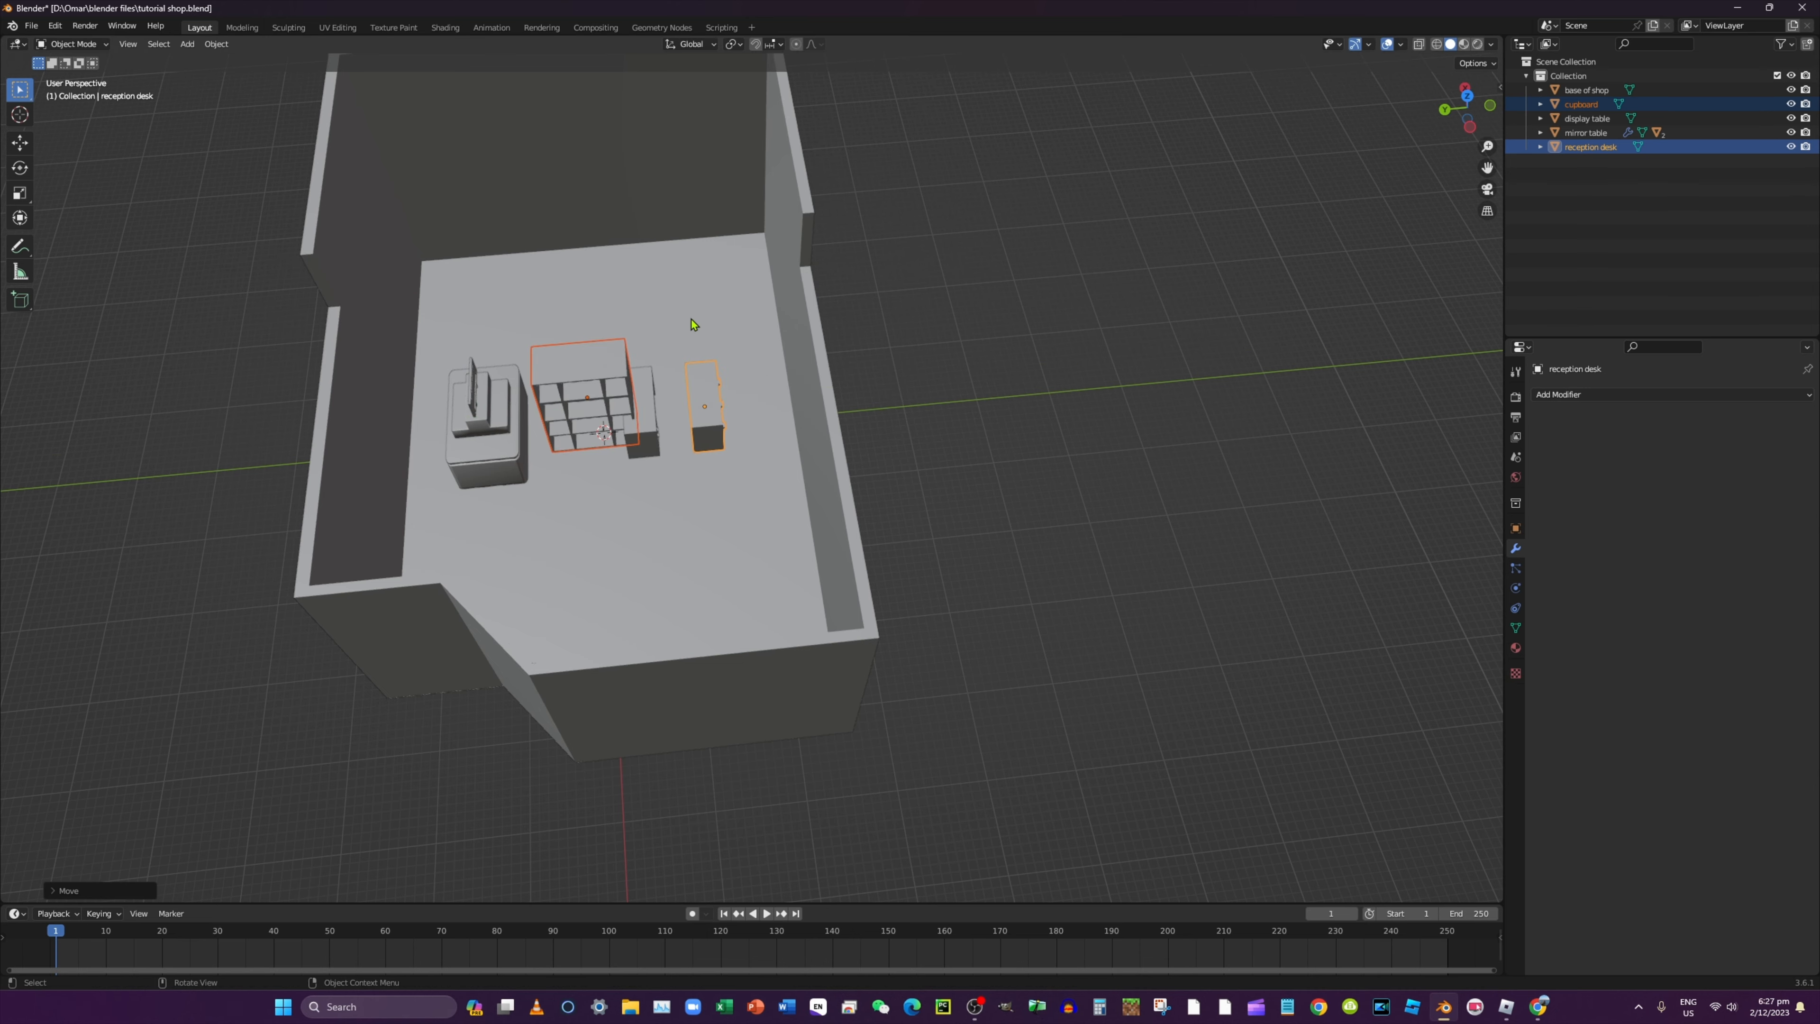
key(g)
key(x)
click(689, 218)
Add an area light to the shop scene
scroll(717, 269, down, 2)
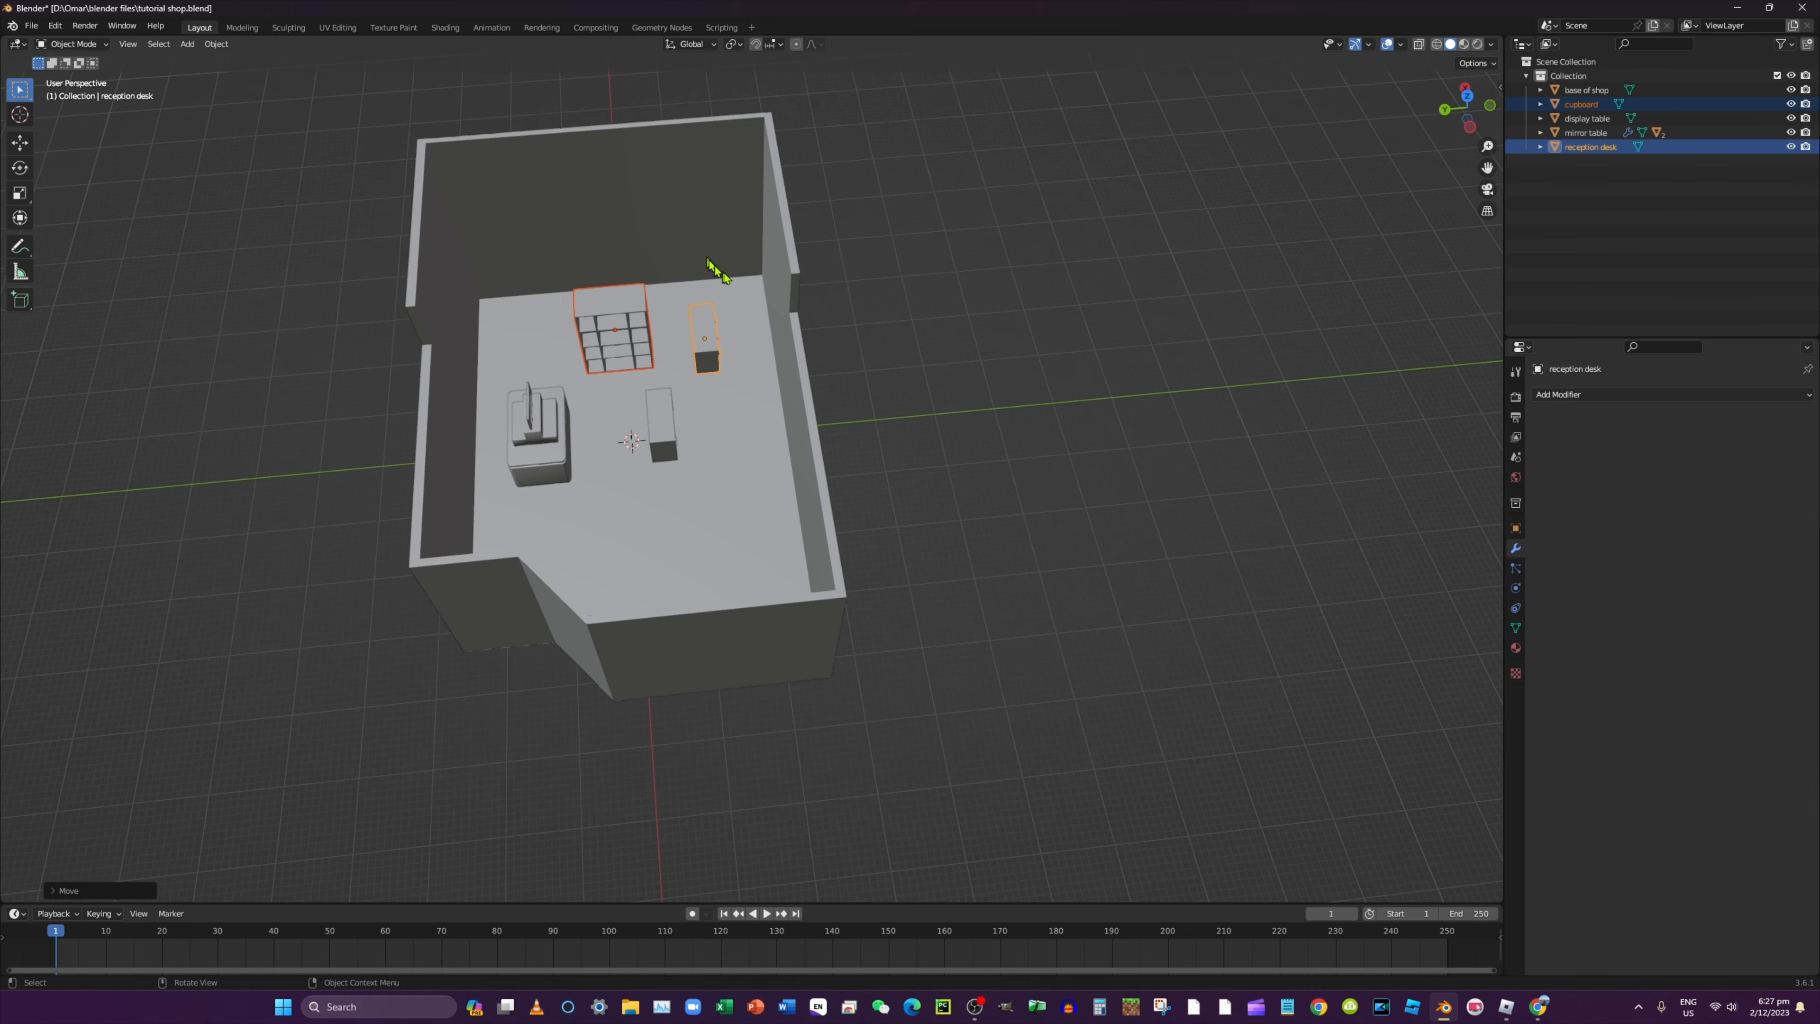
drag(1488, 165, 1694, 269)
middle_drag(1086, 337, 1067, 284)
drag(1486, 166, 1465, 307)
mouse_move(1324, 212)
middle_down()
mouse_move(1319, 228)
mouse_move(1333, 193)
middle_up()
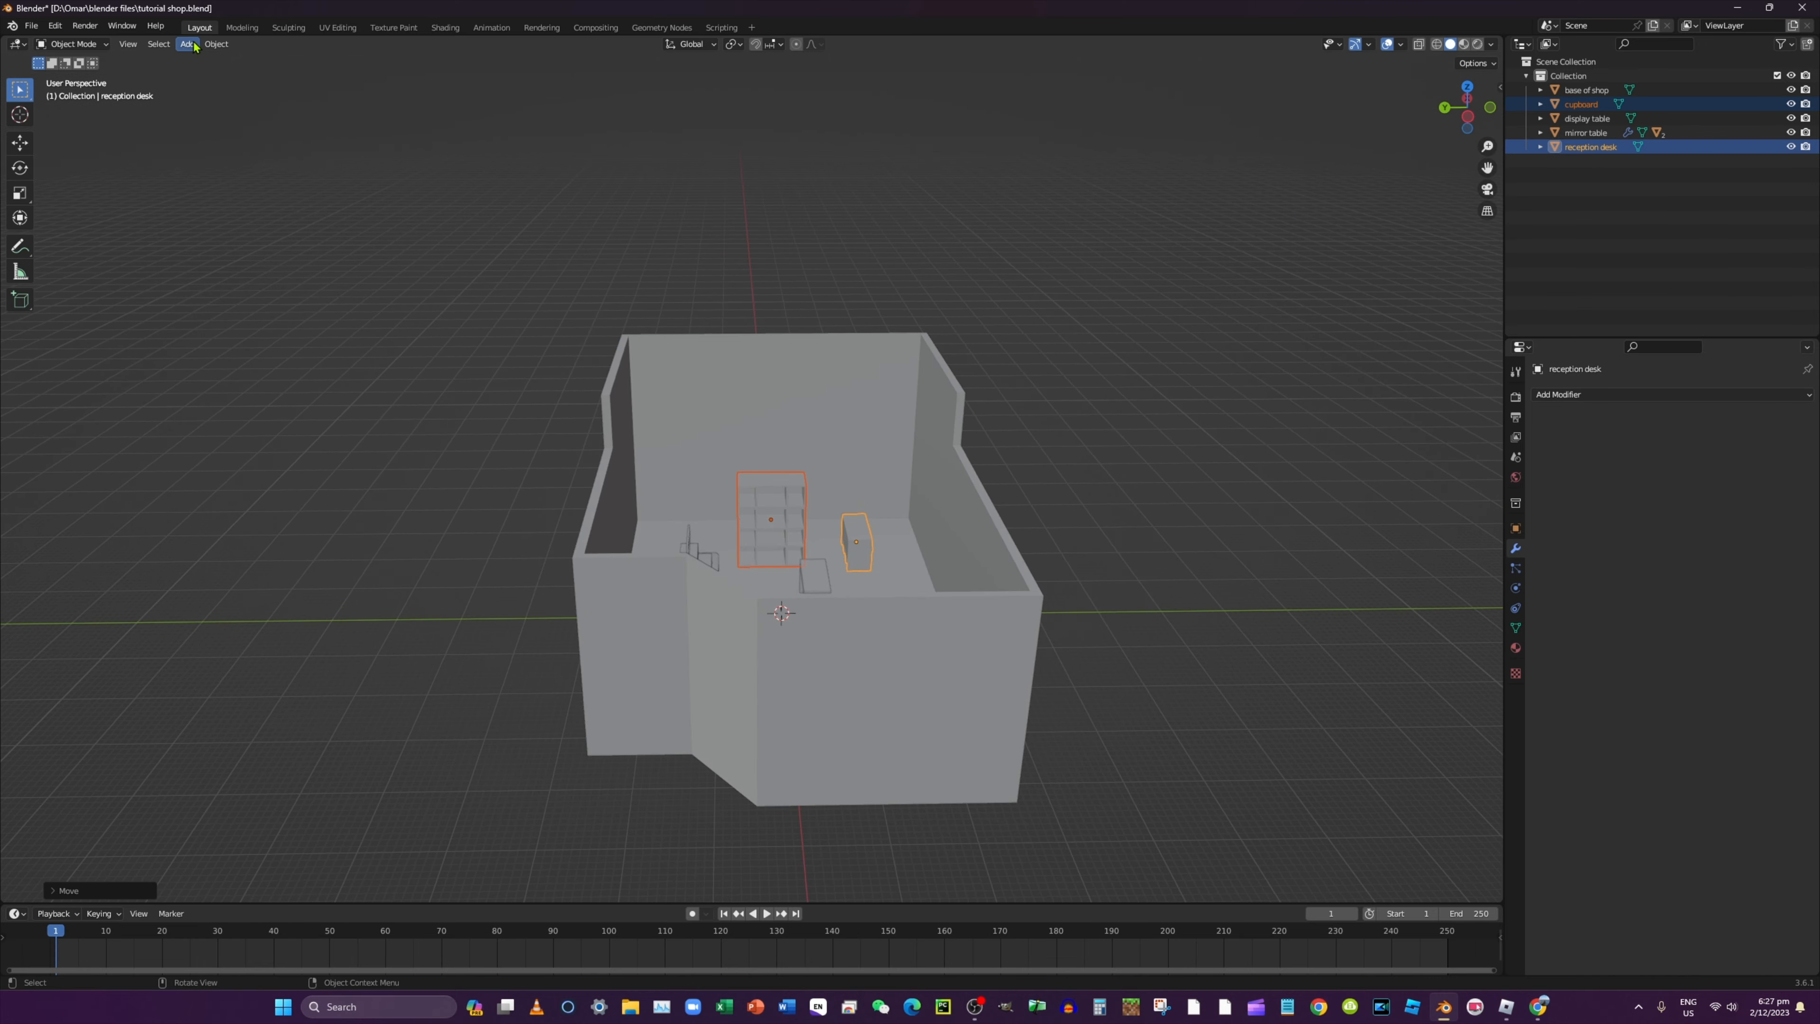
click(209, 47)
mouse_move(189, 46)
mouse_move(216, 236)
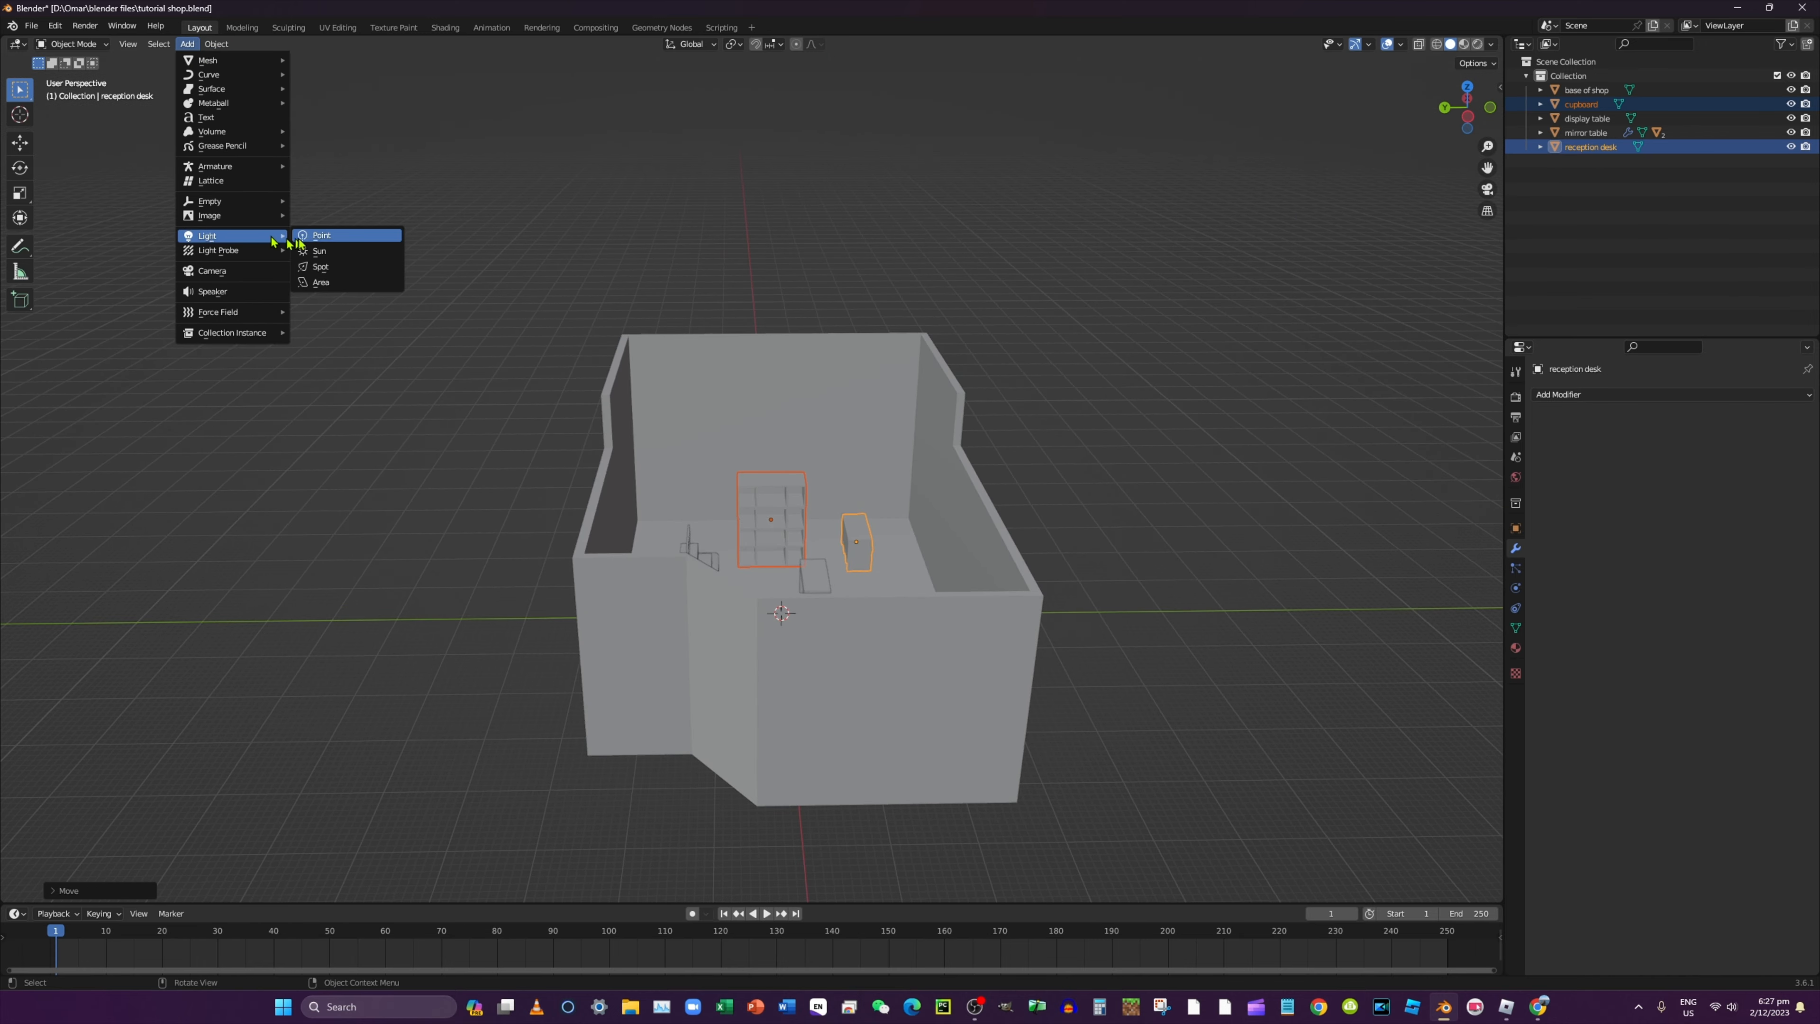
click(329, 283)
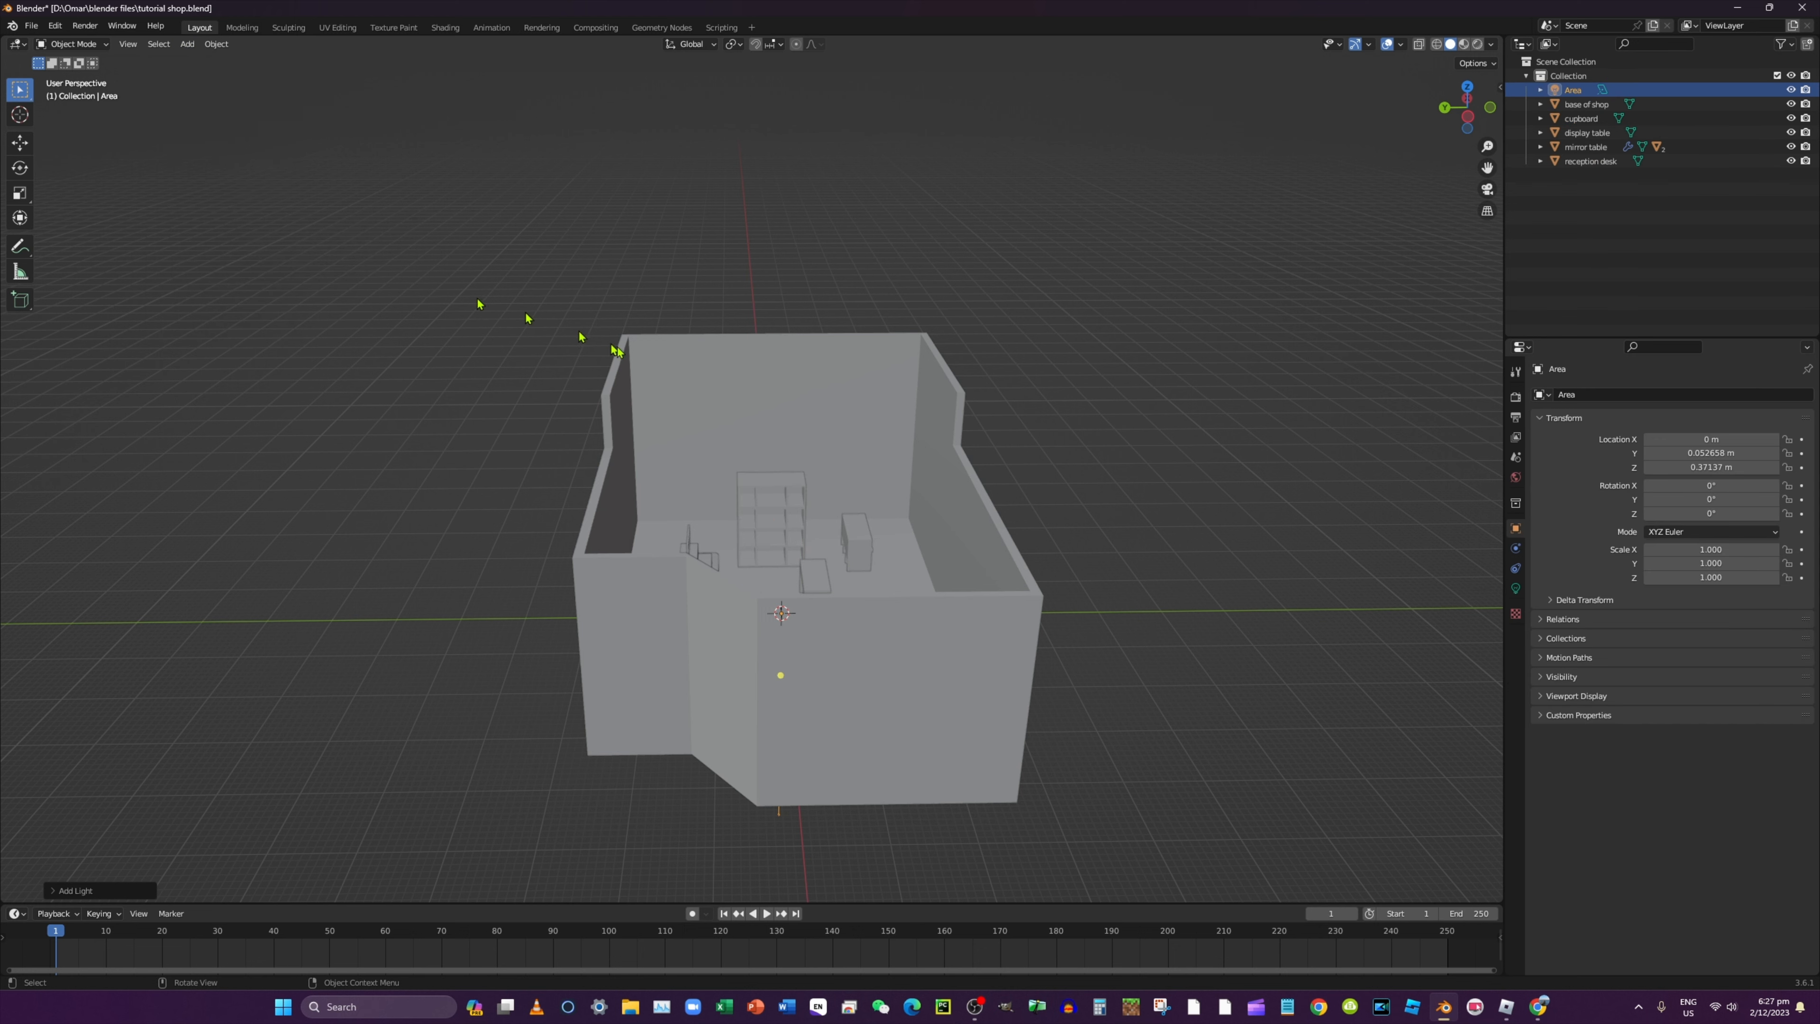
Raise the area light along Z to about 47.8 m, above the shop, and scale it up to span much of the room
key(g)
key(z)
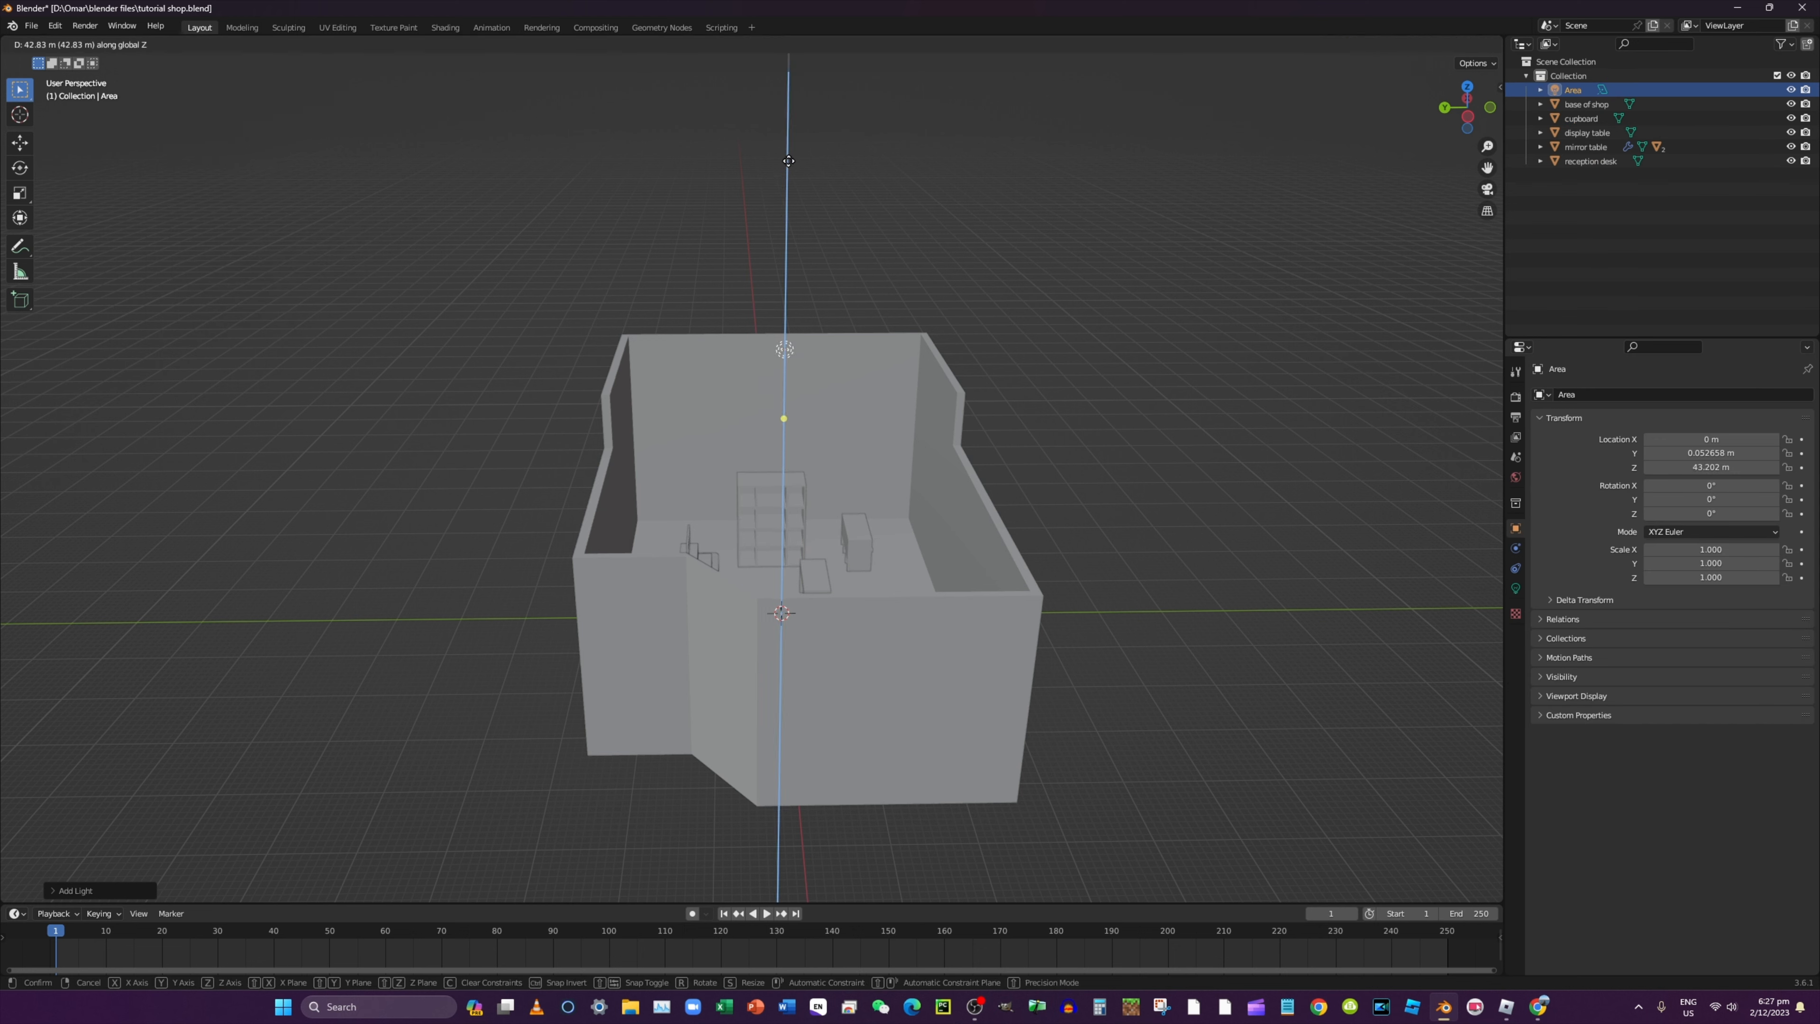
click(791, 129)
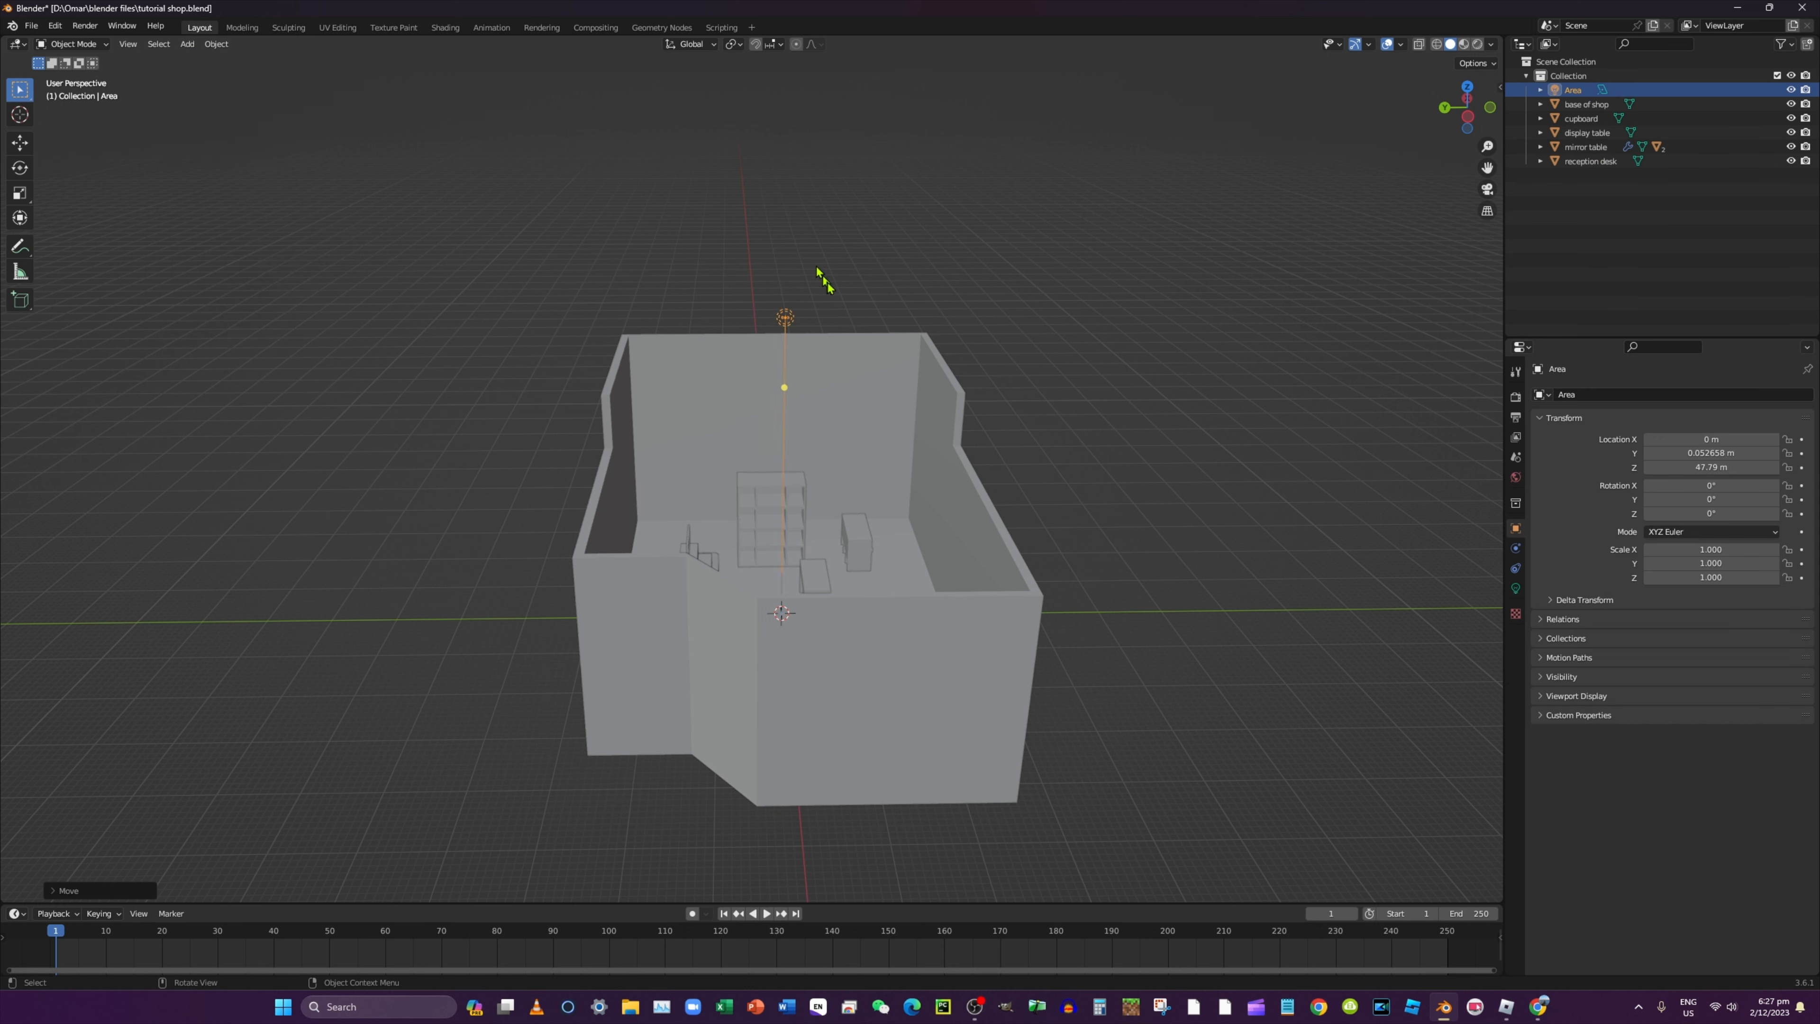
key(s)
click(512, 366)
Set the area light's power to 100 W
click(1516, 587)
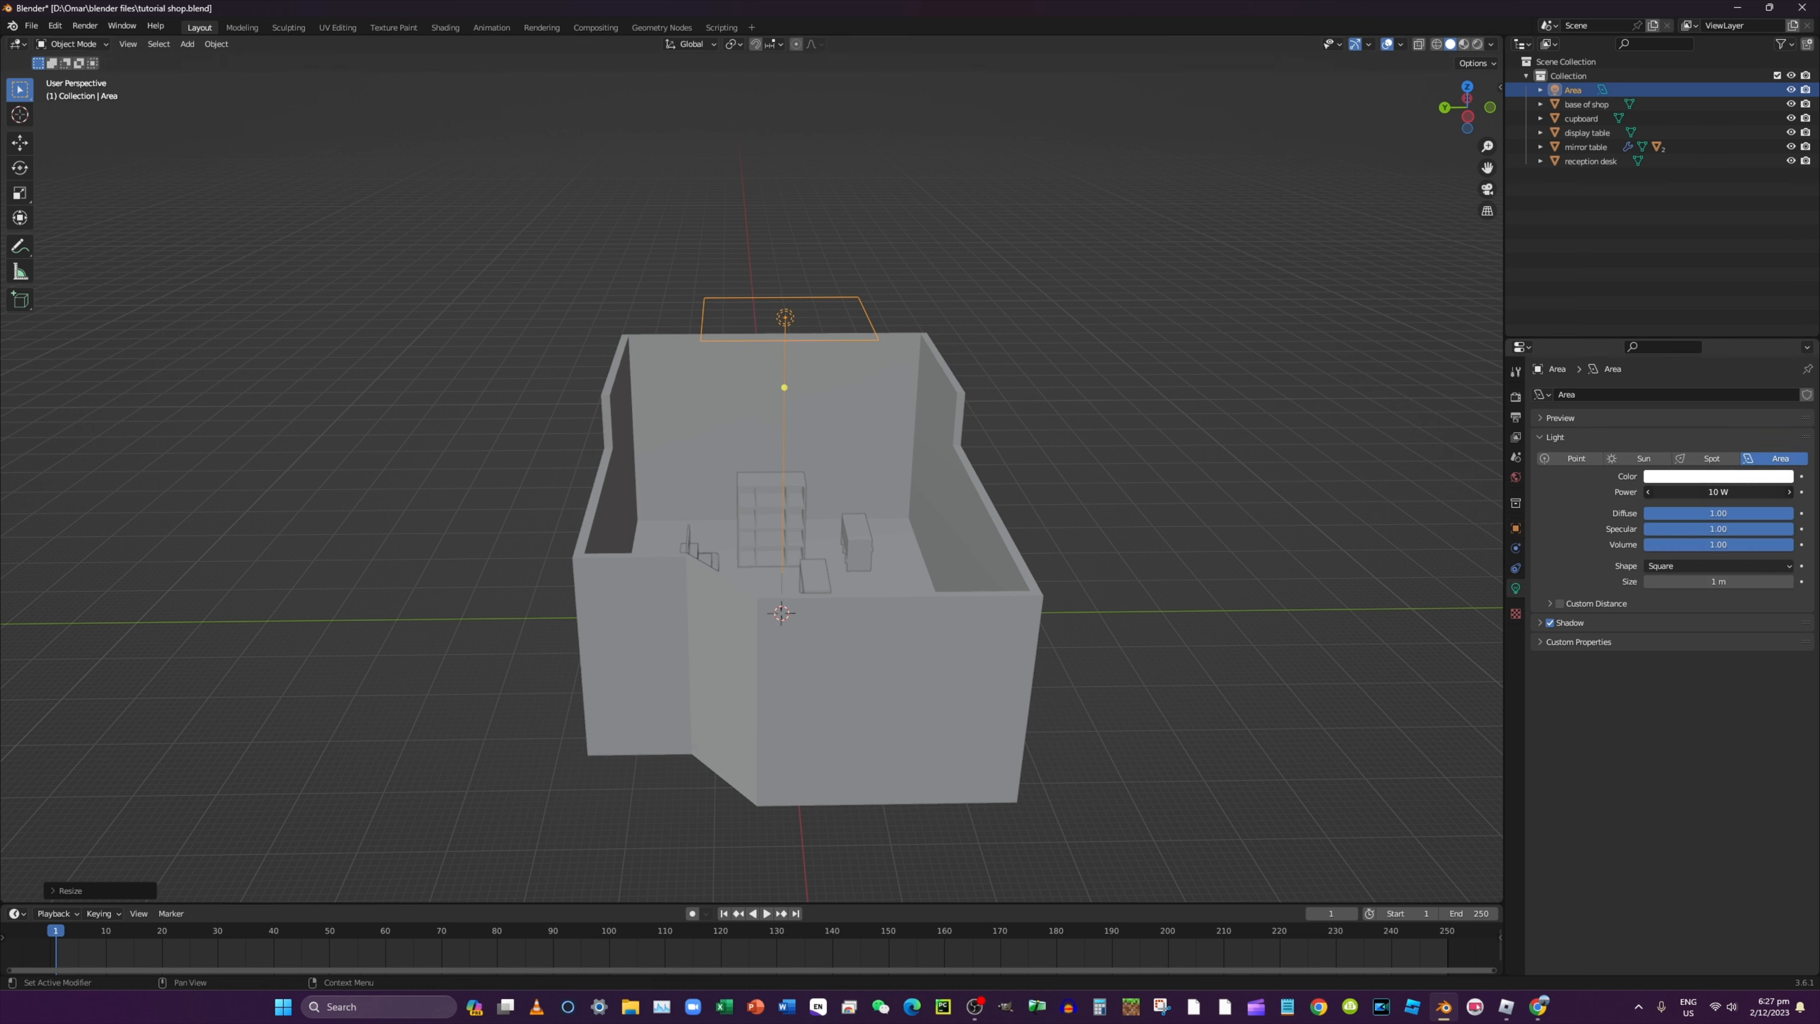
click(1694, 493)
text(100)
key(Return)
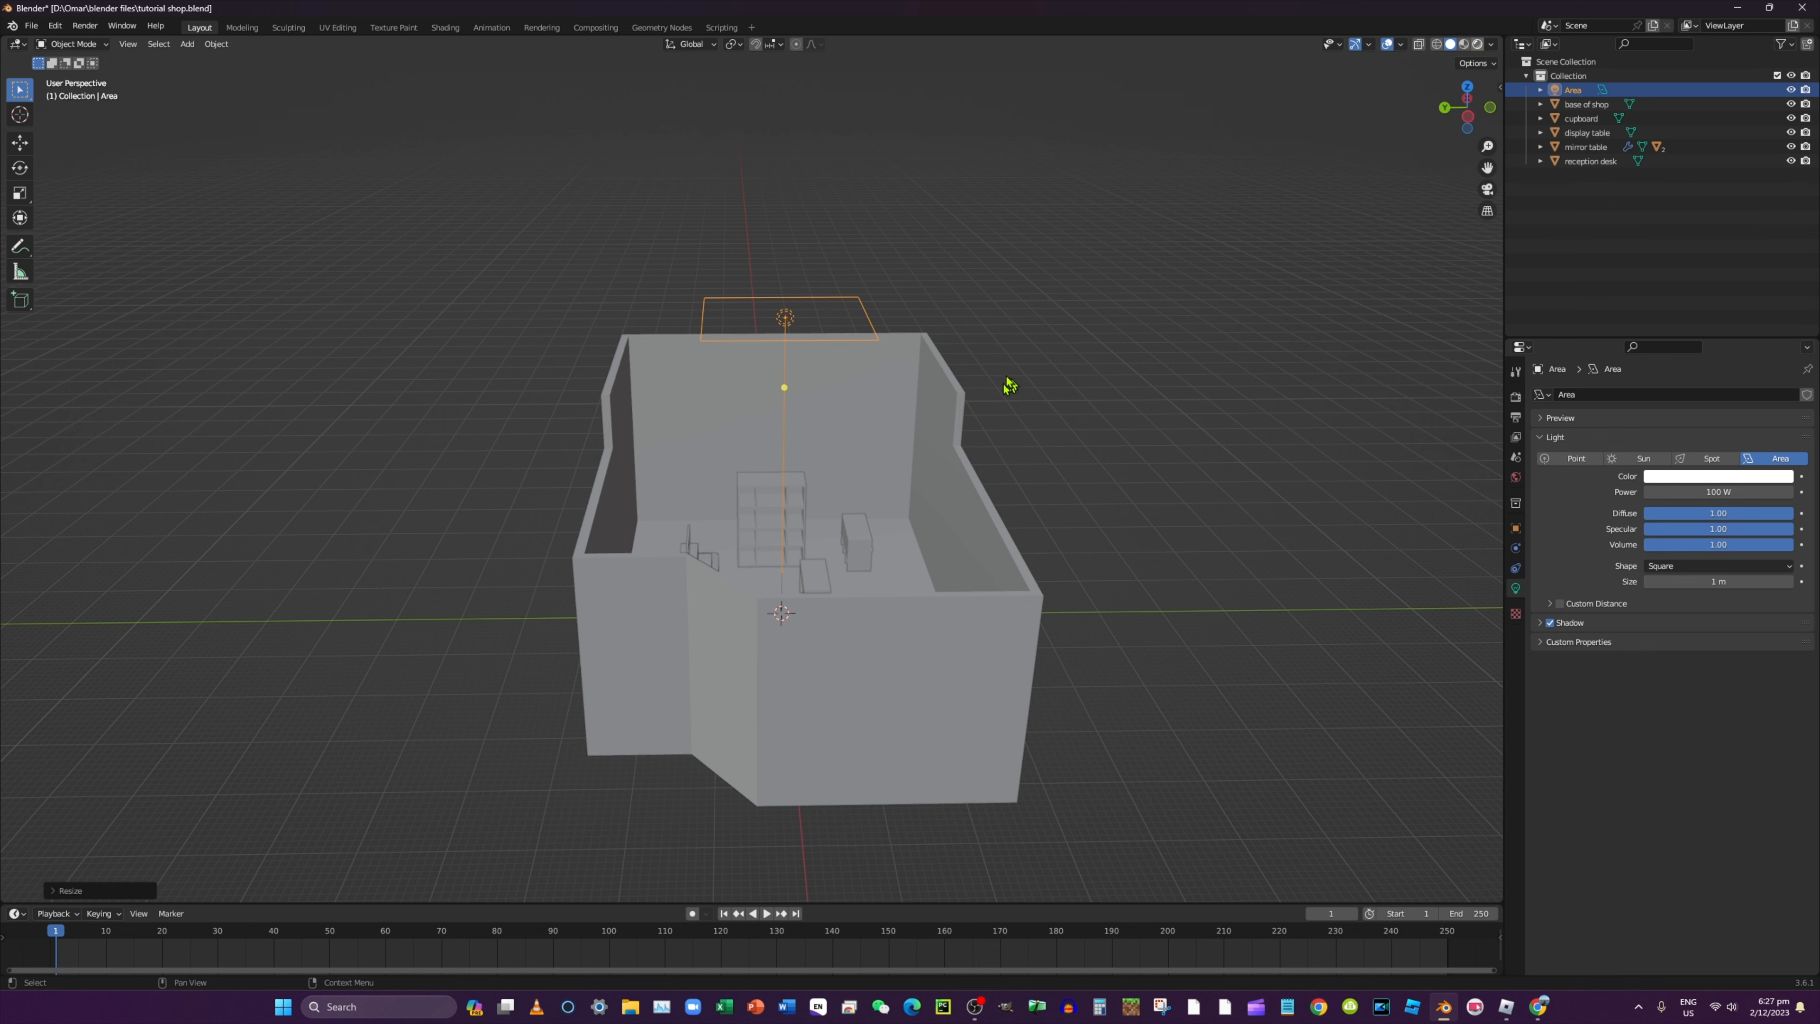
Switch the viewport to rendered shading and set the area light's power to 1500 W
key(shift+z)
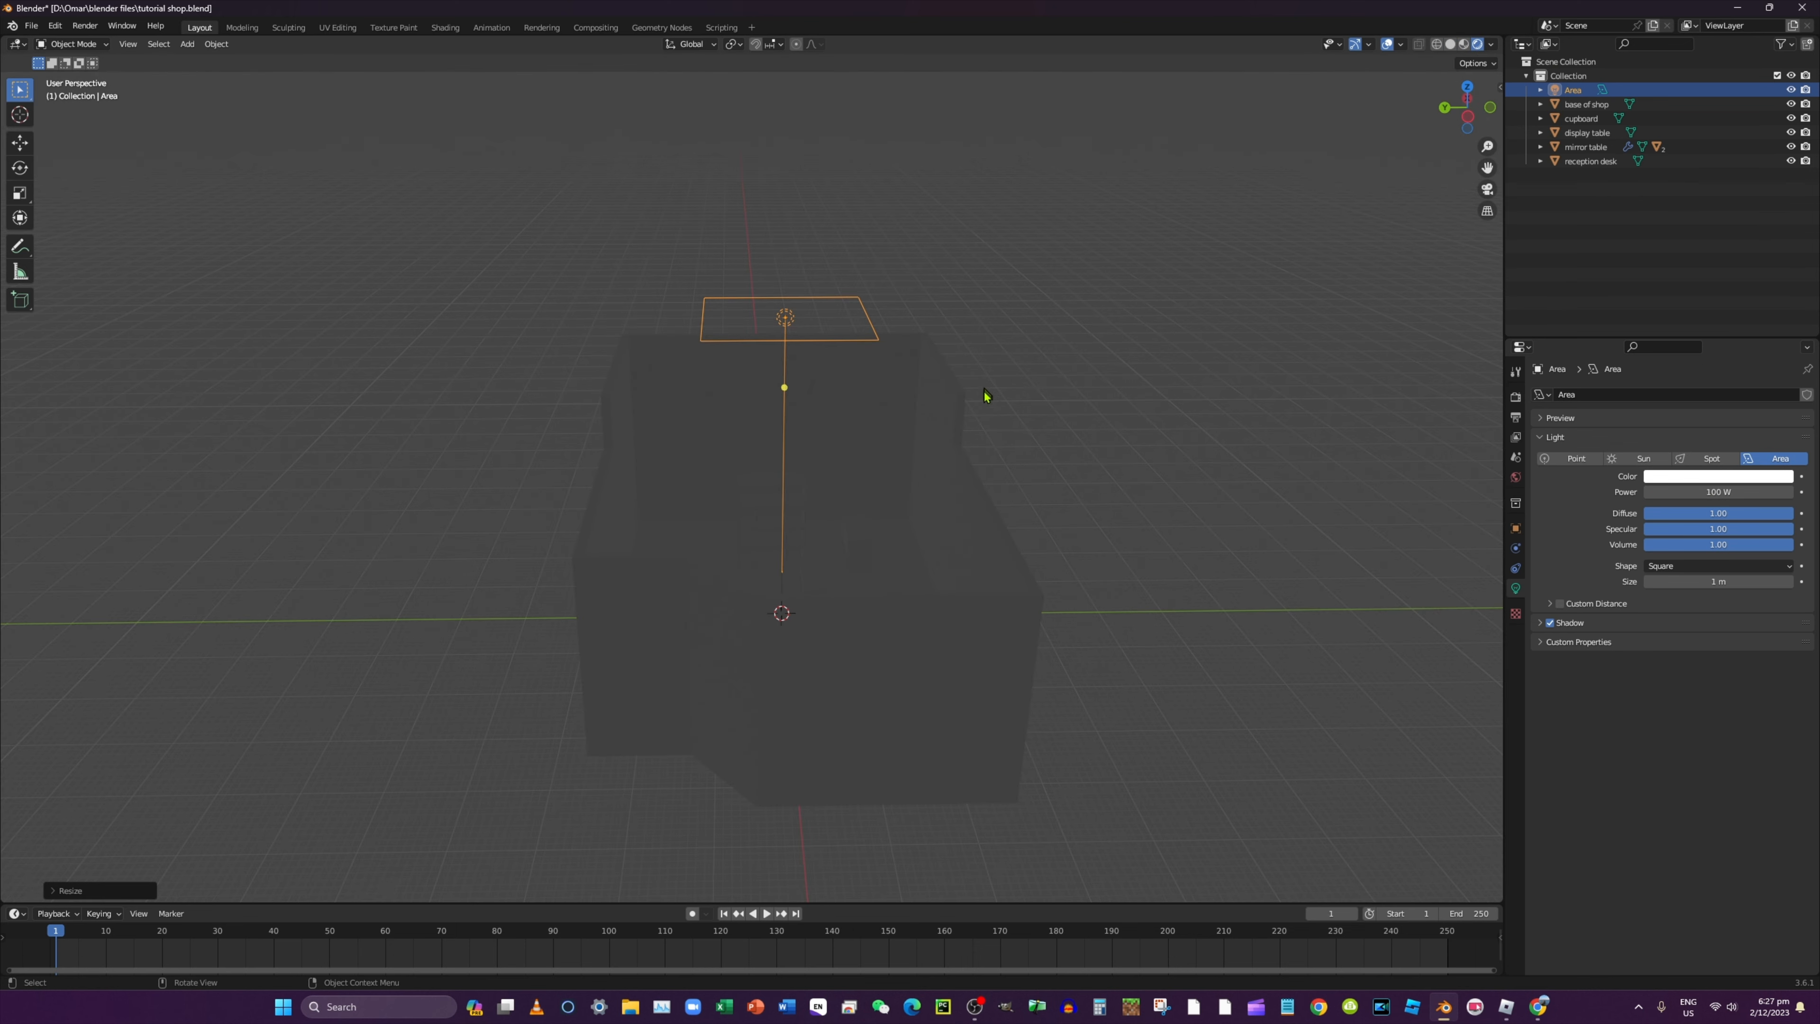
mouse_move(984, 391)
middle_down()
mouse_move(988, 423)
mouse_move(980, 395)
middle_up()
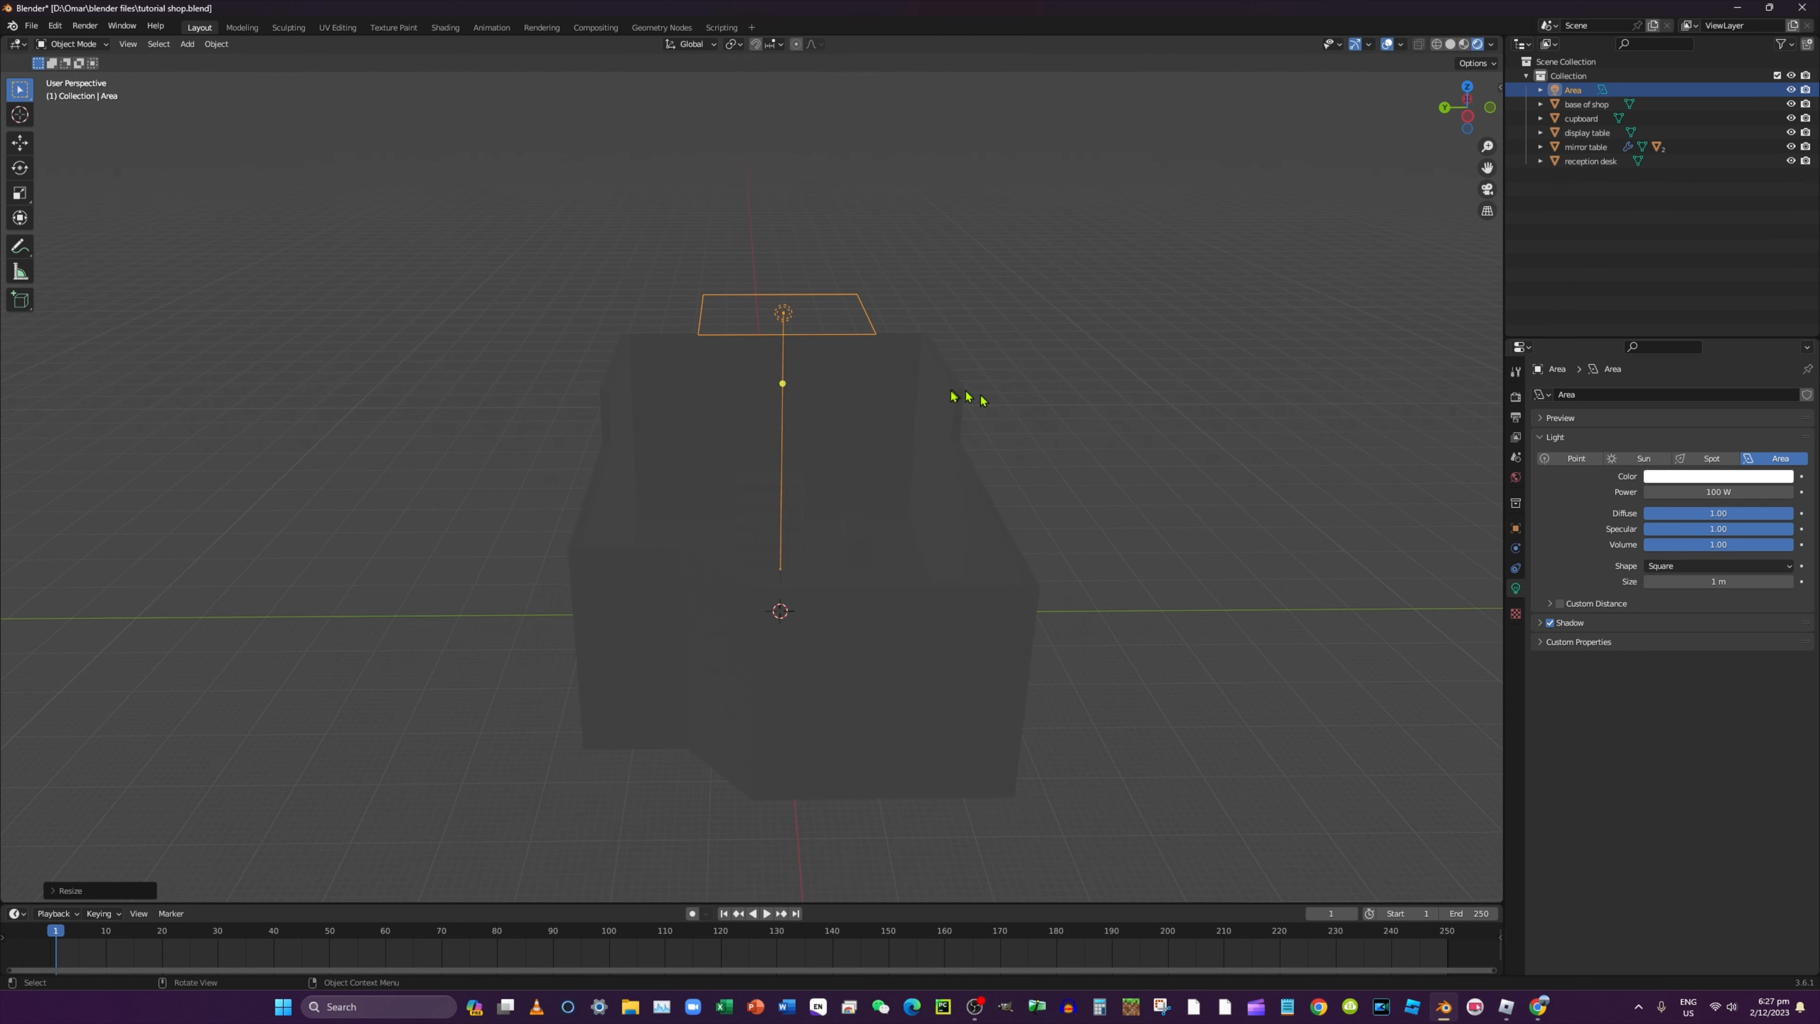
click(1746, 490)
text(150)
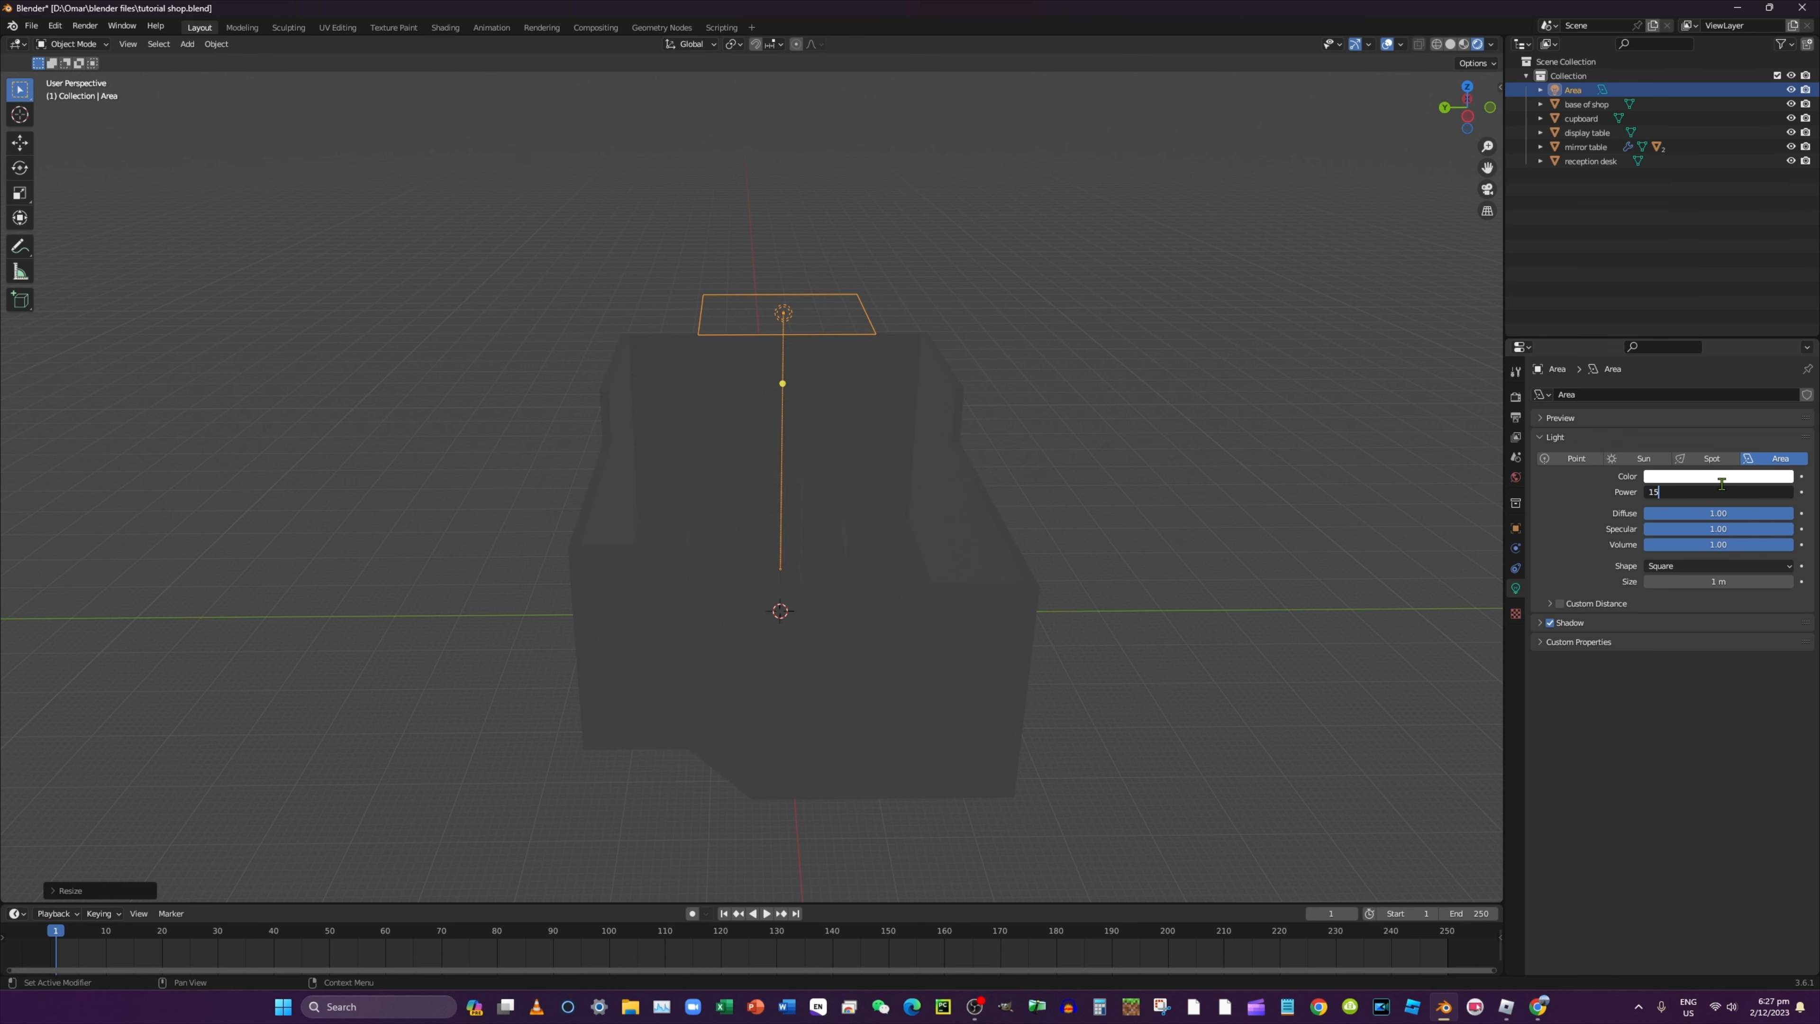
key(Return)
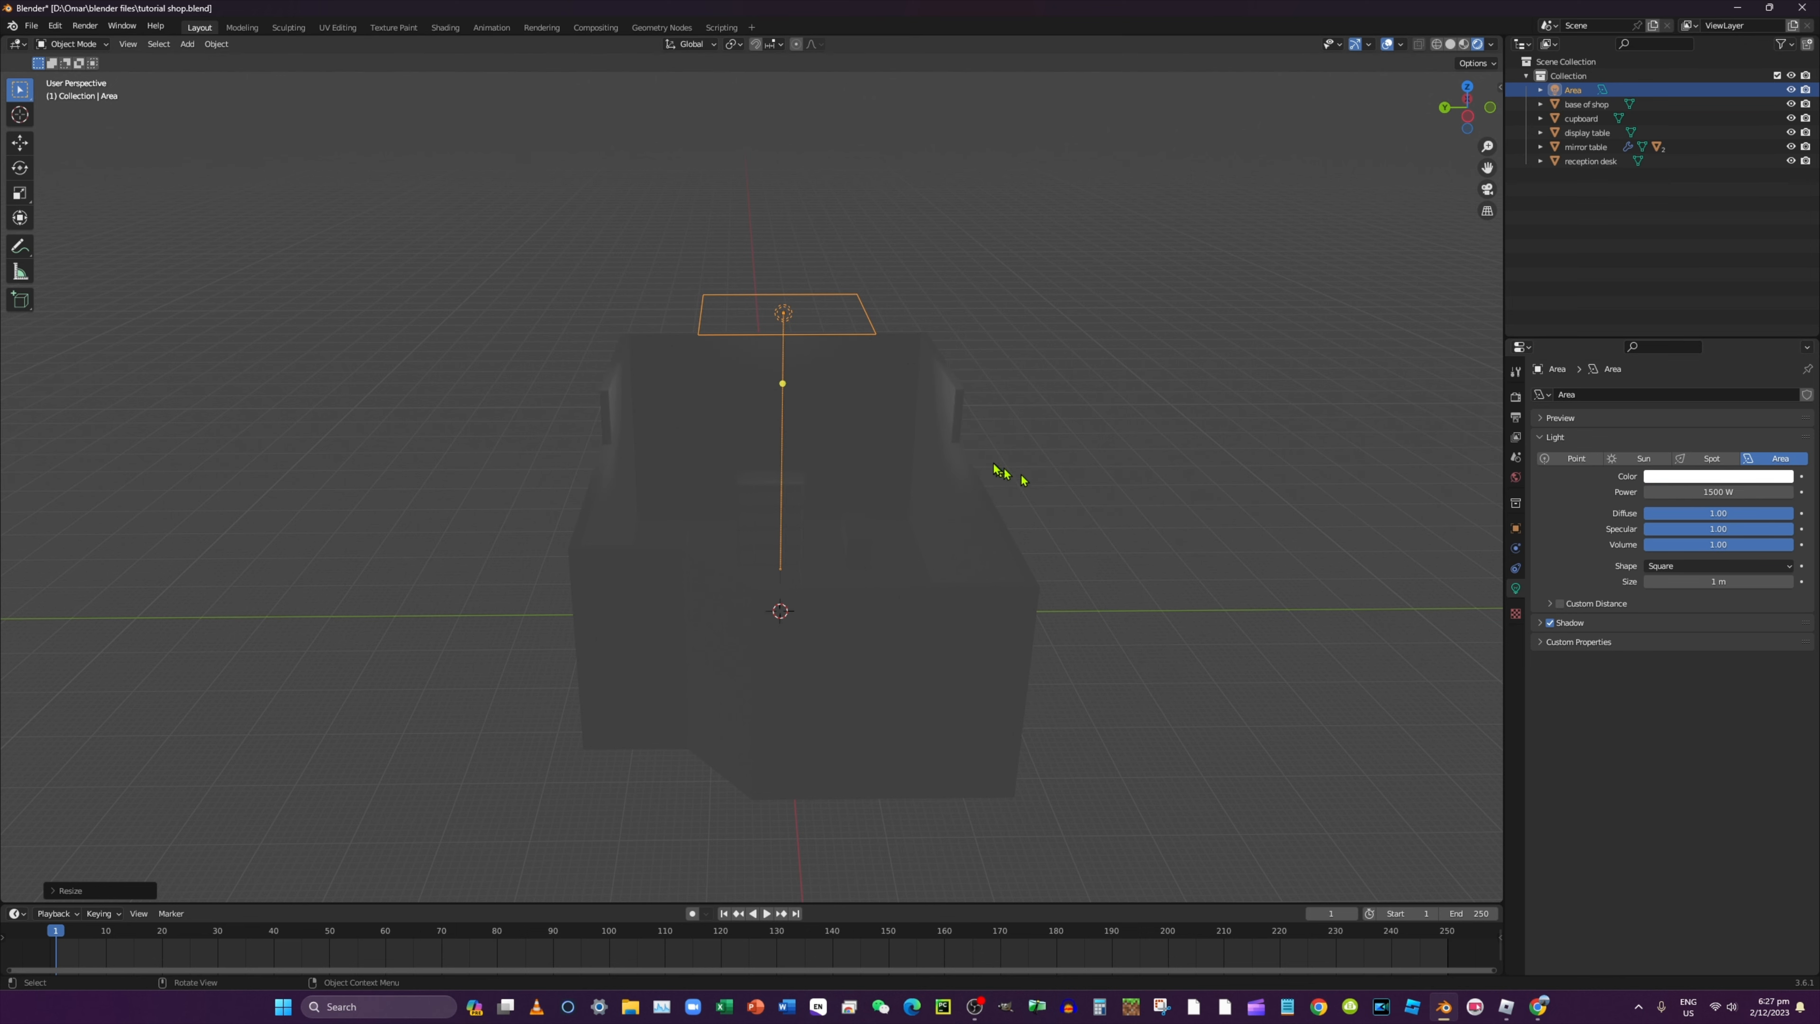
Try the area light at a power of 3000 W and at 5000 W
scroll(1000, 469, up, 4)
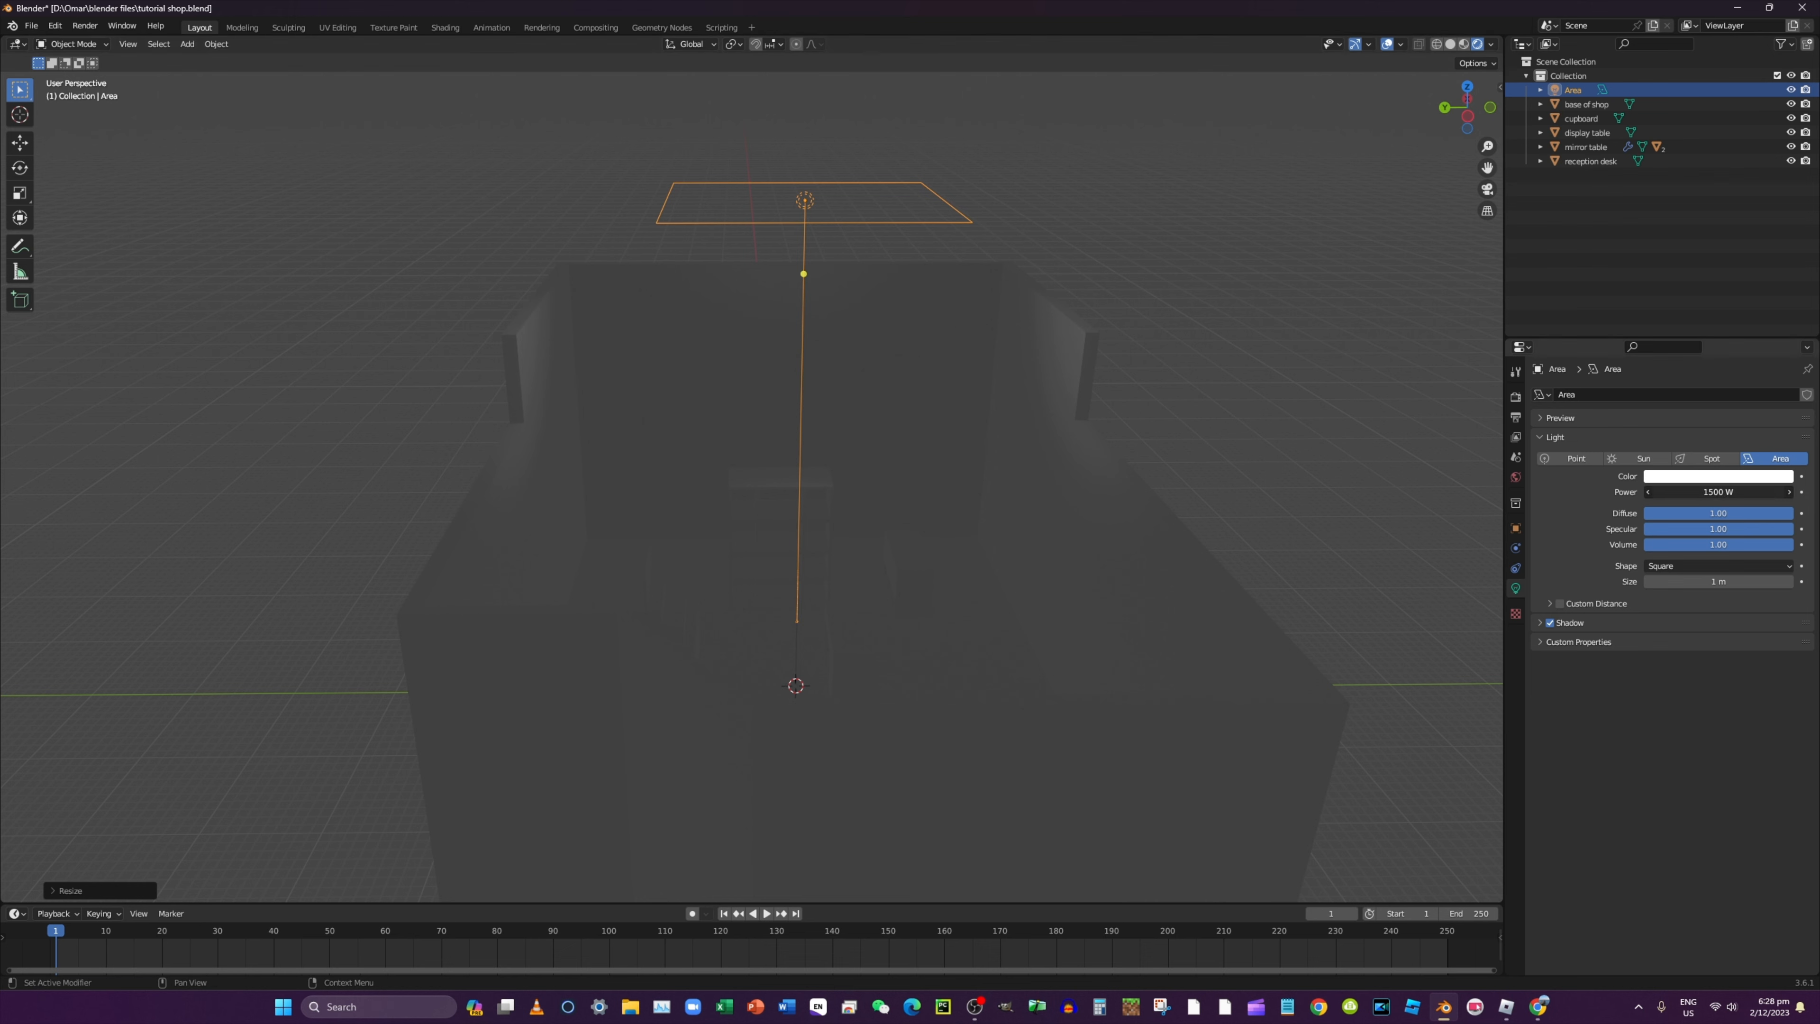
click(1674, 490)
text(3000)
key(Return)
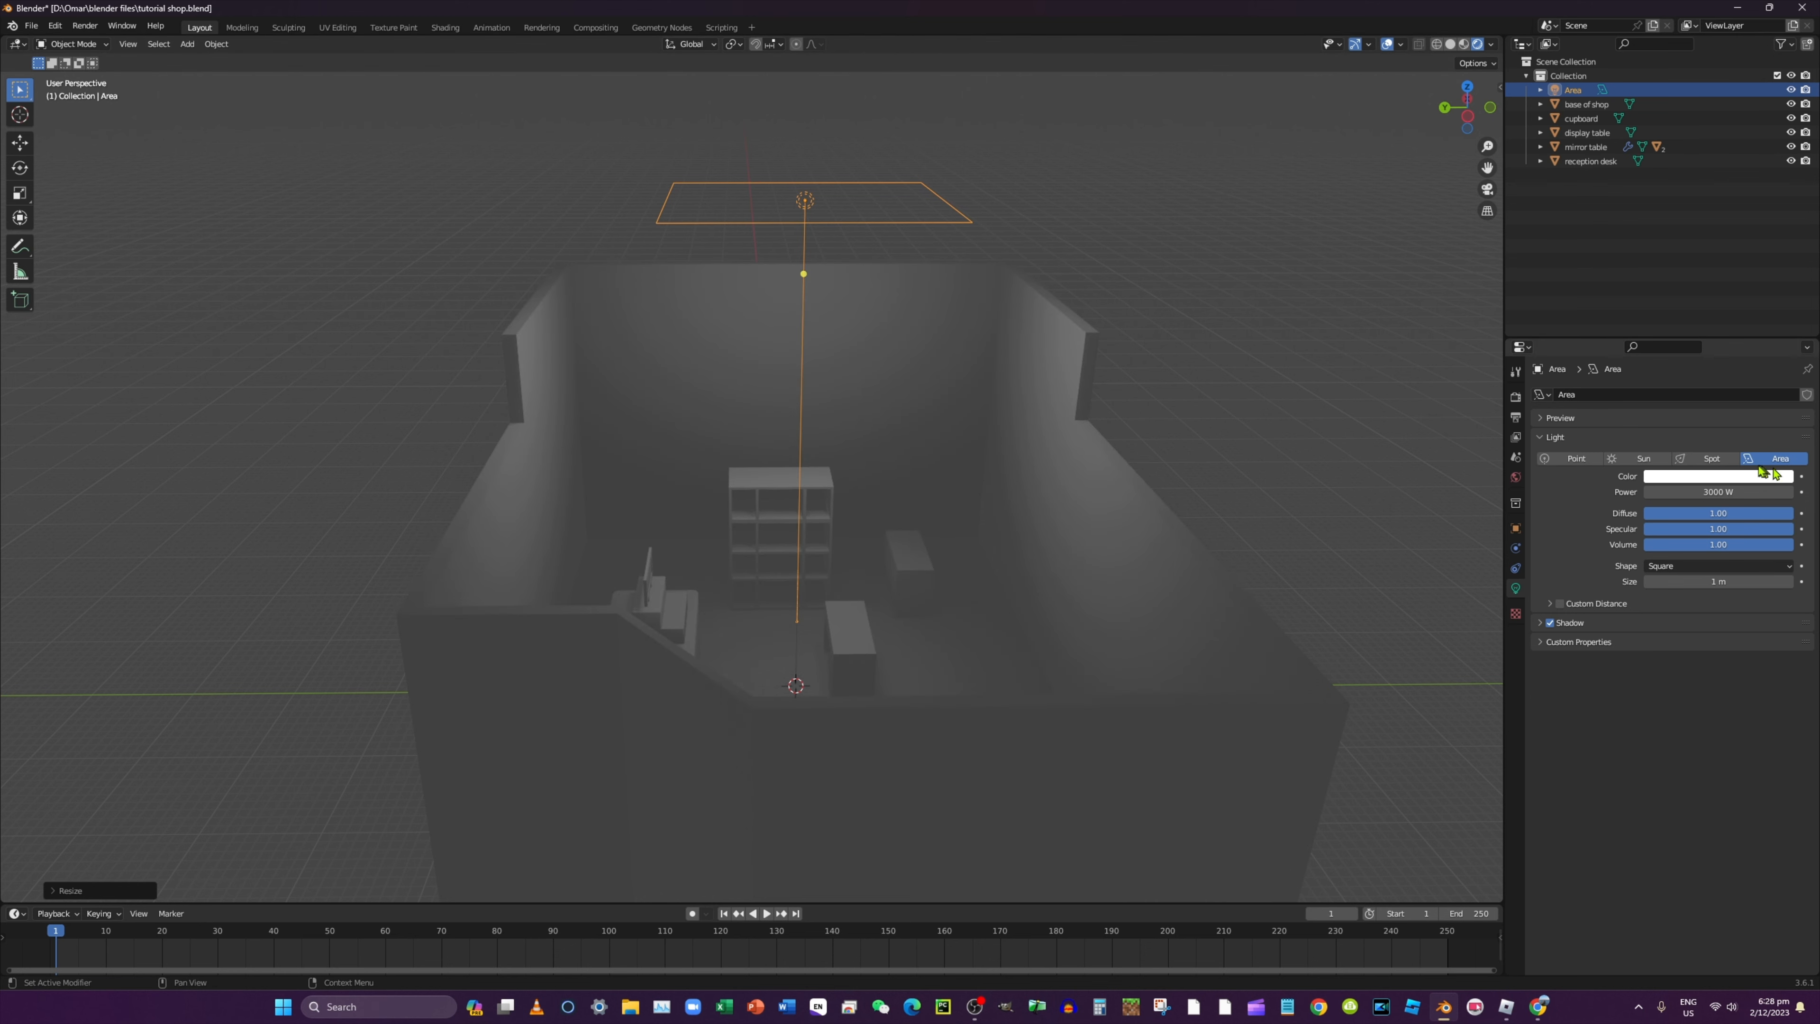
click(1714, 489)
key(BackSpace)
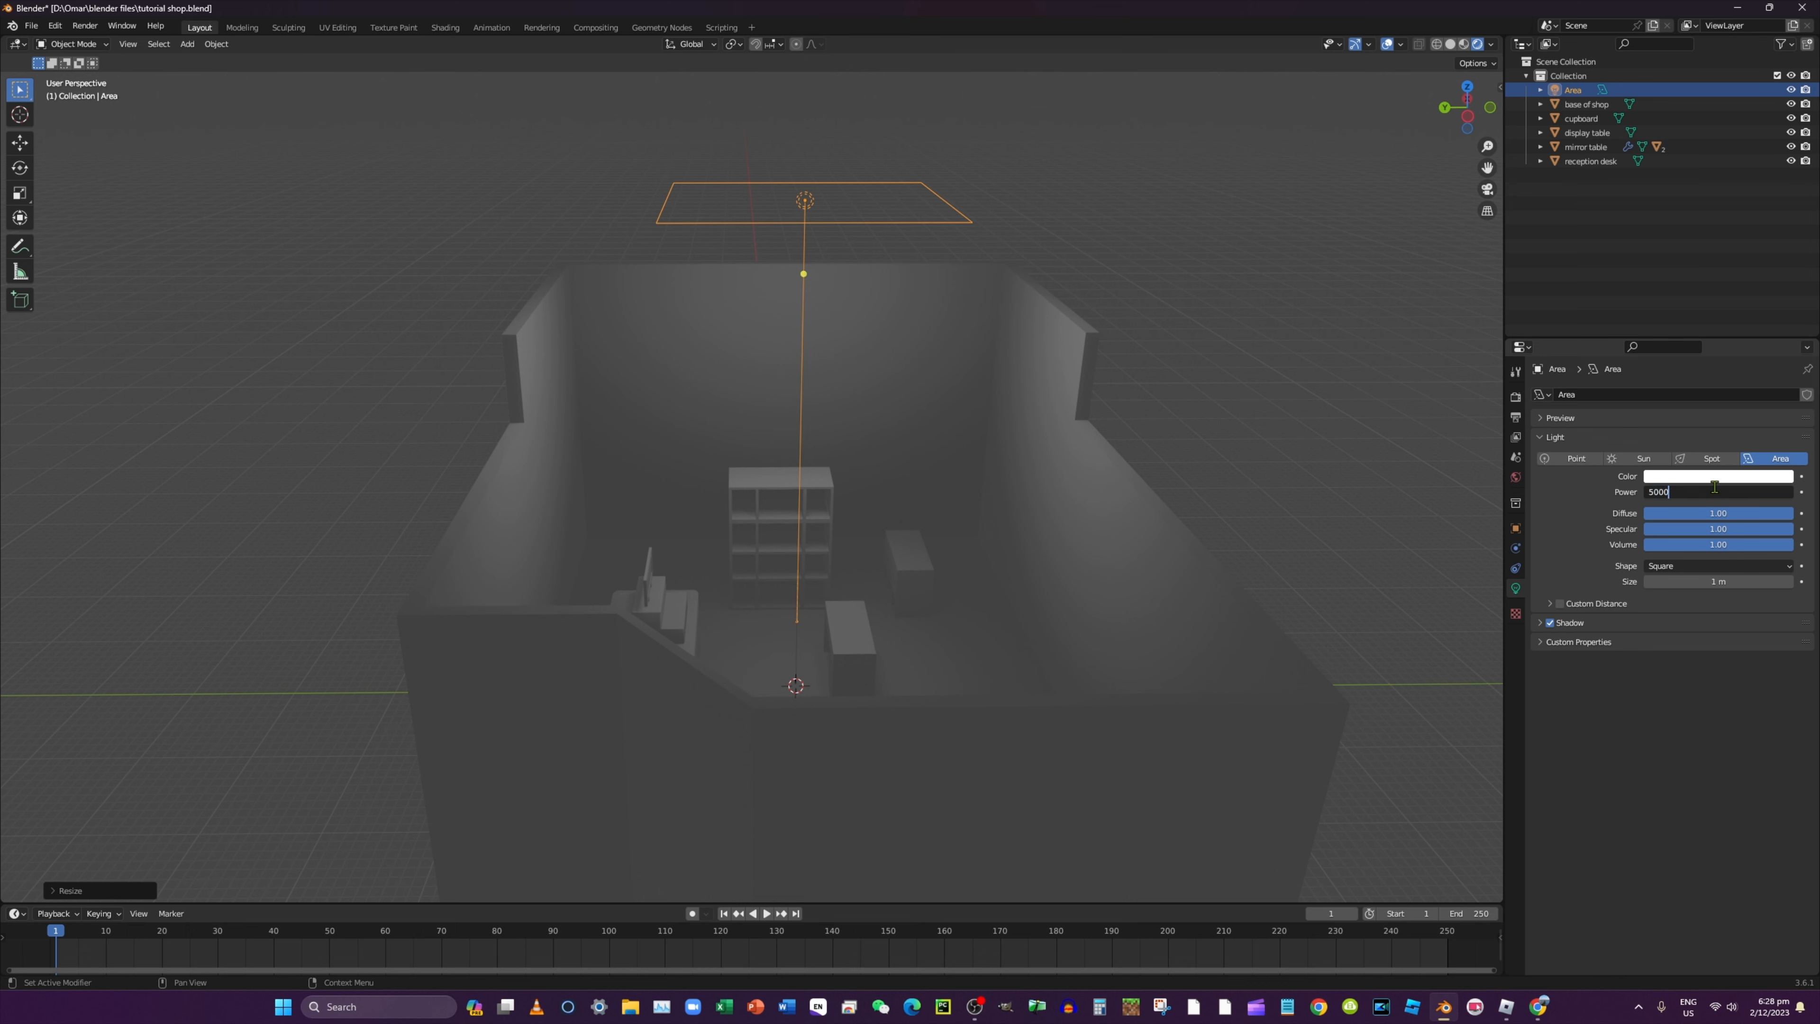
key(Return)
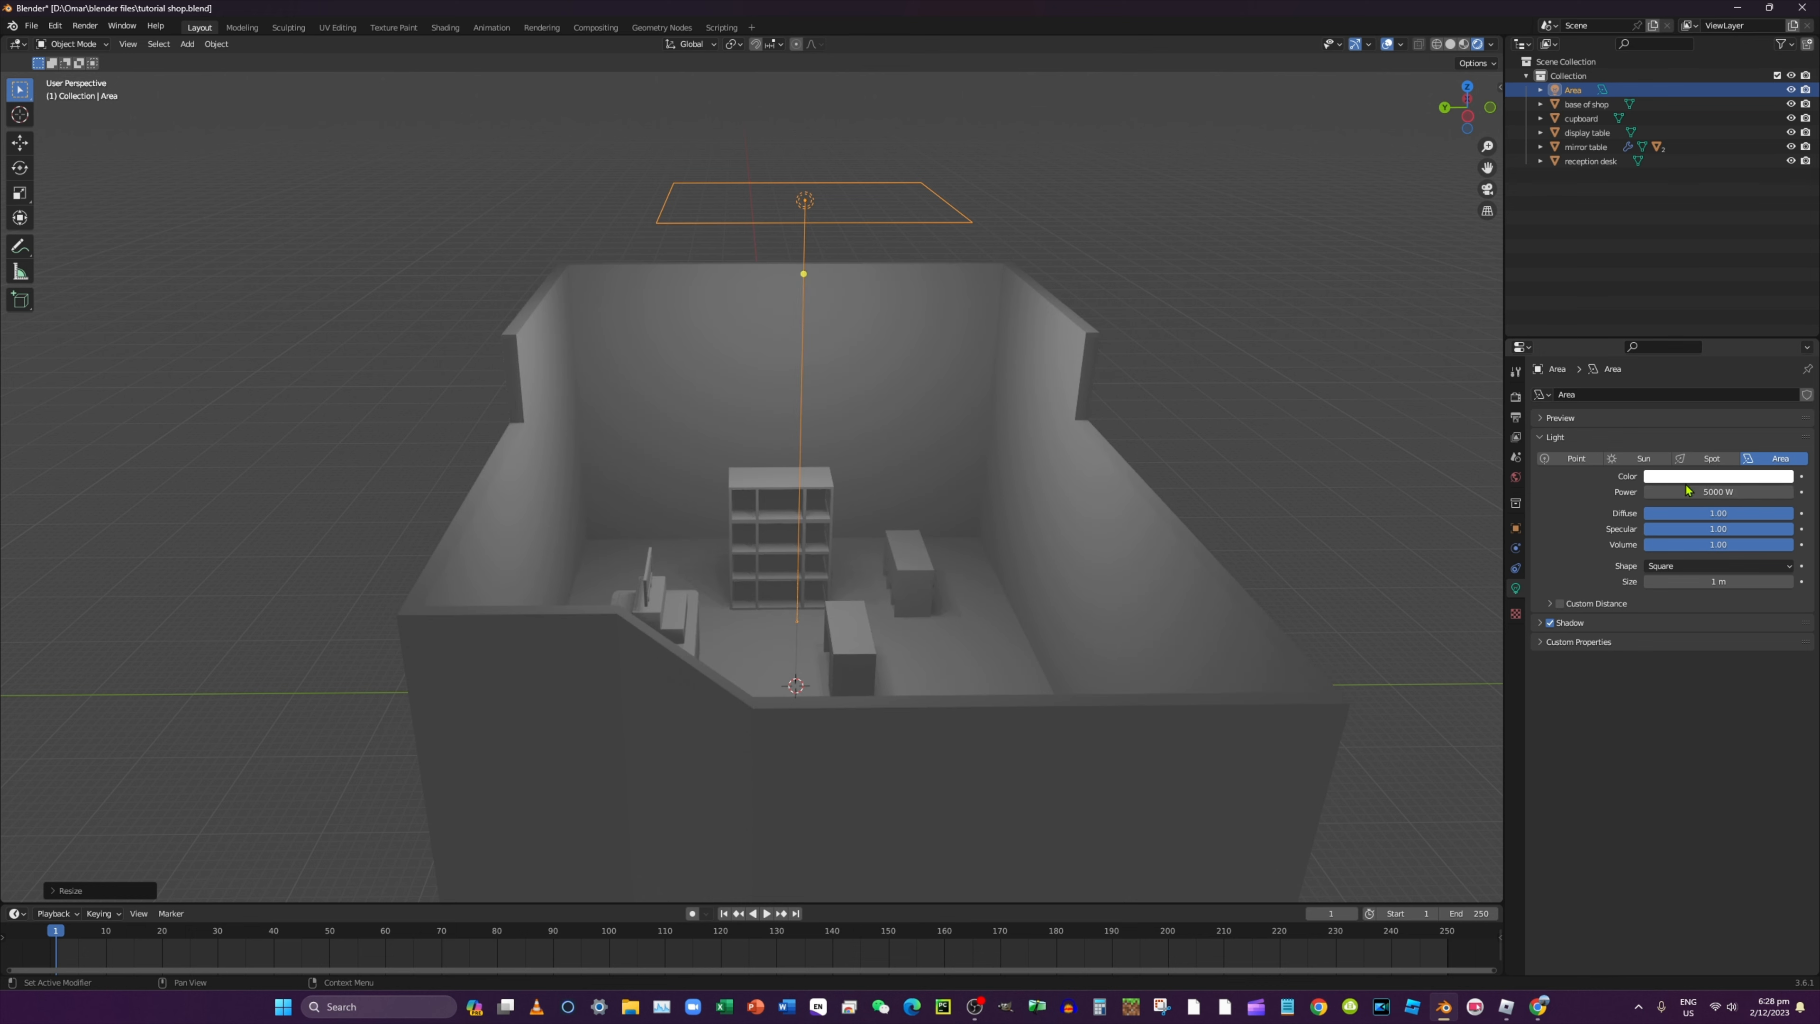
Increase the area light's power further, up to 10000 W
click(1689, 492)
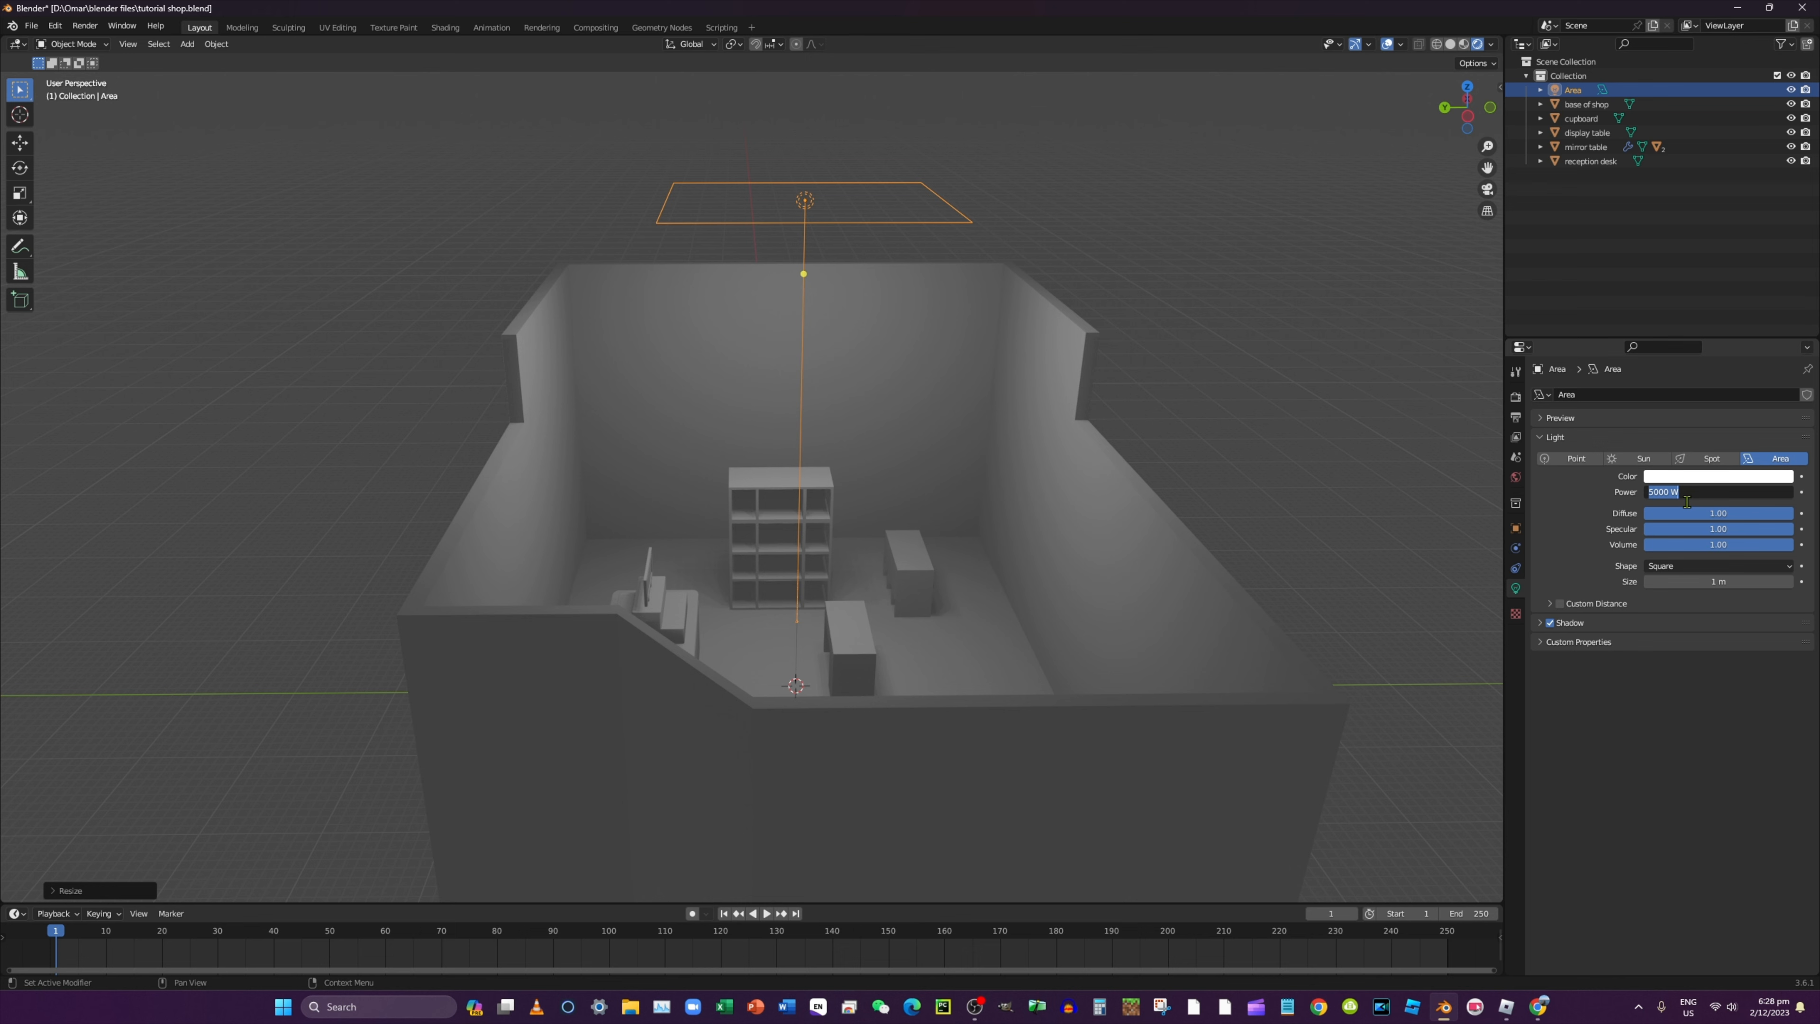
text(7)
key(Return)
click(1690, 498)
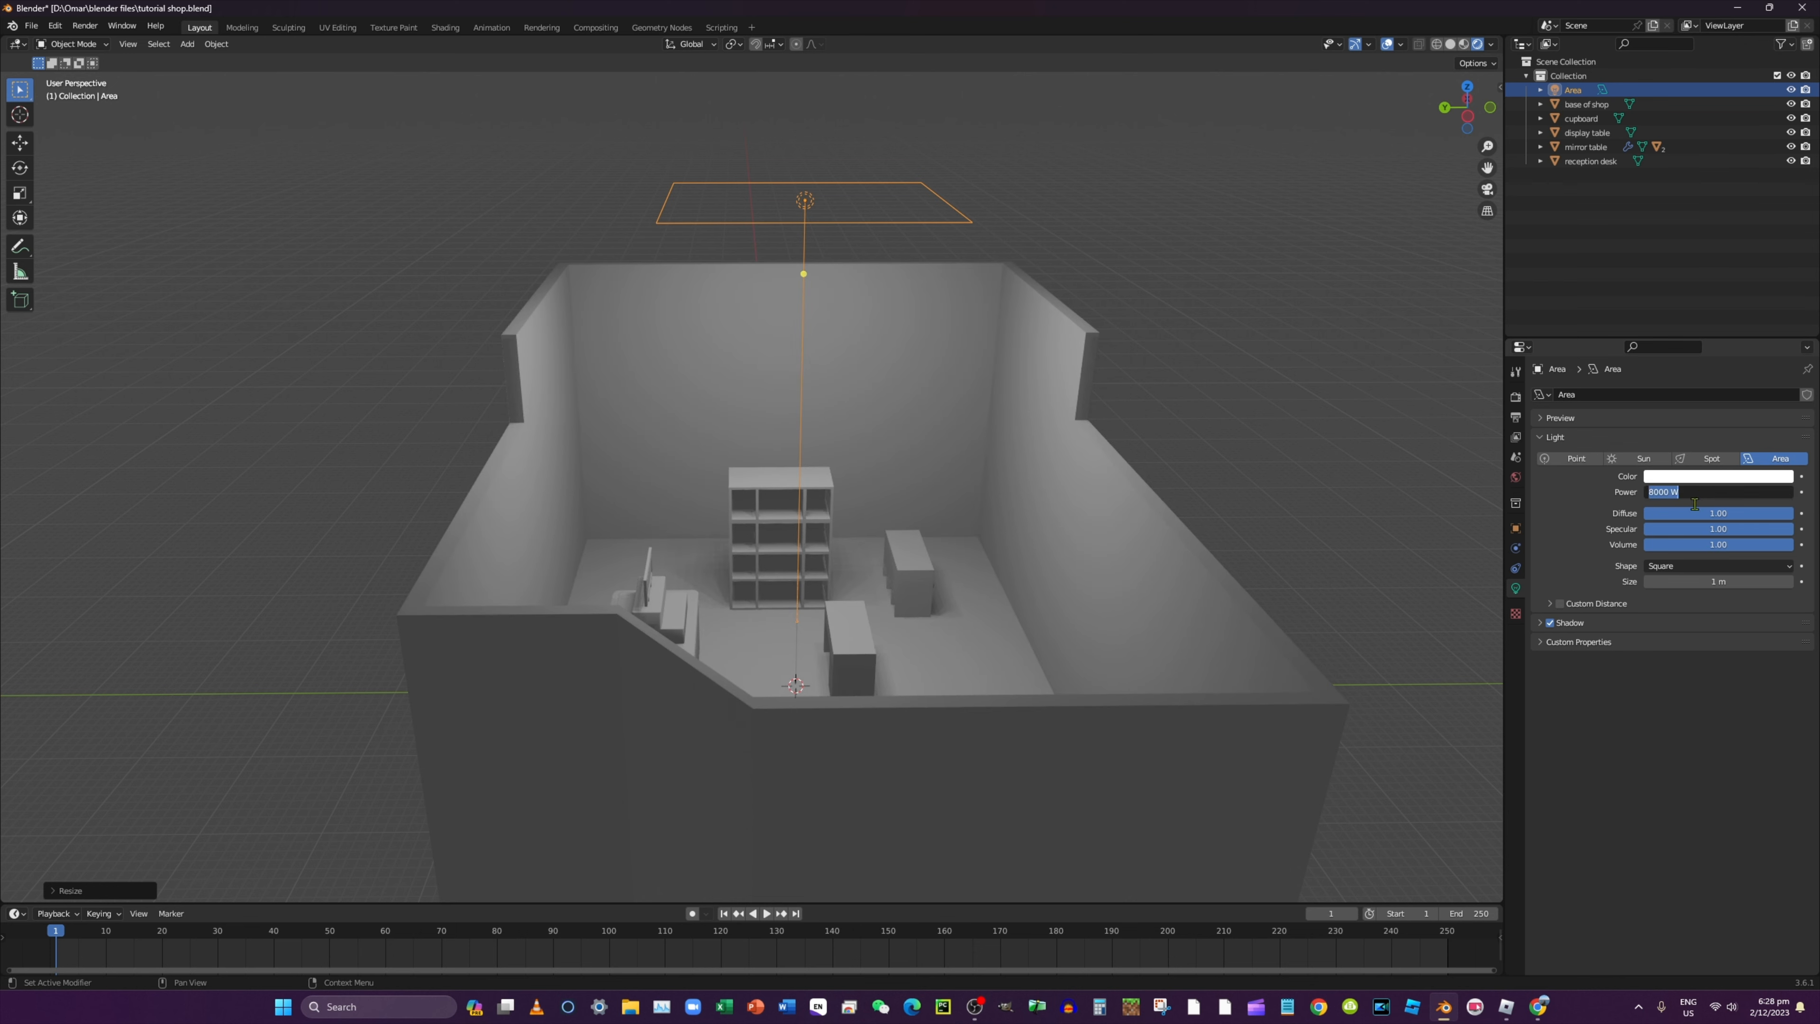
text(10)
key(Return)
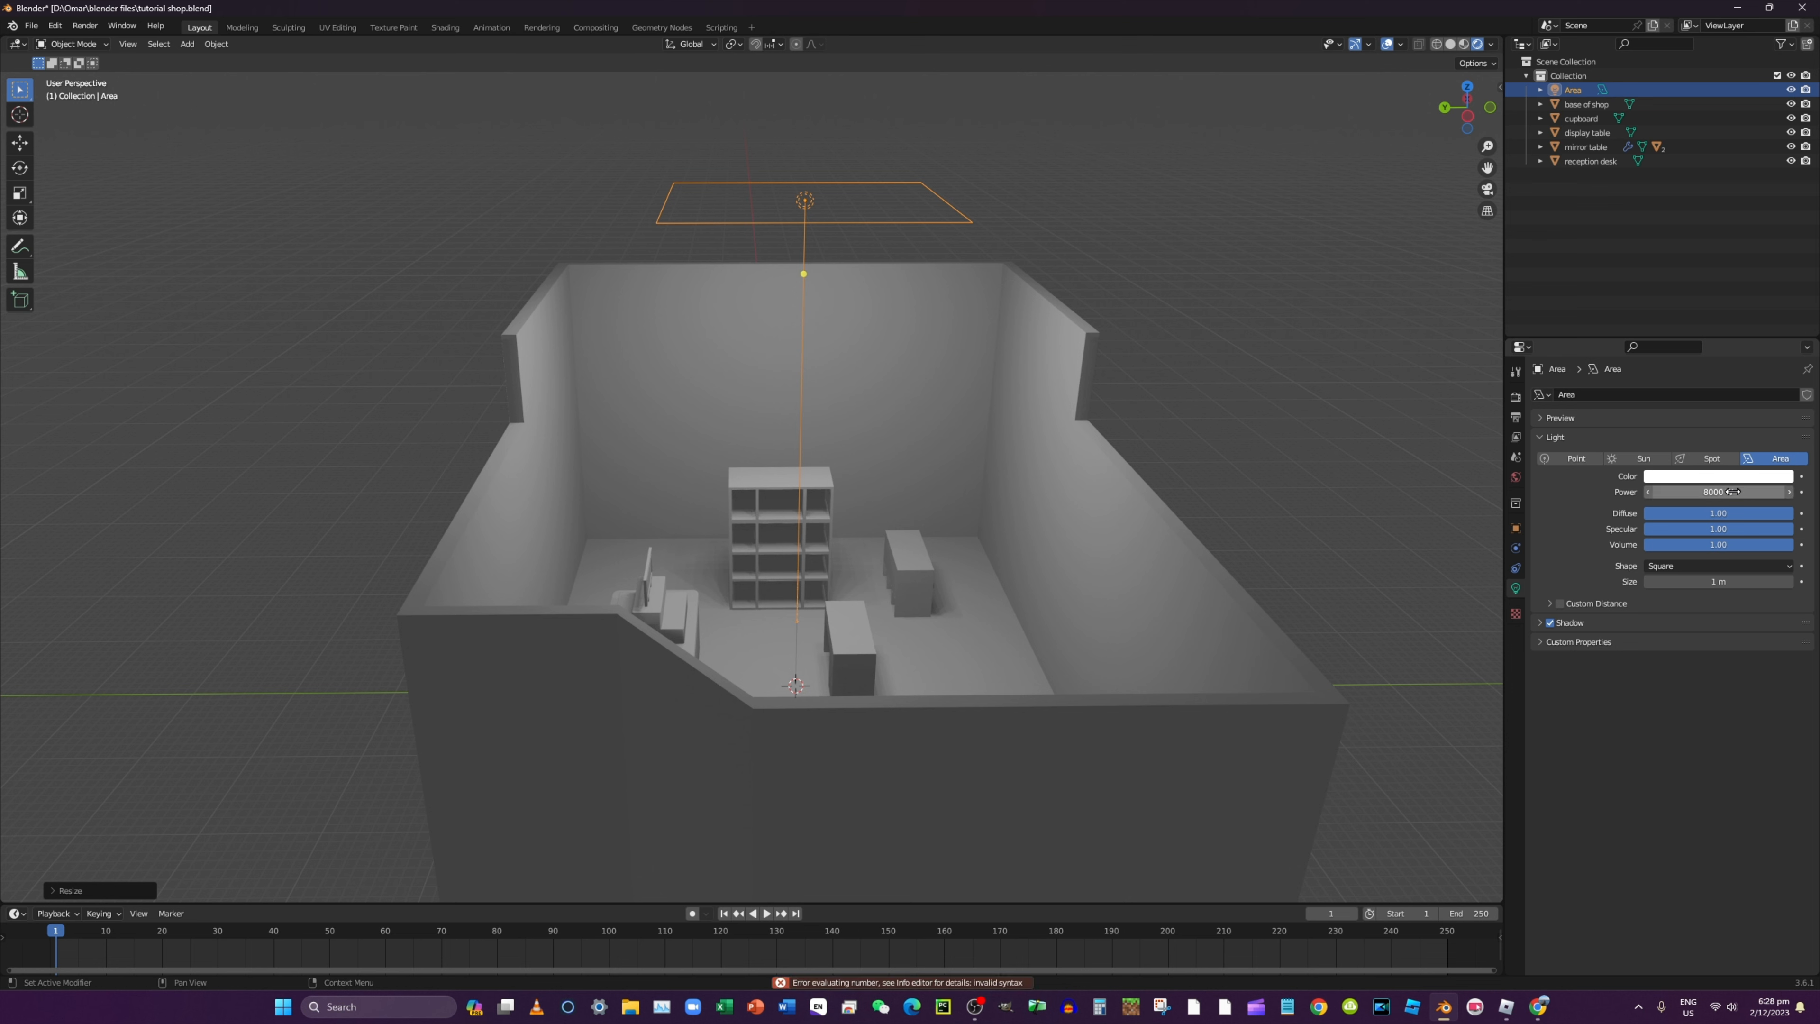
click(1733, 492)
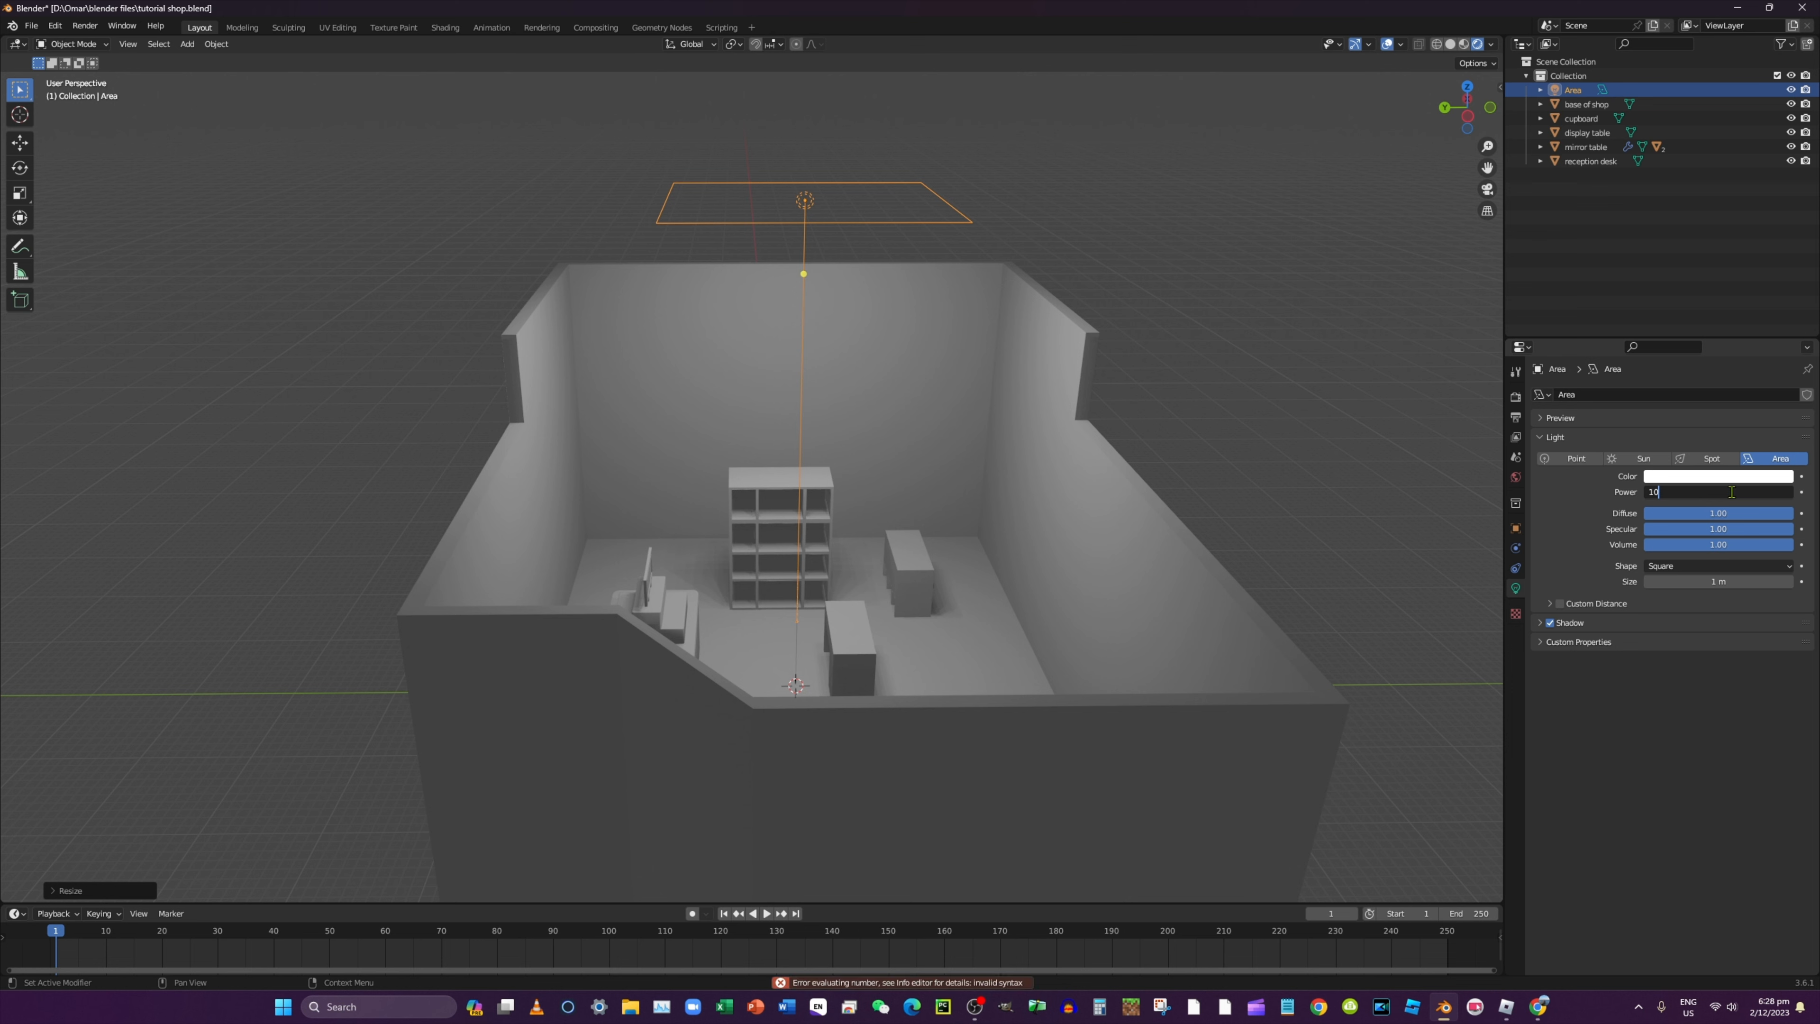
text(10000)
key(Return)
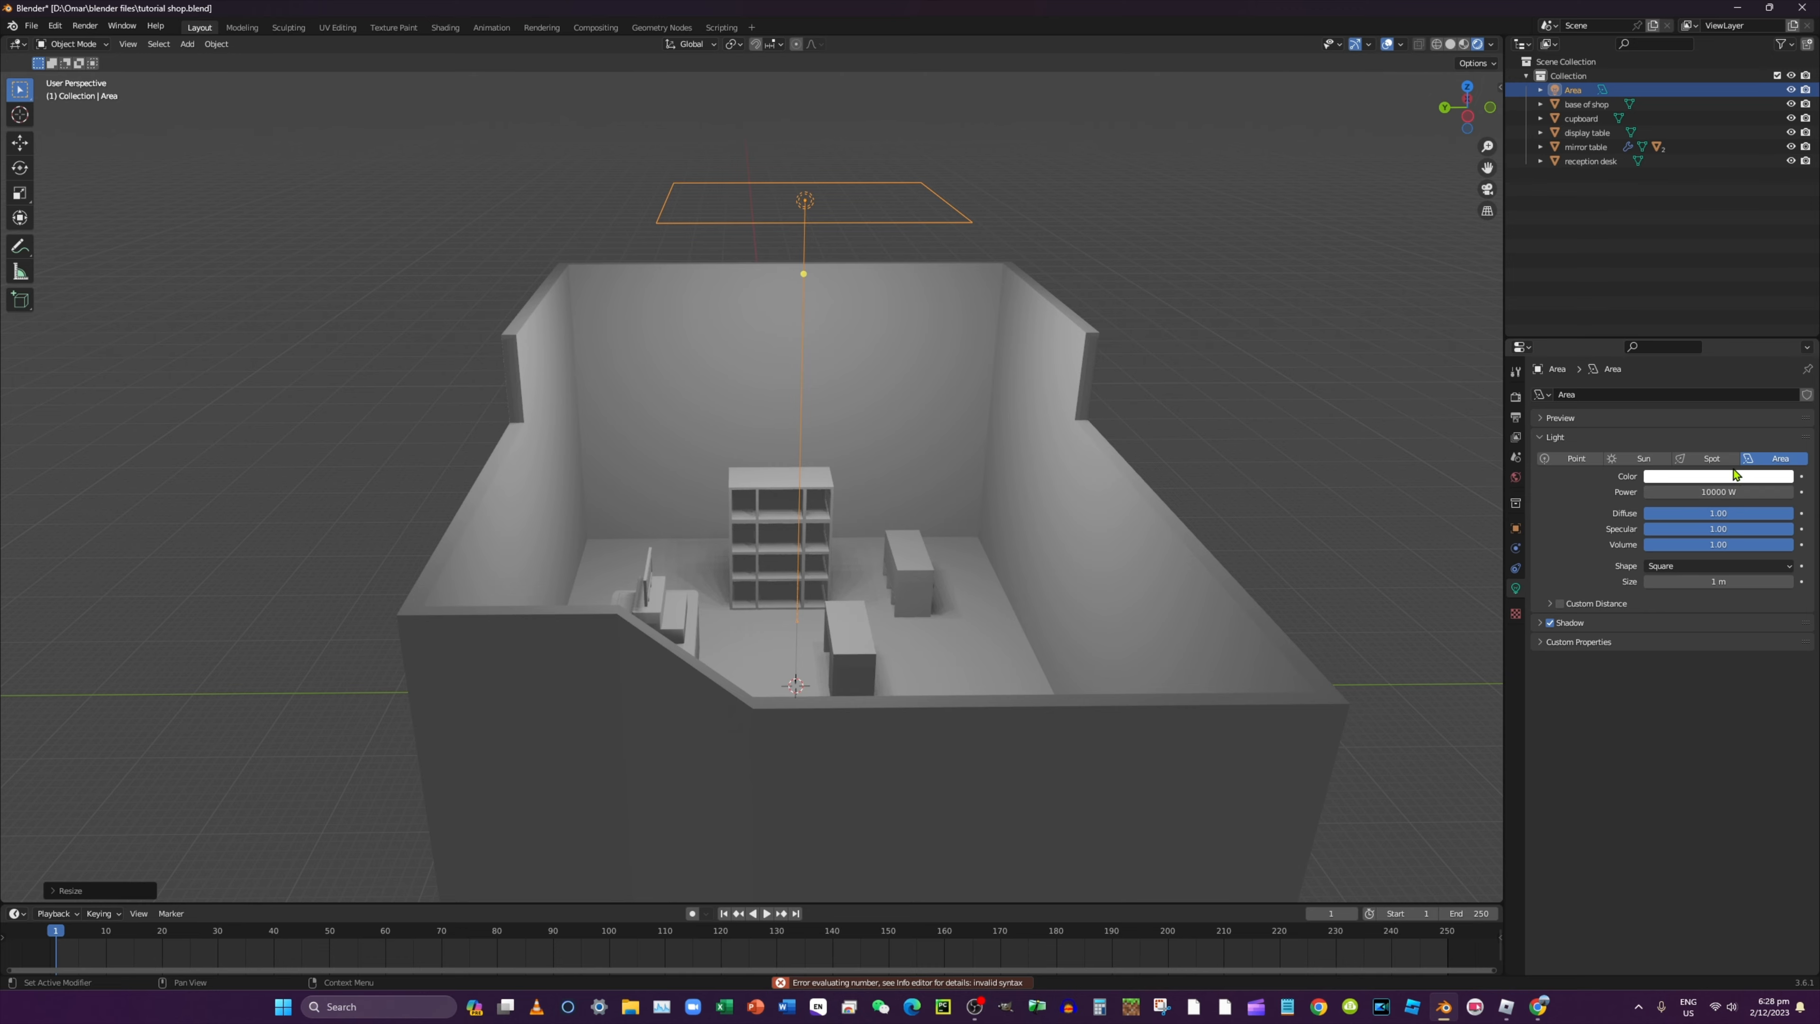
Duplicate the area light and place the copy beside the original along the negative Y axis
middle_drag(1156, 564, 1182, 637)
scroll(1182, 635, down, 4)
scroll(1147, 574, up, 4)
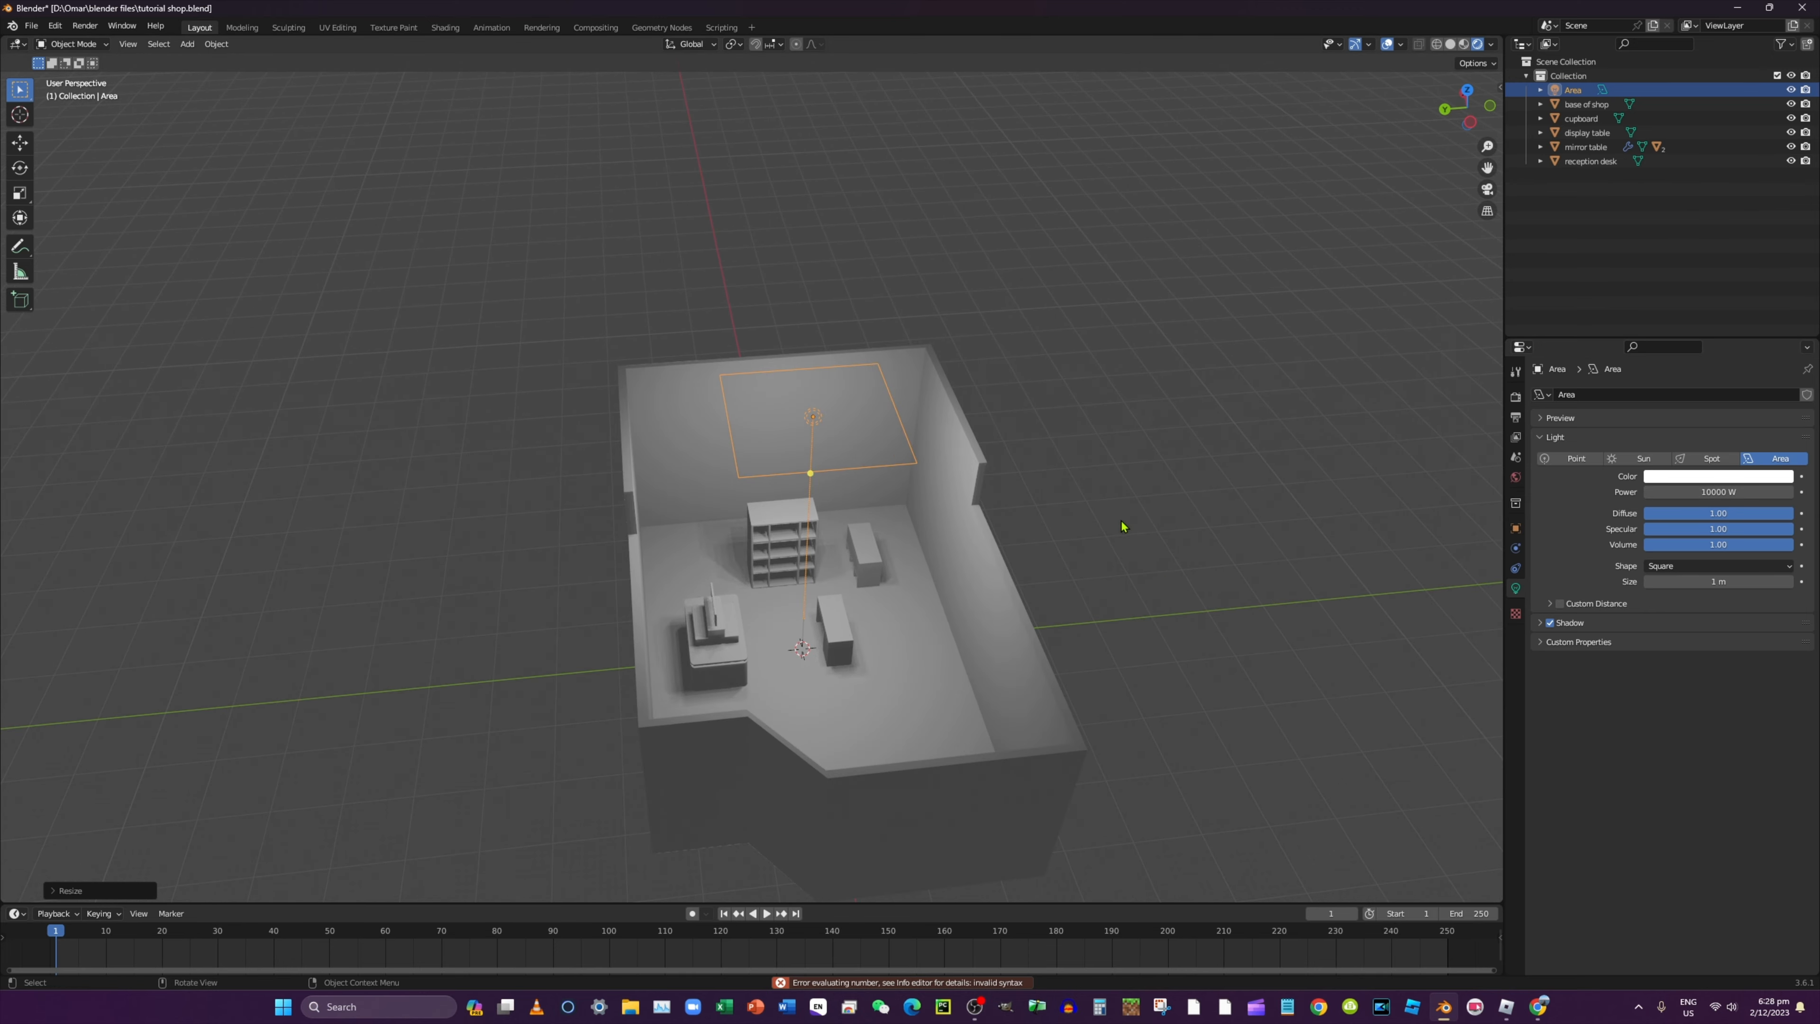
middle_drag(1125, 524, 1096, 487)
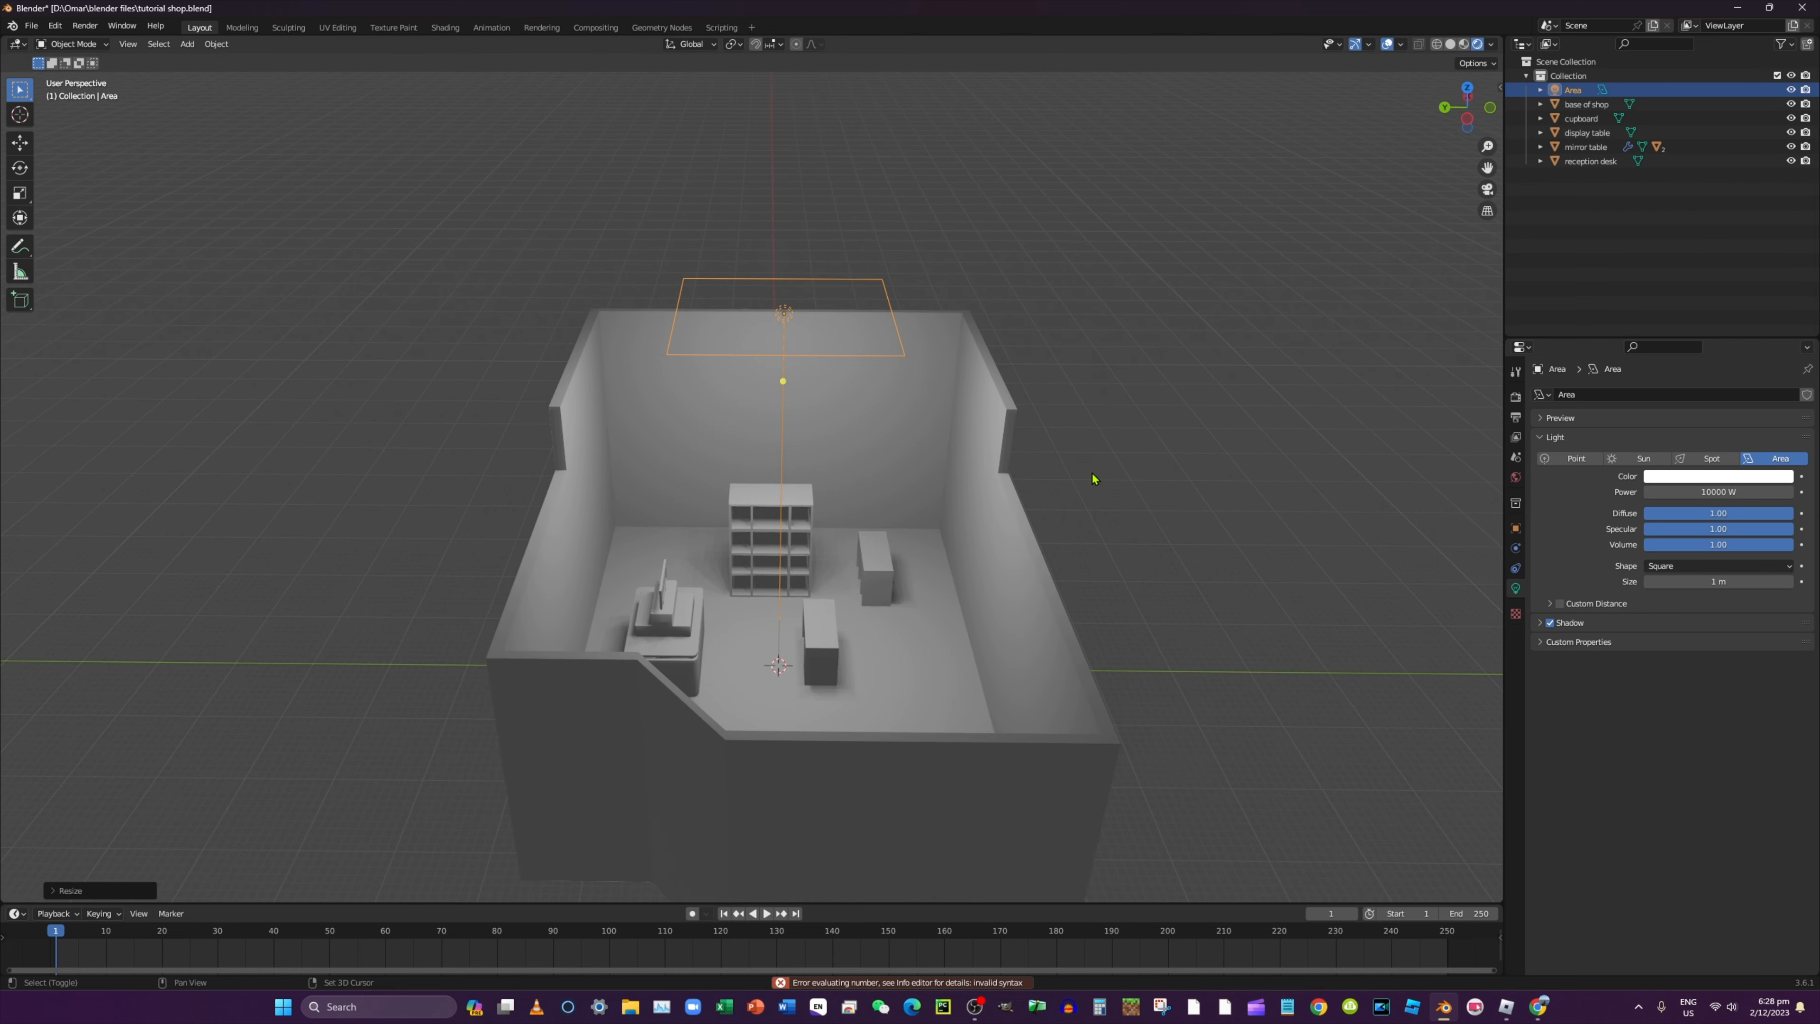
key(shift+d)
key(y)
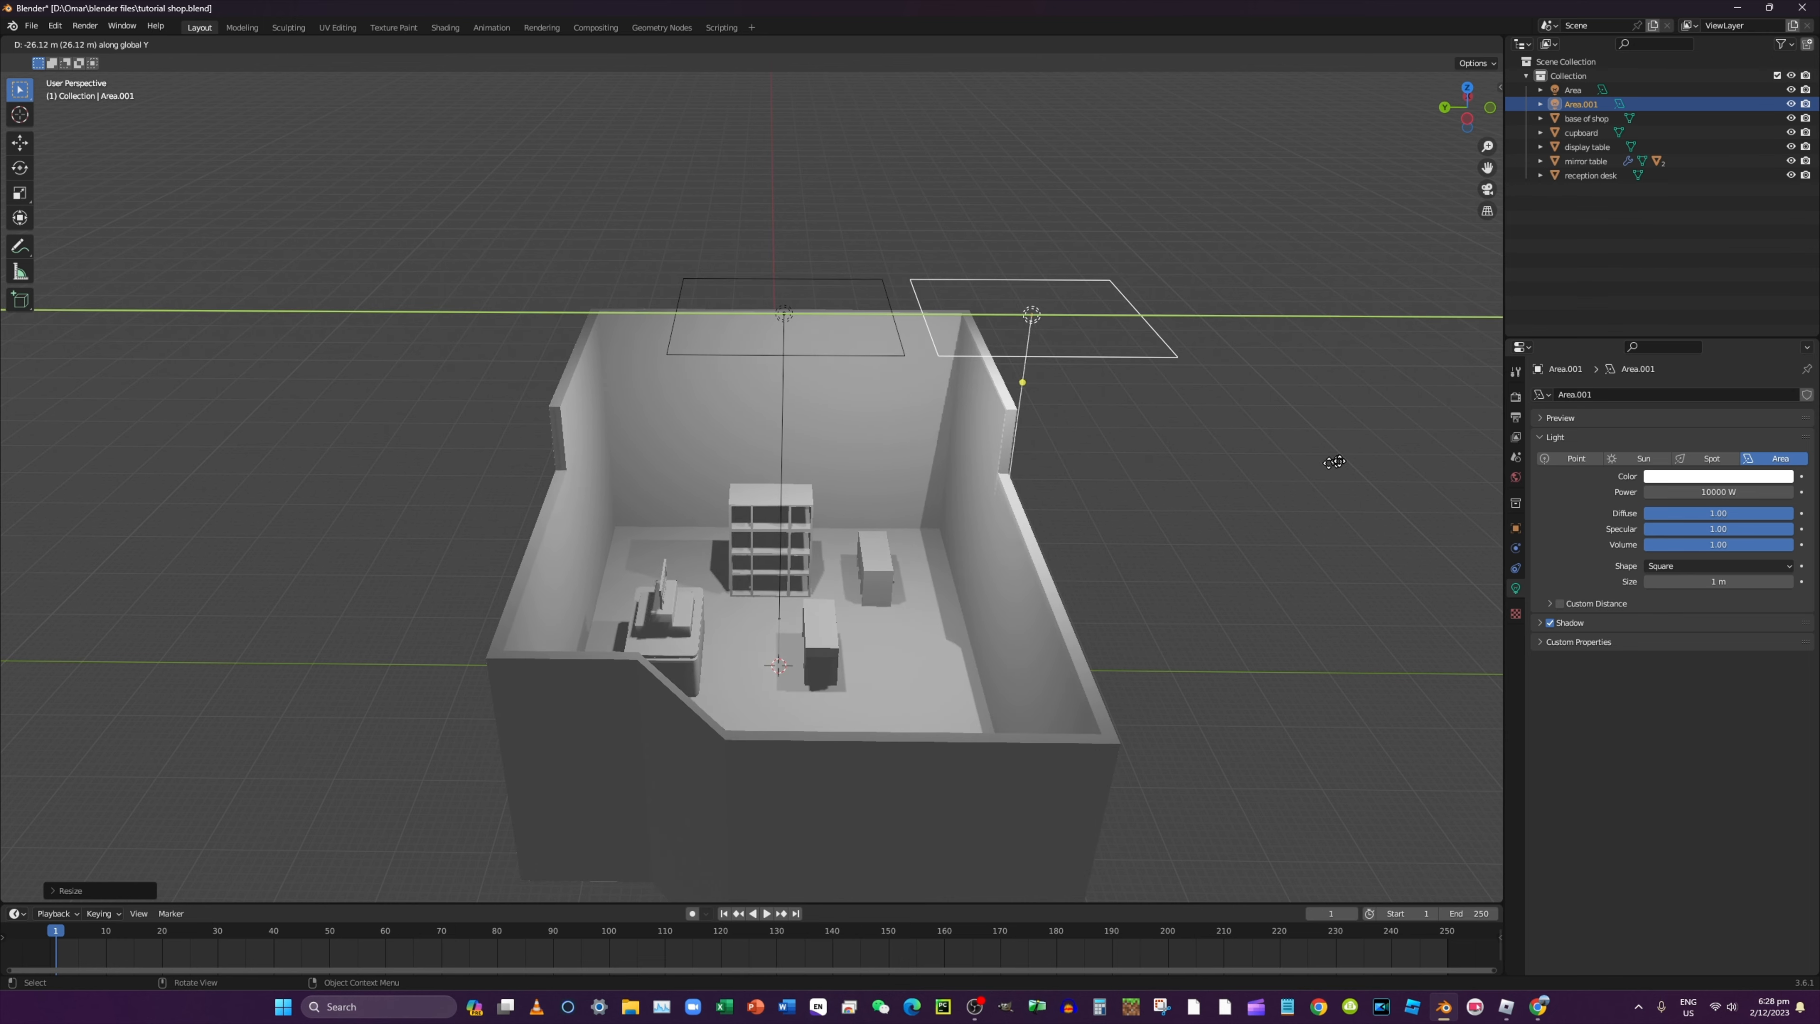
click(1361, 465)
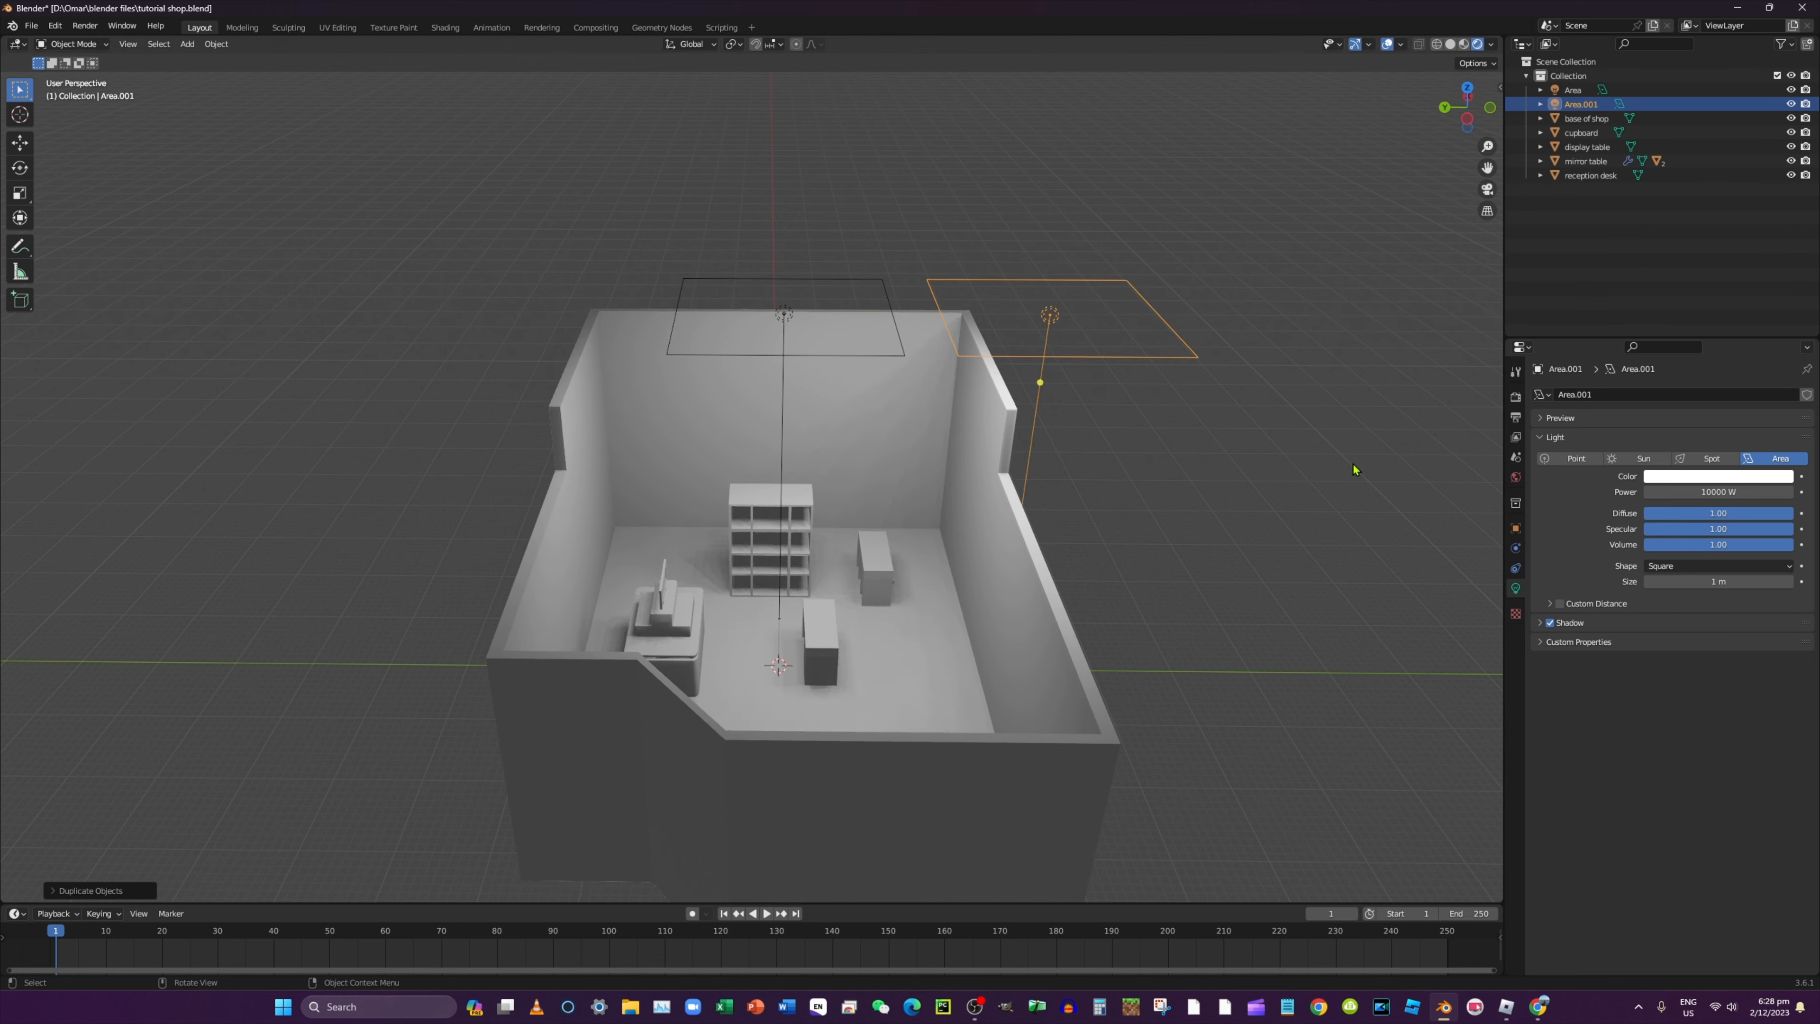
Tilt the duplicated area light about the X axis toward the shop interior and lower it slightly along Z
key(r)
key(x)
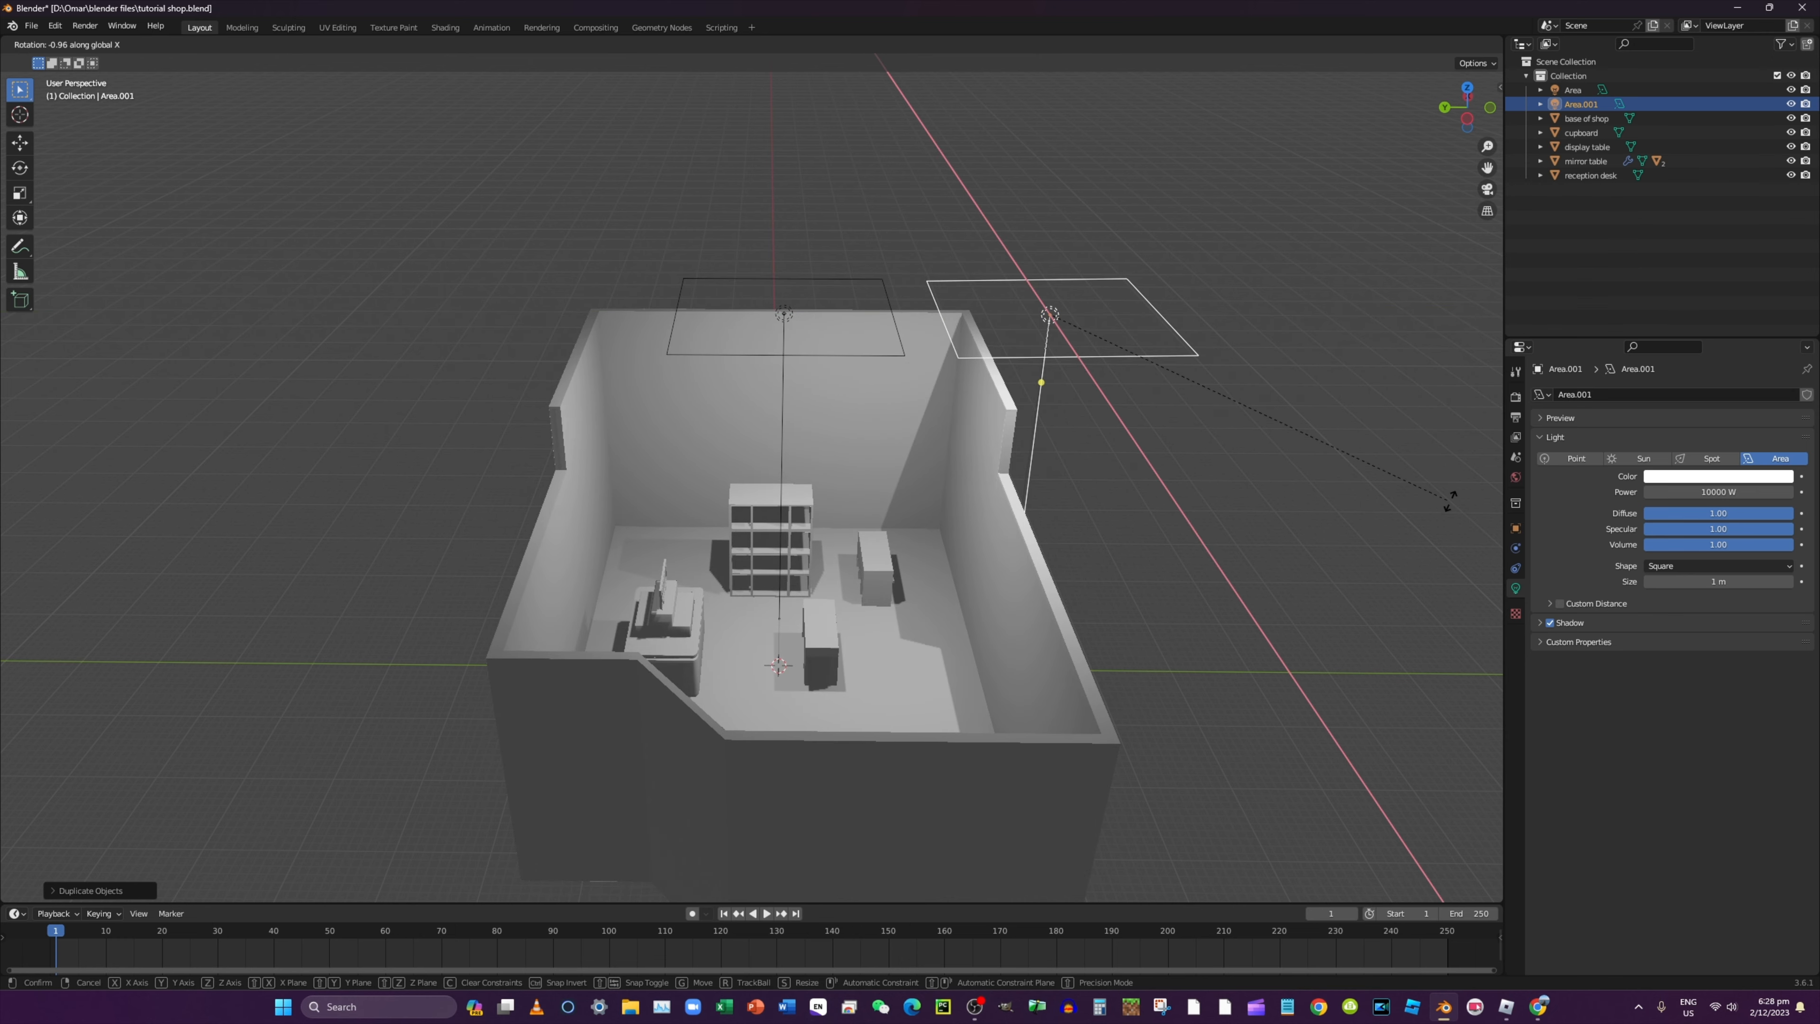
click(1111, 505)
key(g)
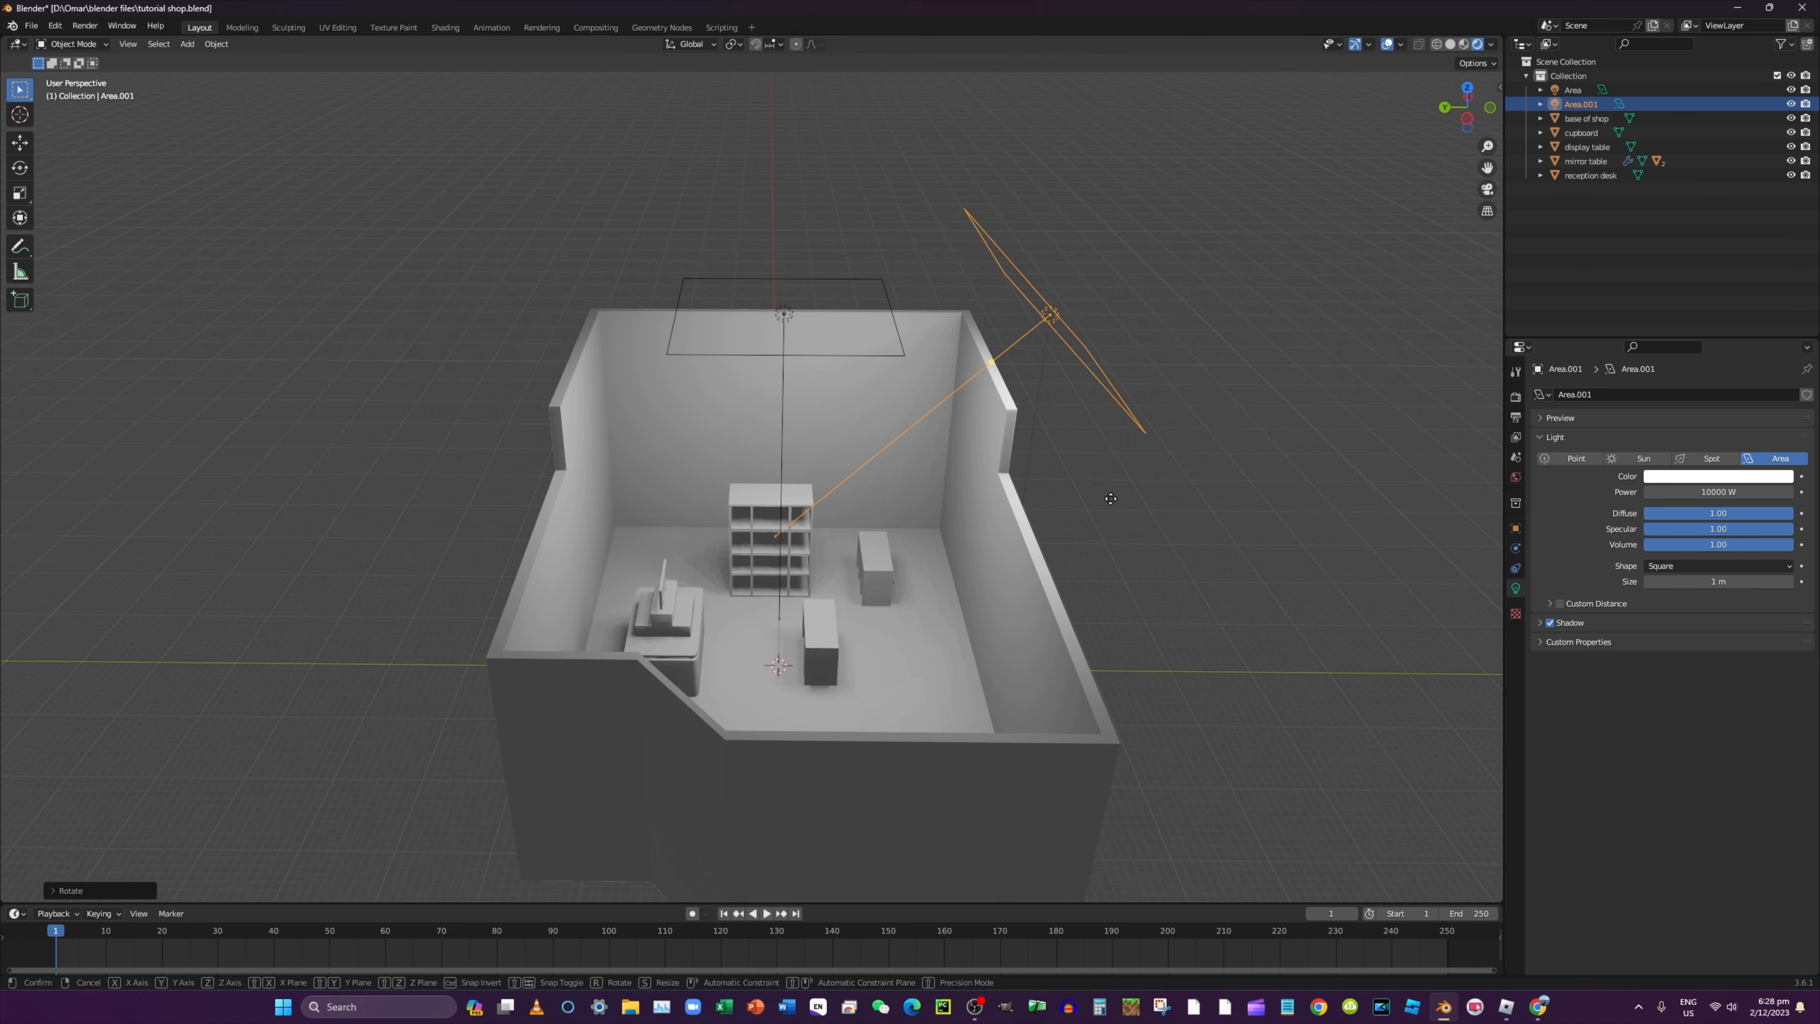
key(z)
click(1121, 559)
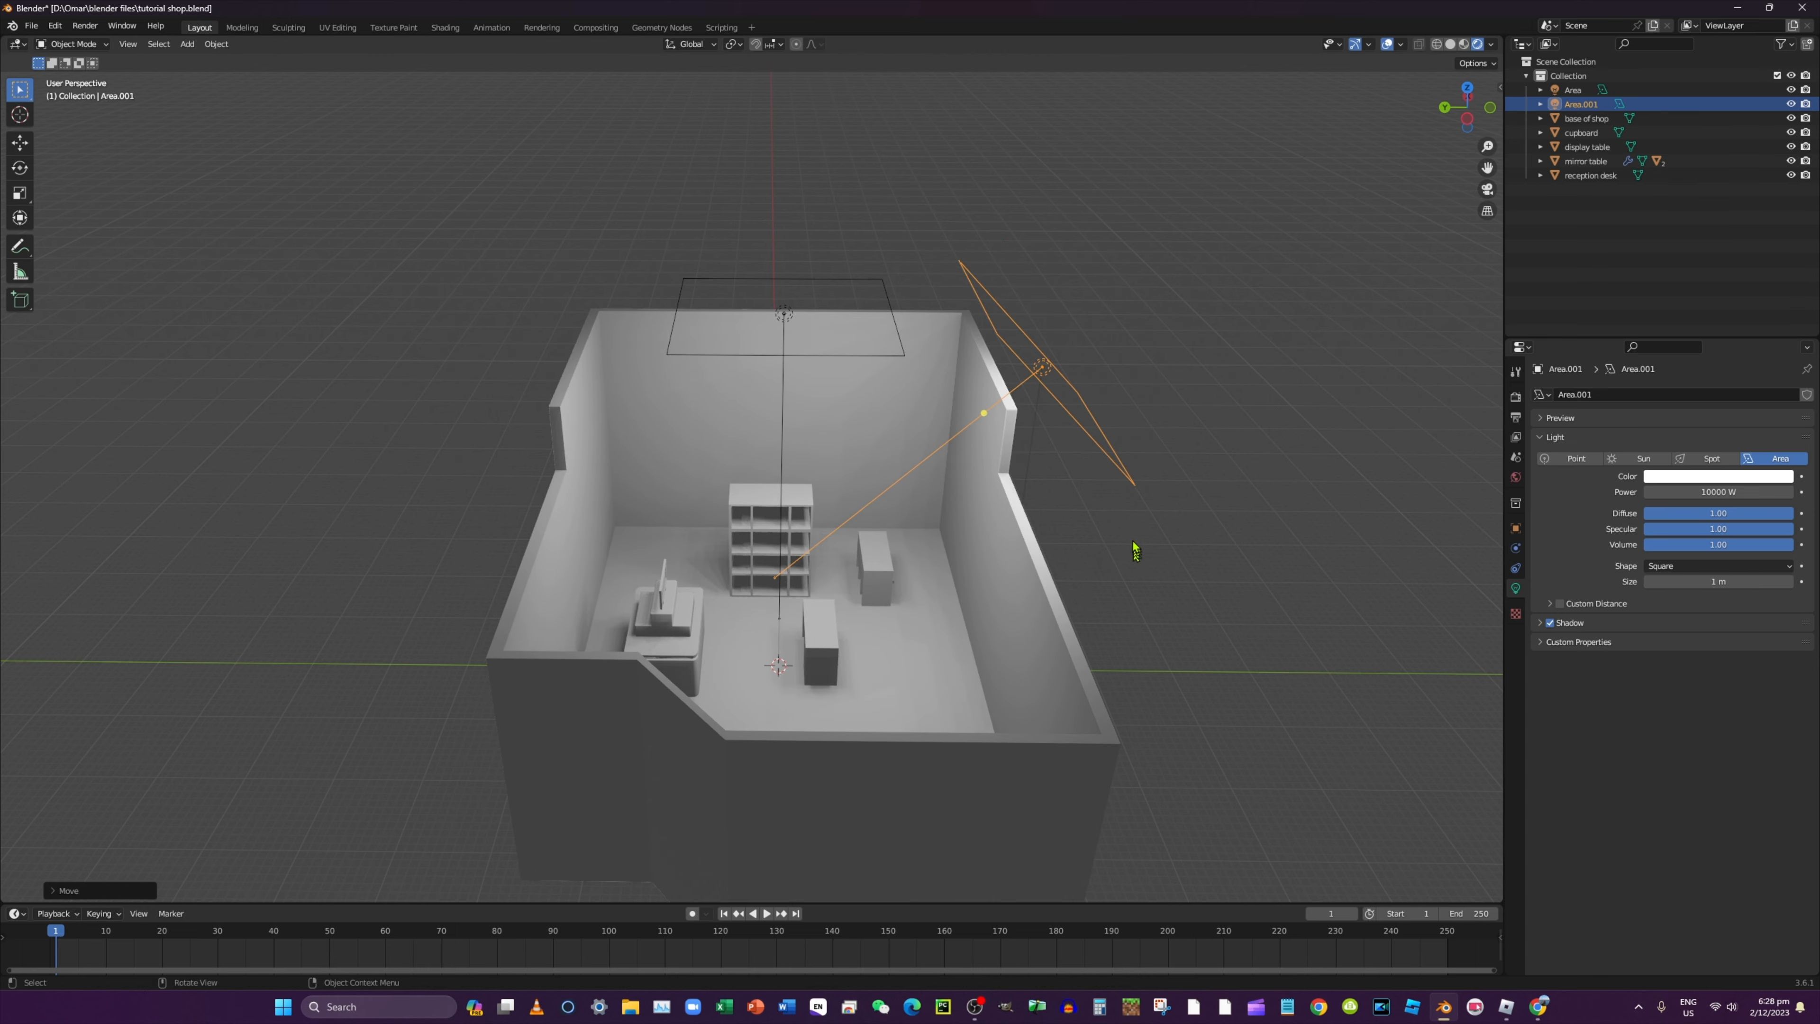
Duplicate the tilted light, turn the copy about Z to face the opposite way, and move it about 58 m along Y to the opposite wall
middle_drag(1133, 551, 1133, 527)
key(shift+d)
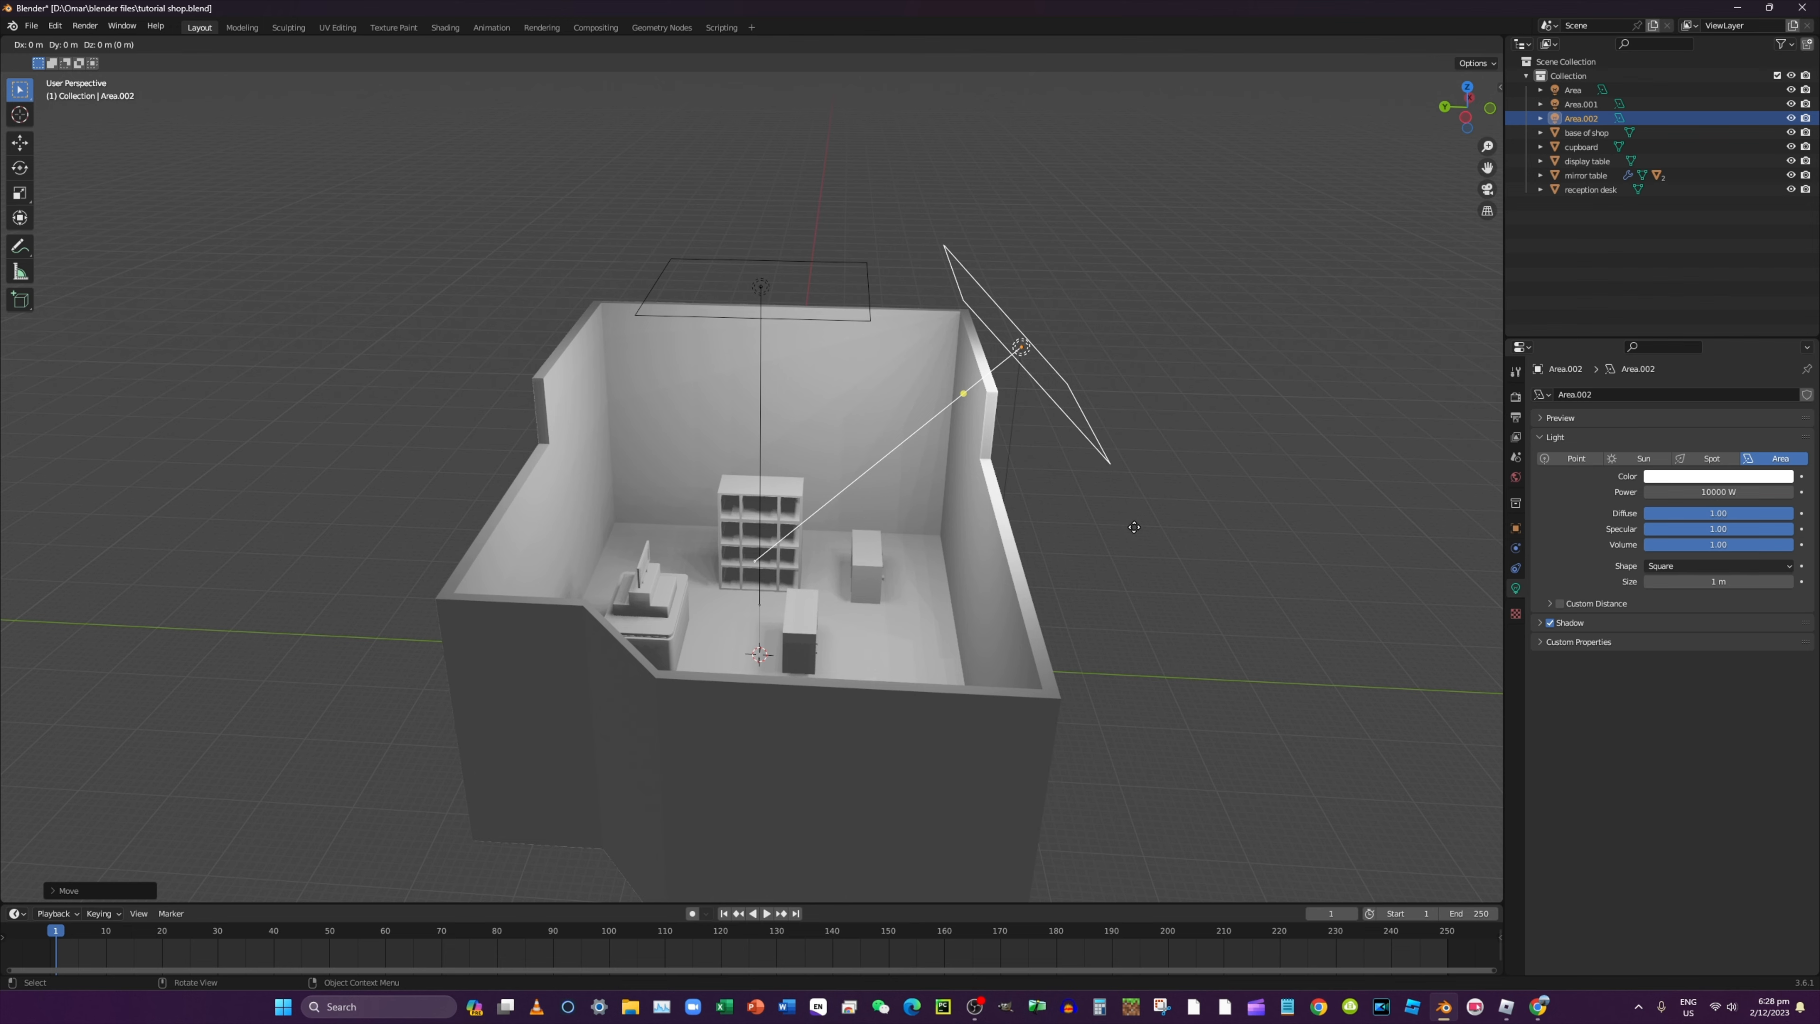
right_click(1111, 417)
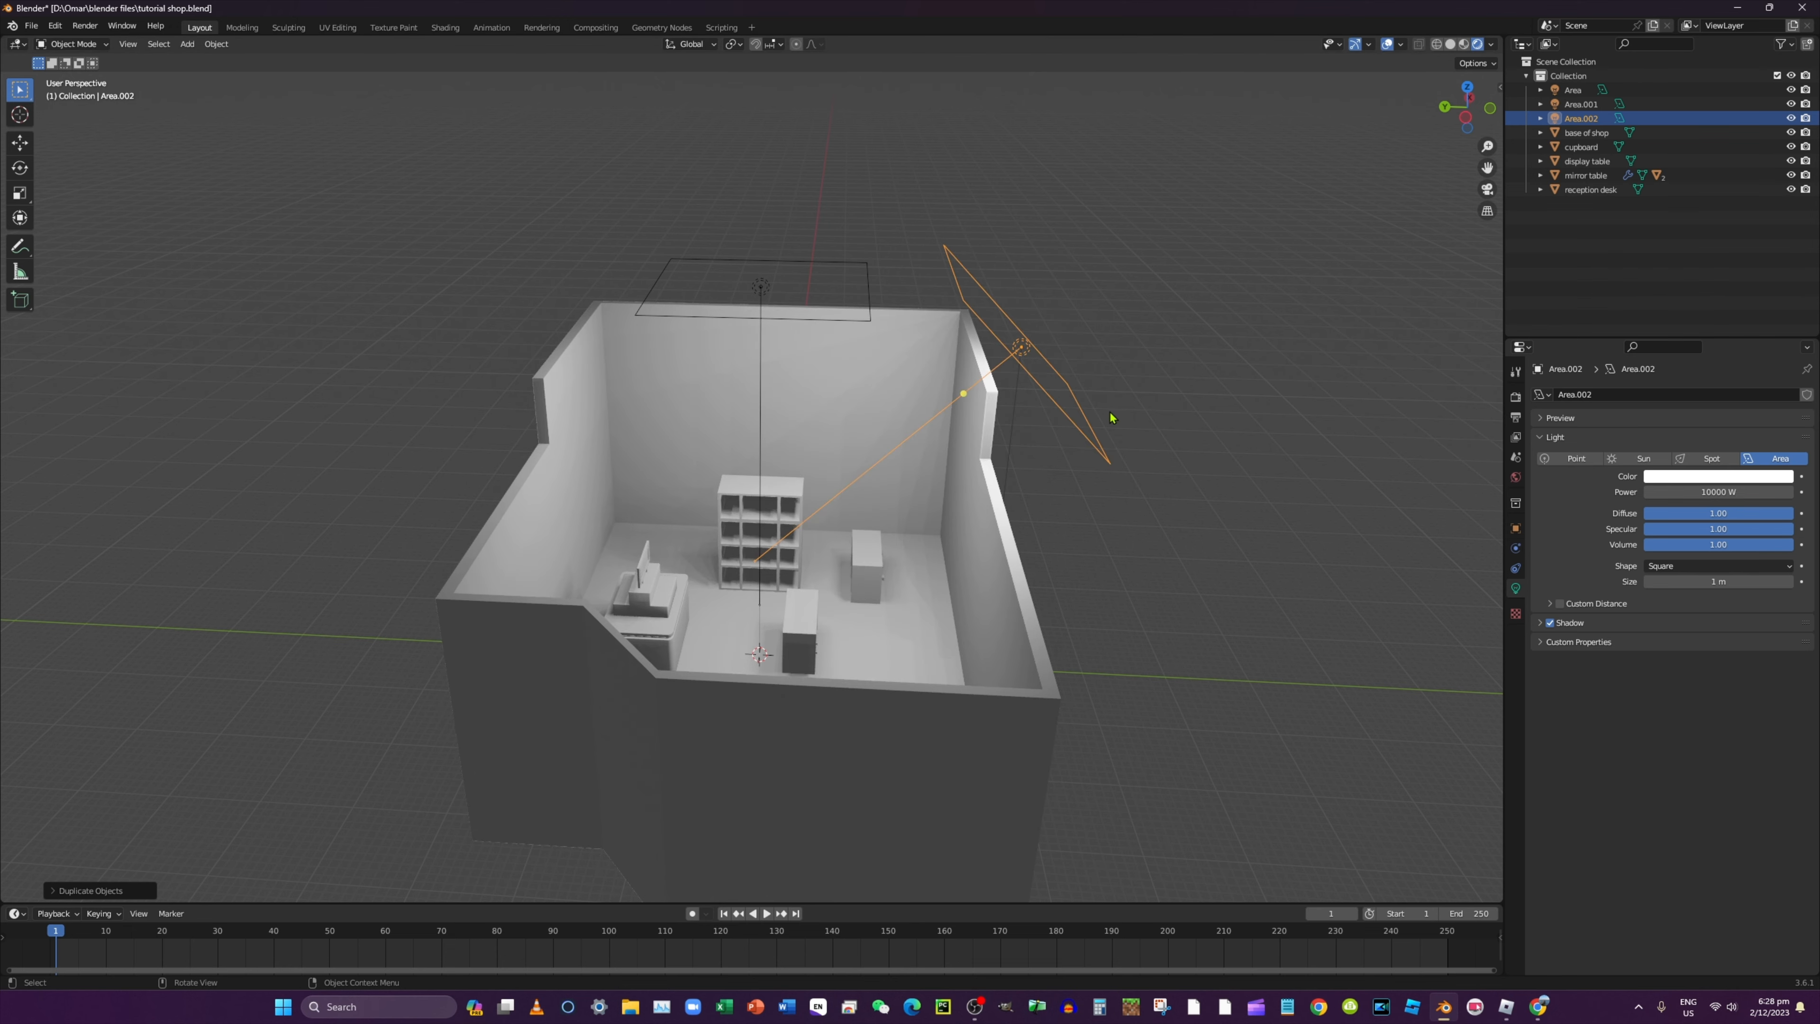
key(r)
key(z)
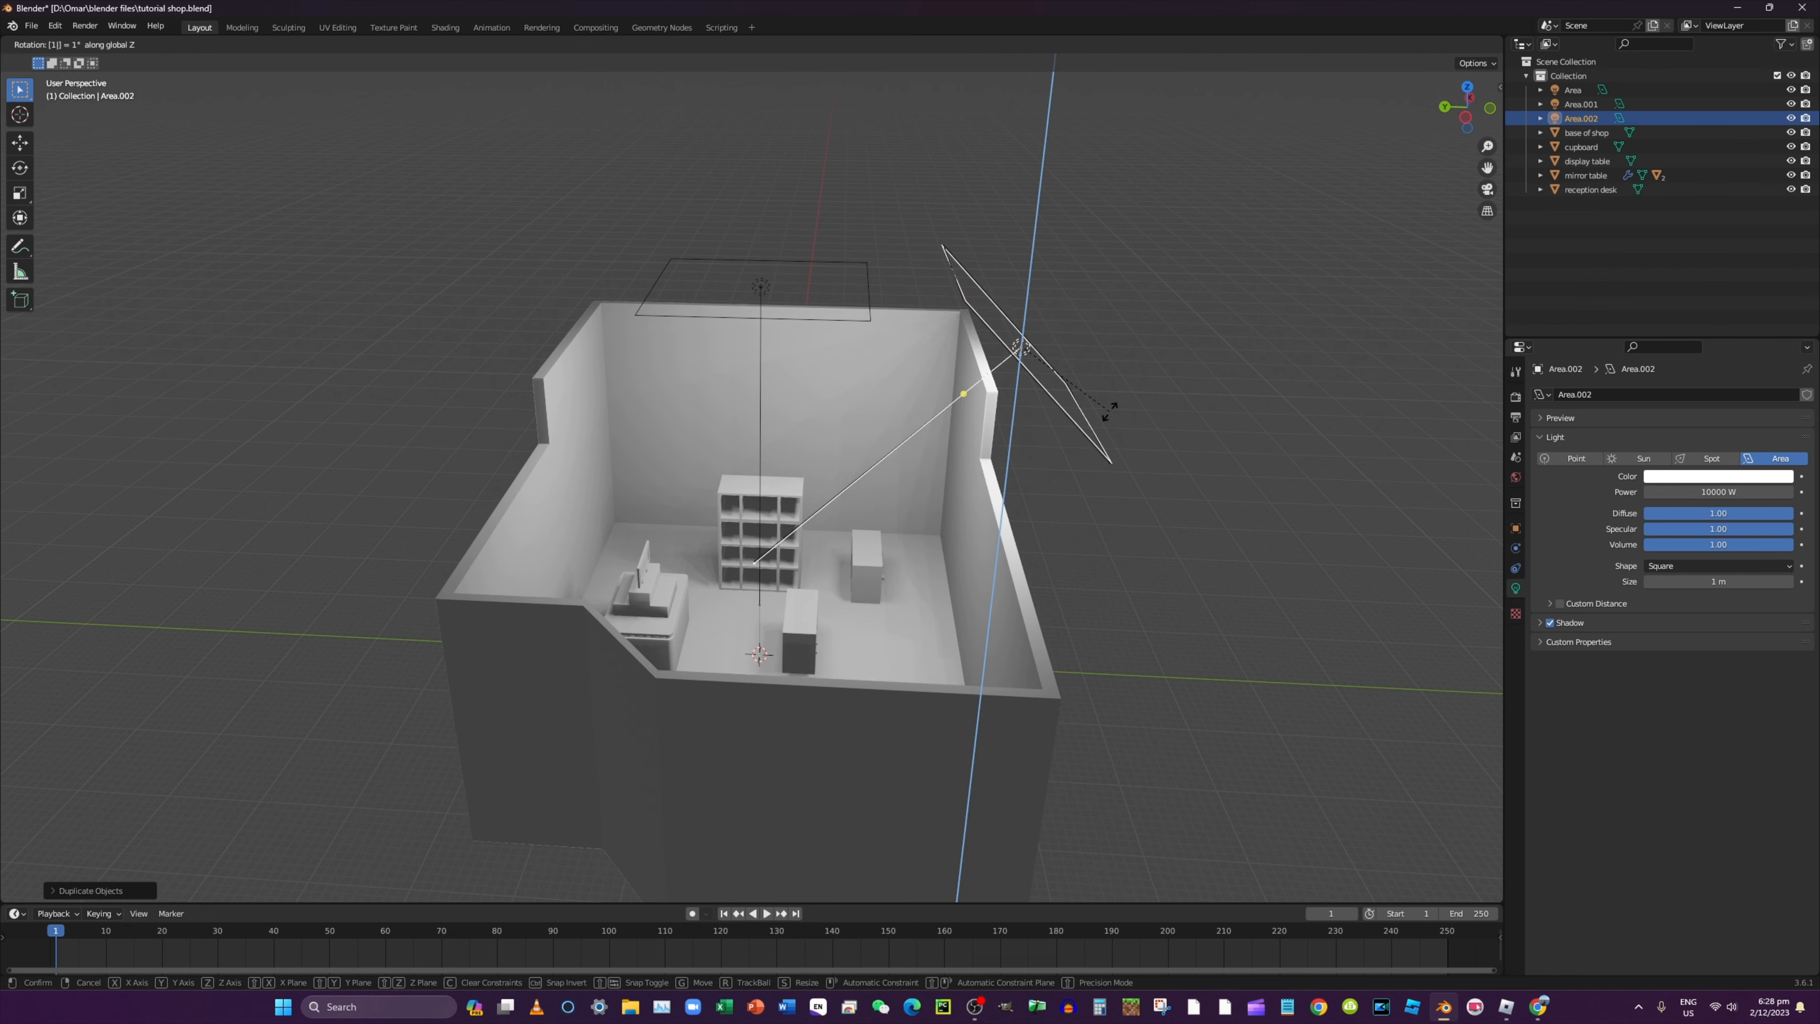
click(1112, 418)
key(g)
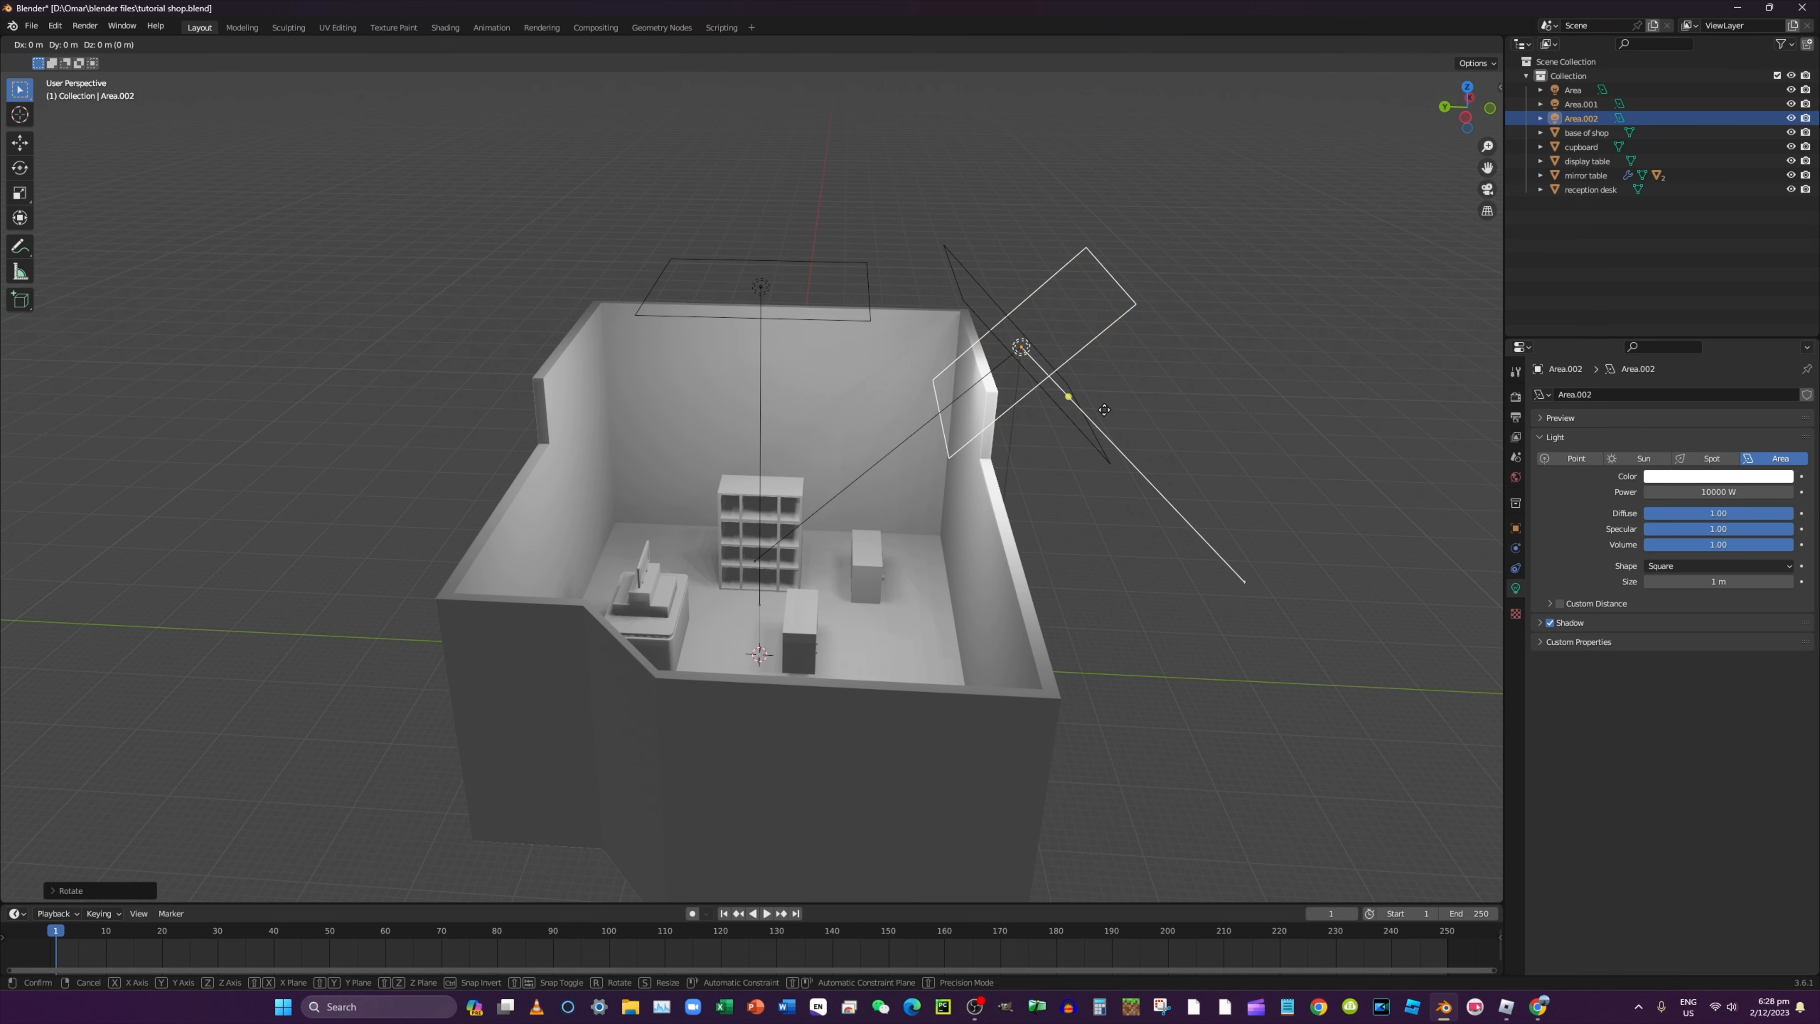
key(y)
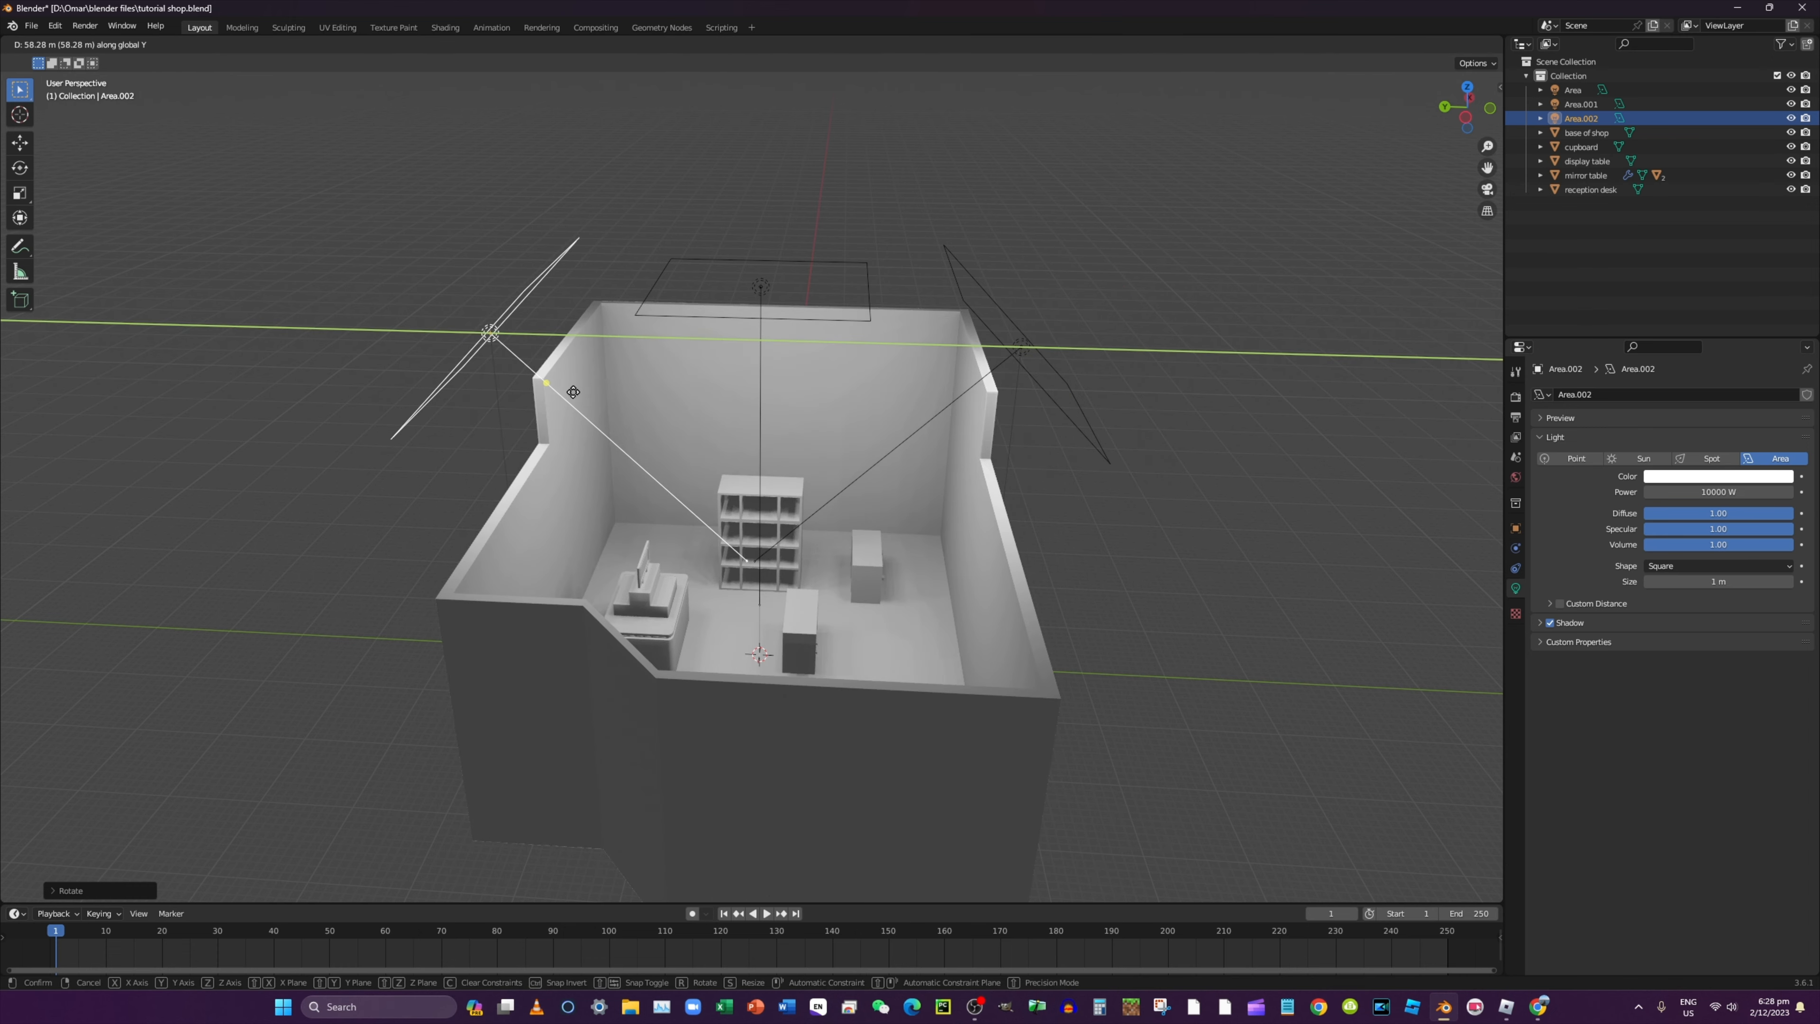
click(573, 392)
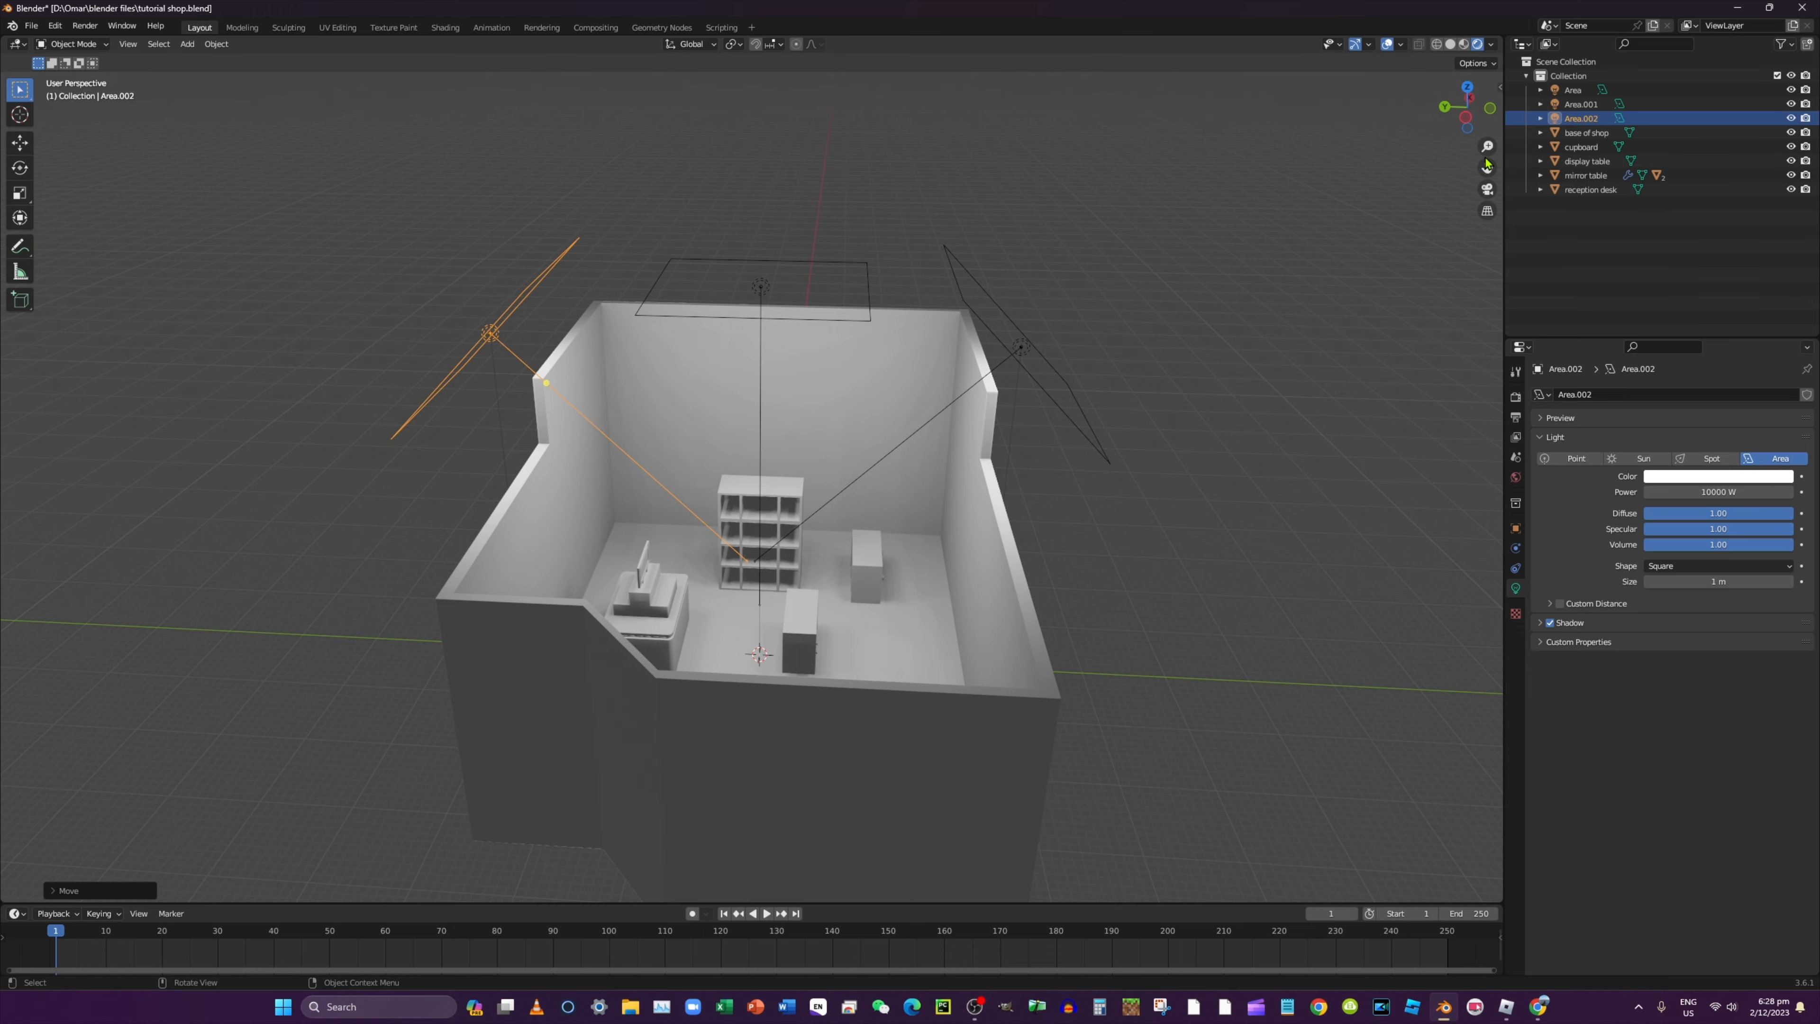
Duplicate the area light above the positive Y wall in place and rotate the copy 90° about the Z axis
middle_drag(1453, 213, 1251, 236)
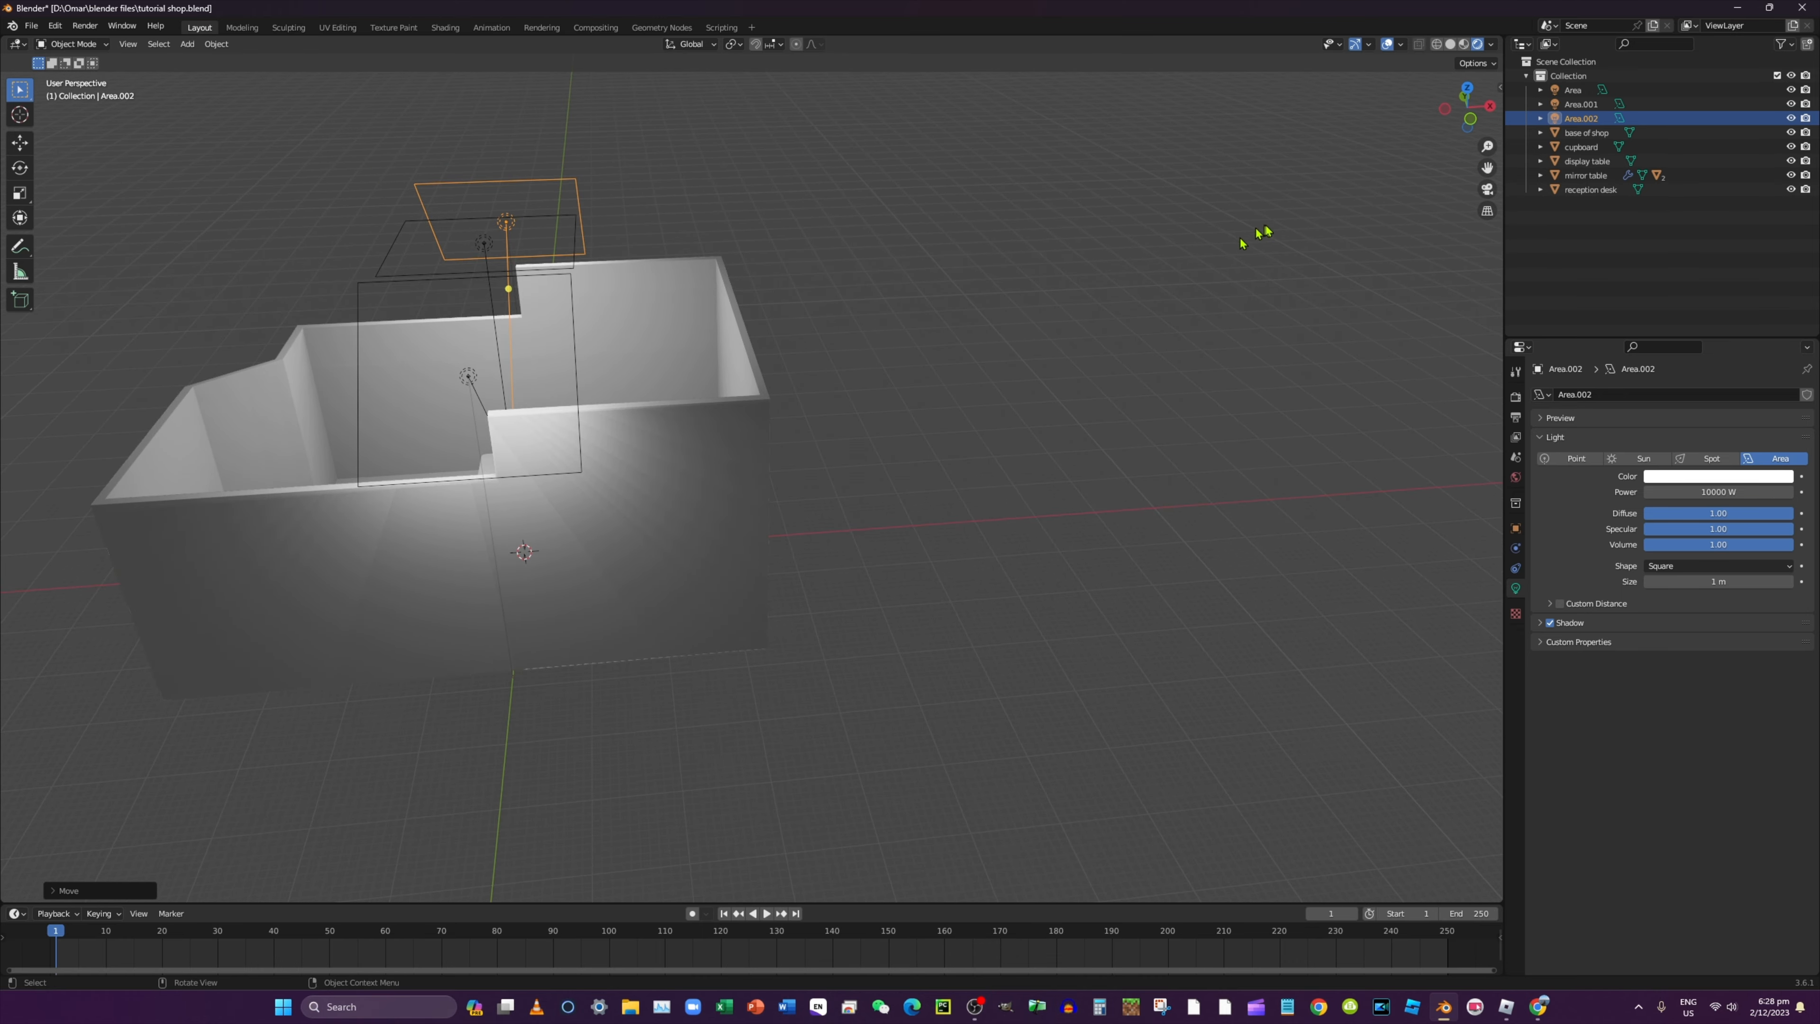
shift+middle_drag(860, 217, 1107, 278)
mouse_move(1107, 278)
middle_down()
mouse_move(1130, 280)
mouse_move(1112, 281)
middle_up()
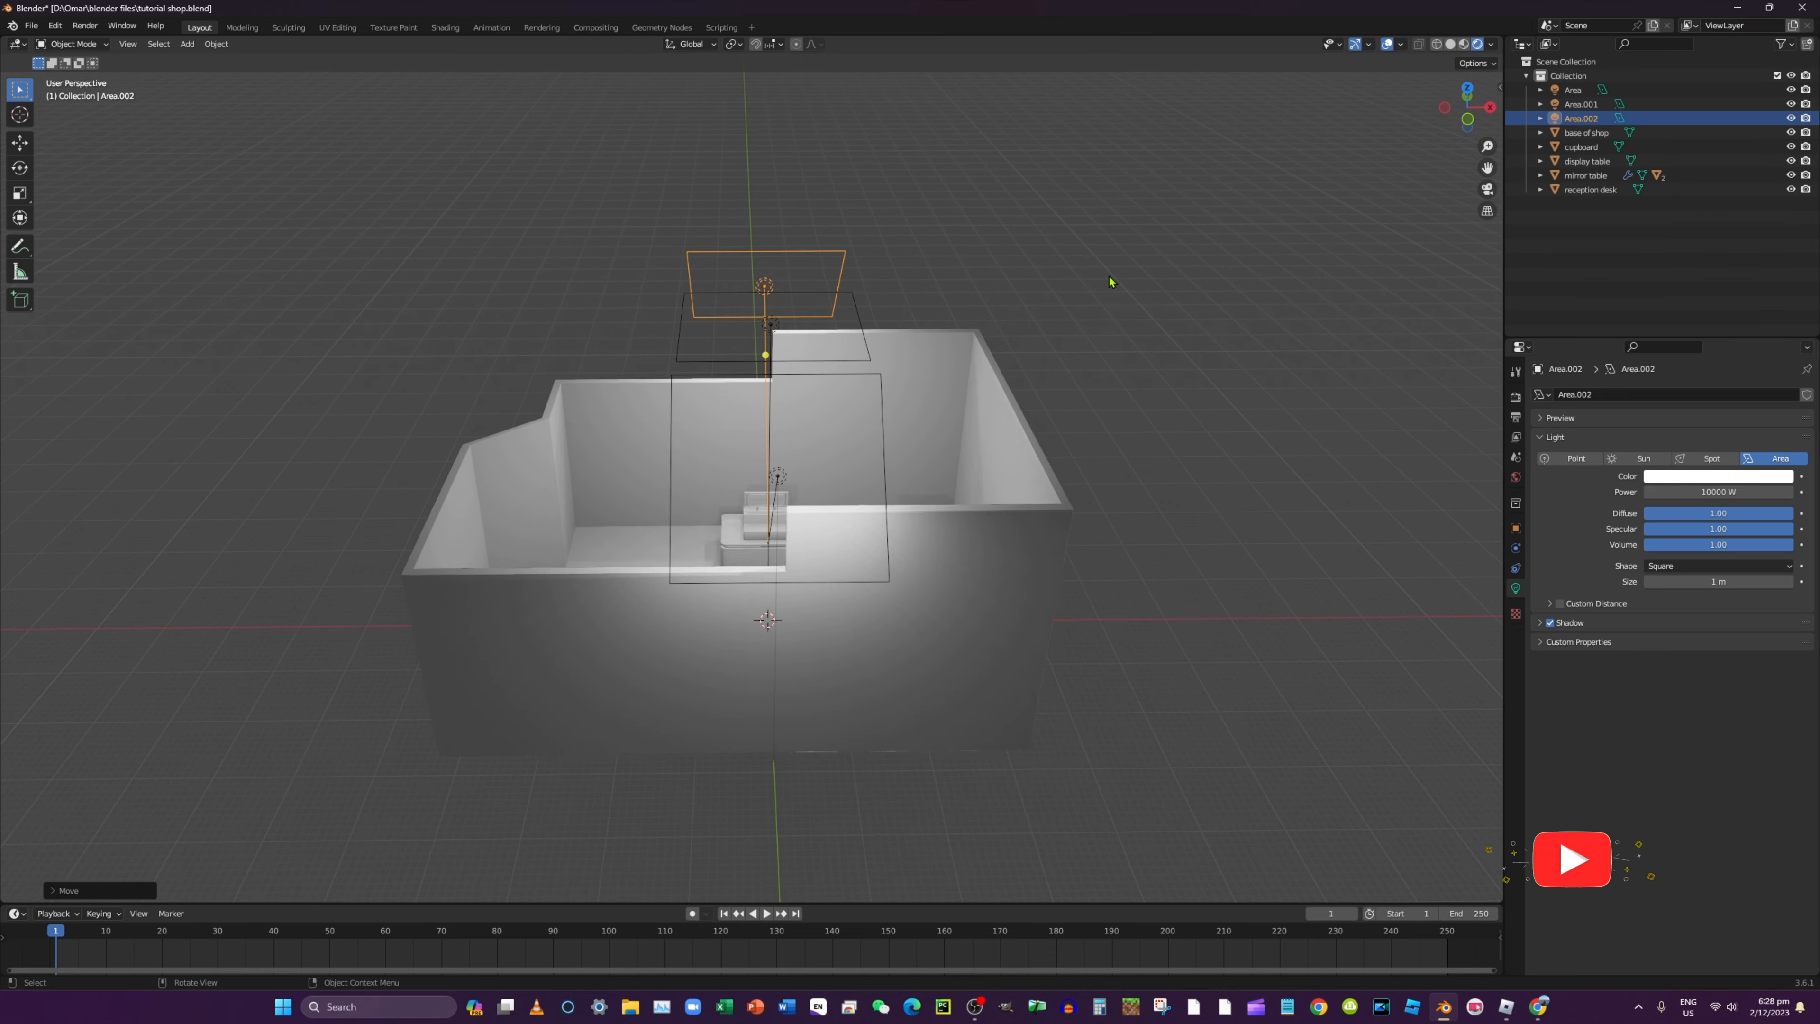
key(shift+d)
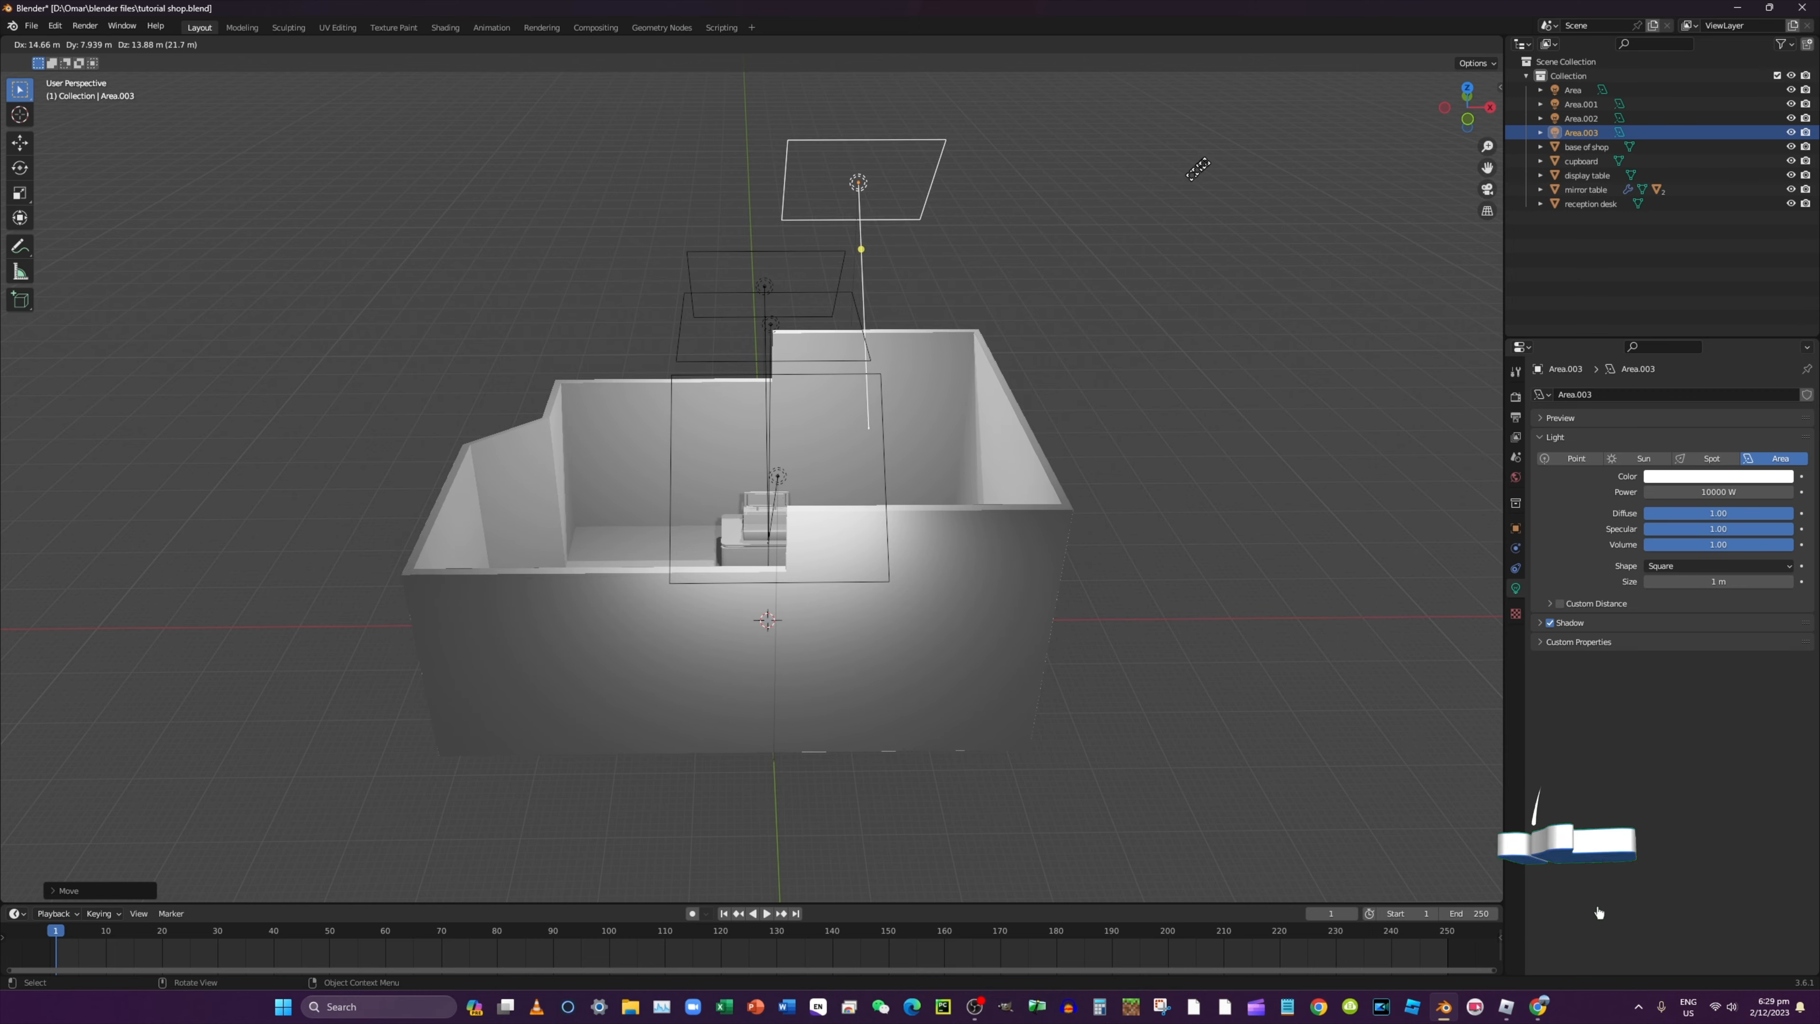
right_click(1222, 156)
text(rz)
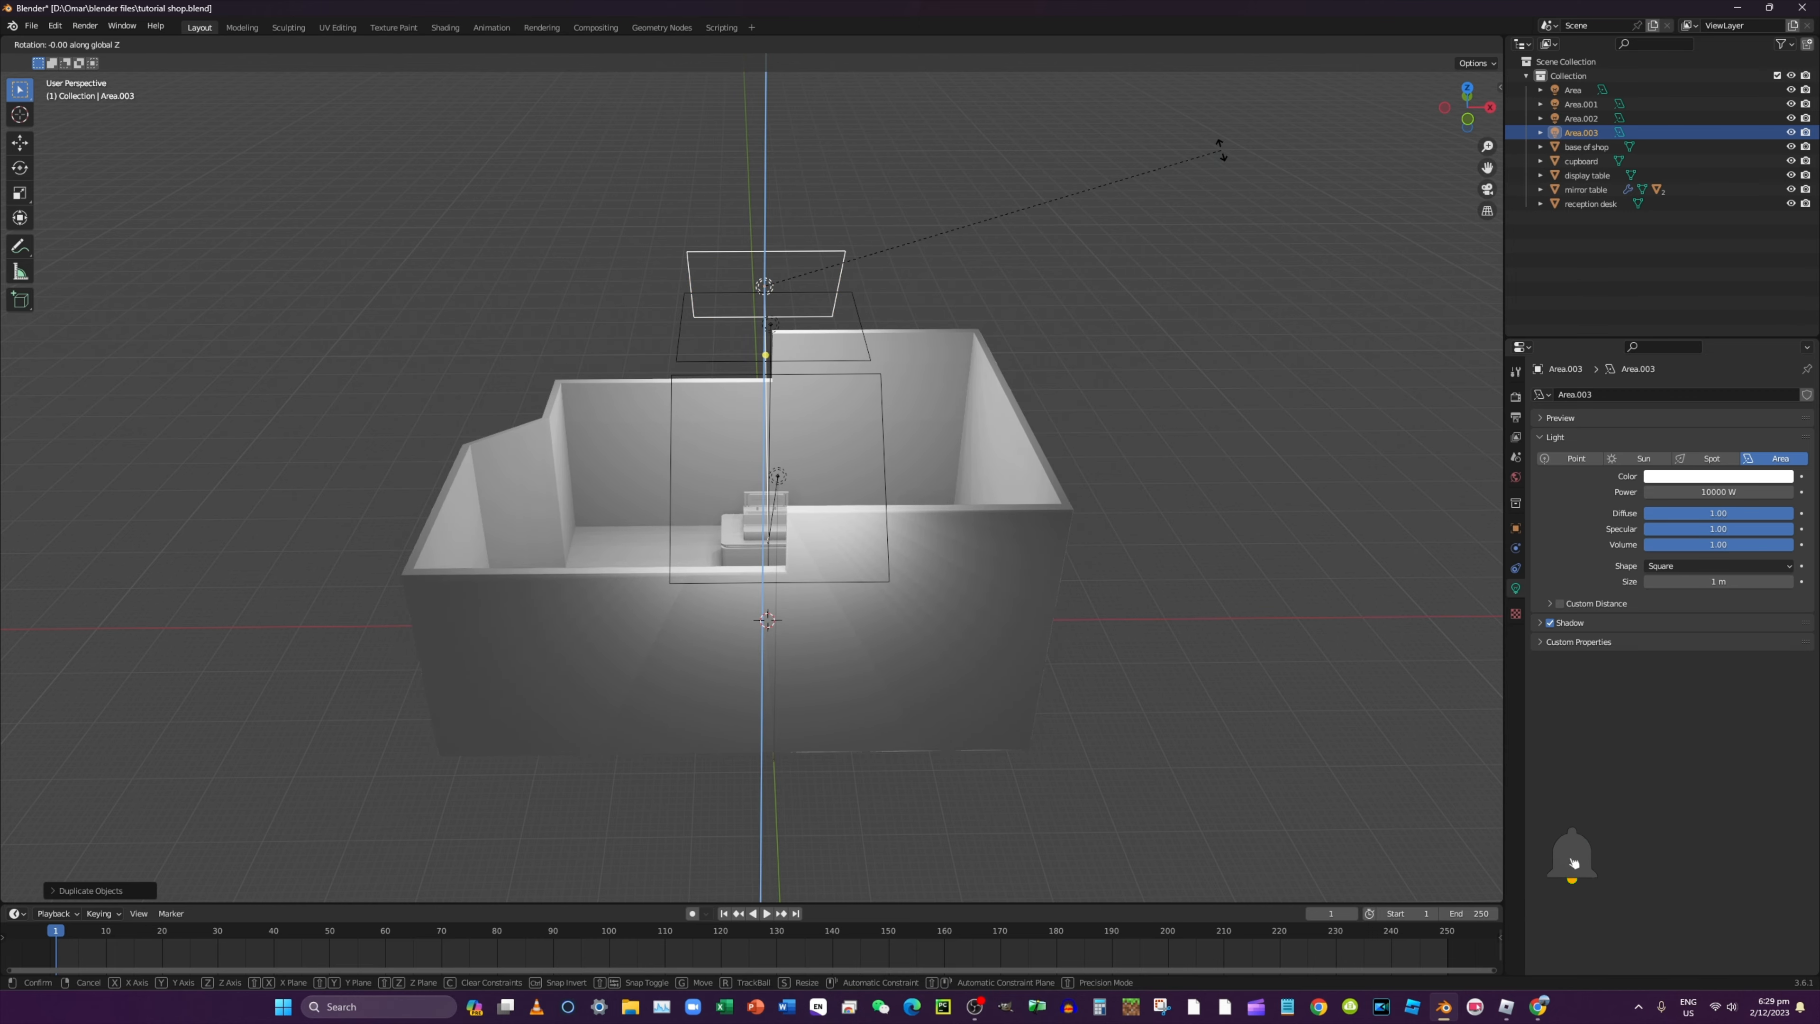
text(90)
key(Return)
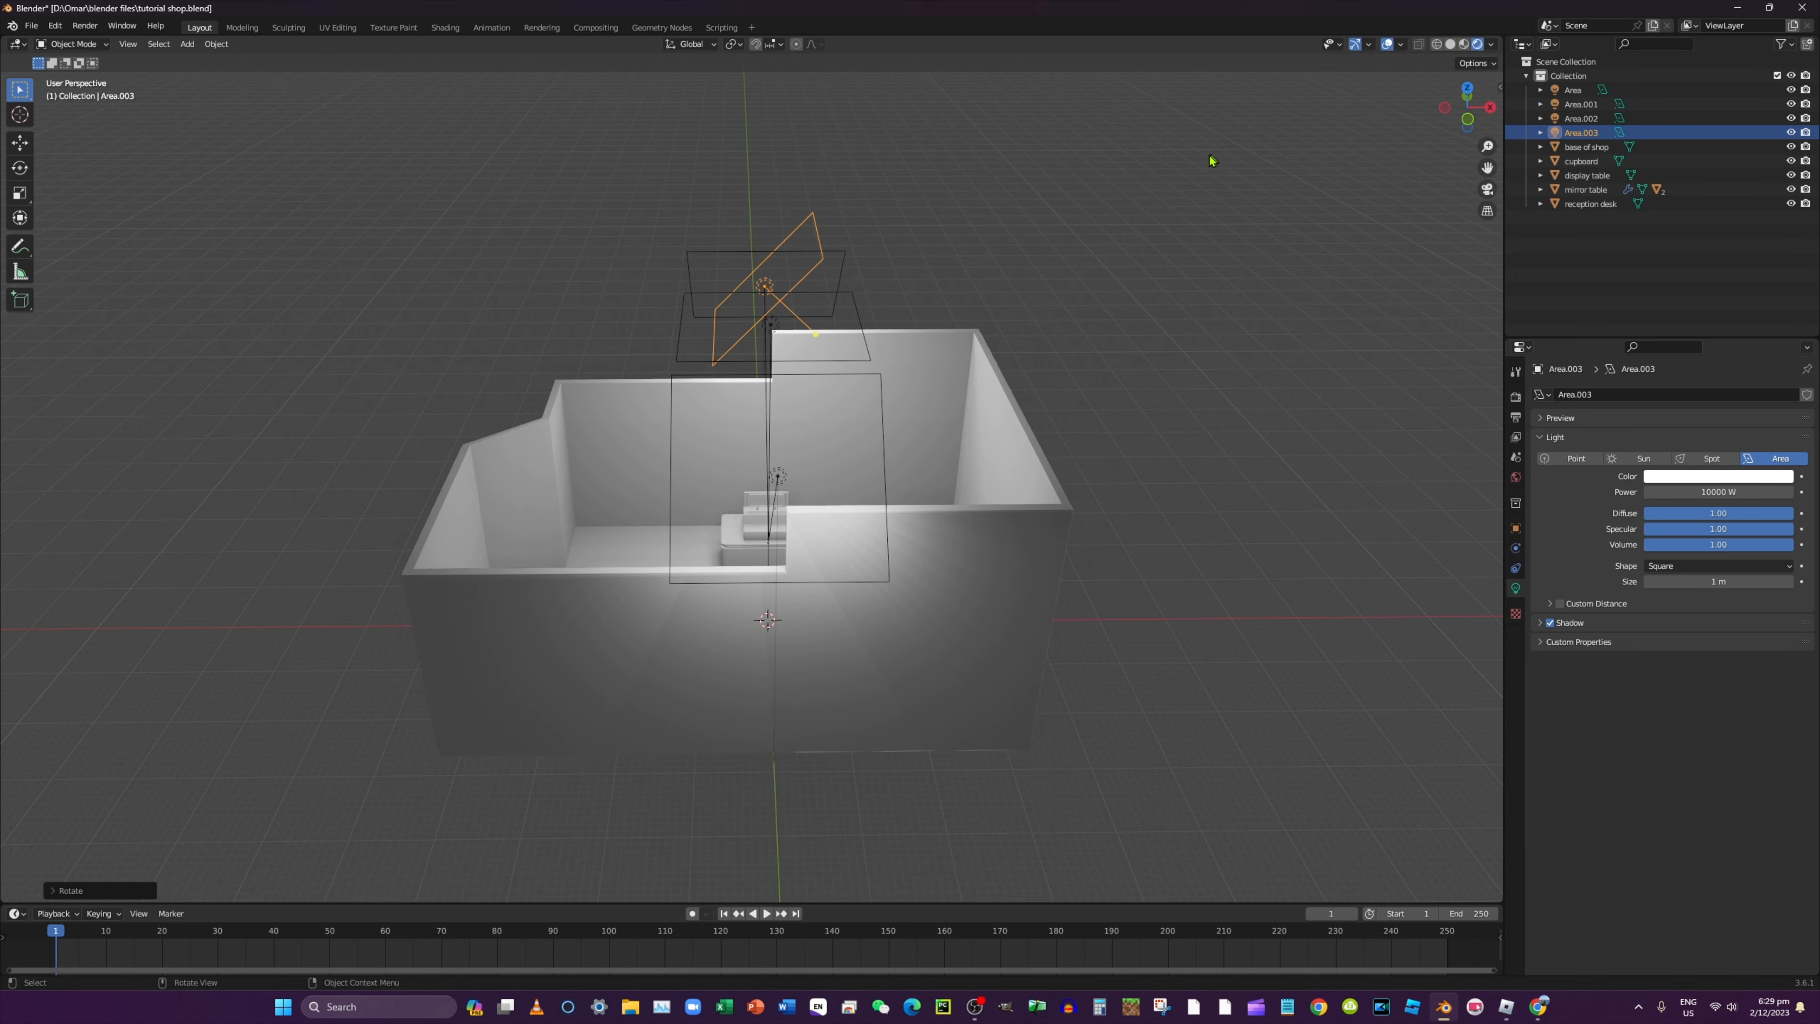
Move the rotated area light along the Y axis to the middle of the shop
middle_drag(1209, 159, 1211, 241)
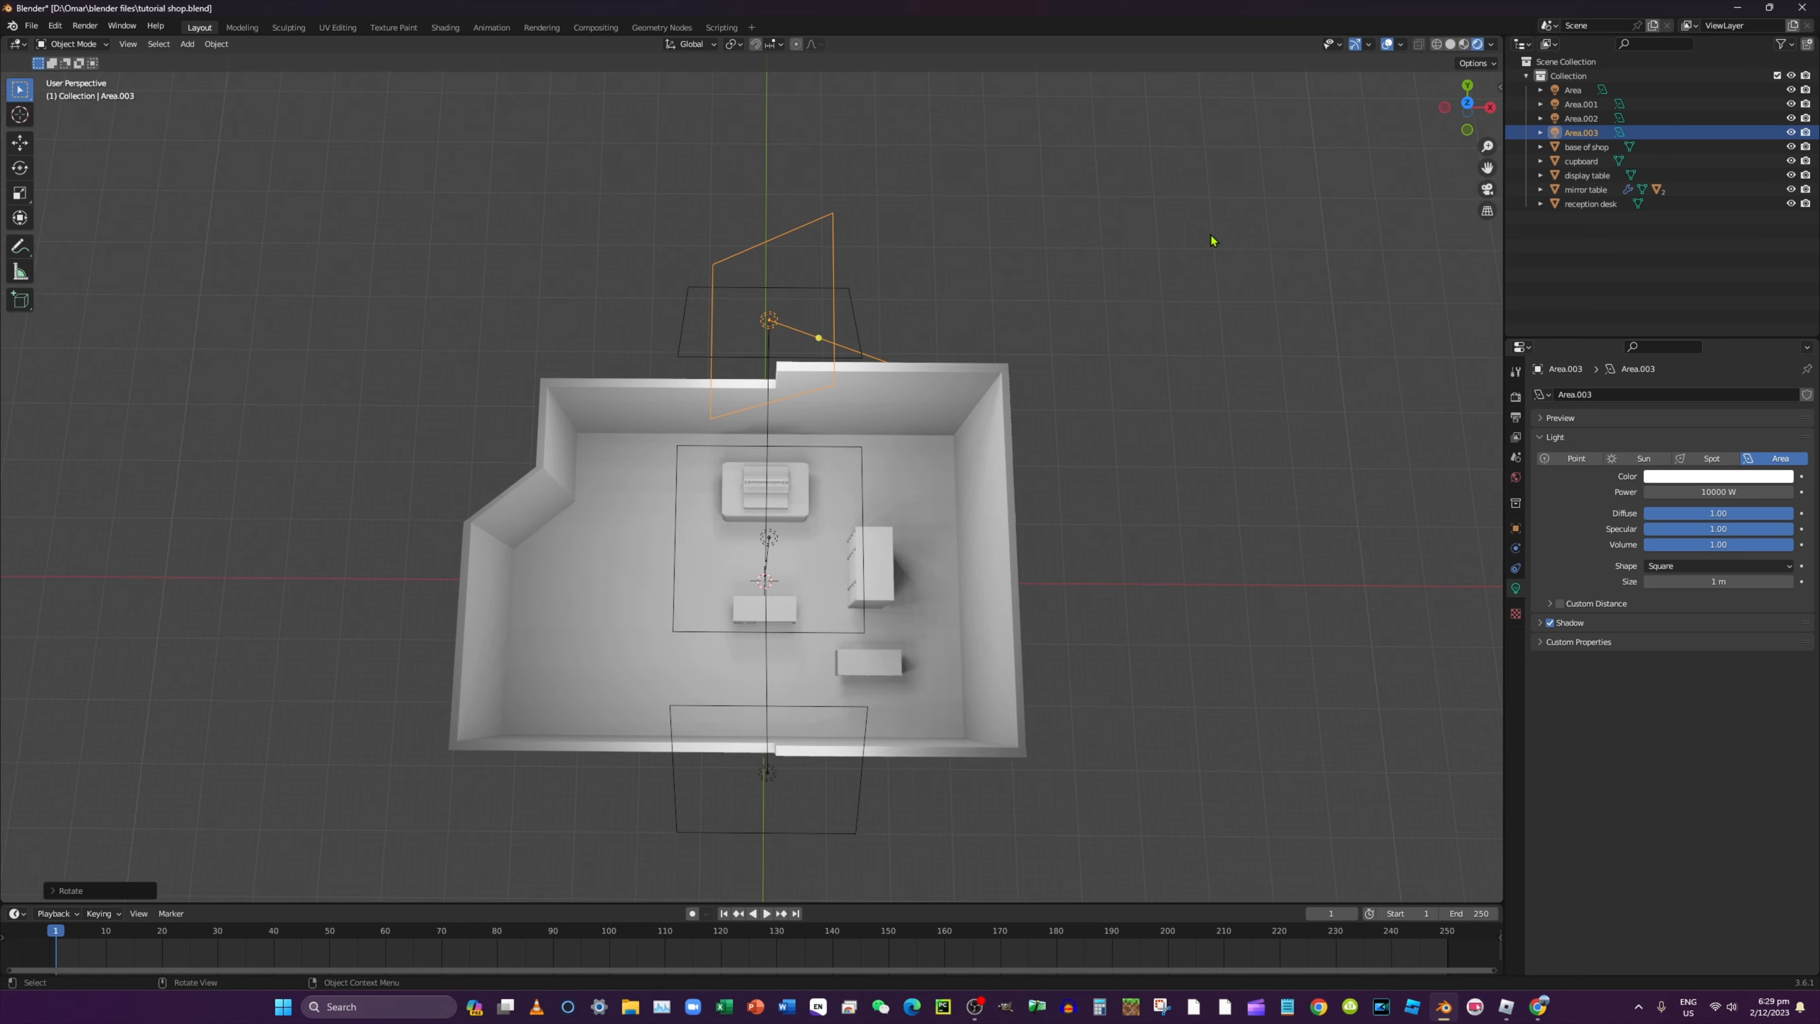
scroll(1135, 260, down, 2)
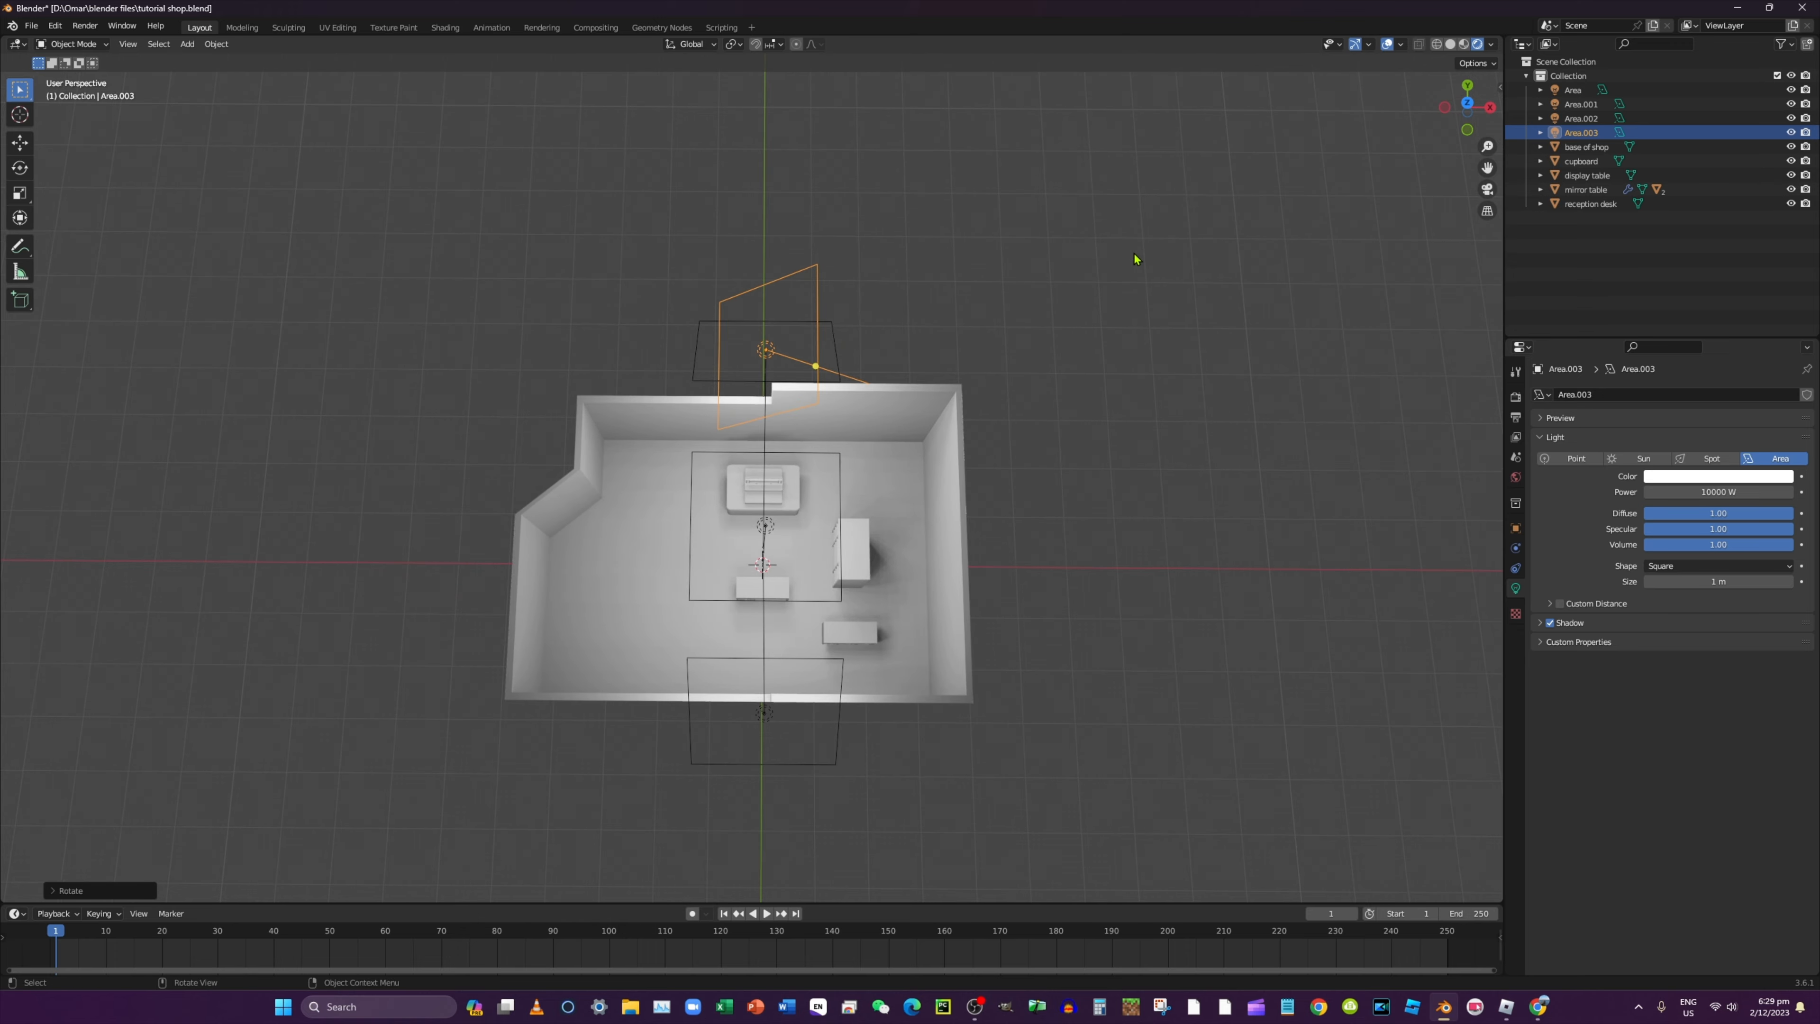
middle_drag(1135, 260, 1135, 278)
key(g)
key(y)
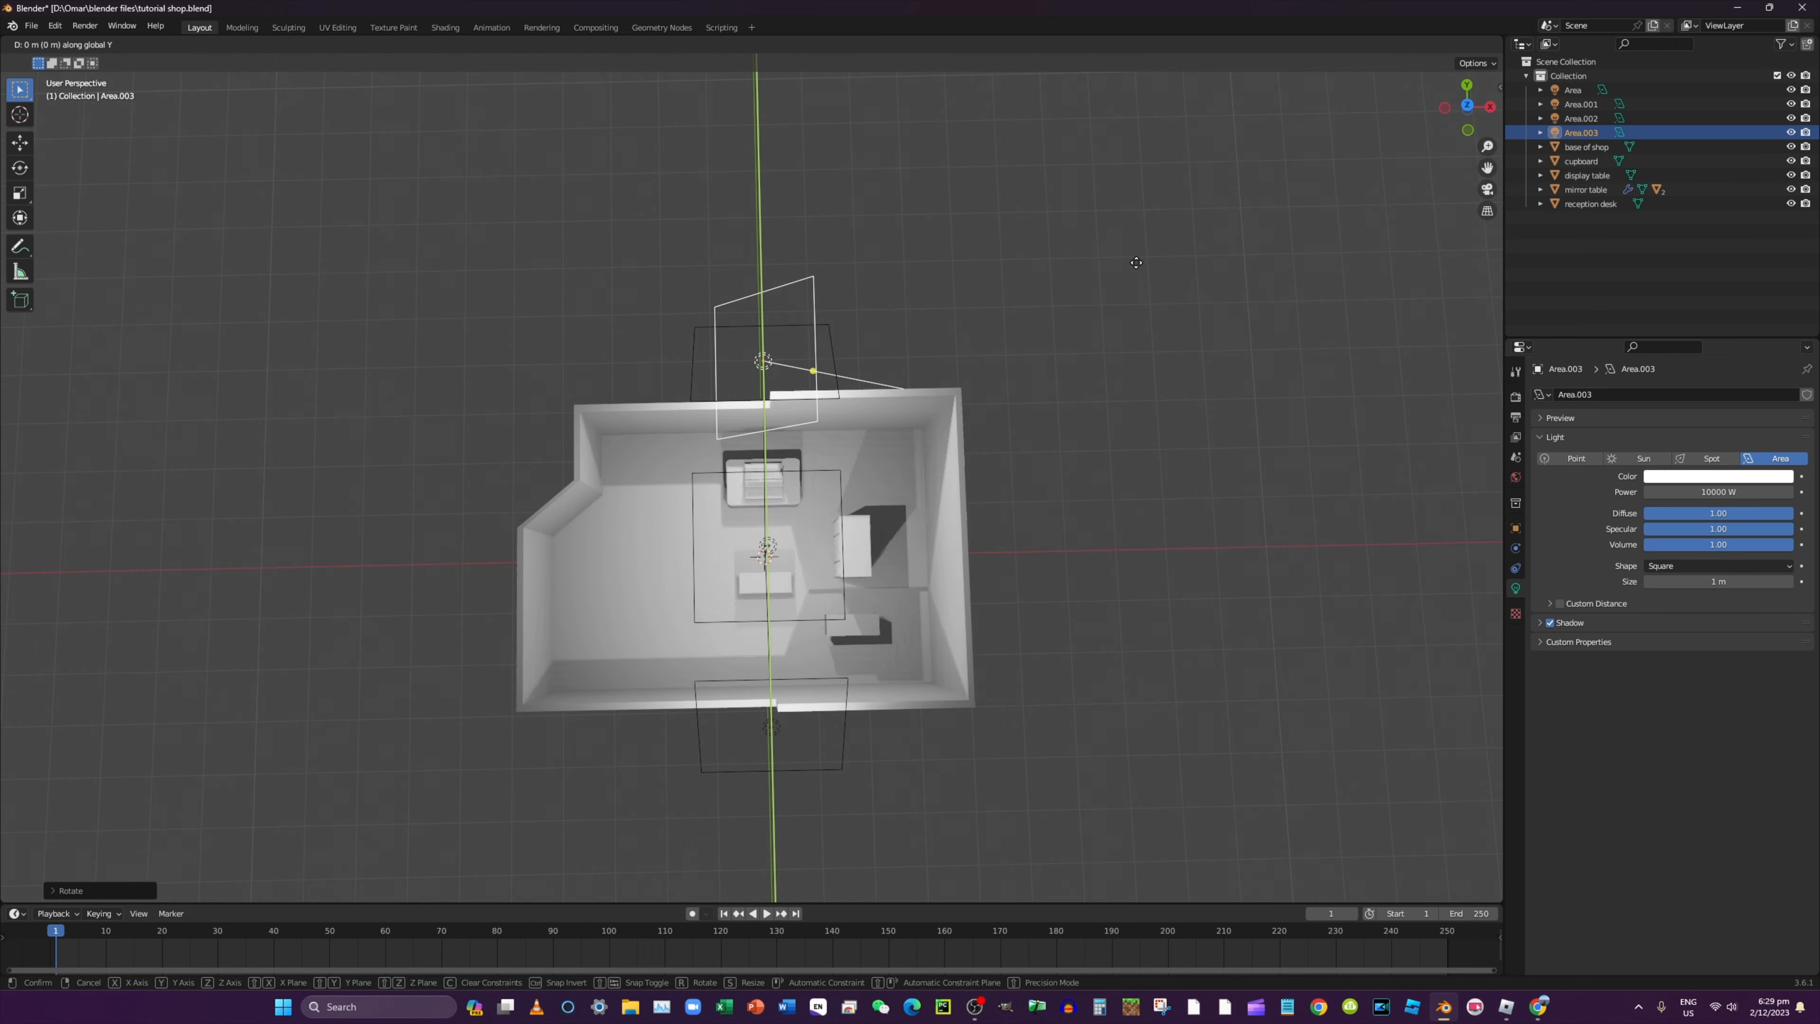
click(1155, 450)
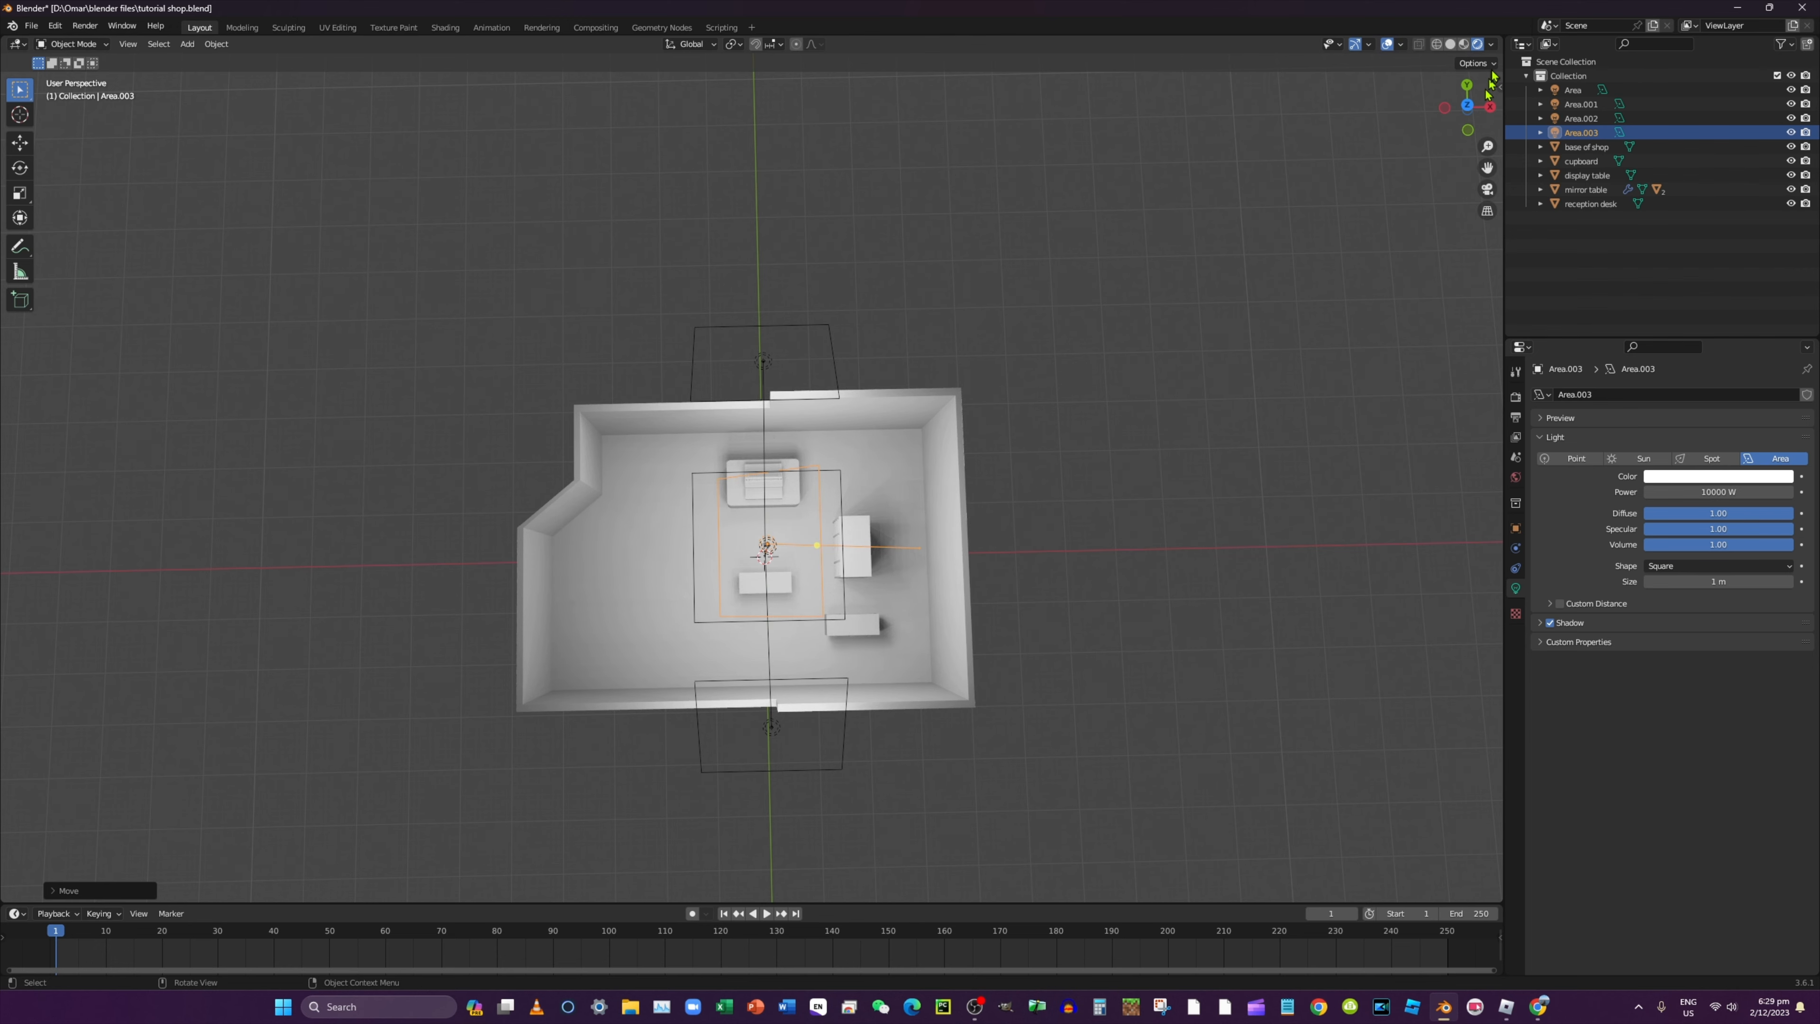
In top view, fine-tune the light's Y position and move it along negative X to the wall with the cut corner
click(1467, 105)
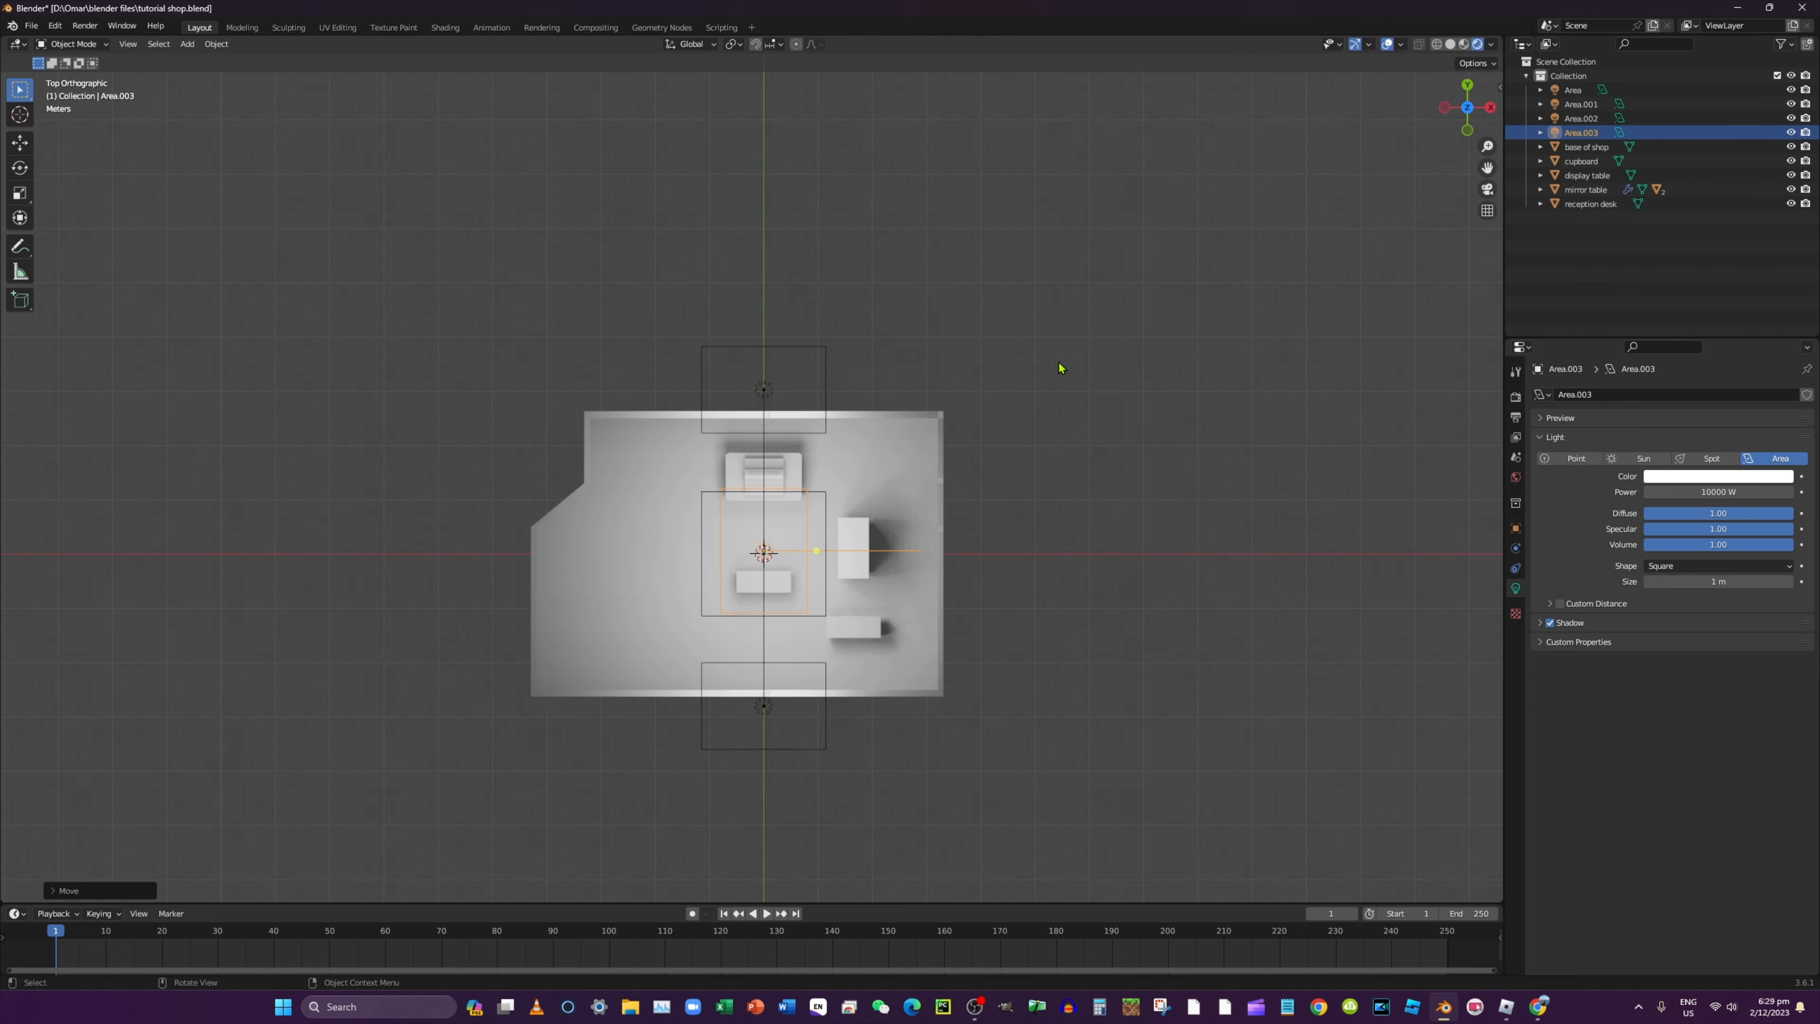
key(g)
key(y)
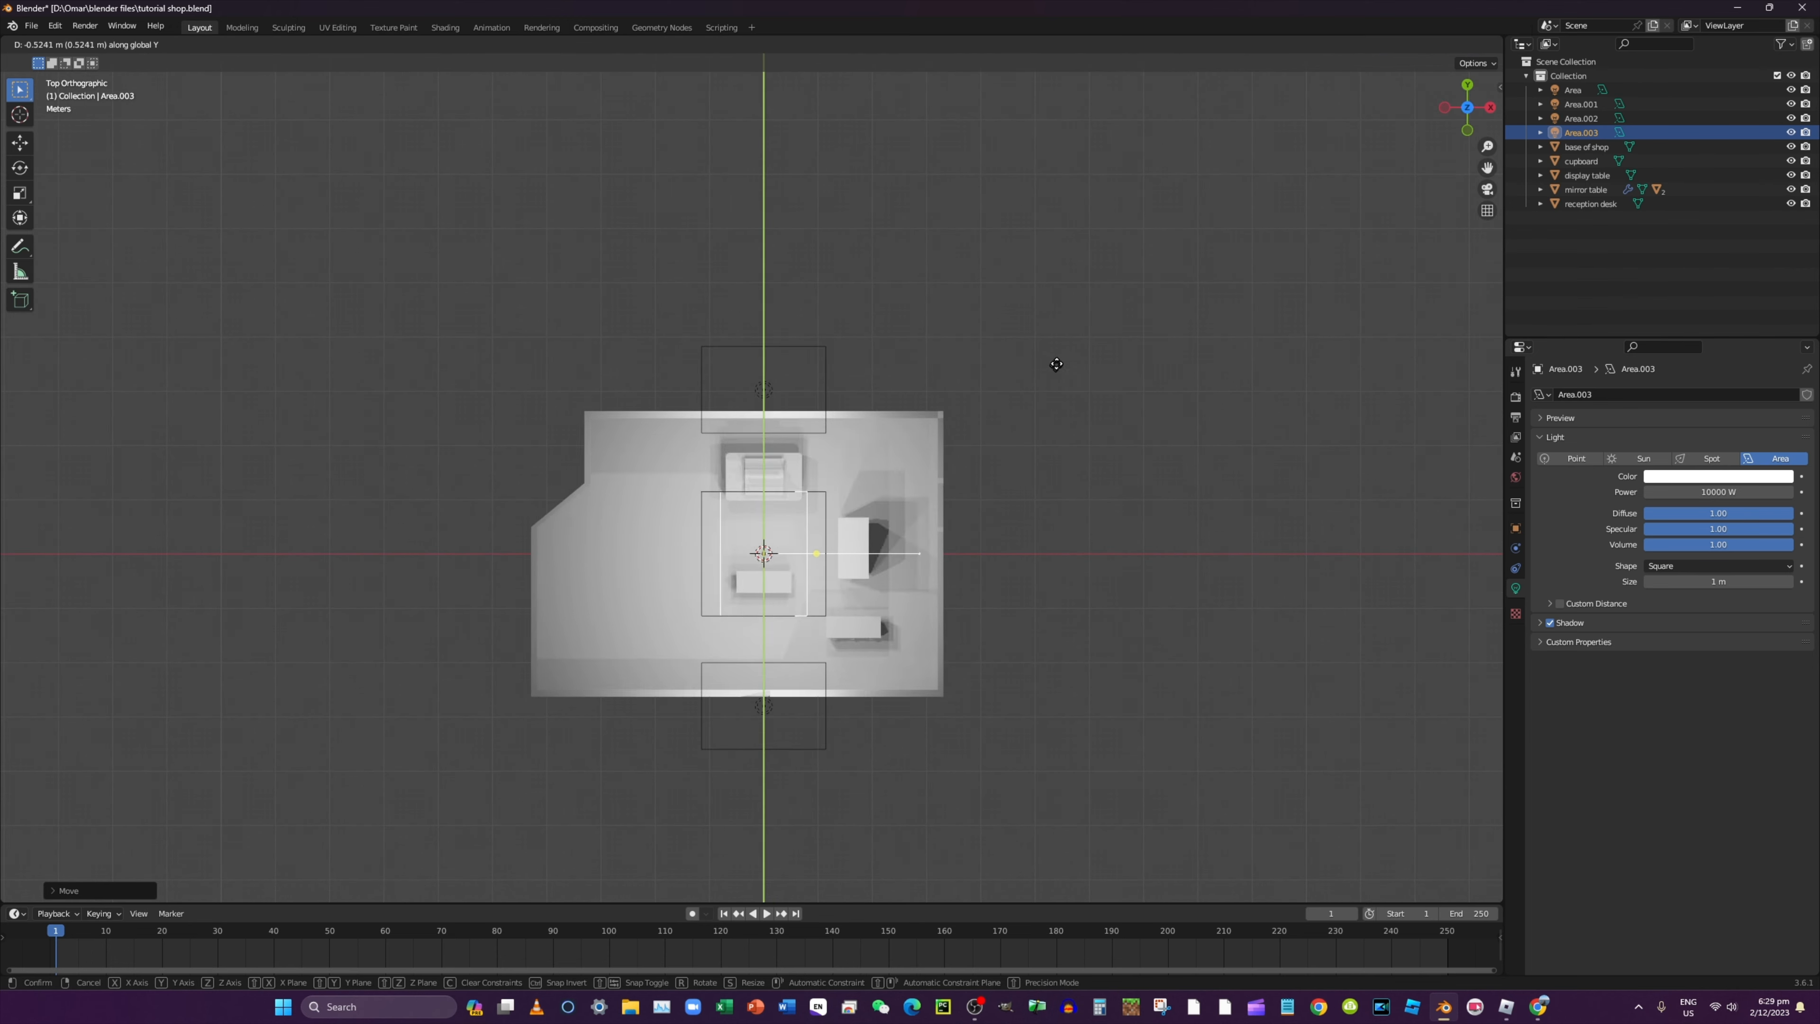
click(1057, 364)
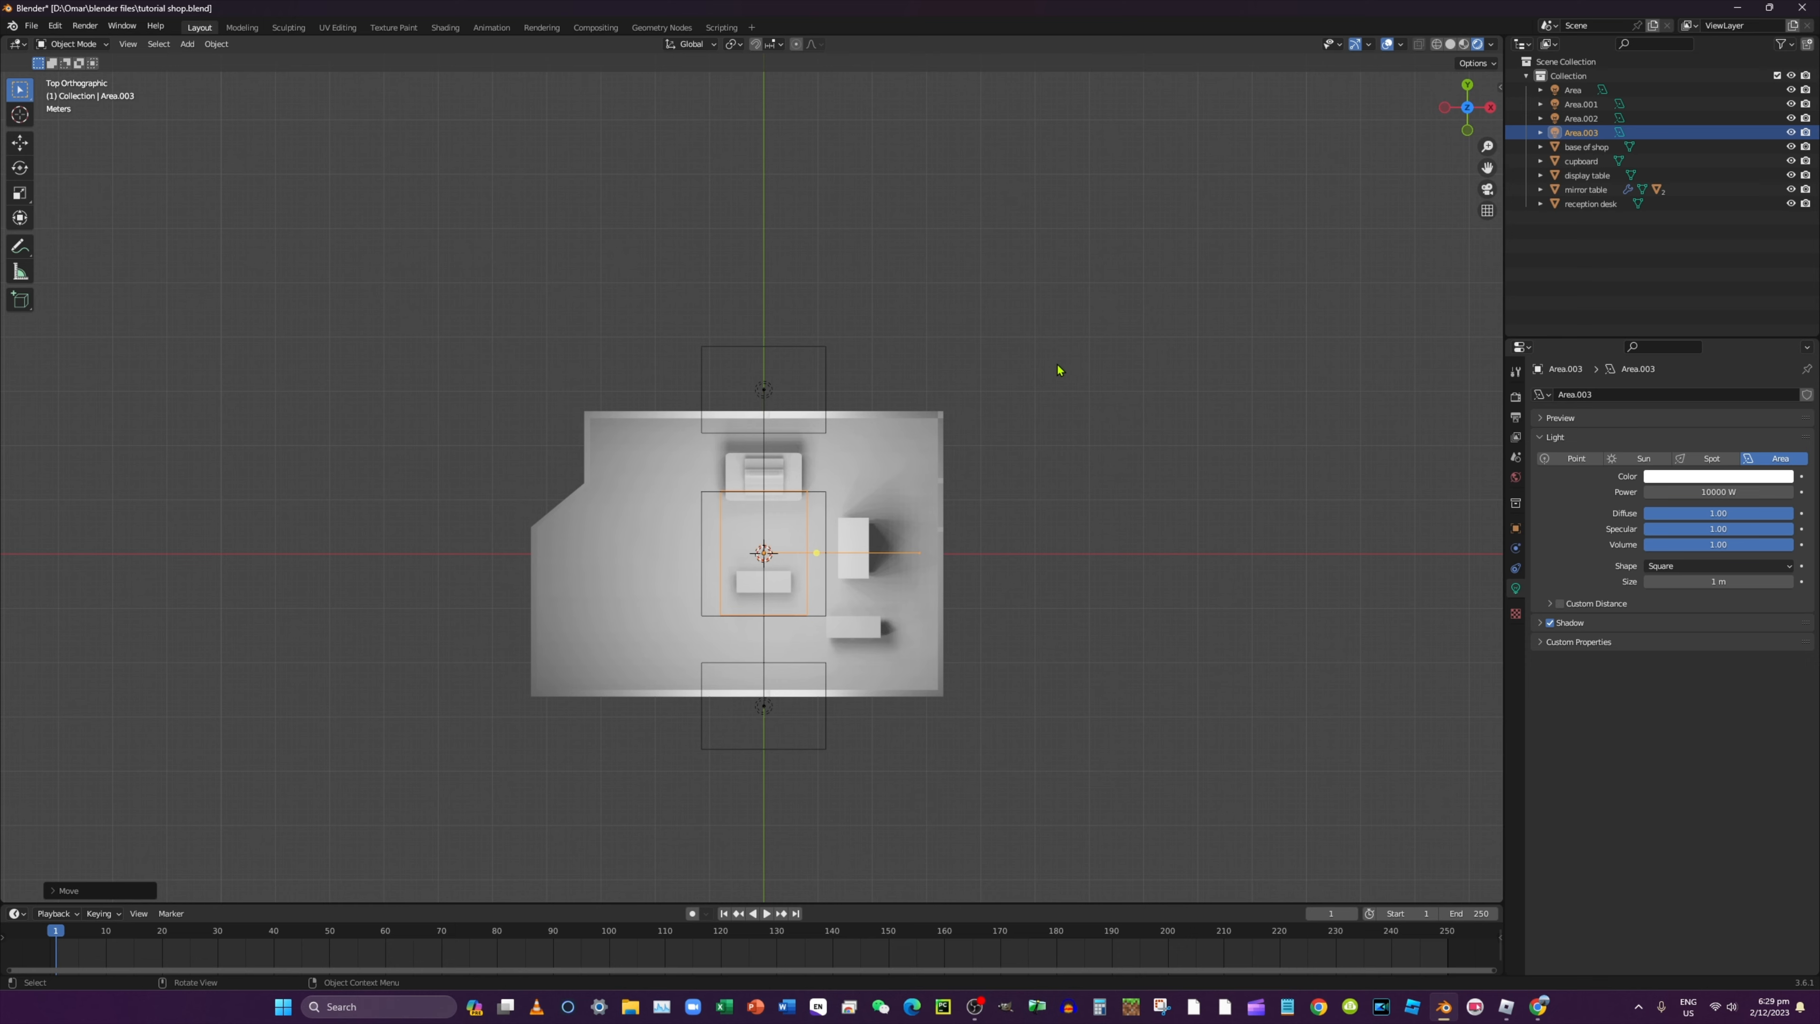
key(g)
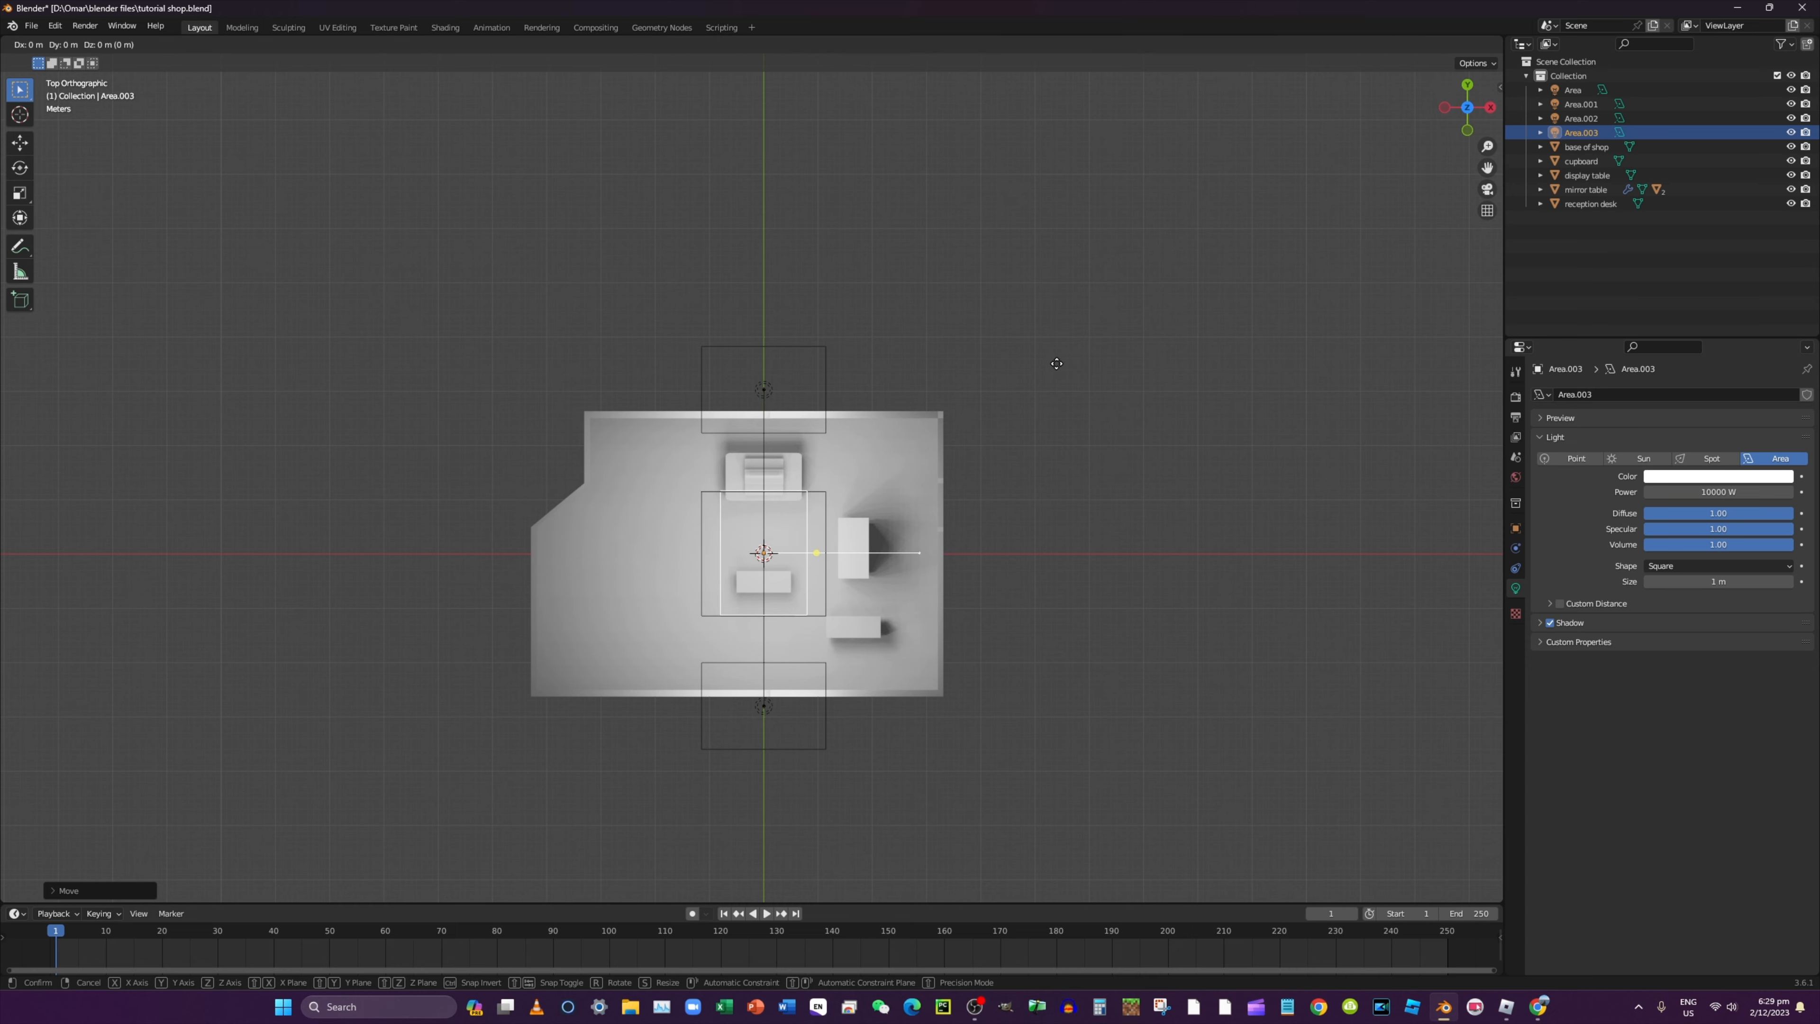
key(x)
click(871, 354)
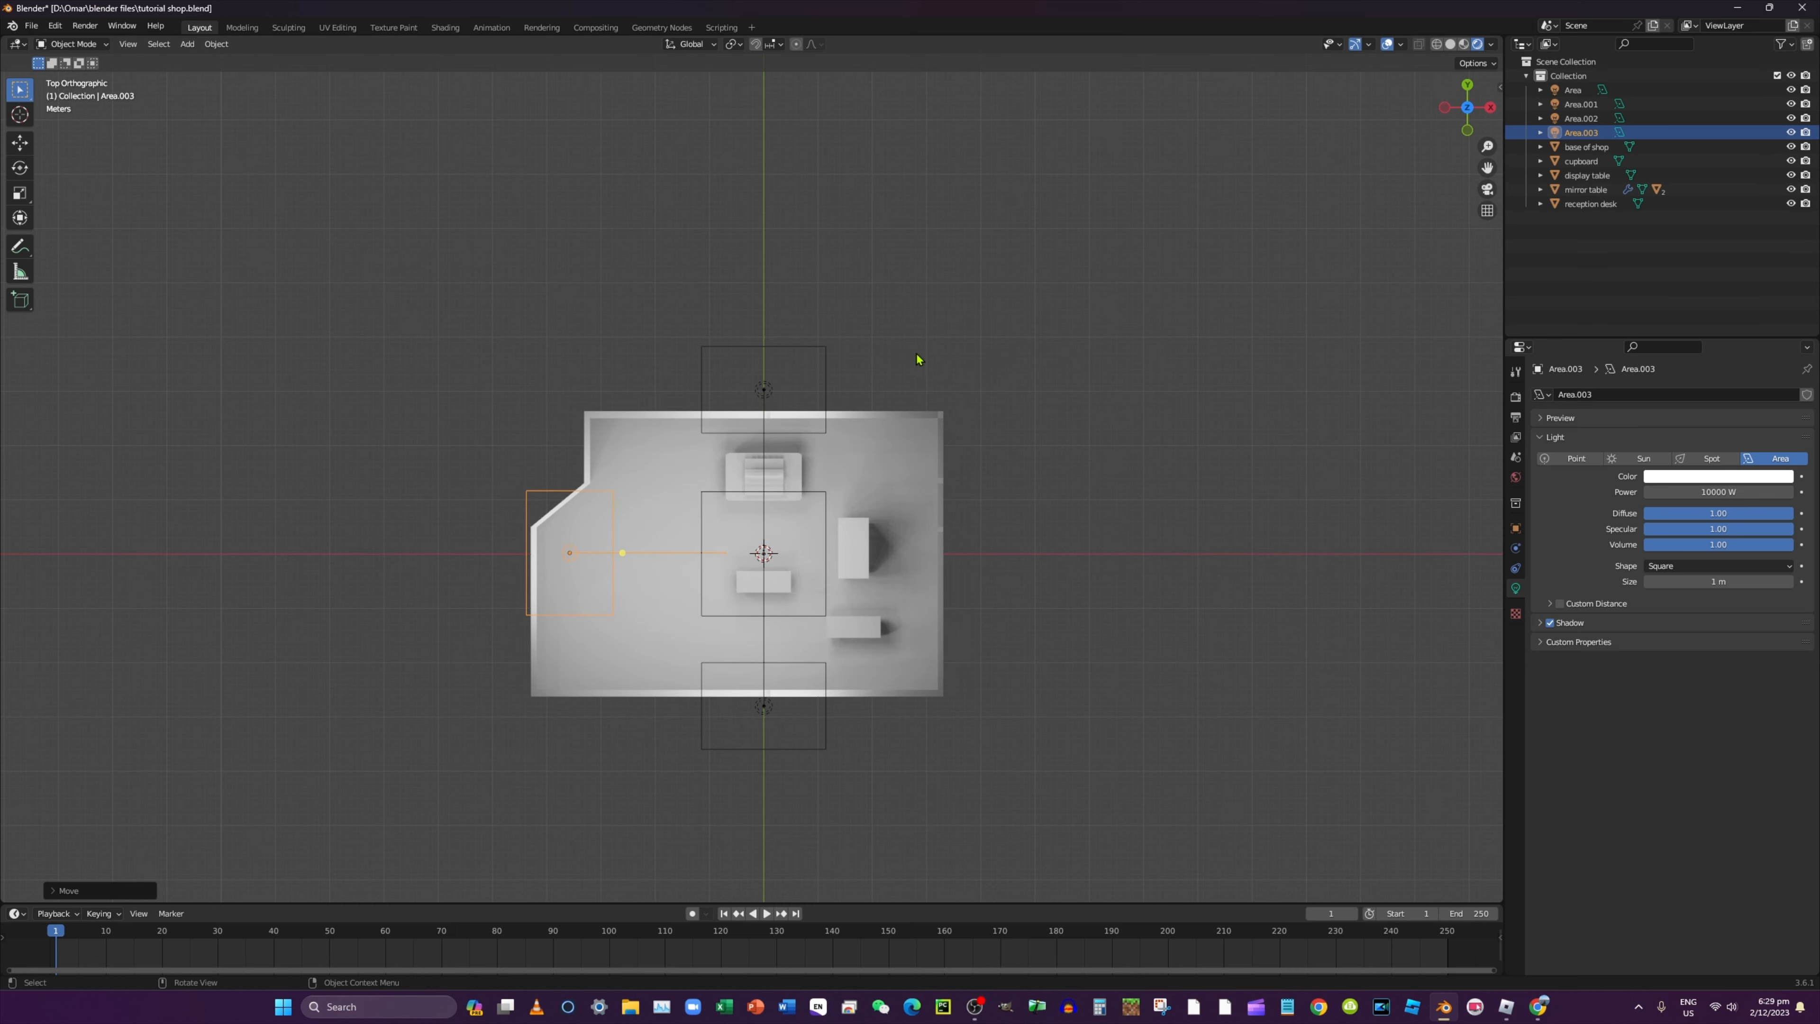
Duplicate the area light beside the cut-corner wall in place and rotate the copy by 180°
key(shift+d)
right_click(1071, 270)
text(r)
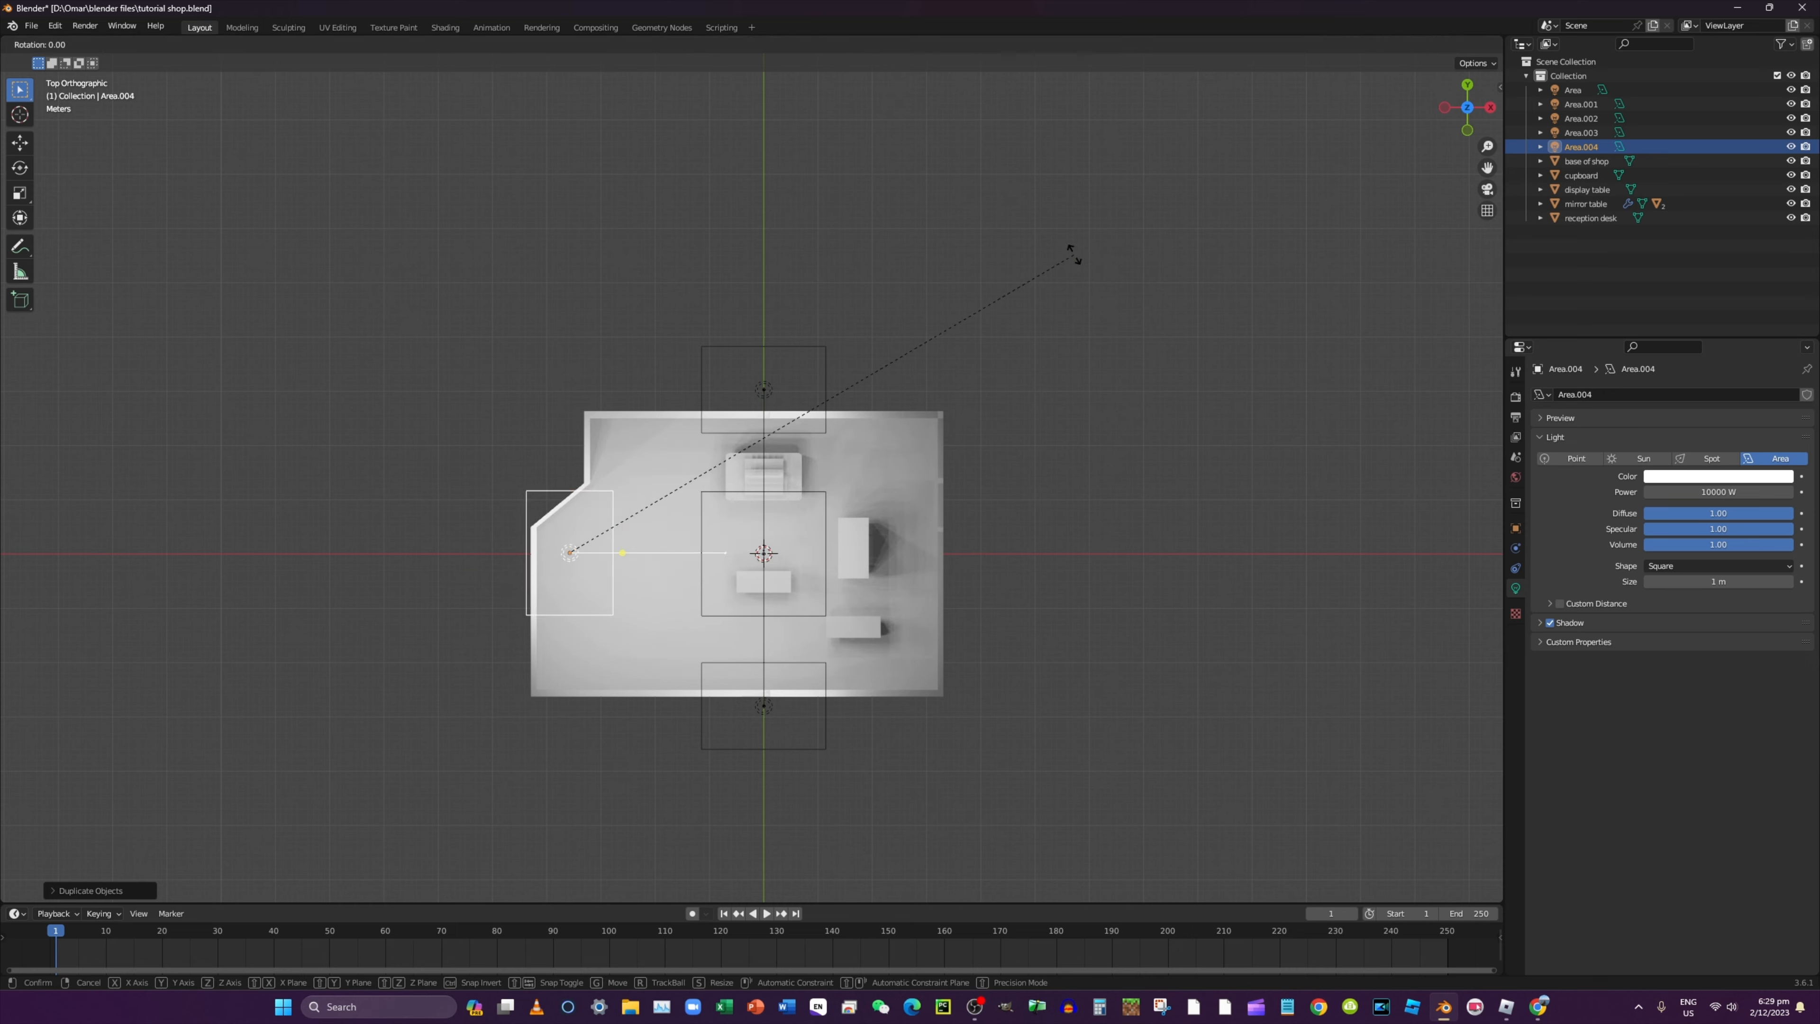
text(180)
key(Return)
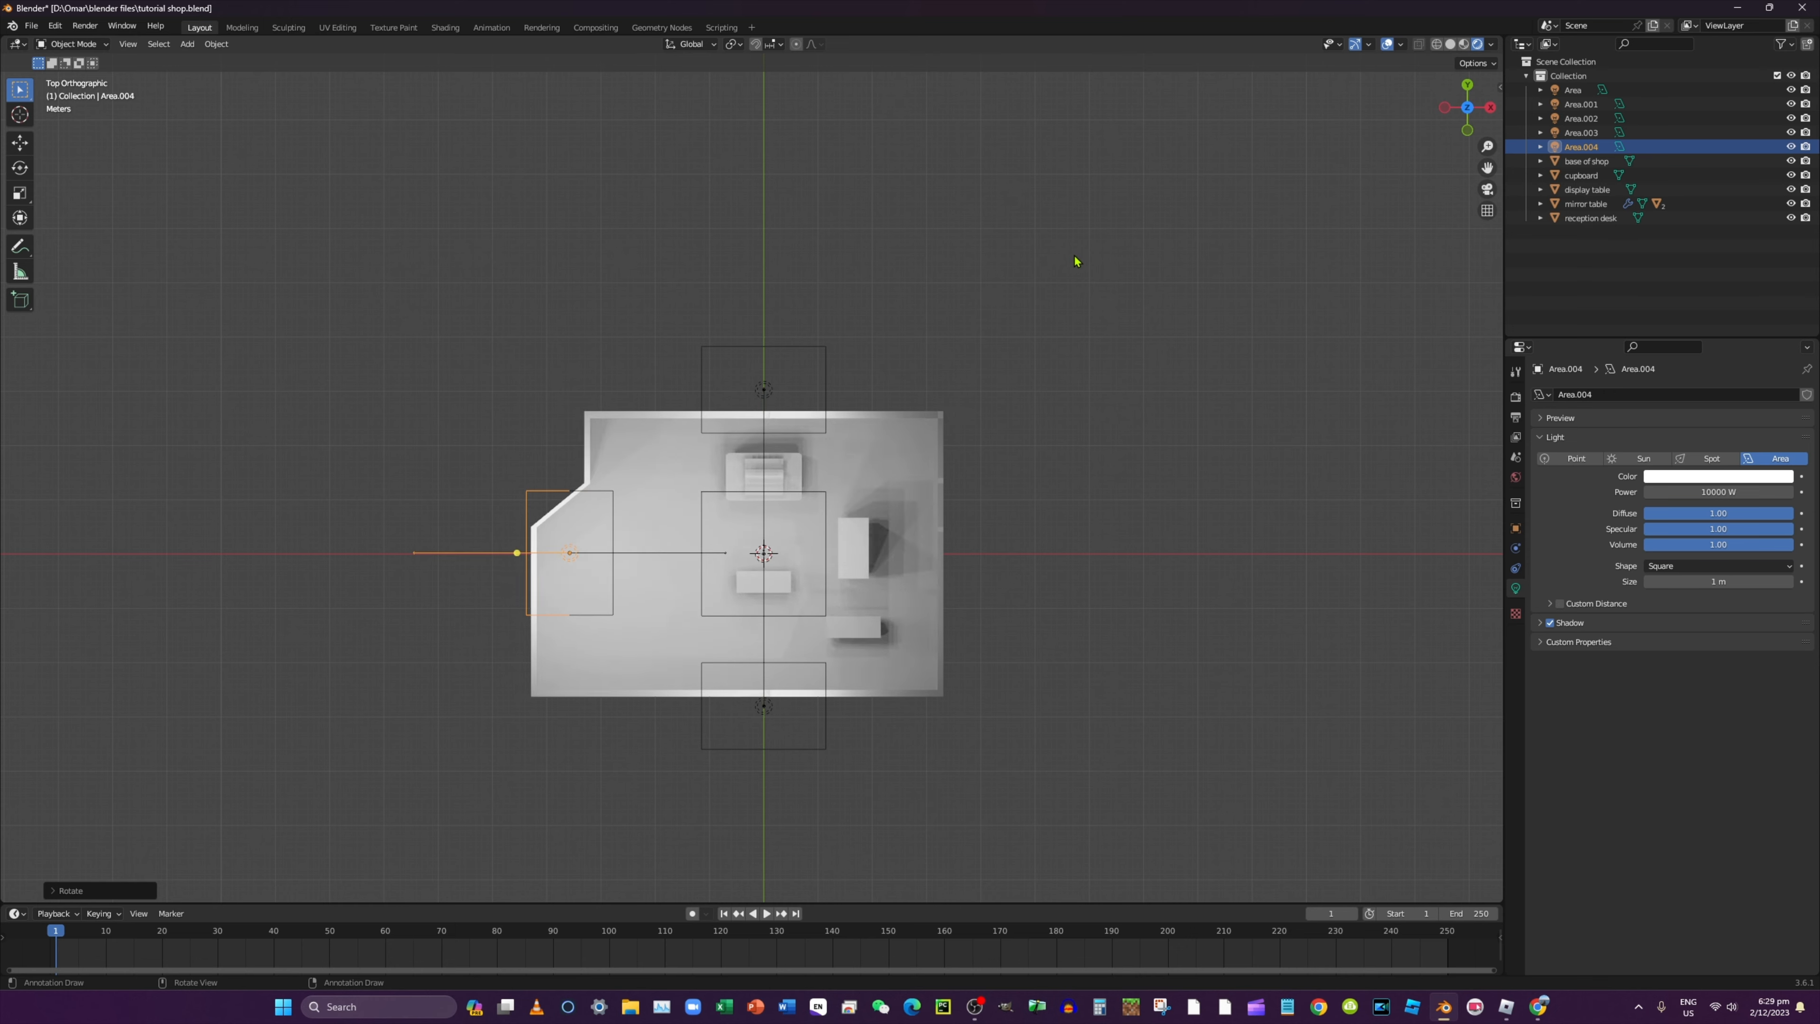
Try rotating the new light copy about Y and moving it along Y, undoing each attempt
key(y)
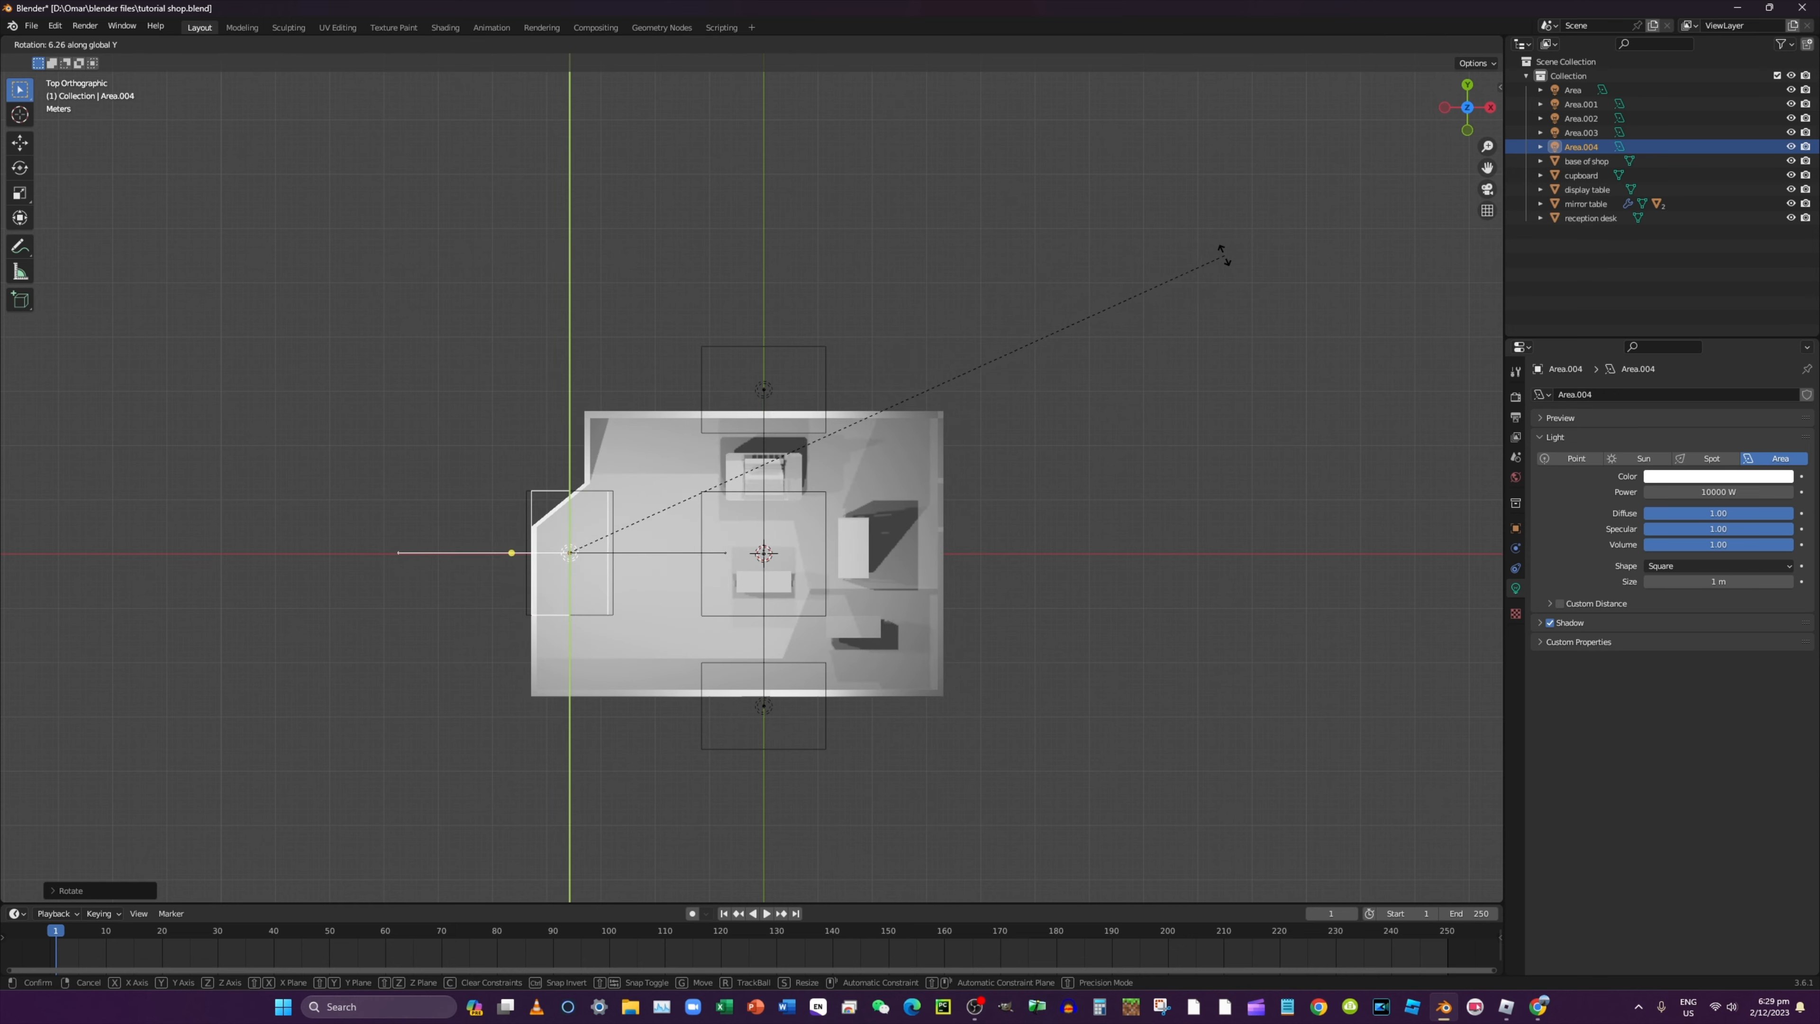
click(867, 259)
key(ctrl+z)
key(g)
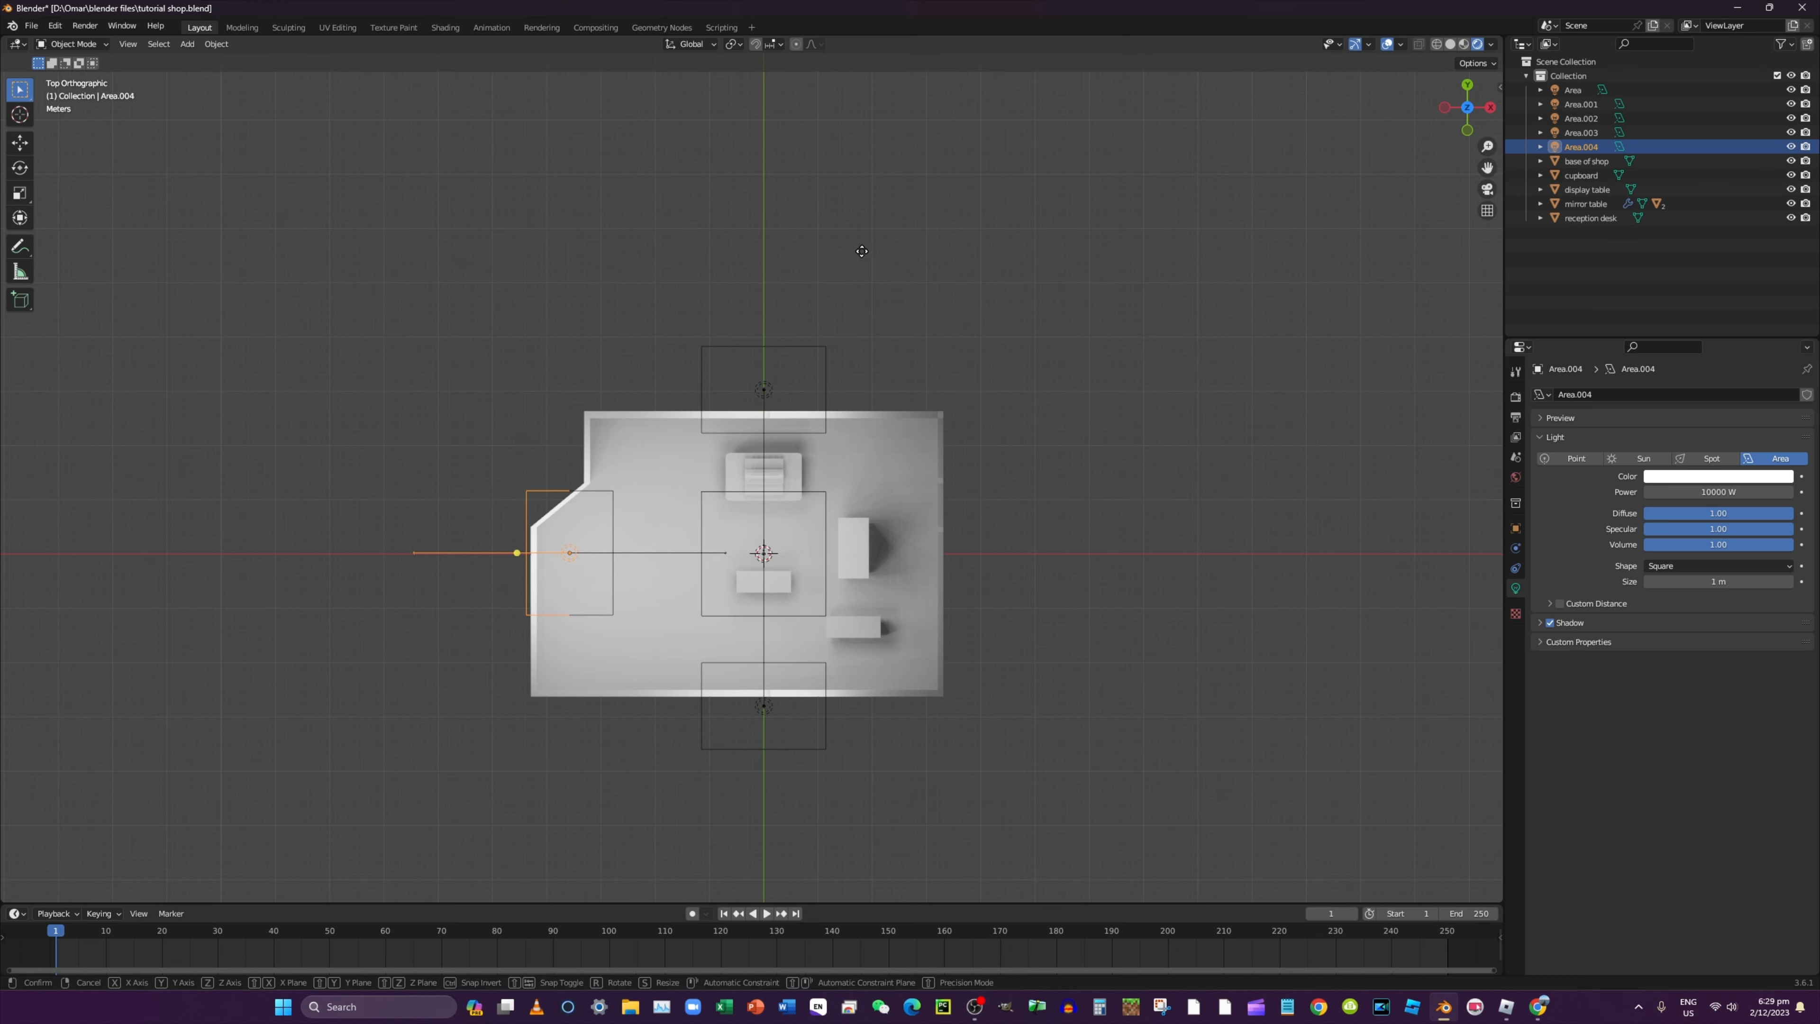
key(y)
click(1048, 127)
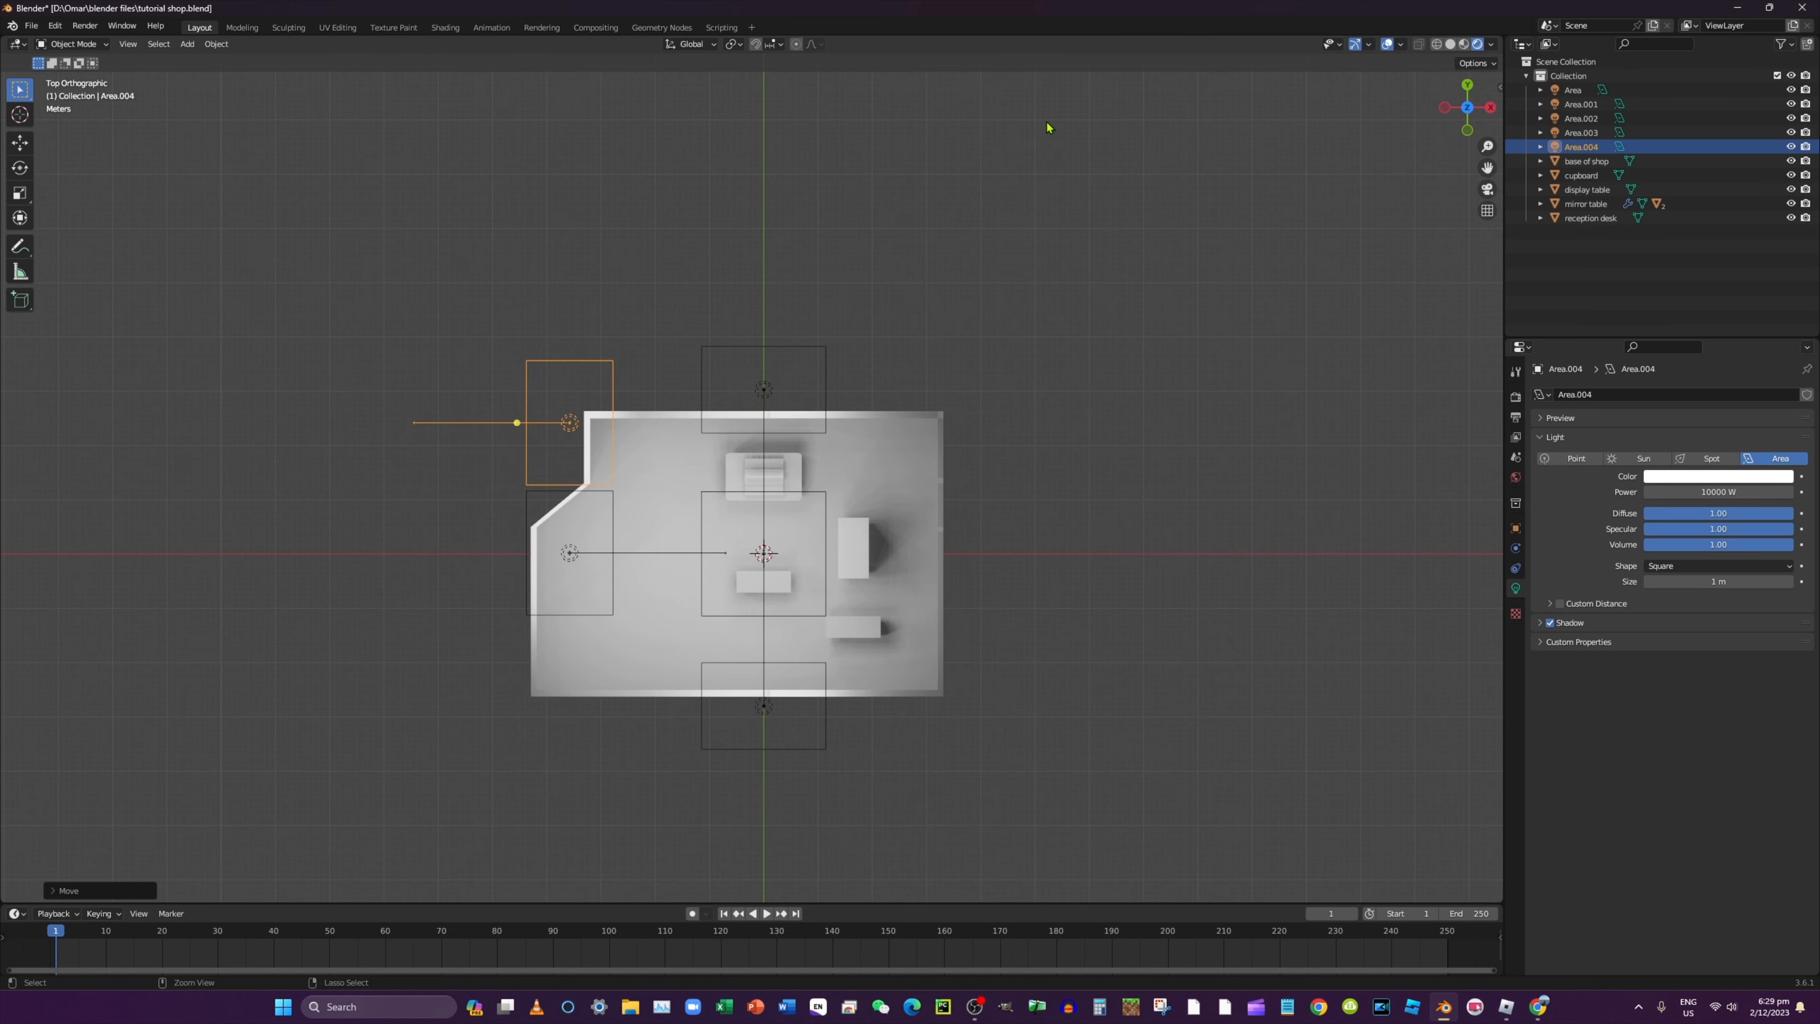
key(ctrl+z)
Move the new light copy along positive X to the wall opposite the cut corner, facing into the shop
key(g)
key(x)
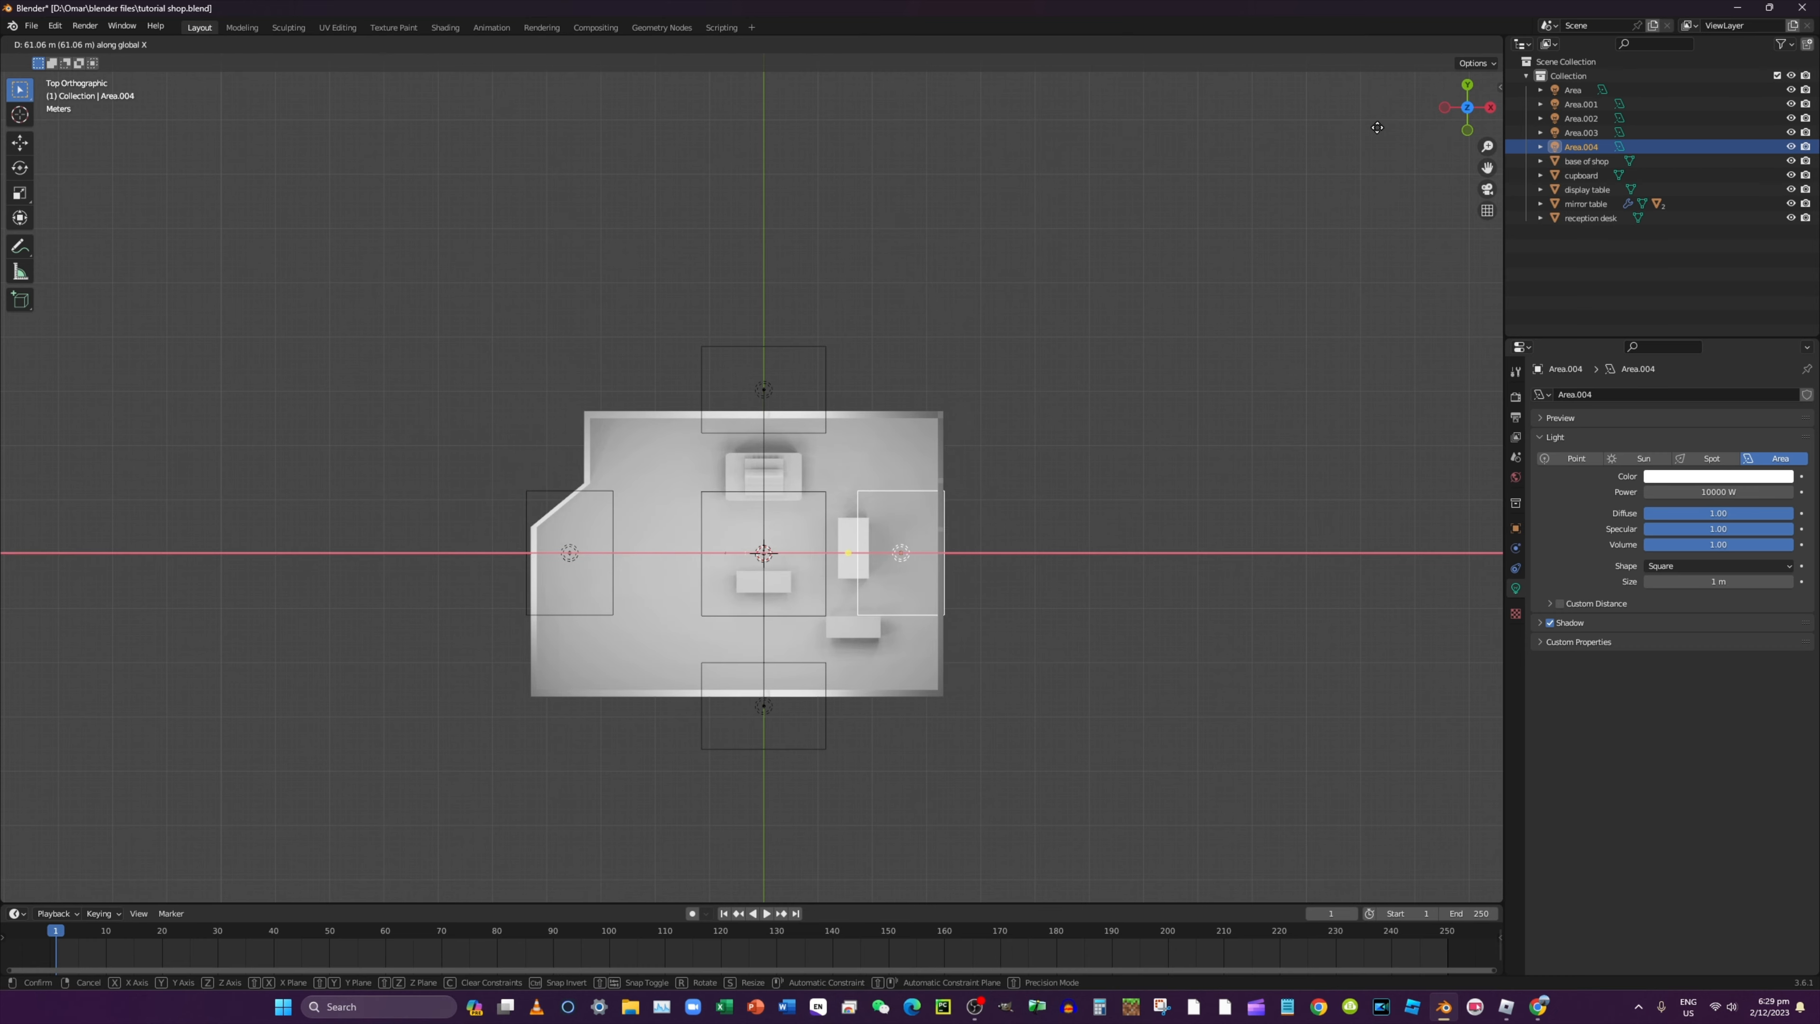
click(1407, 127)
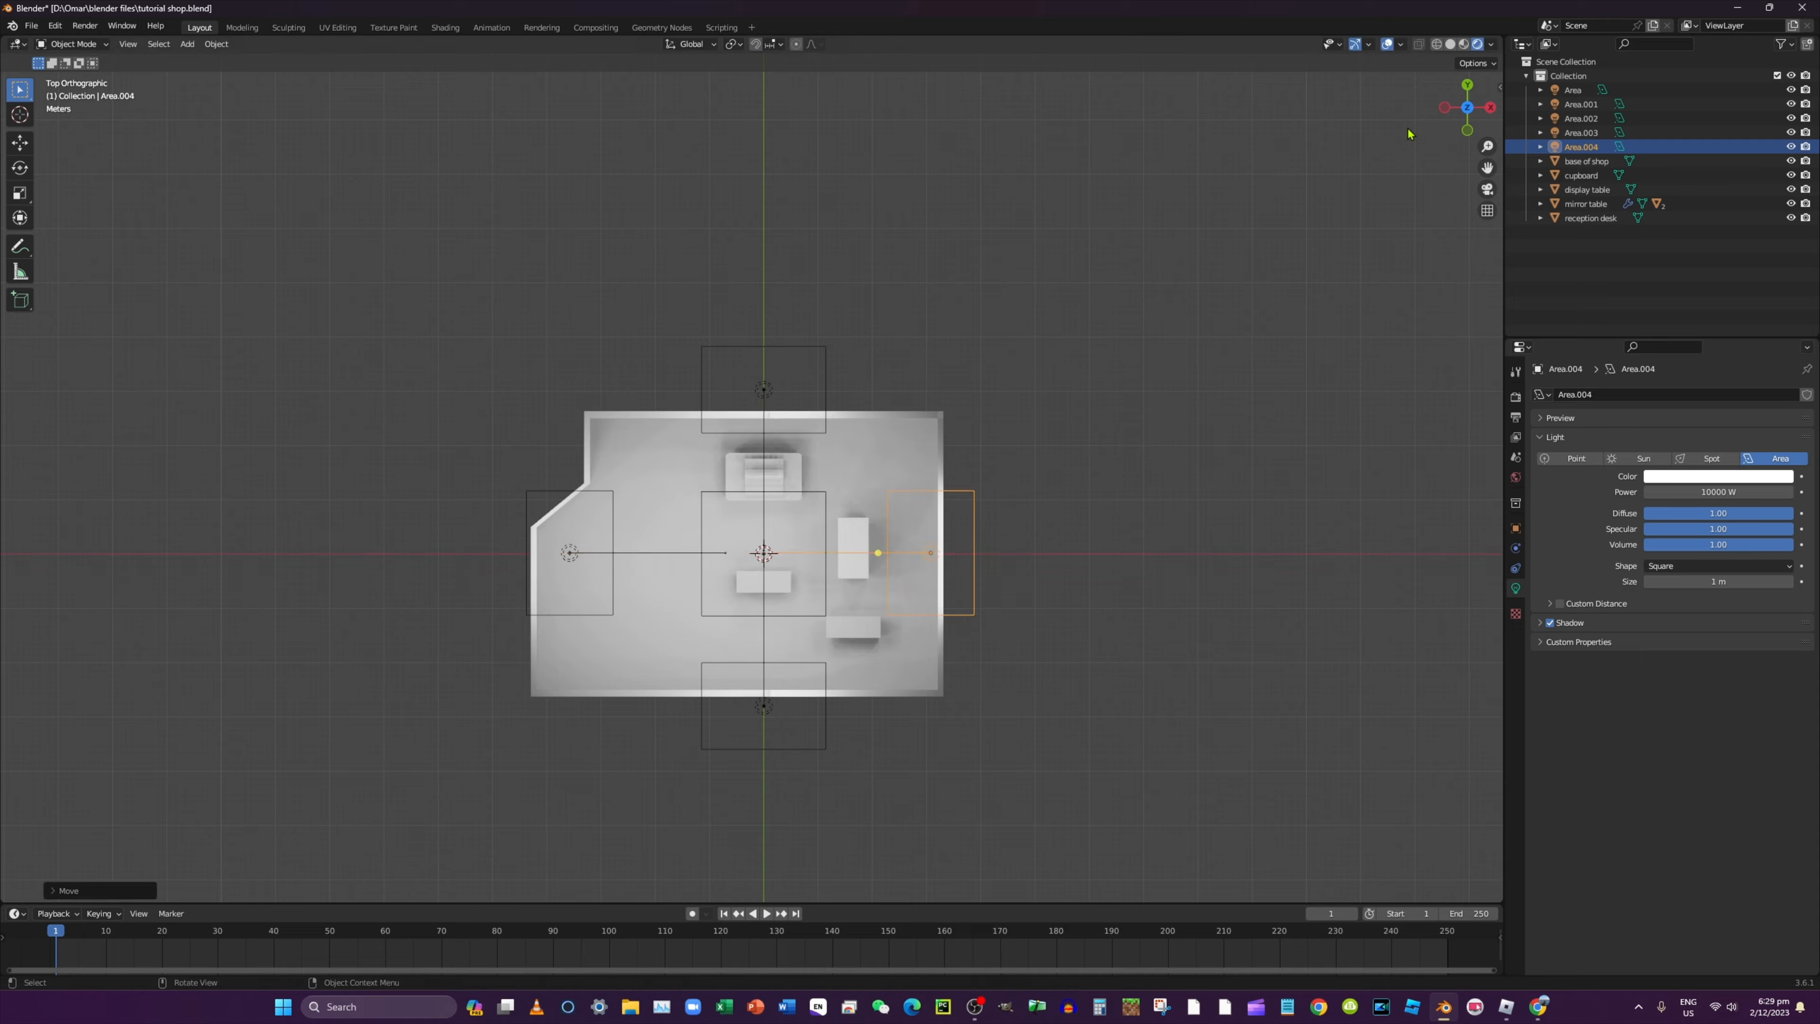
Select the mirror table's base inside the shop and give it a new material
middle_drag(1416, 125, 1293, 80)
click(1307, 186)
scroll(1307, 187, up, 5)
drag(1488, 169, 1472, 72)
middle_drag(1261, 179, 1084, 441)
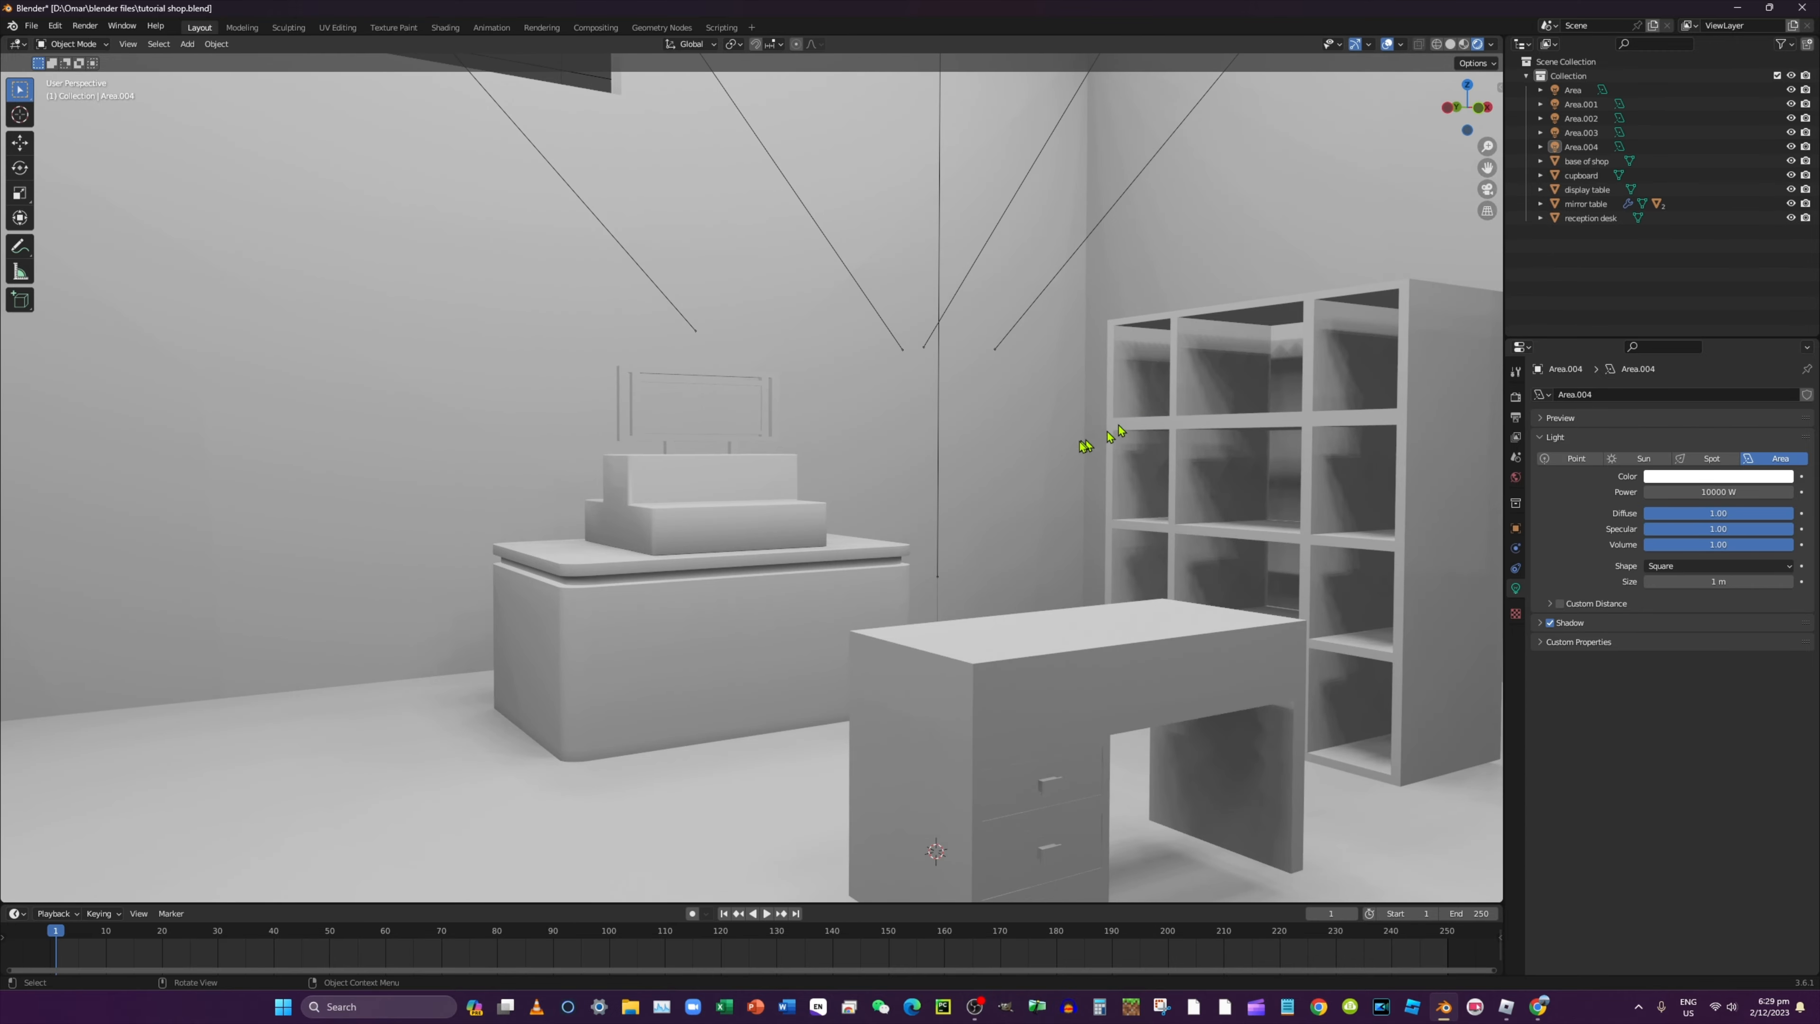
click(709, 524)
middle_drag(695, 523, 830, 534)
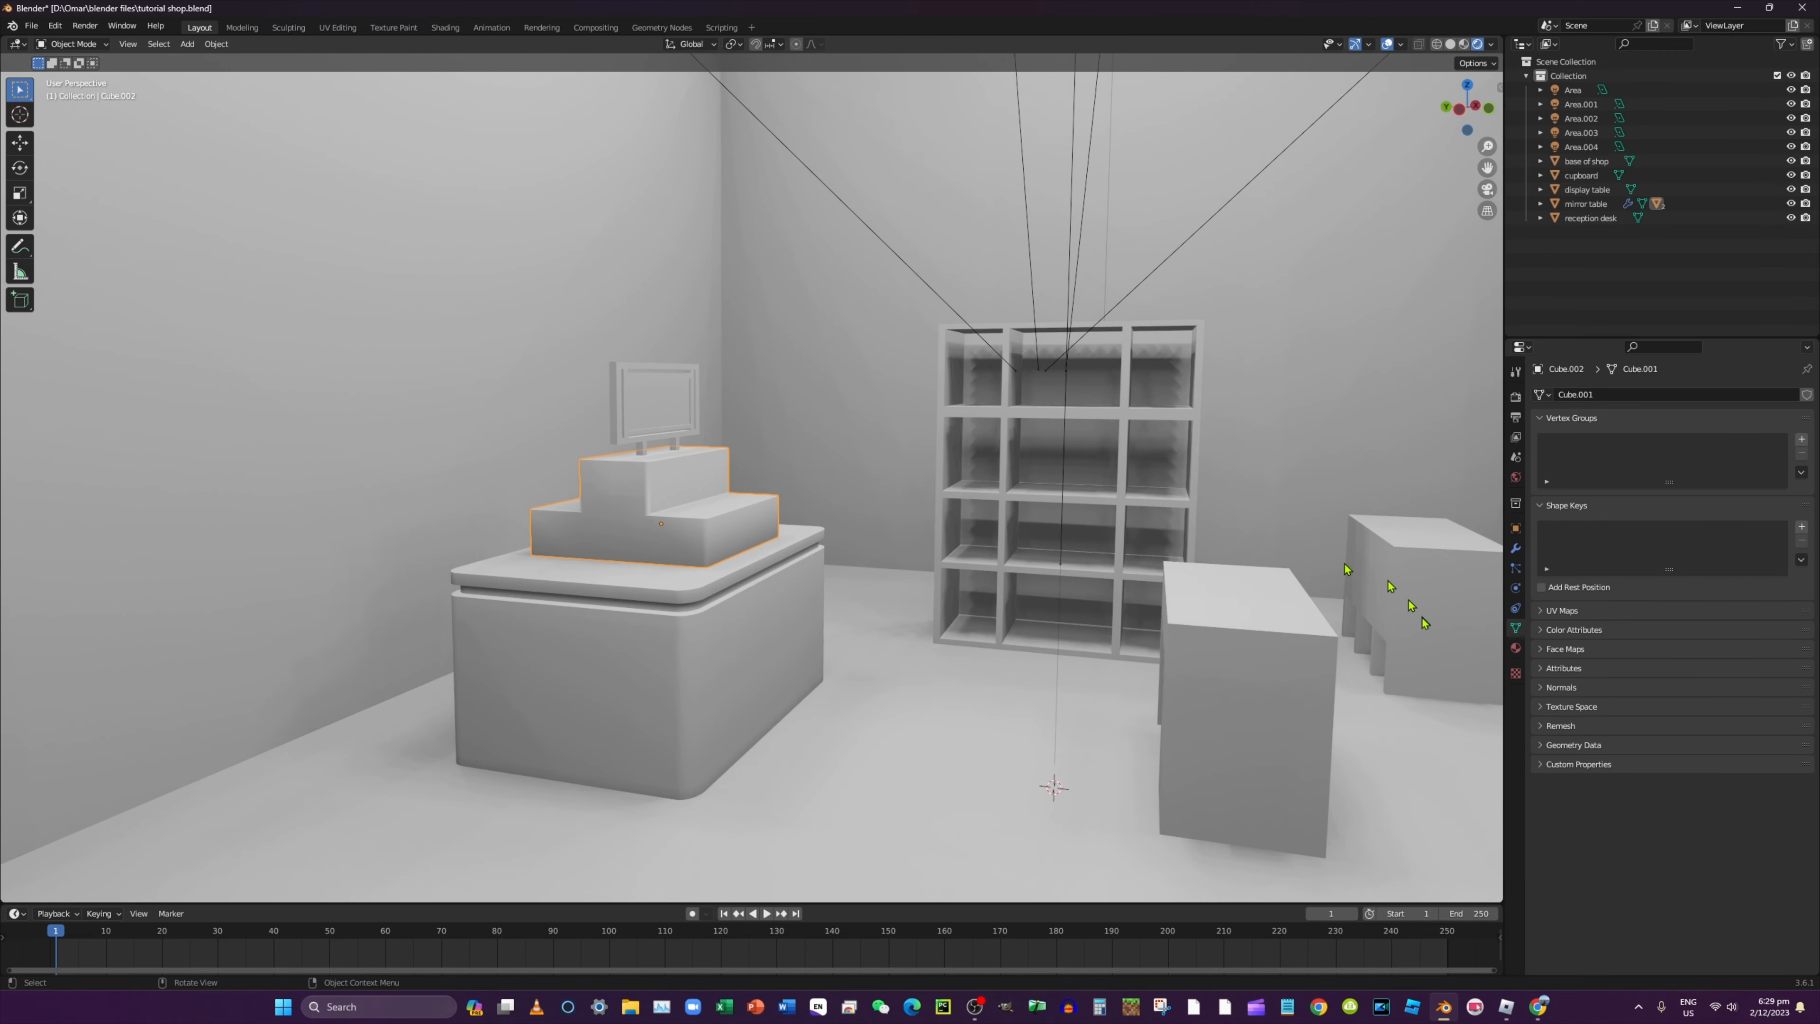
click(716, 611)
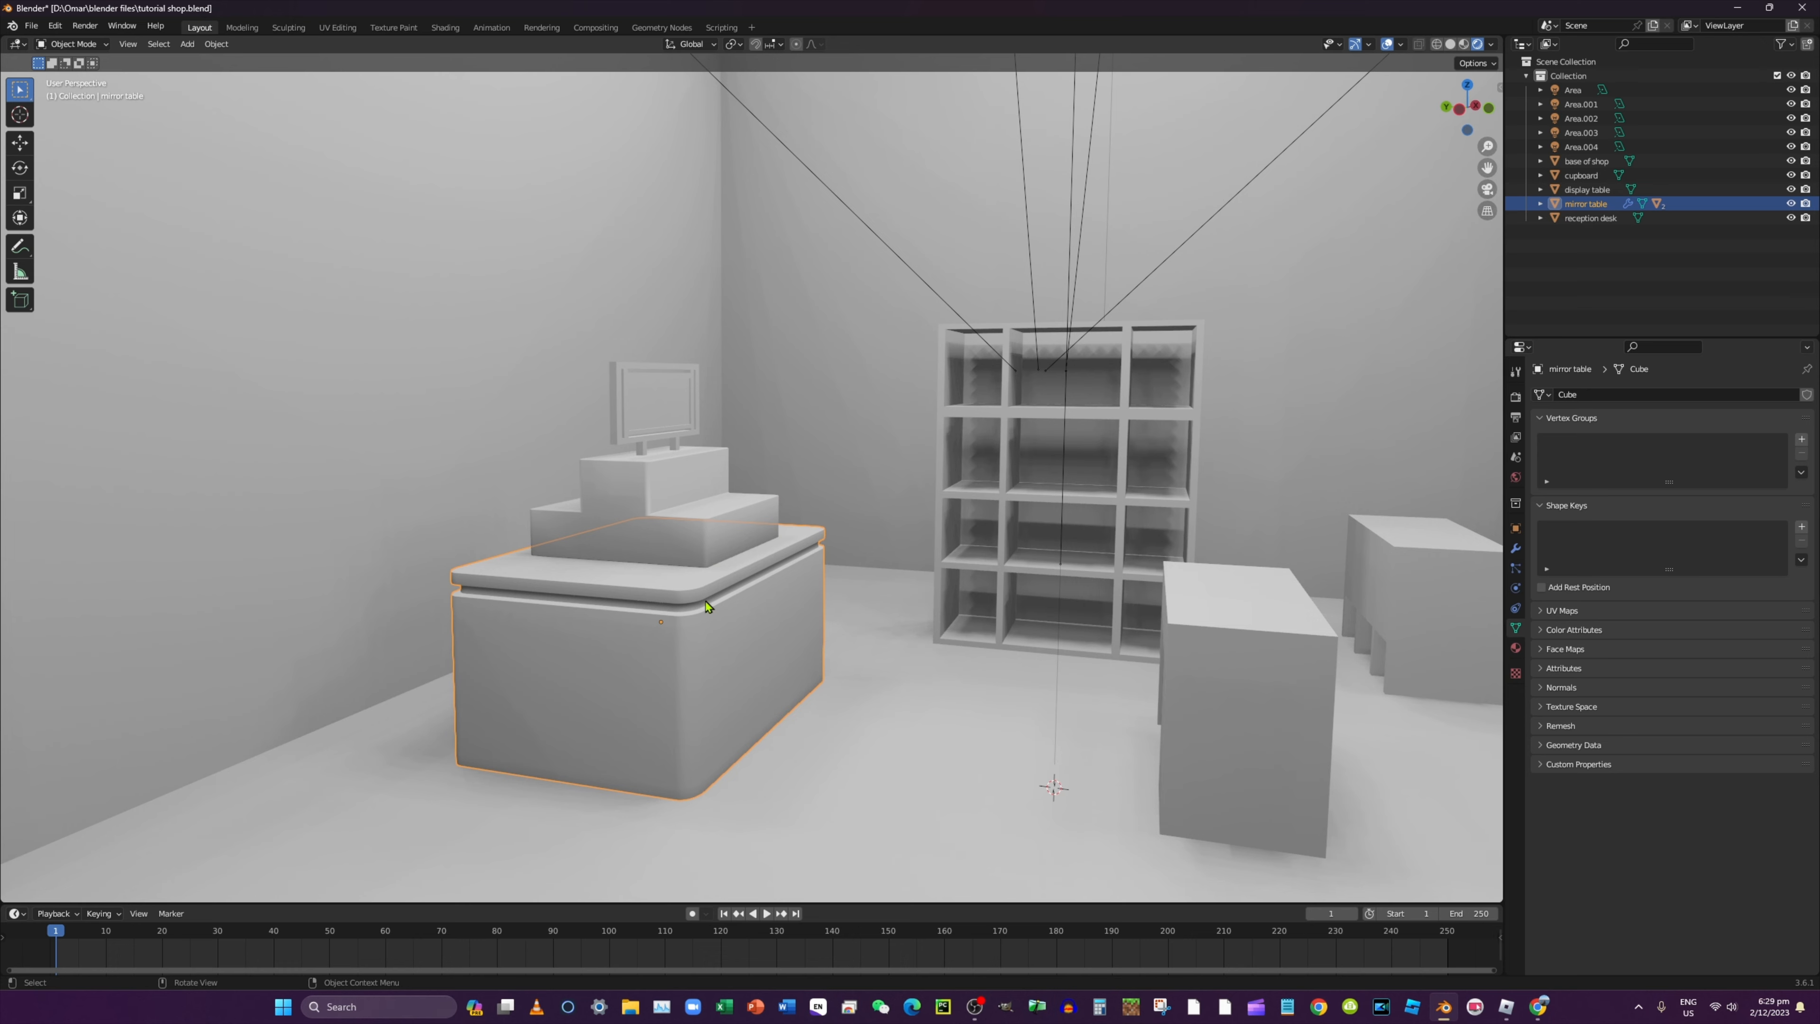
click(1516, 650)
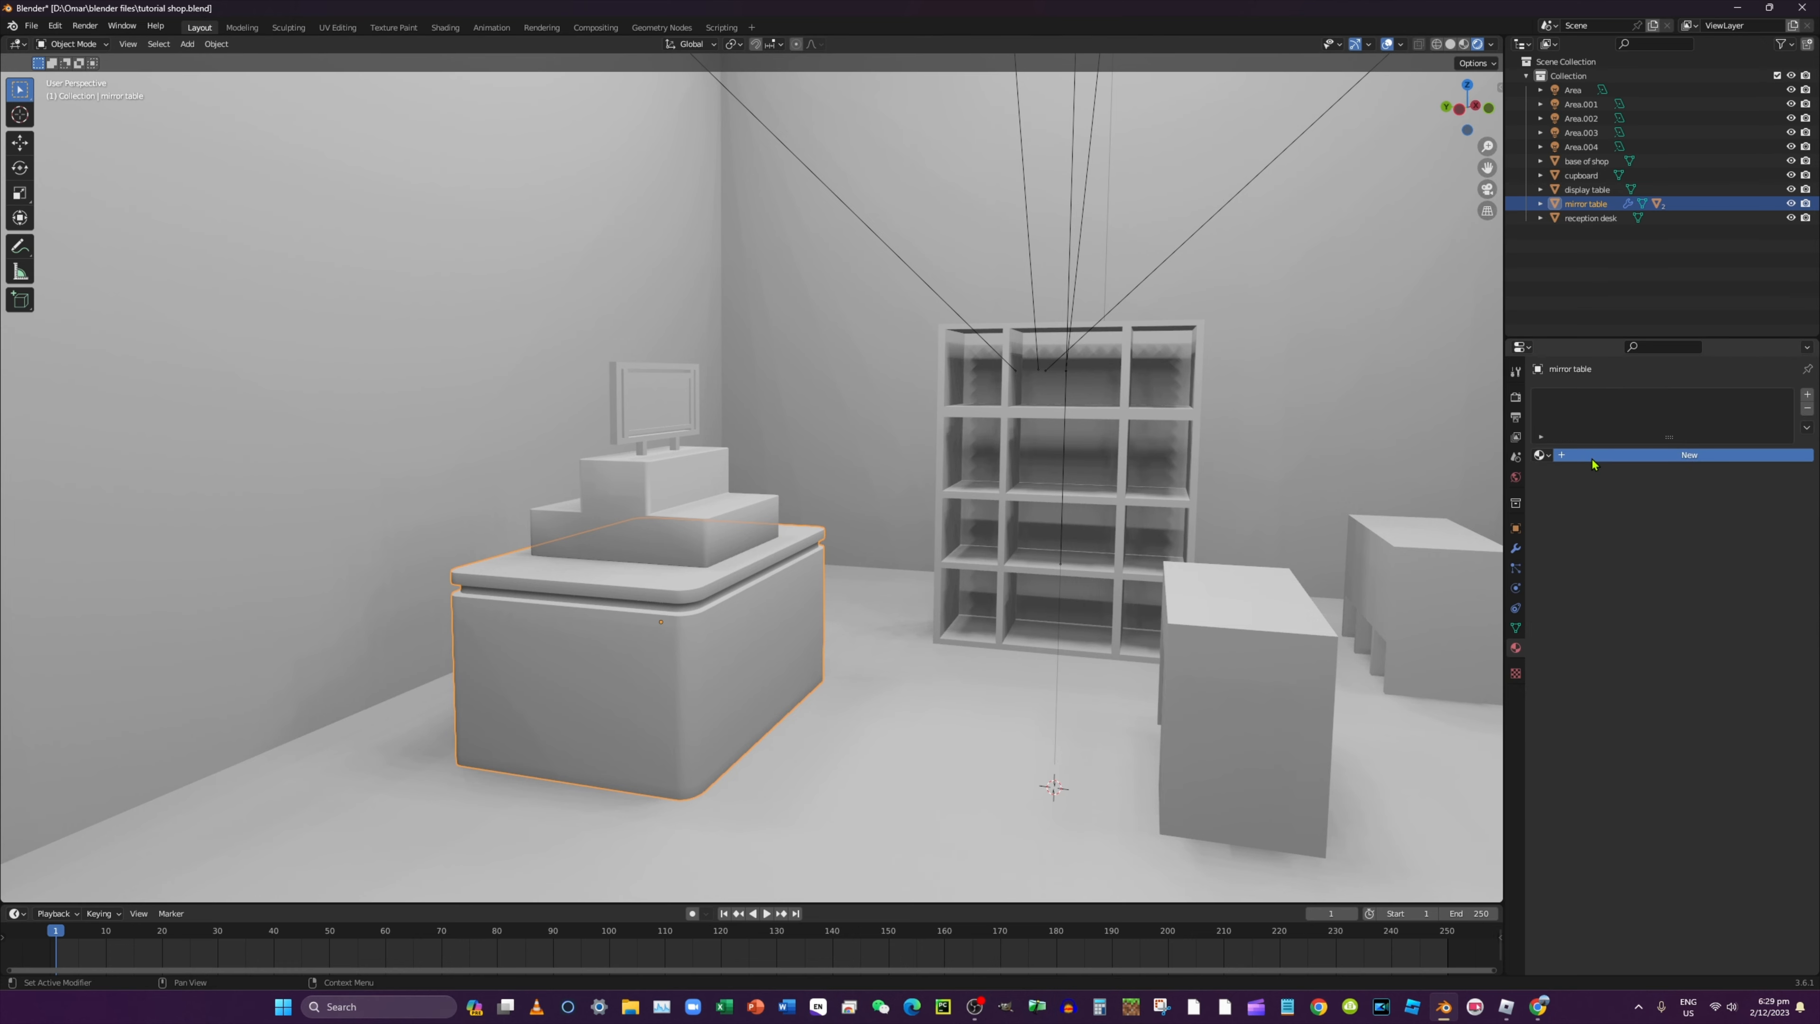
double_click(1592, 460)
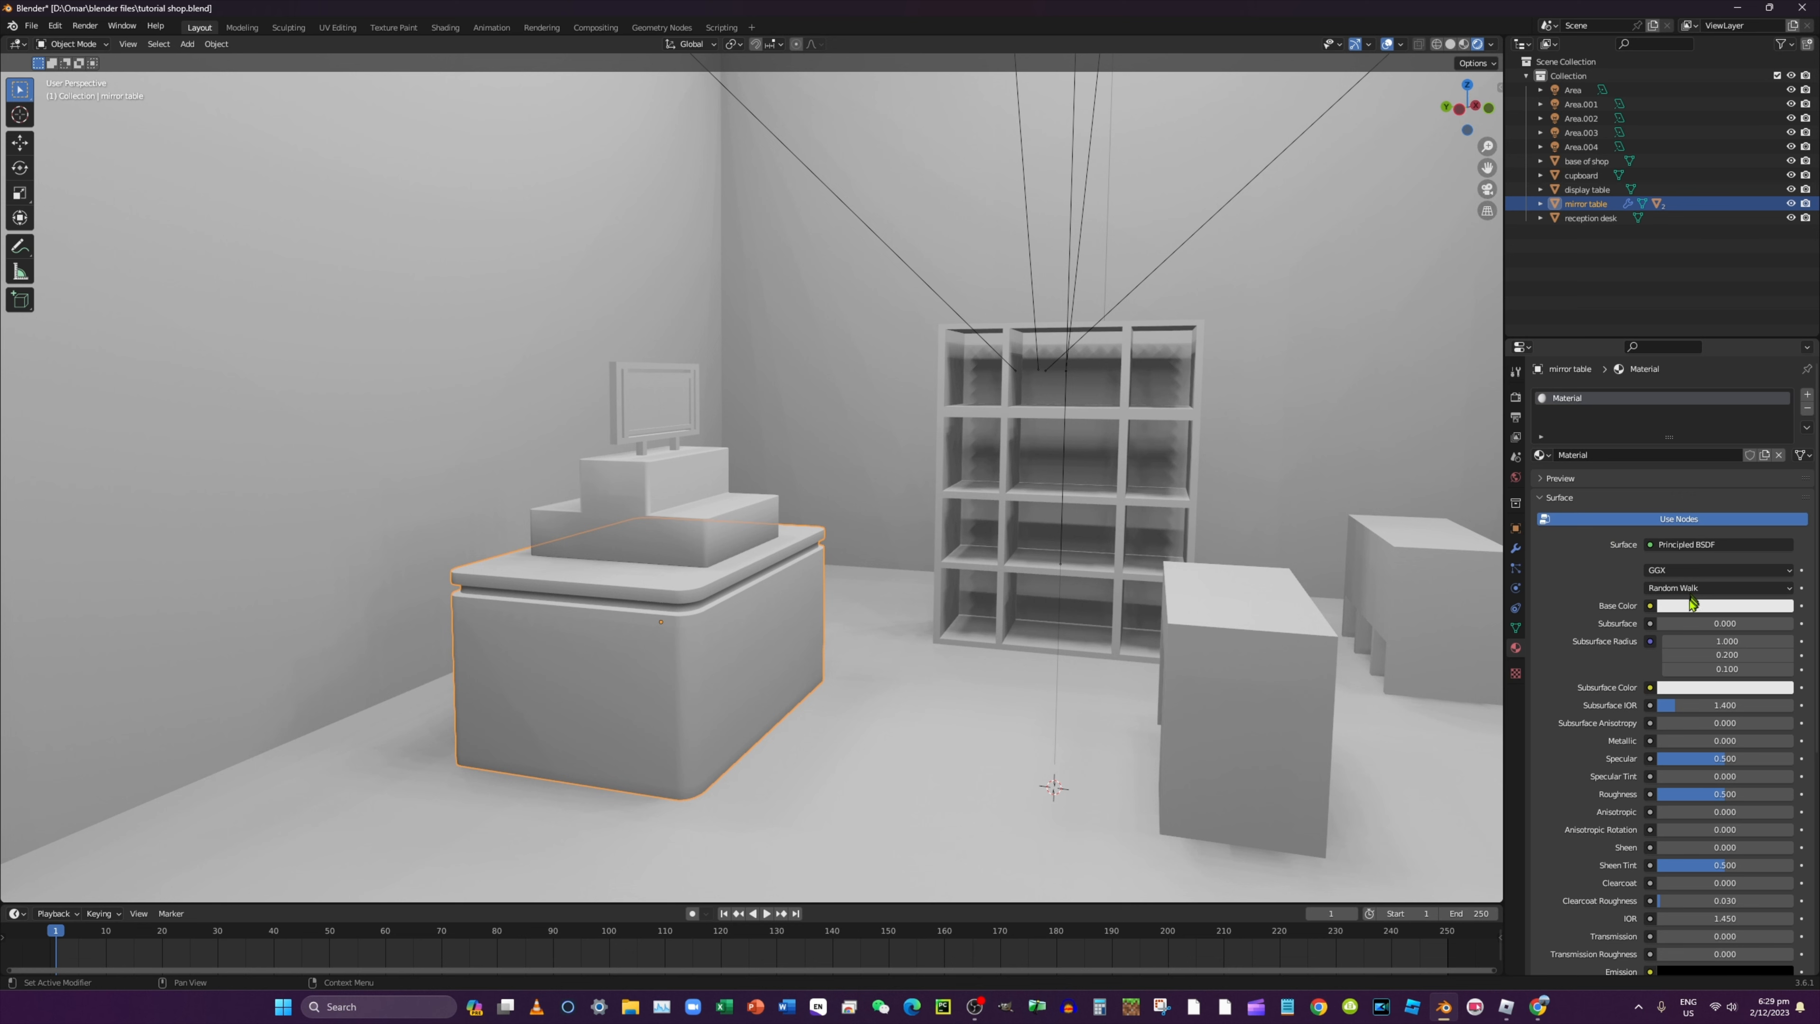
Save the file and change the base color of the mirror table's material to dark green
click(32, 25)
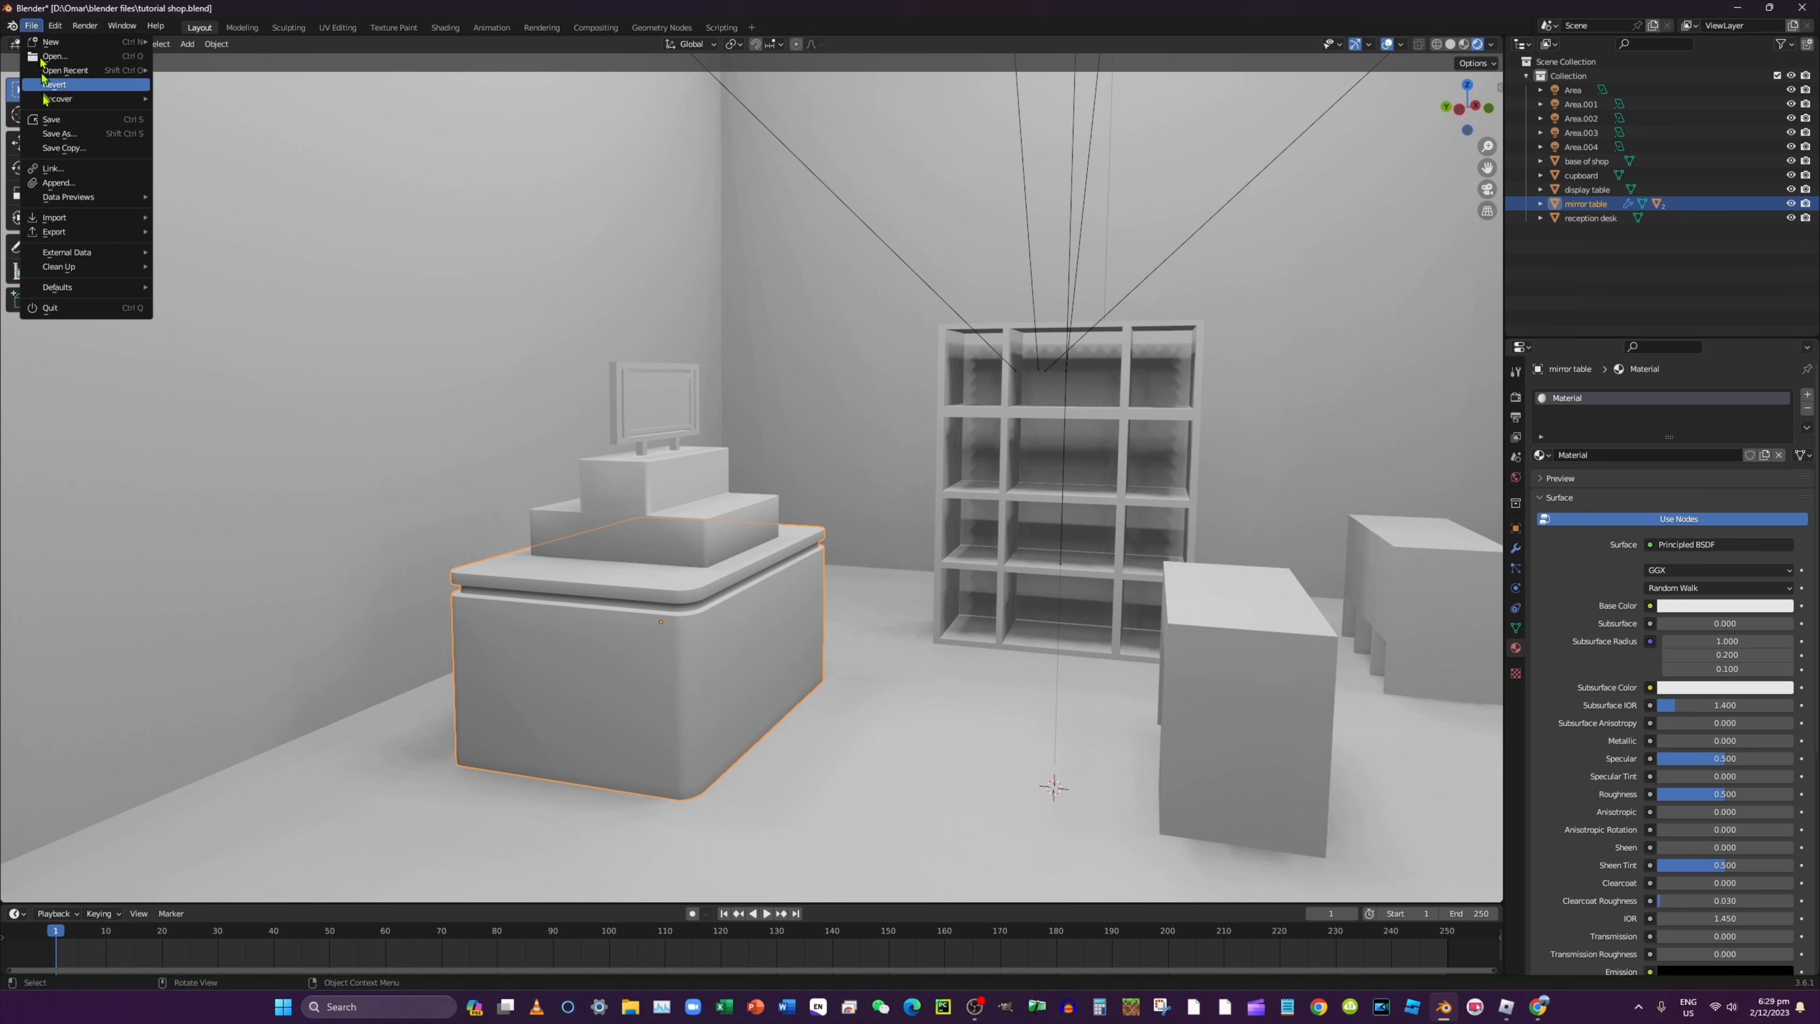
click(57, 133)
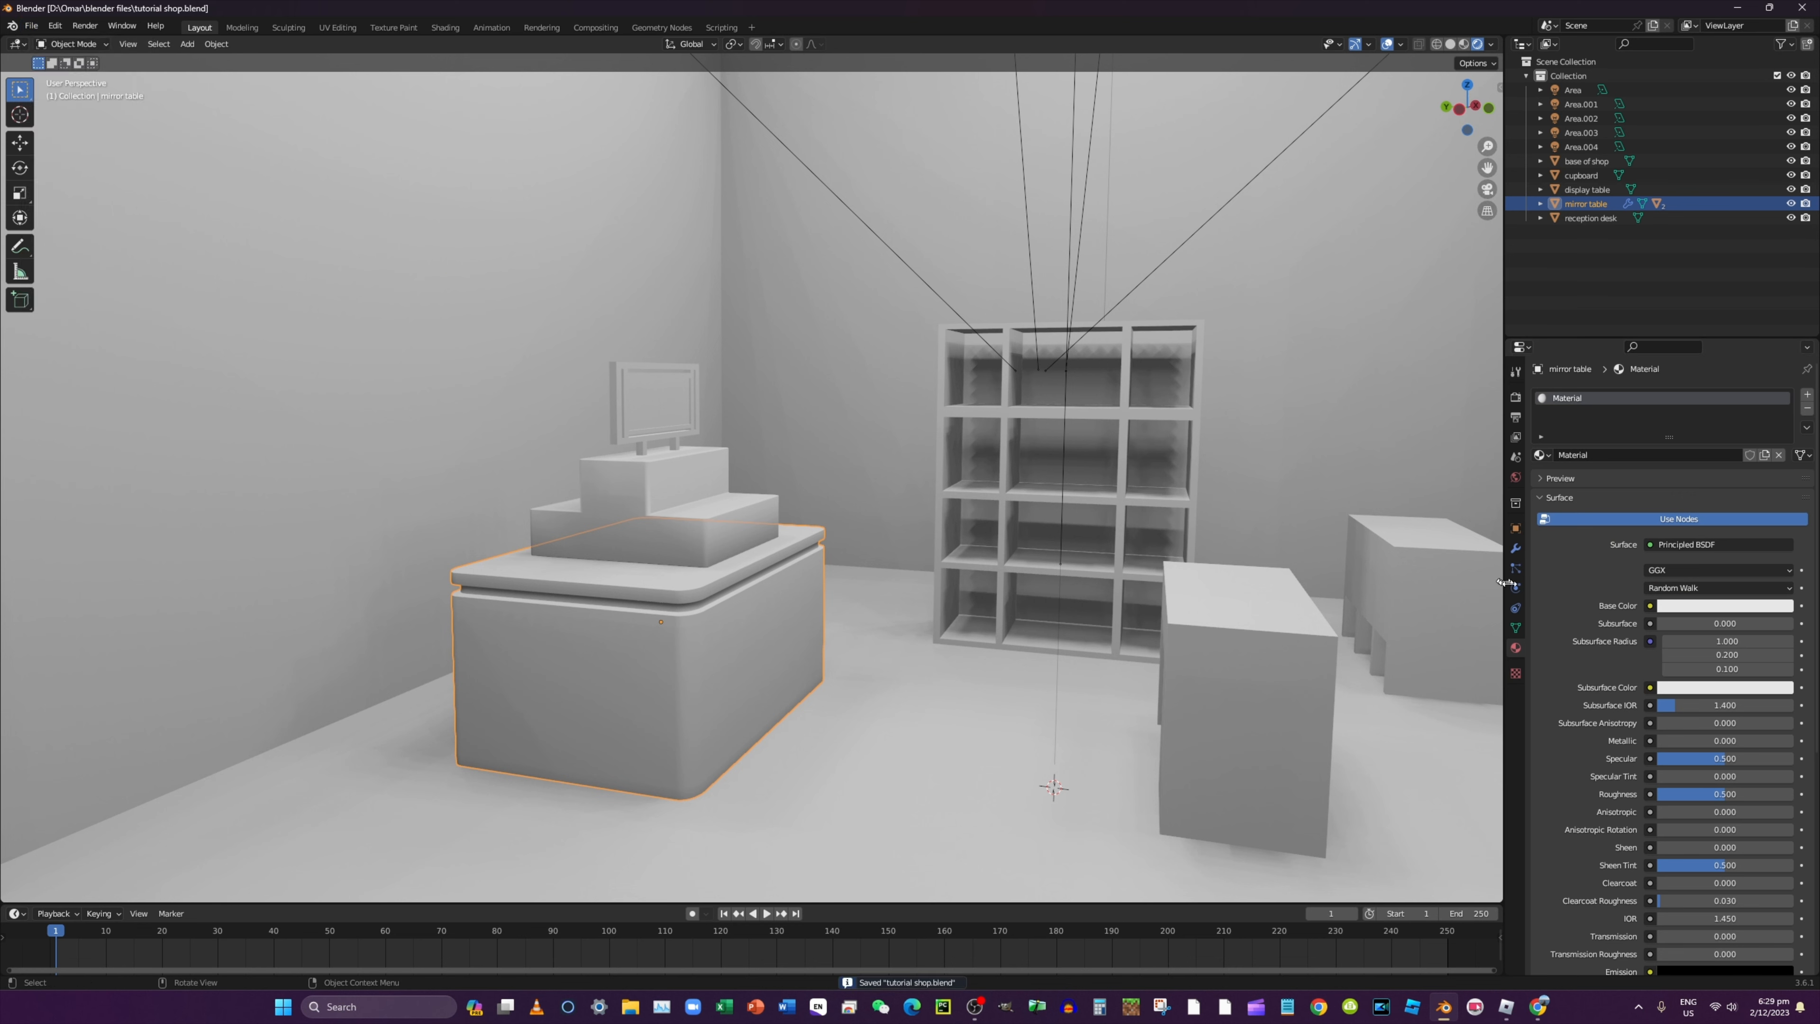
click(1700, 606)
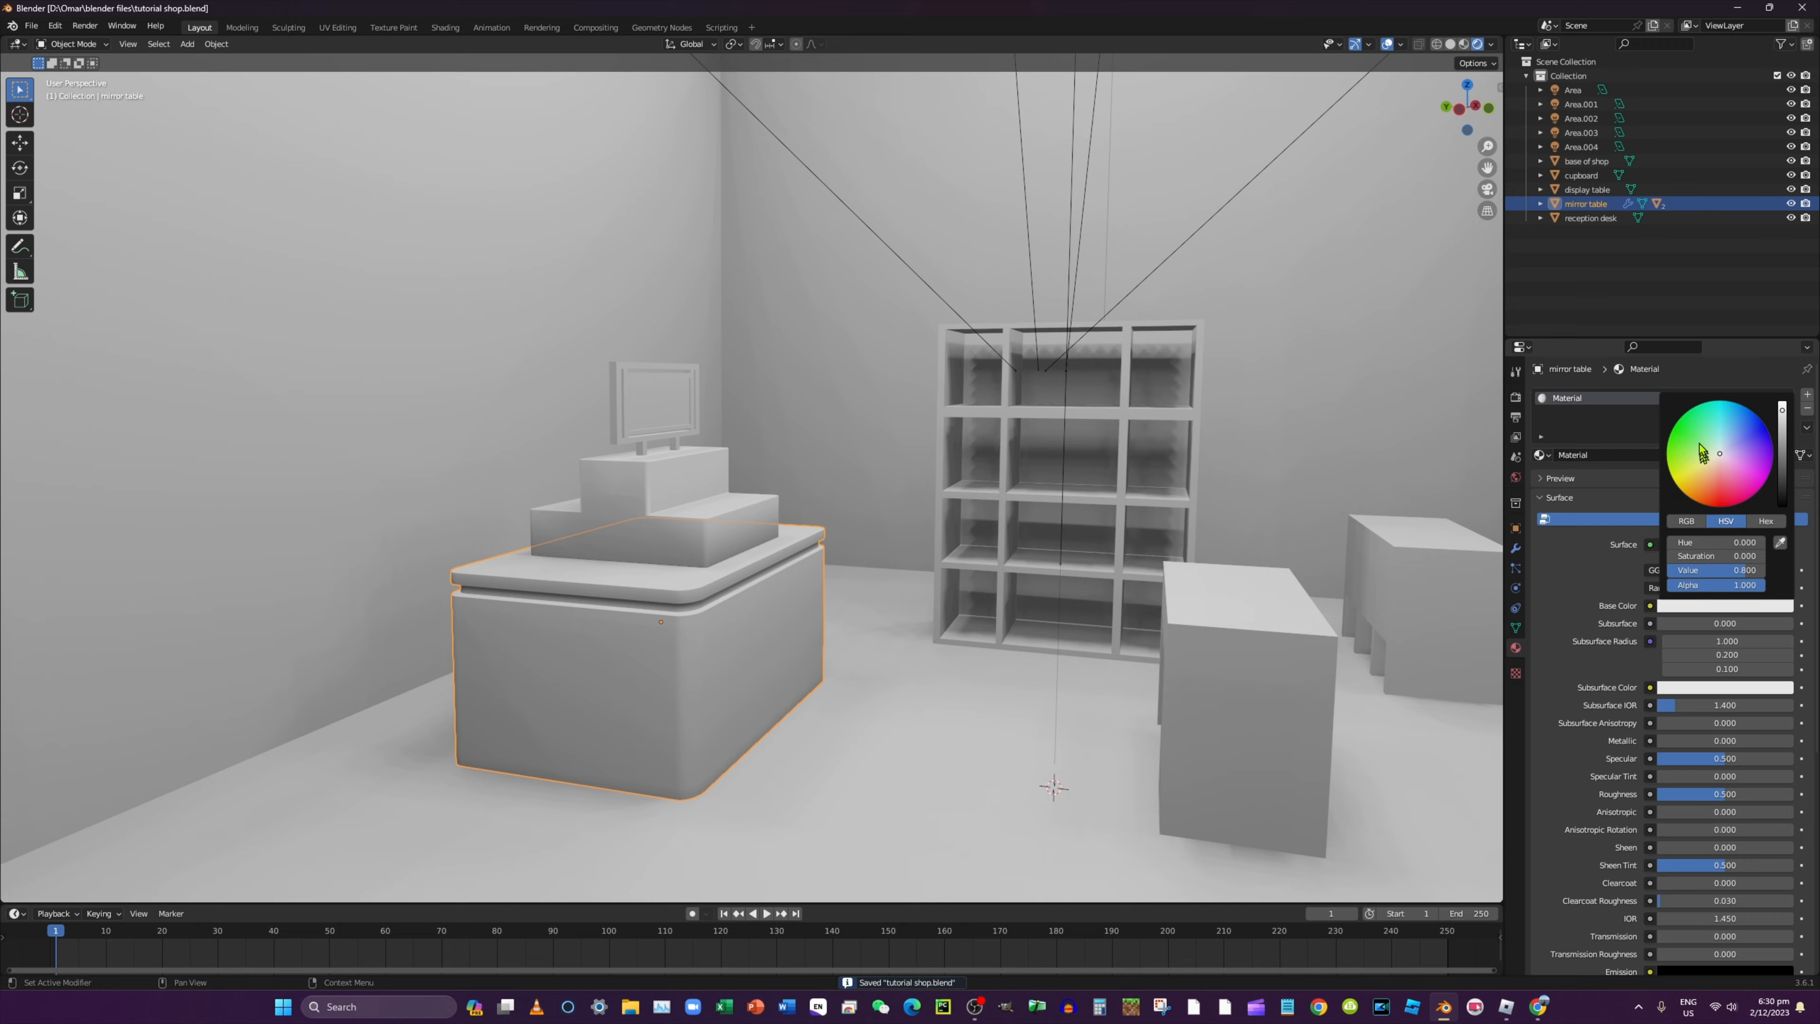
mouse_move(1702, 452)
mouse_down()
mouse_move(1712, 433)
mouse_move(1696, 435)
mouse_up()
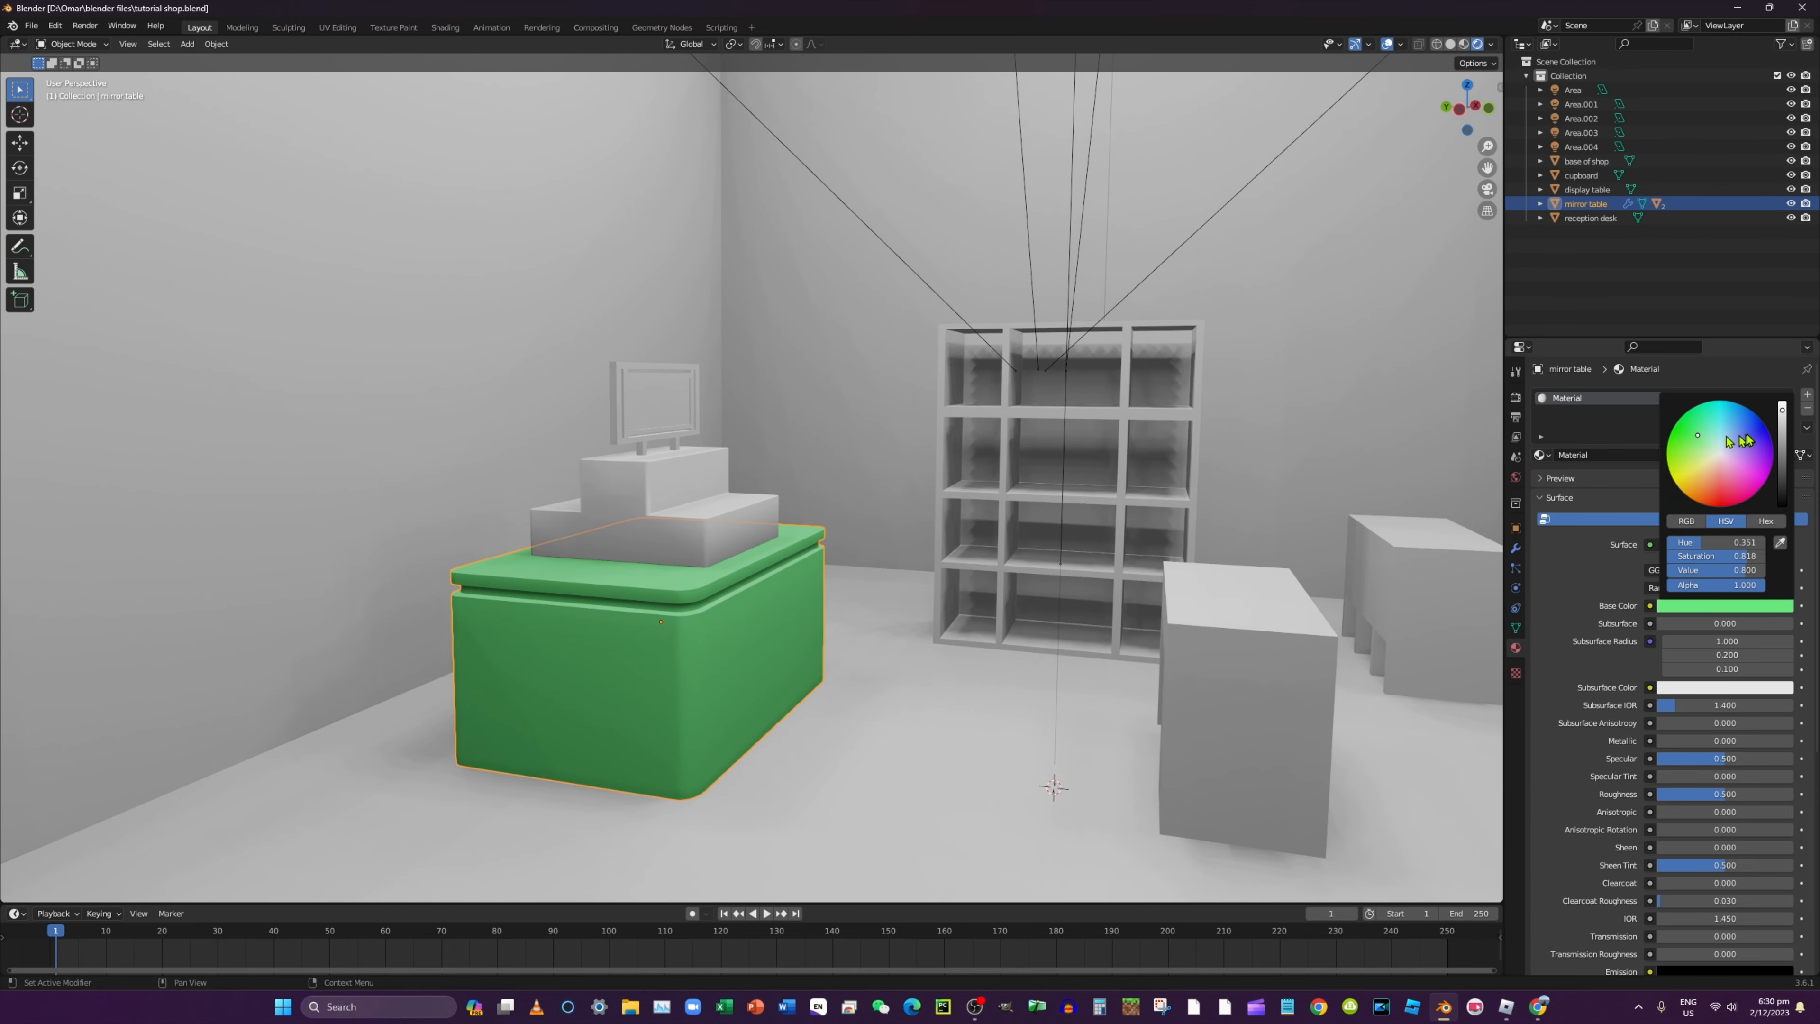
click(1782, 470)
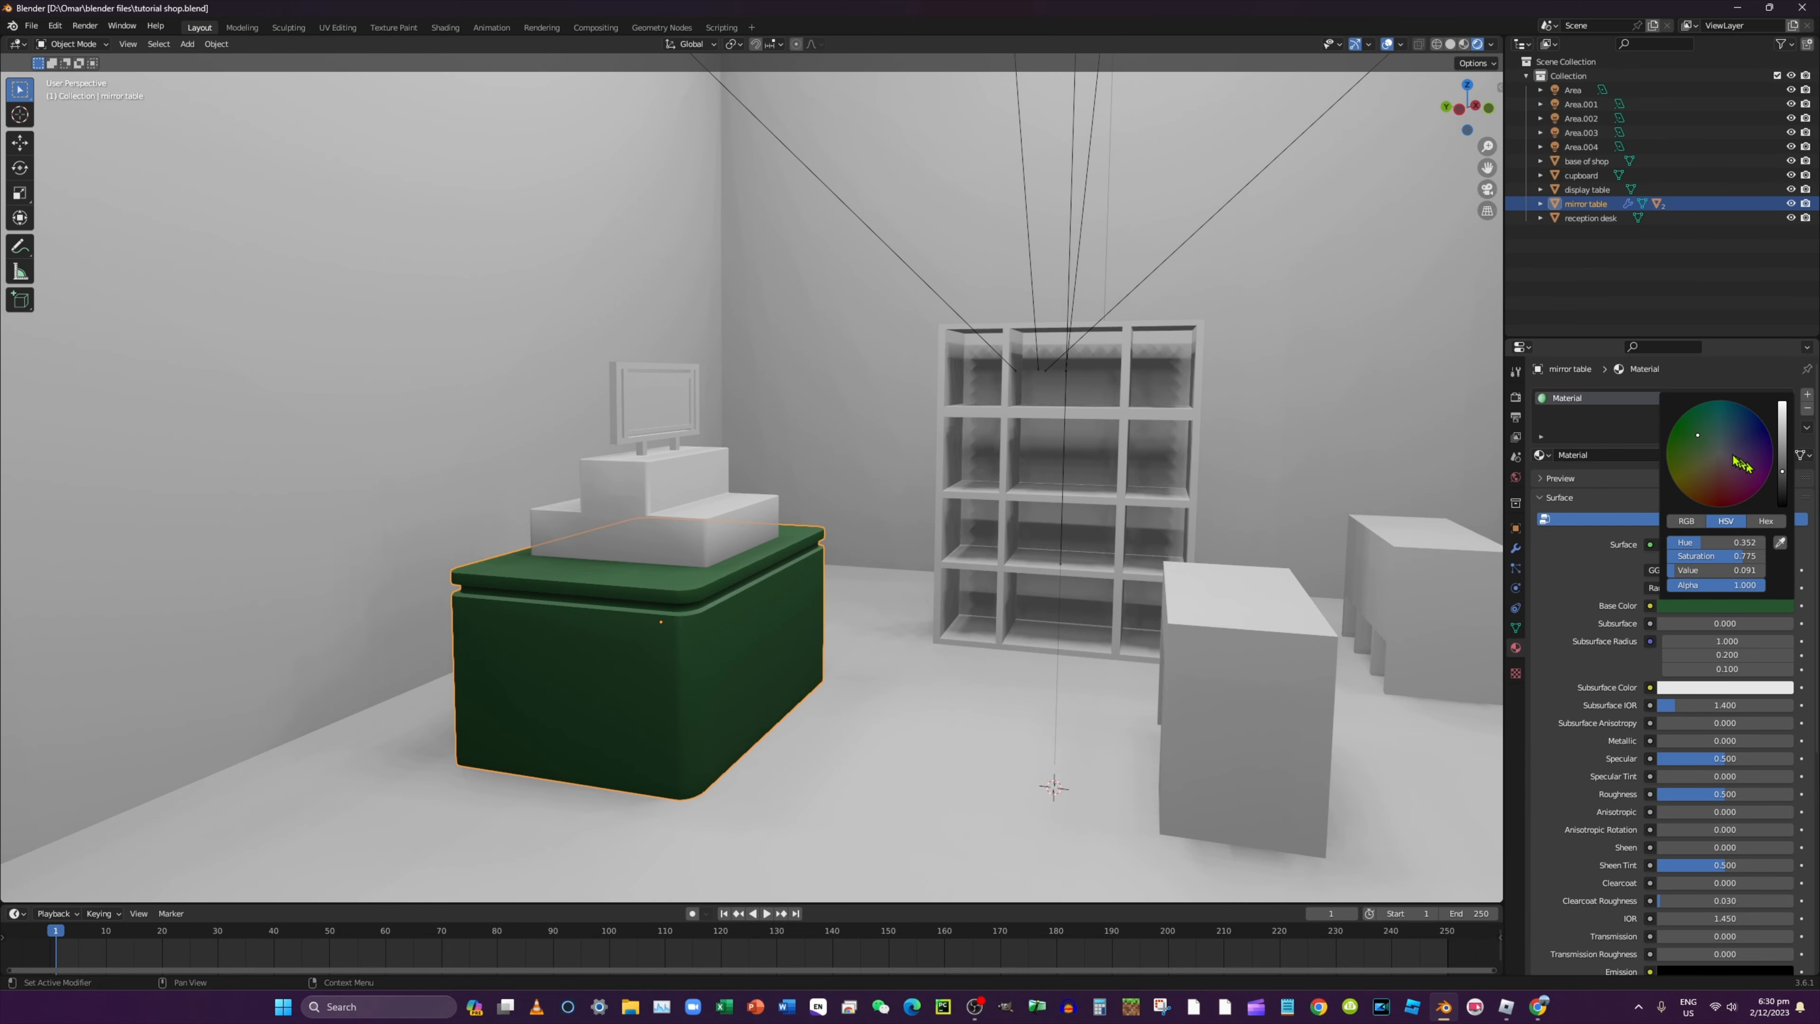
drag(1702, 426, 1688, 454)
drag(1688, 456, 1699, 424)
drag(1699, 424, 1698, 427)
middle_drag(938, 536, 862, 527)
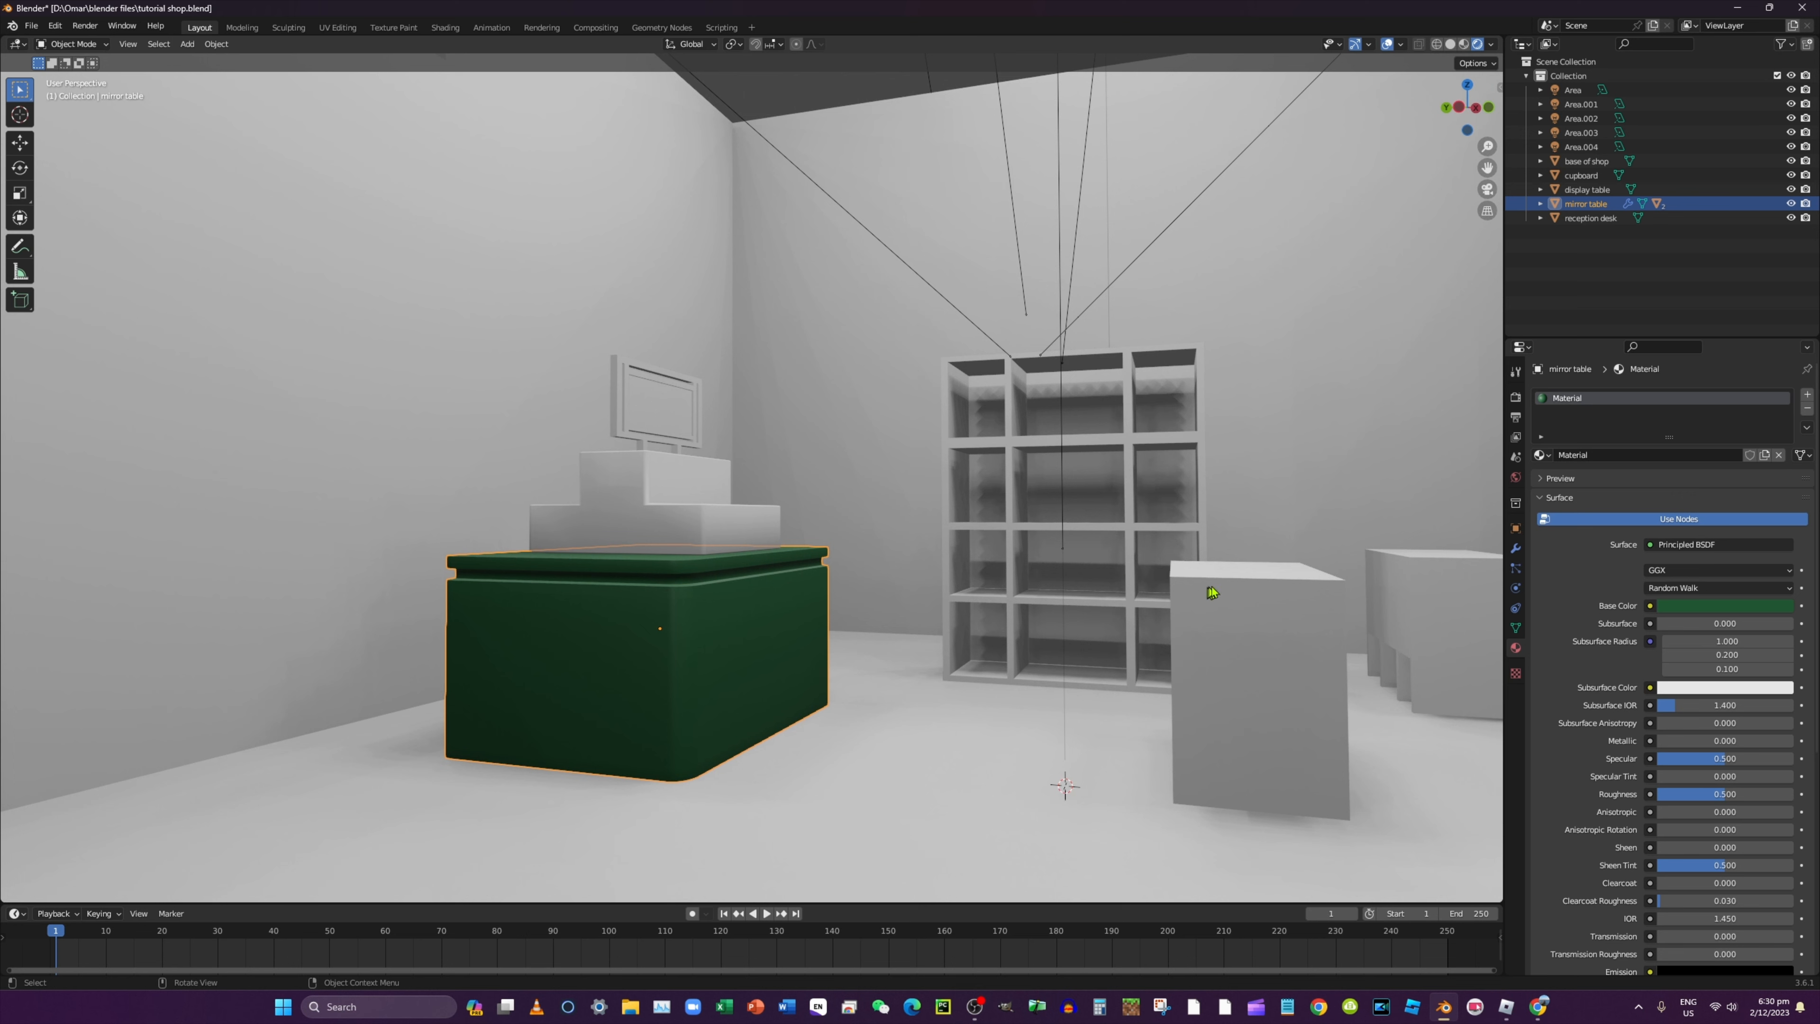
Rename the mirror table's material as green
double_click(1565, 398)
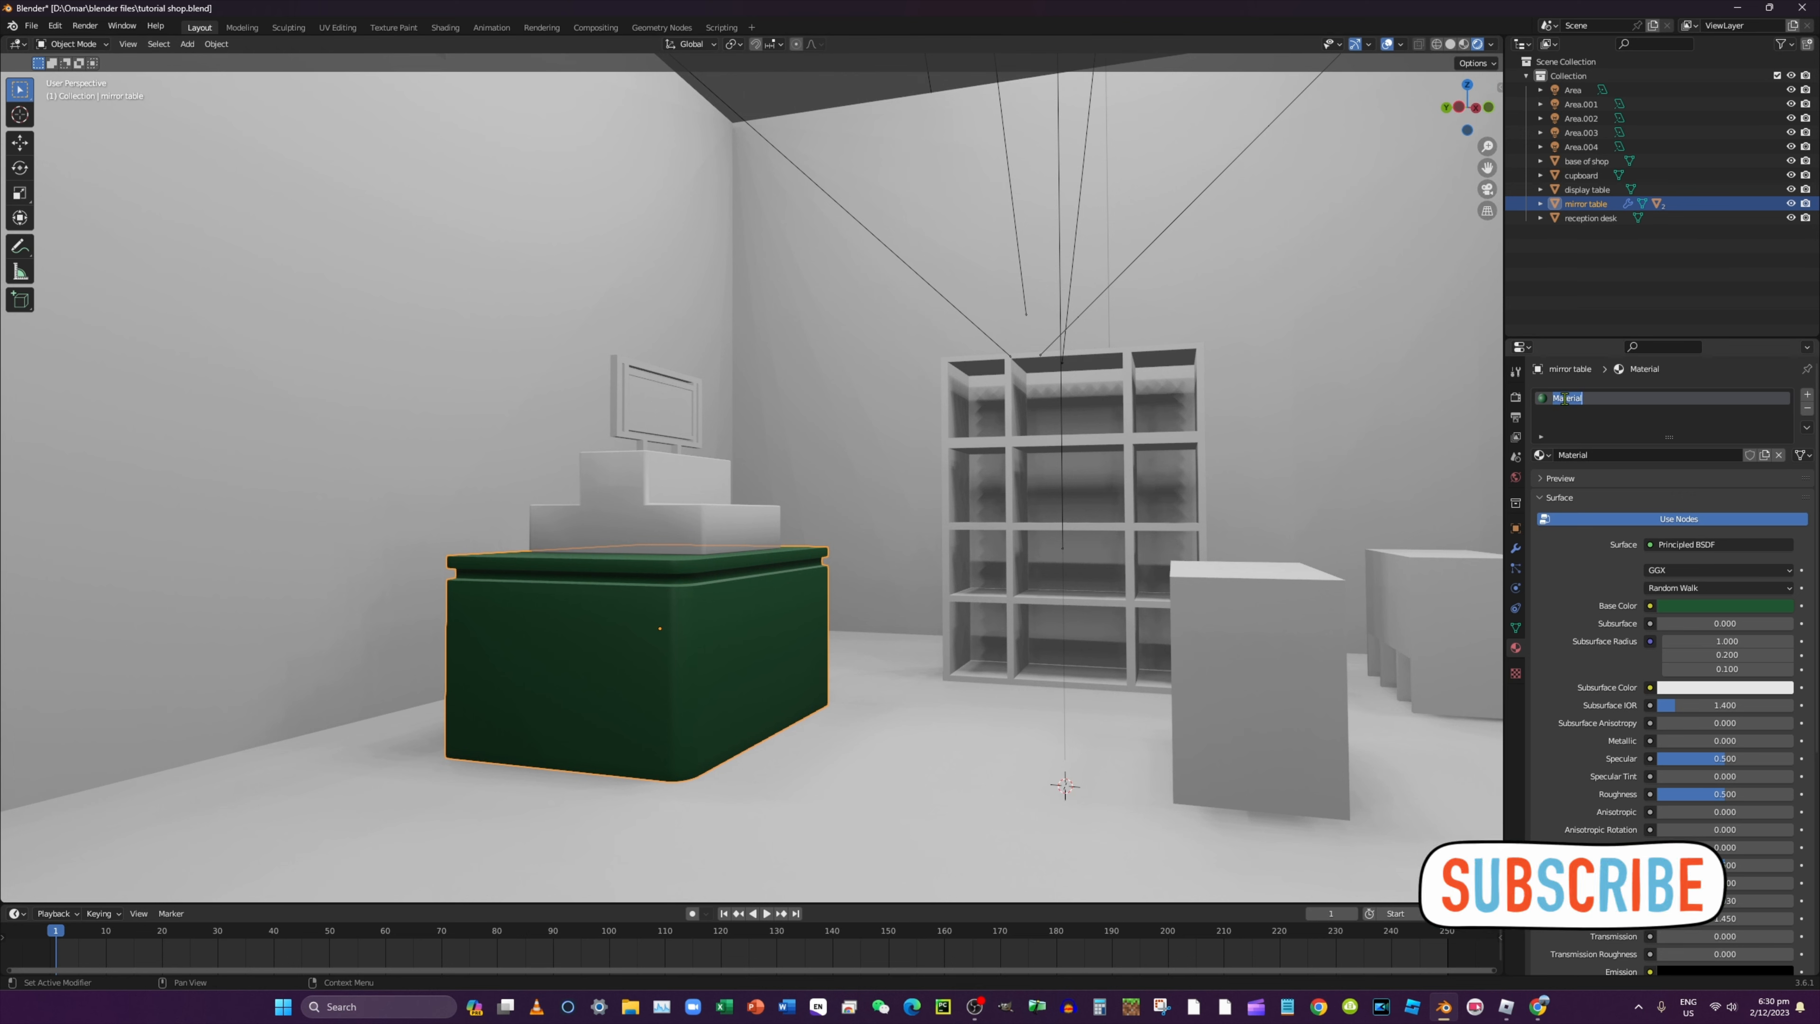
key(BackSpace)
text(green)
key(Return)
Assign the existing green material to the display table
click(1233, 633)
middle_drag(1233, 632, 1157, 655)
click(1610, 455)
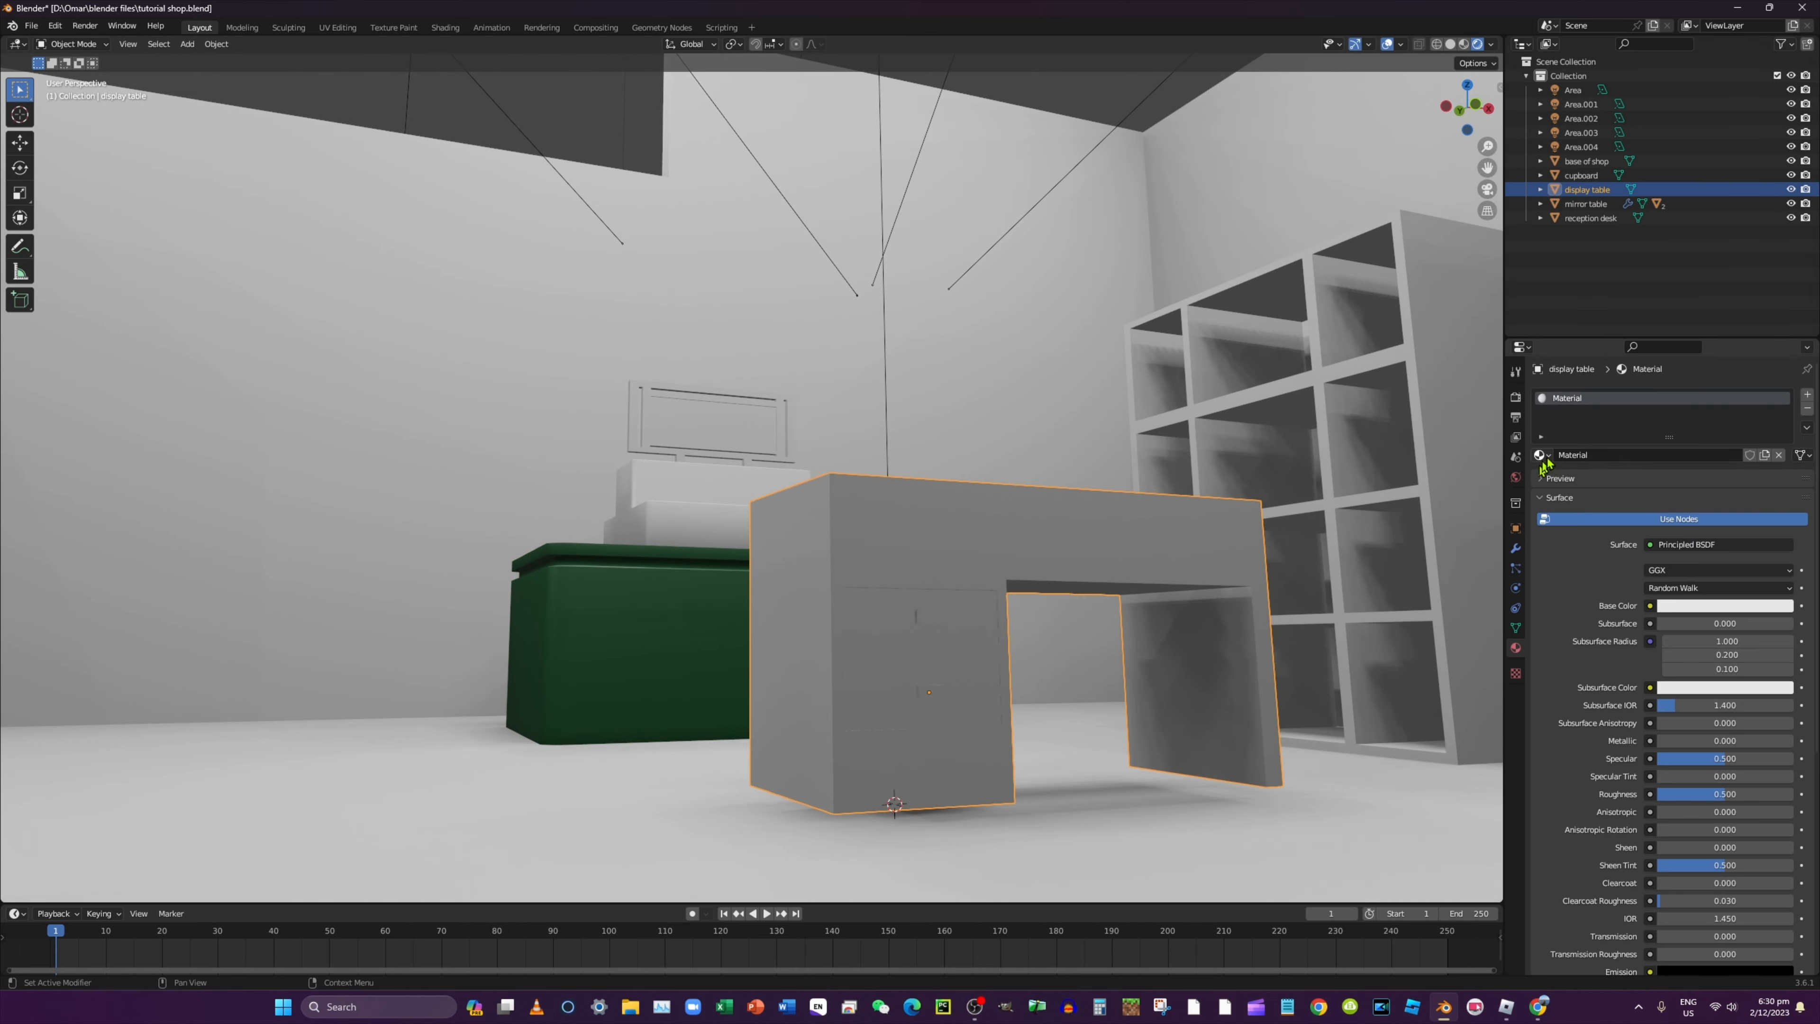
click(1541, 455)
click(1577, 477)
middle_drag(1378, 547, 1478, 608)
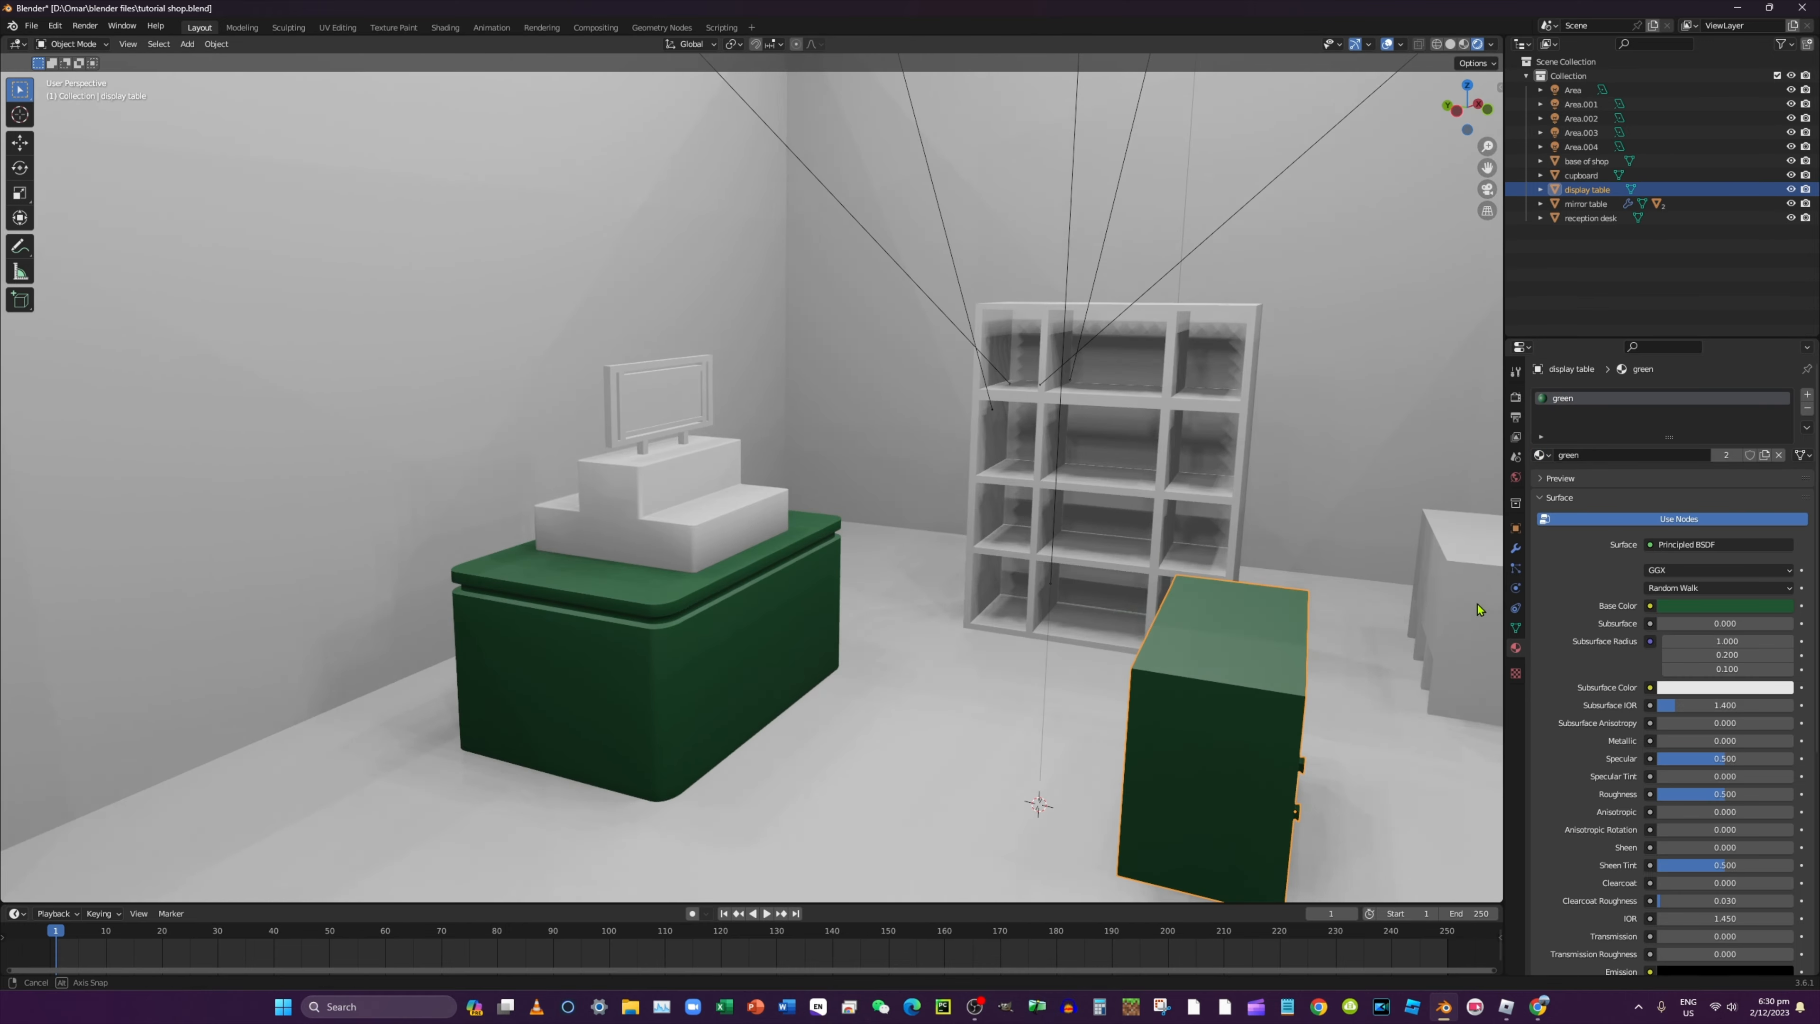
Assign the existing green material to the cupboard and the reception desk
click(1258, 506)
click(1248, 506)
click(1540, 456)
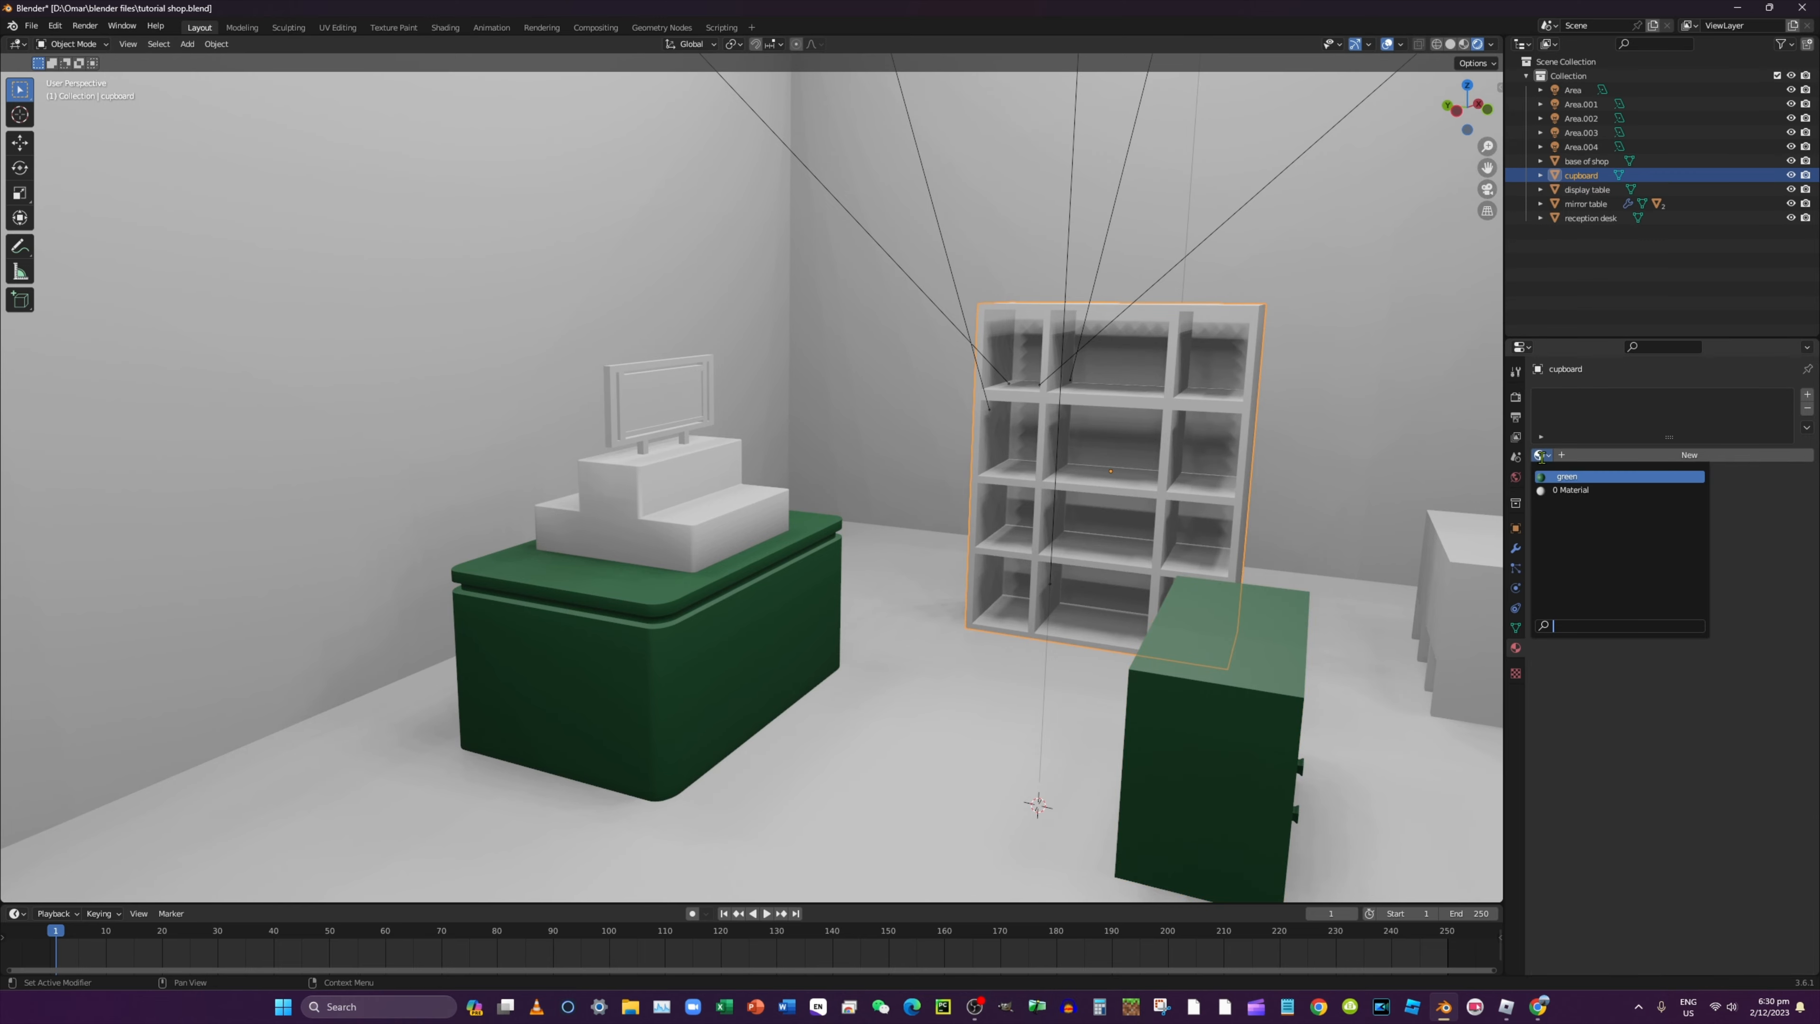
click(1553, 477)
middle_drag(1254, 495, 1318, 507)
click(1376, 574)
click(1538, 456)
click(1562, 475)
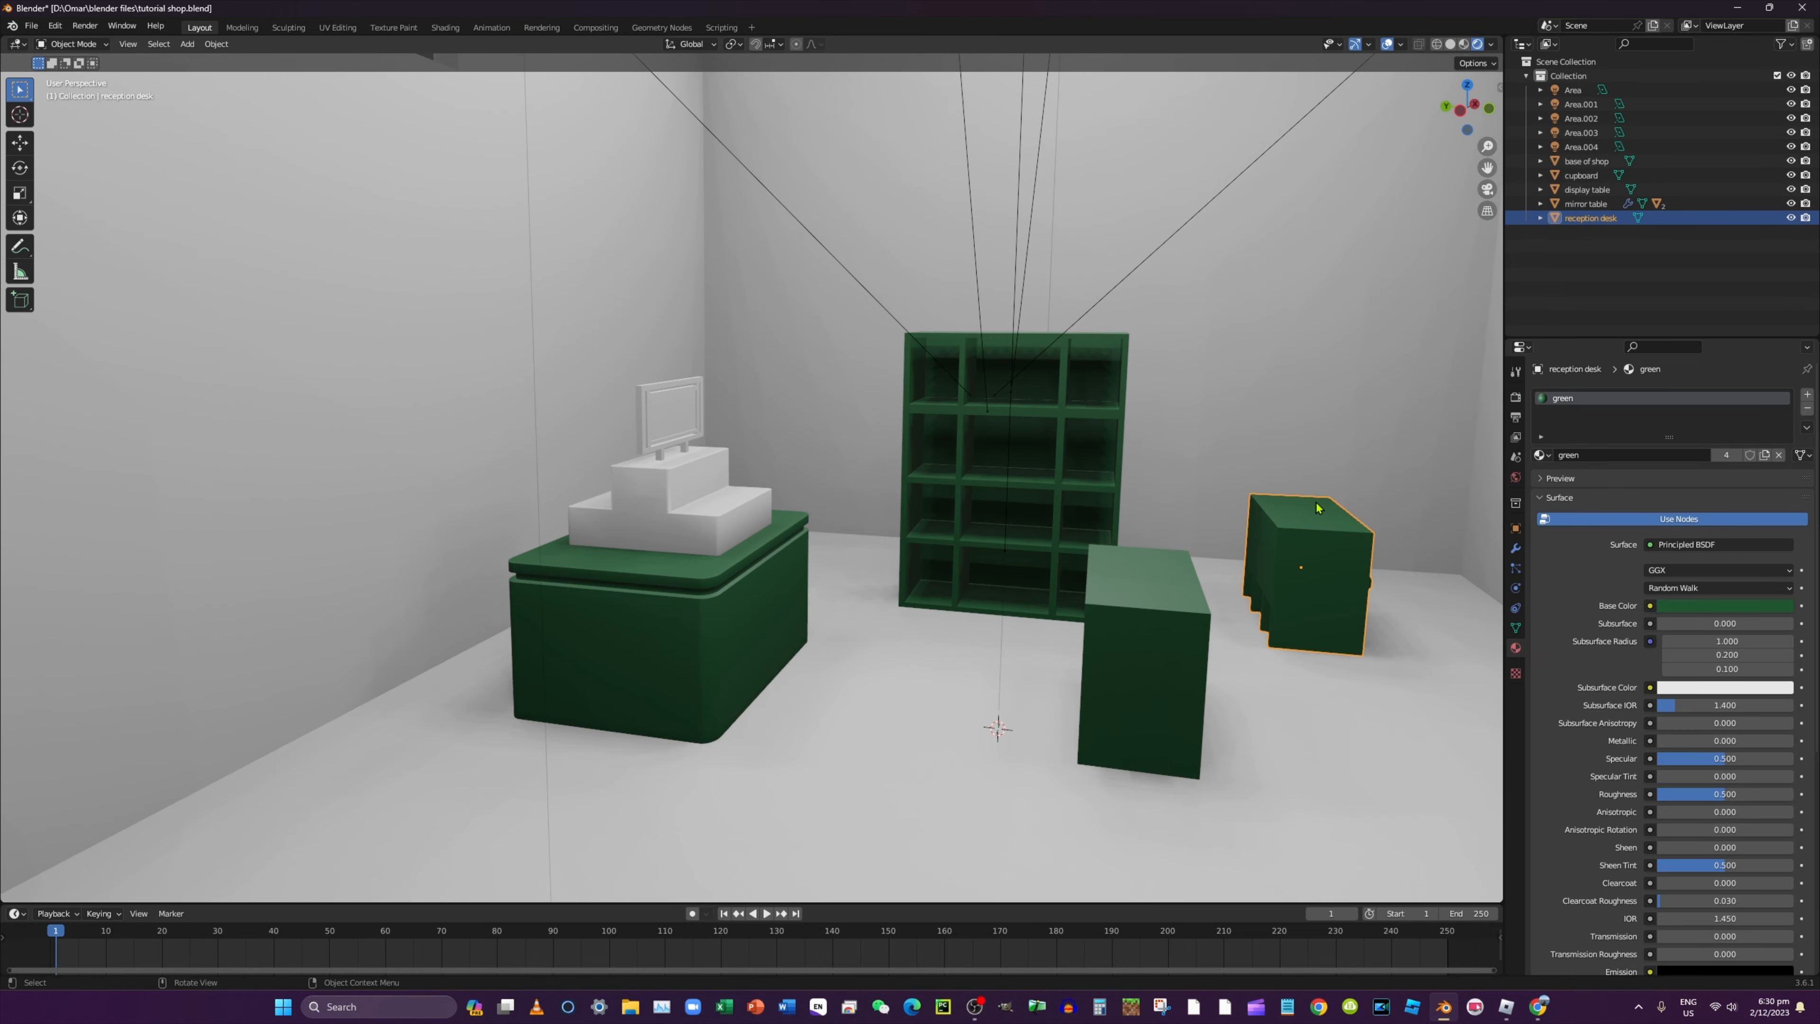
Give the stepped block on the mirror table a new pale yellow material with roughness 0 and metallic 0.399
click(690, 534)
click(1689, 455)
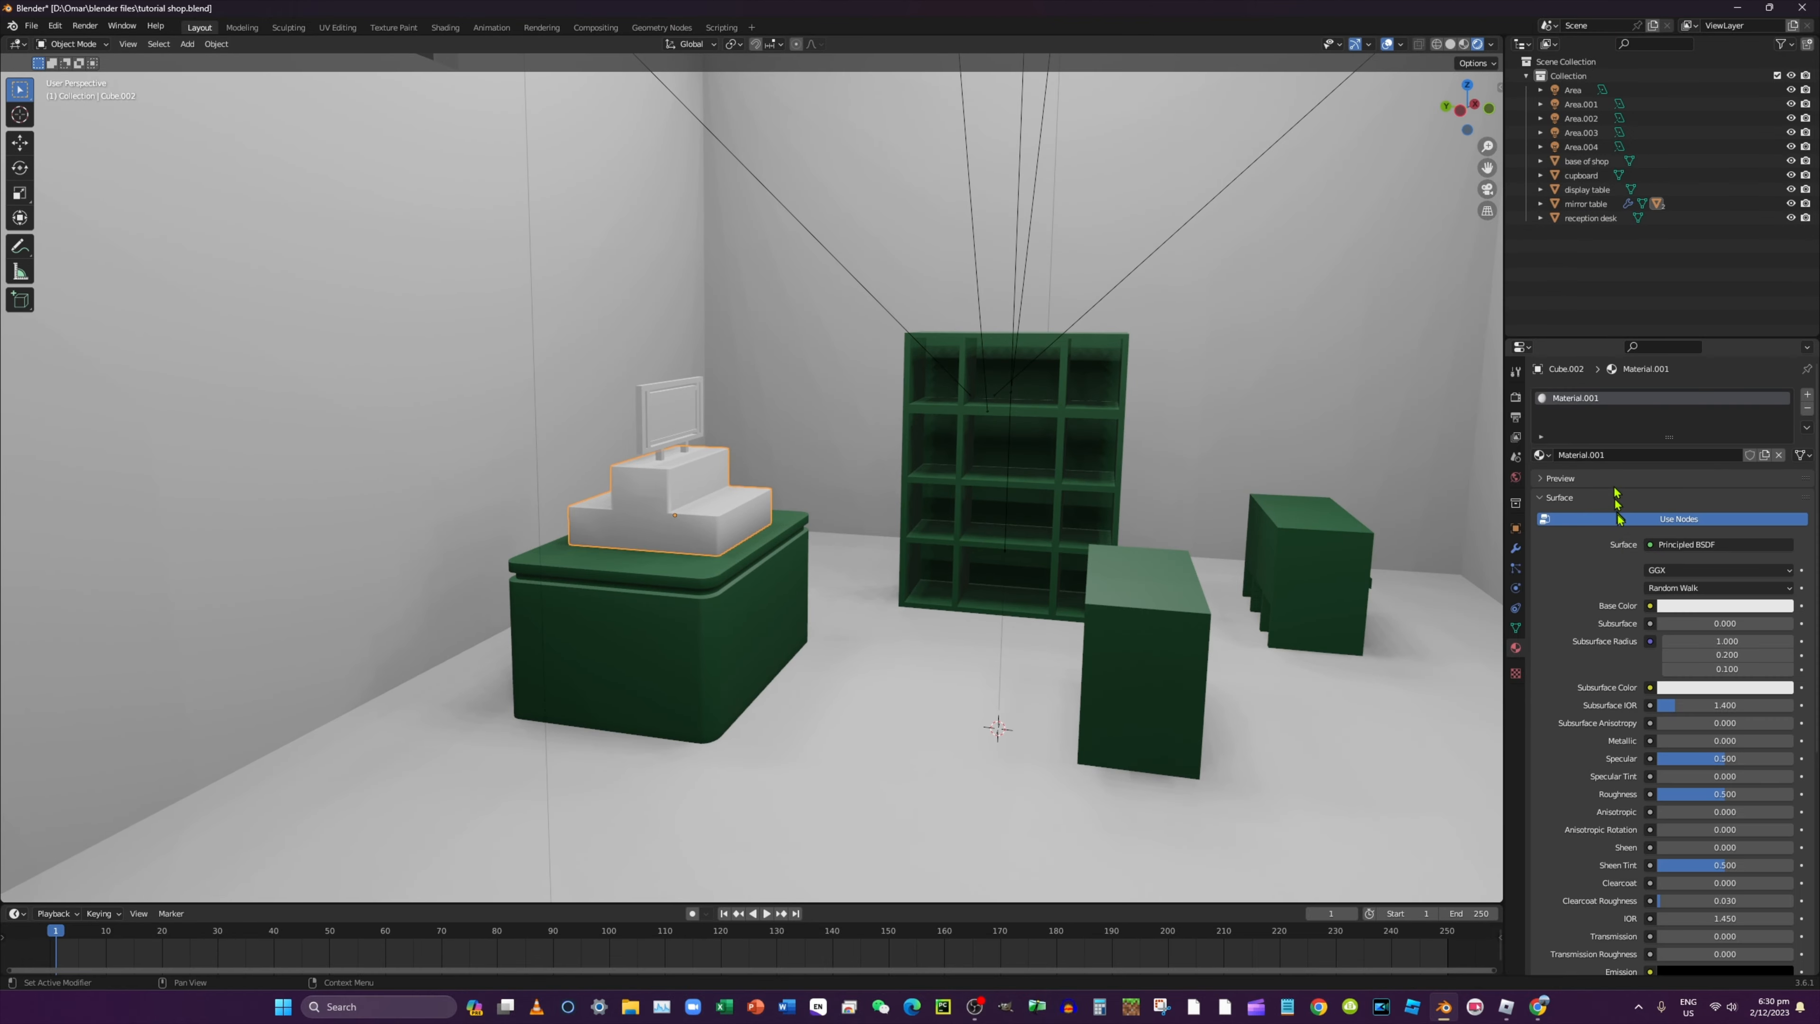
click(1681, 607)
click(1700, 464)
drag(1699, 464, 1712, 459)
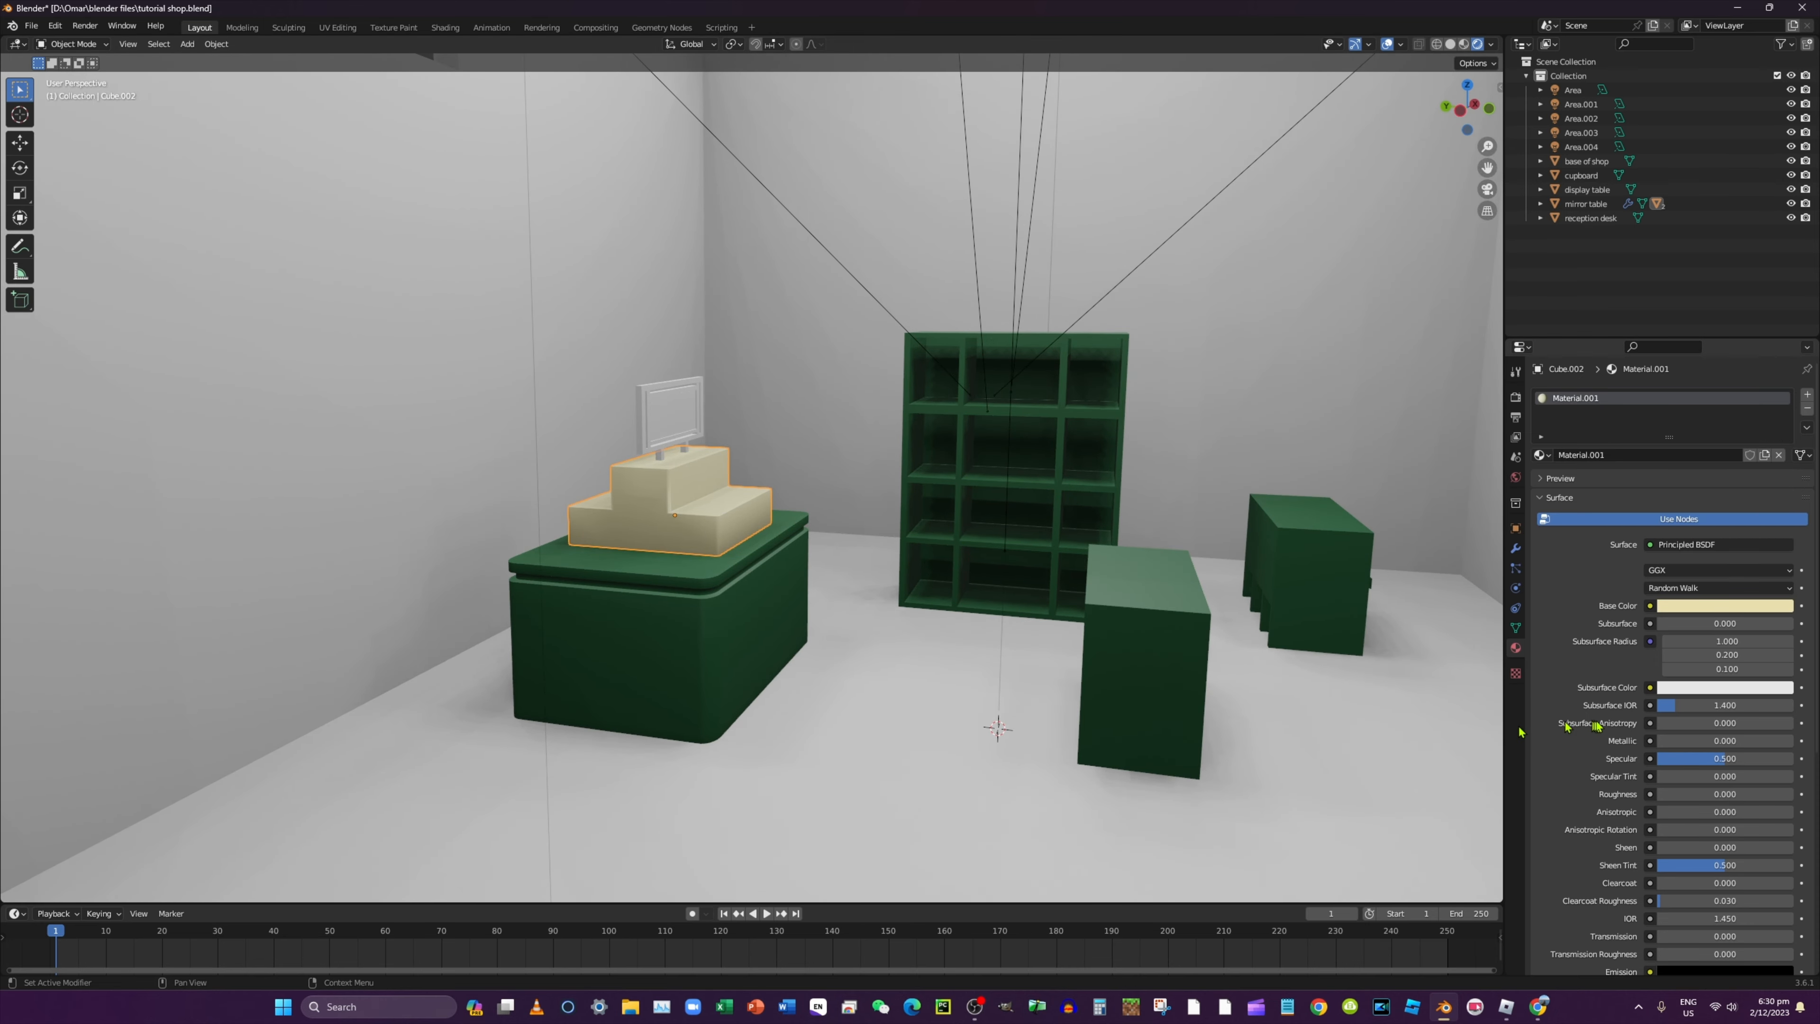
drag(1665, 743, 1708, 741)
scroll(1266, 734, up, 8)
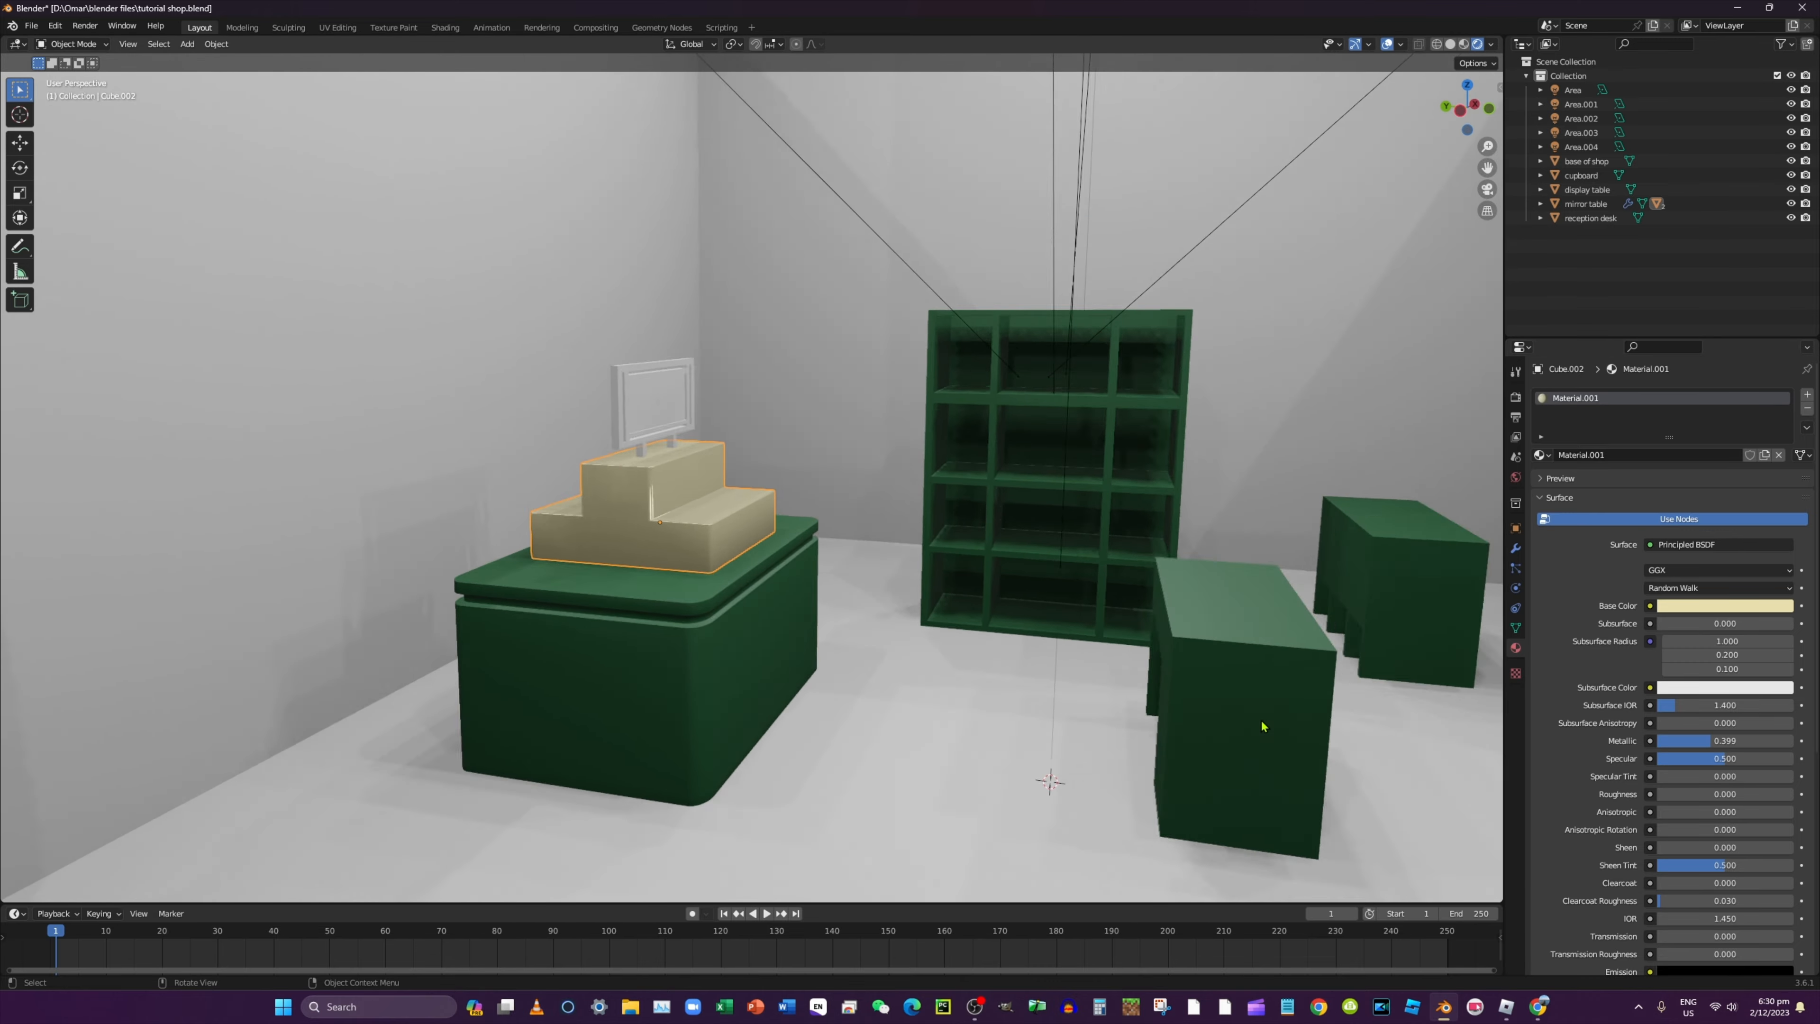
scroll(1265, 734, down, 10)
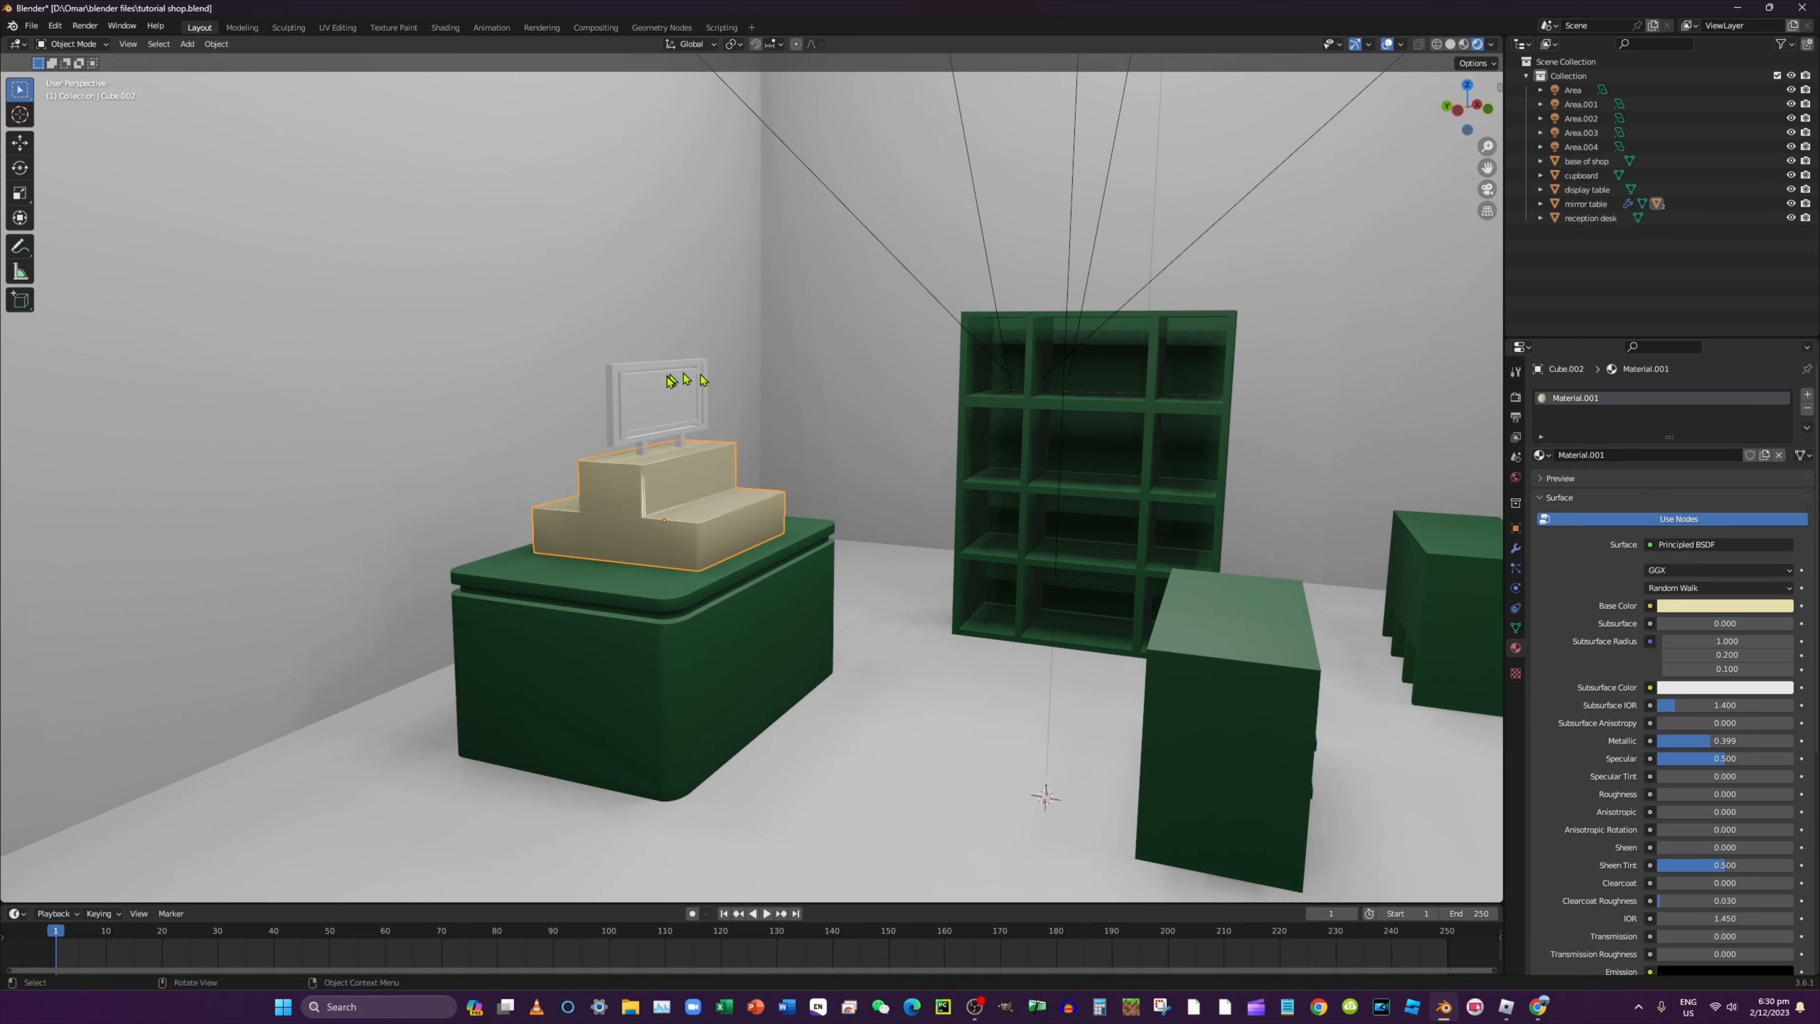
Add a new material to the framed mirror above the steps, and rename the stepped block's material as stairs yellow
click(678, 383)
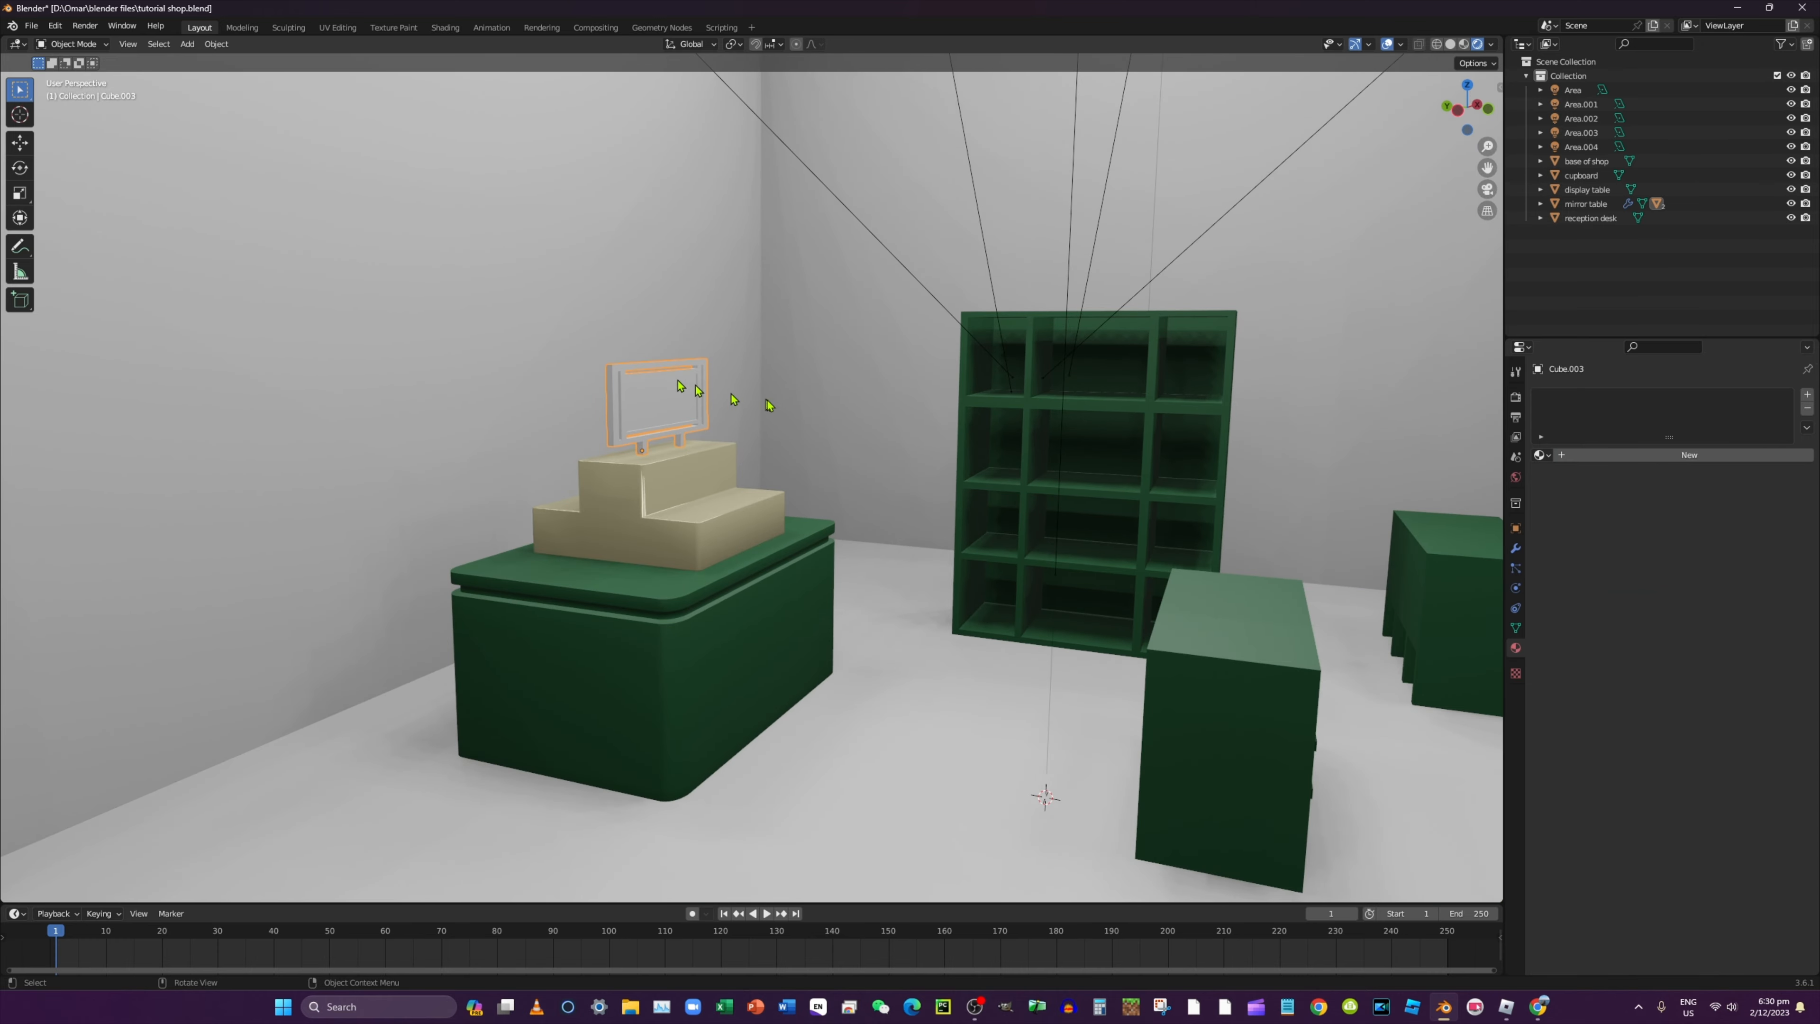
scroll(912, 436, up, 6)
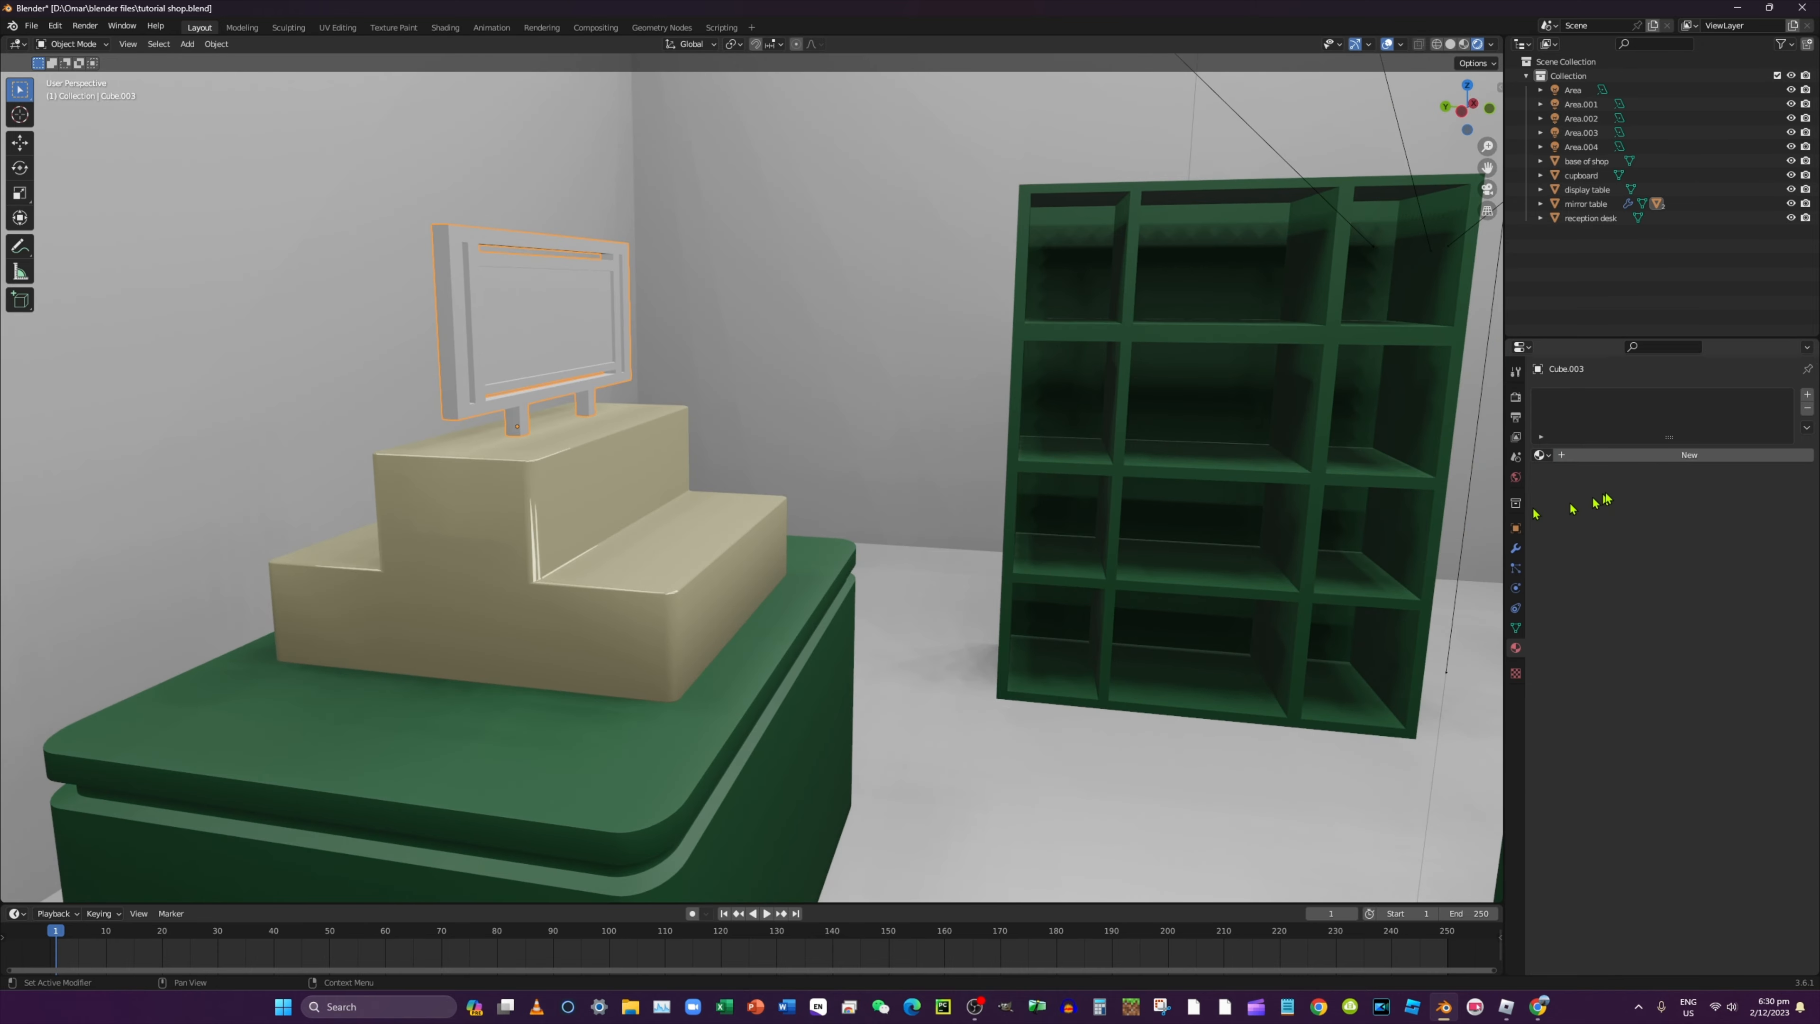
click(1653, 464)
middle_drag(1107, 498, 878, 473)
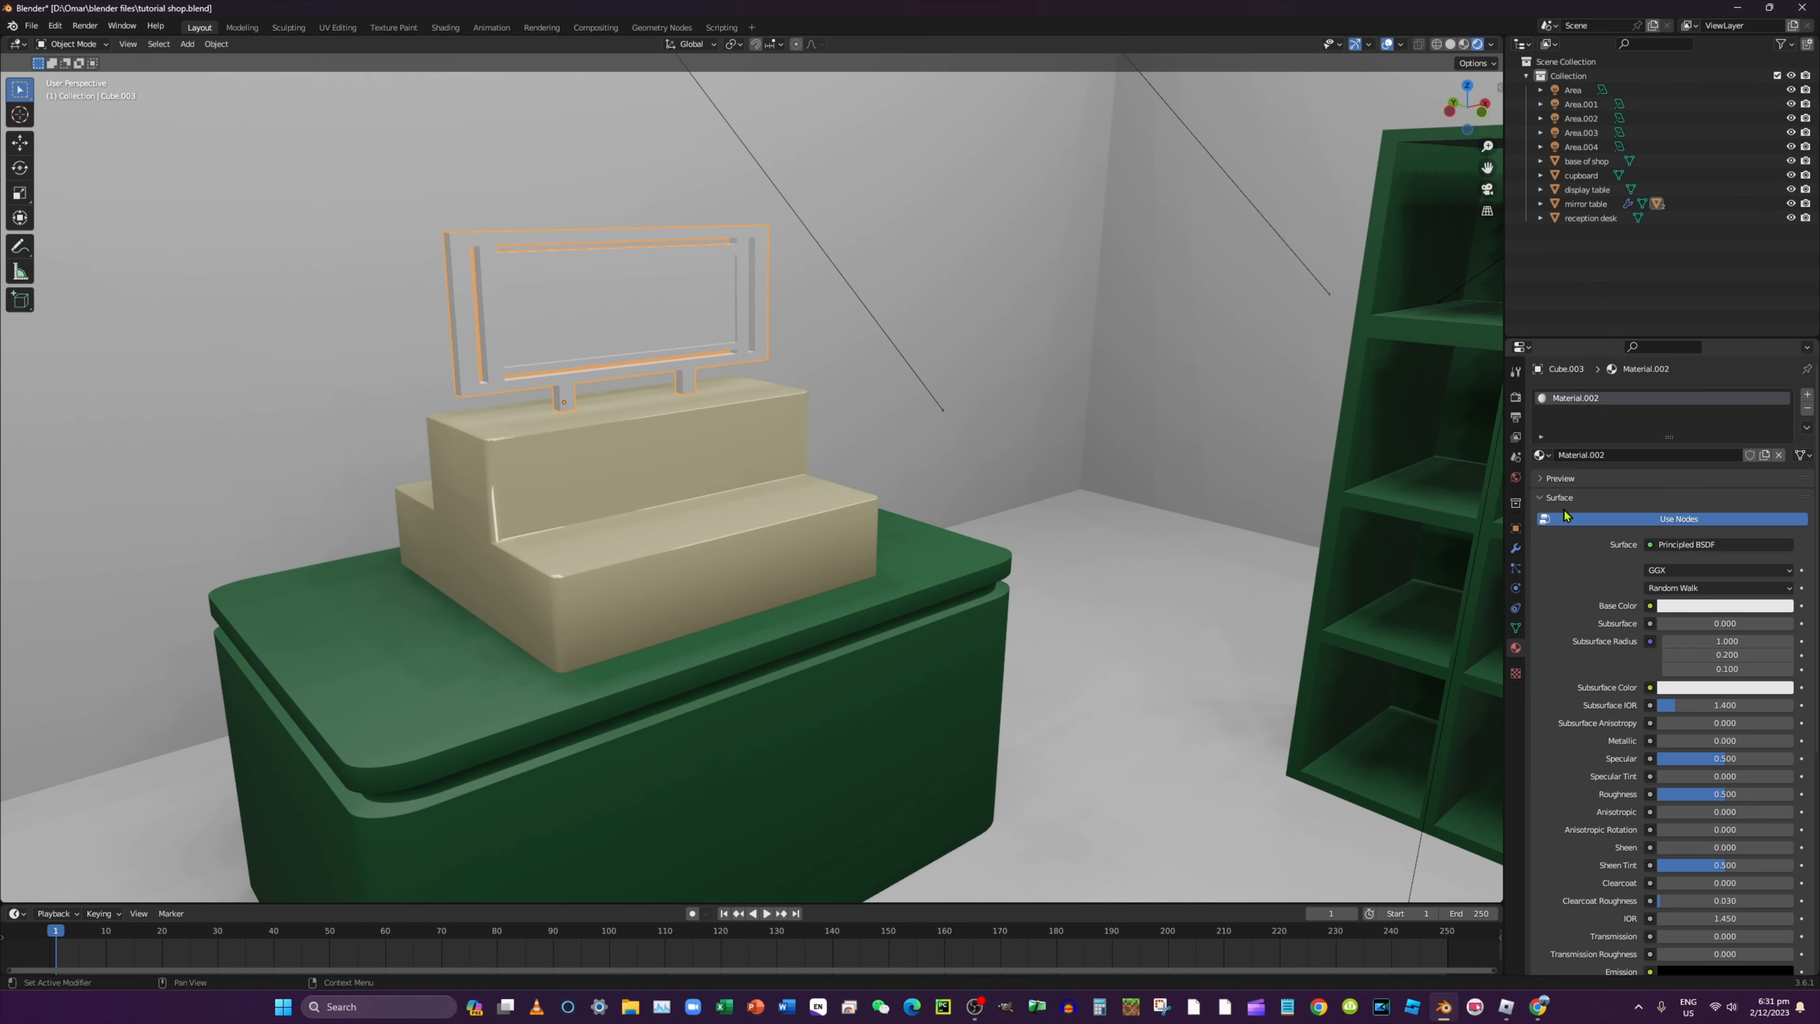
scroll(1567, 512, down, 1)
scroll(1612, 505, up, 1)
click(795, 514)
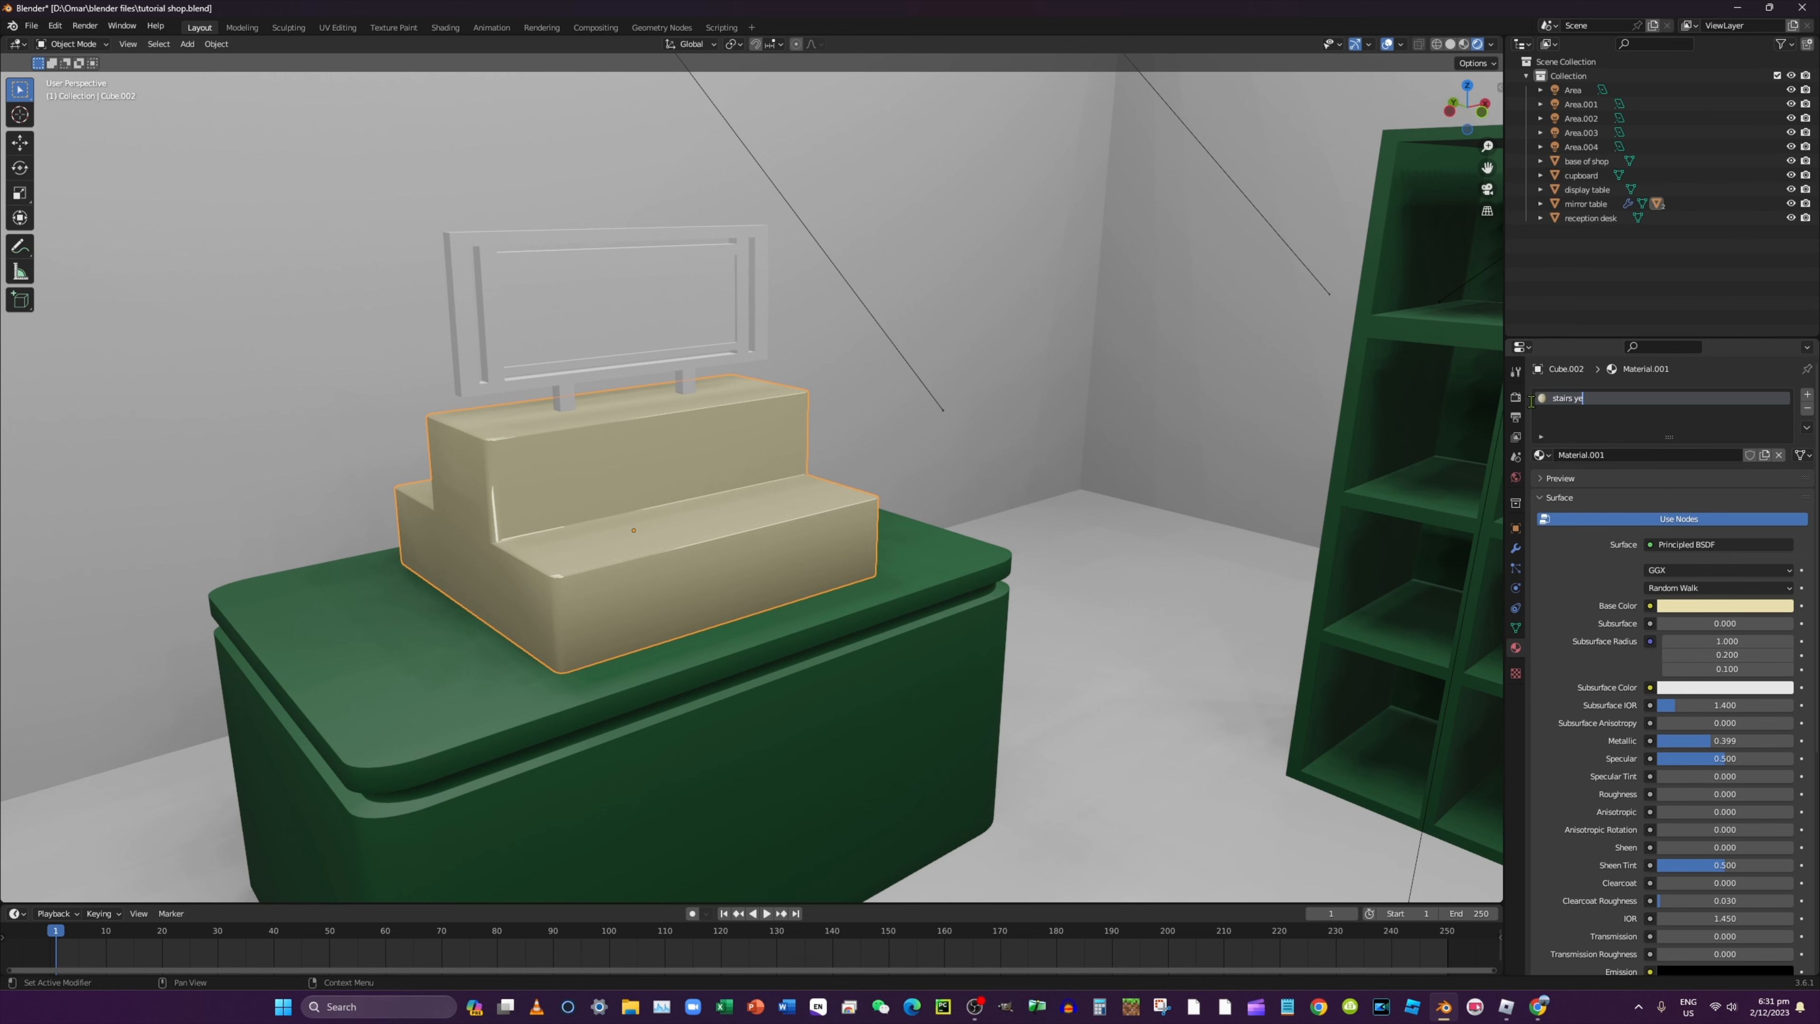
Change the framed mirror's surface shader to Emission with a strength of 8.4
click(634, 318)
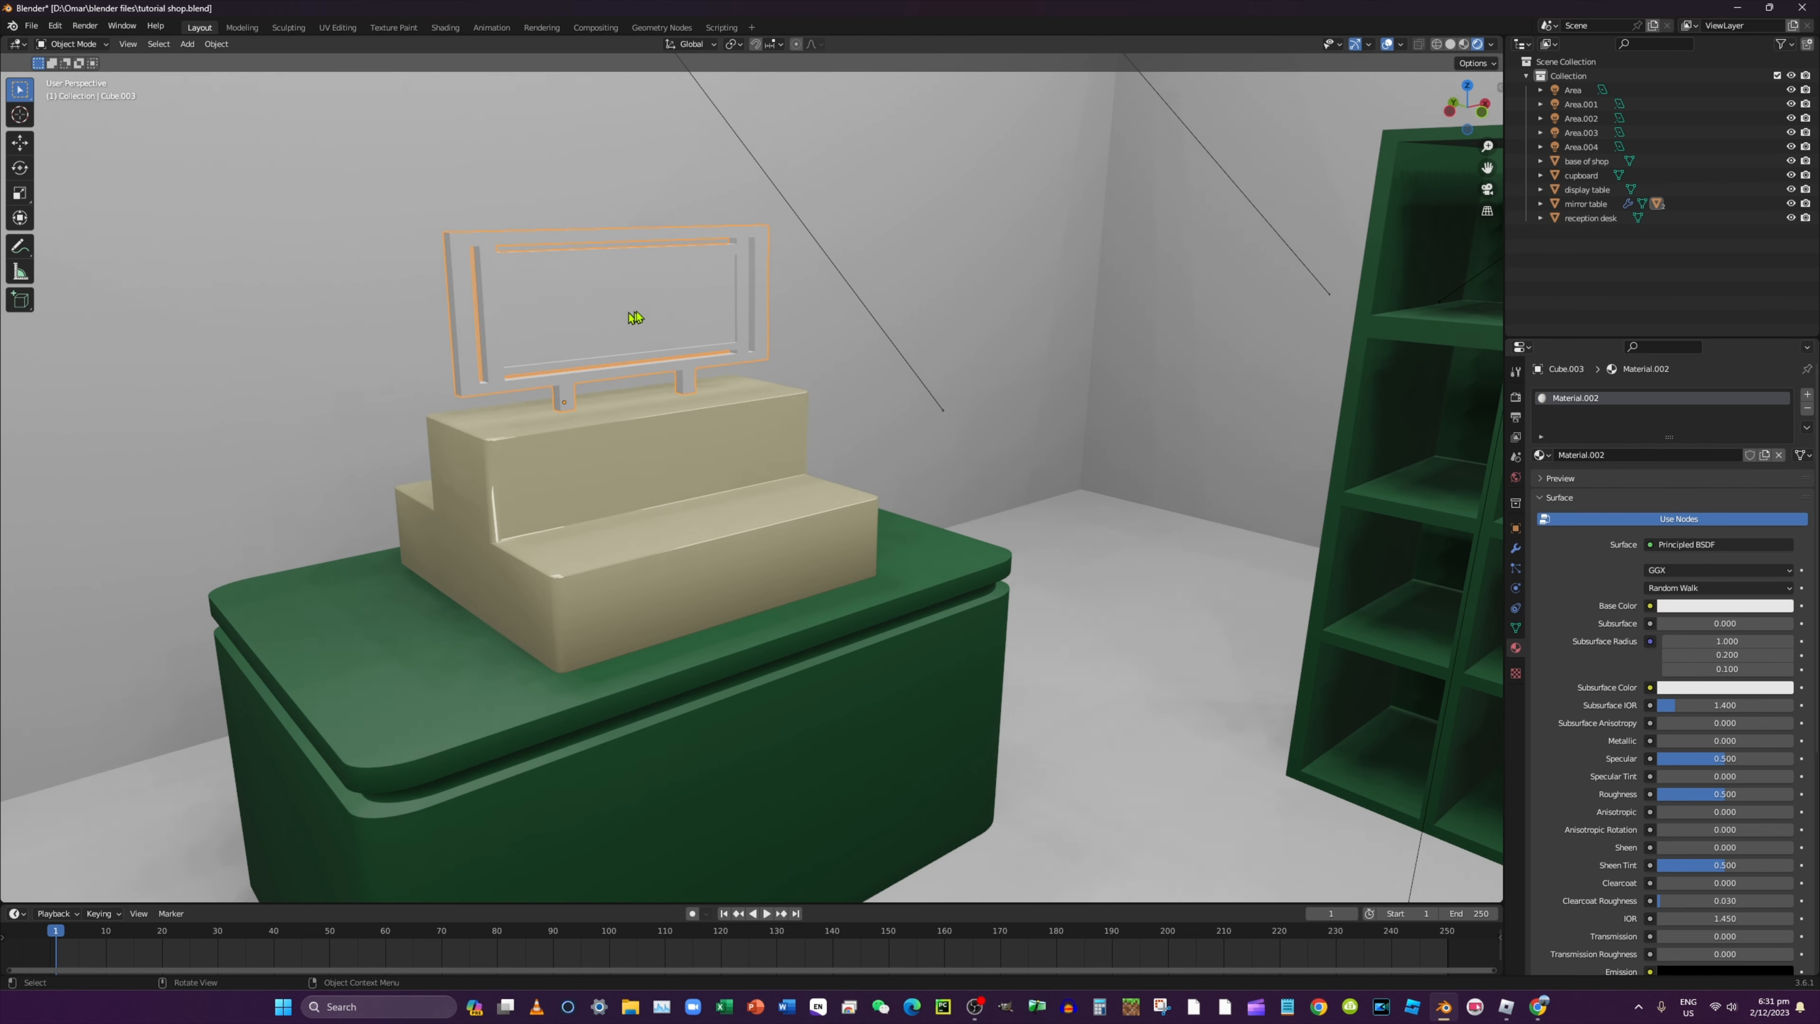
click(1697, 607)
click(1663, 547)
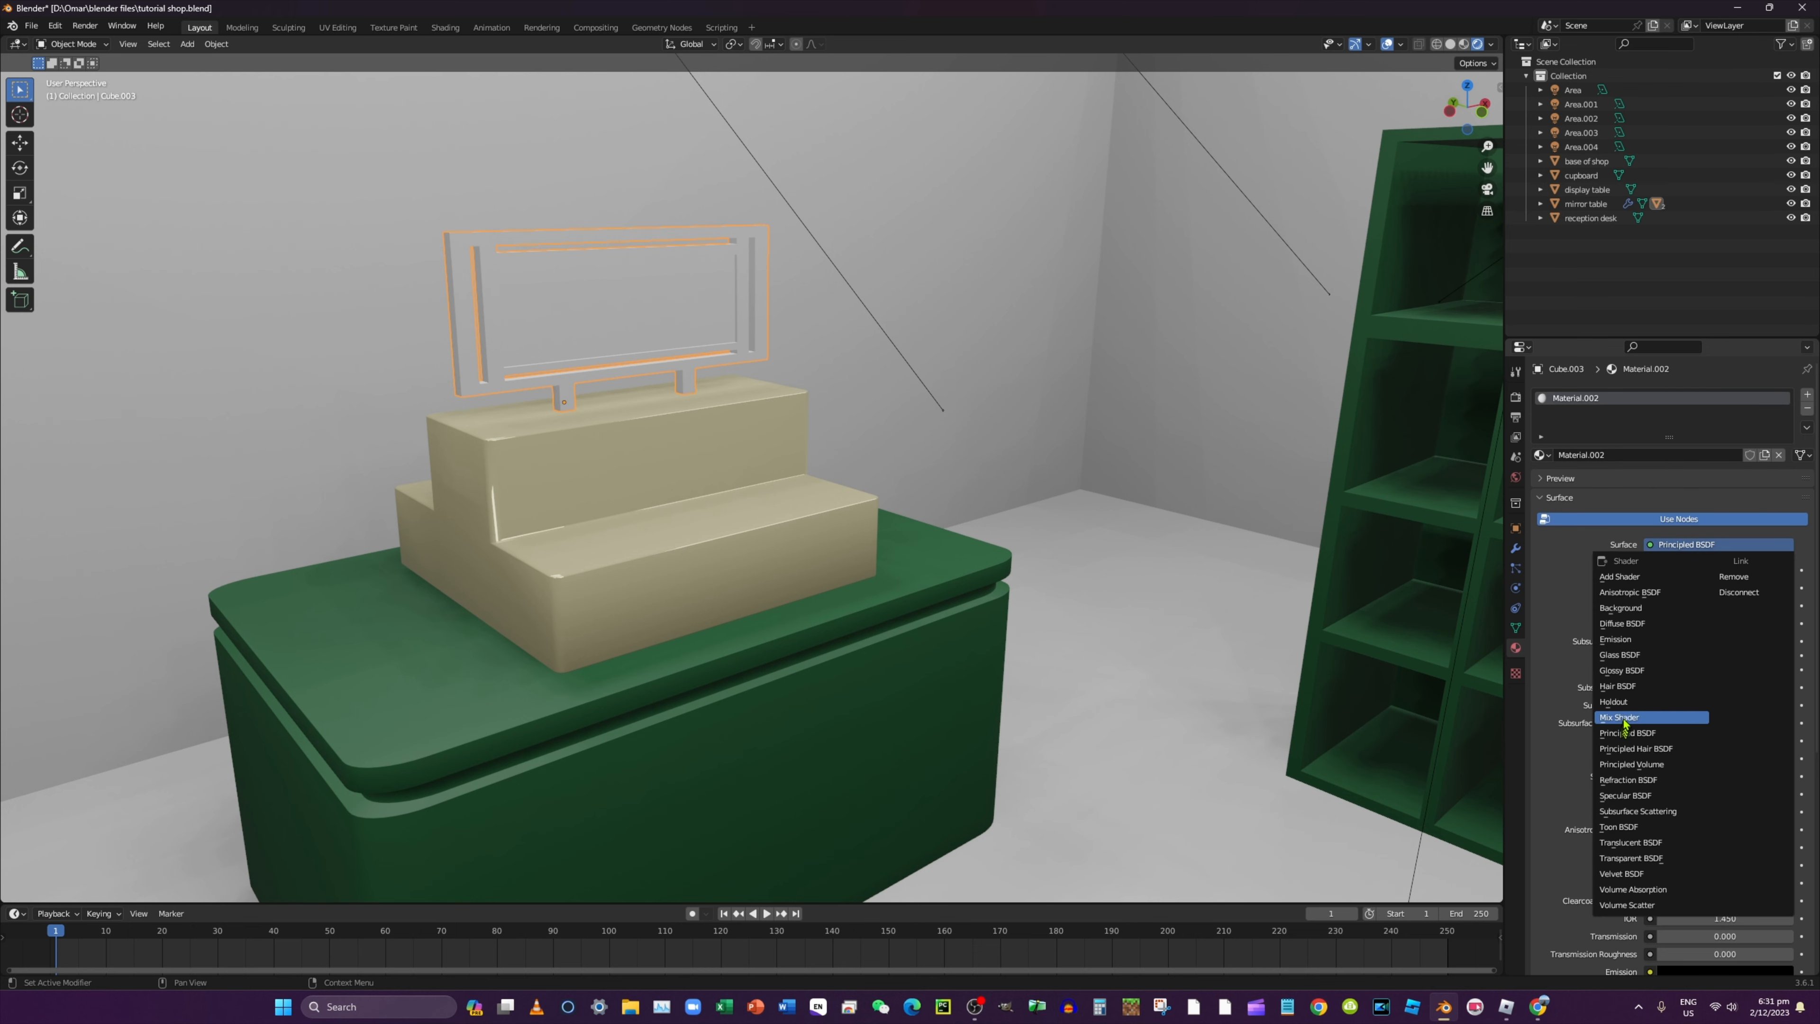
click(1608, 639)
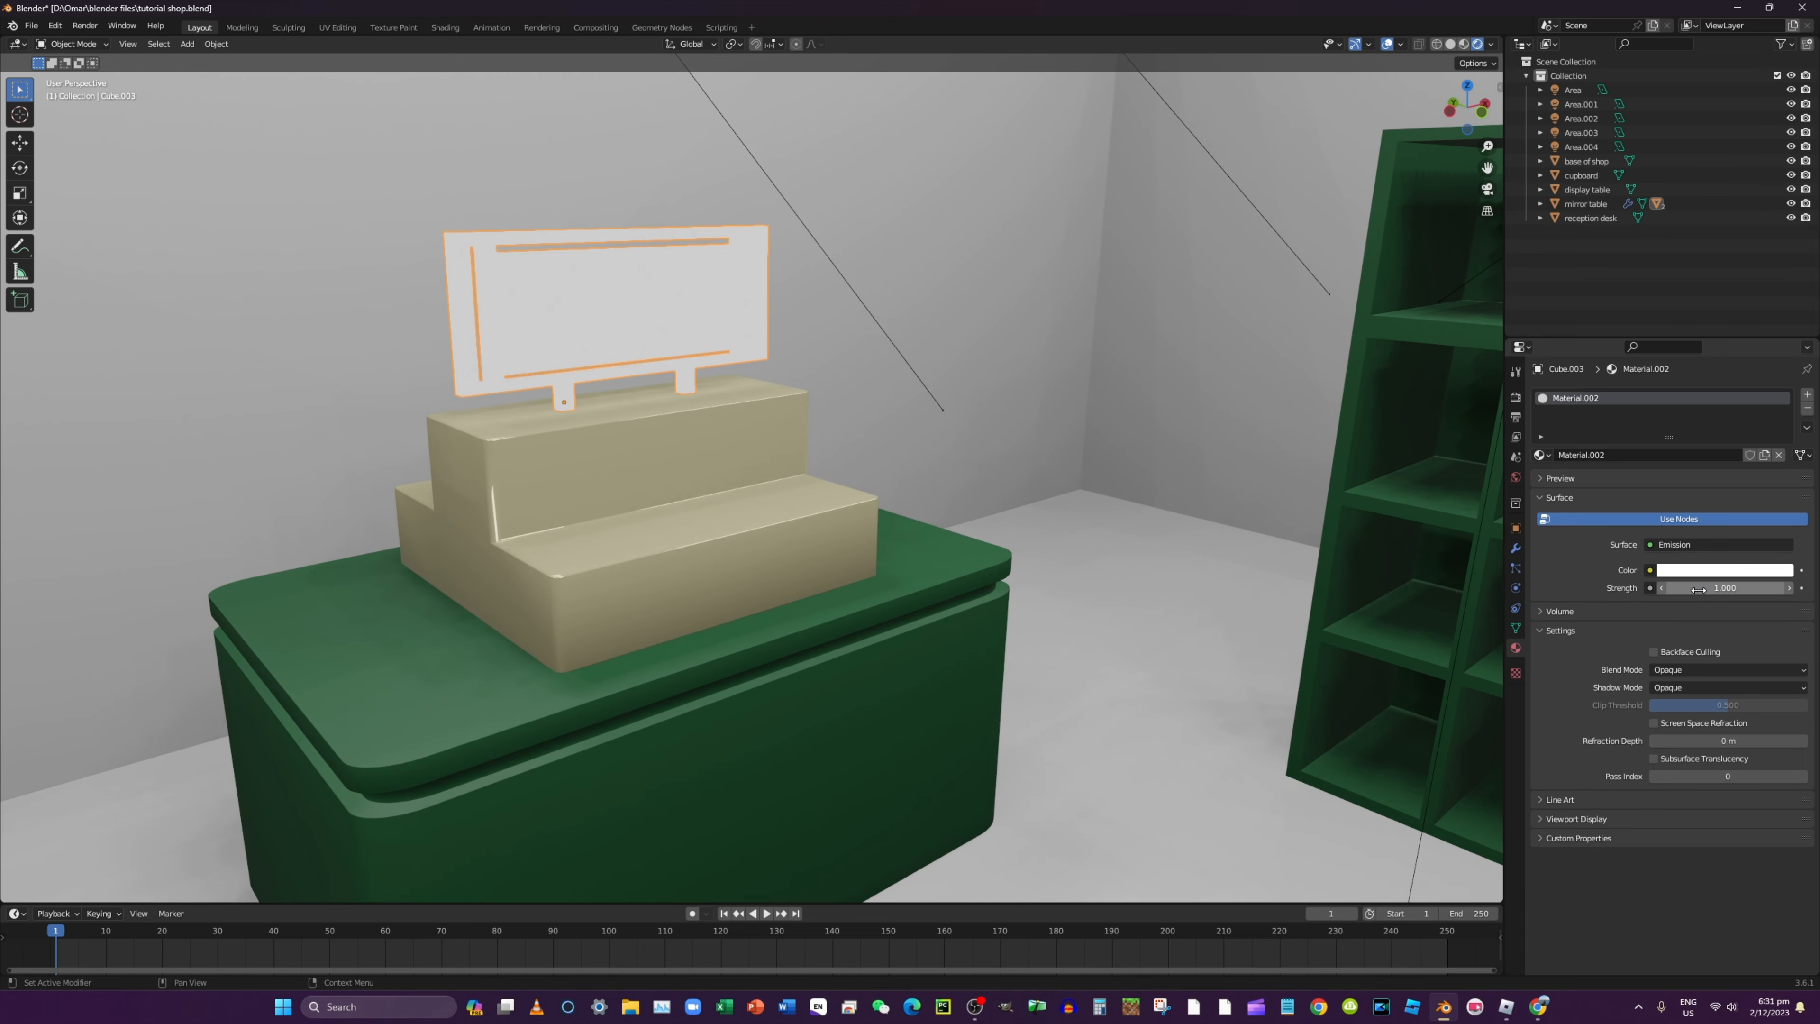
drag(1698, 589, 1792, 589)
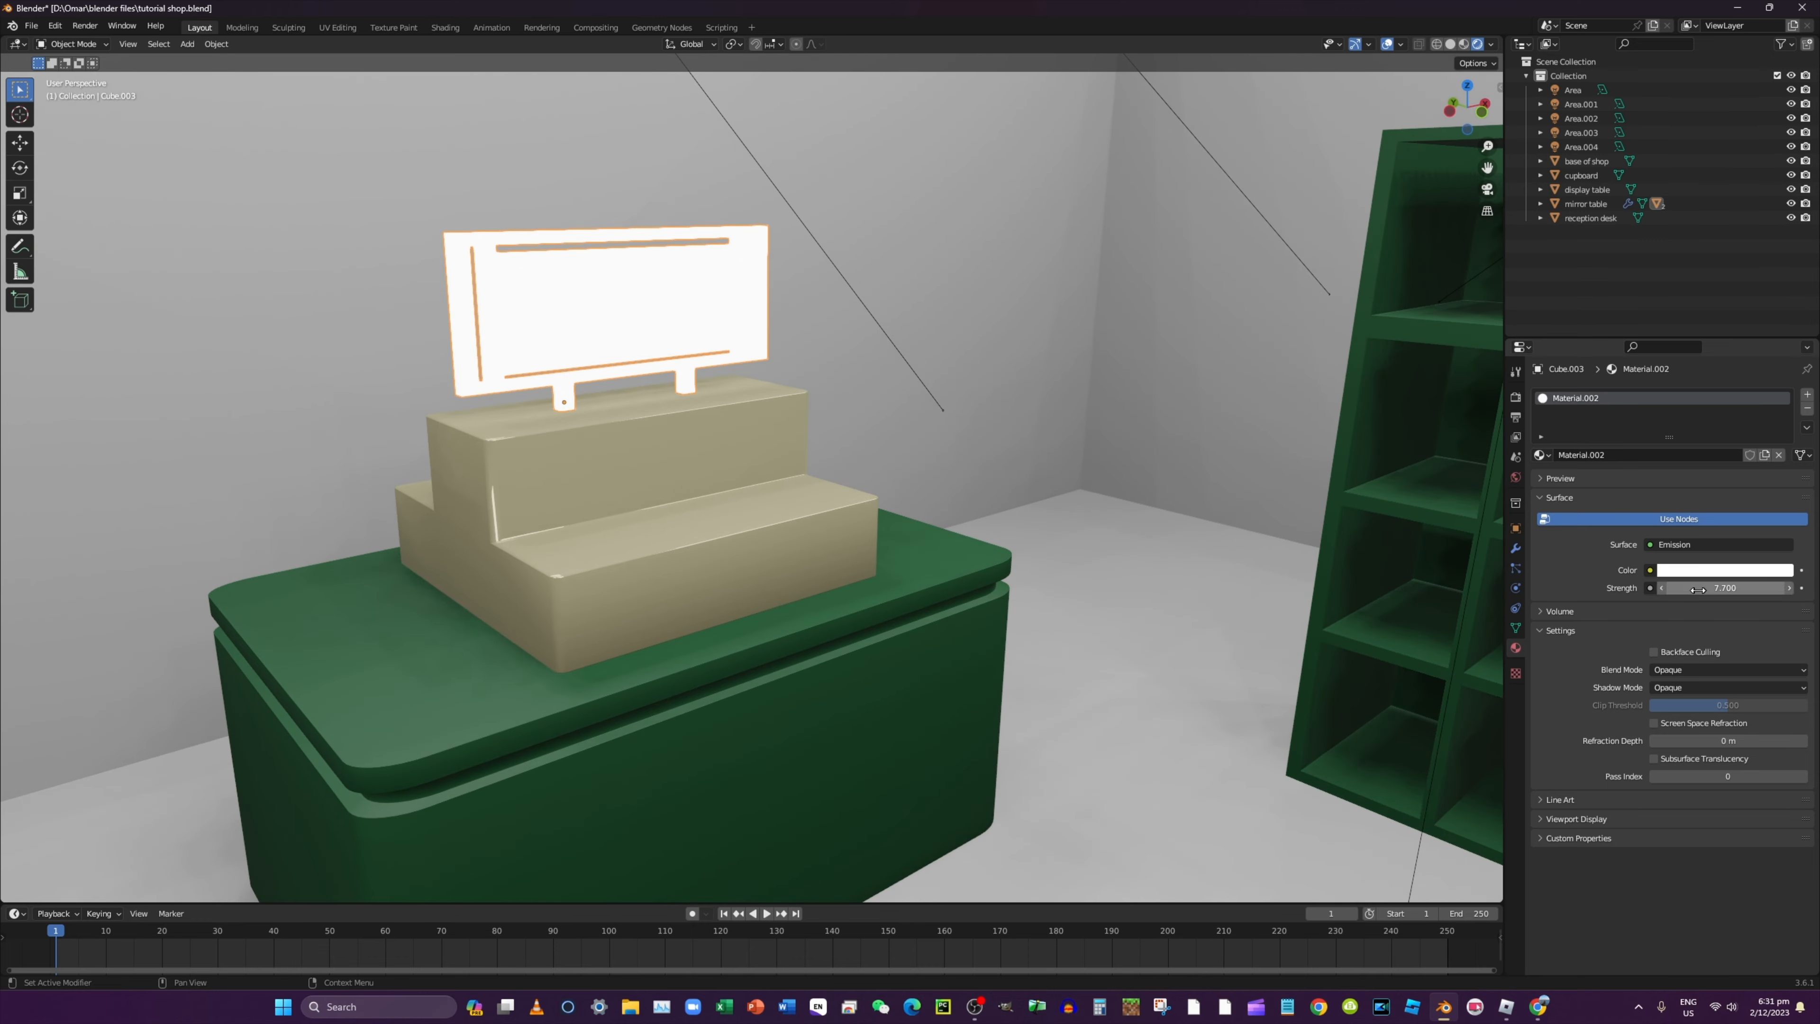
scroll(1137, 631, down, 2)
drag(1691, 591, 1727, 591)
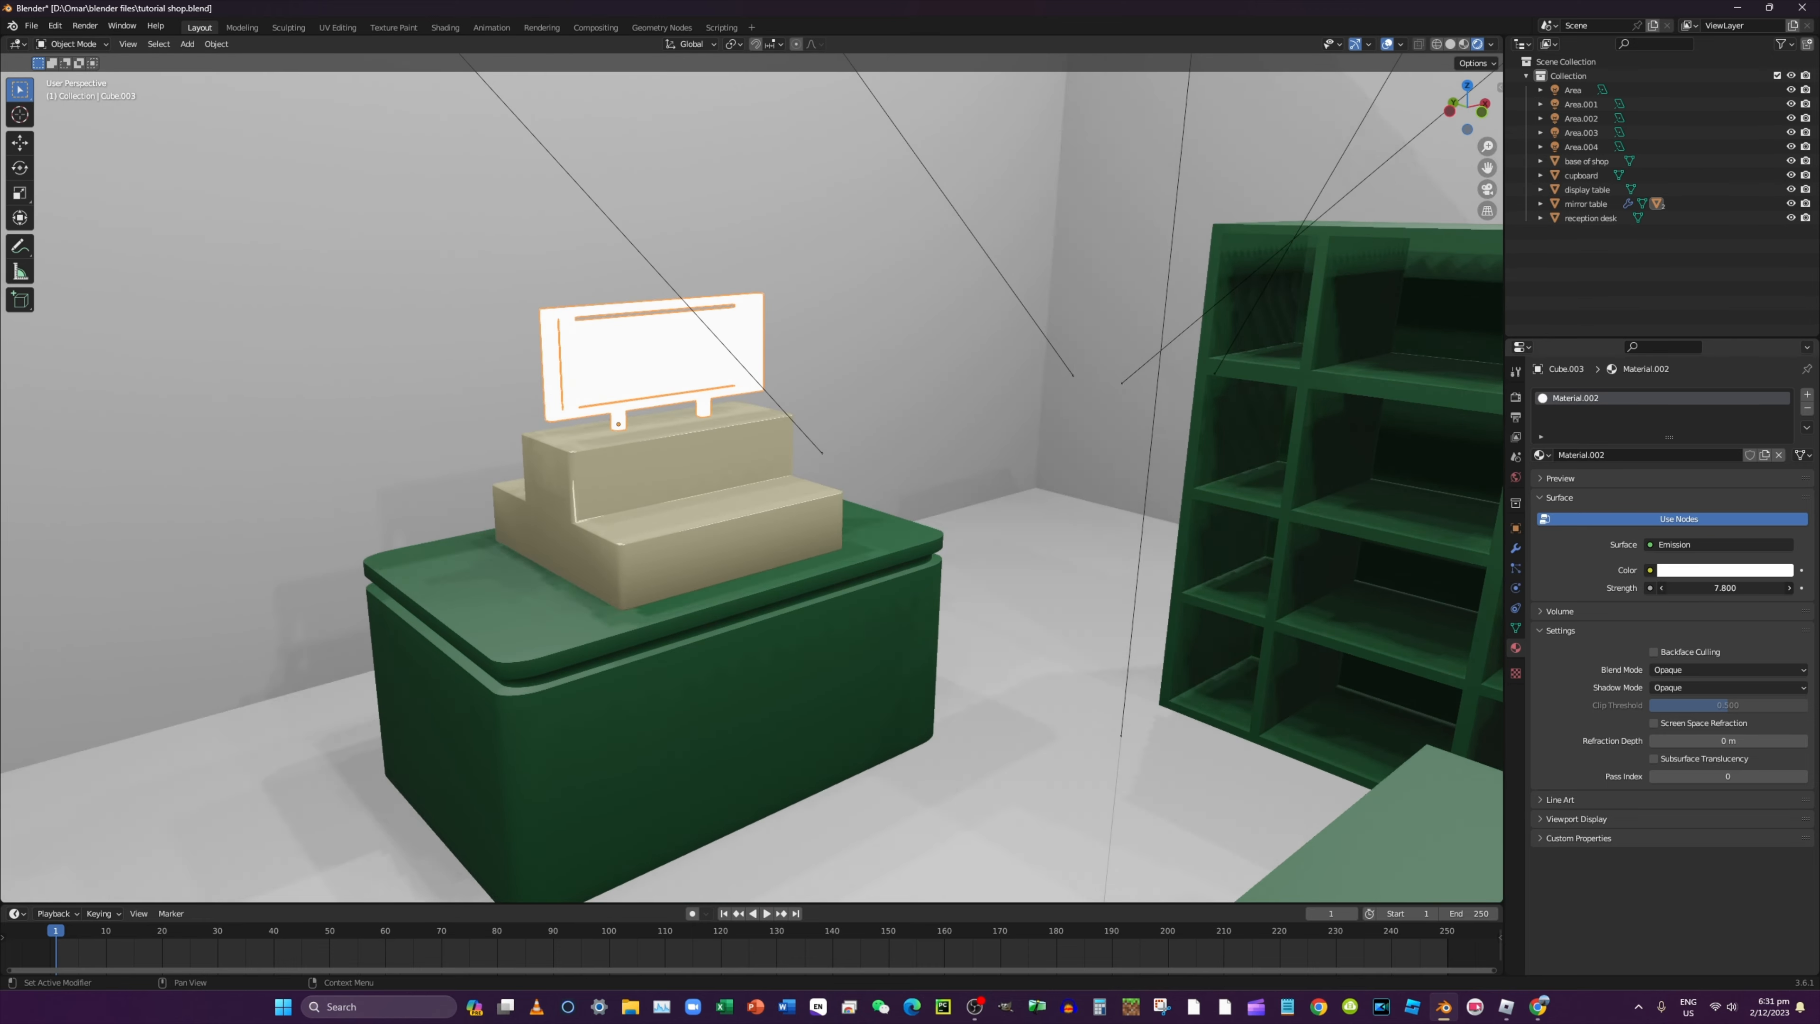
scroll(1048, 548, down, 4)
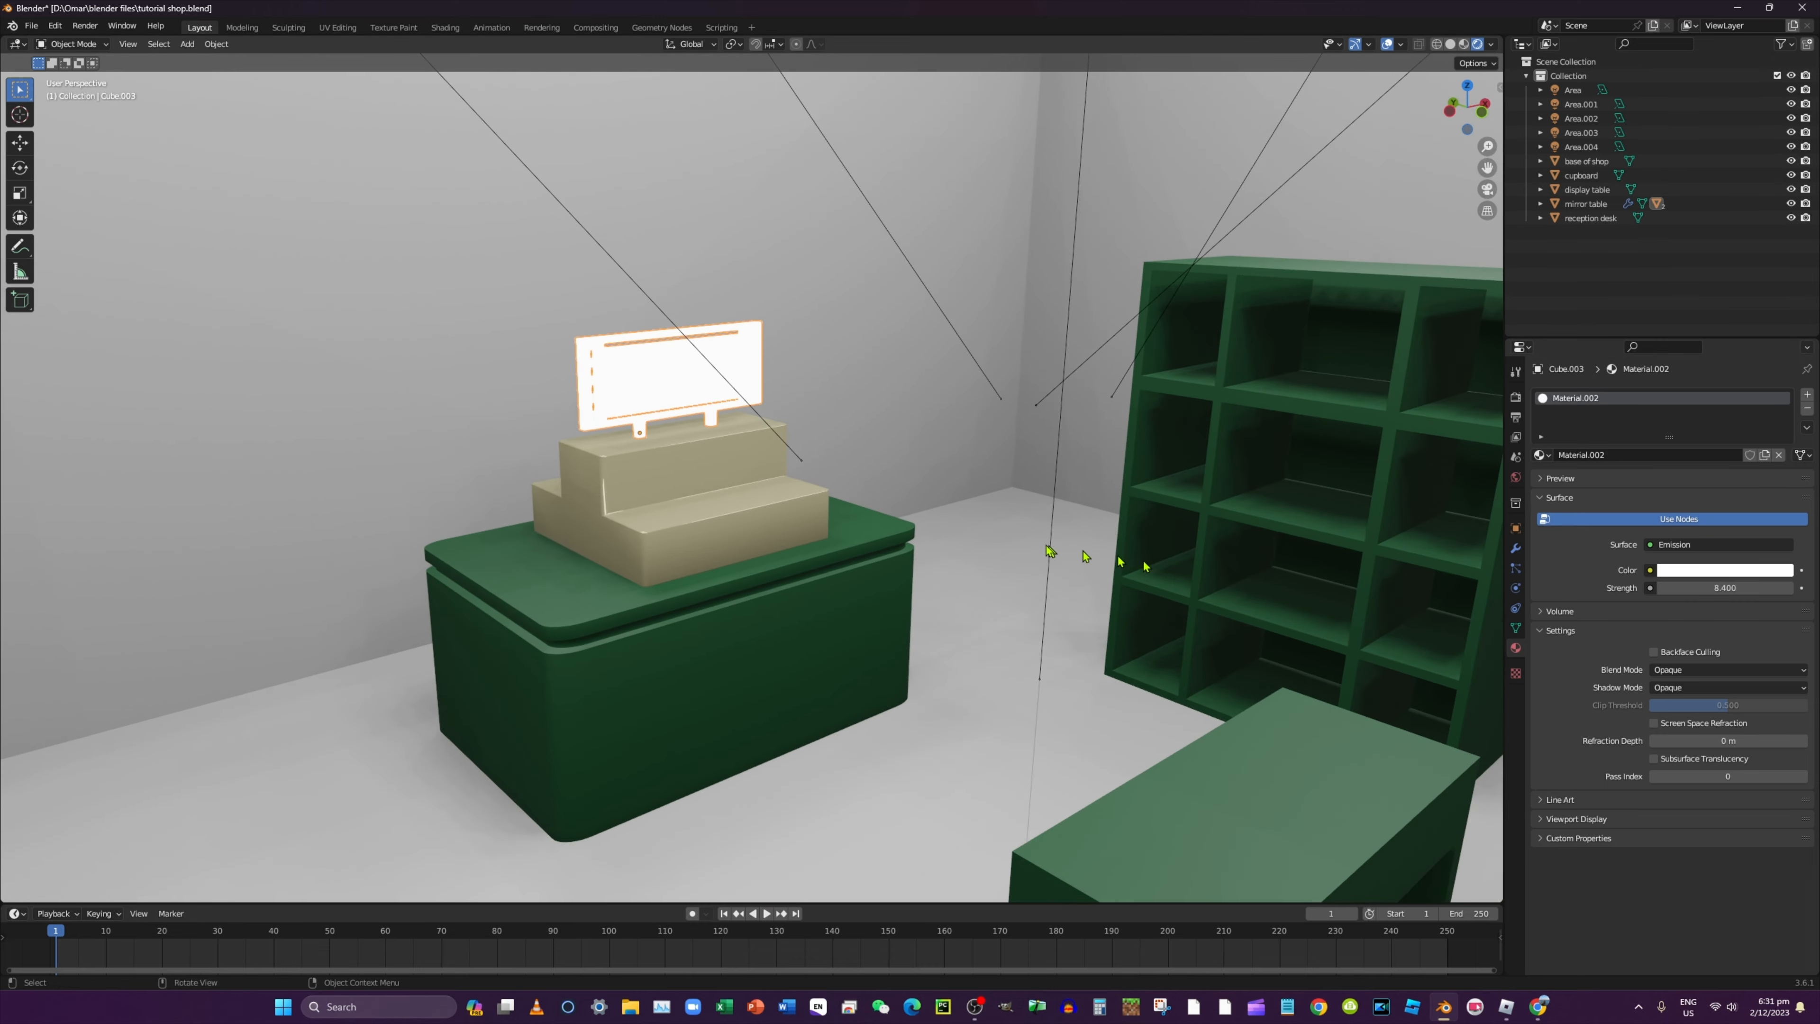
Add a second material slot to the mirror table in Edit Mode, choose the mirror's emissive material for it and rename it emission
click(752, 617)
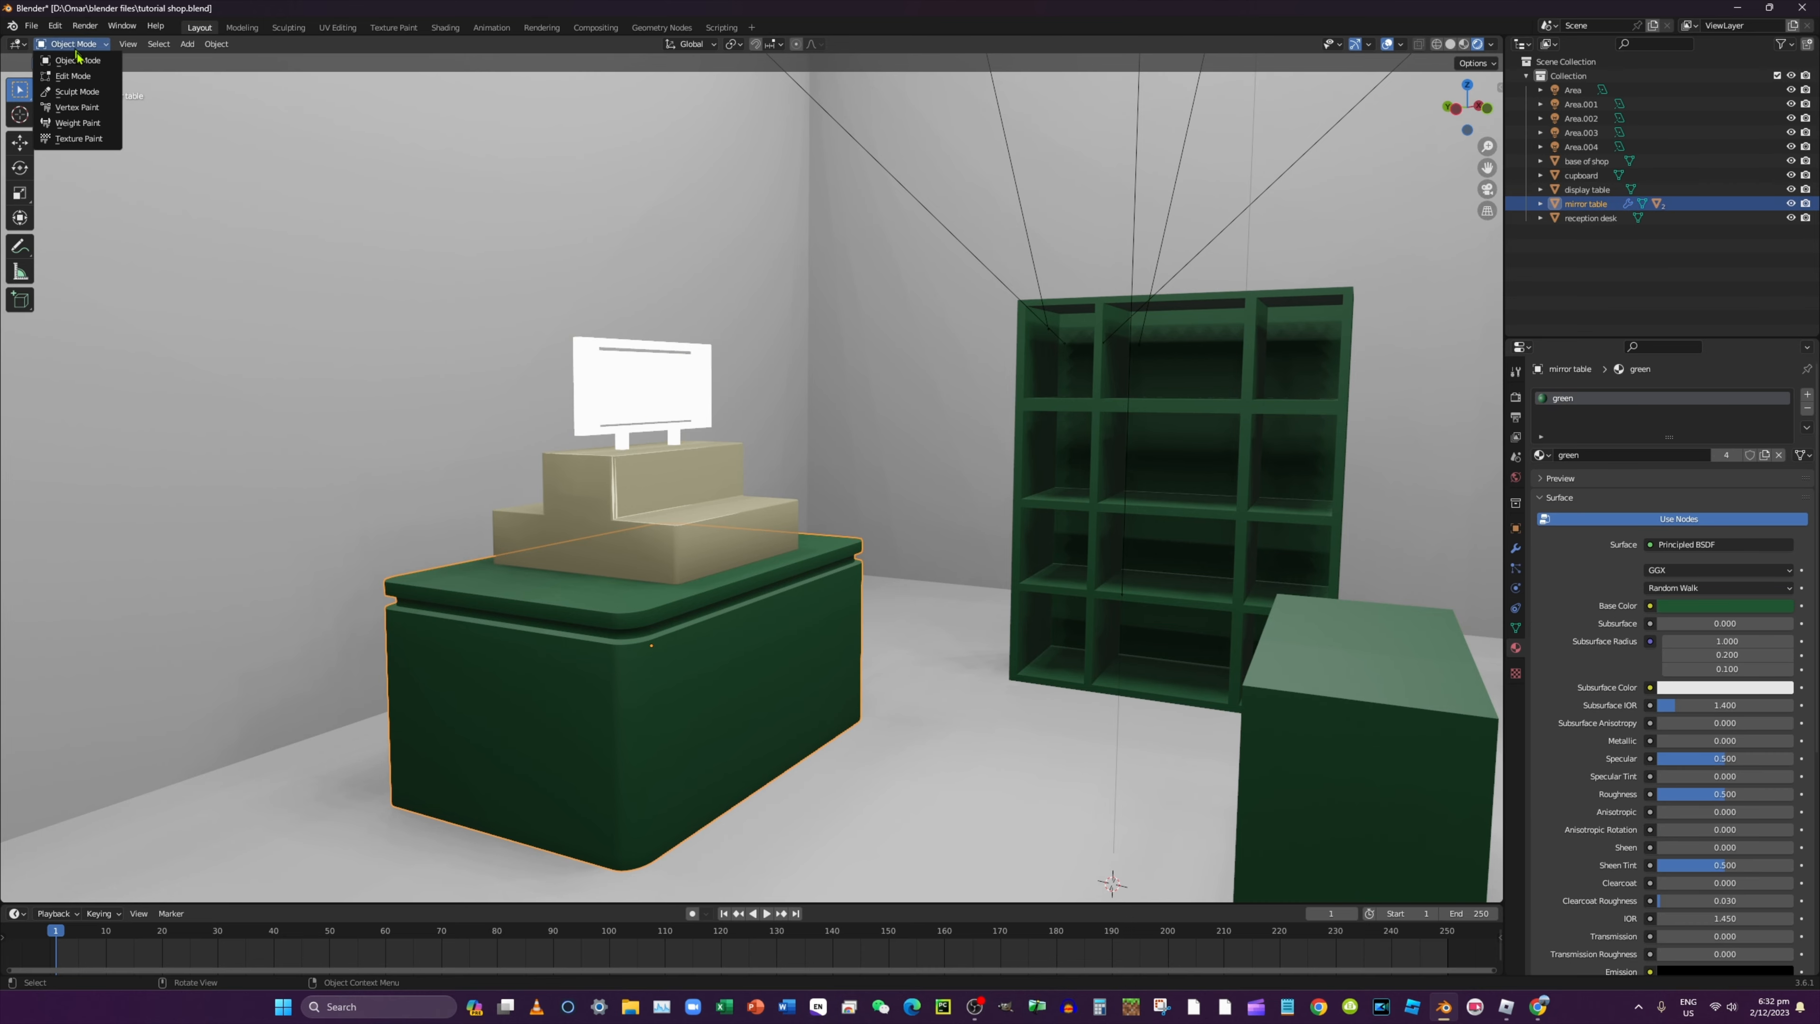
key(Tab)
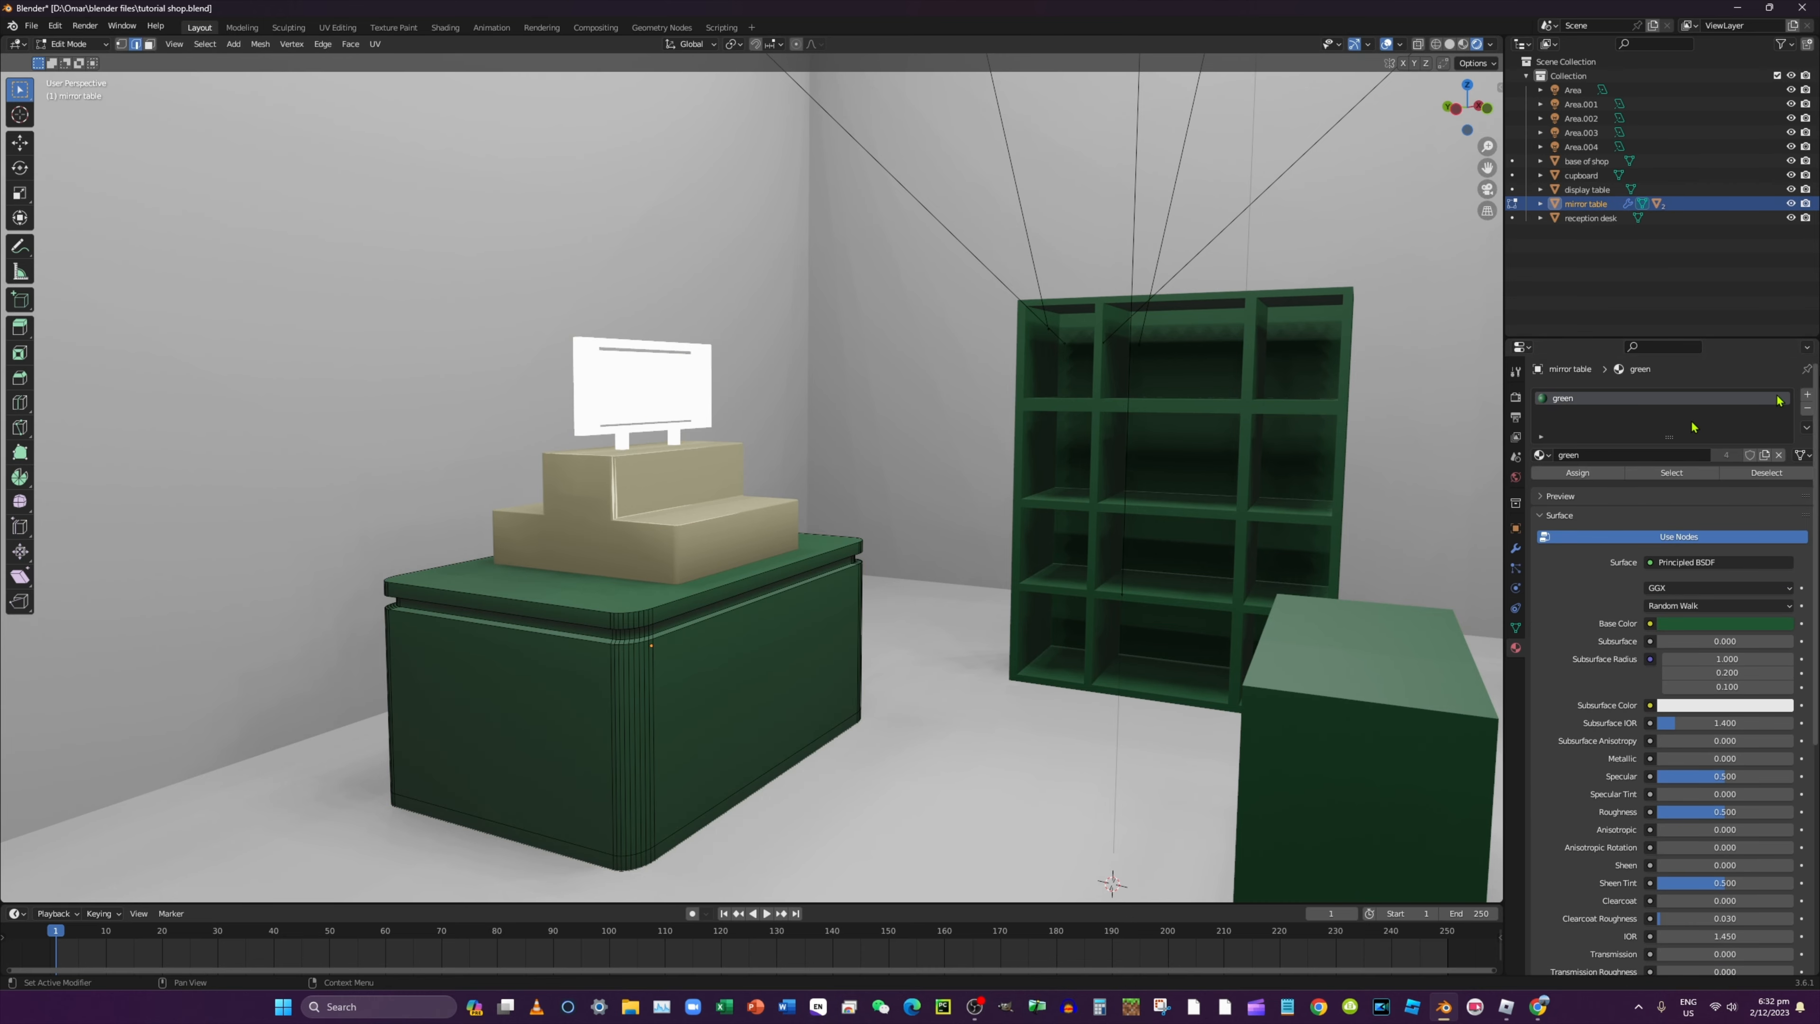
click(1807, 394)
click(1540, 482)
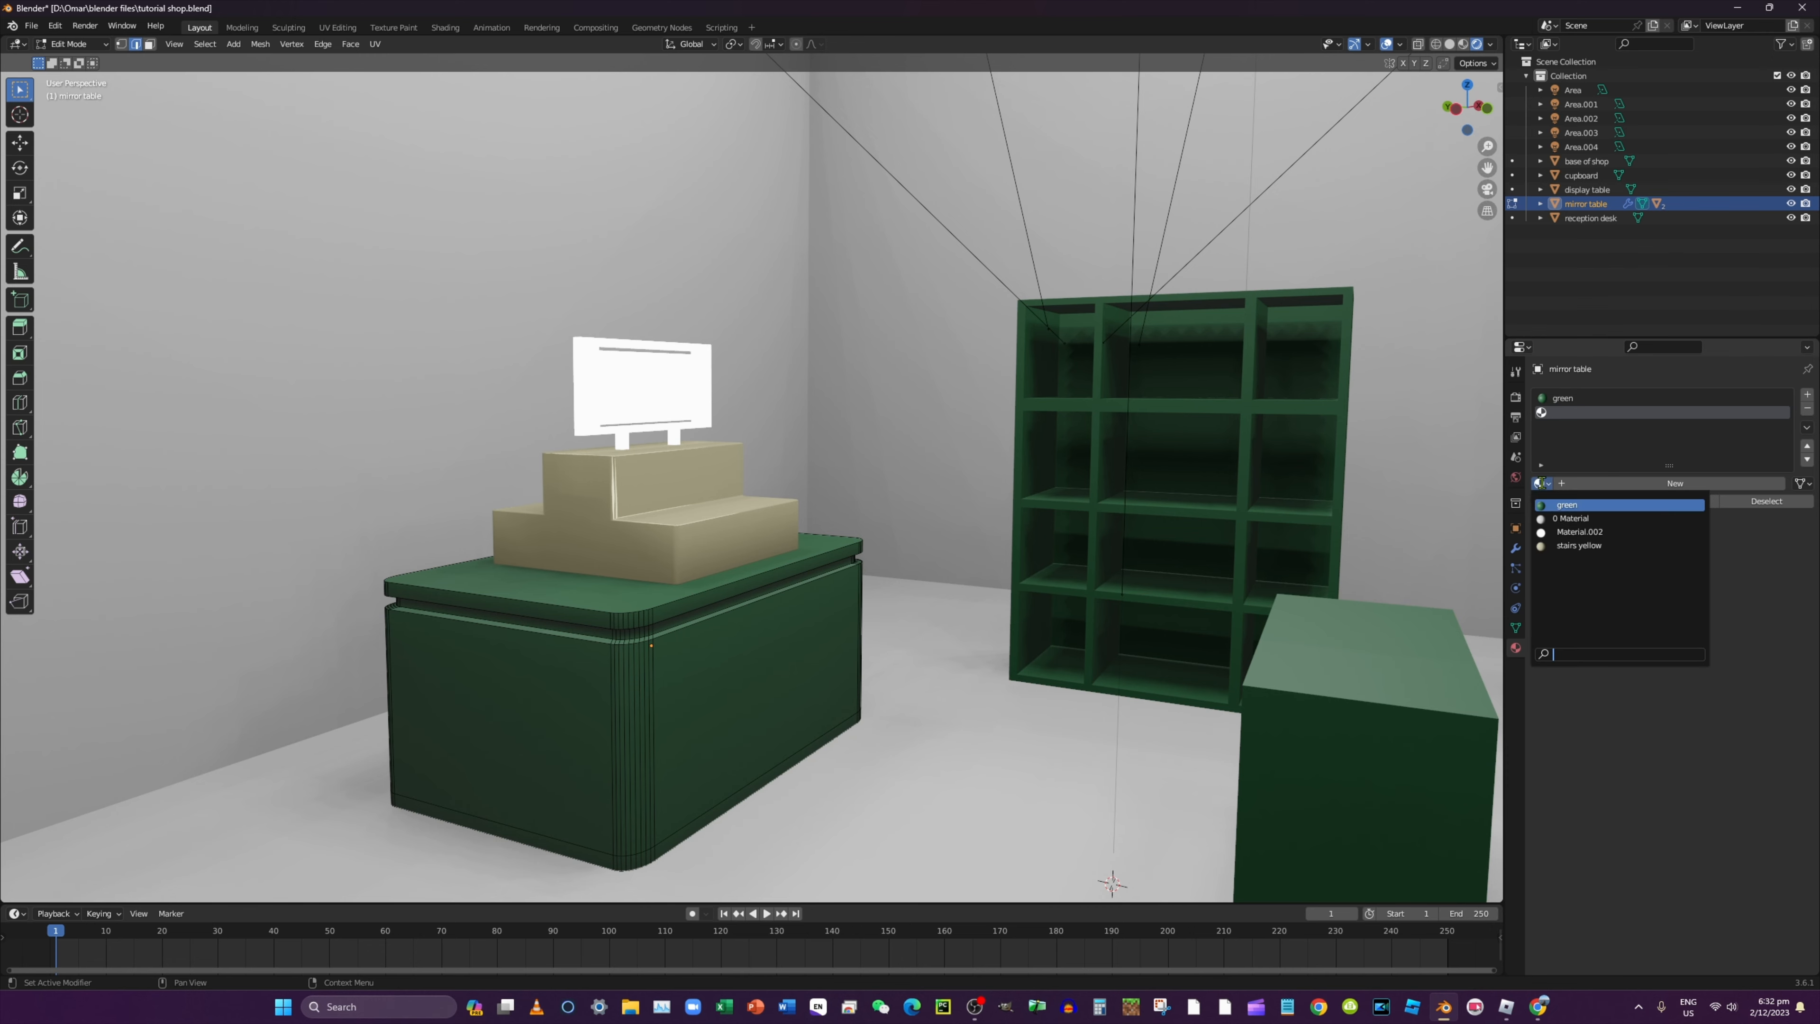
click(1558, 531)
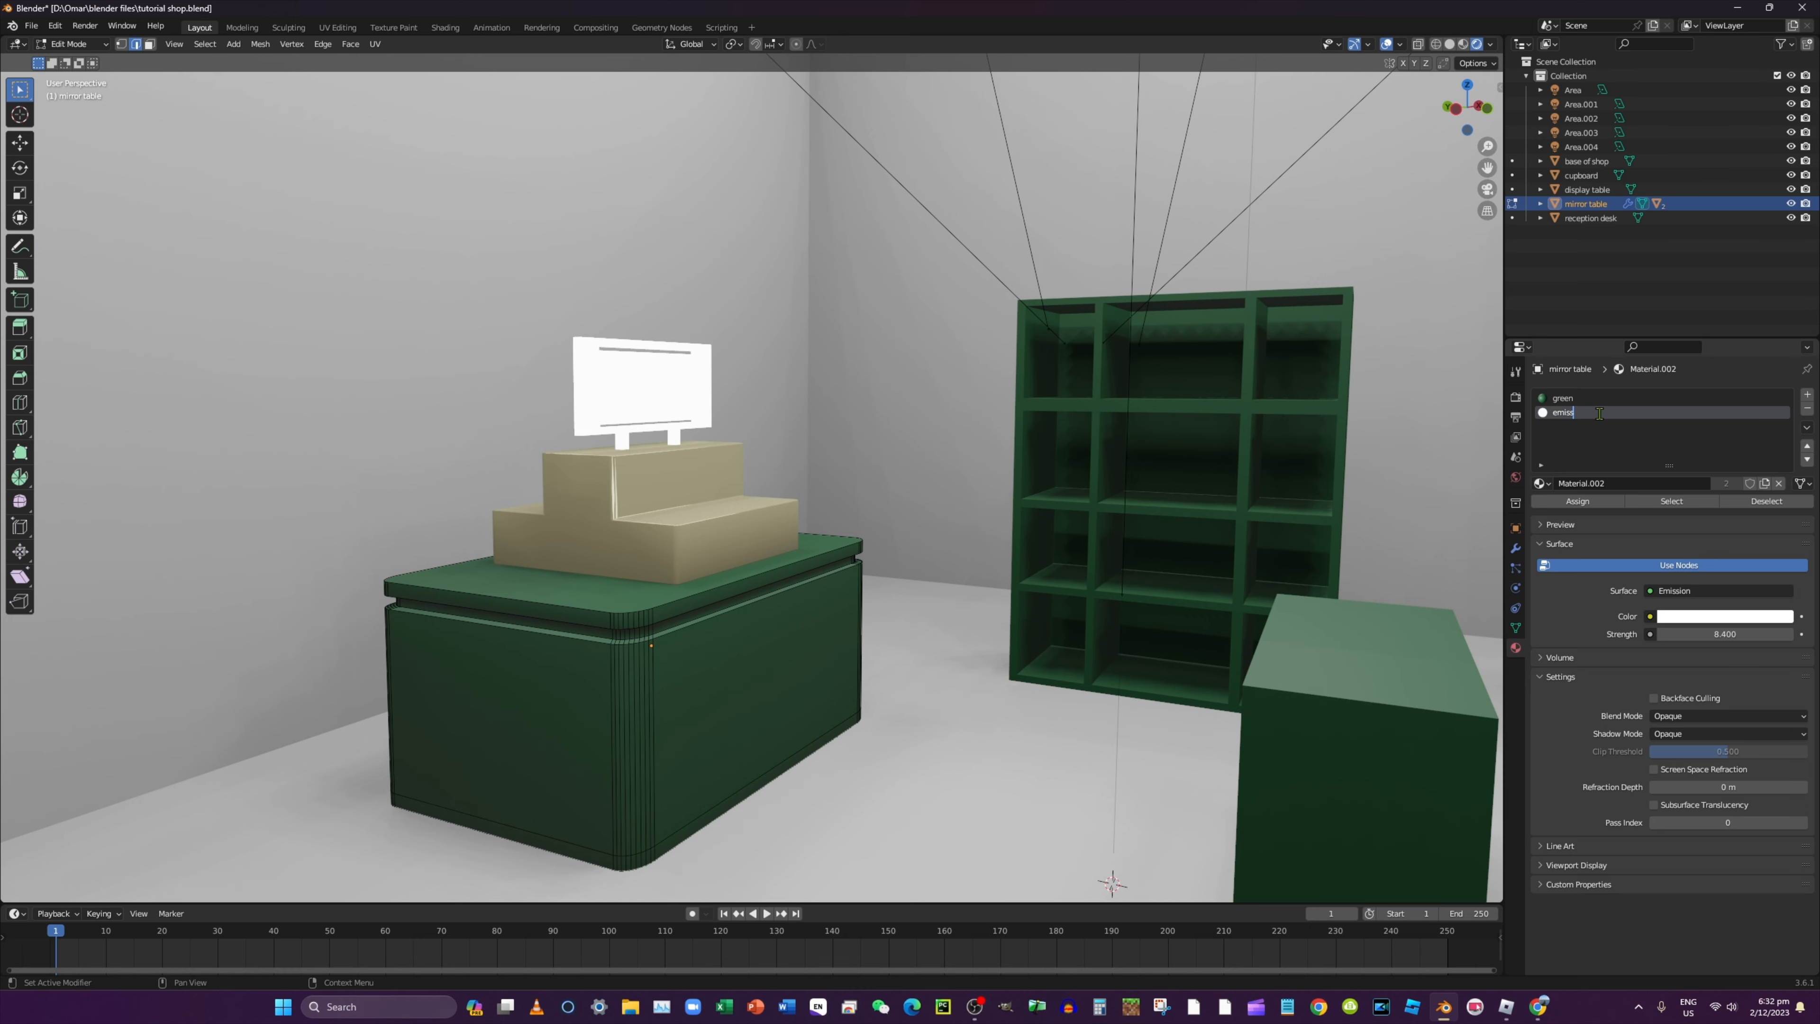
Assign the emission material to the loop of groove faces below the mirror table's top, and return to Object Mode
middle_drag(700, 614, 708, 599)
alt+click(708, 599)
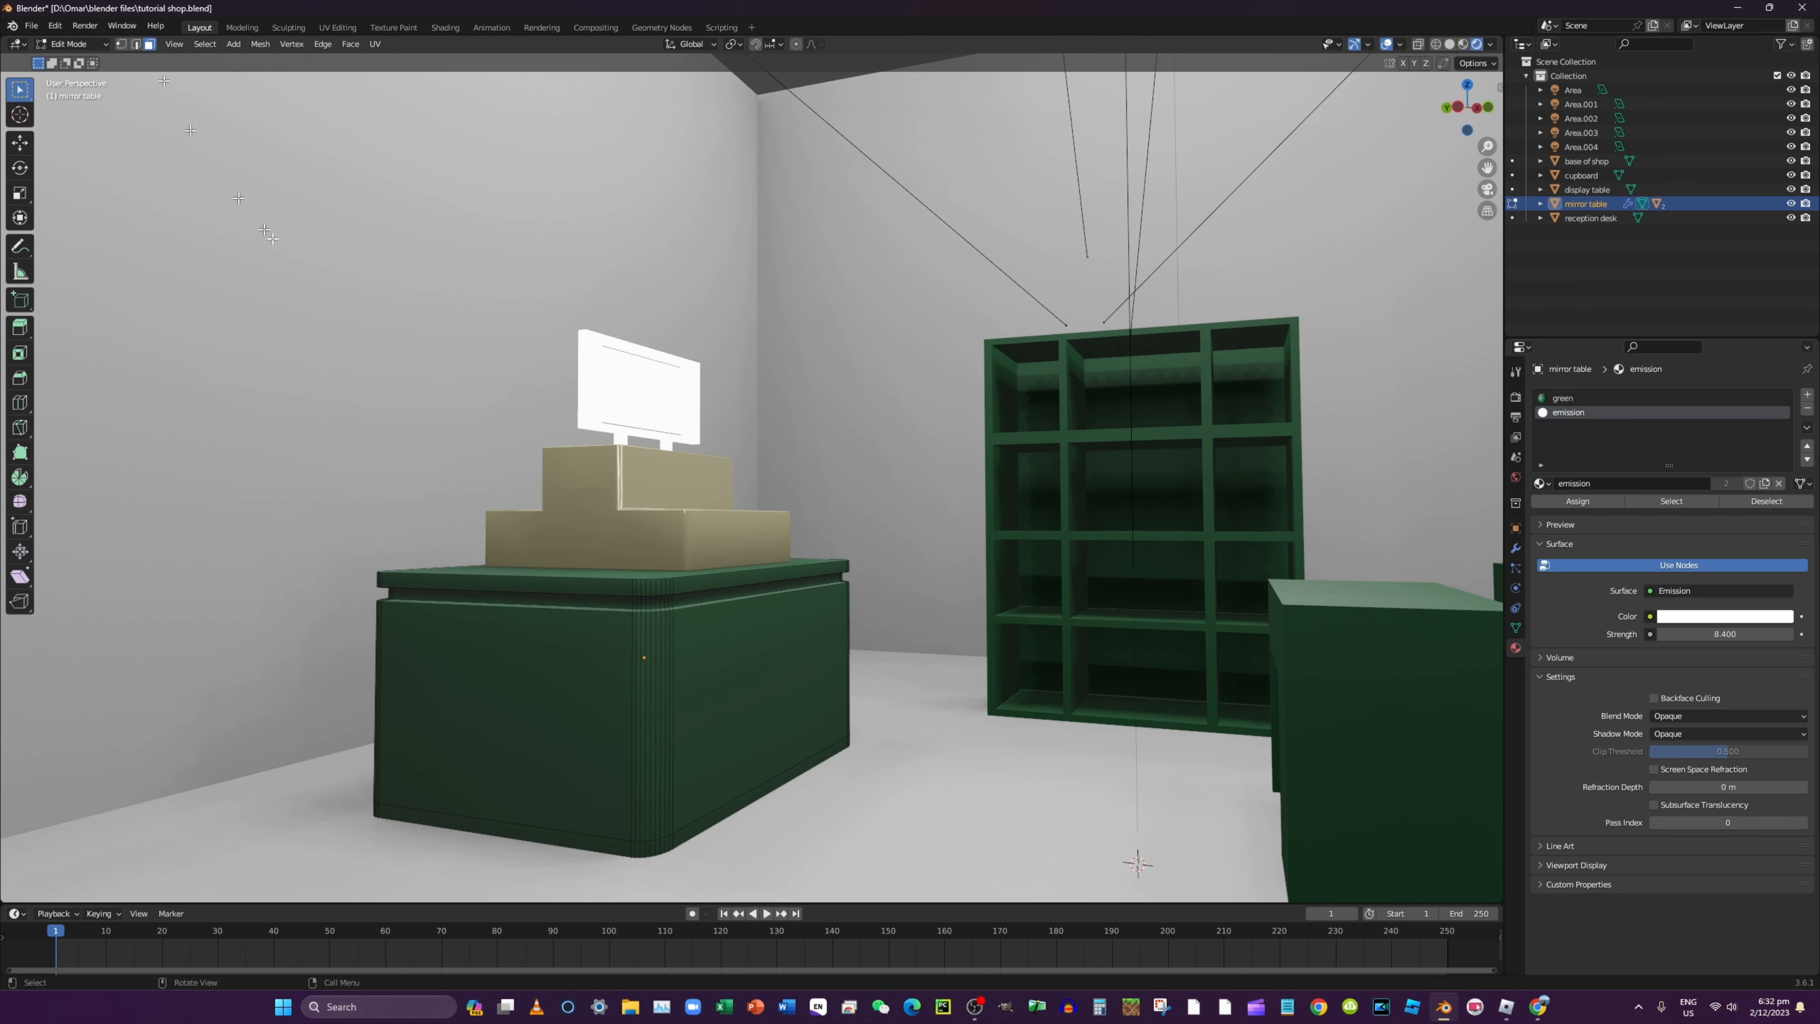
alt+click(589, 598)
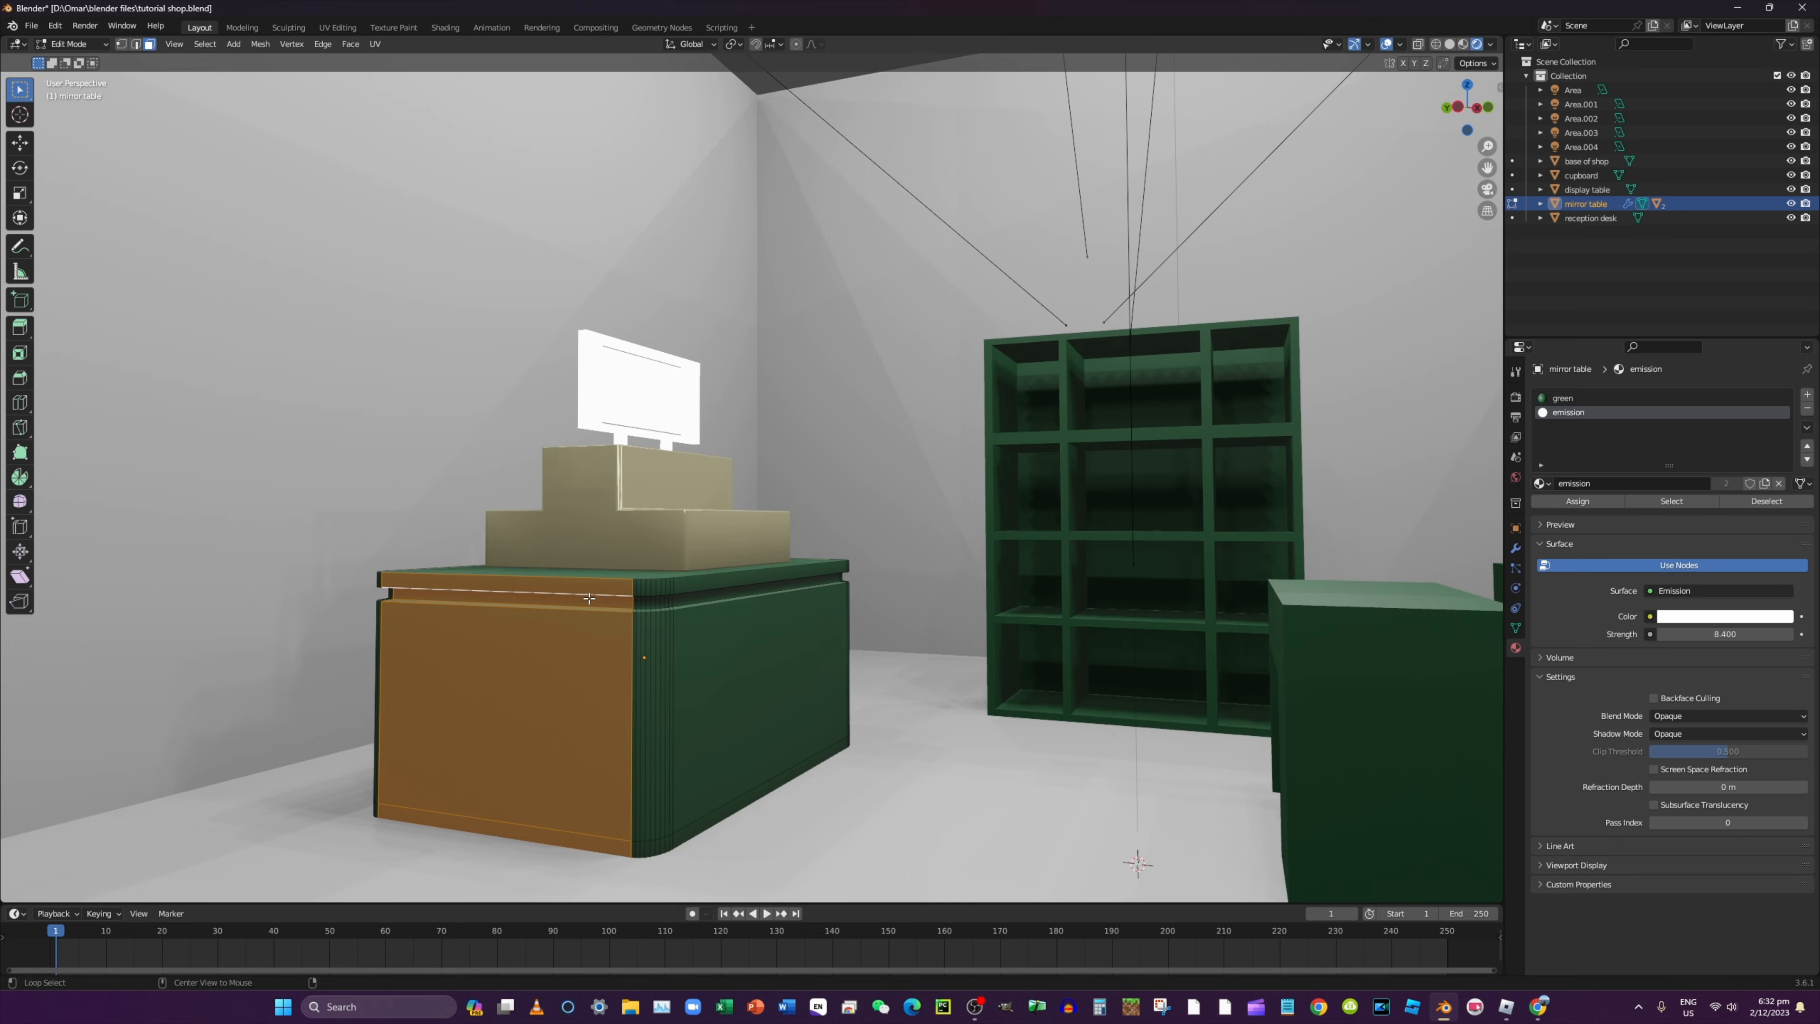
click(624, 602)
mouse_move(653, 607)
middle_down()
mouse_move(791, 601)
mouse_move(662, 609)
middle_up()
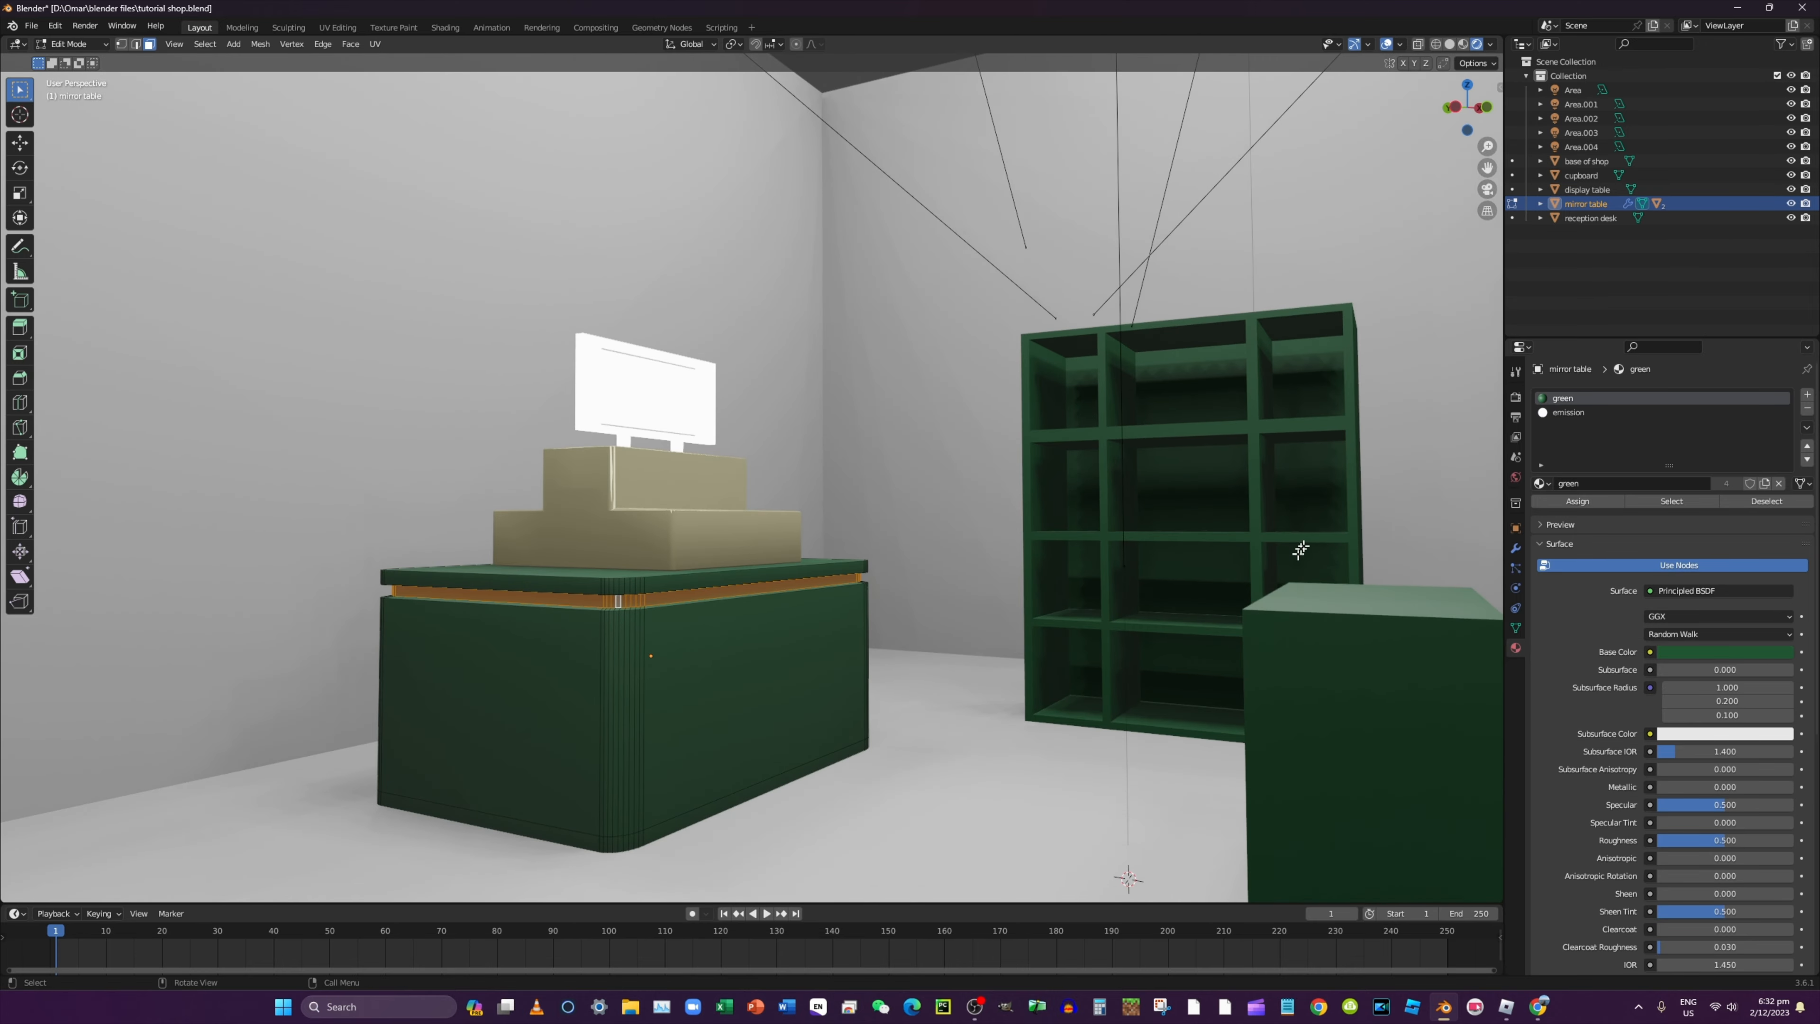
click(1569, 412)
click(1577, 500)
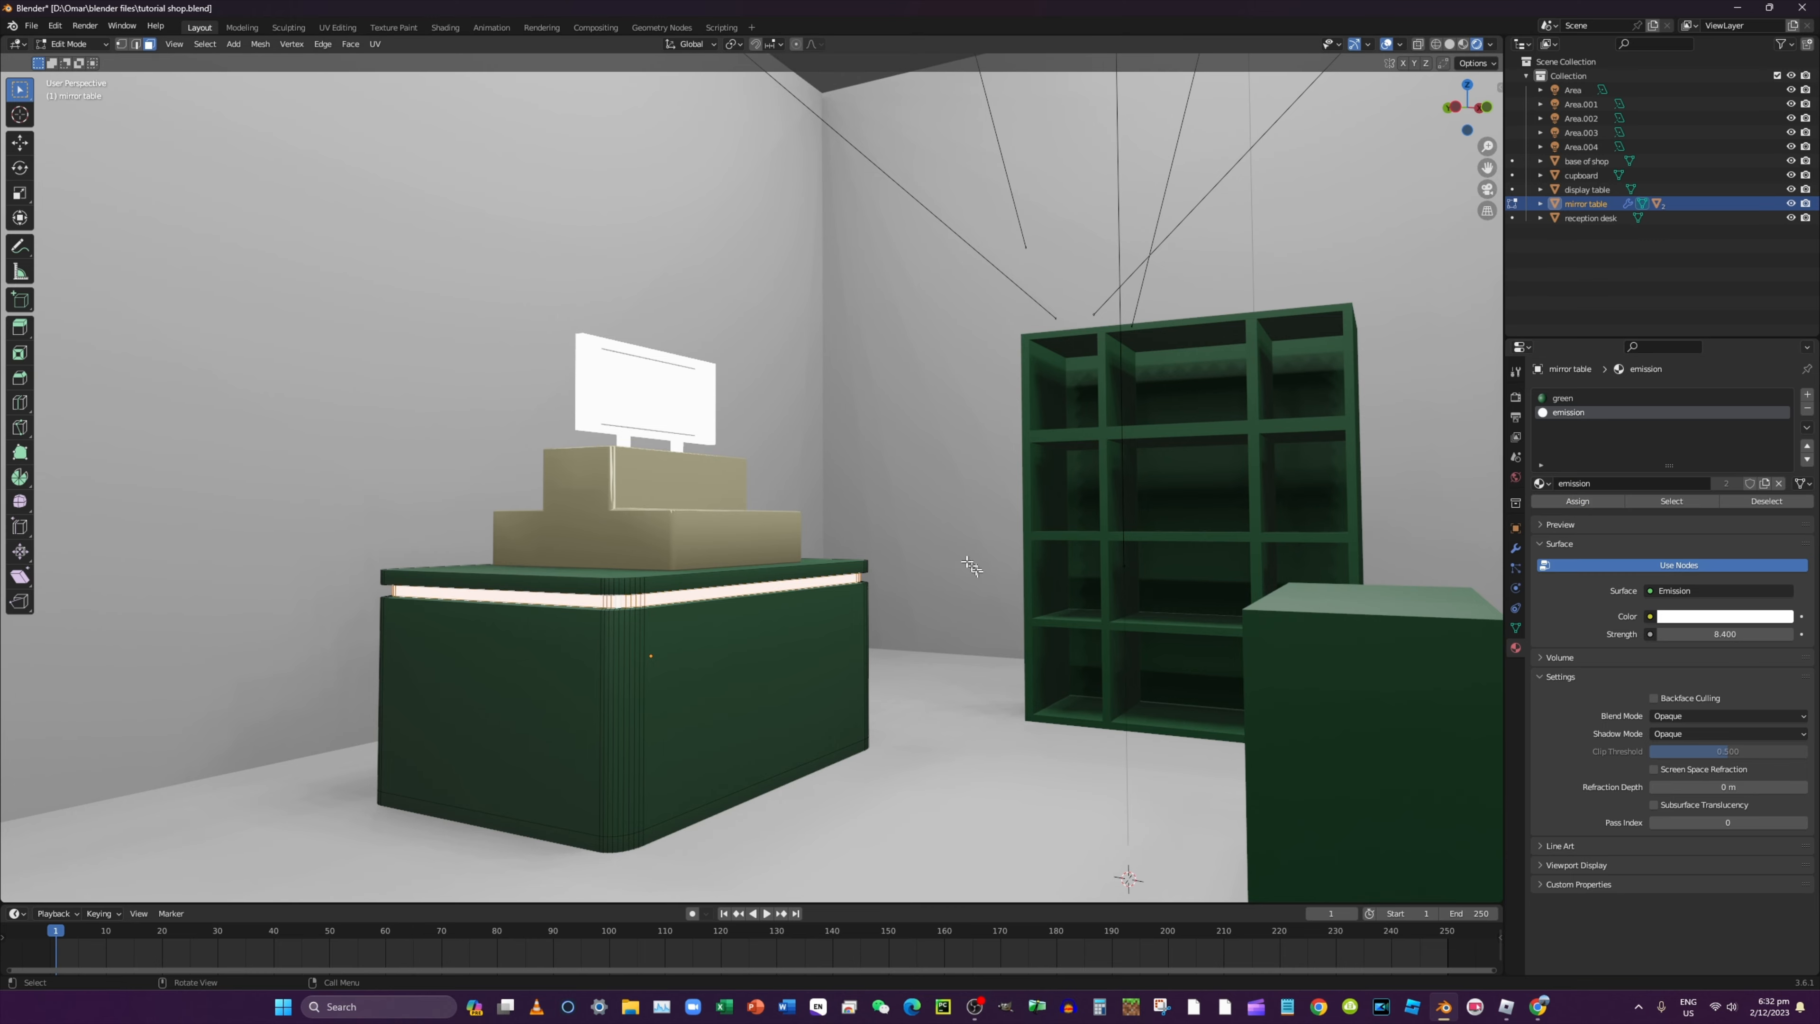
middle_drag(913, 559, 686, 483)
scroll(793, 515, down, 3)
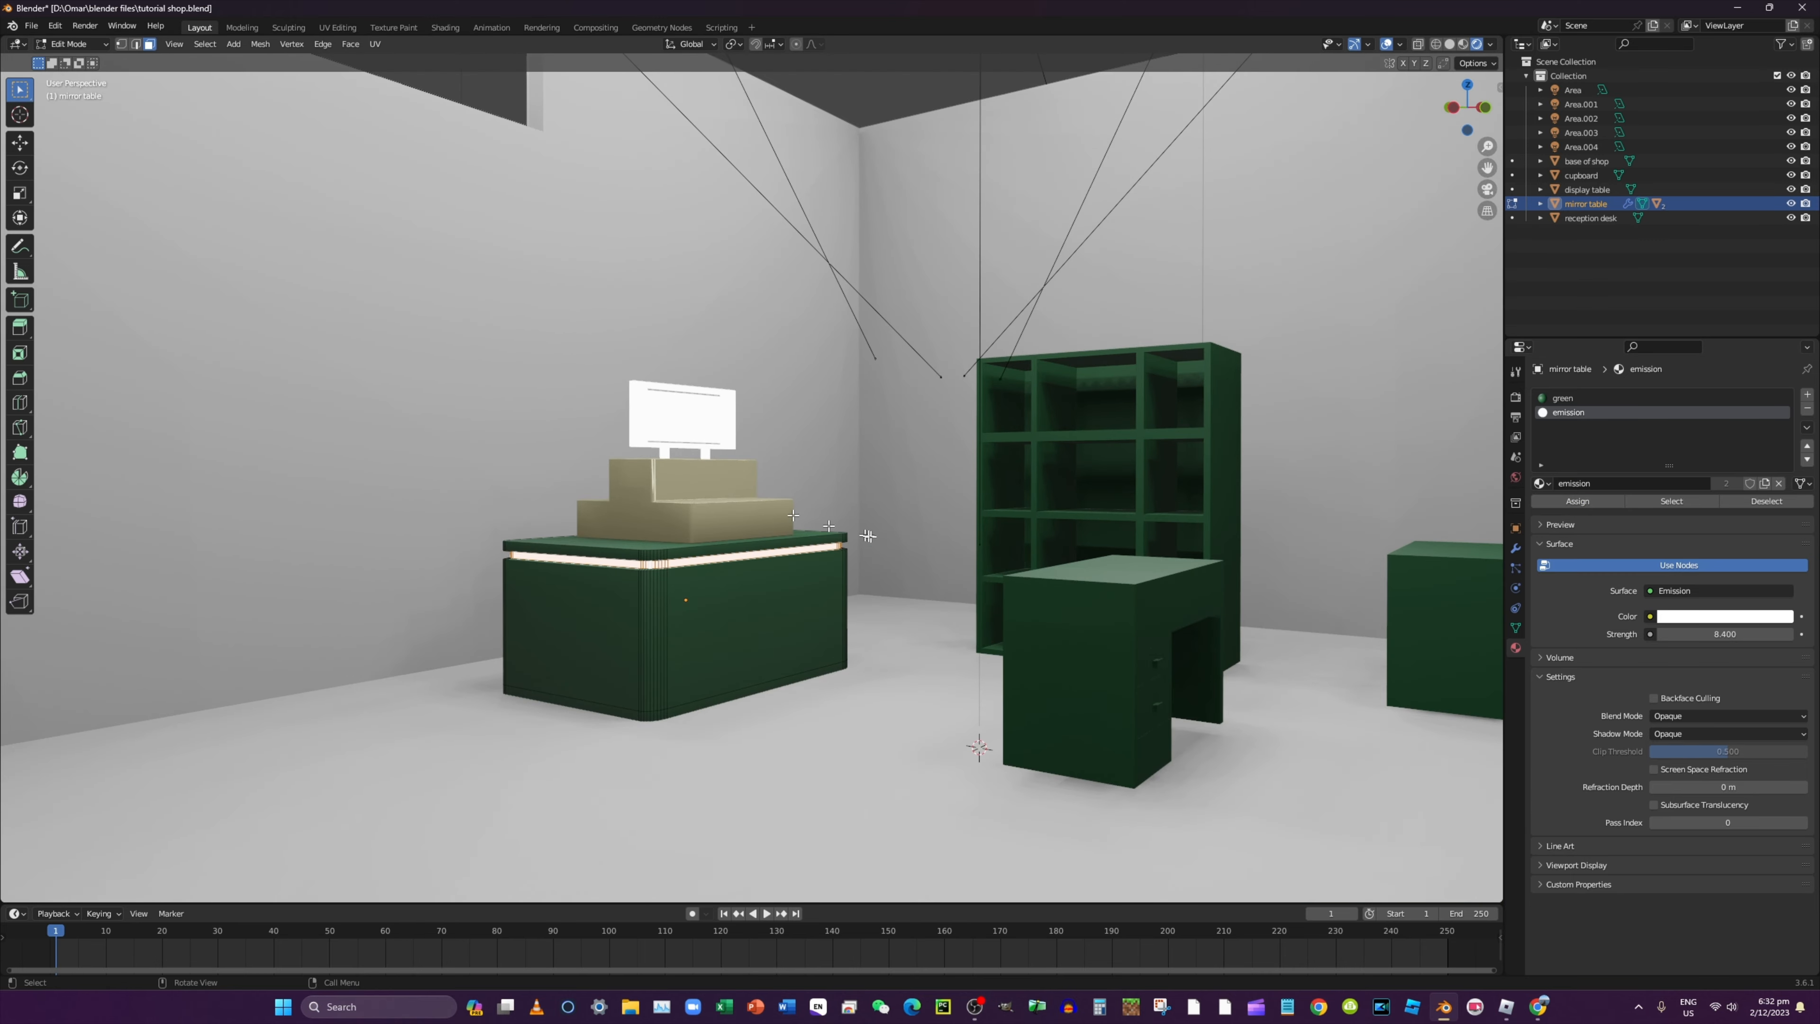
click(71, 43)
click(68, 29)
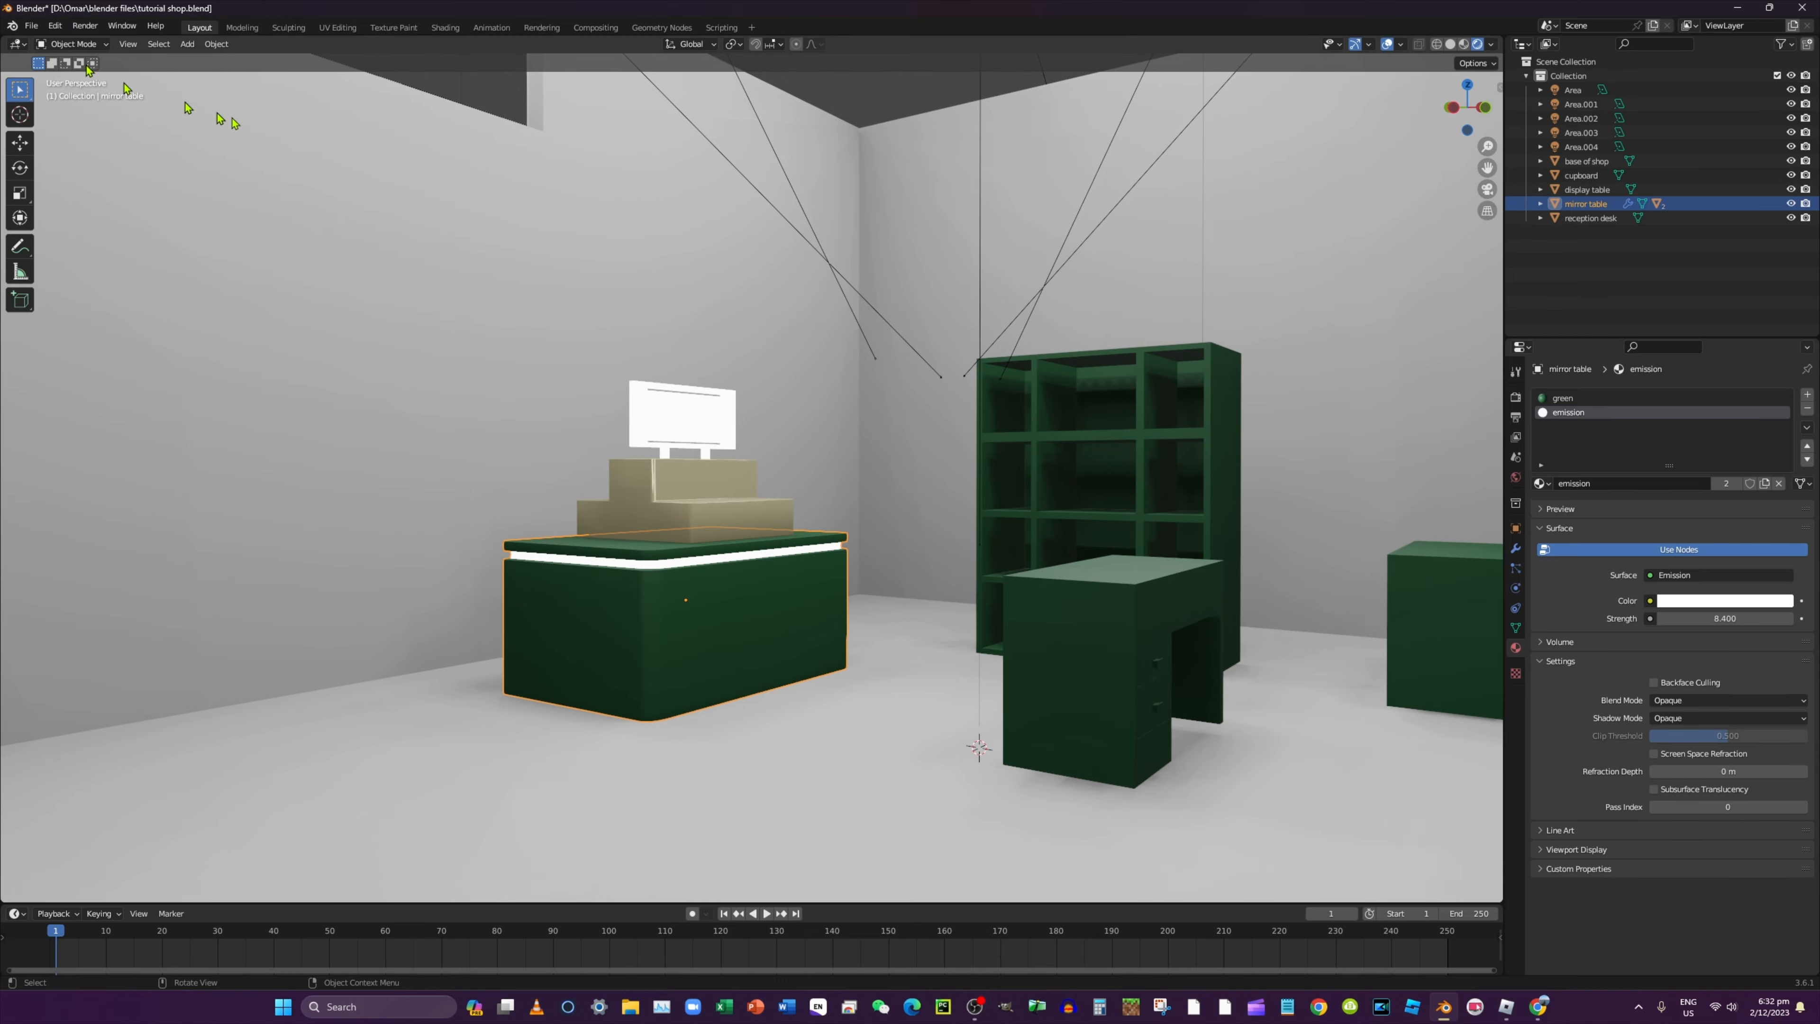
Add a second material slot to the cupboard in Edit Mode and choose the existing emission material for it
middle_drag(934, 458, 982, 437)
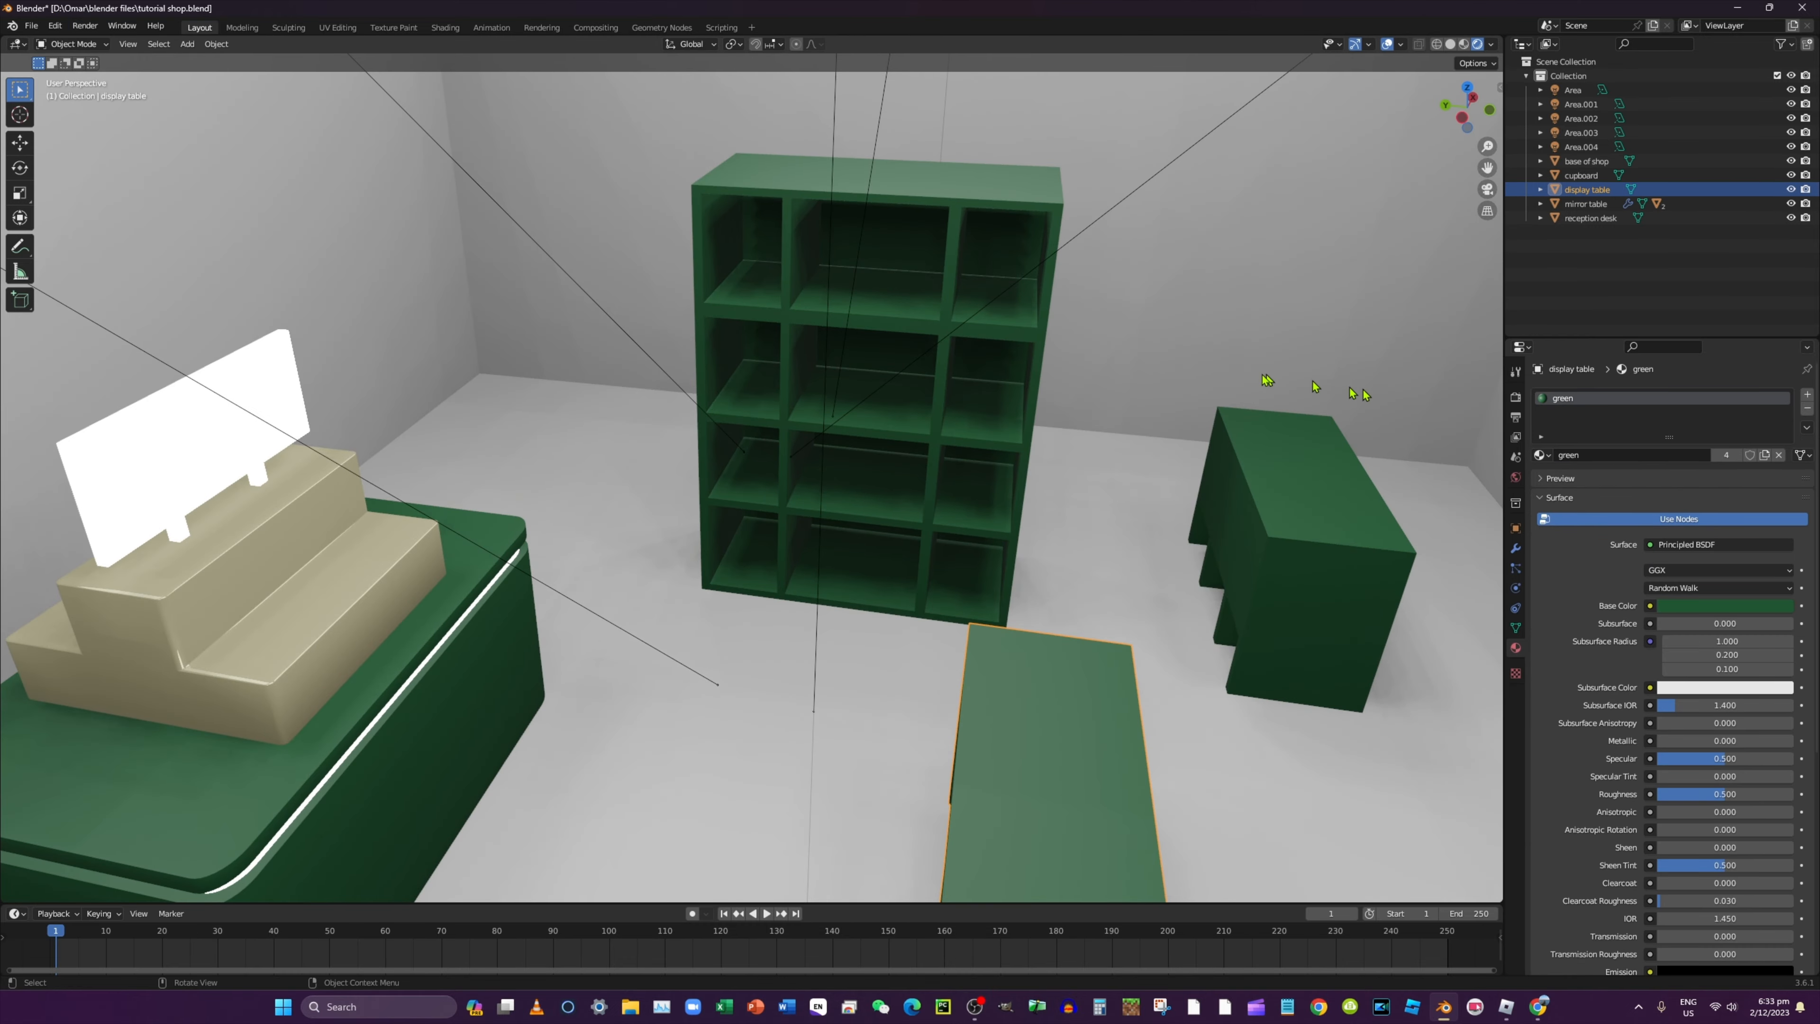
click(1011, 357)
mouse_move(1015, 362)
middle_down()
mouse_move(993, 350)
mouse_move(1009, 351)
middle_up()
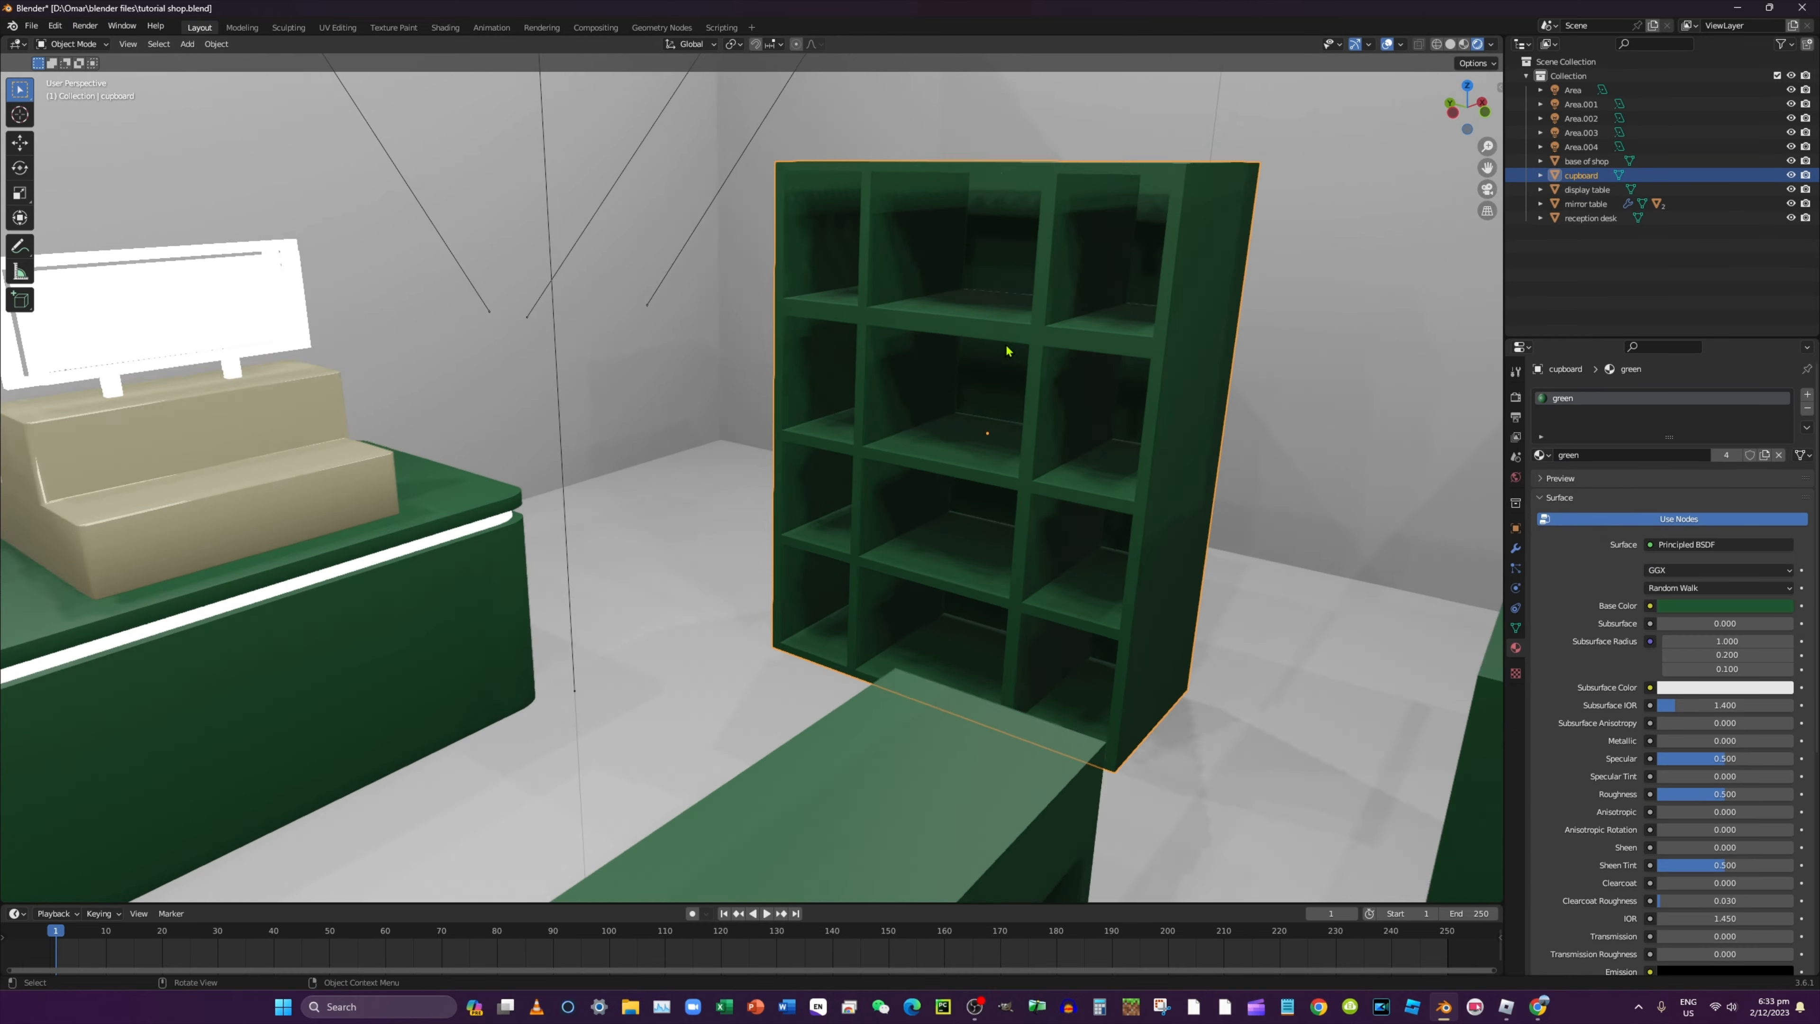
scroll(1009, 351, up, 2)
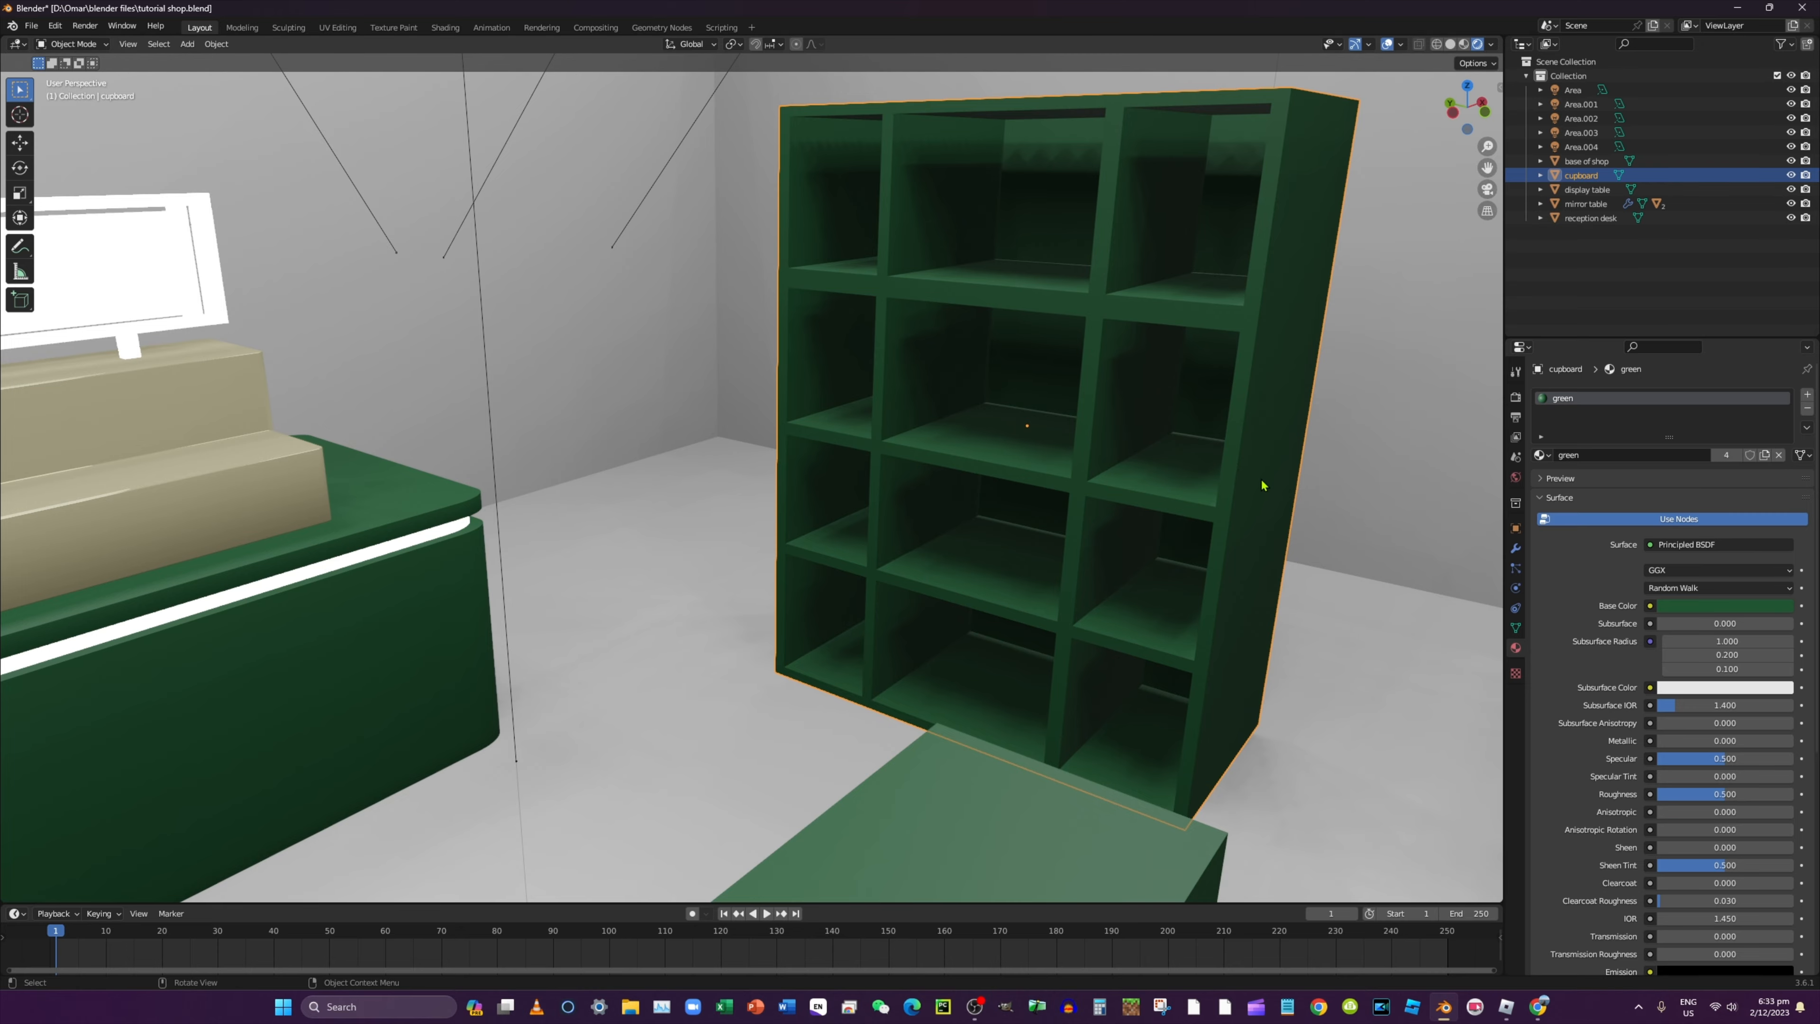
click(71, 44)
click(69, 75)
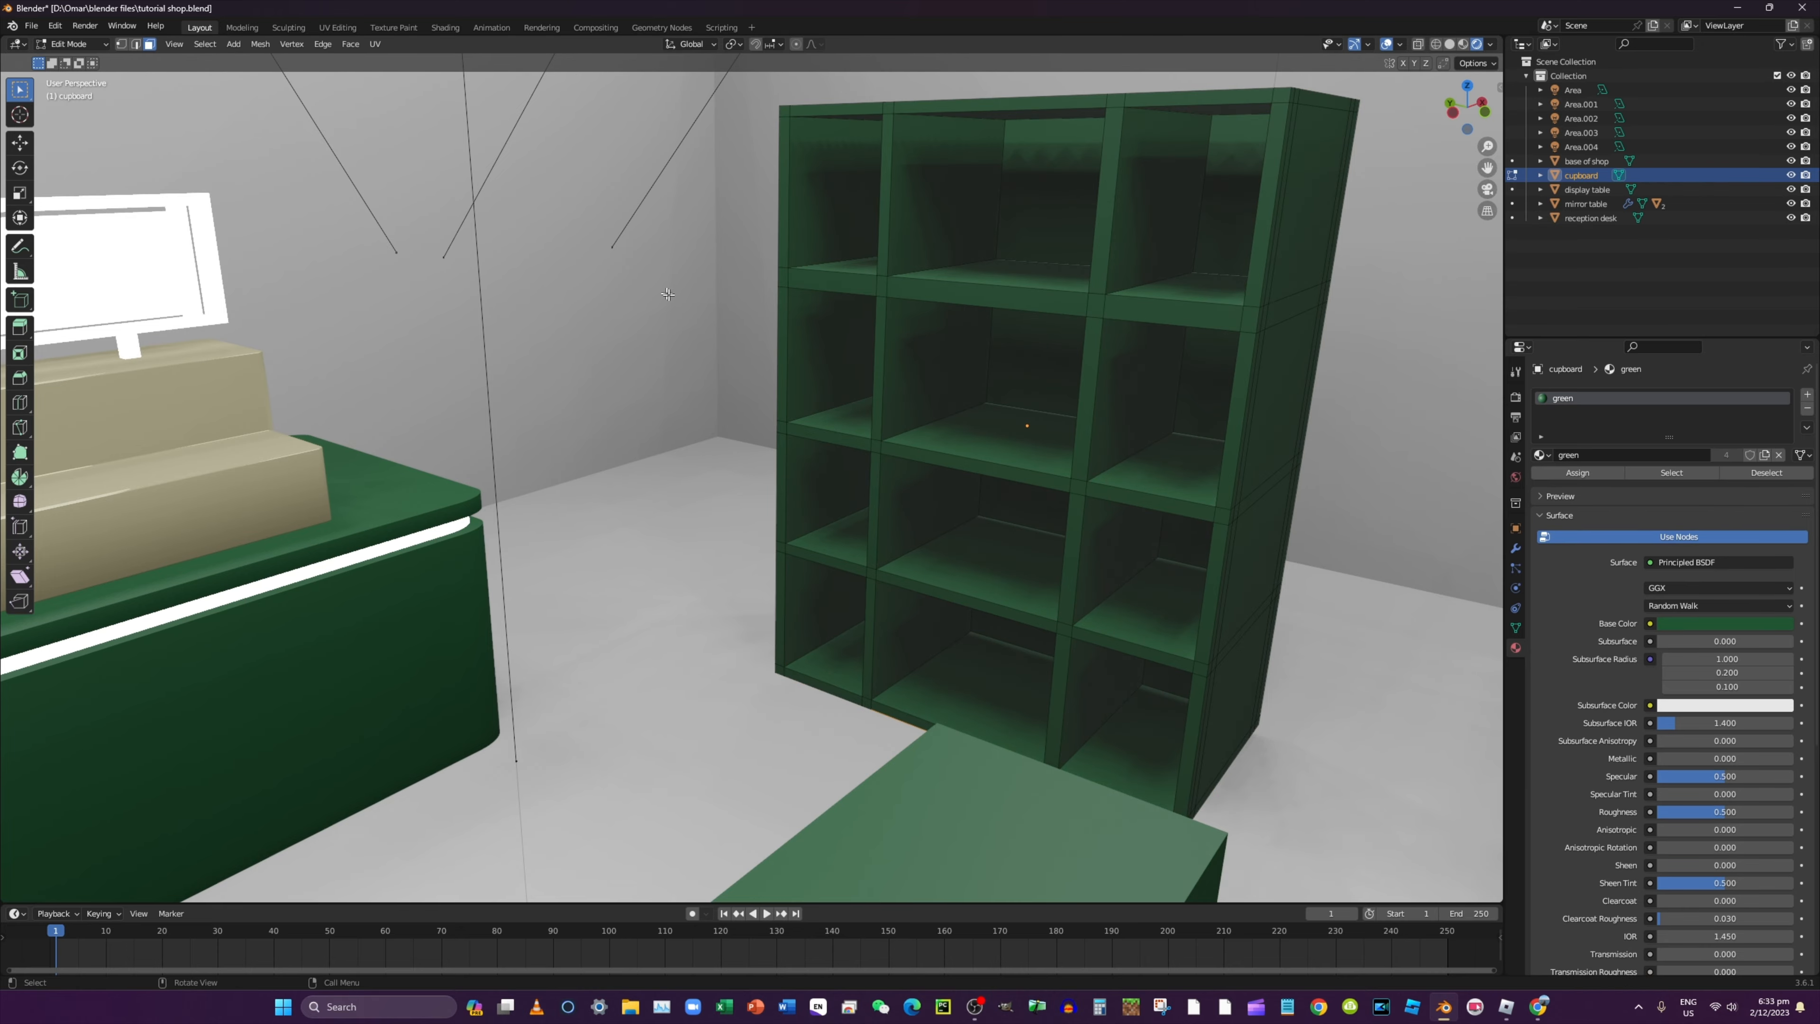
middle_drag(949, 295, 944, 375)
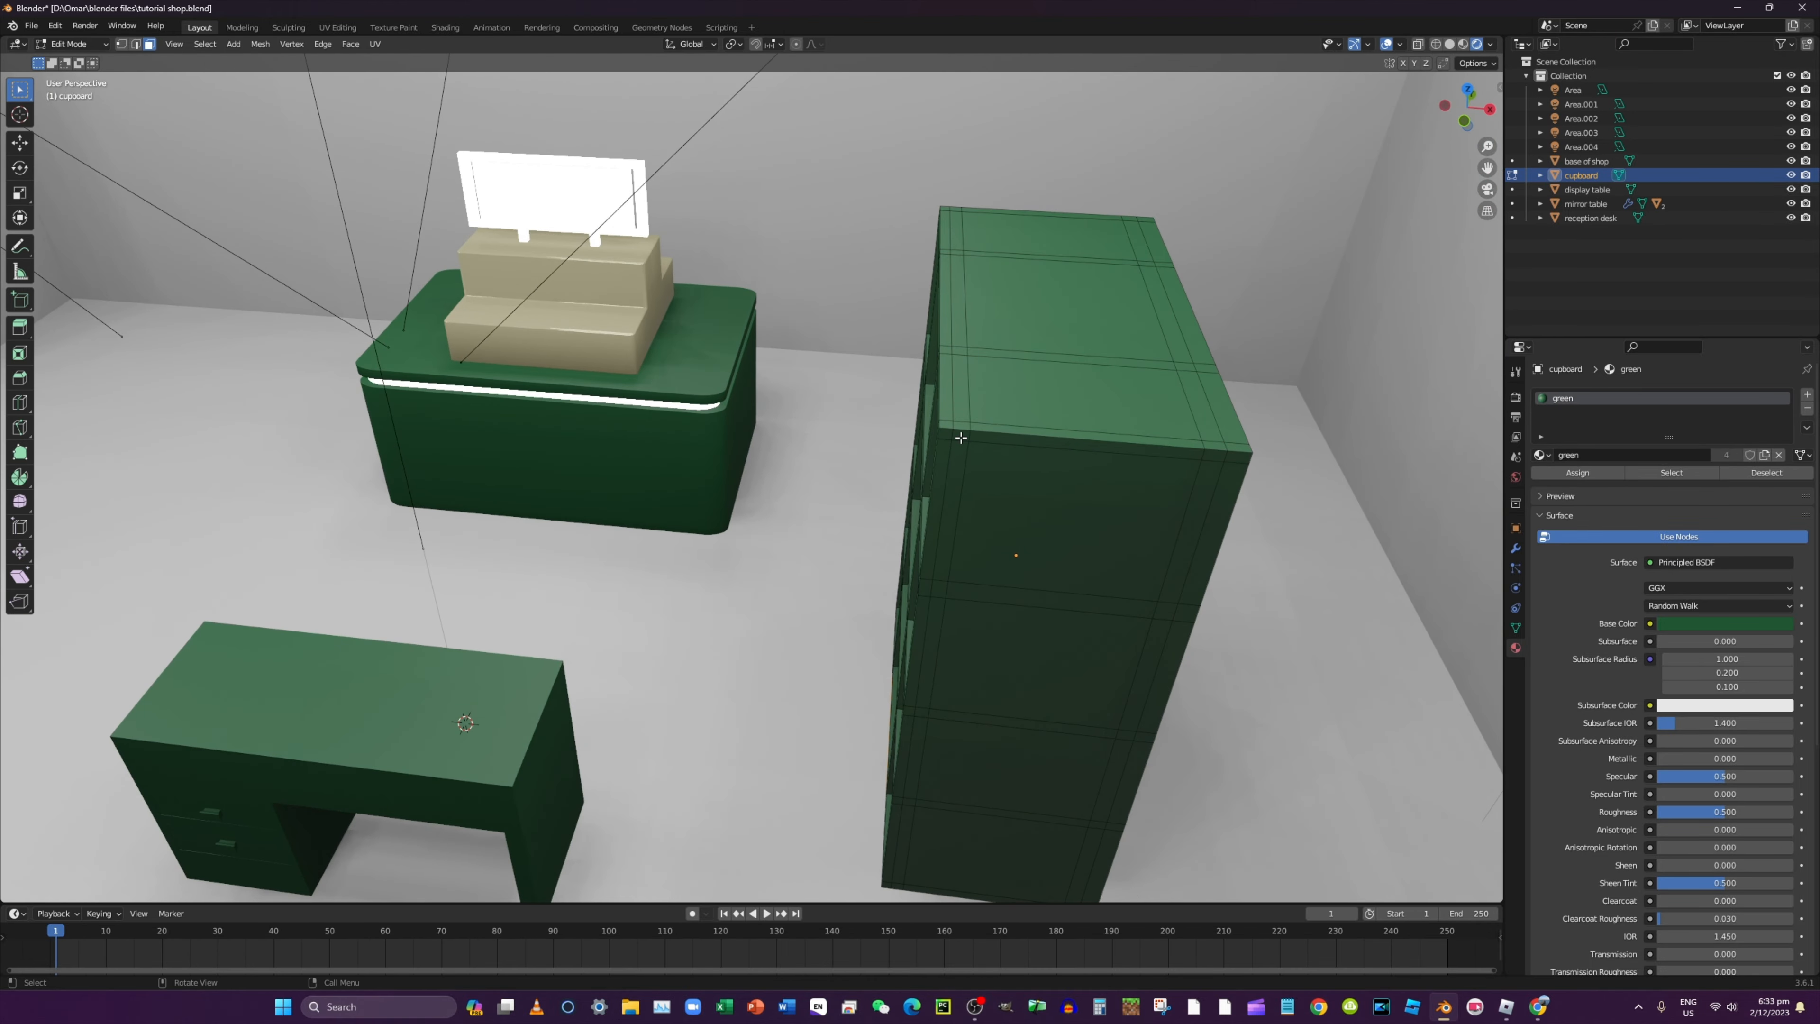
click(1807, 393)
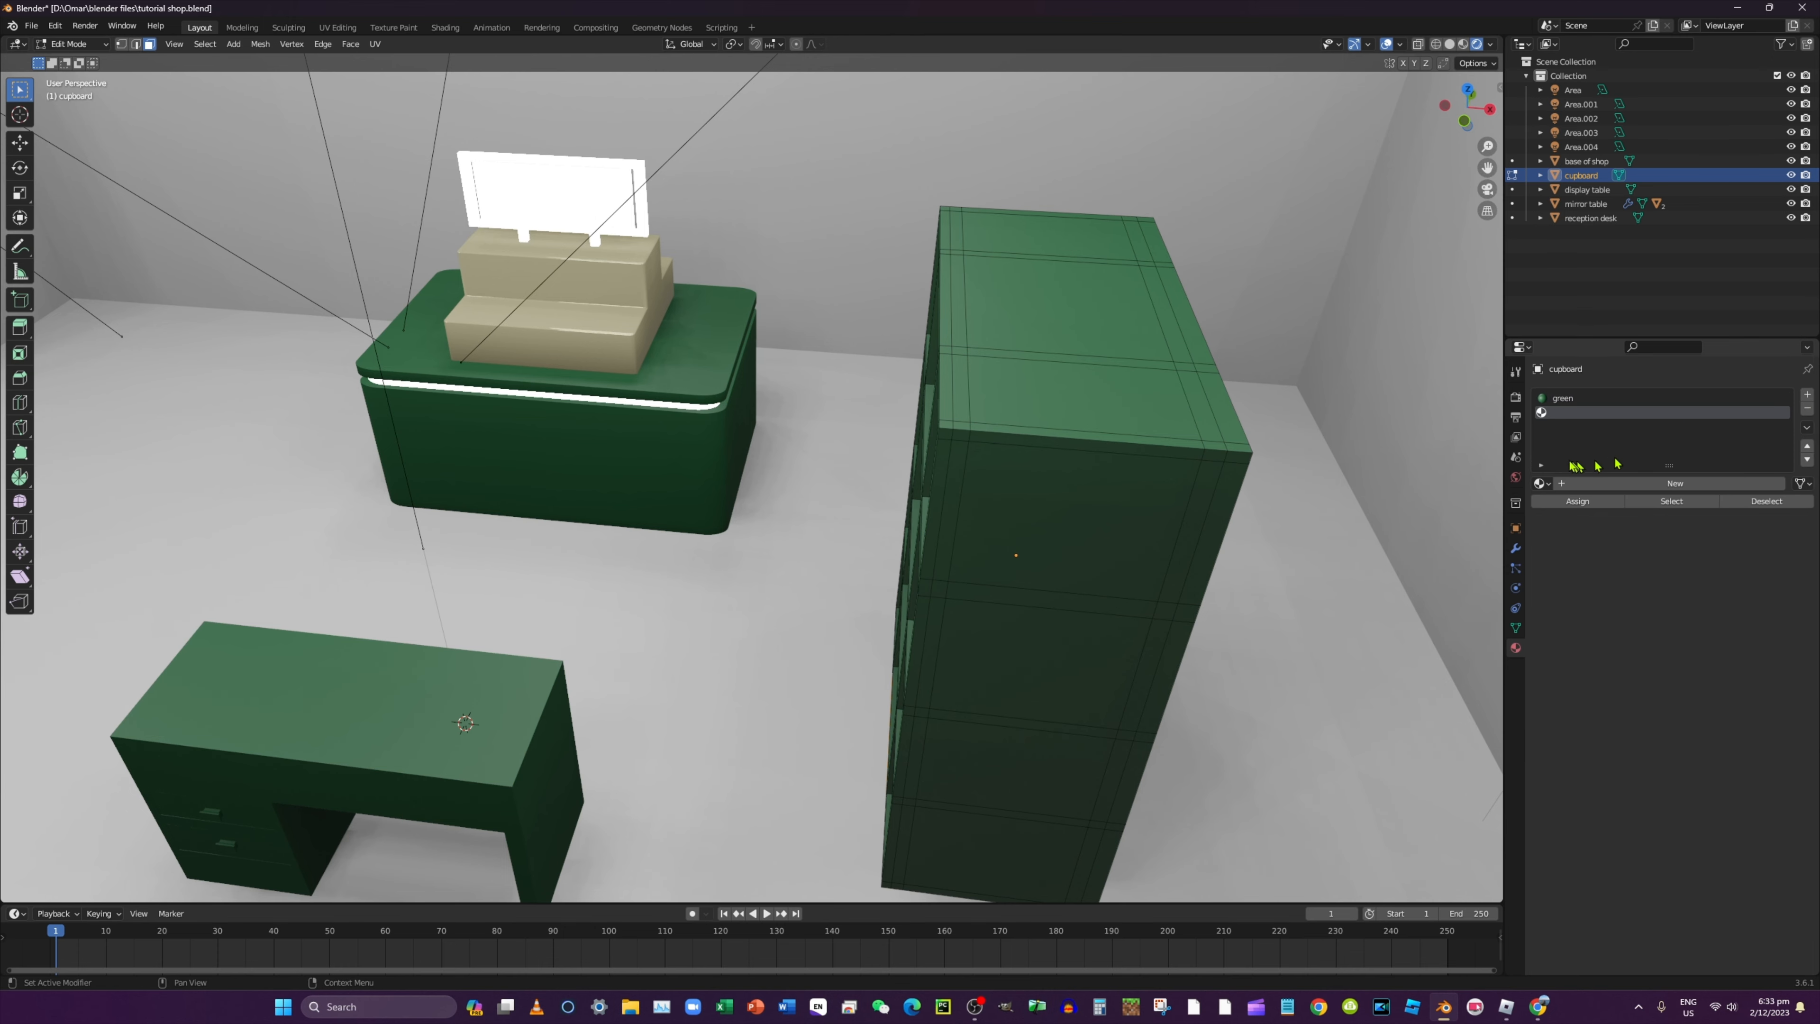
click(1540, 483)
click(1573, 505)
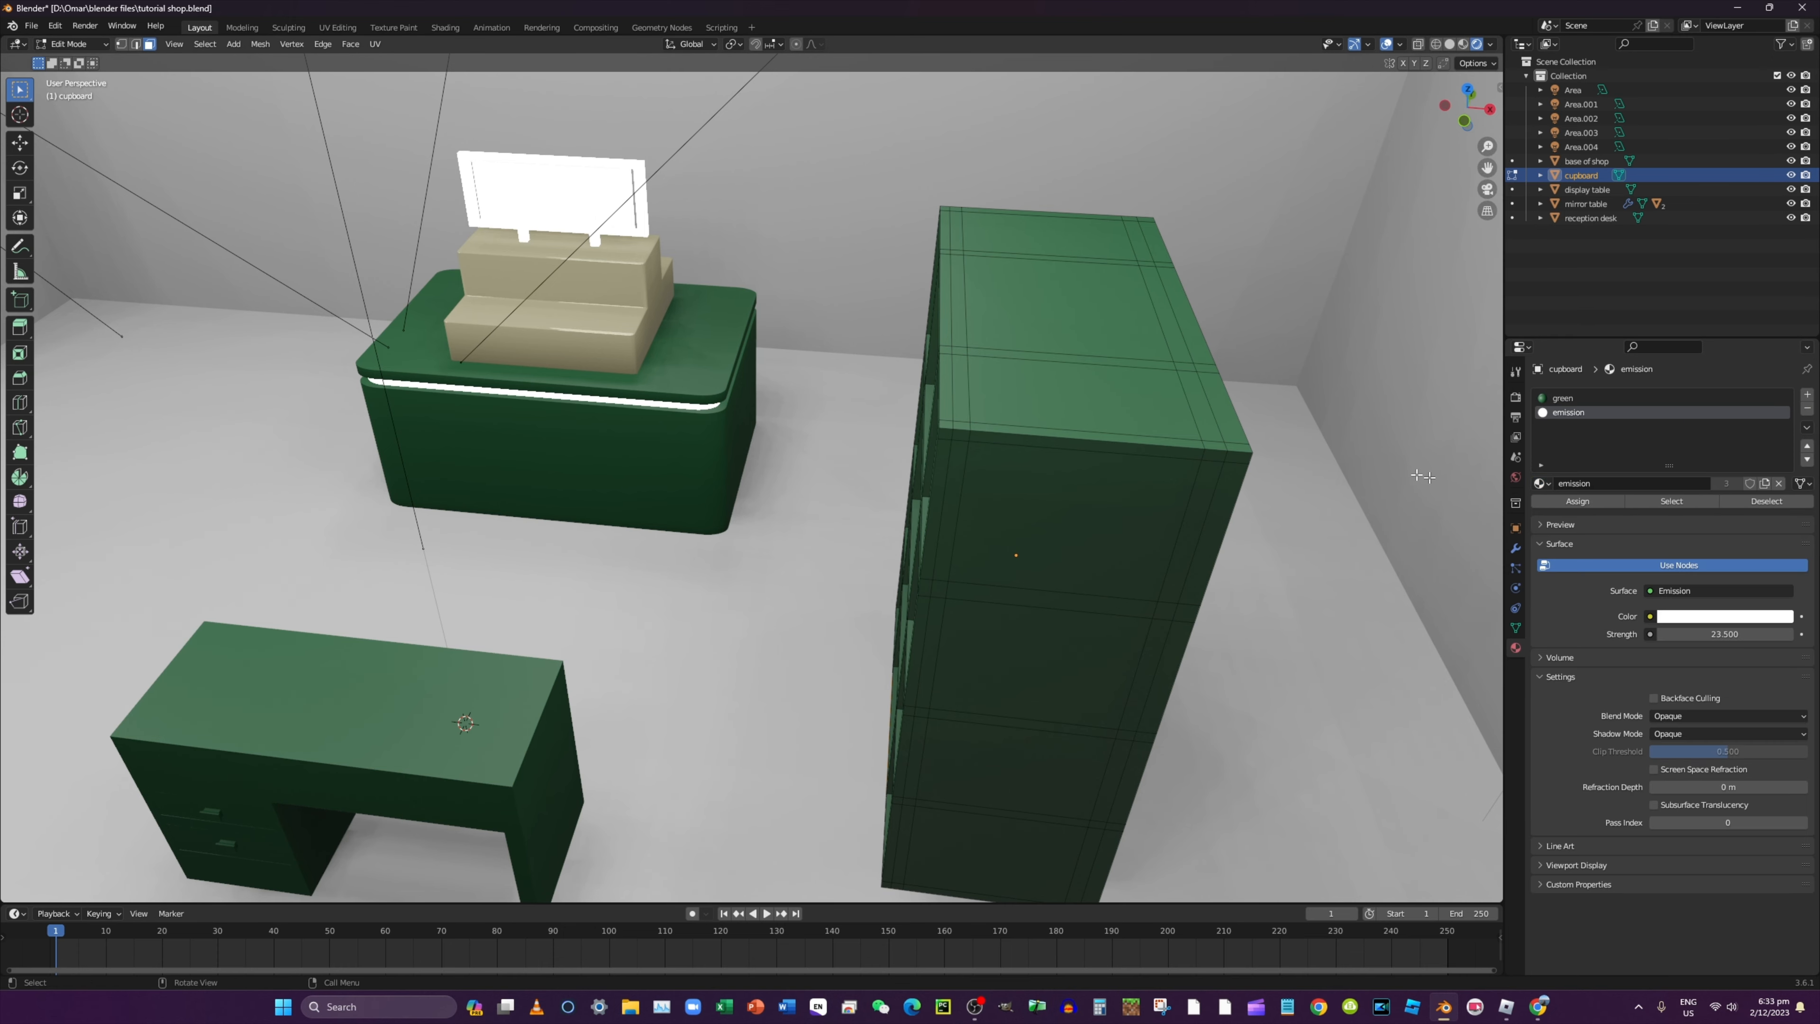
Assign the emission material to the narrow face loop running around the cupboard's top and sides near its open front
alt+click(964, 372)
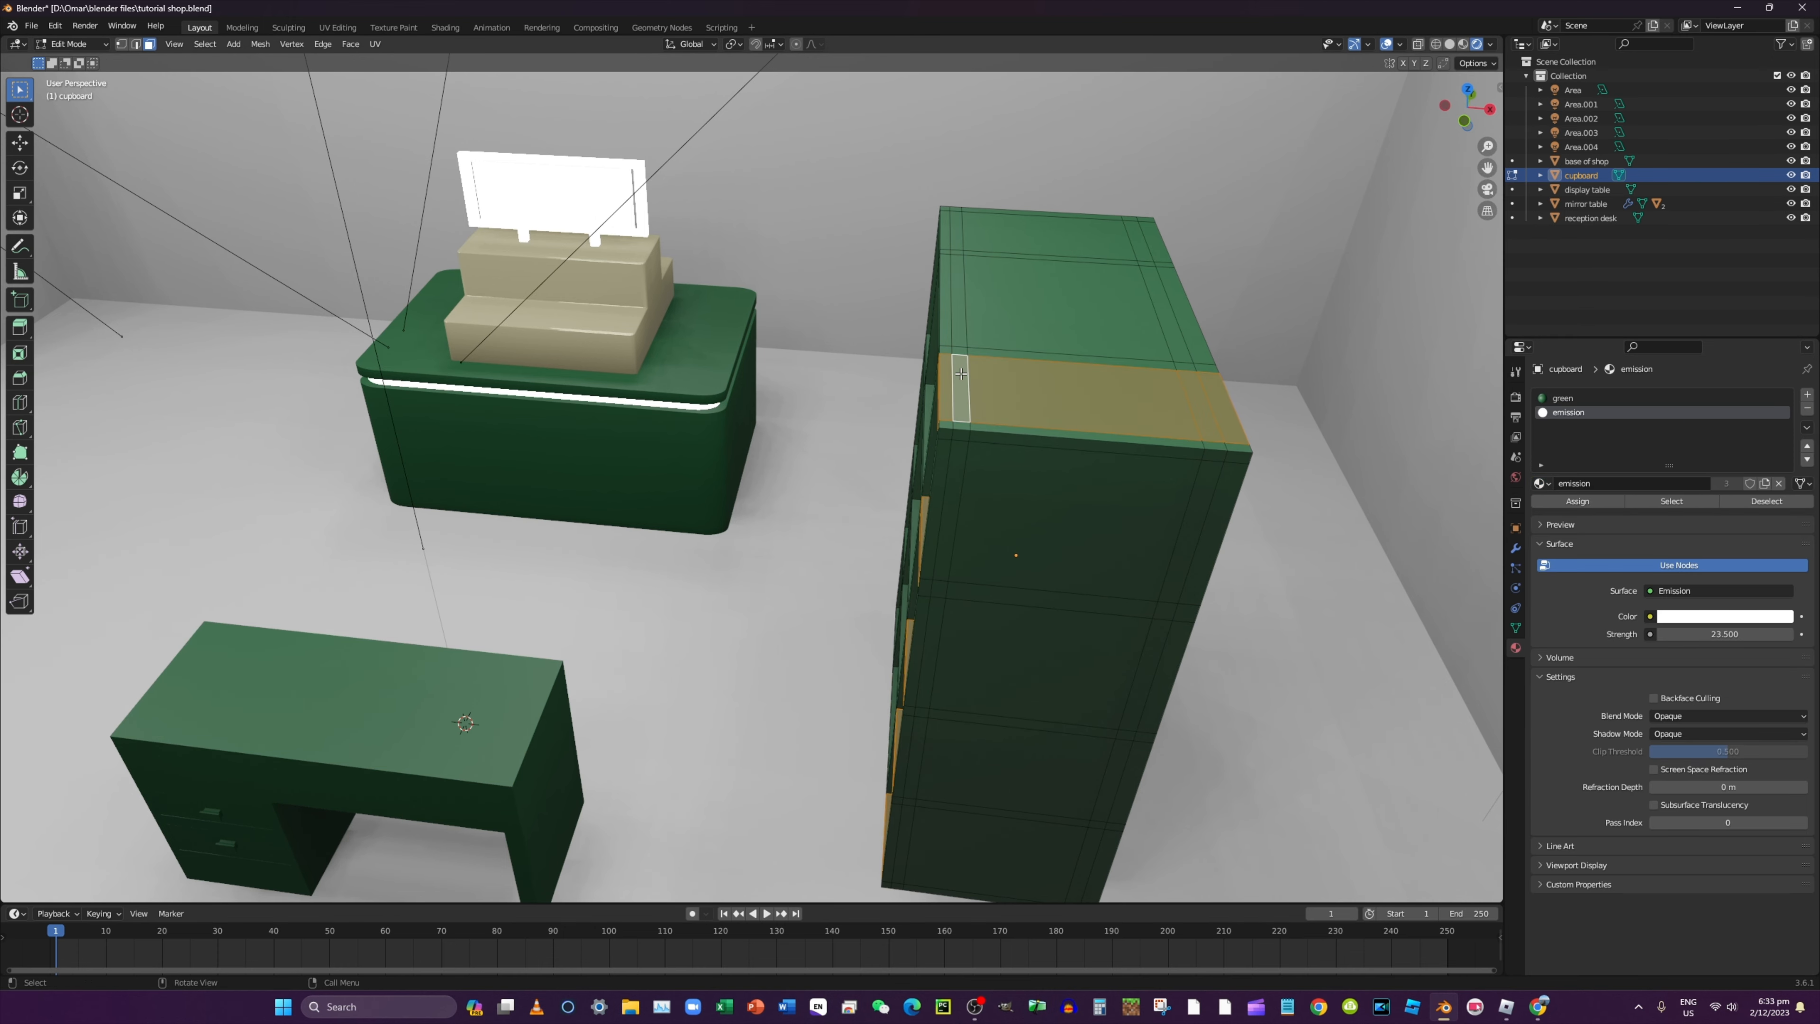
click(962, 371)
alt+shift+click(959, 327)
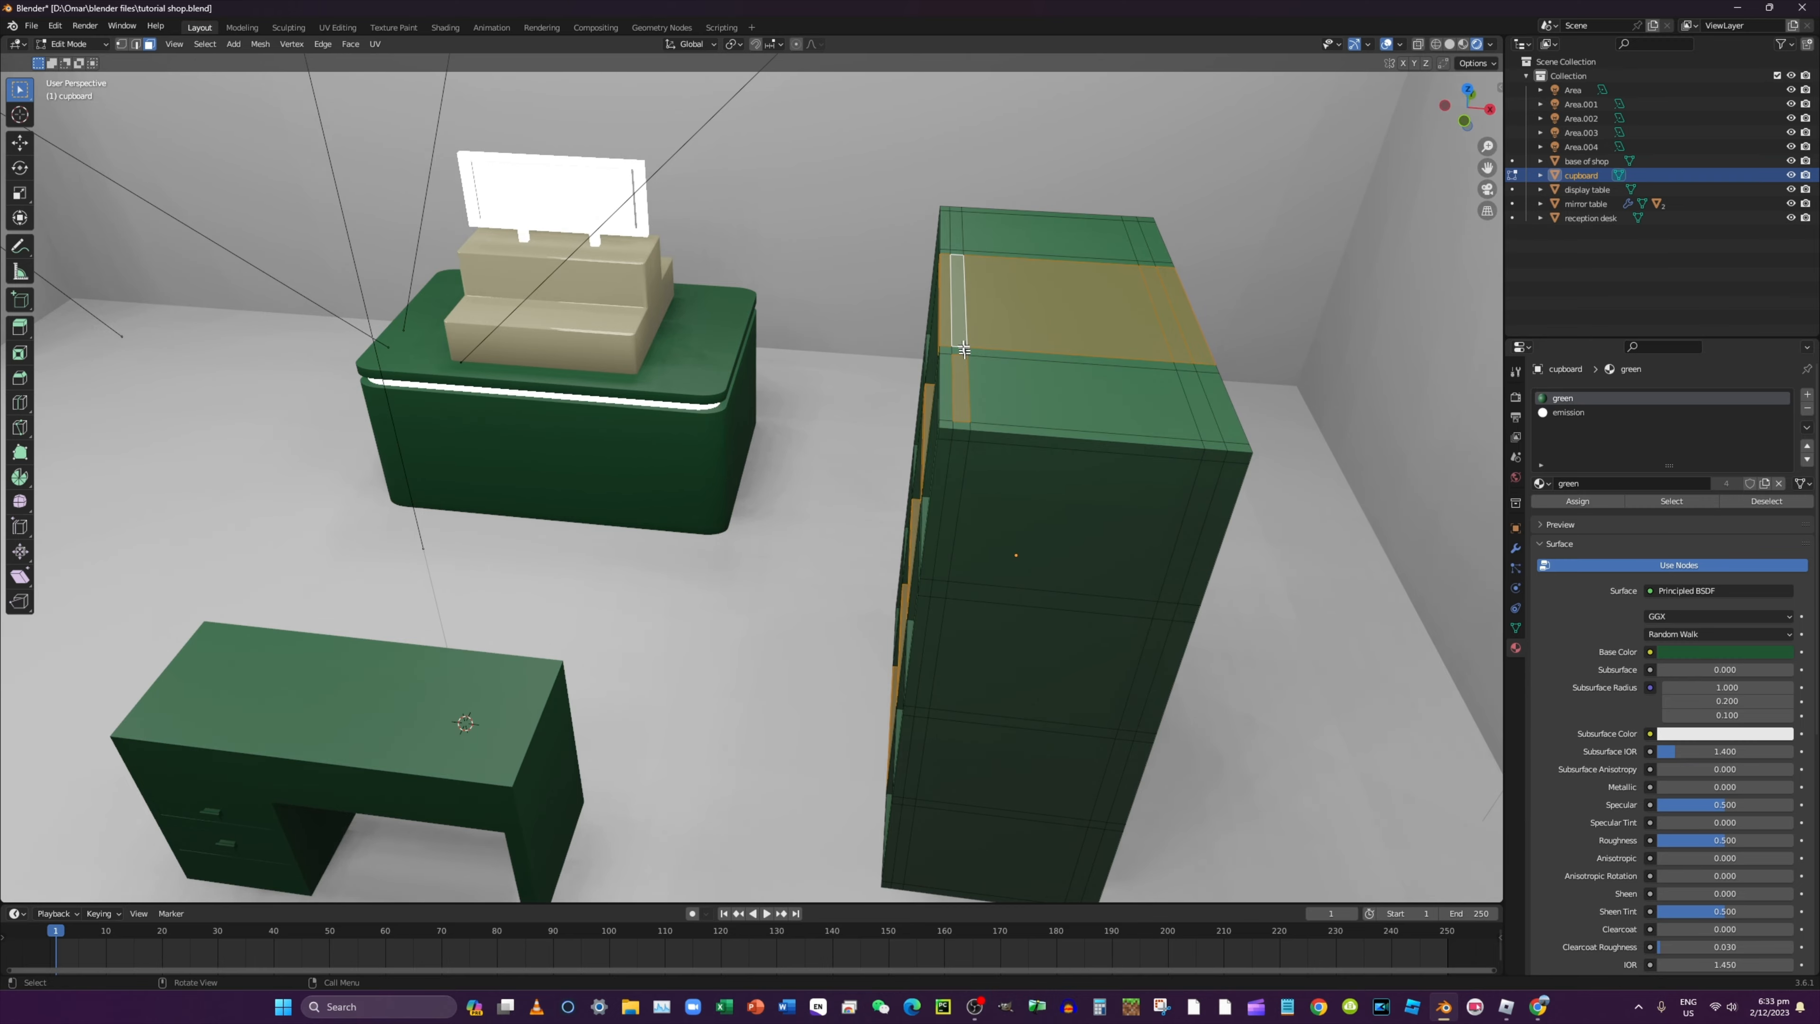
alt+shift+click(963, 349)
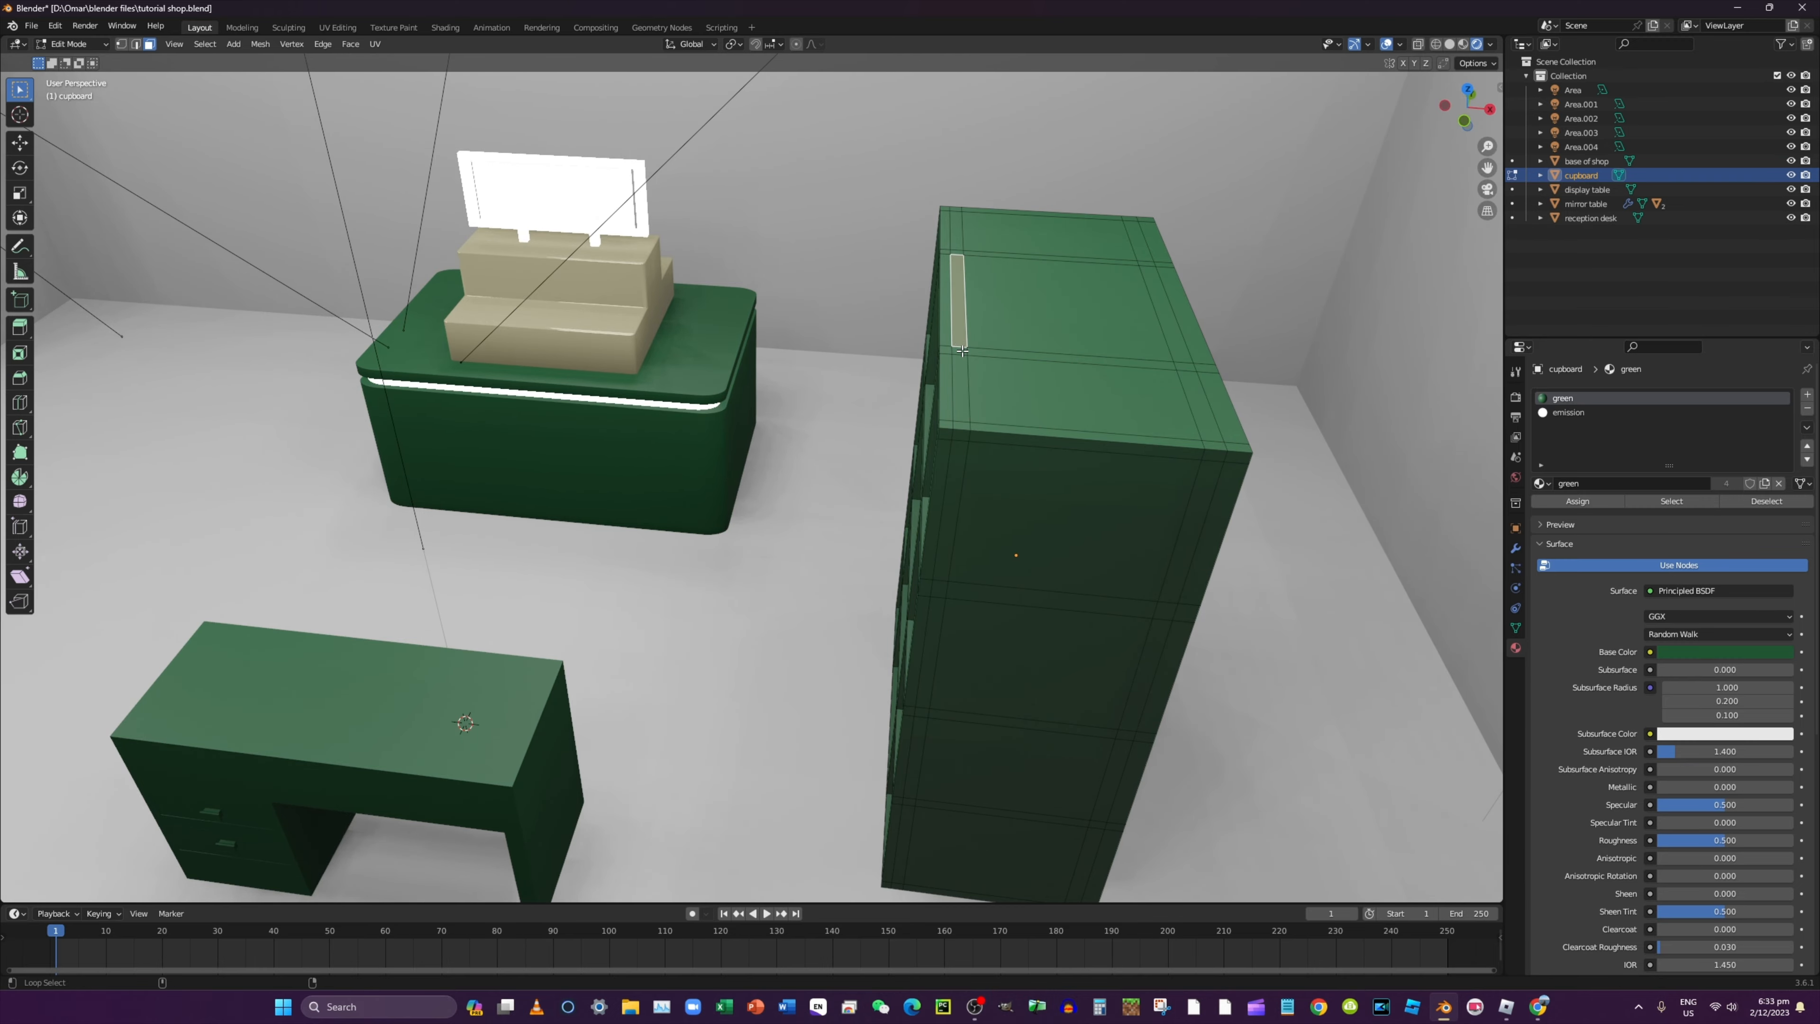
alt+click(961, 351)
middle_drag(954, 367, 953, 463)
click(1566, 414)
click(1577, 501)
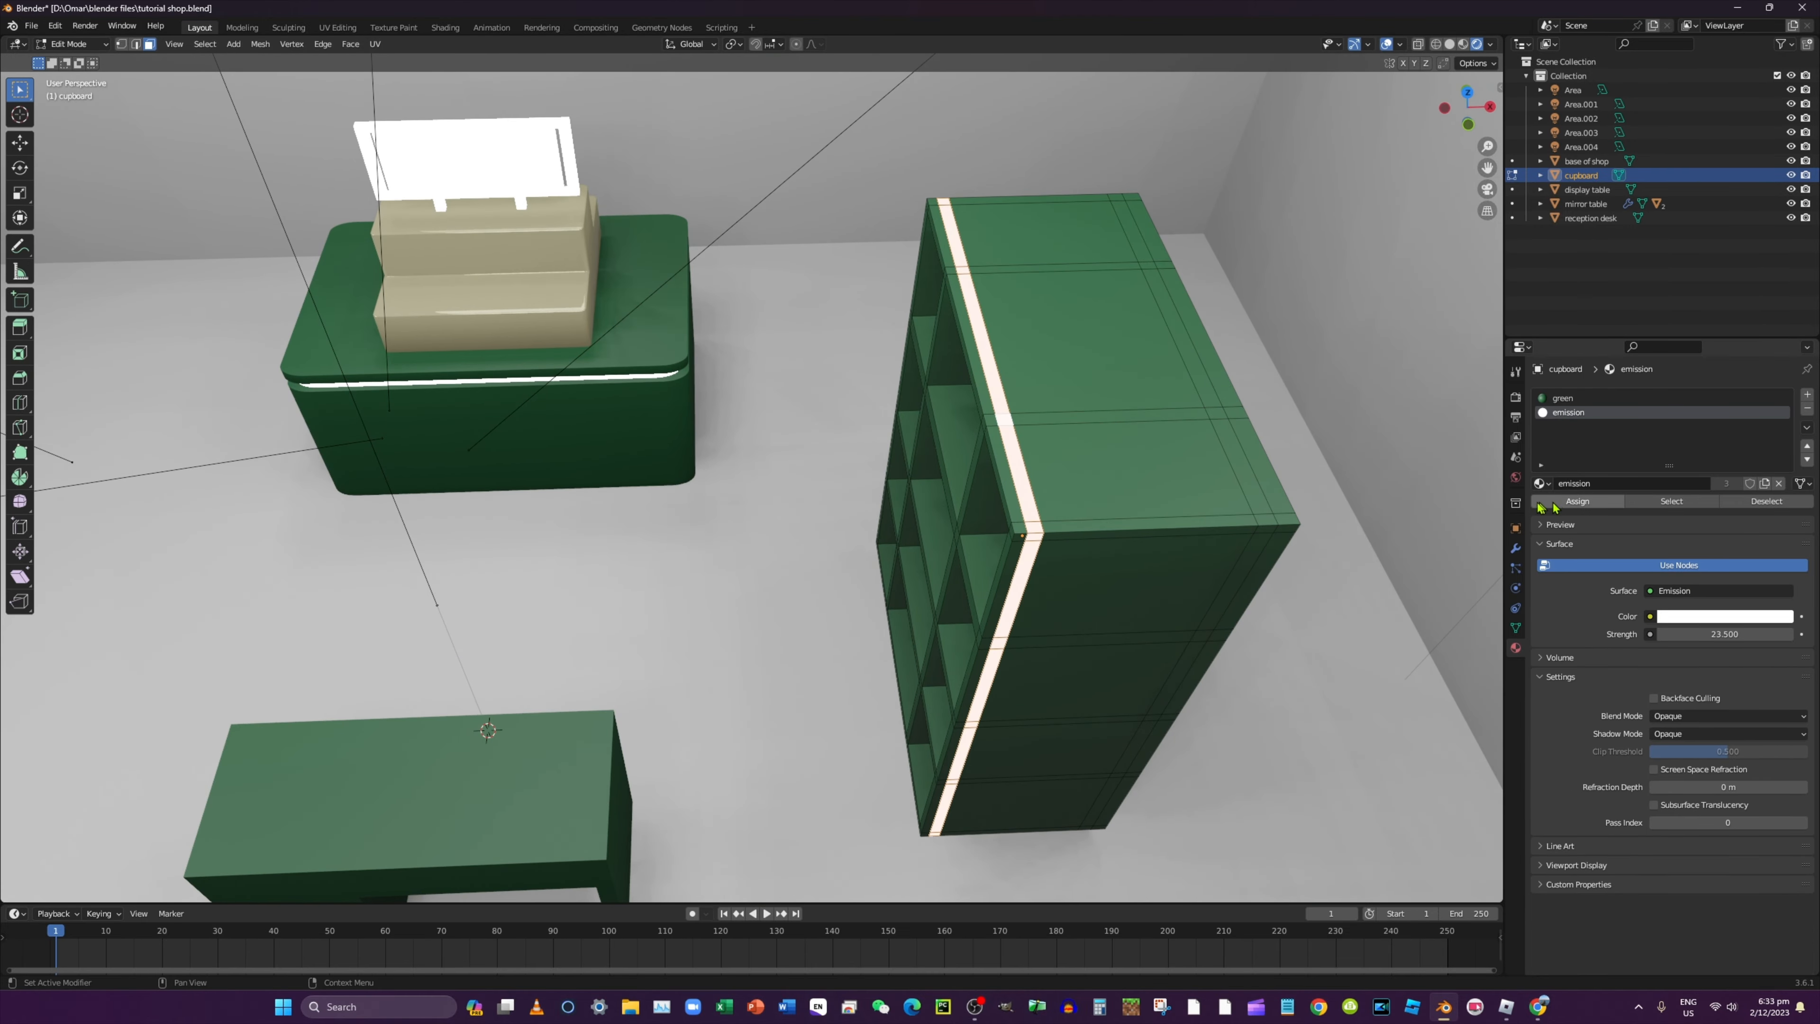
Assign the emission material to the matching narrow face loop near the cupboard's back edge
click(1215, 415)
shift+click(1207, 380)
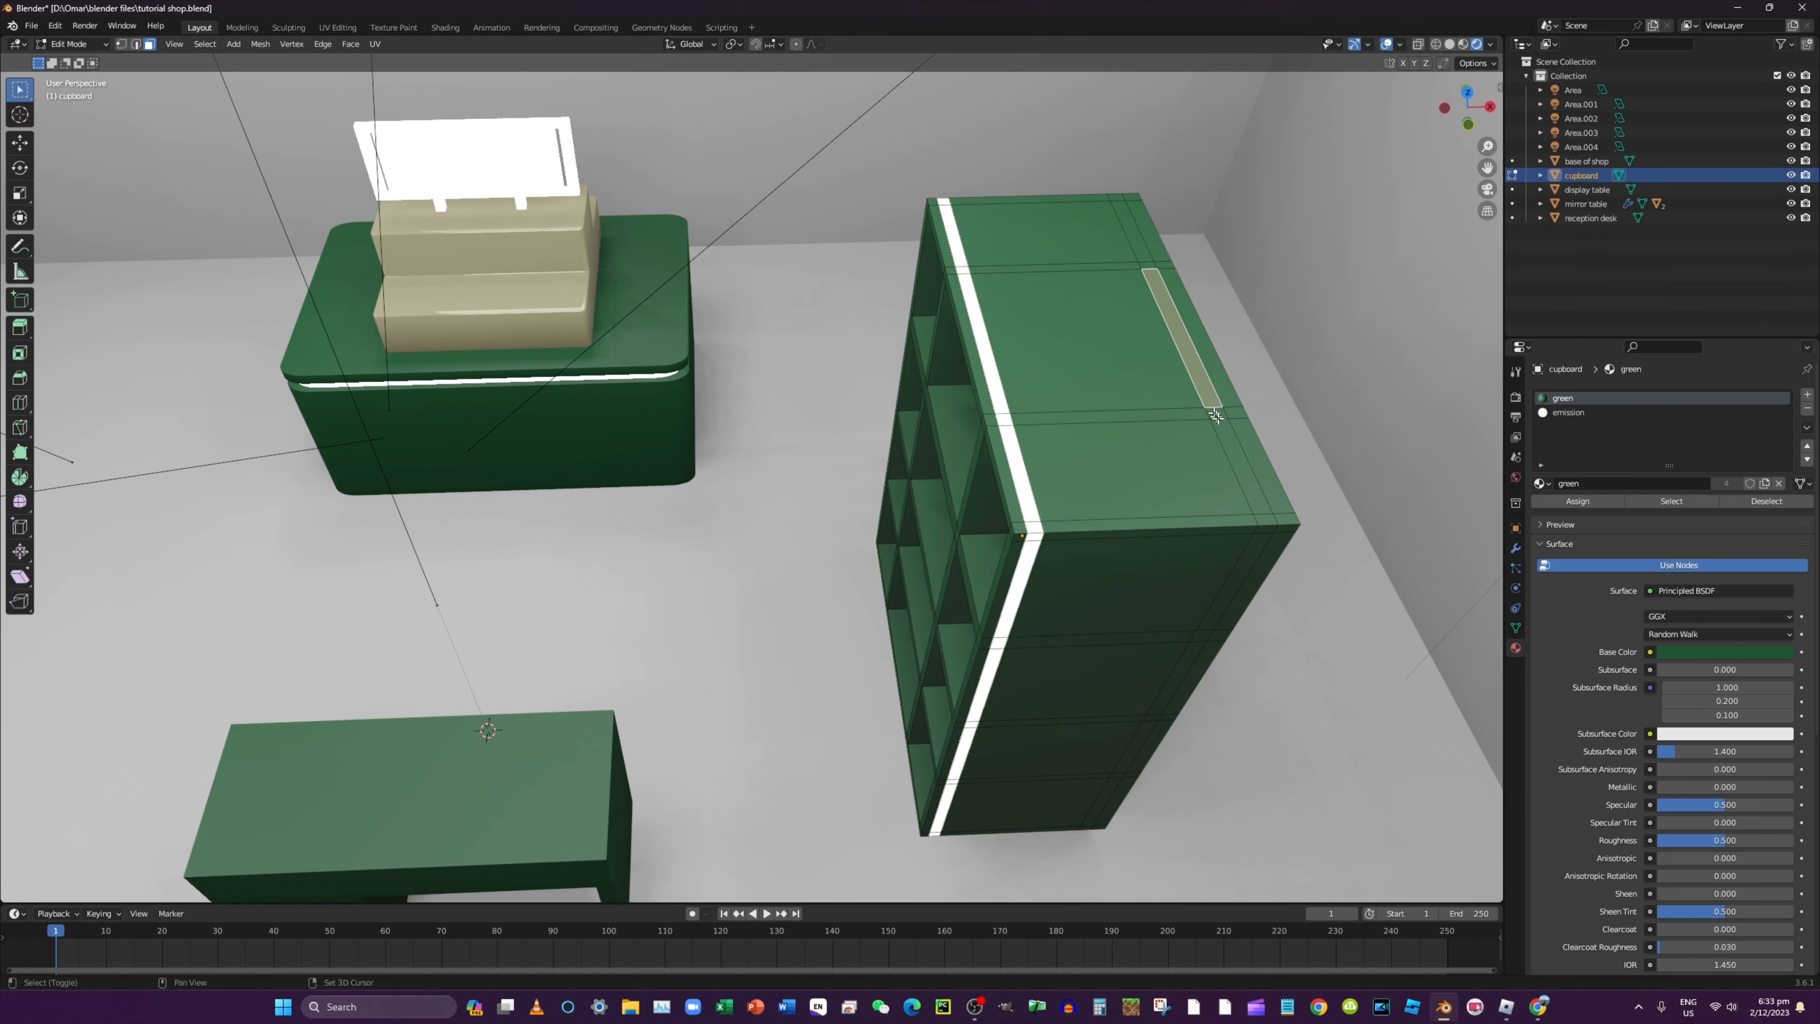
alt+click(1218, 416)
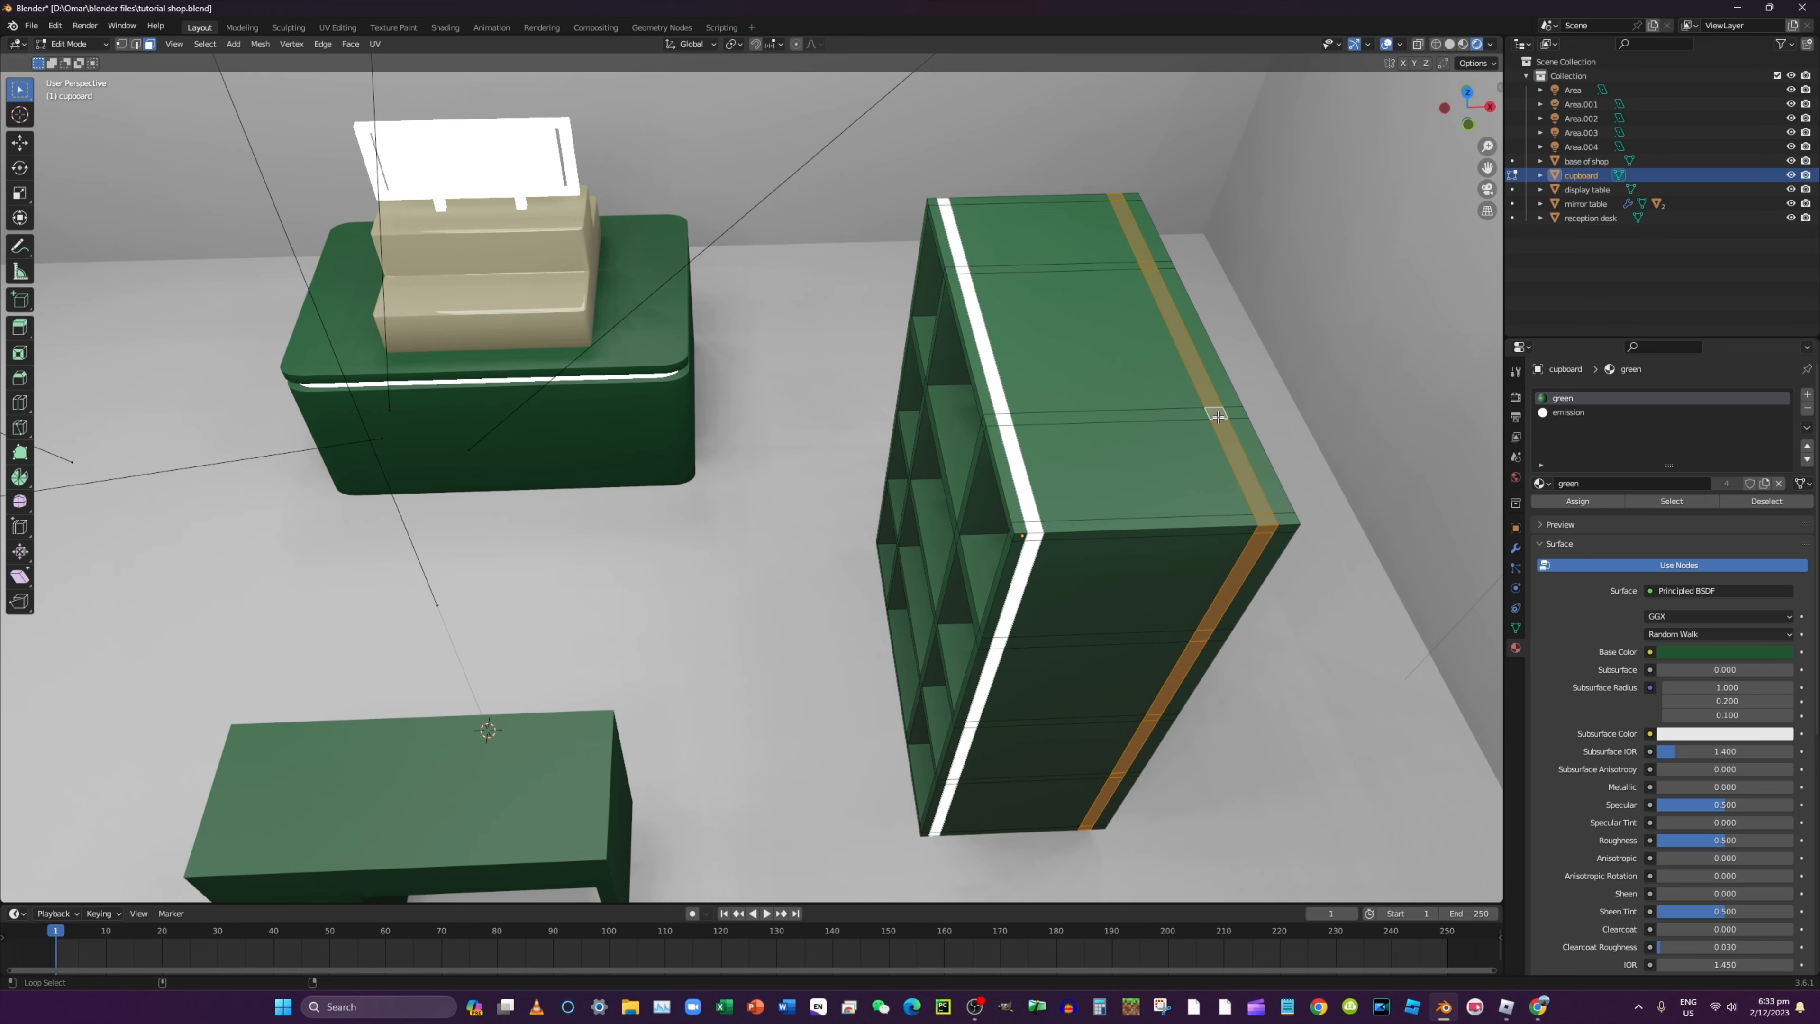
click(1568, 412)
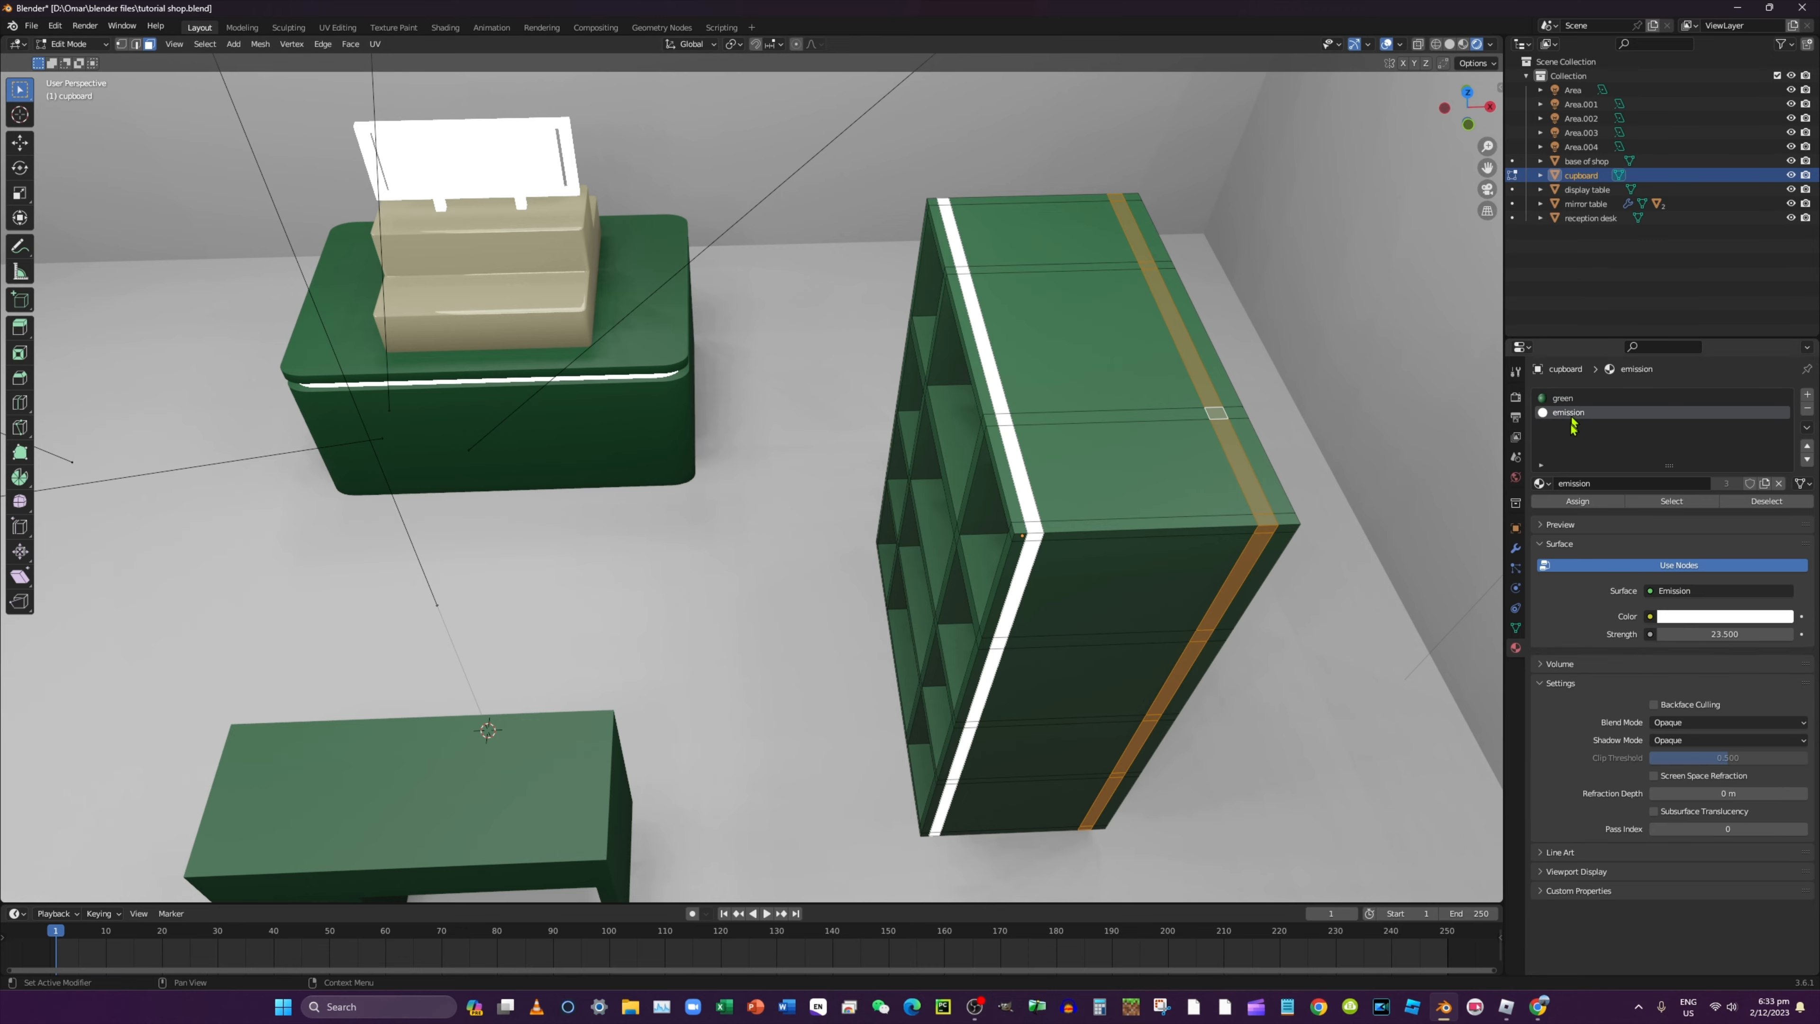
click(1577, 501)
Add a third material to the cupboard and give it a light yellow base color
middle_drag(1039, 430, 1113, 370)
scroll(1141, 395, up, 3)
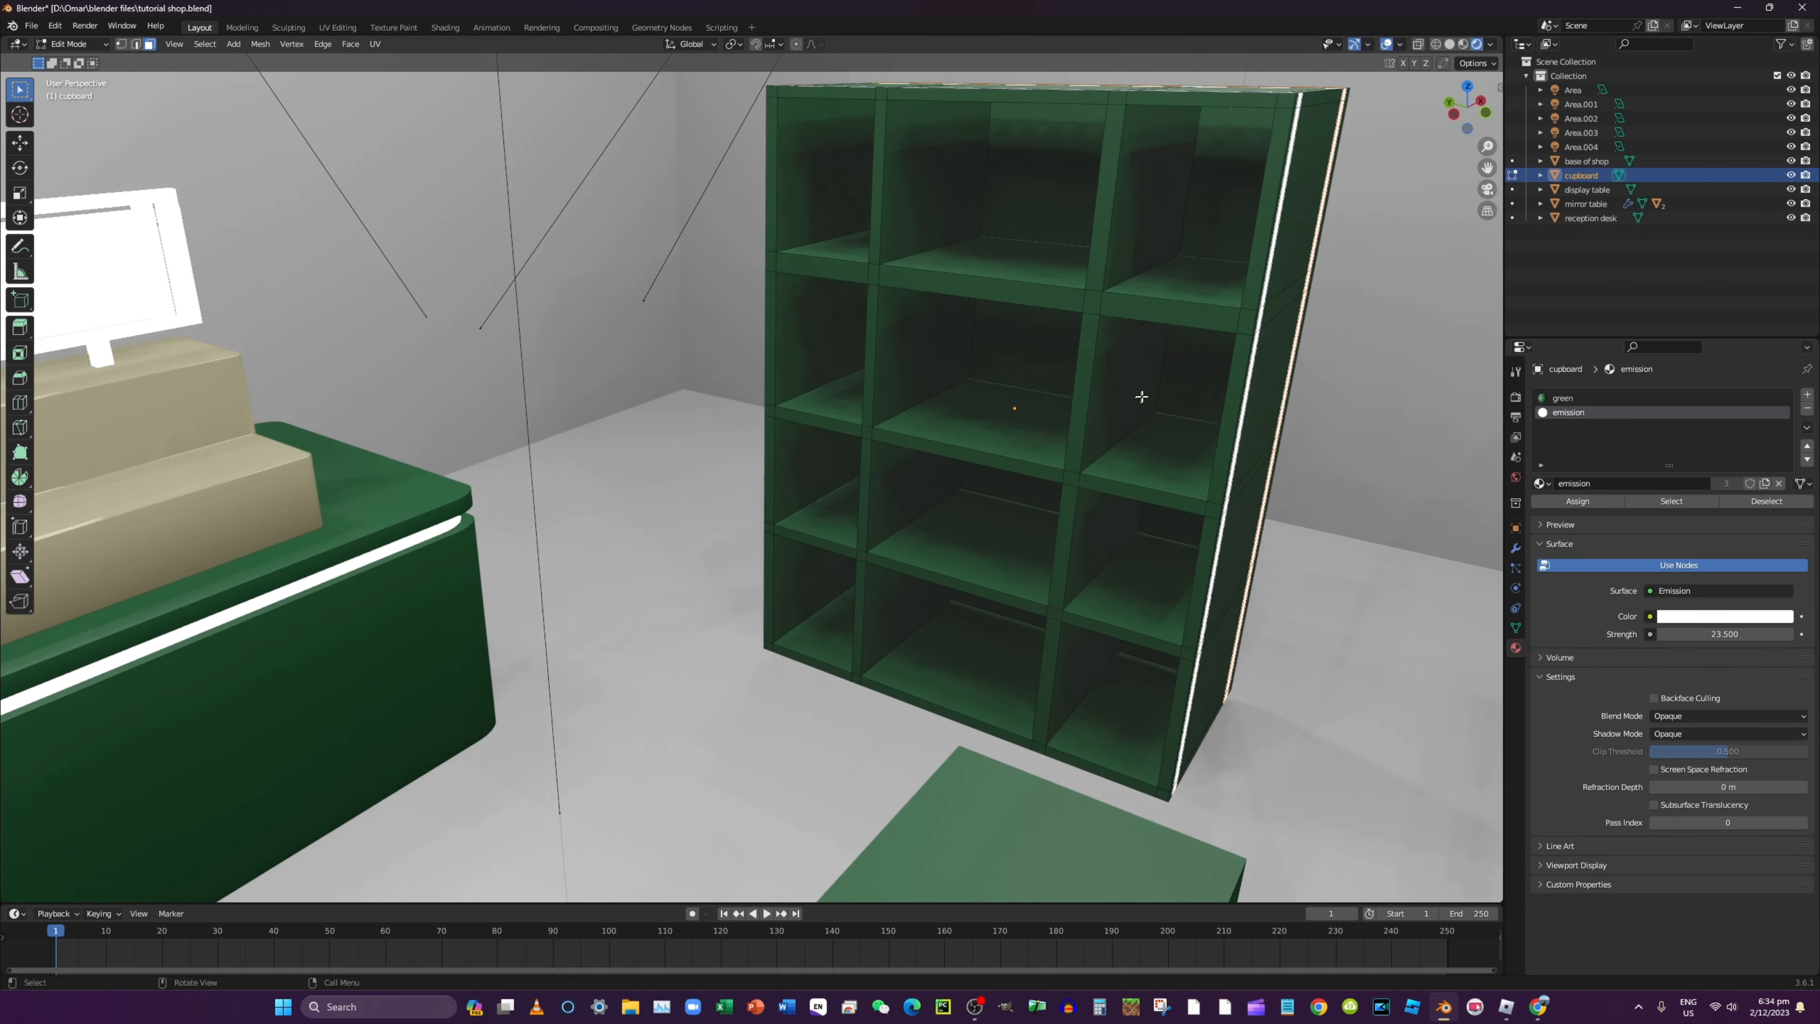
scroll(1143, 401, down, 2)
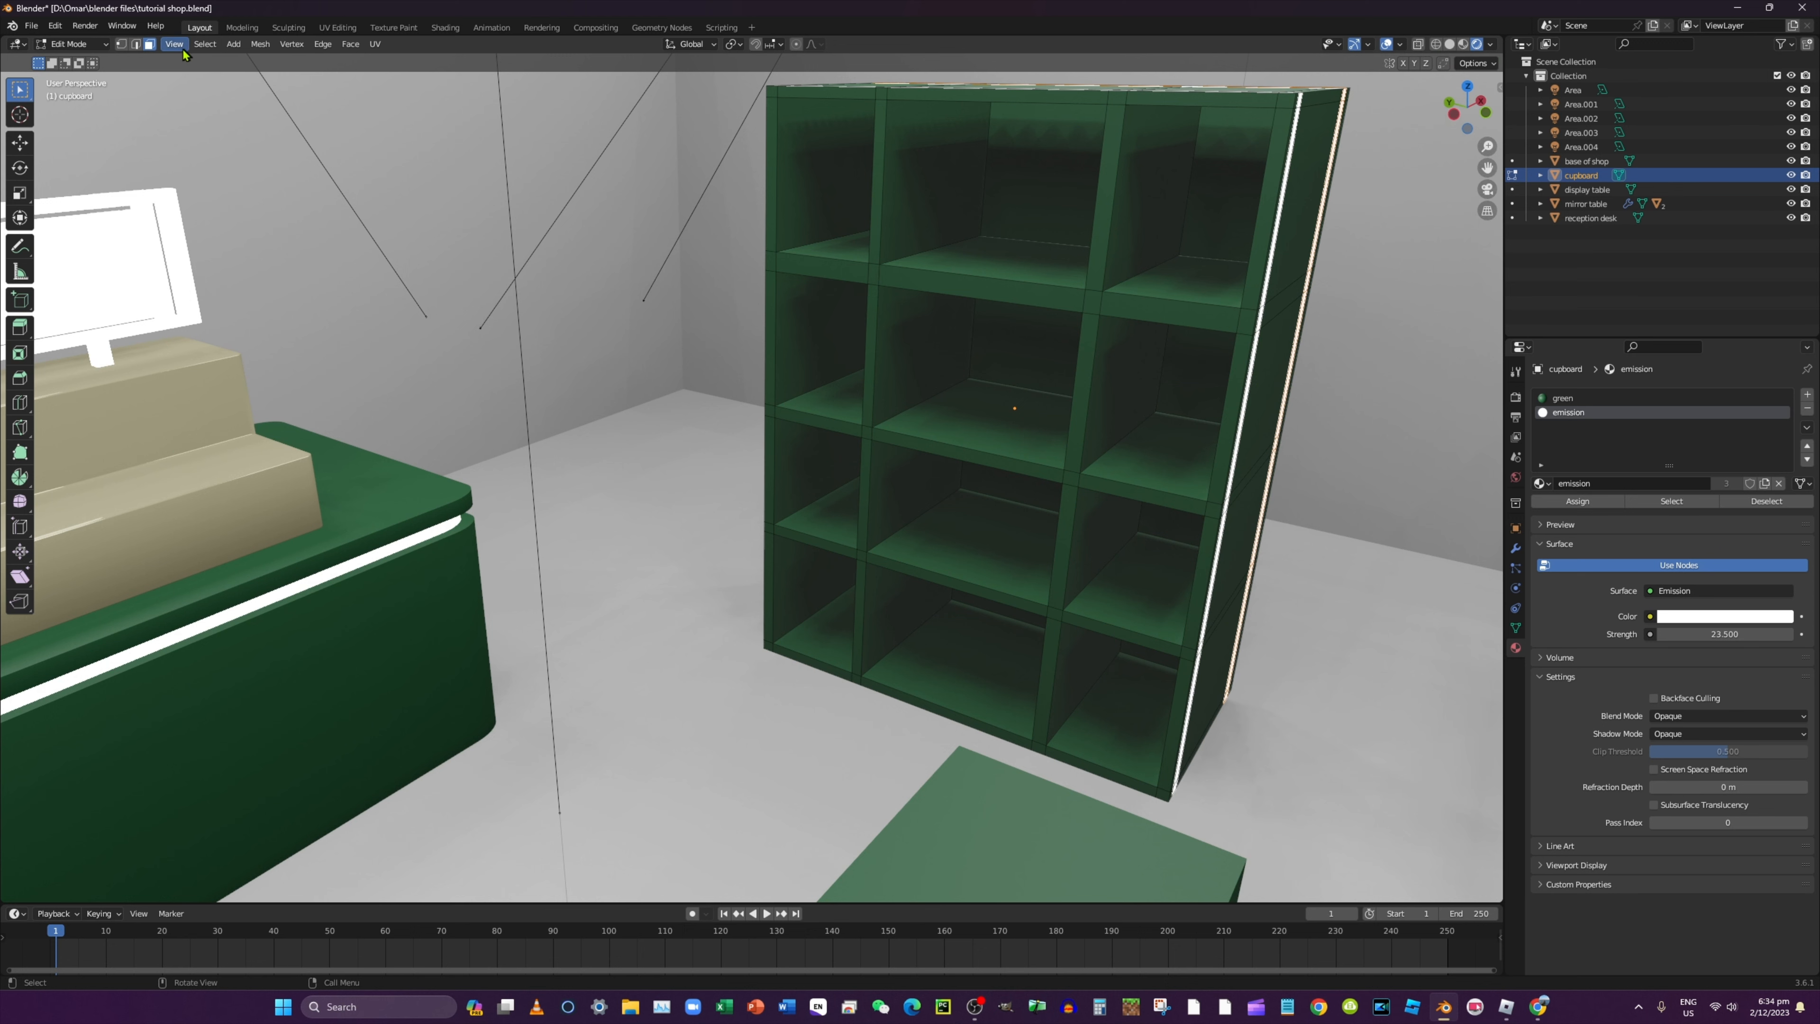
click(1807, 395)
click(1588, 482)
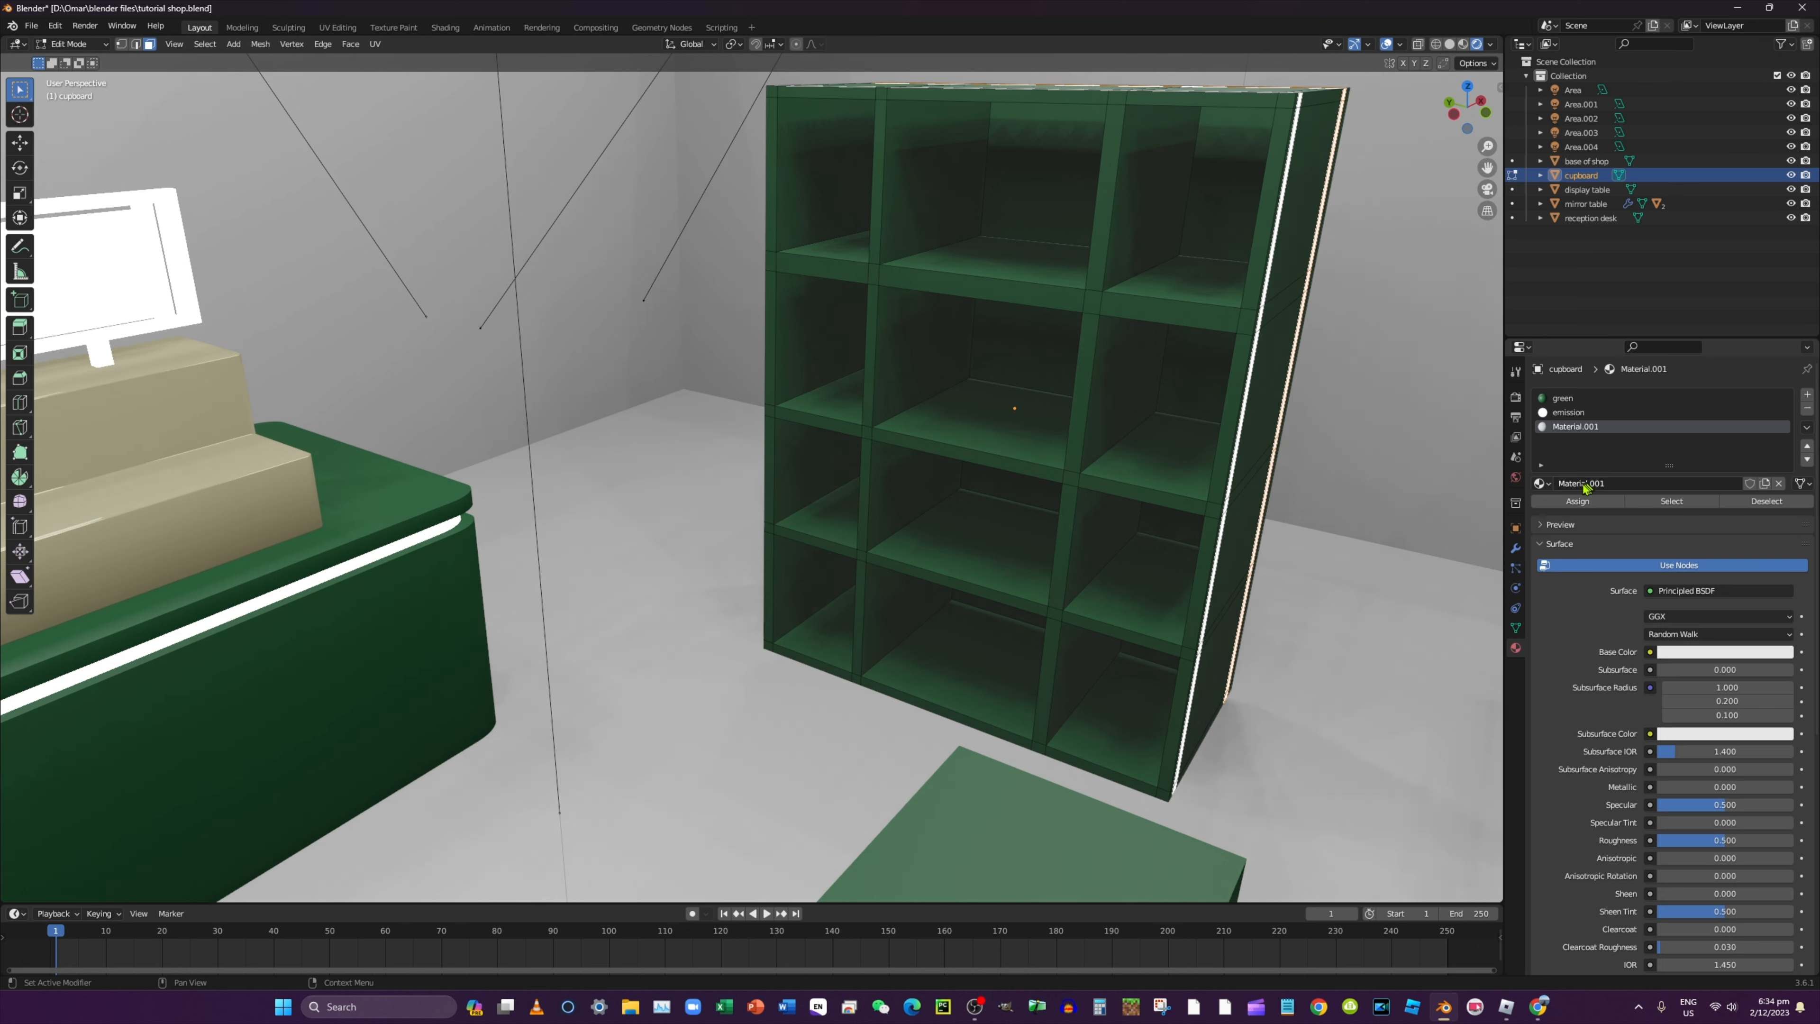
click(1679, 651)
click(1692, 493)
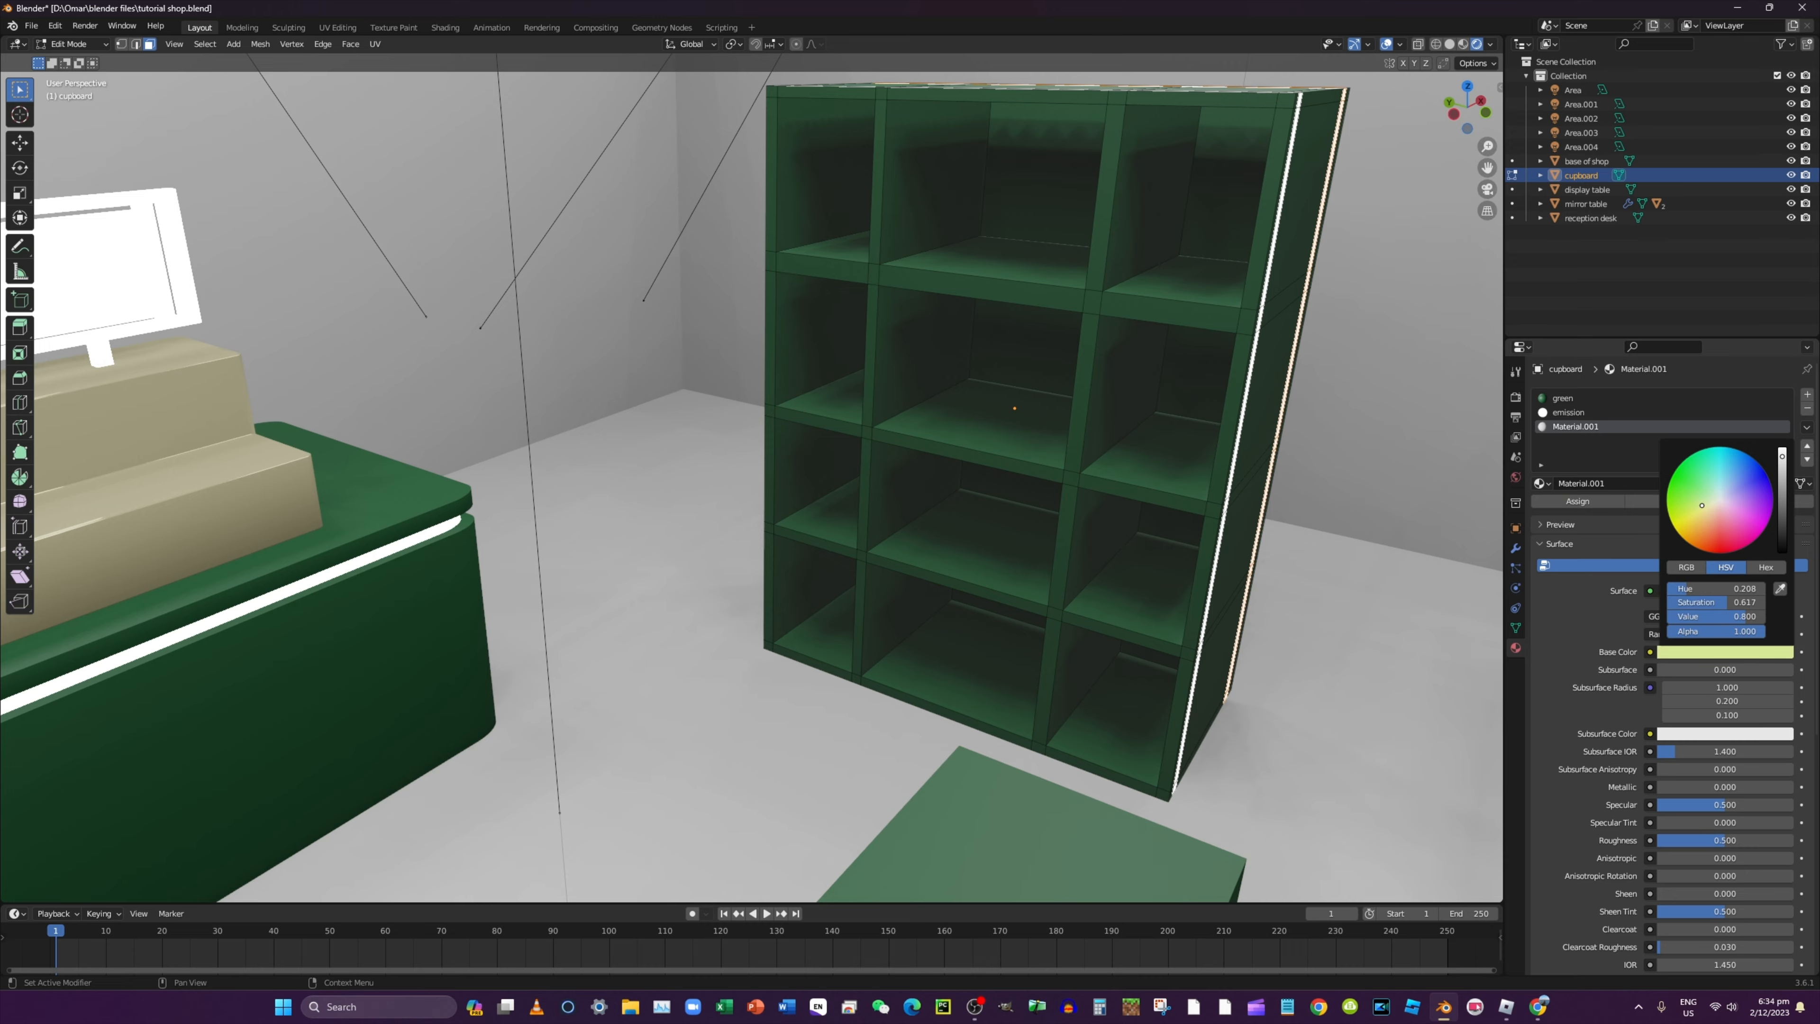
Set the new cupboard material's subsurface color to pale yellow-green and its subsurface value to 0.264
click(1715, 733)
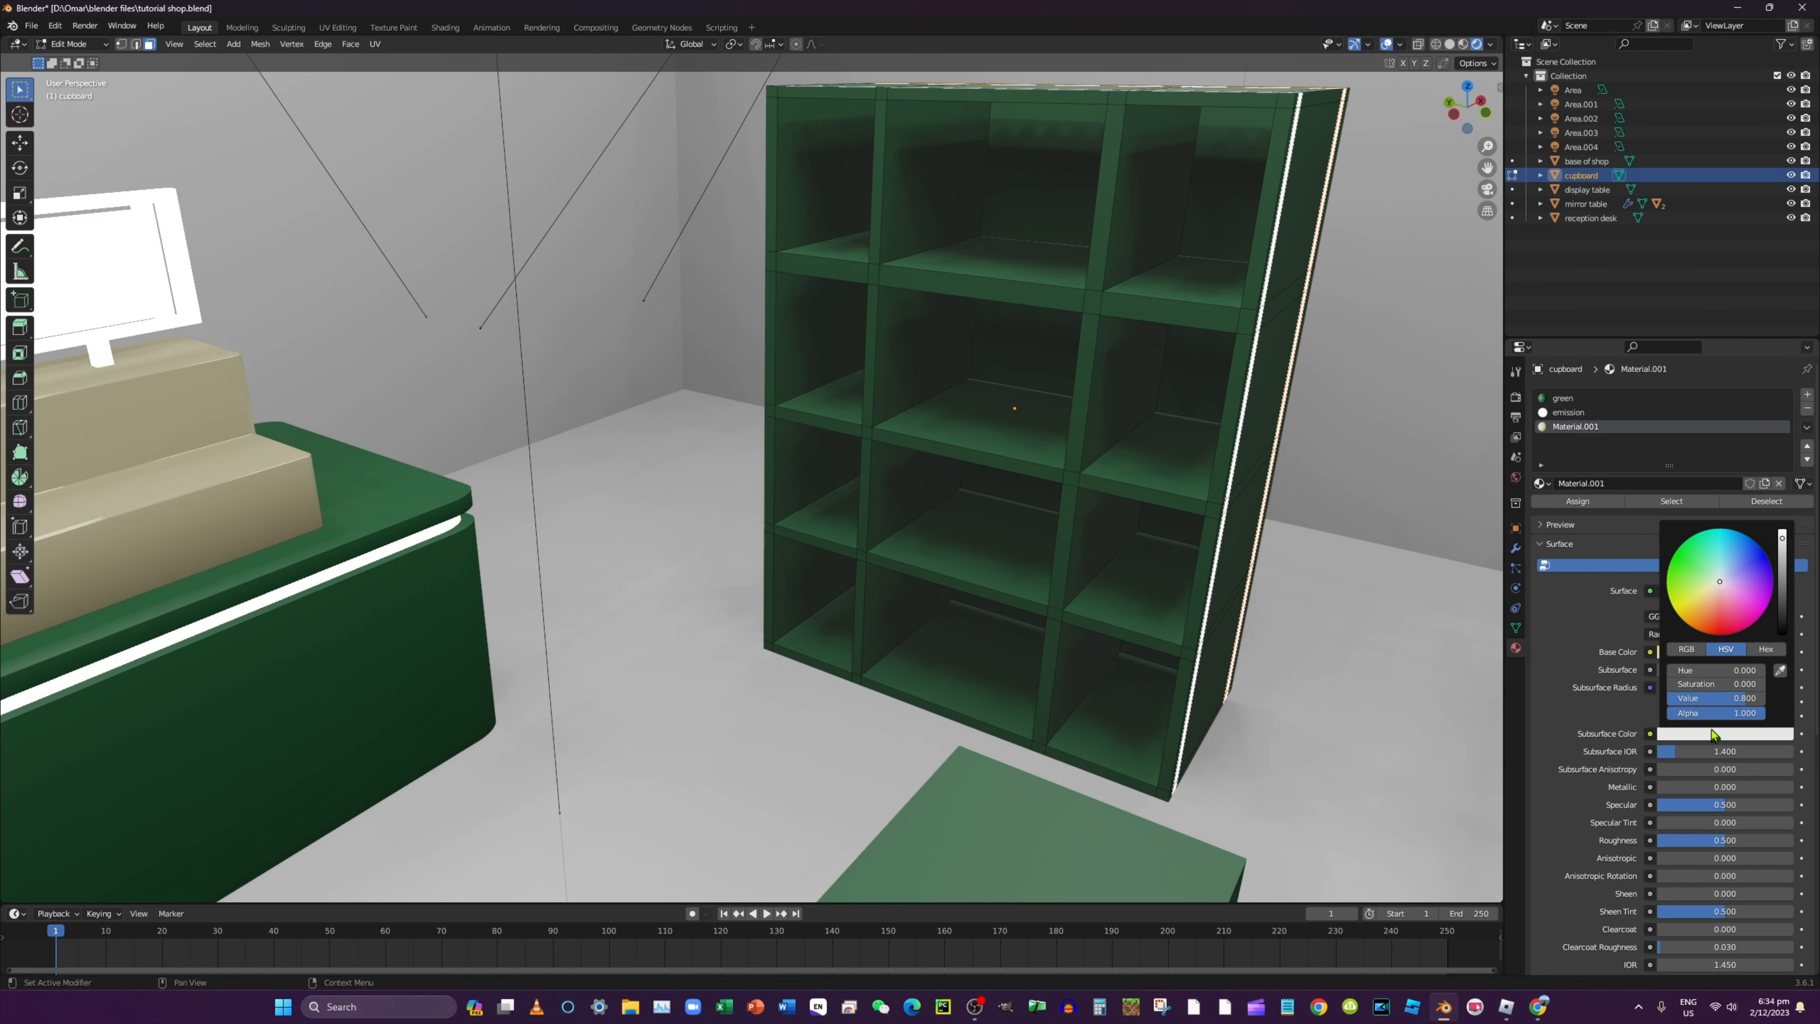
click(1710, 583)
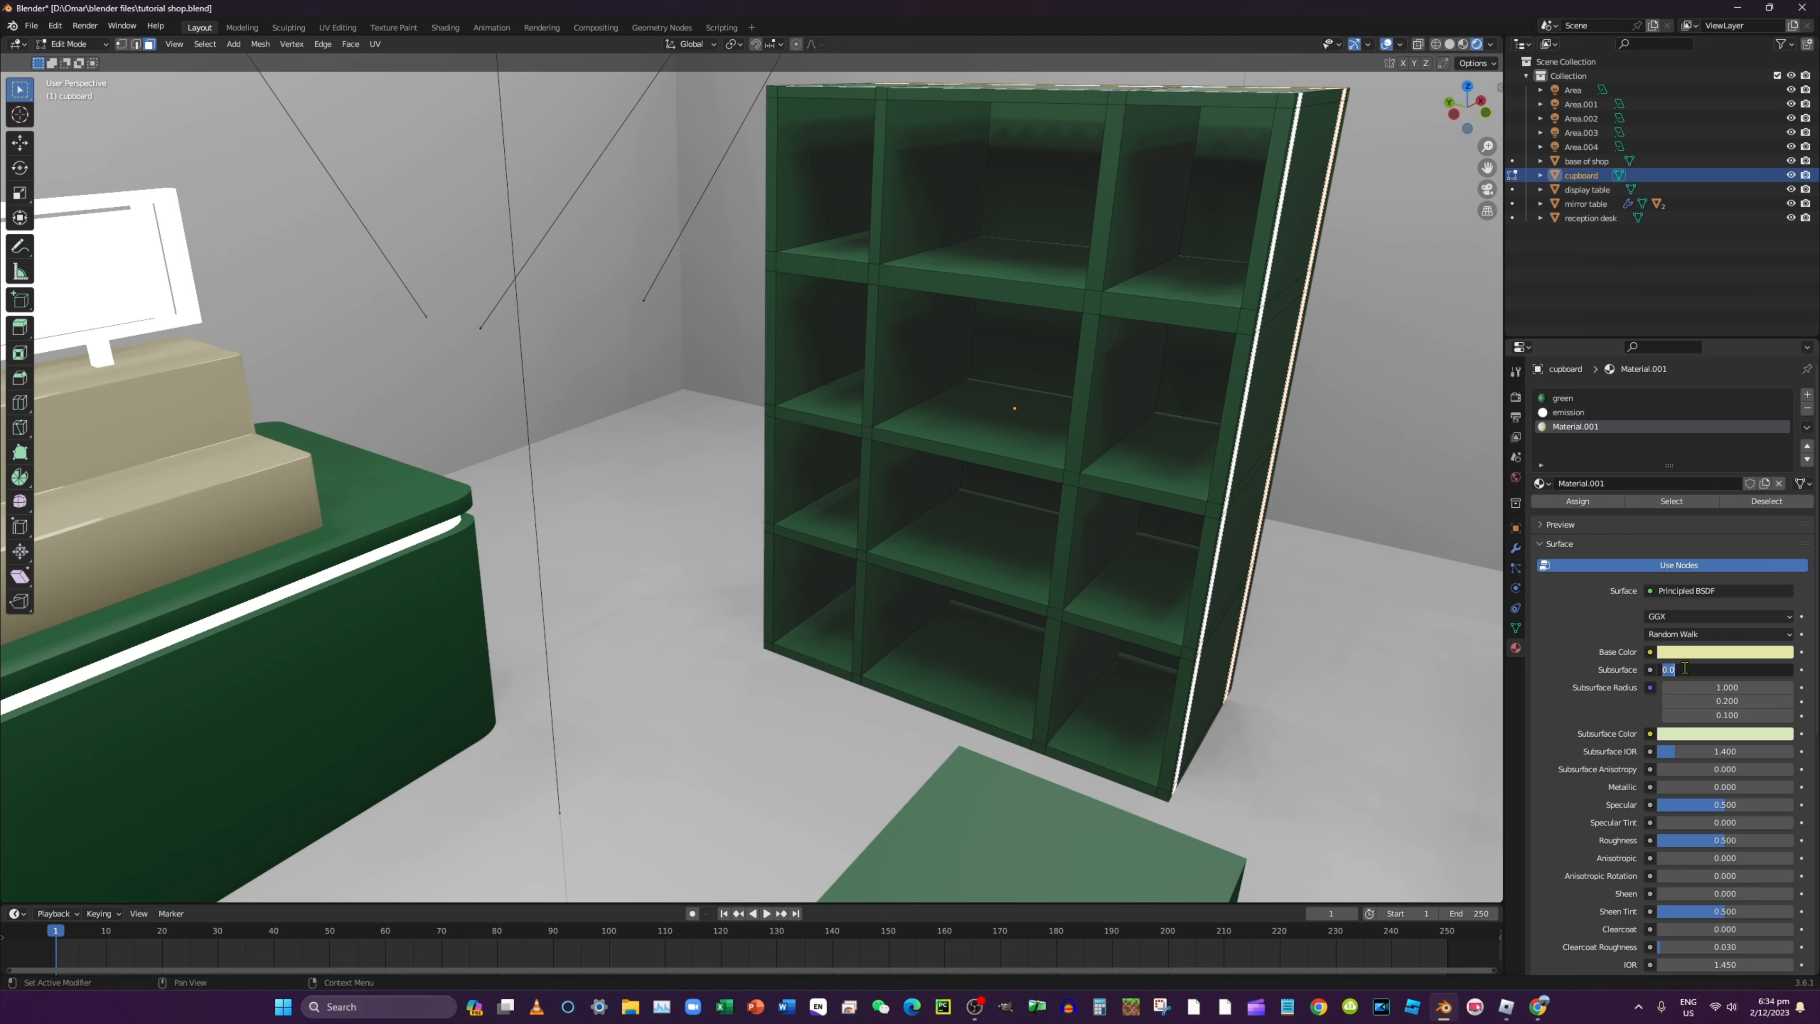
click(1568, 662)
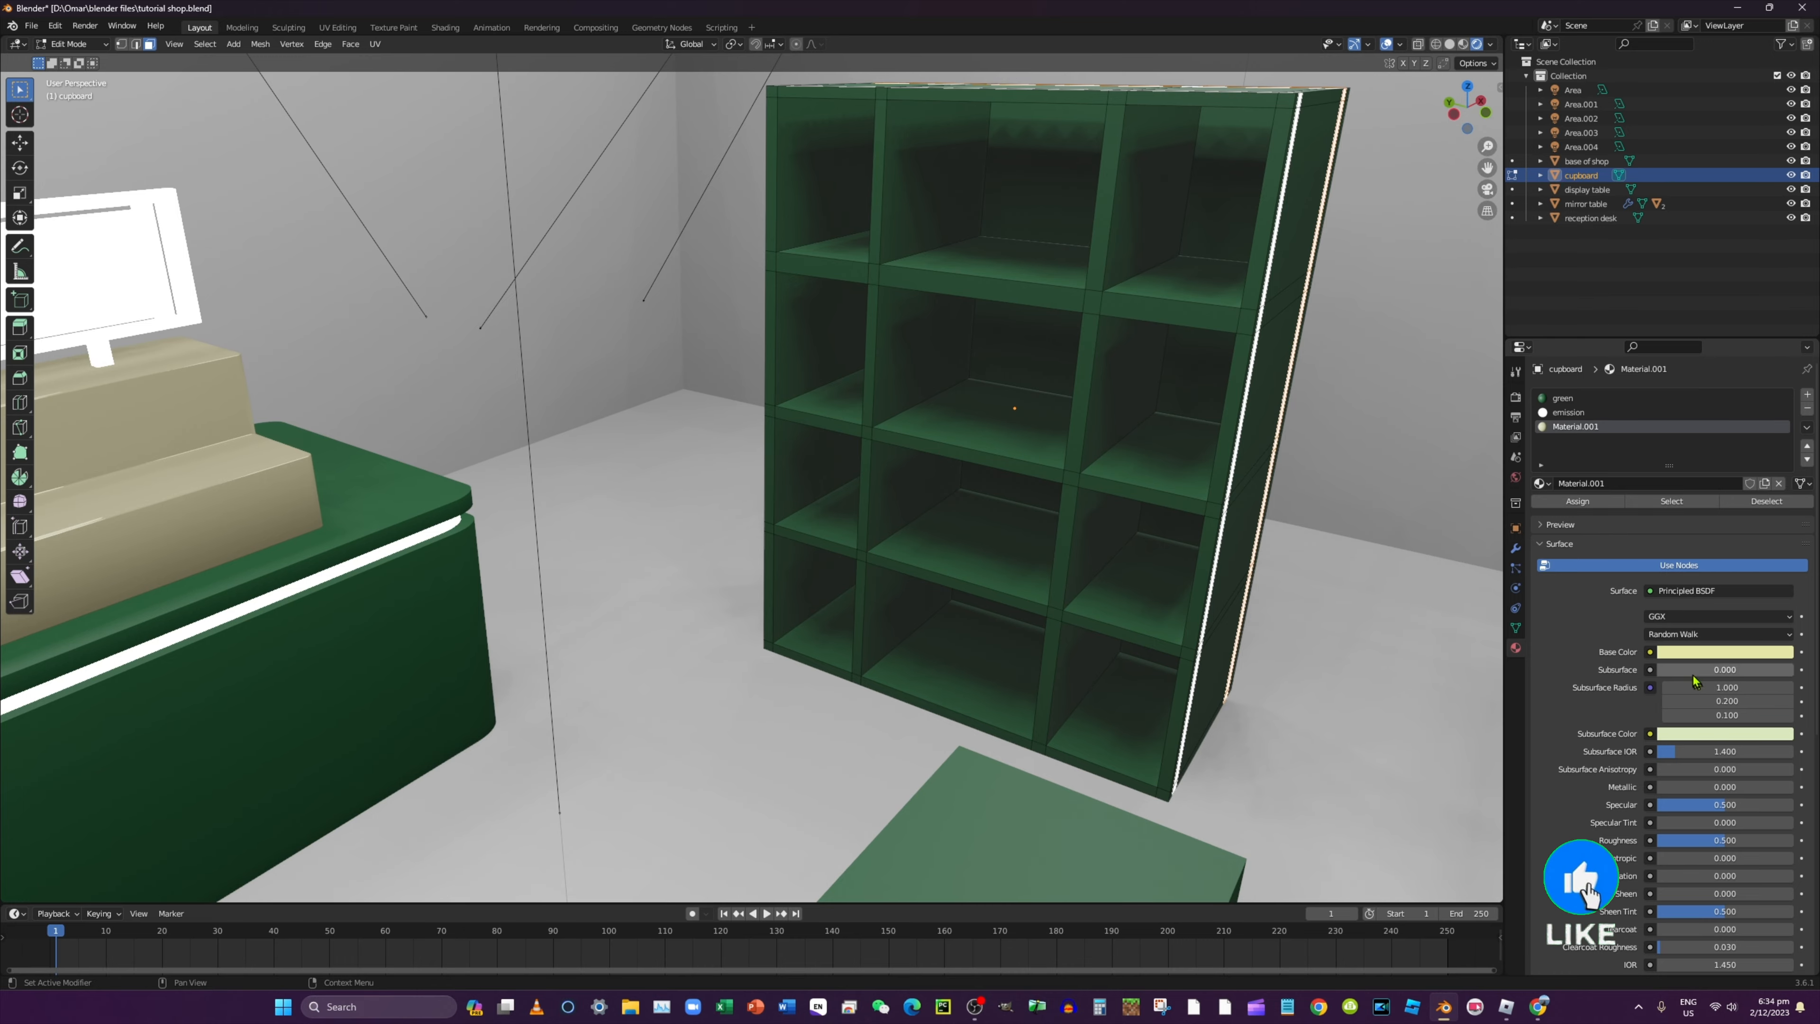
drag(1697, 672, 1736, 672)
Select the face loops that run through the shelves of the cupboard's middle column
middle_drag(1368, 631, 1161, 523)
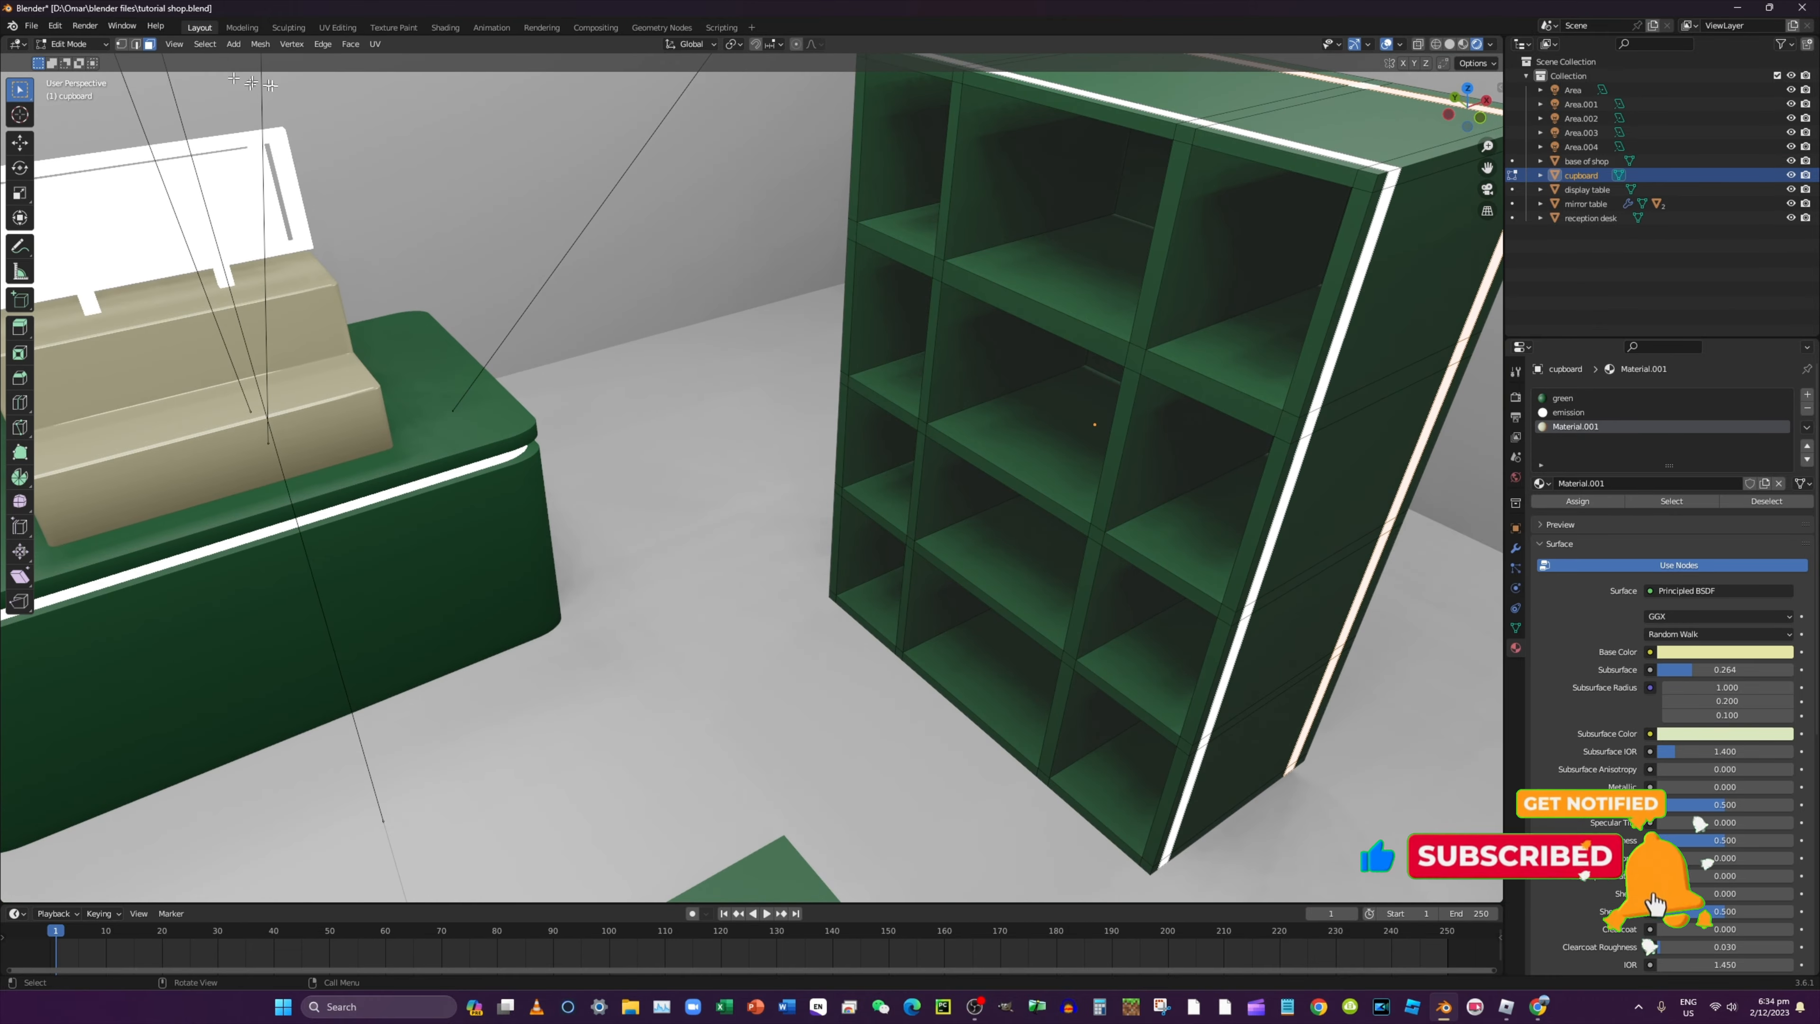
click(1009, 248)
middle_drag(1009, 248, 1047, 238)
alt+click(945, 251)
shift+click(898, 537)
shift+click(893, 680)
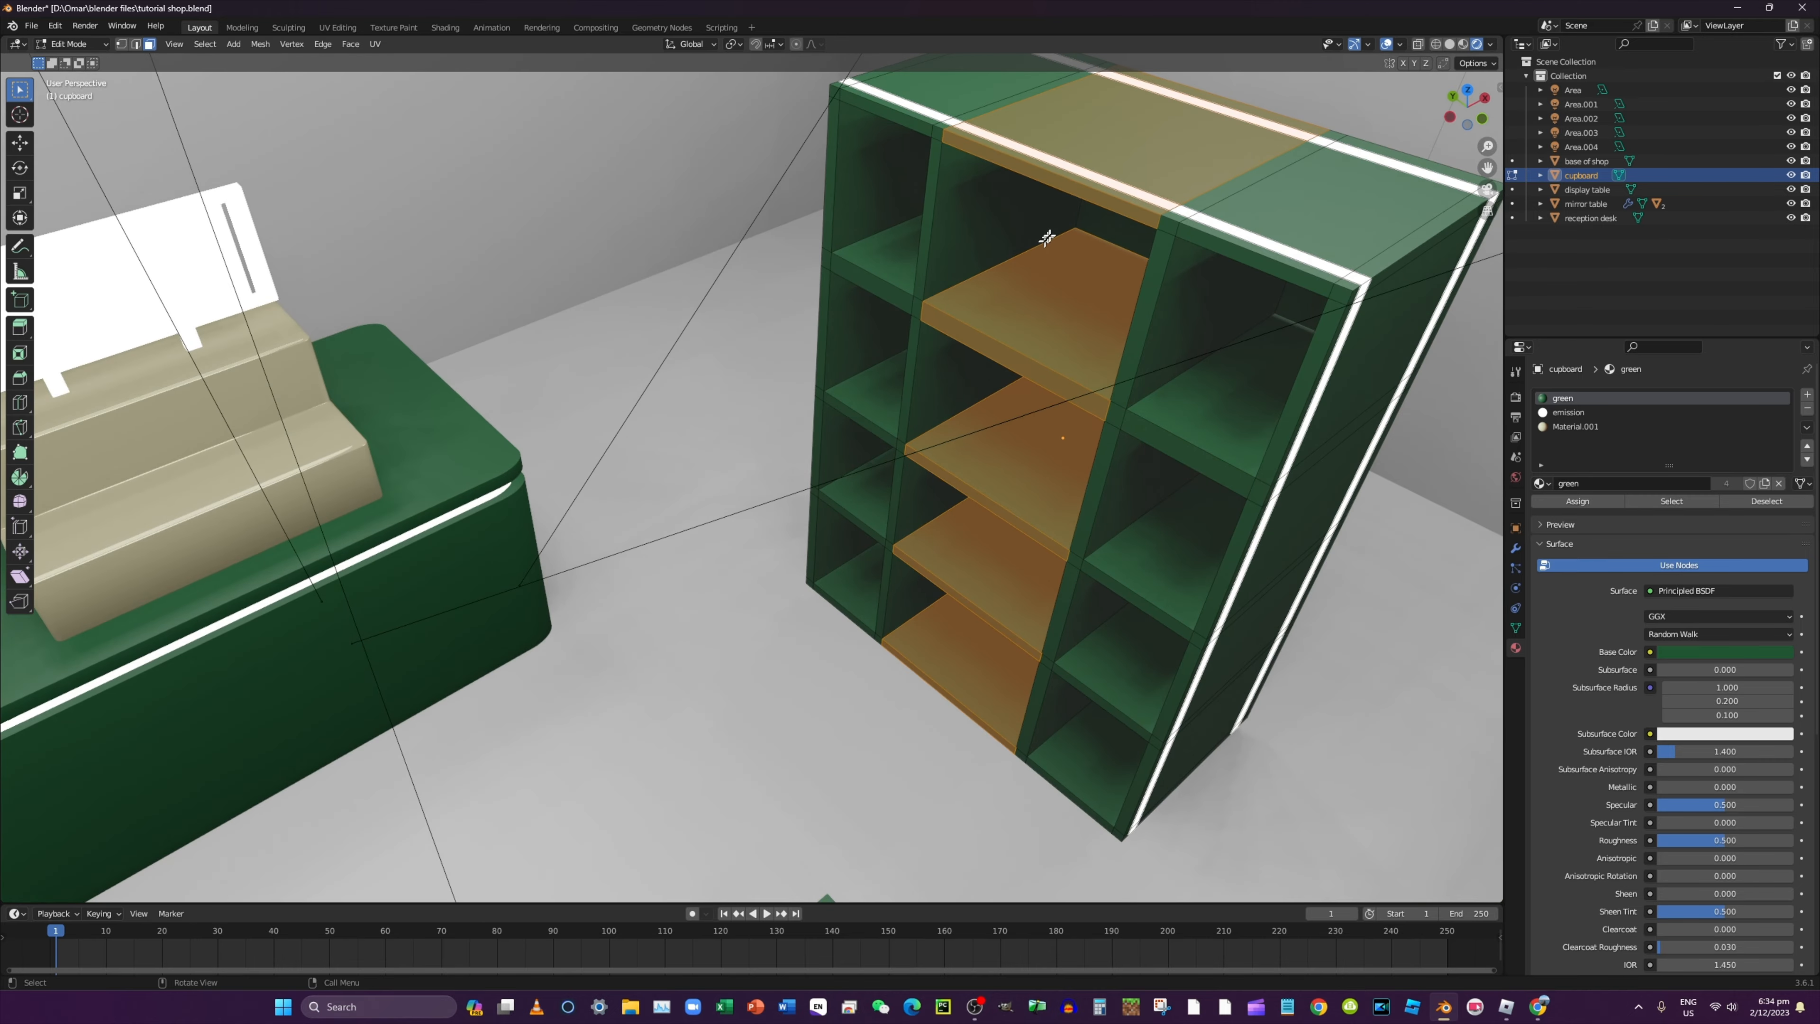
Remove the middle faces of the cupboard's top panel from the selection
shift+click(1097, 197)
shift+click(1140, 161)
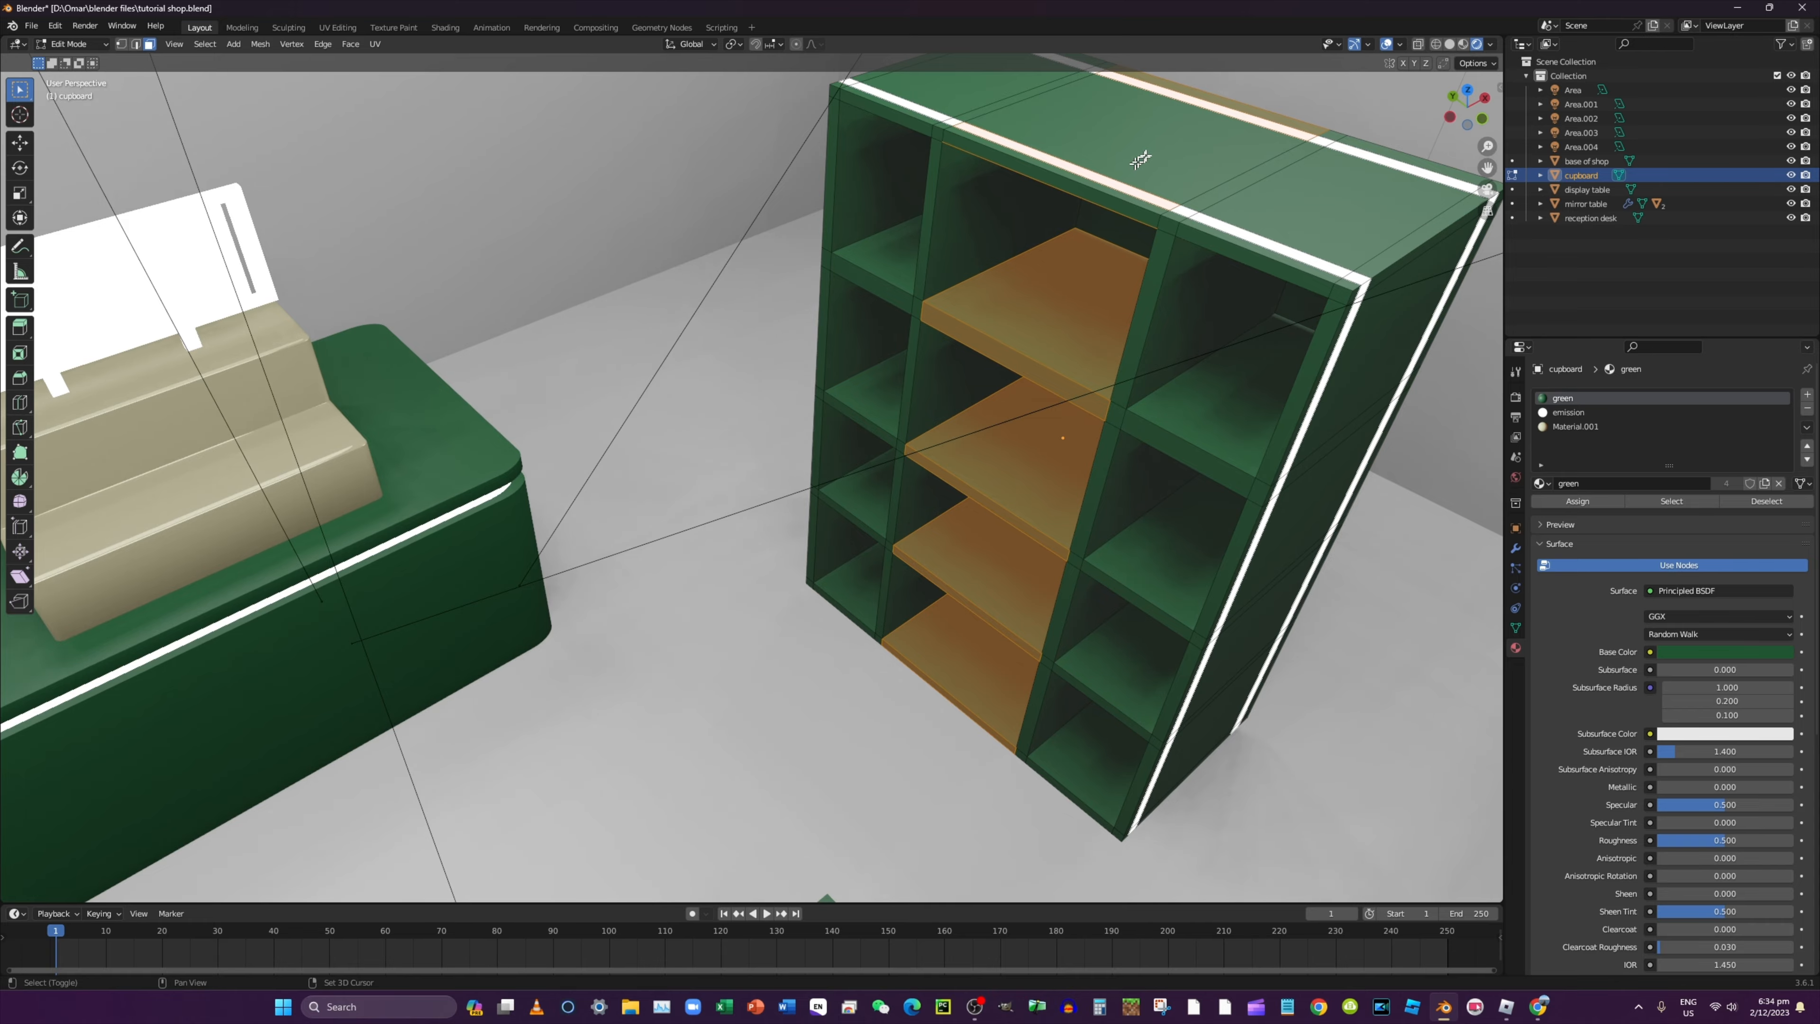
shift+click(1223, 101)
shift+middle_drag(1128, 209, 1147, 159)
shift+click(1017, 195)
Deselect the middle back faces between the cupboard's shelves, keeping only the narrow strips at shelf height selected
middle_drag(1018, 195, 792, 258)
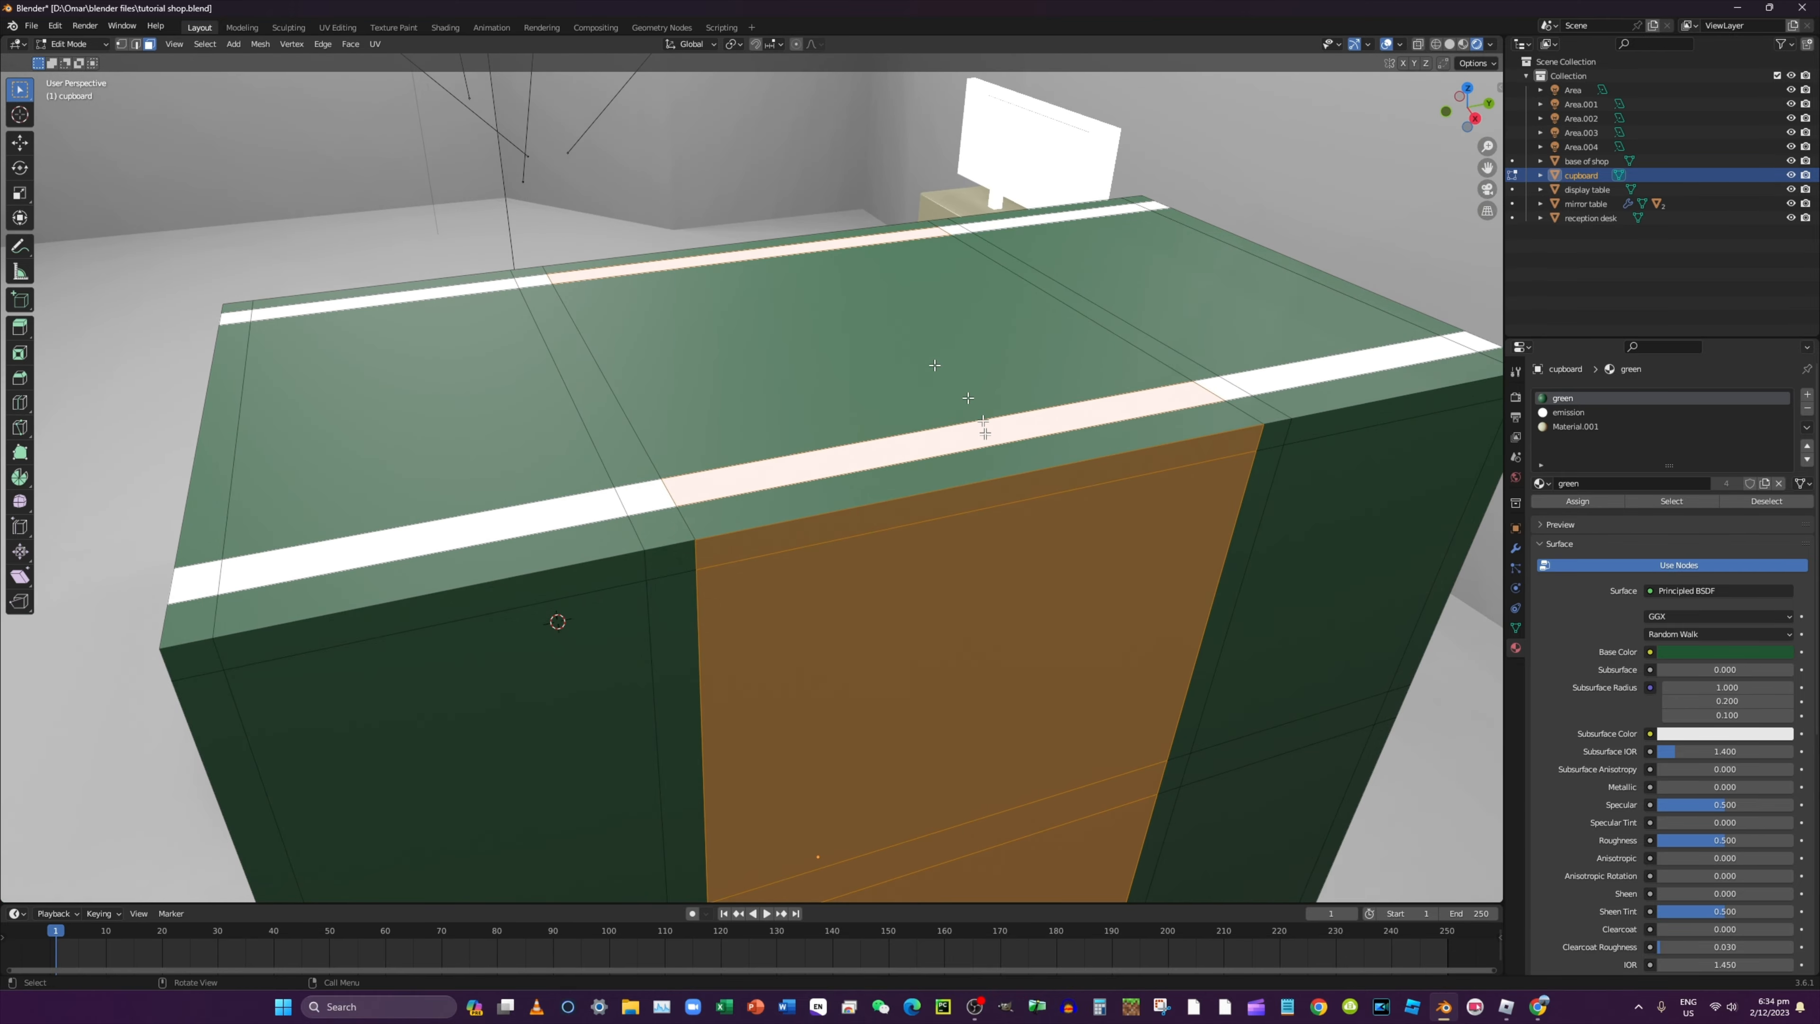
scroll(982, 442, down, 2)
scroll(983, 442, up, 3)
shift+click(908, 444)
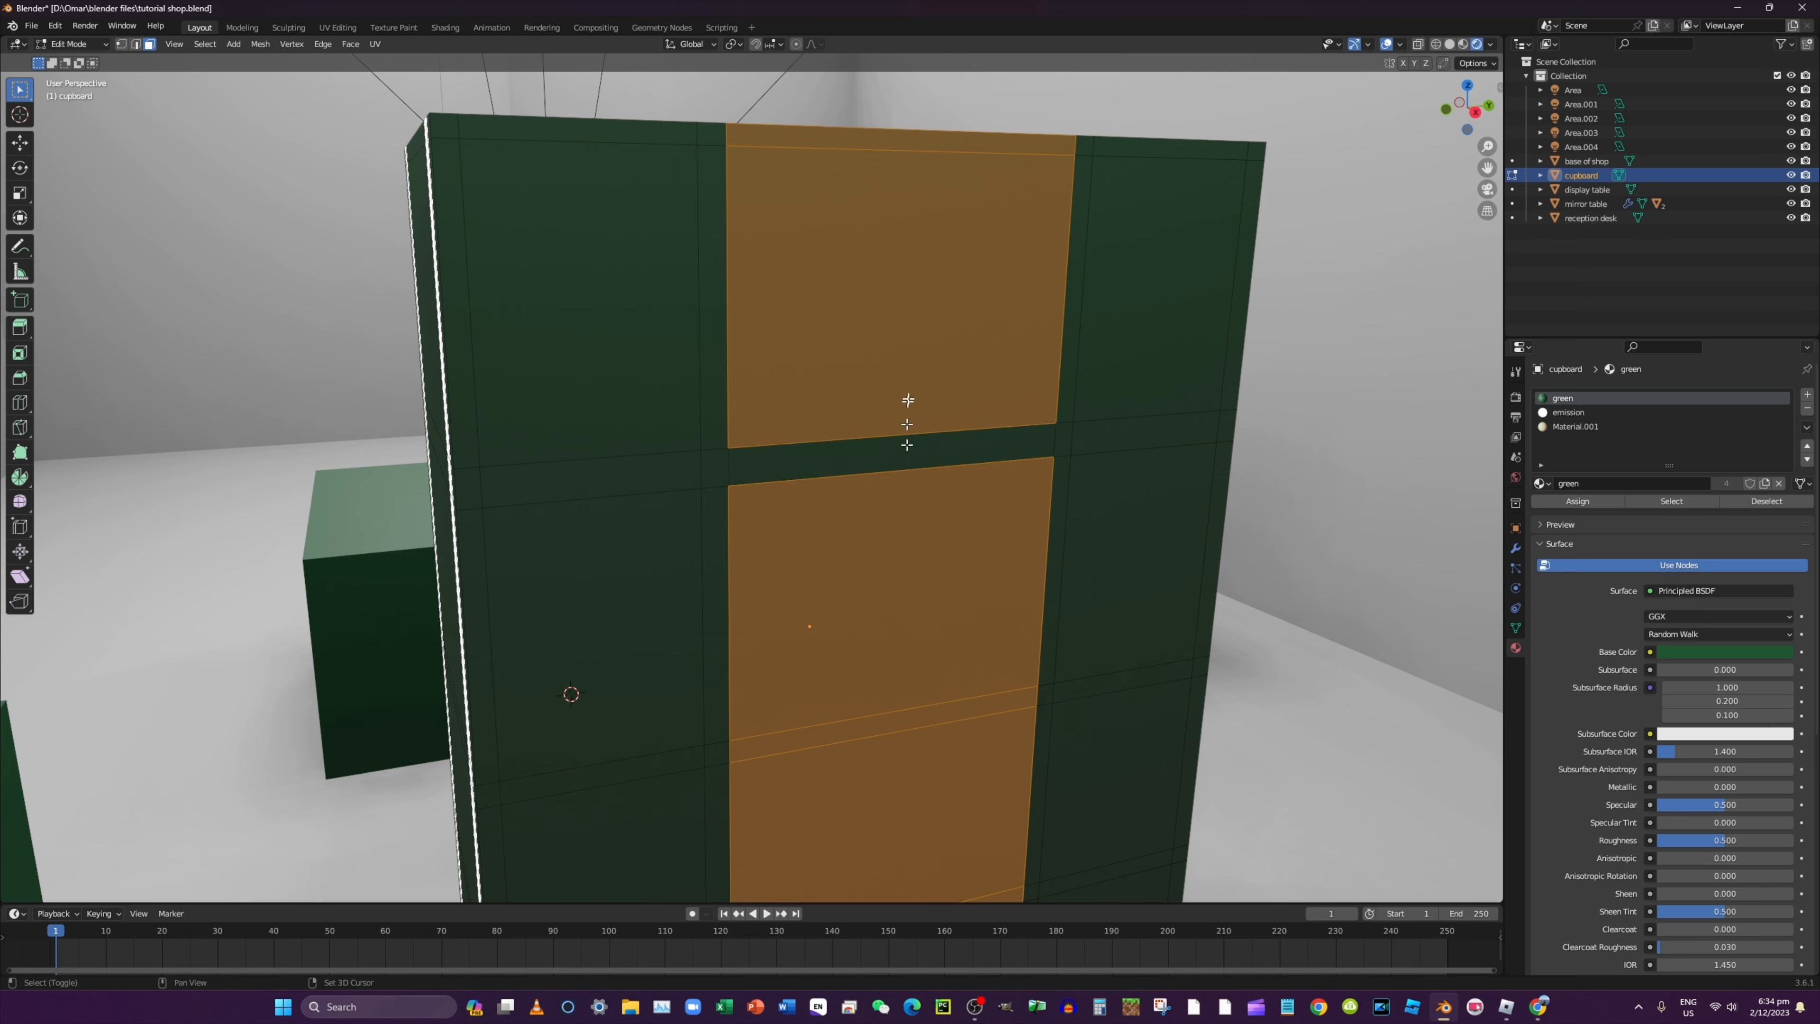
shift+click(926, 194)
shift+click(928, 144)
scroll(938, 419, down, 2)
scroll(937, 457, up, 4)
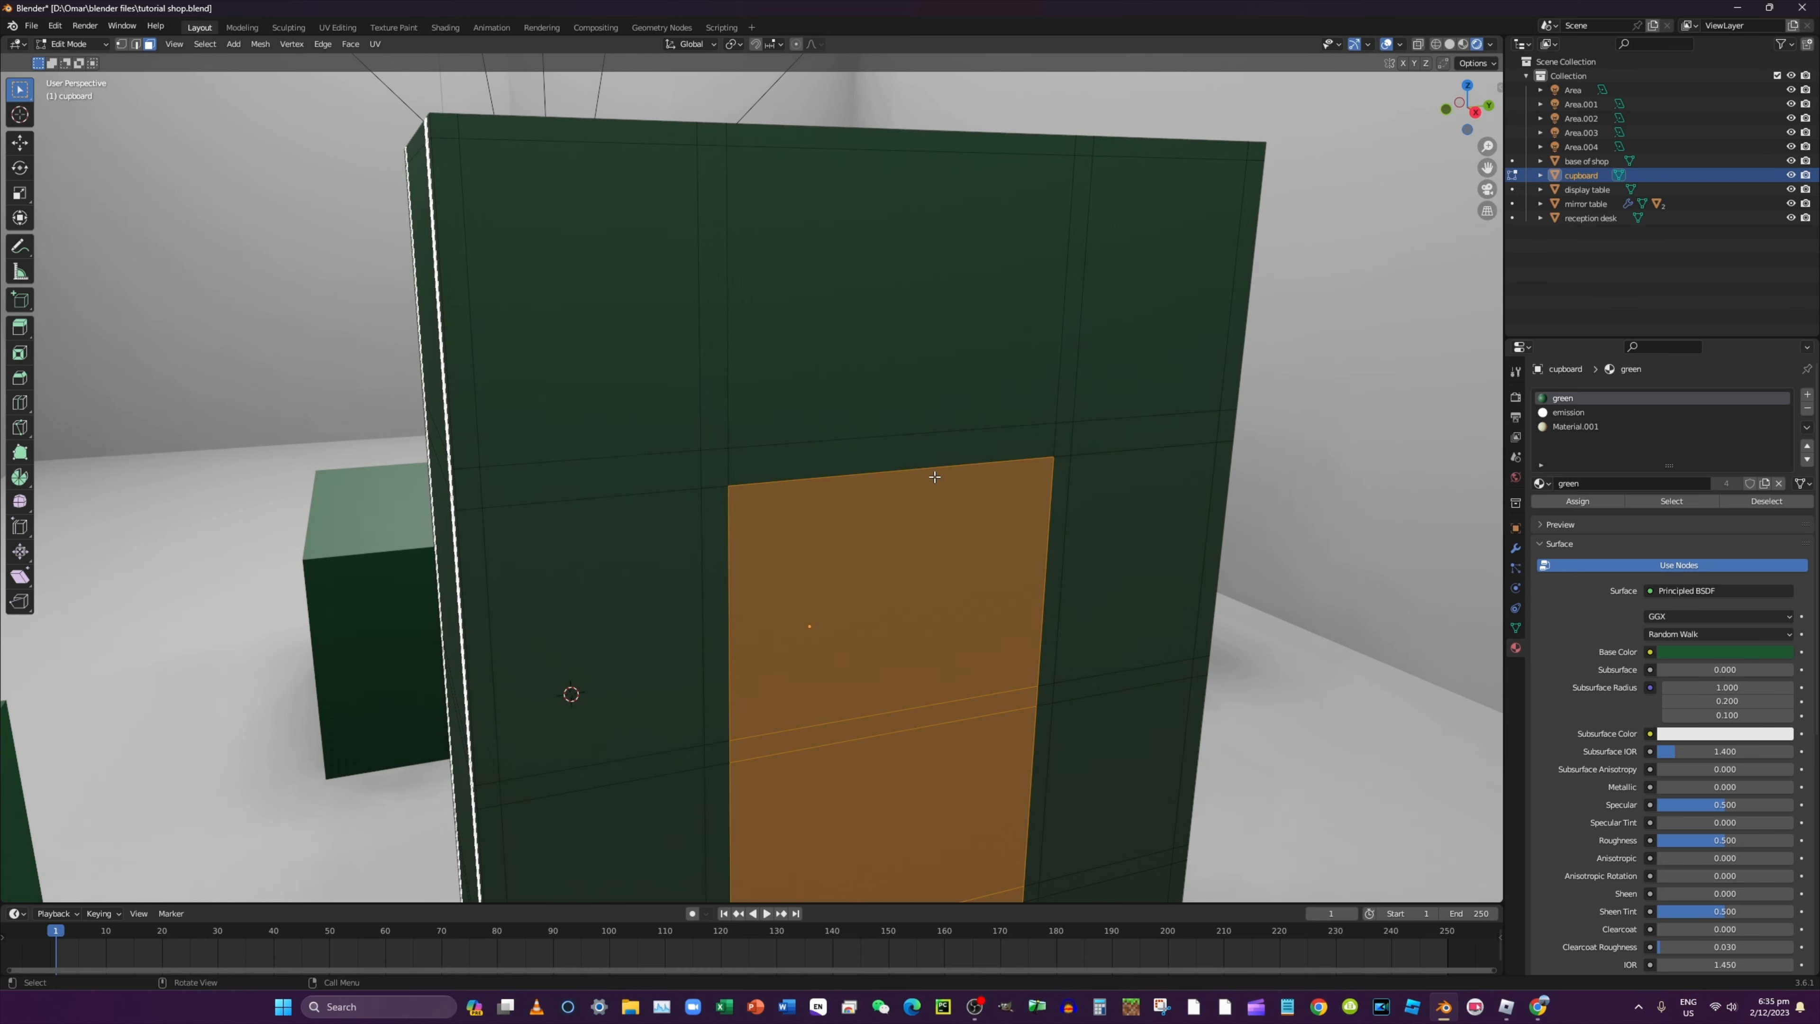
shift+click(937, 457)
shift+click(923, 305)
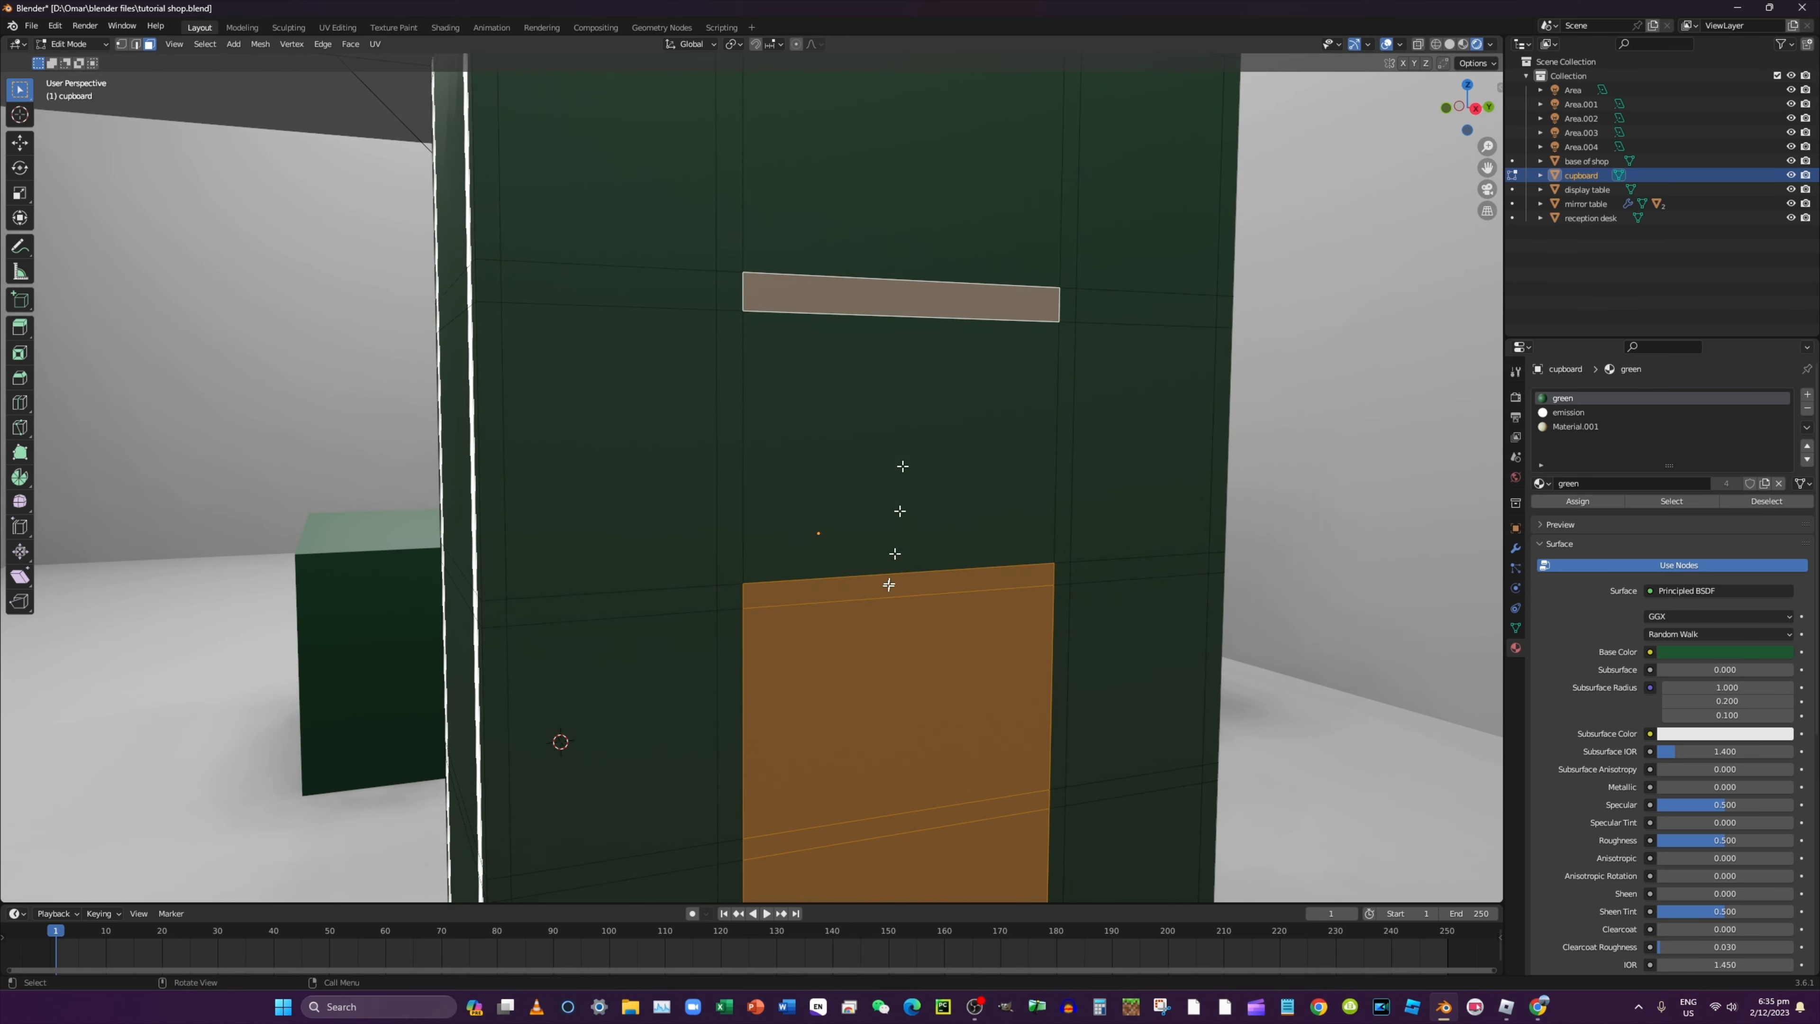
shift+click(882, 659)
scroll(897, 472, down, 3)
scroll(898, 423, up, 4)
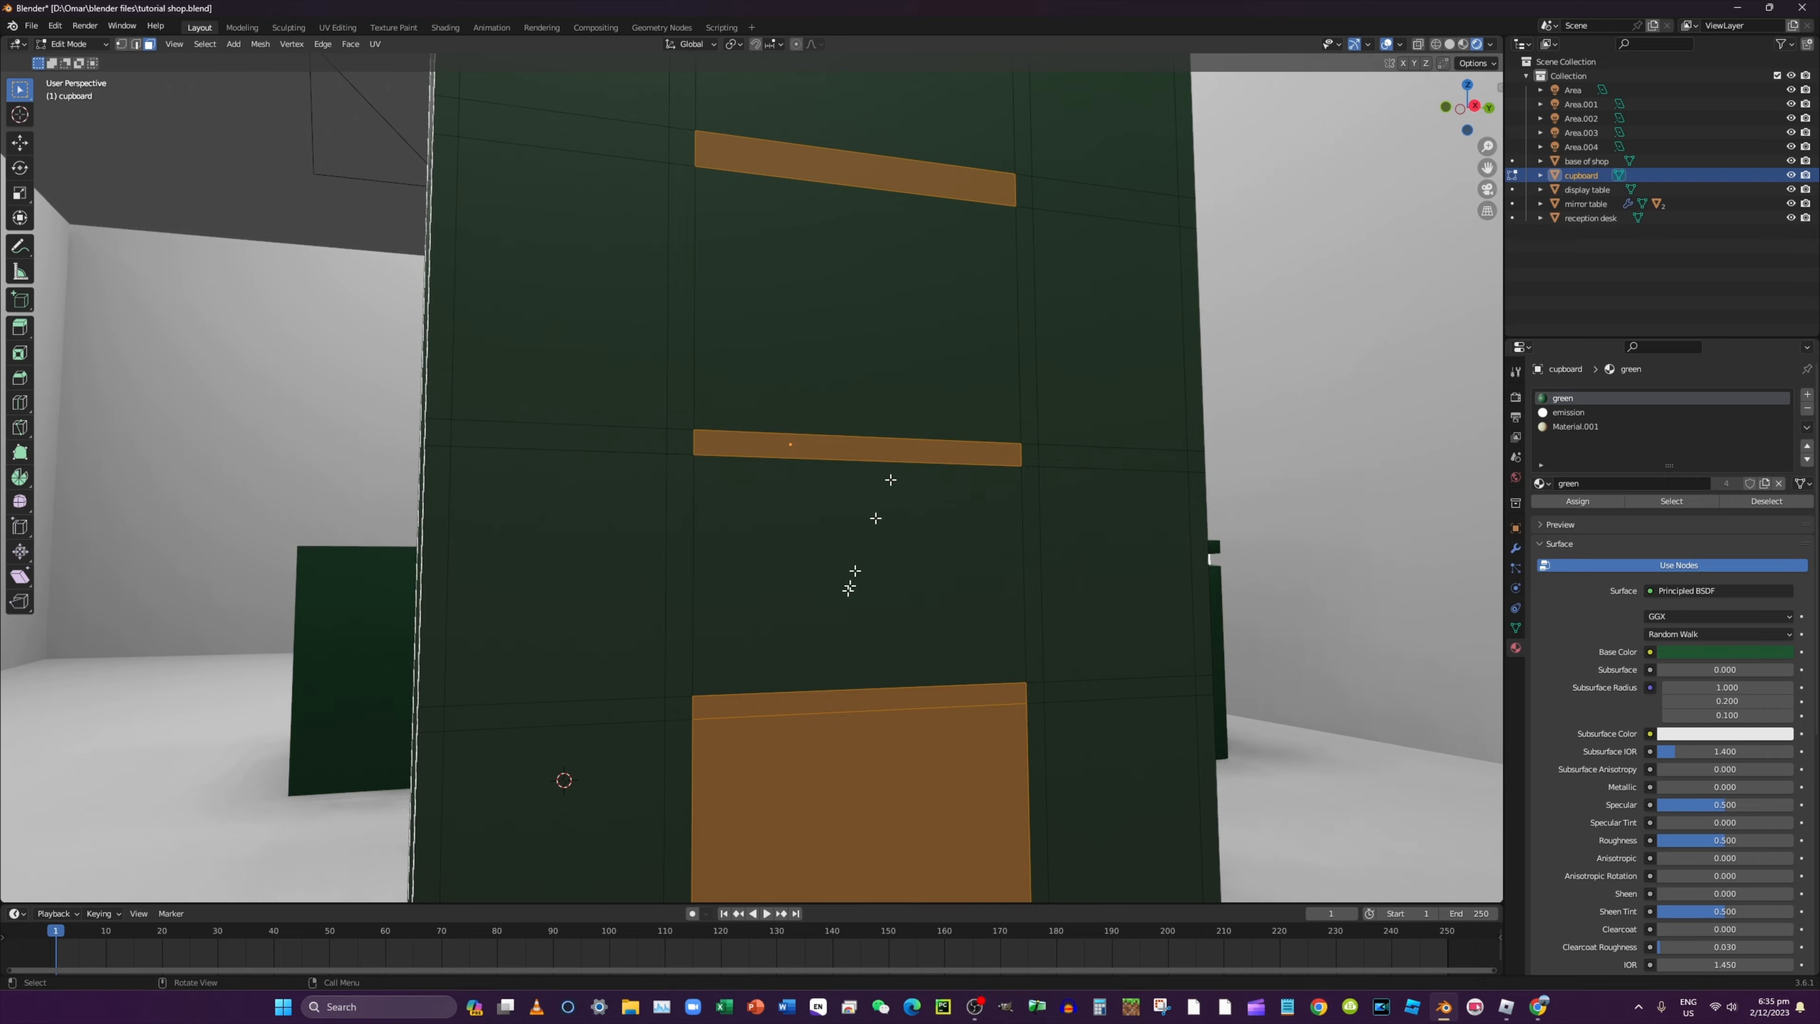
shift+click(801, 735)
Extend the selection to the shelf faces in the cupboard's two side columns
middle_drag(801, 735, 834, 489)
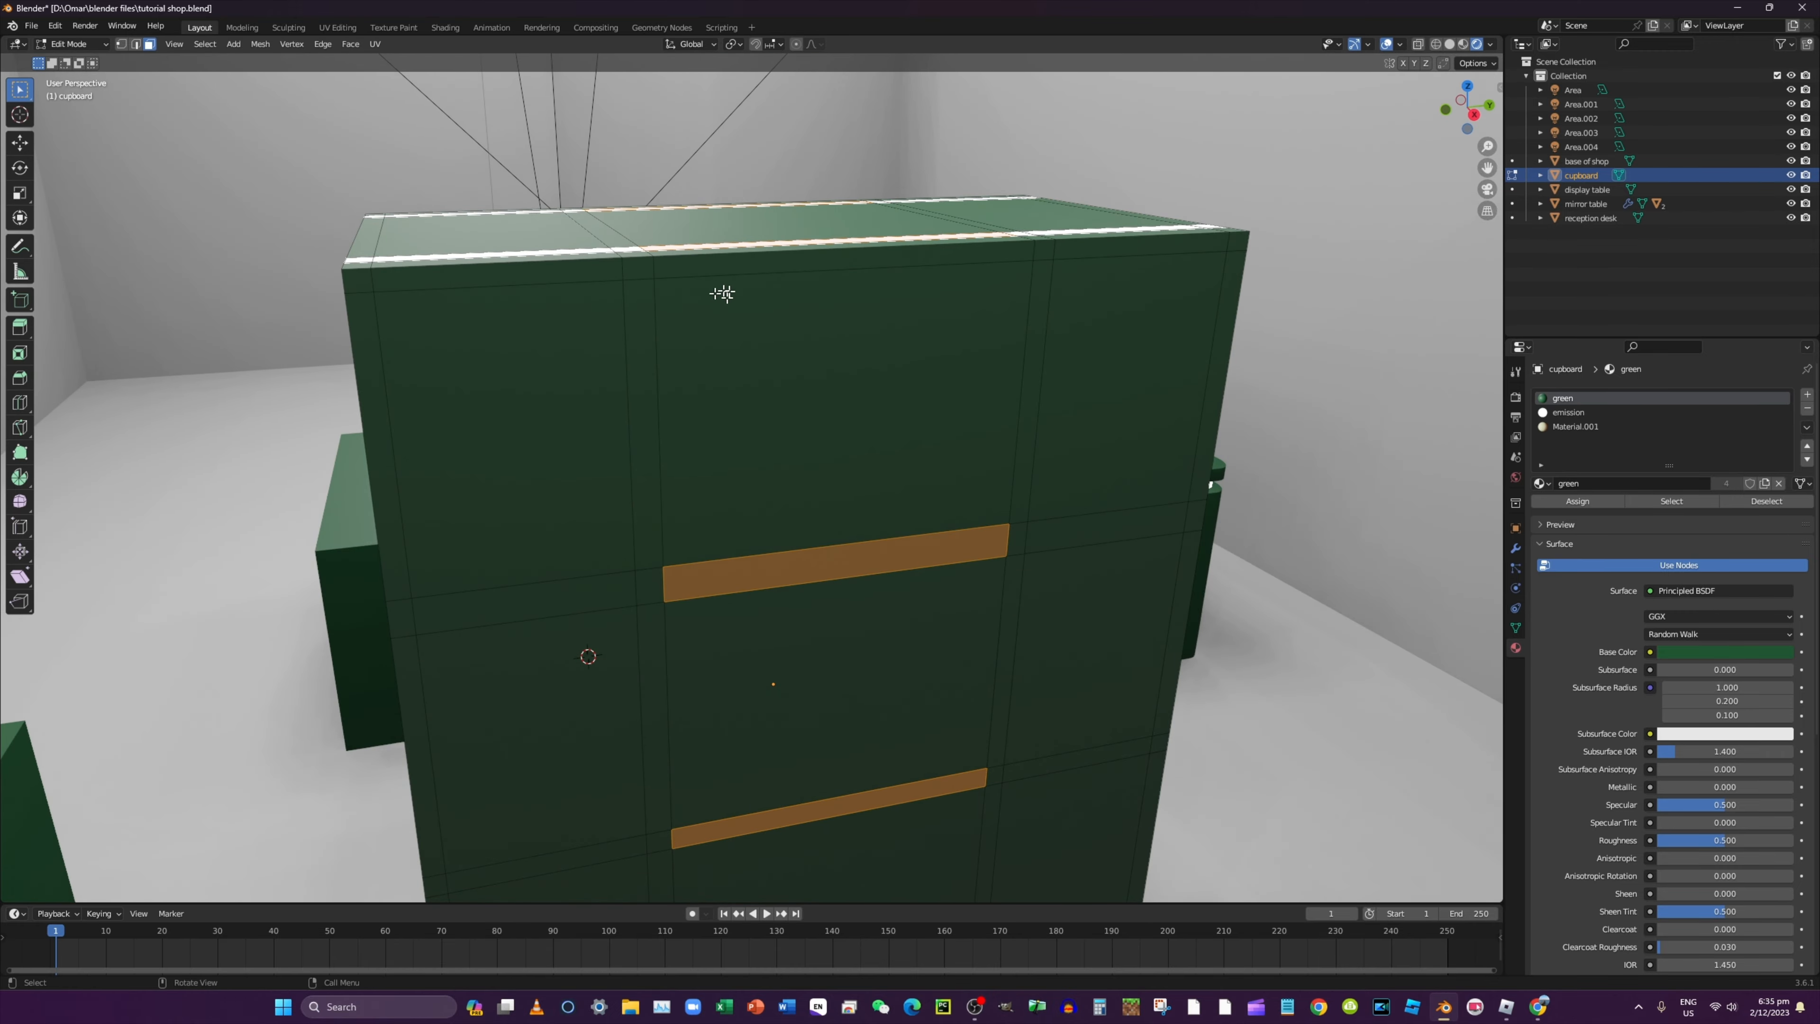
middle_drag(743, 294, 1041, 310)
scroll(992, 367, up, 1)
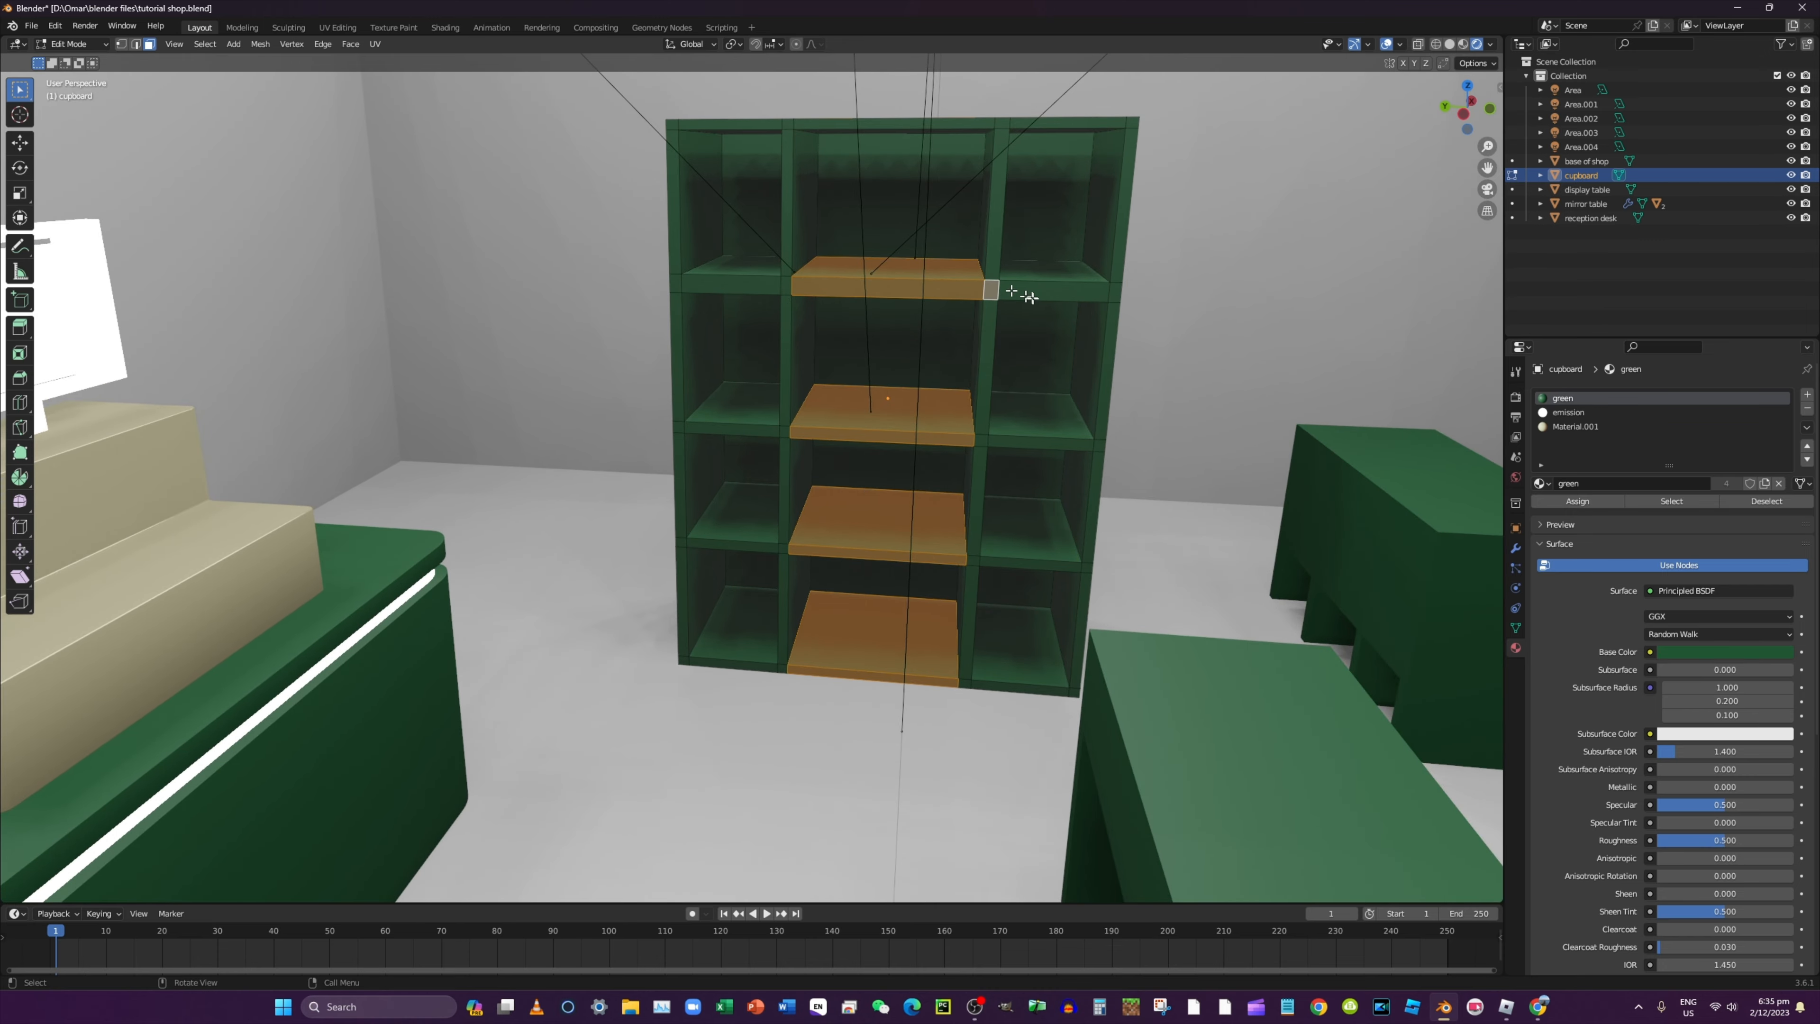
middle_drag(1030, 296, 634, 246)
shift+click(972, 418)
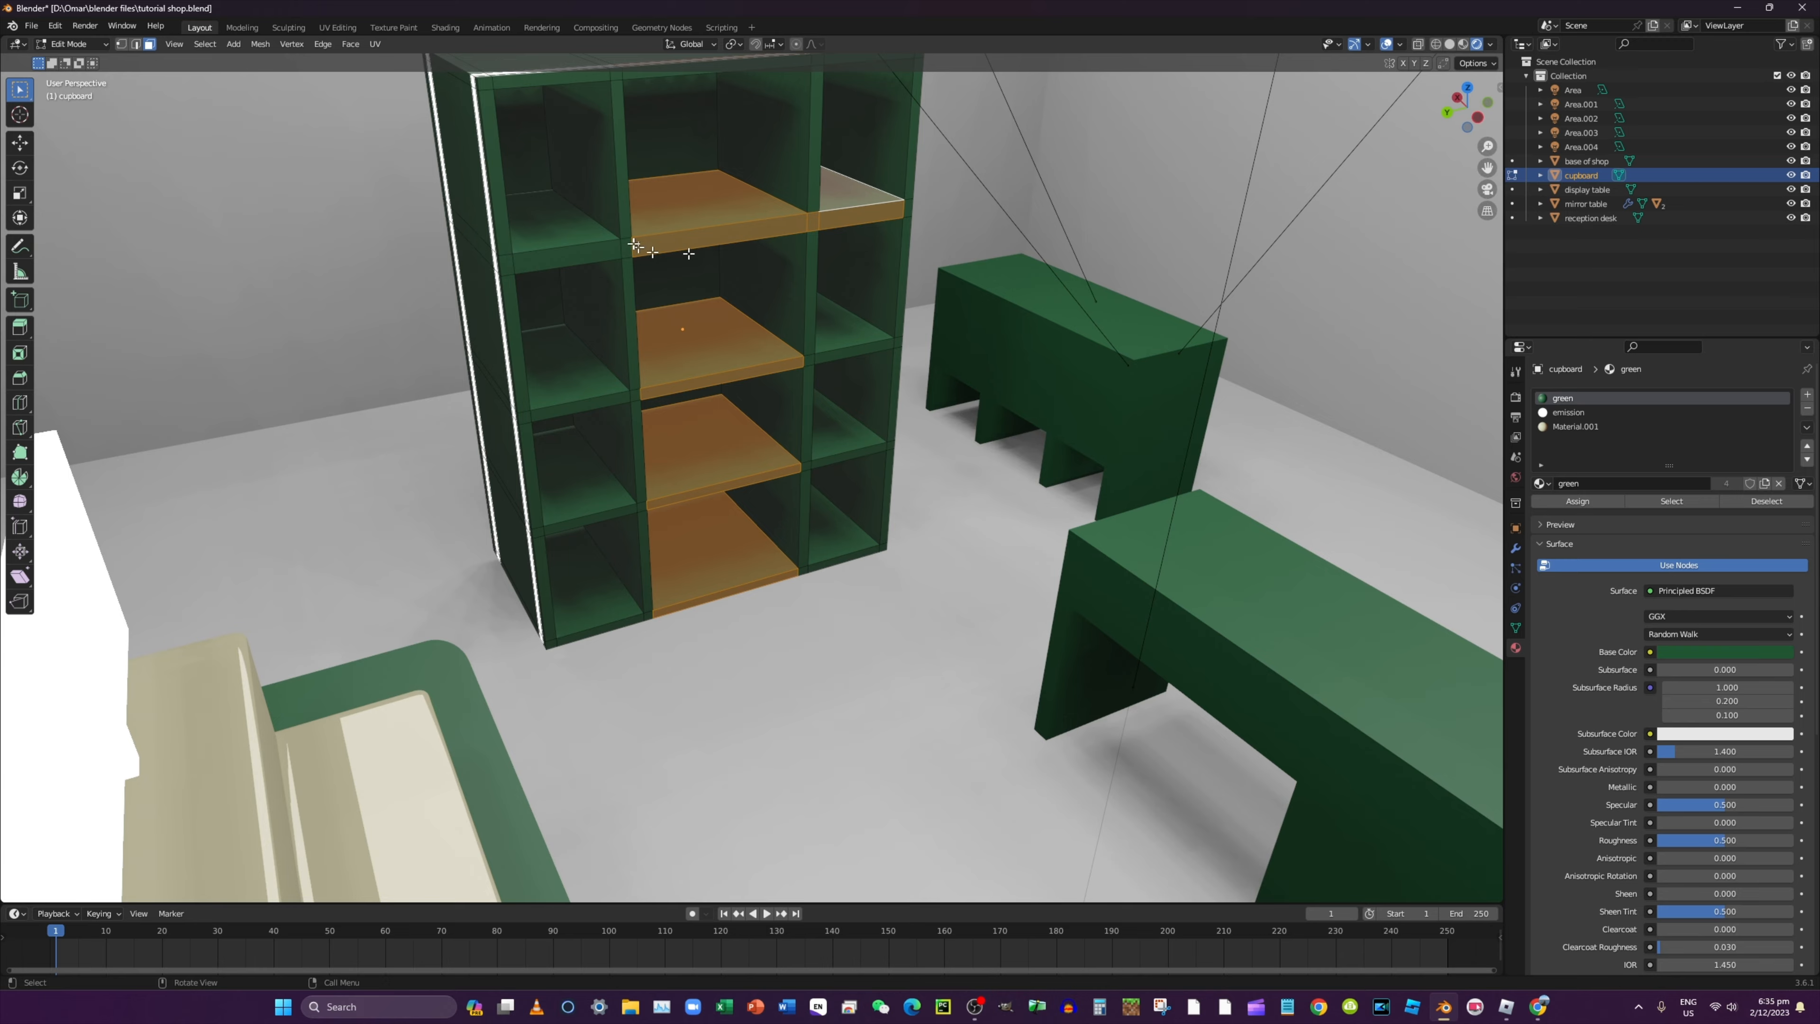
shift+click(576, 234)
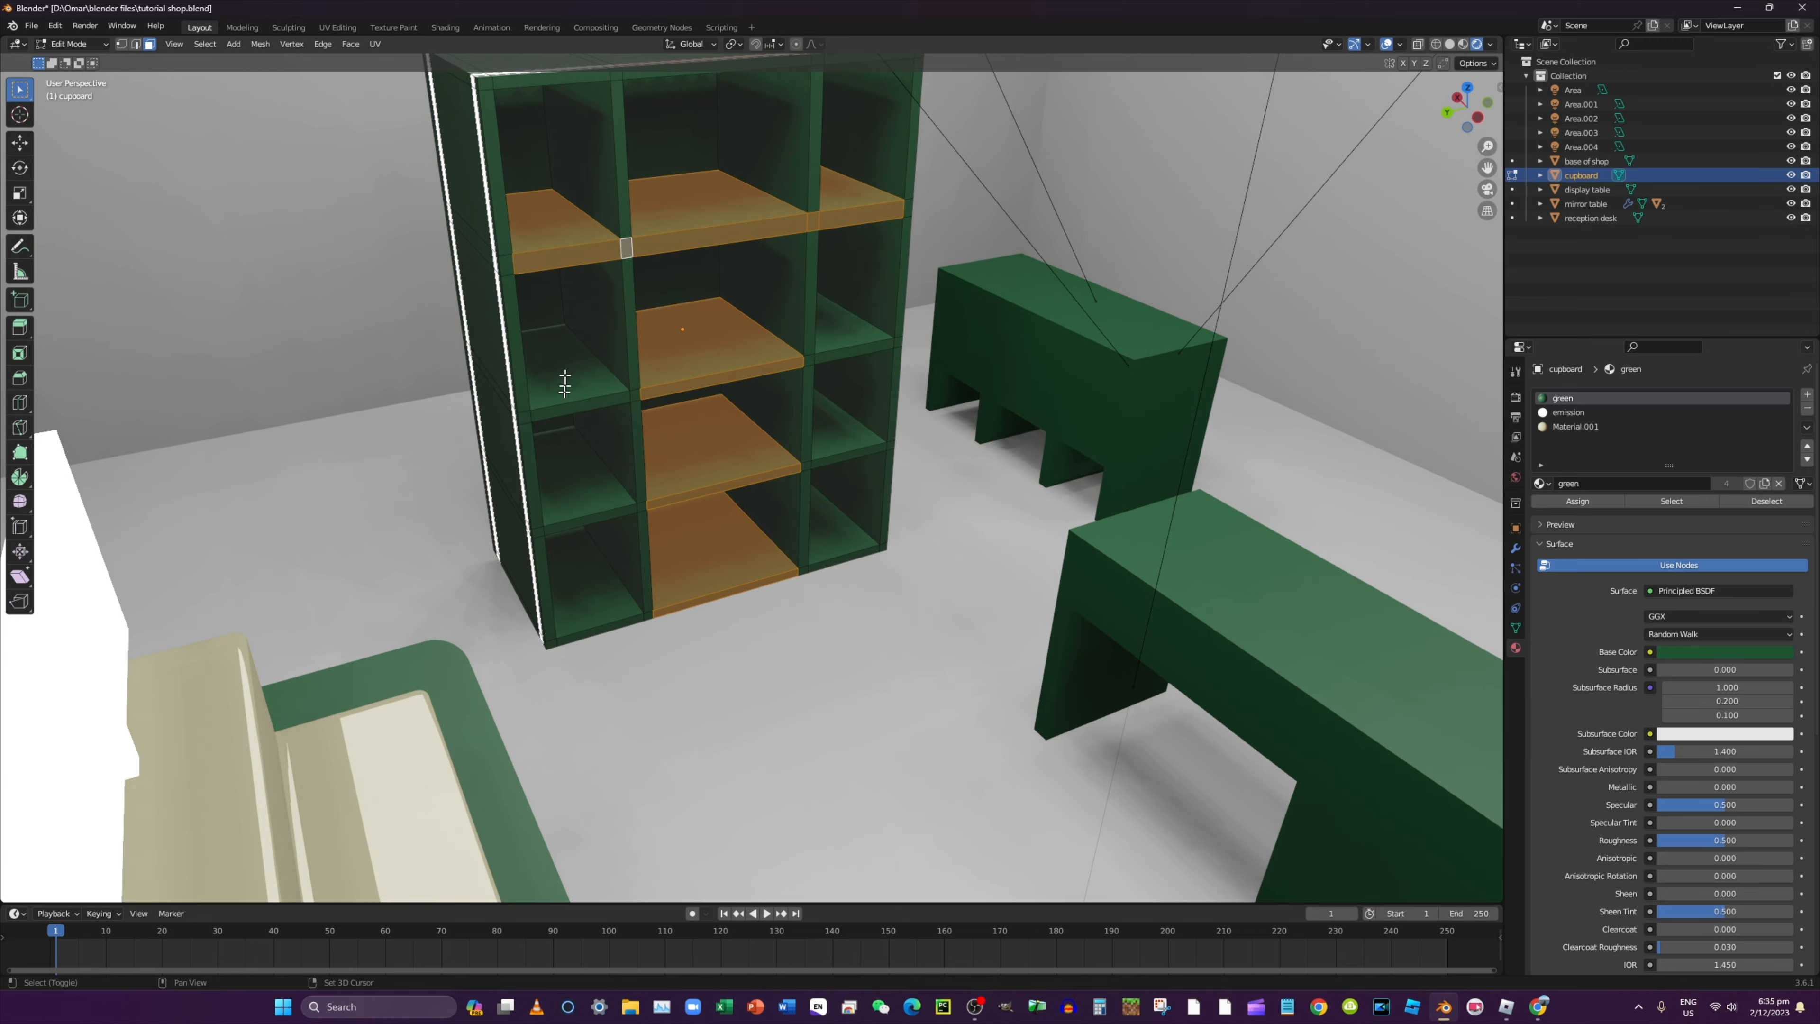
shift+click(561, 386)
shift+click(606, 515)
middle_drag(616, 529, 846, 344)
shift+click(976, 601)
shift+click(994, 875)
middle_drag(767, 817, 921, 880)
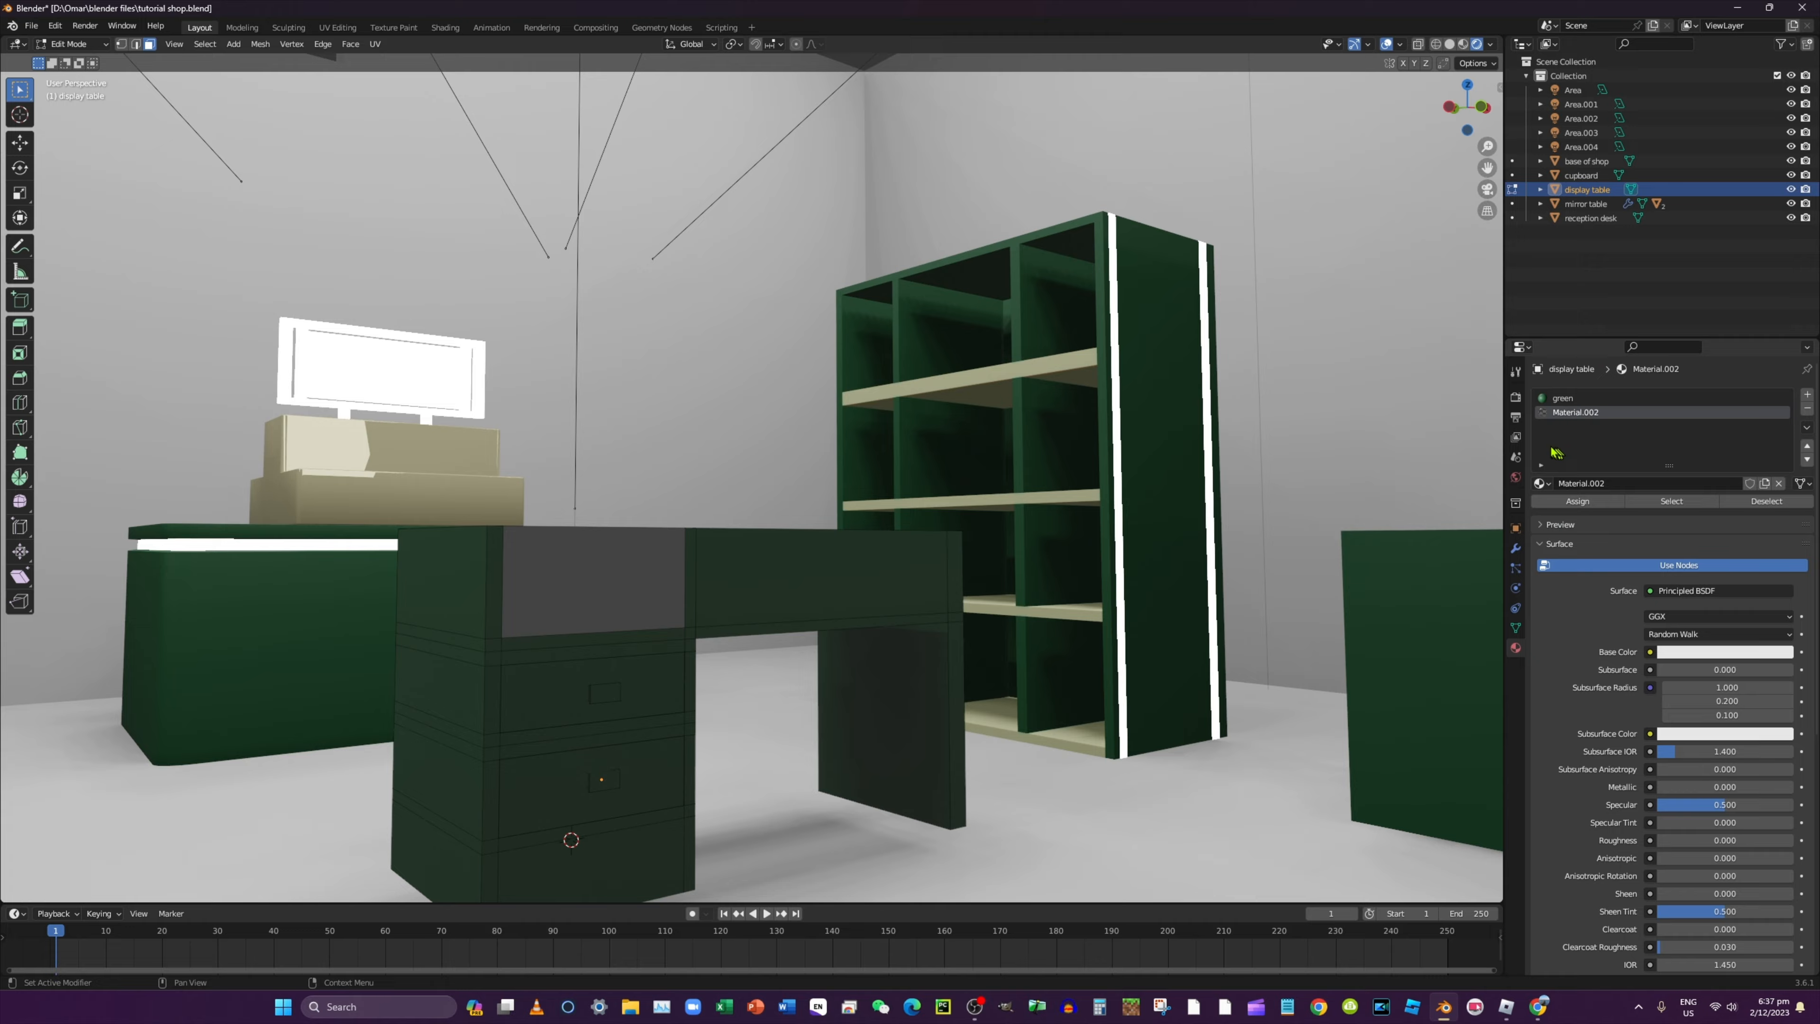
Switch the render engine to Cycles and turn on denoising for the viewport
click(1516, 399)
click(1669, 399)
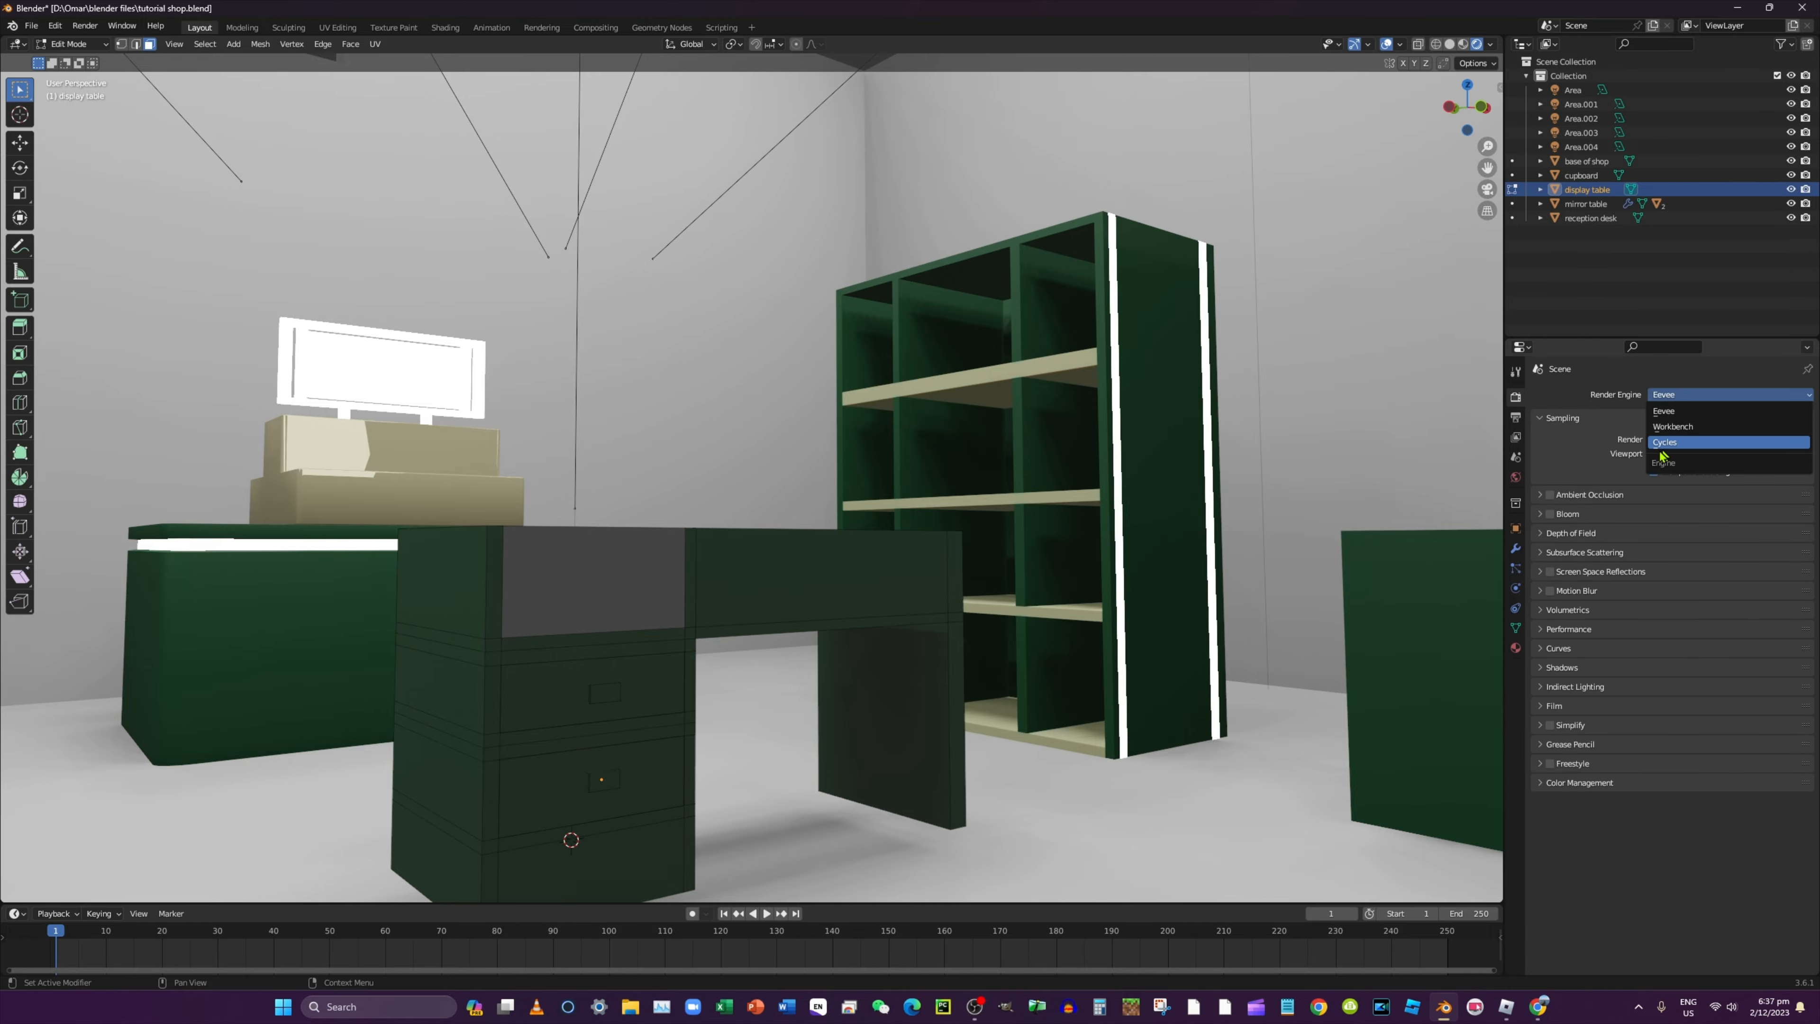
click(1666, 435)
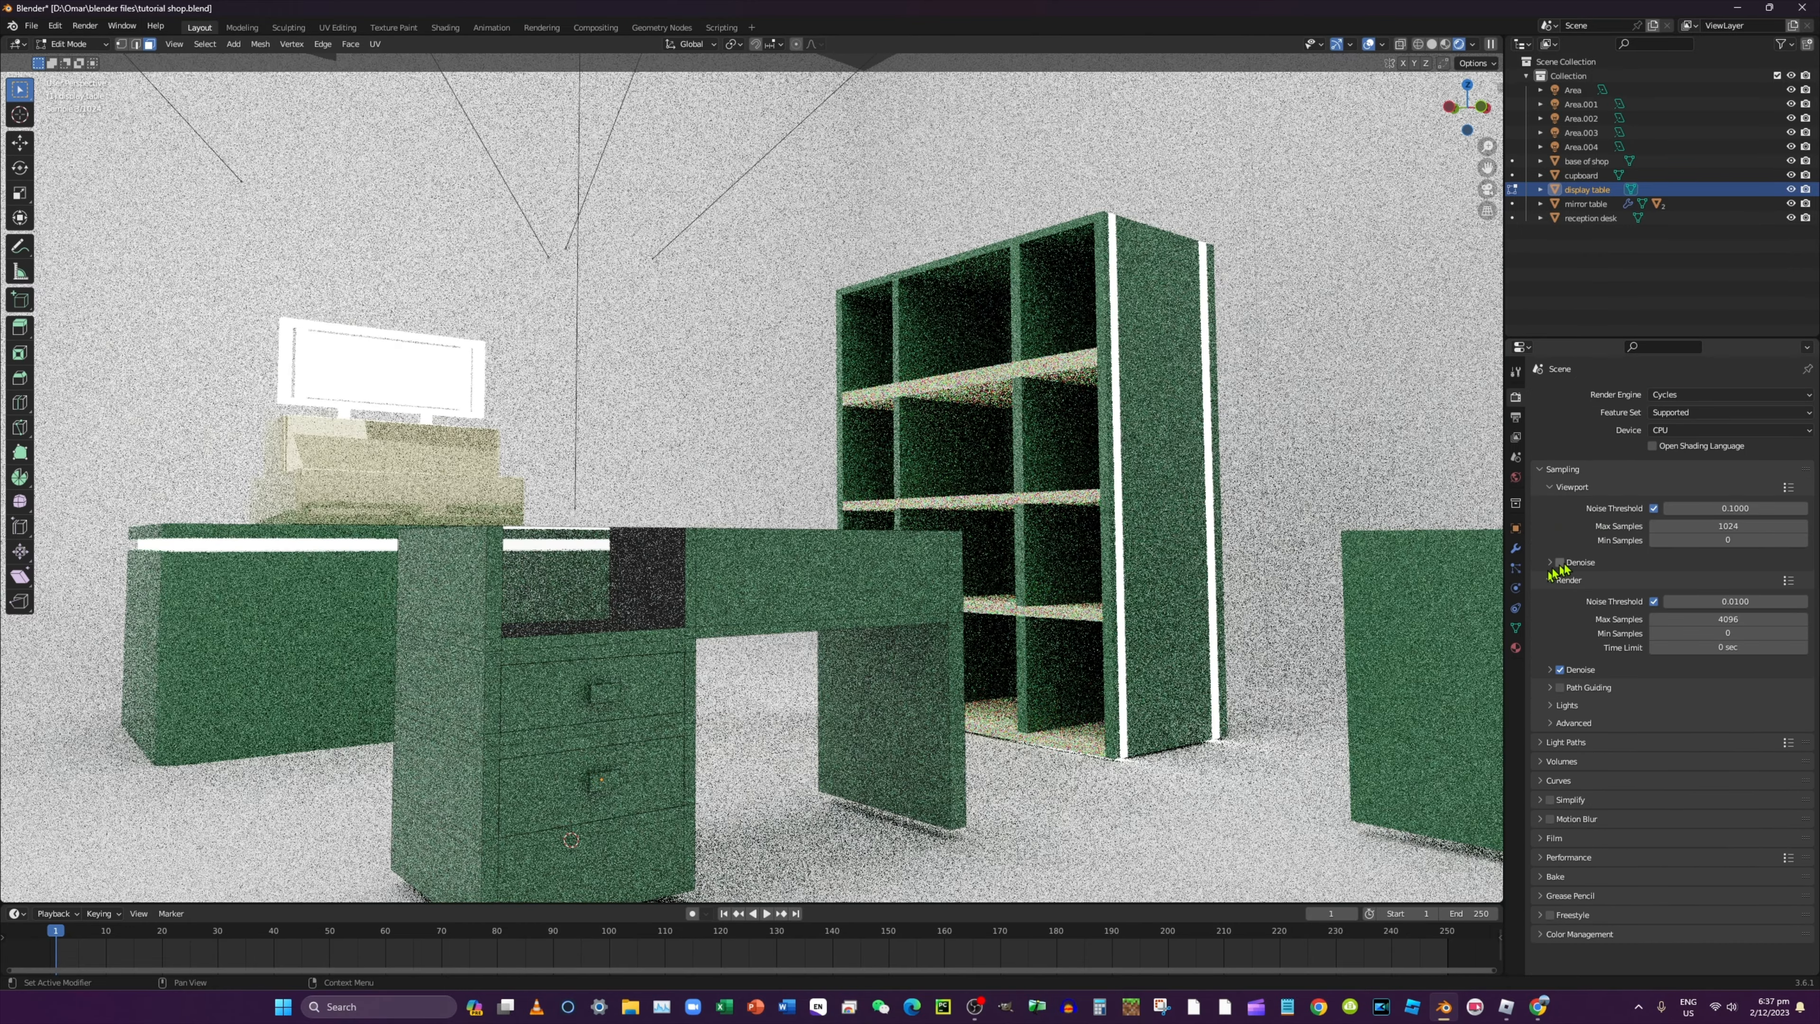
click(1560, 562)
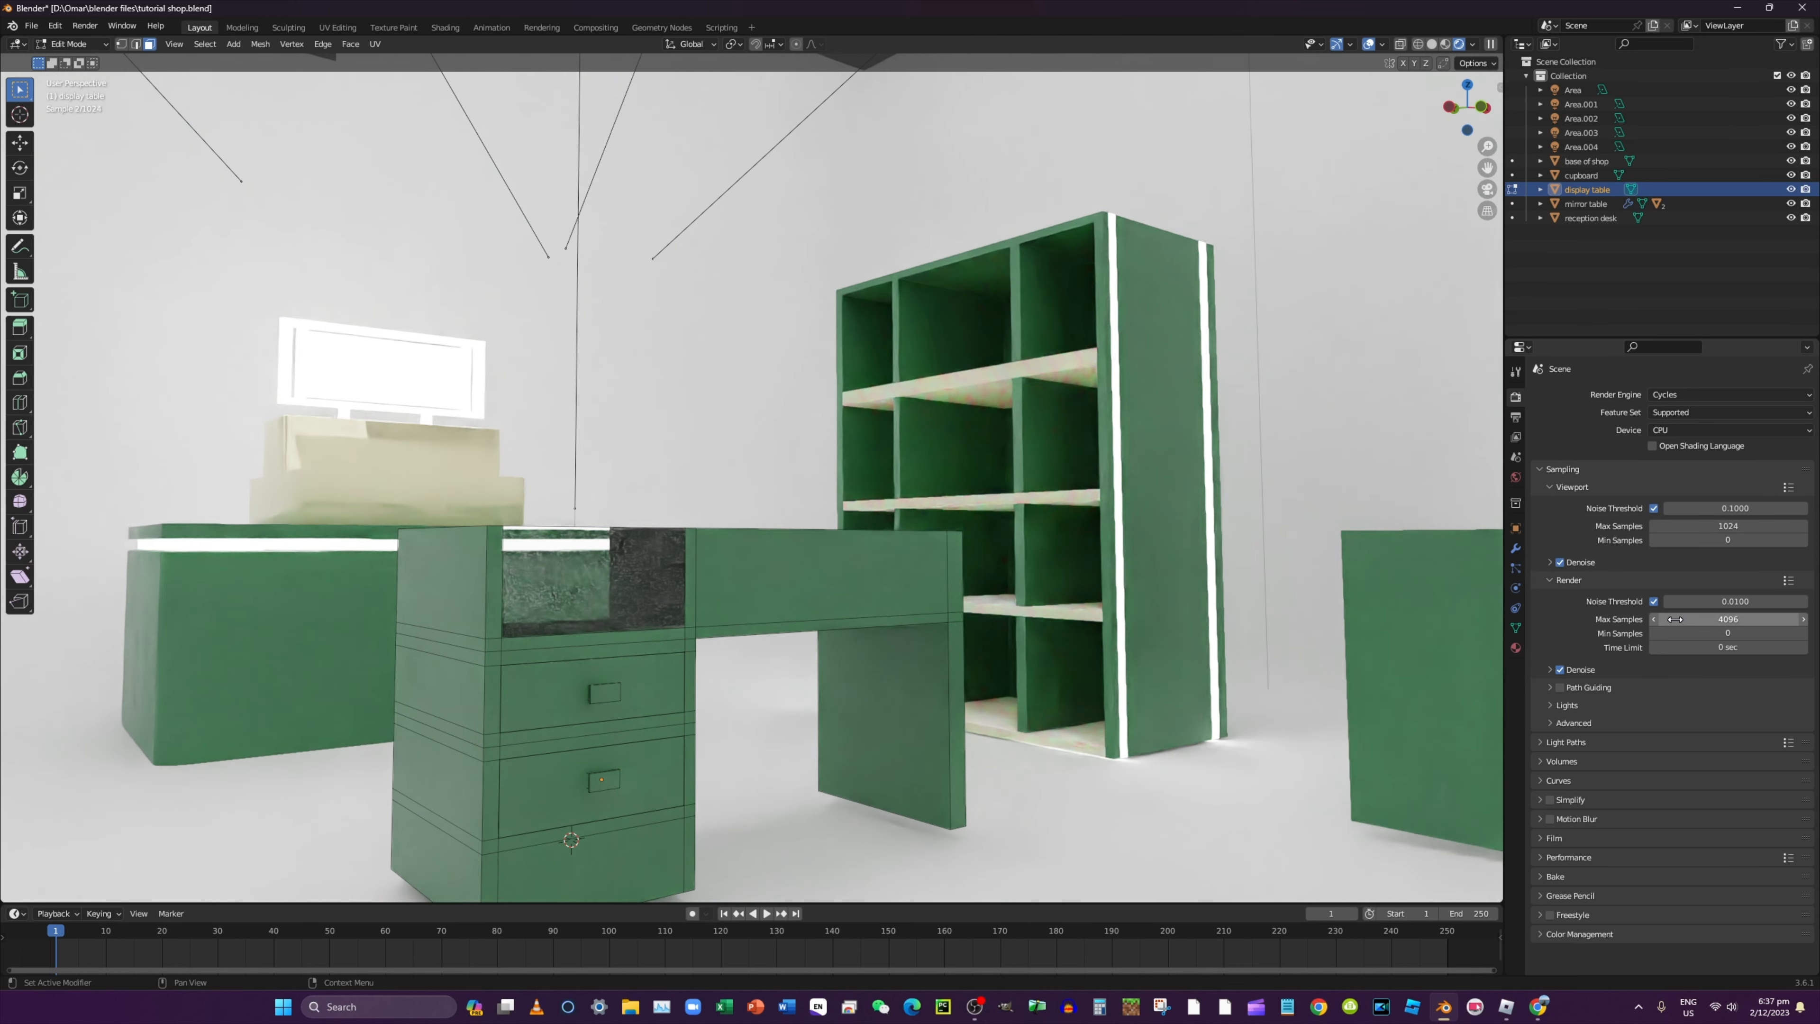
Set the maximum samples to 512 for both the final render and the viewport
middle_drag(1363, 597, 1390, 614)
click(1693, 623)
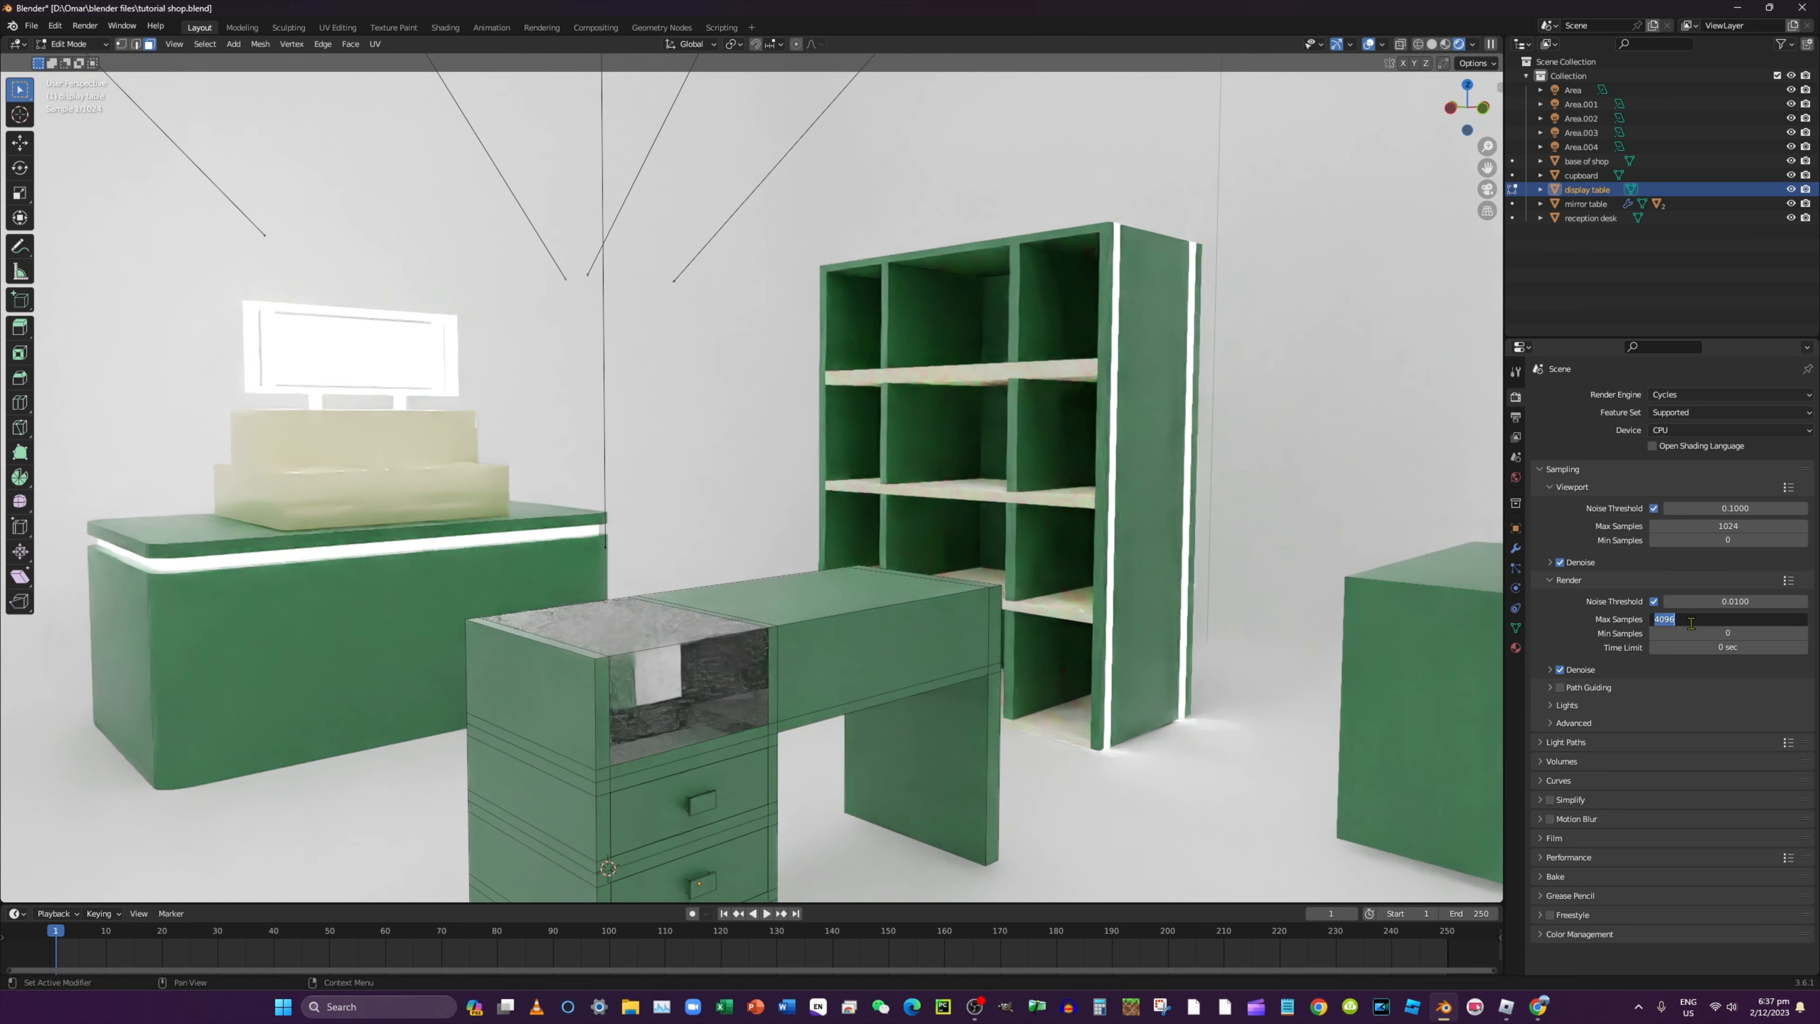
key(Return)
click(1725, 531)
text(5)
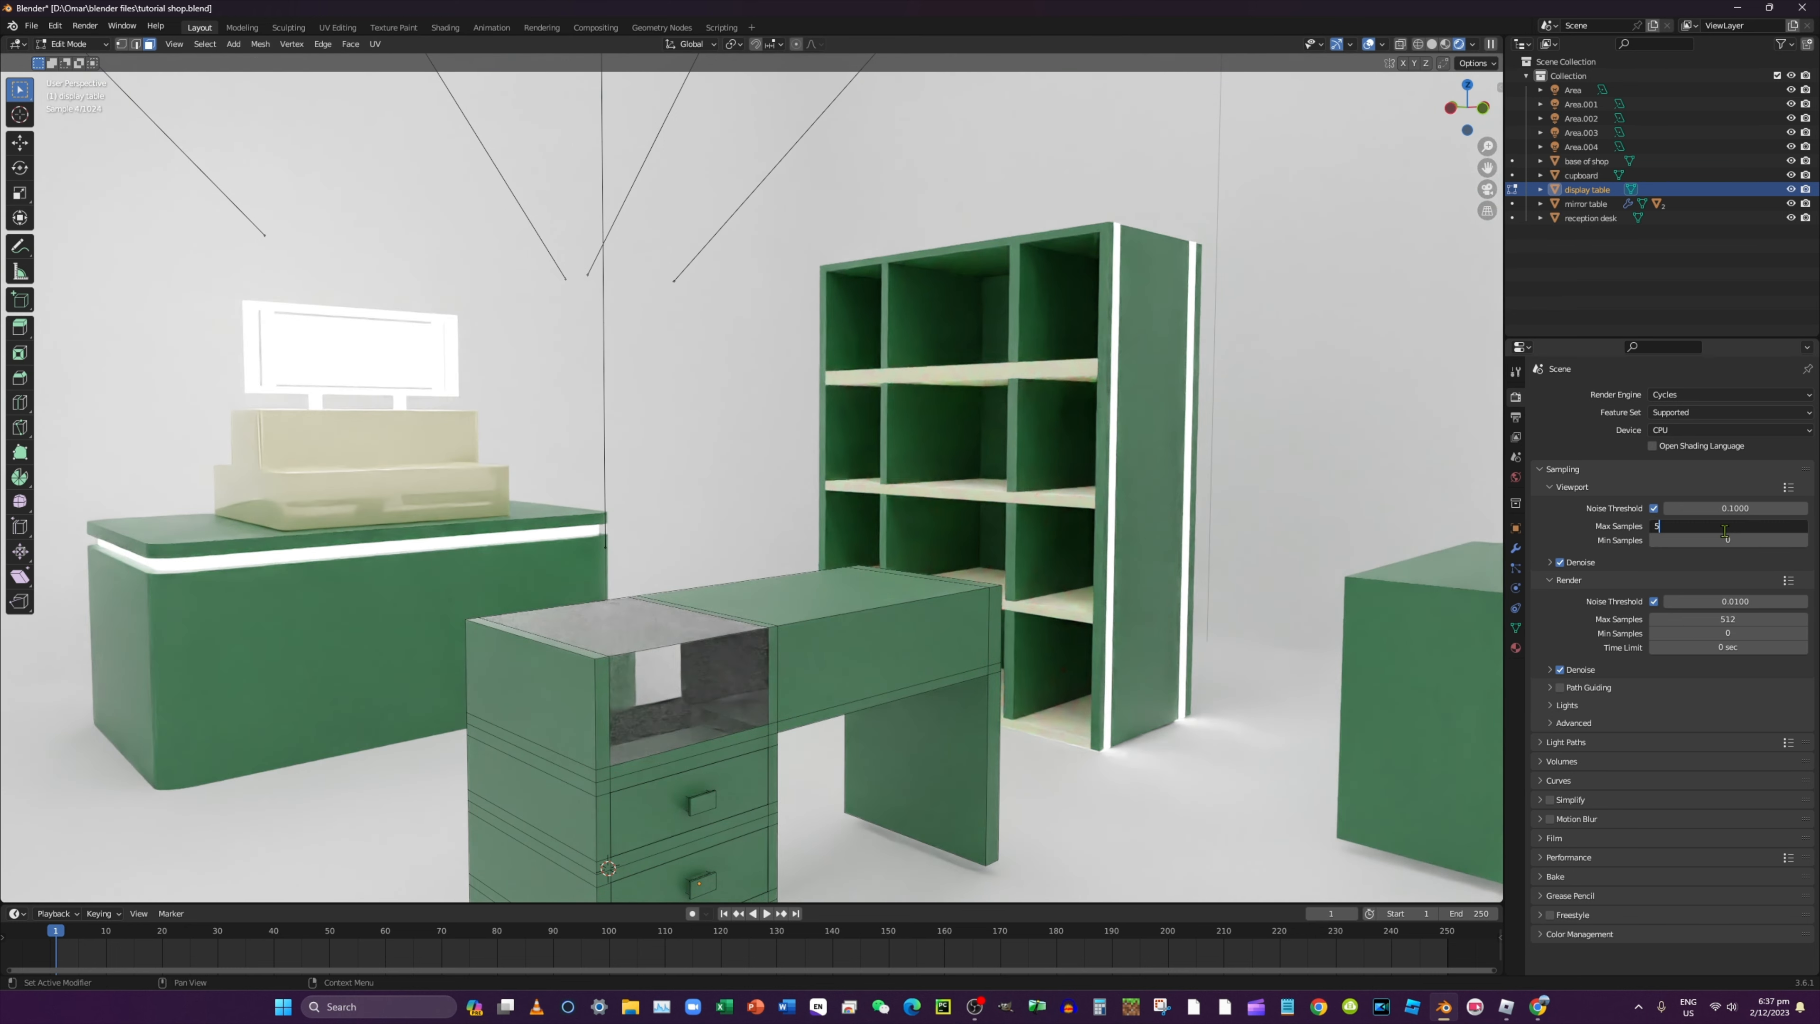
text(12)
key(Return)
middle_drag(1235, 570, 1215, 553)
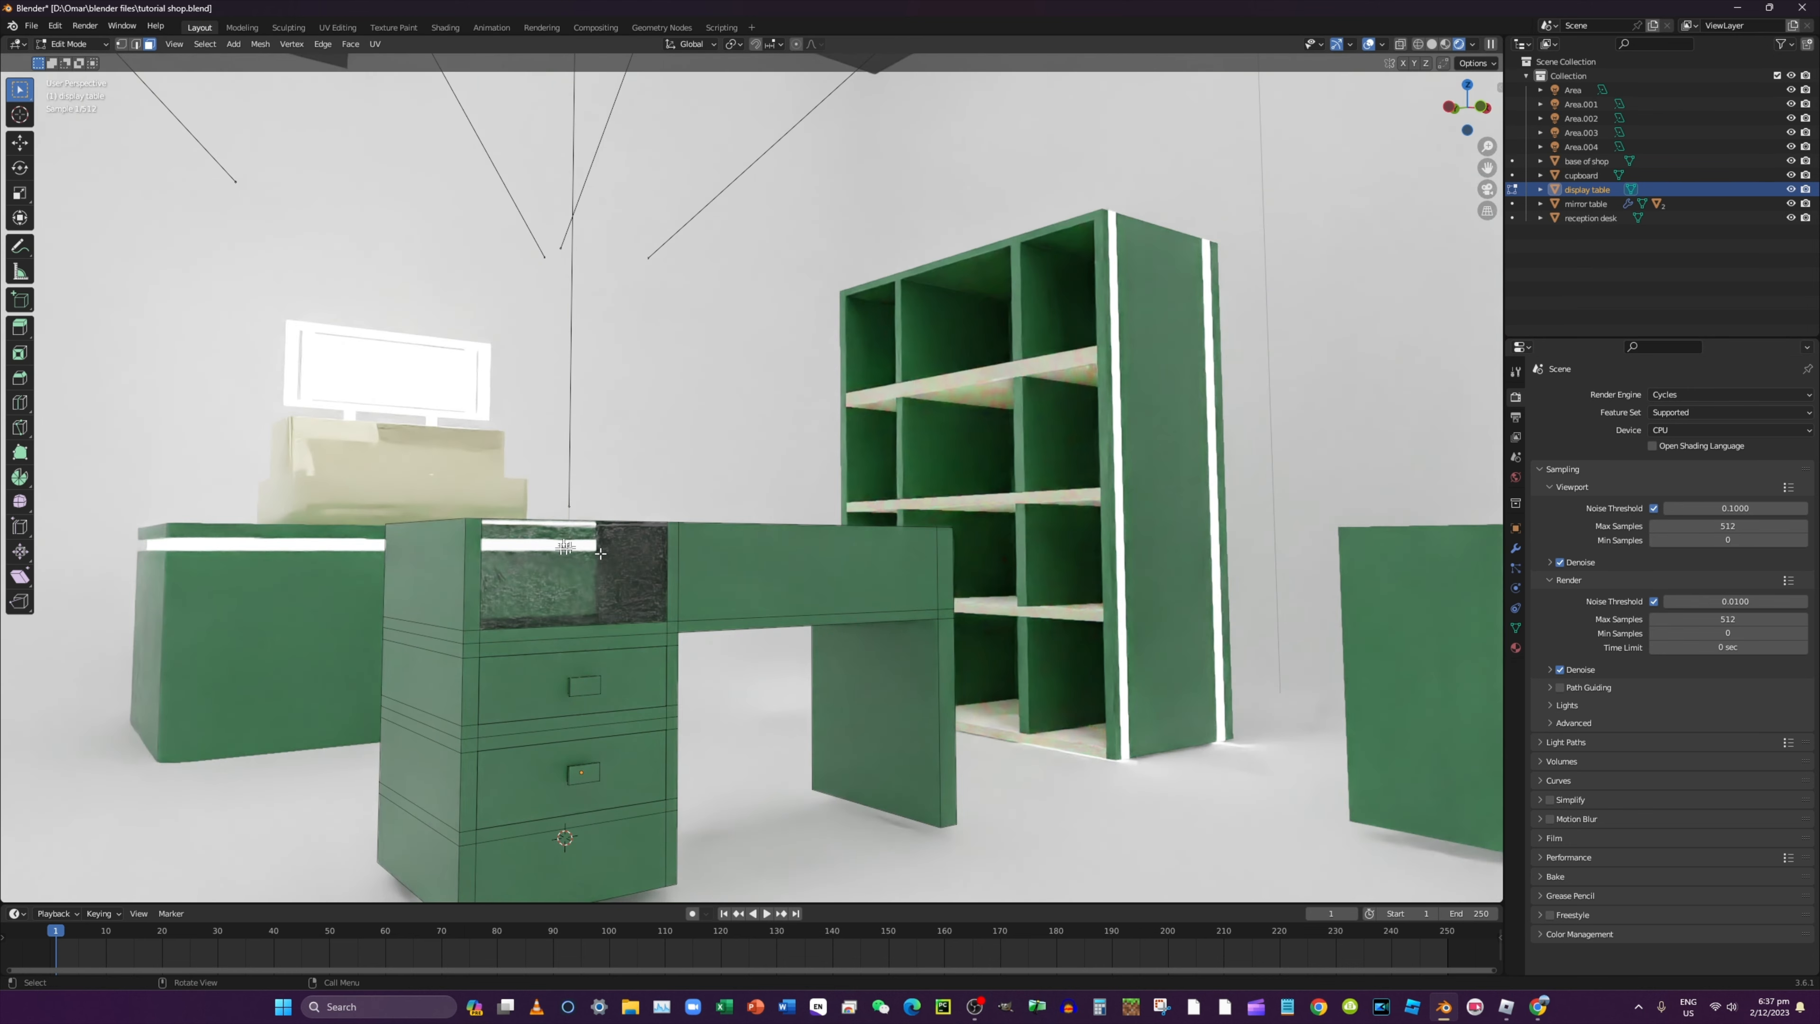
middle_drag(589, 557, 824, 598)
middle_drag(1155, 620, 1462, 560)
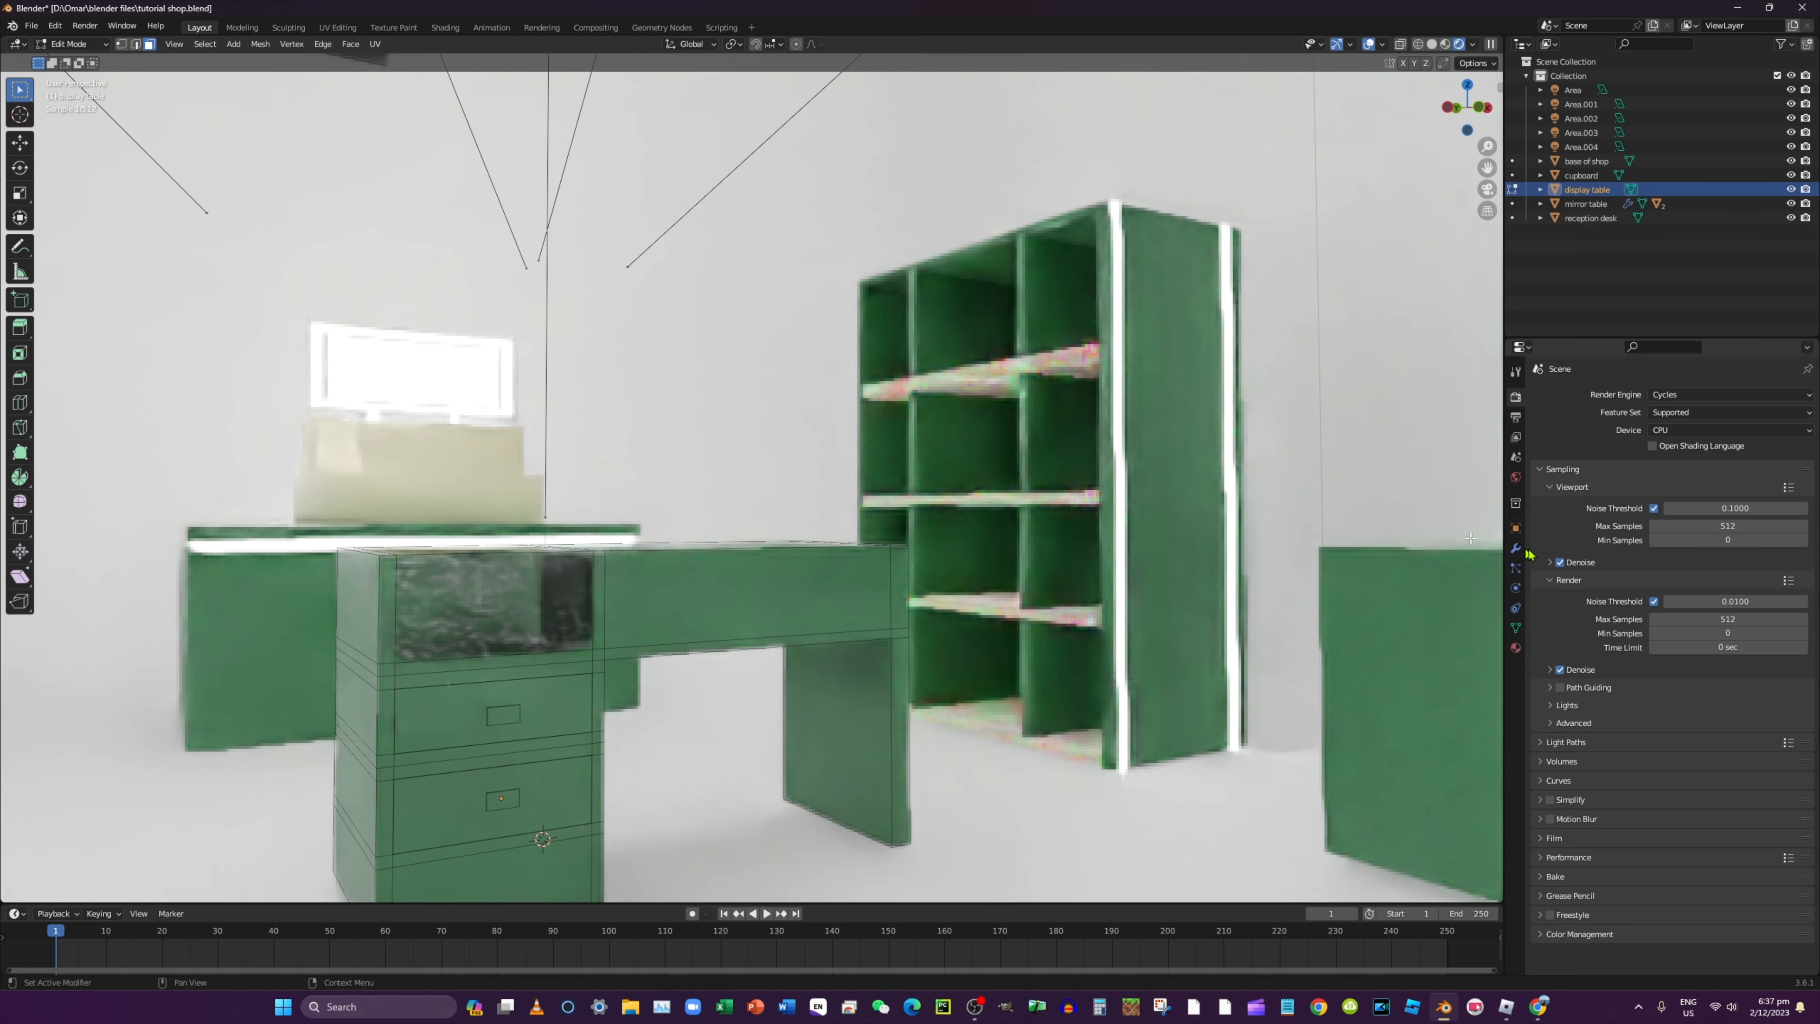
Show the display table's materials and save the Blender file
click(1515, 647)
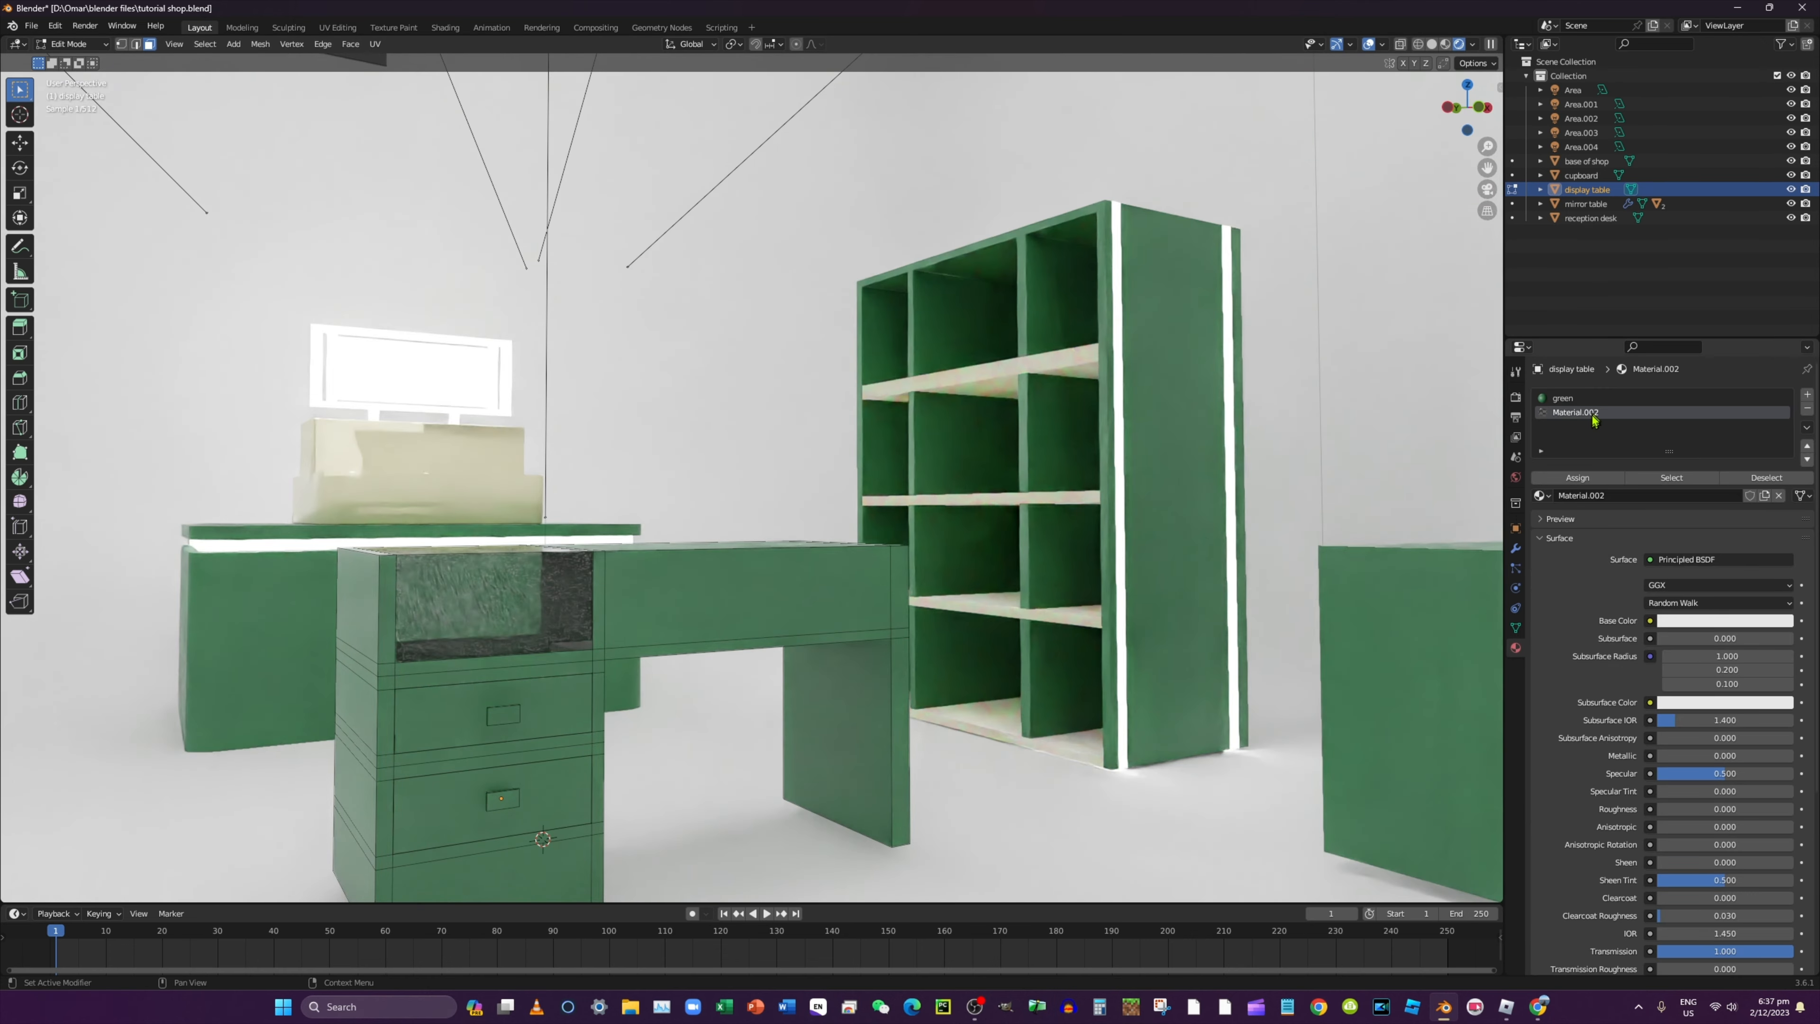
click(31, 25)
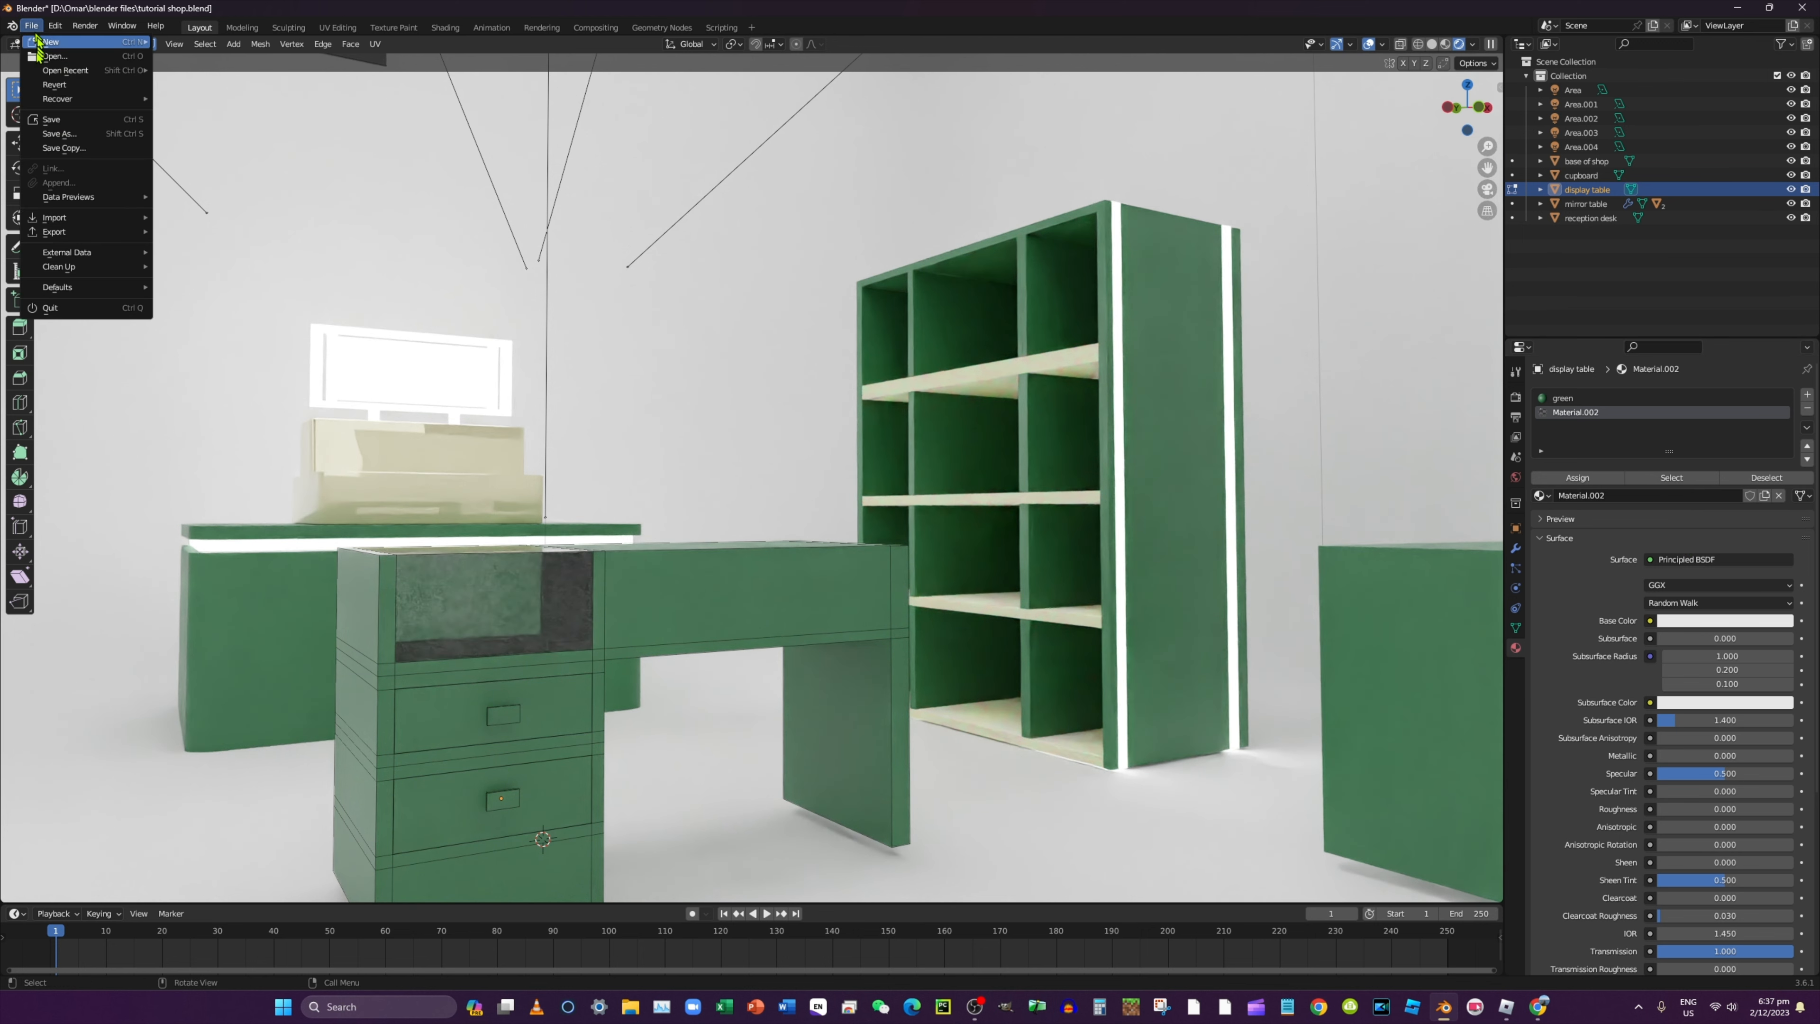
click(61, 123)
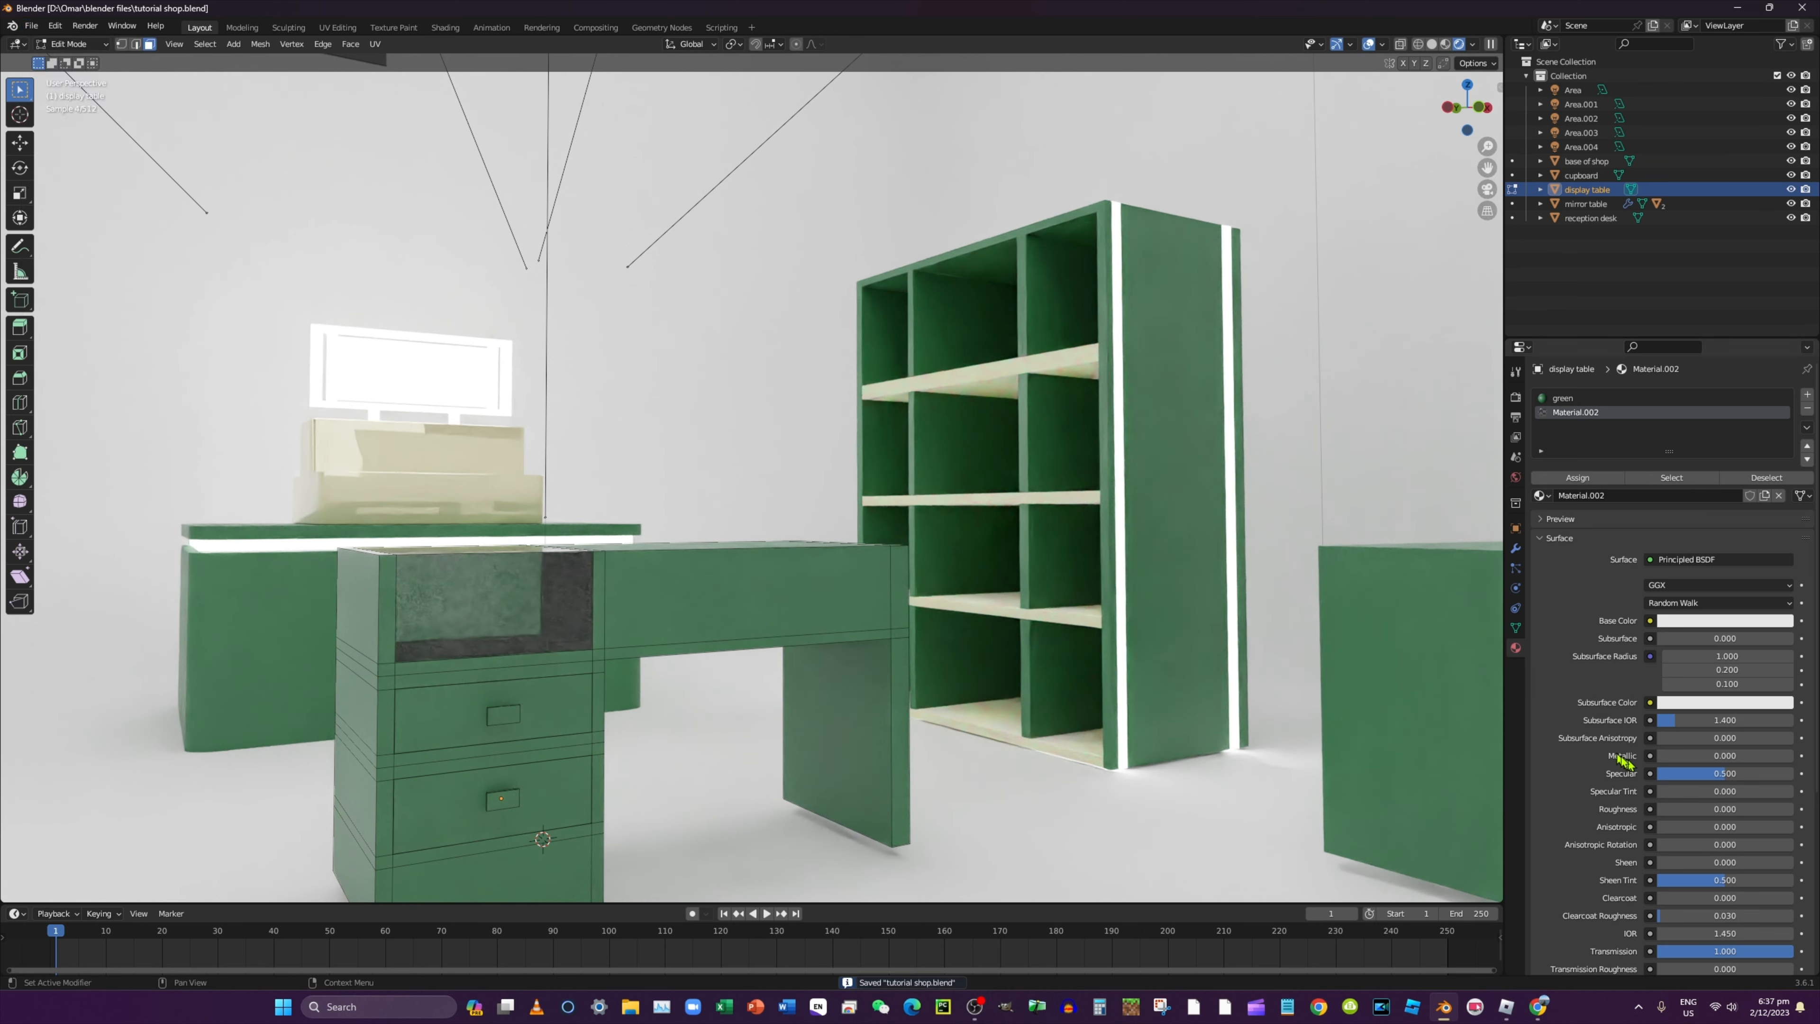
Set the IOR of the display table's Material.002 to 0.950 and return to Object Mode
scroll(1623, 758, down, 4)
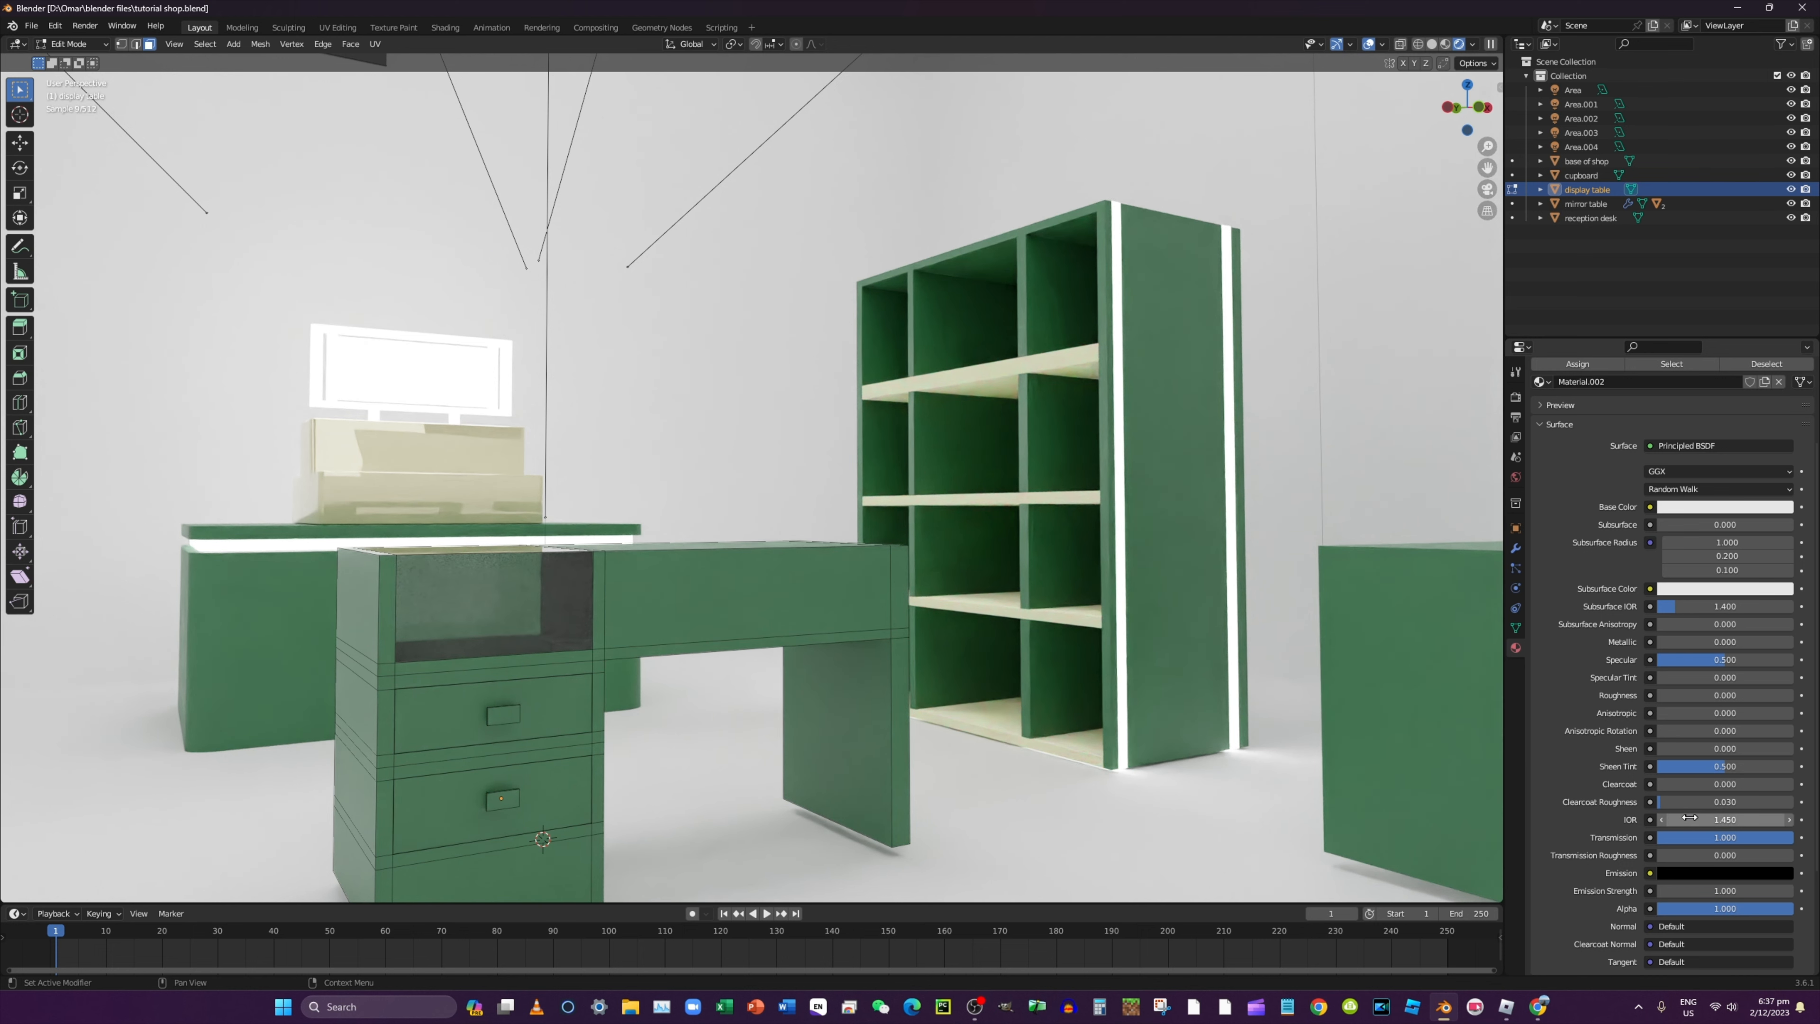
mouse_move(1689, 817)
mouse_down()
mouse_move(1734, 817)
mouse_move(1691, 819)
mouse_up()
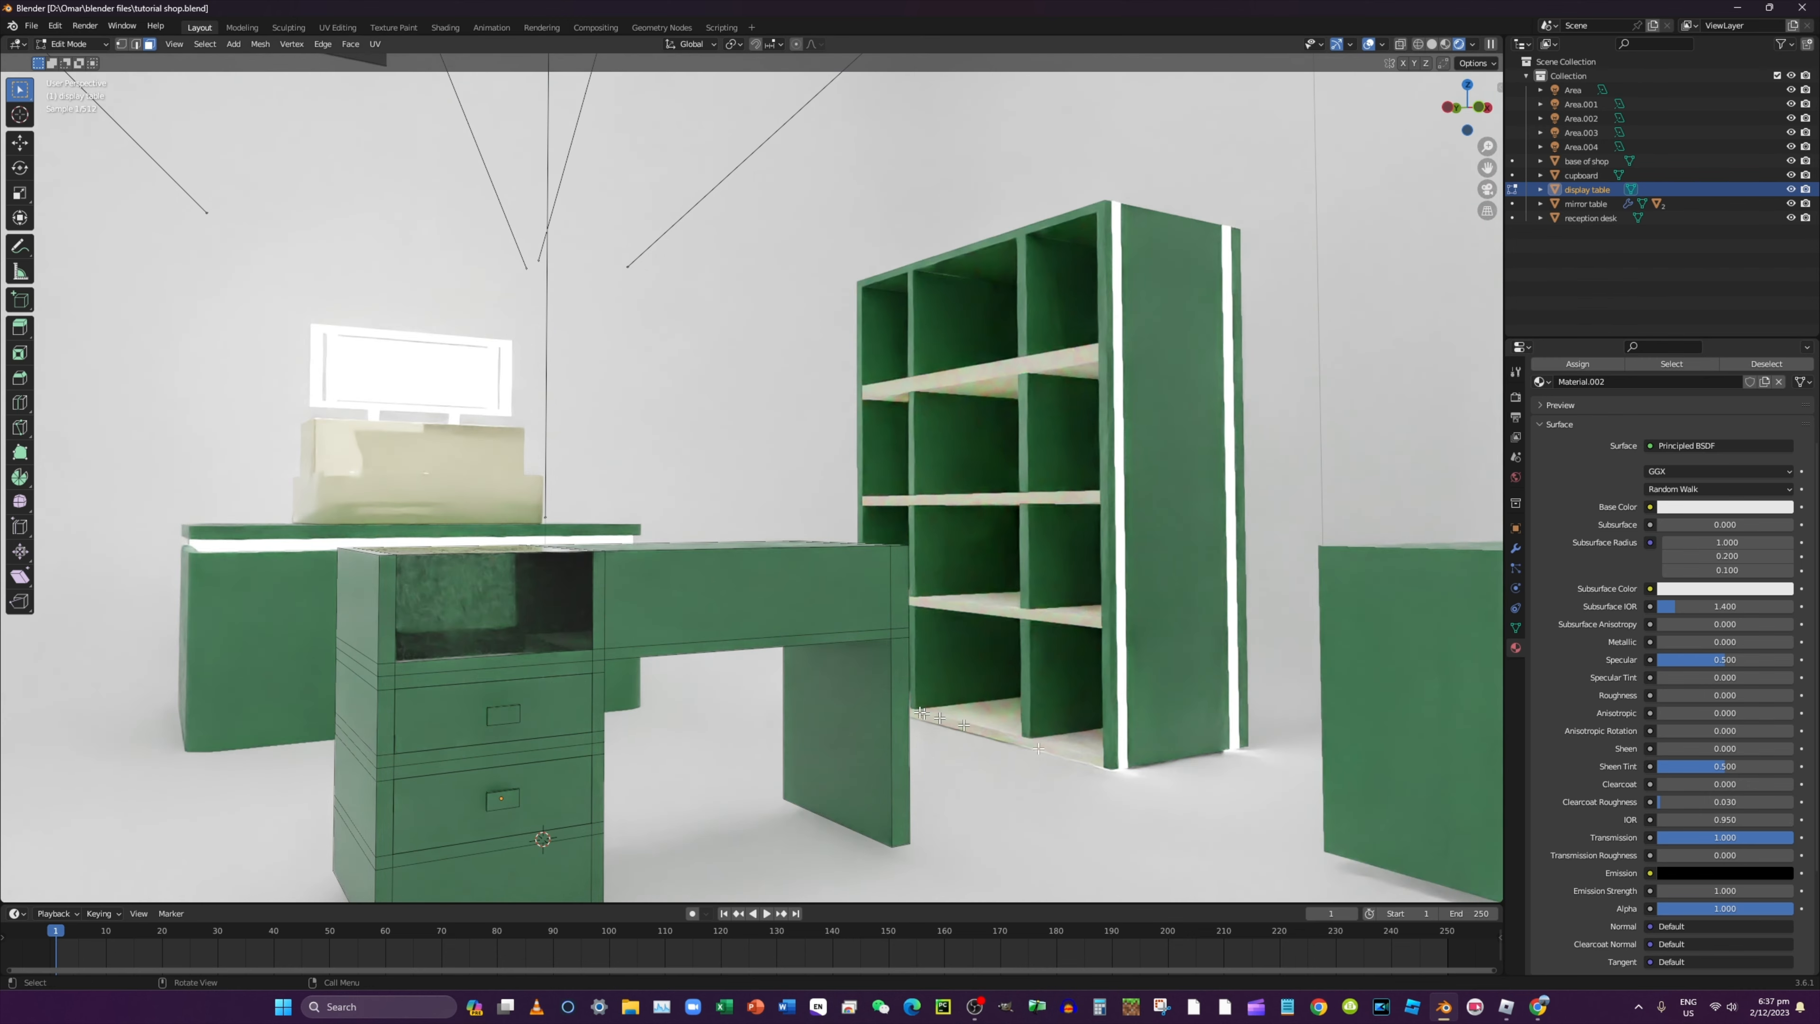
middle_drag(937, 701, 1032, 726)
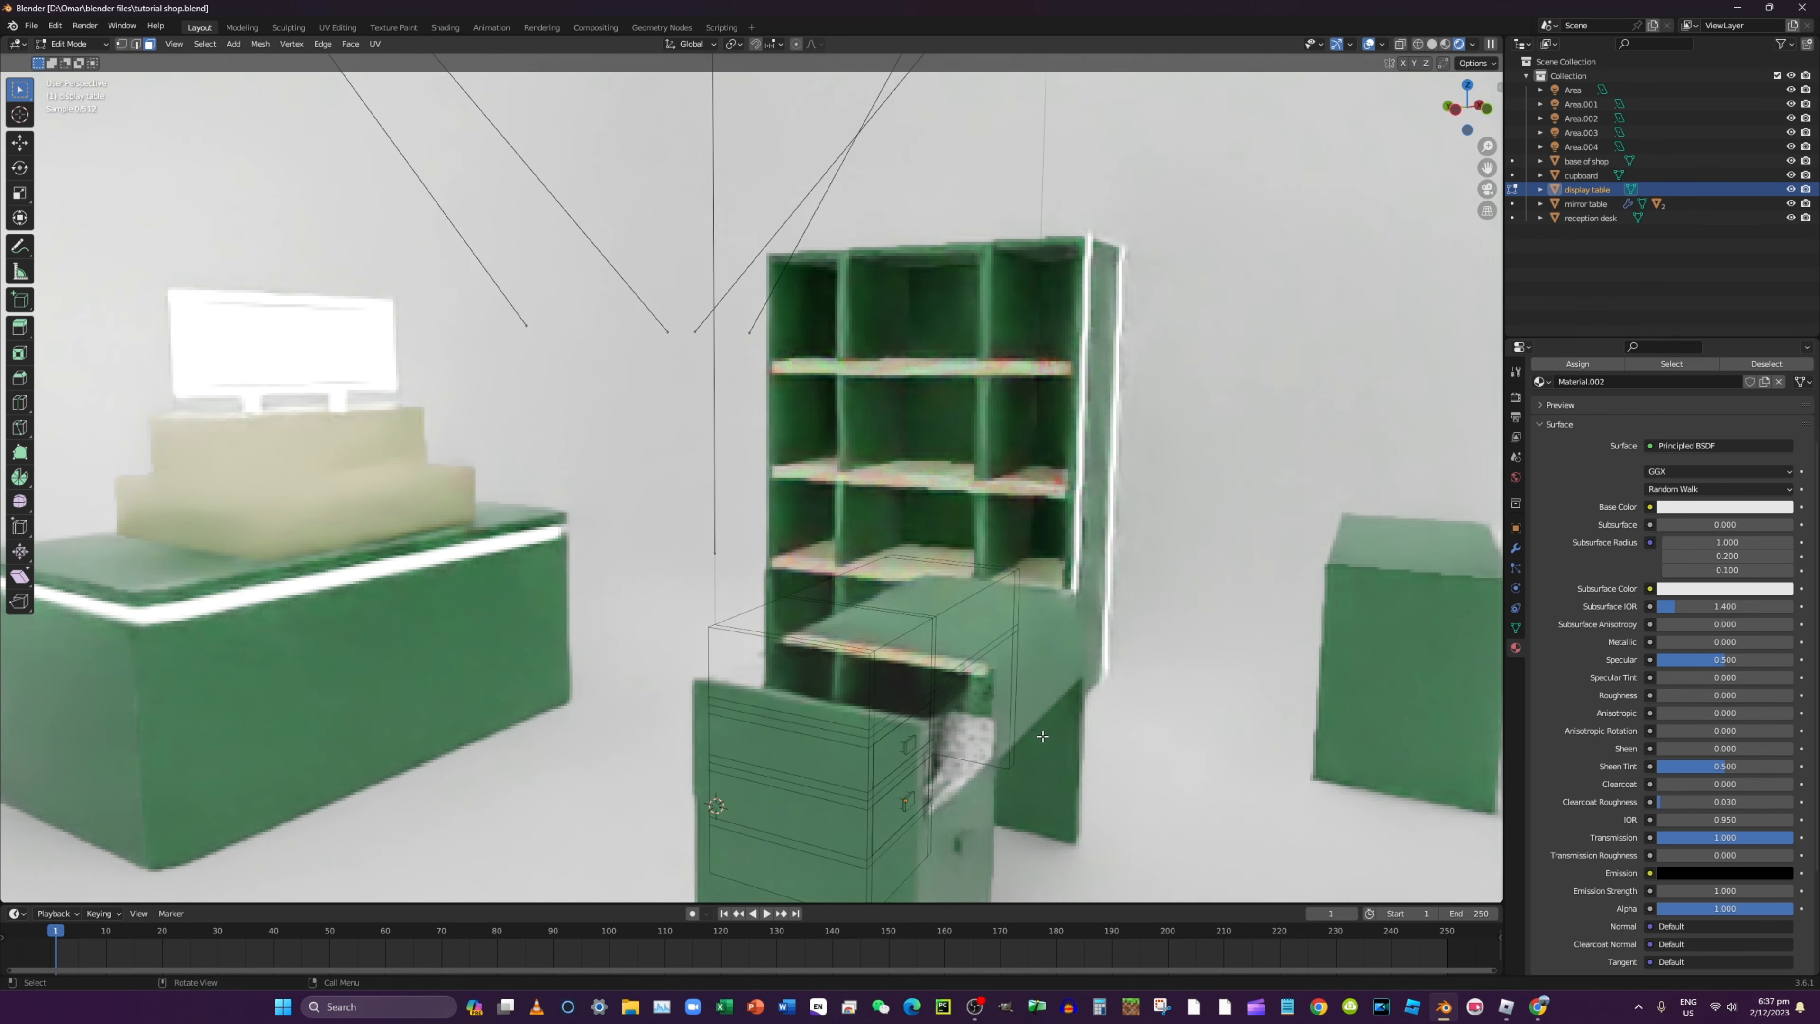
scroll(732, 607, down, 3)
click(86, 47)
click(87, 62)
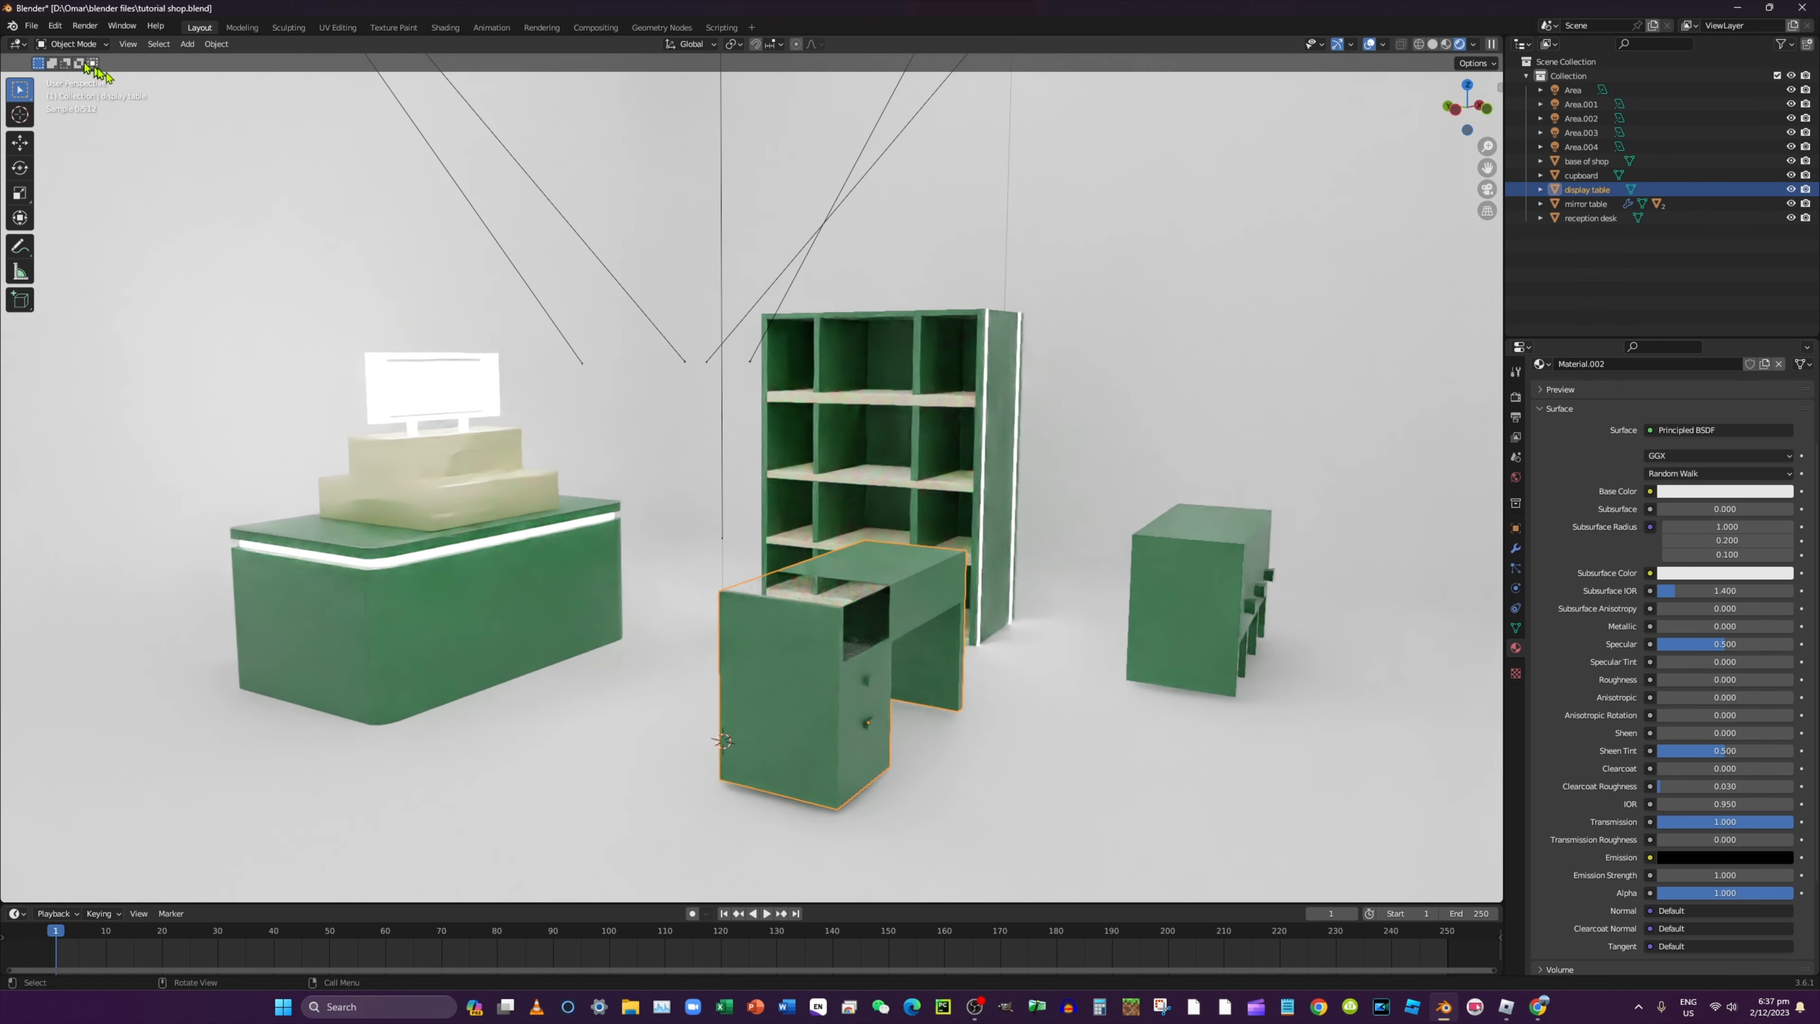
In Edit Mode, select the faces of both drawer handles on the display table
middle_drag(836, 522, 823, 536)
key(Tab)
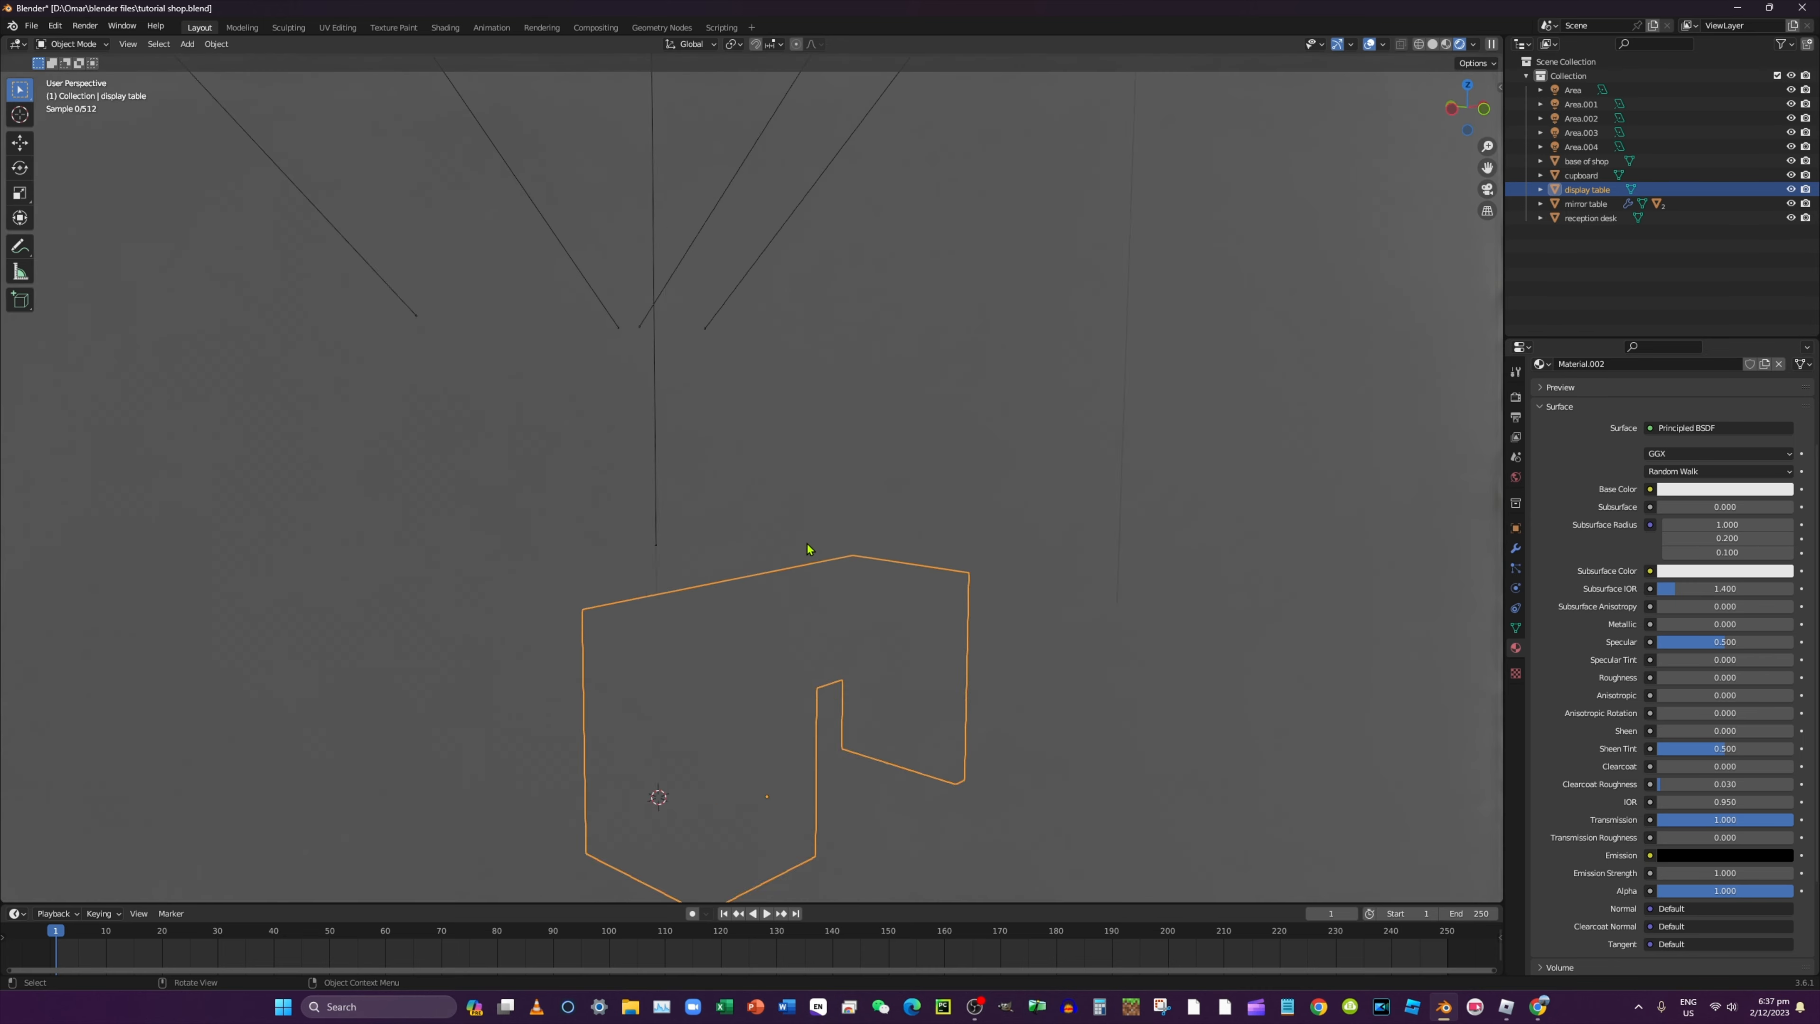
middle_drag(808, 548, 856, 545)
click(856, 543)
click(853, 534)
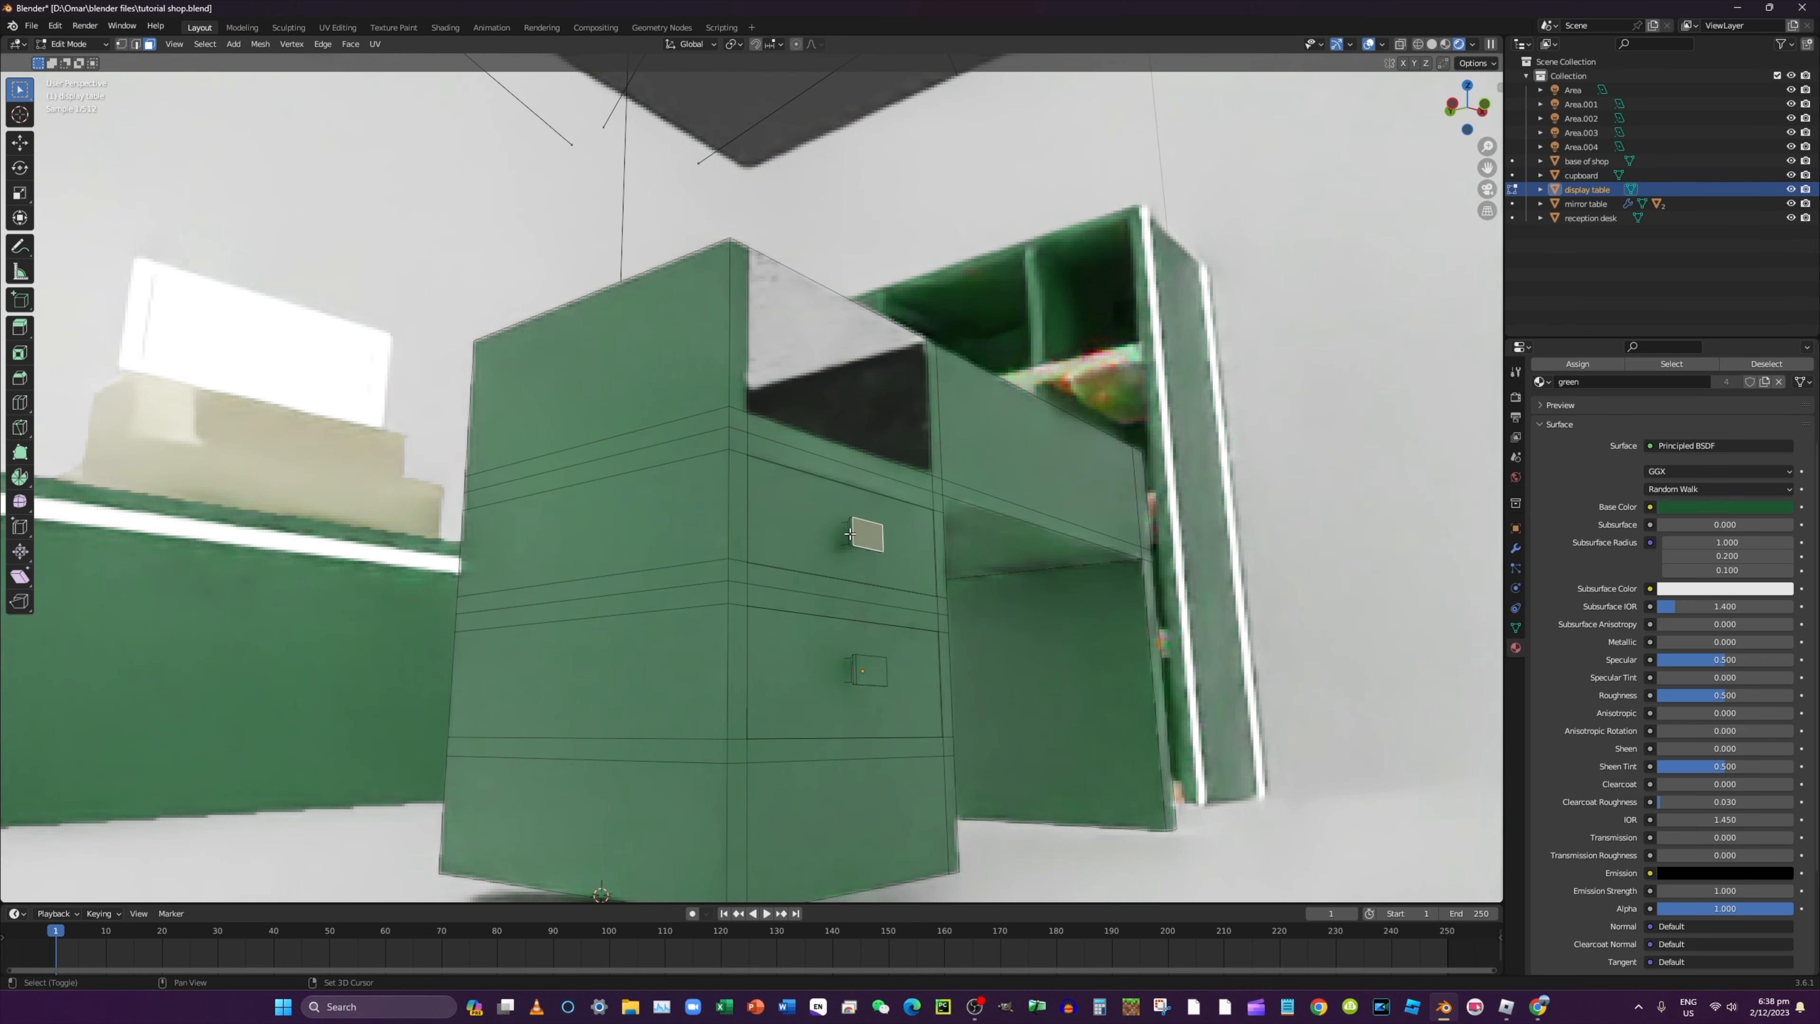
shift+click(849, 534)
middle_drag(855, 550, 869, 467)
scroll(1002, 536, up, 4)
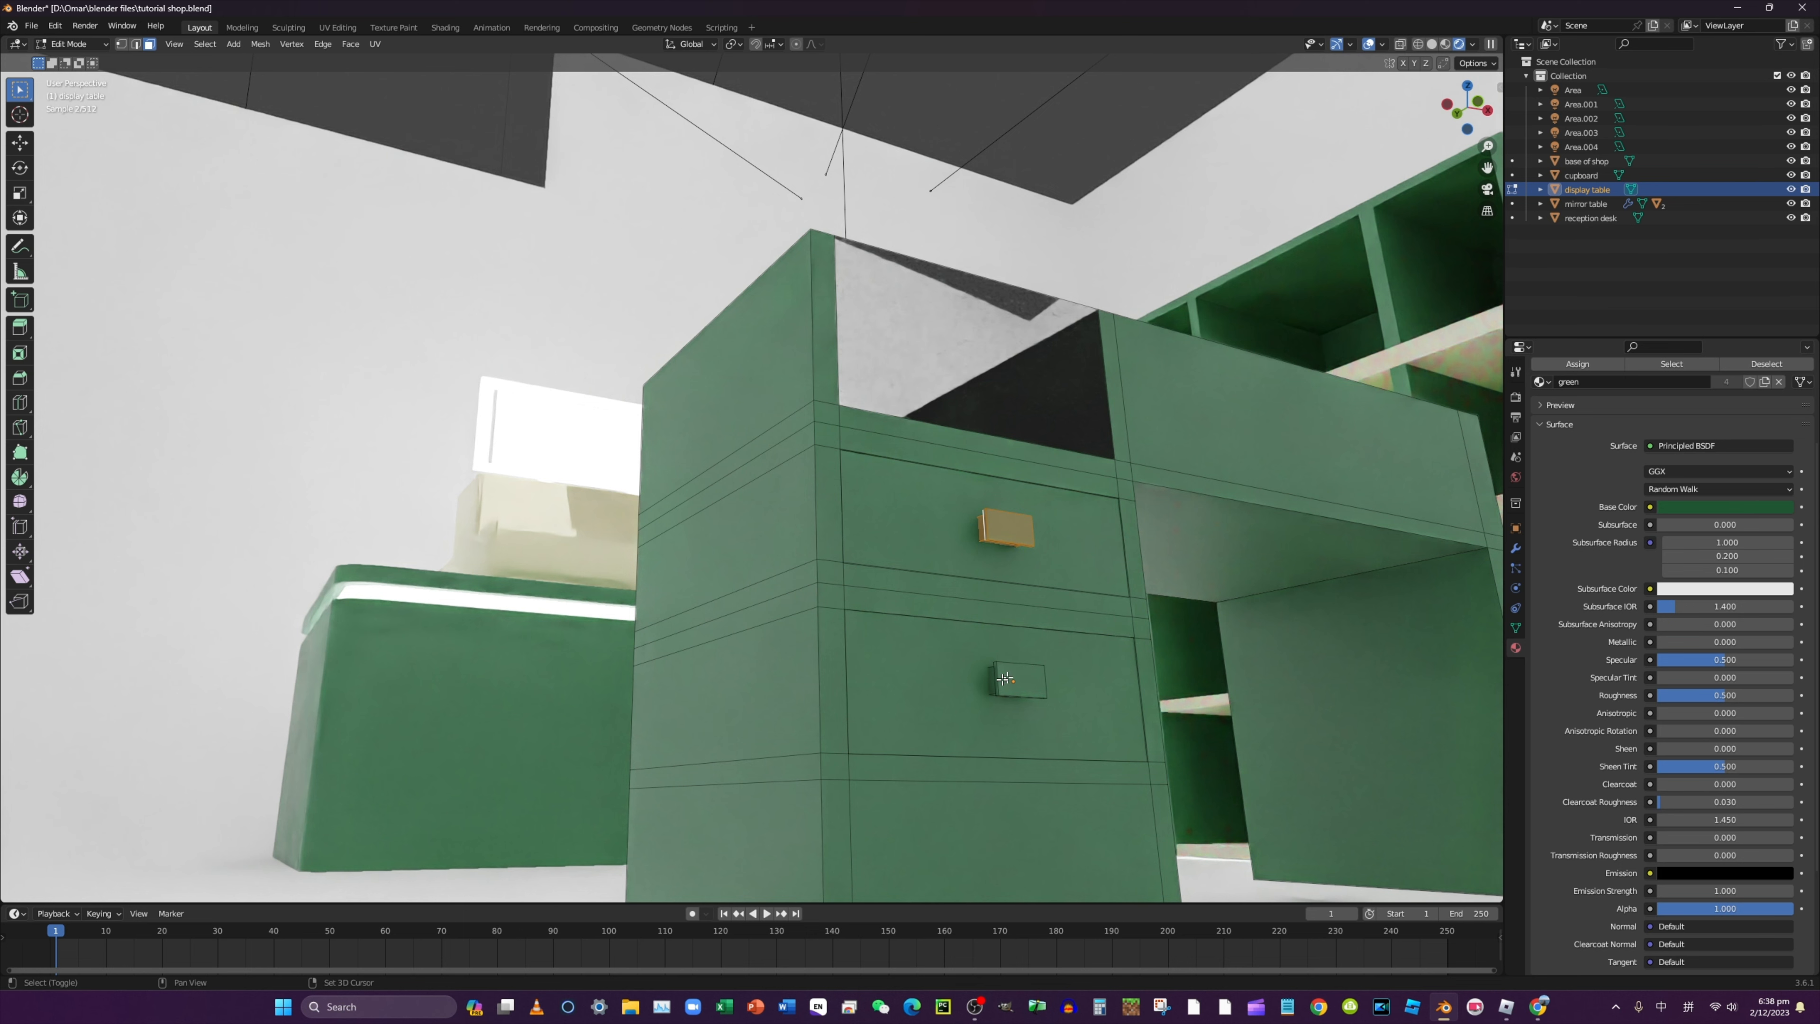
alt+click(1000, 677)
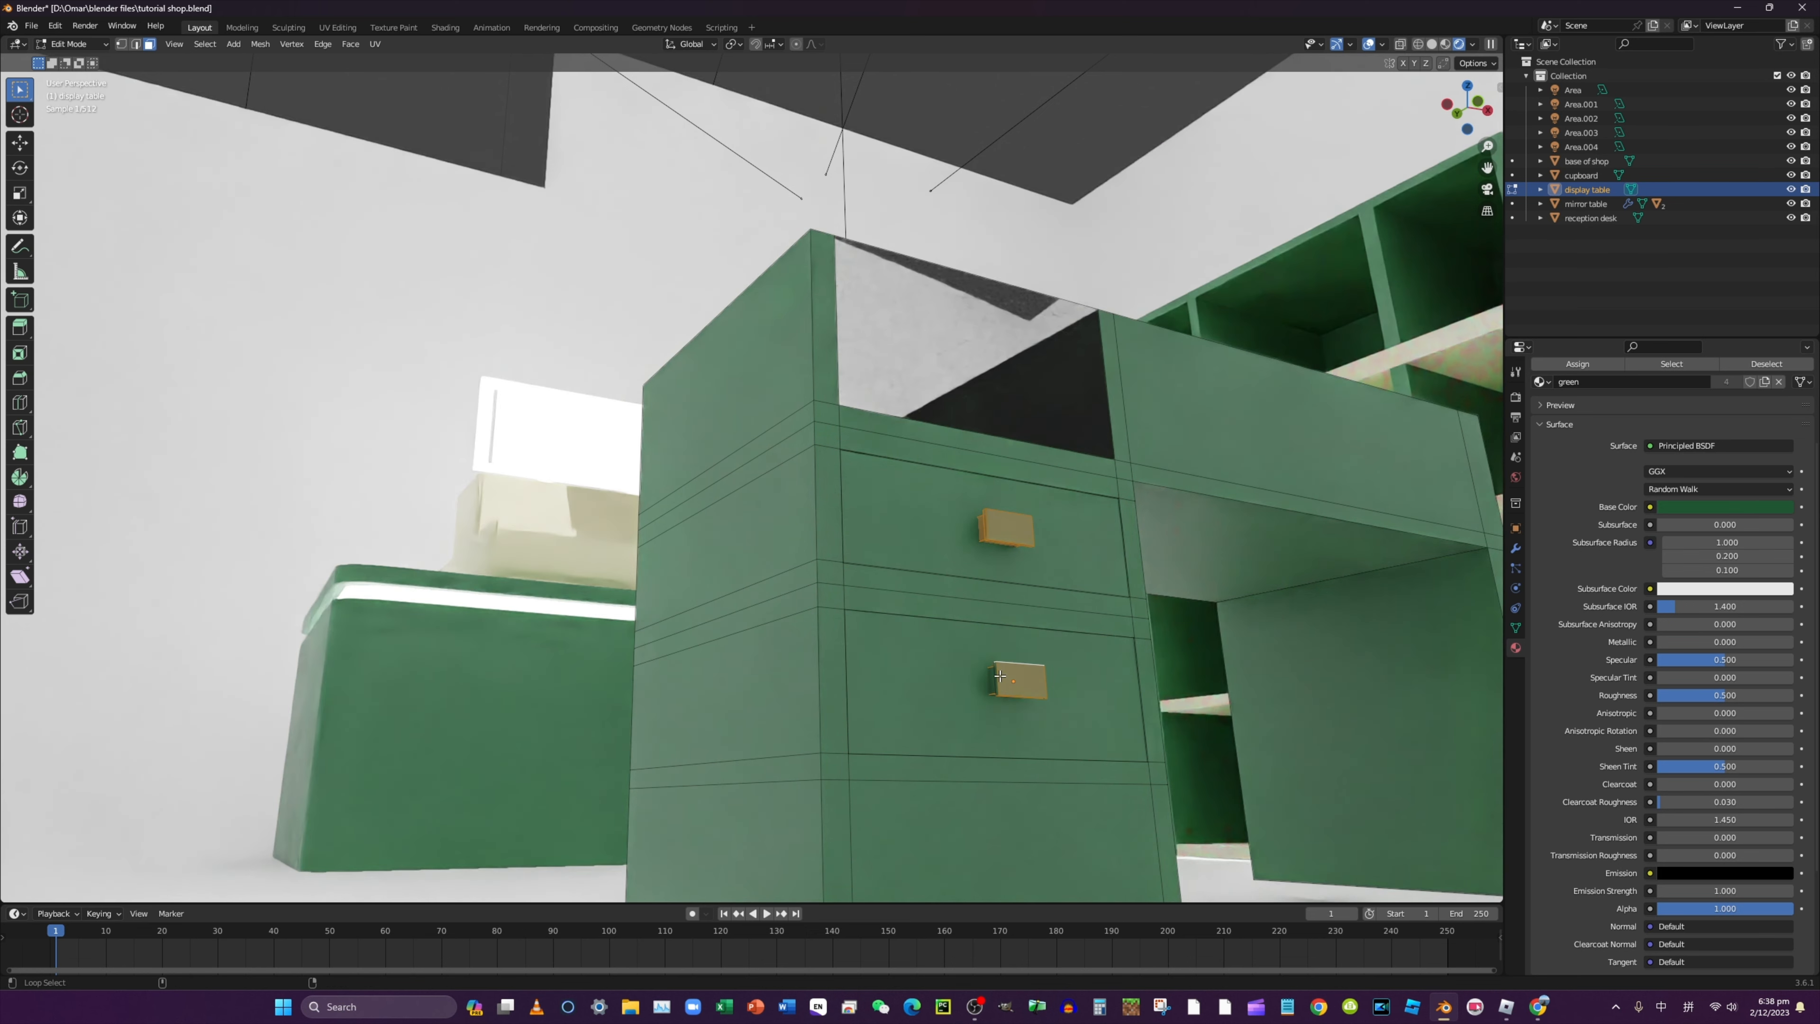
alt+click(1000, 676)
key(ctrl+z)
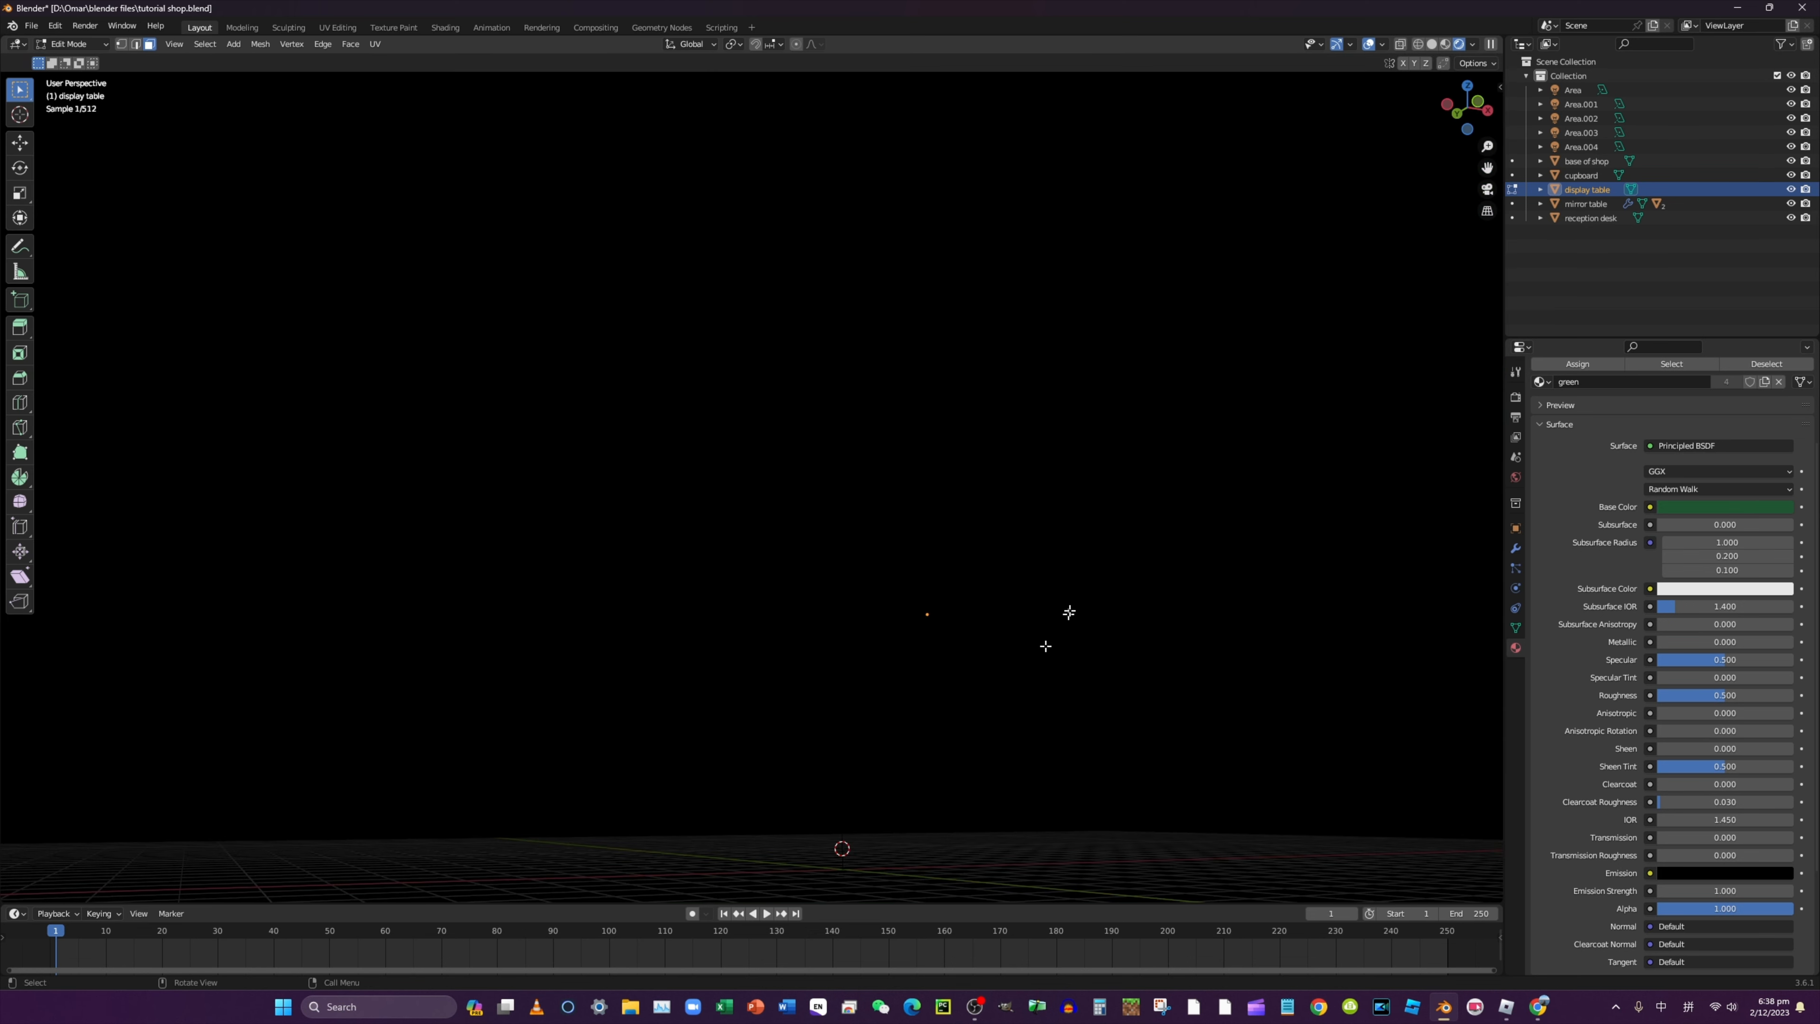
Add a new material with a very dark green base color and assign it to the selected drawer handles
scroll(1657, 420, up, 4)
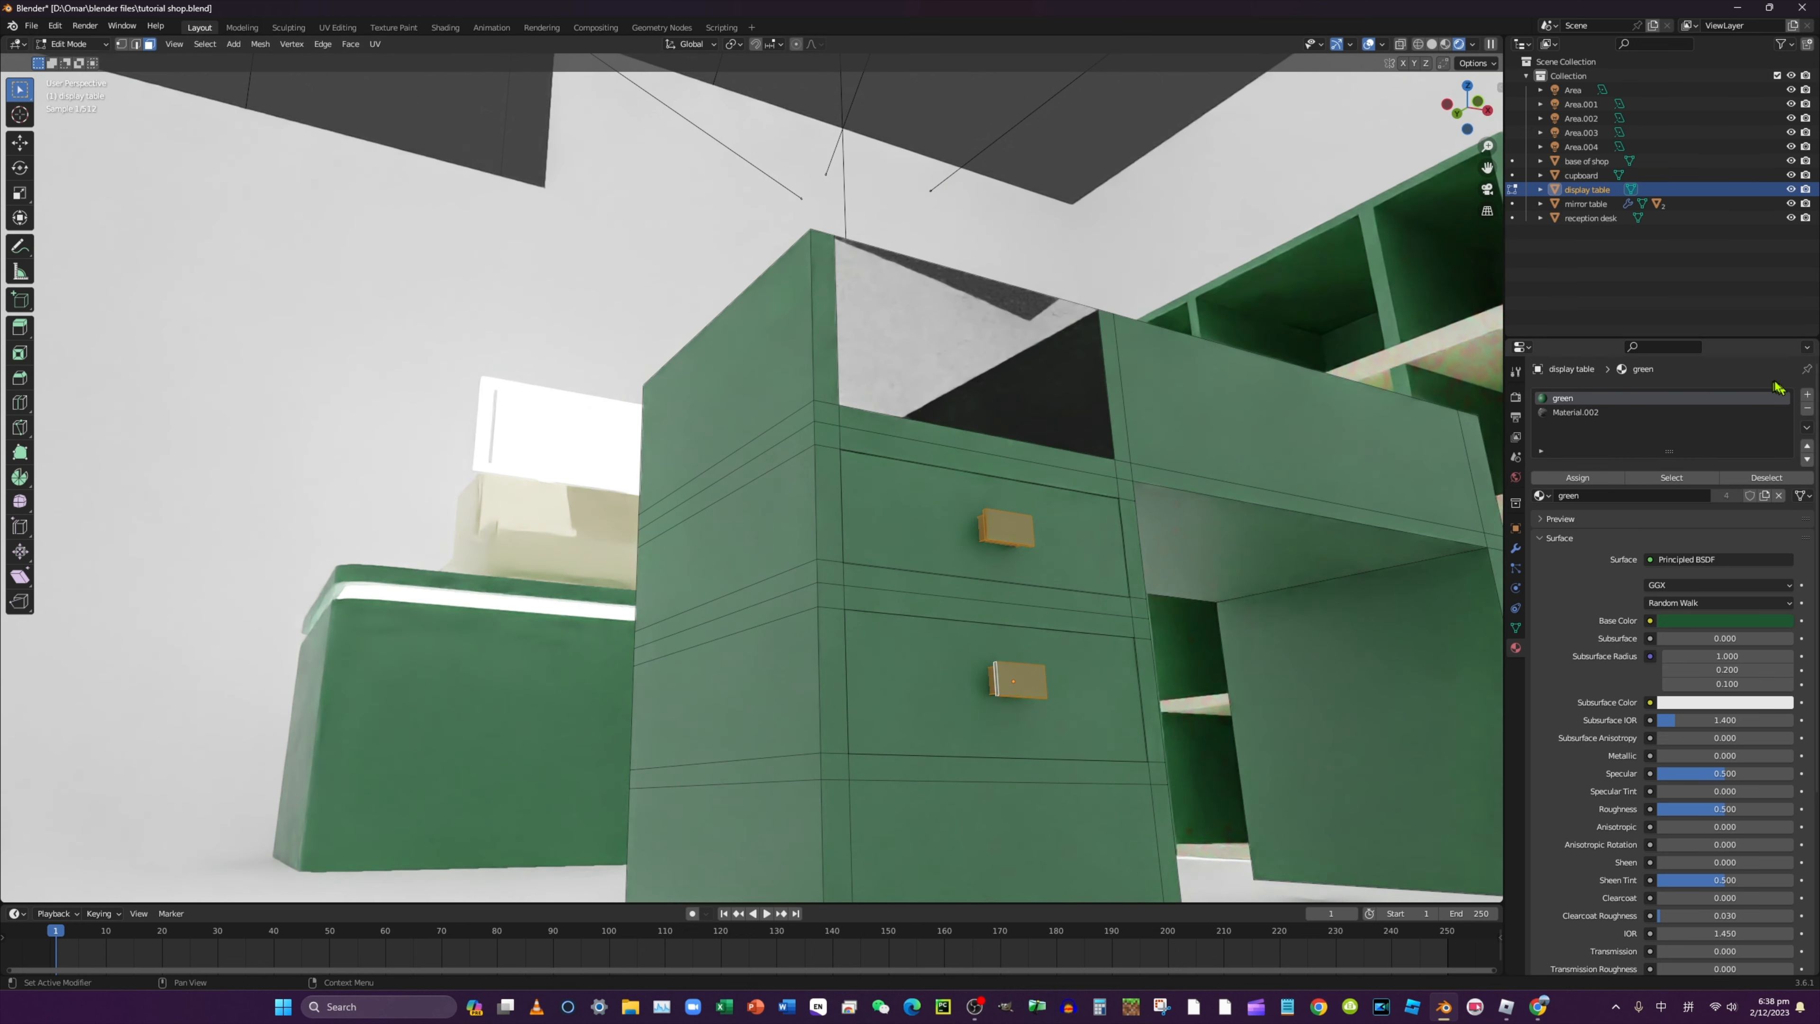
click(1806, 394)
click(1641, 497)
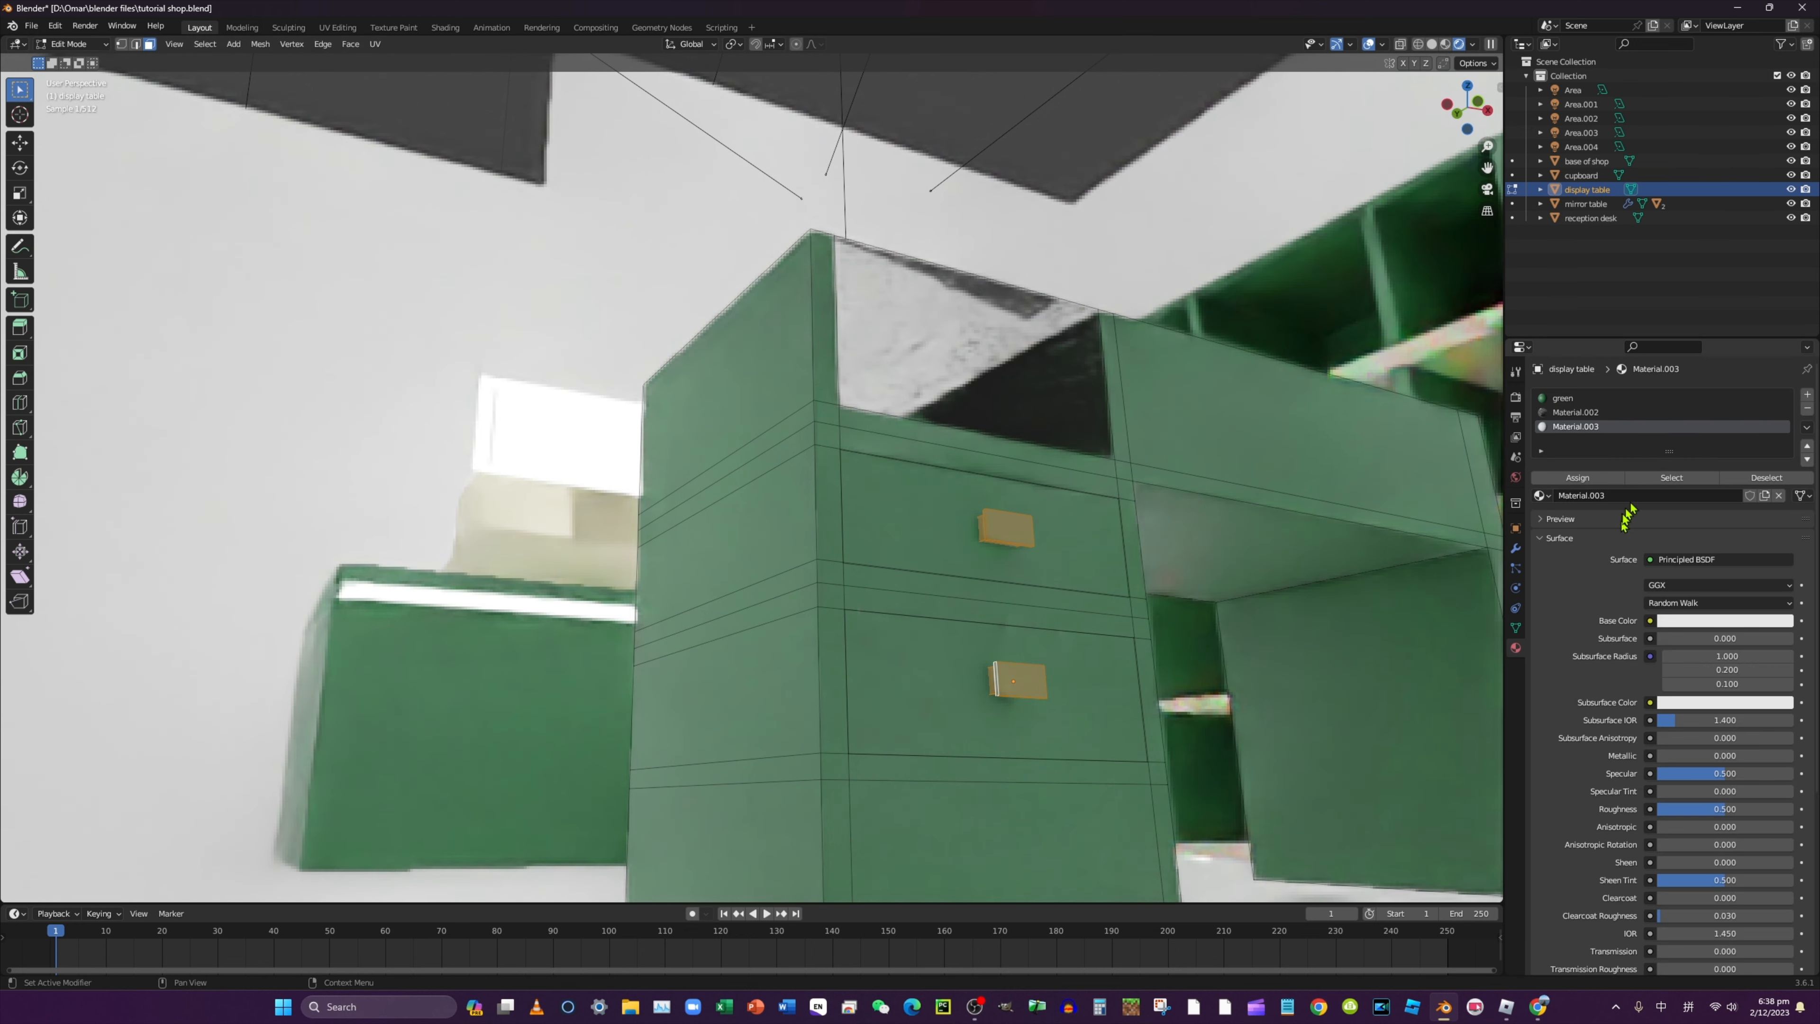
click(1677, 623)
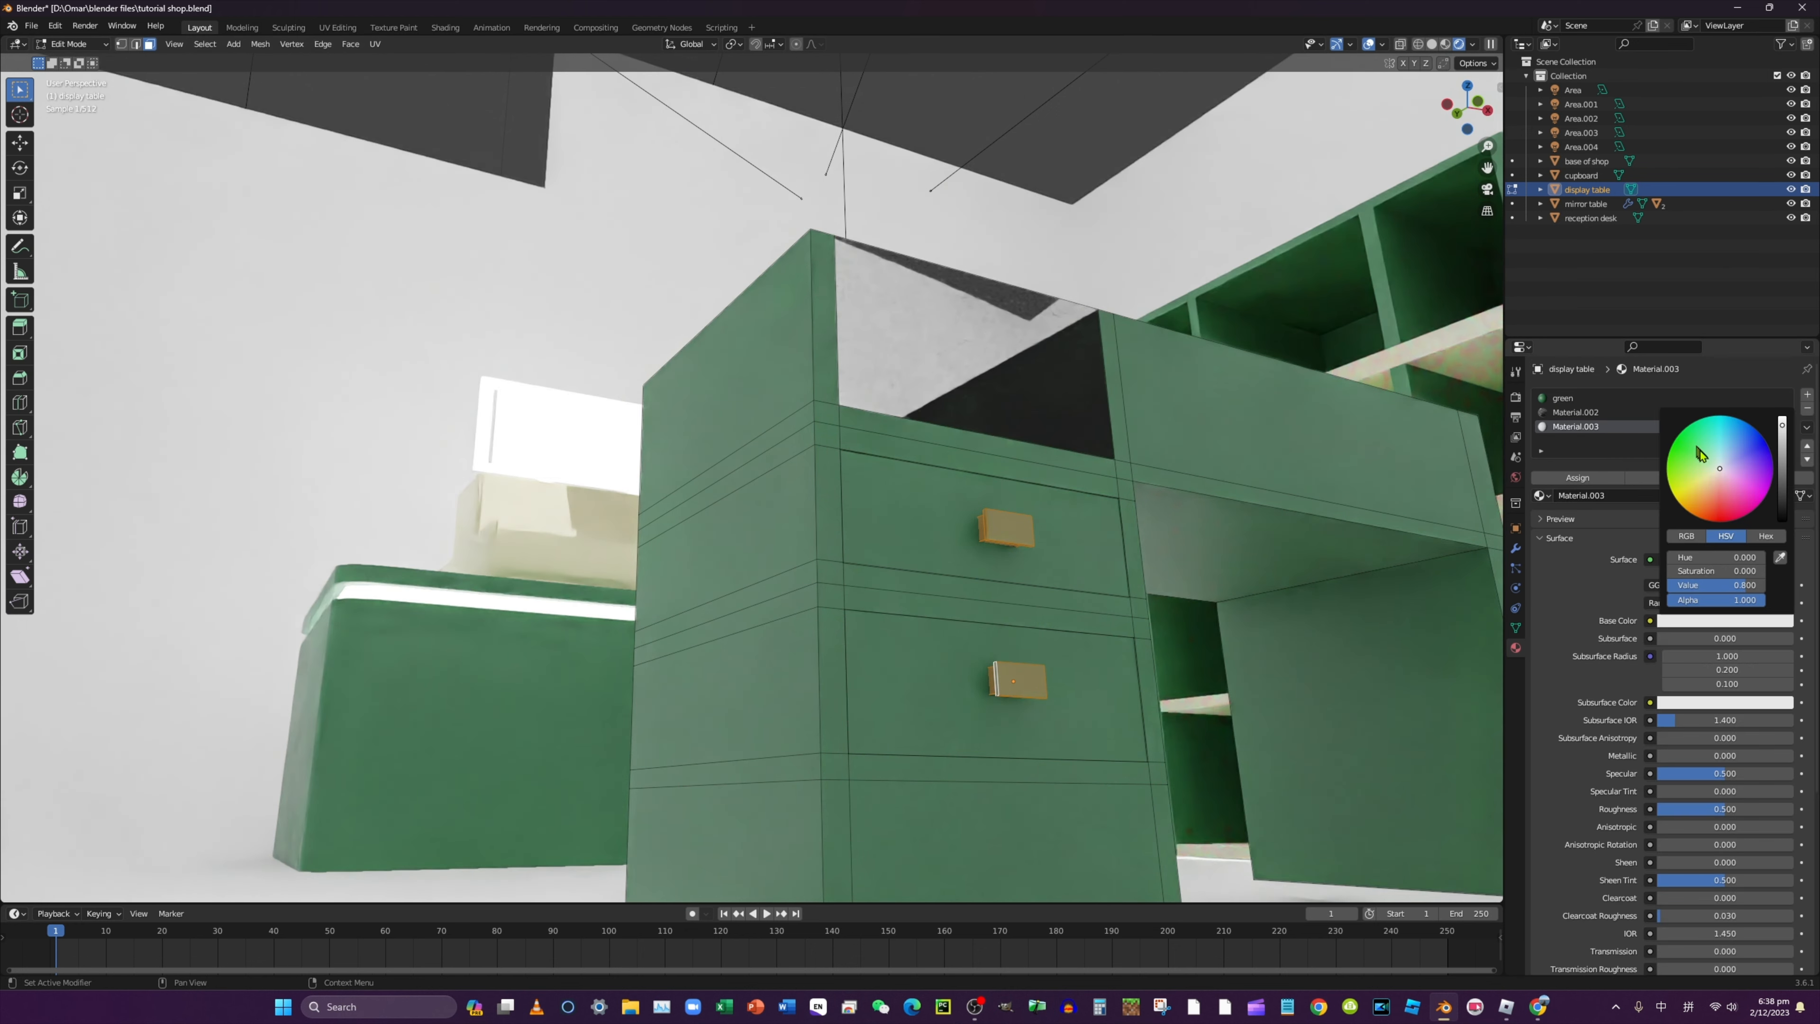
drag(1700, 453, 1687, 456)
drag(1784, 488, 1784, 514)
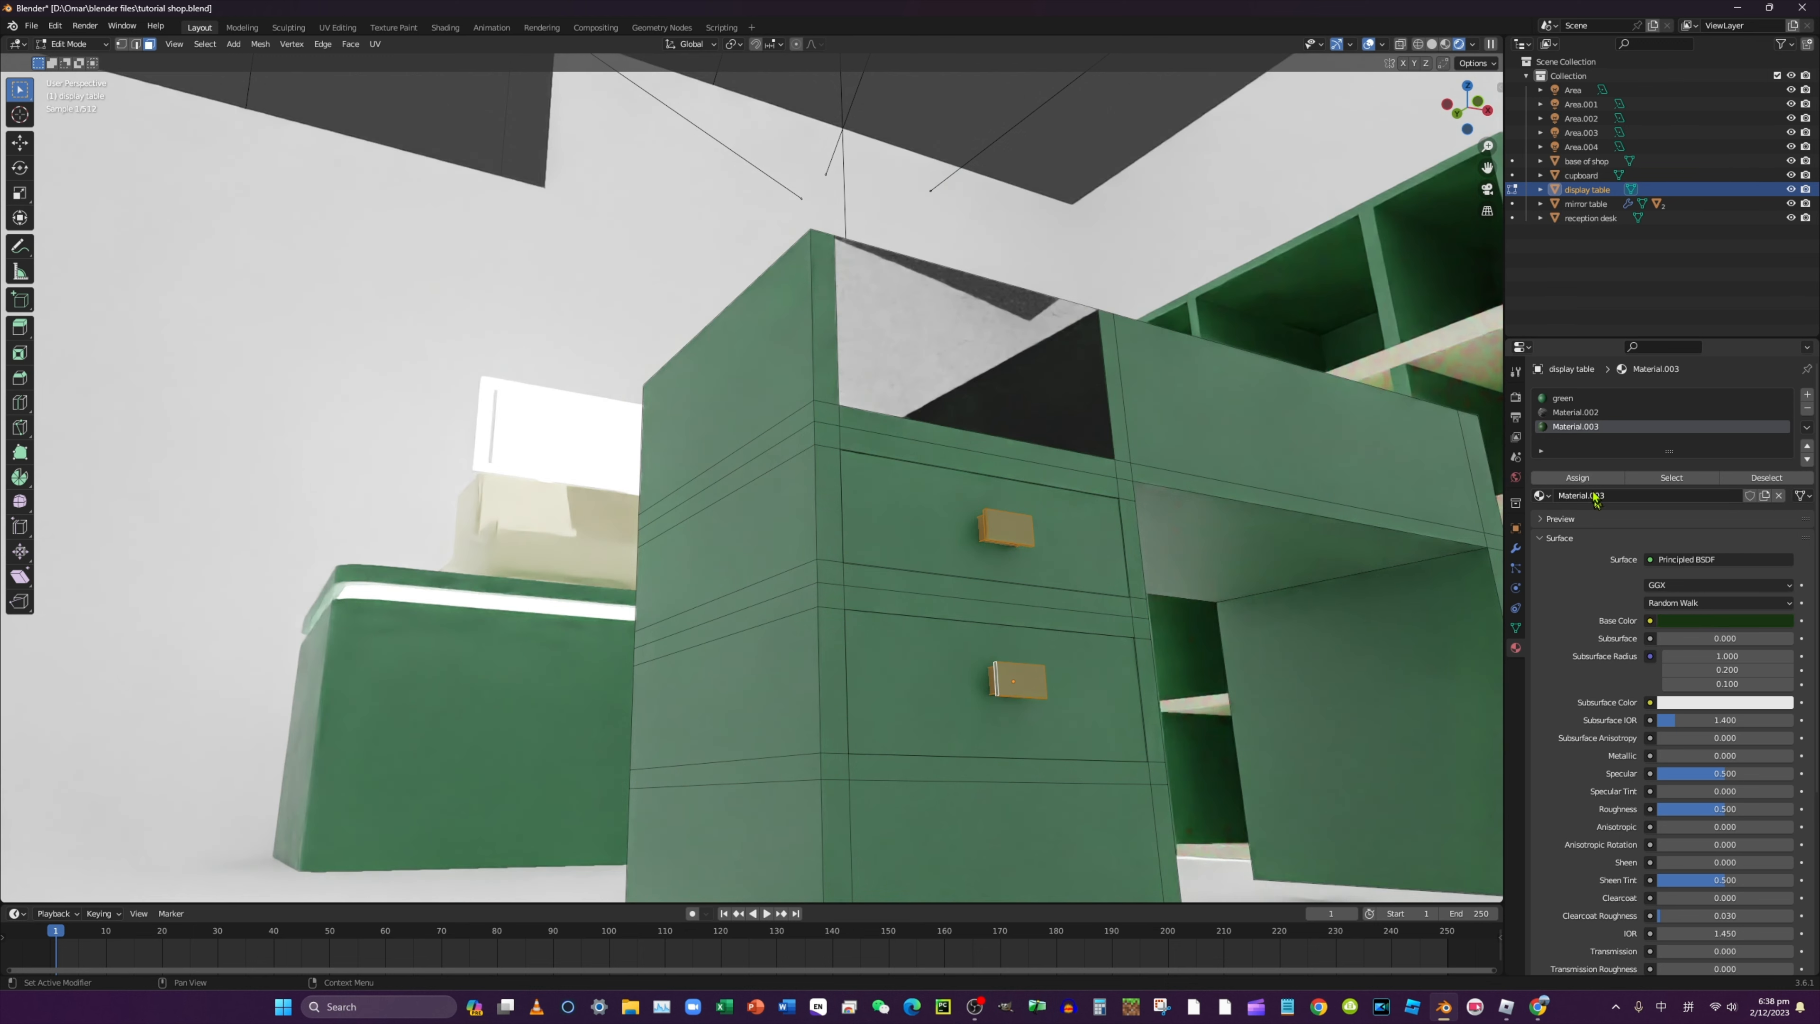
click(1586, 480)
Rename the drawer handles' new material to "dark green"
double_click(1589, 428)
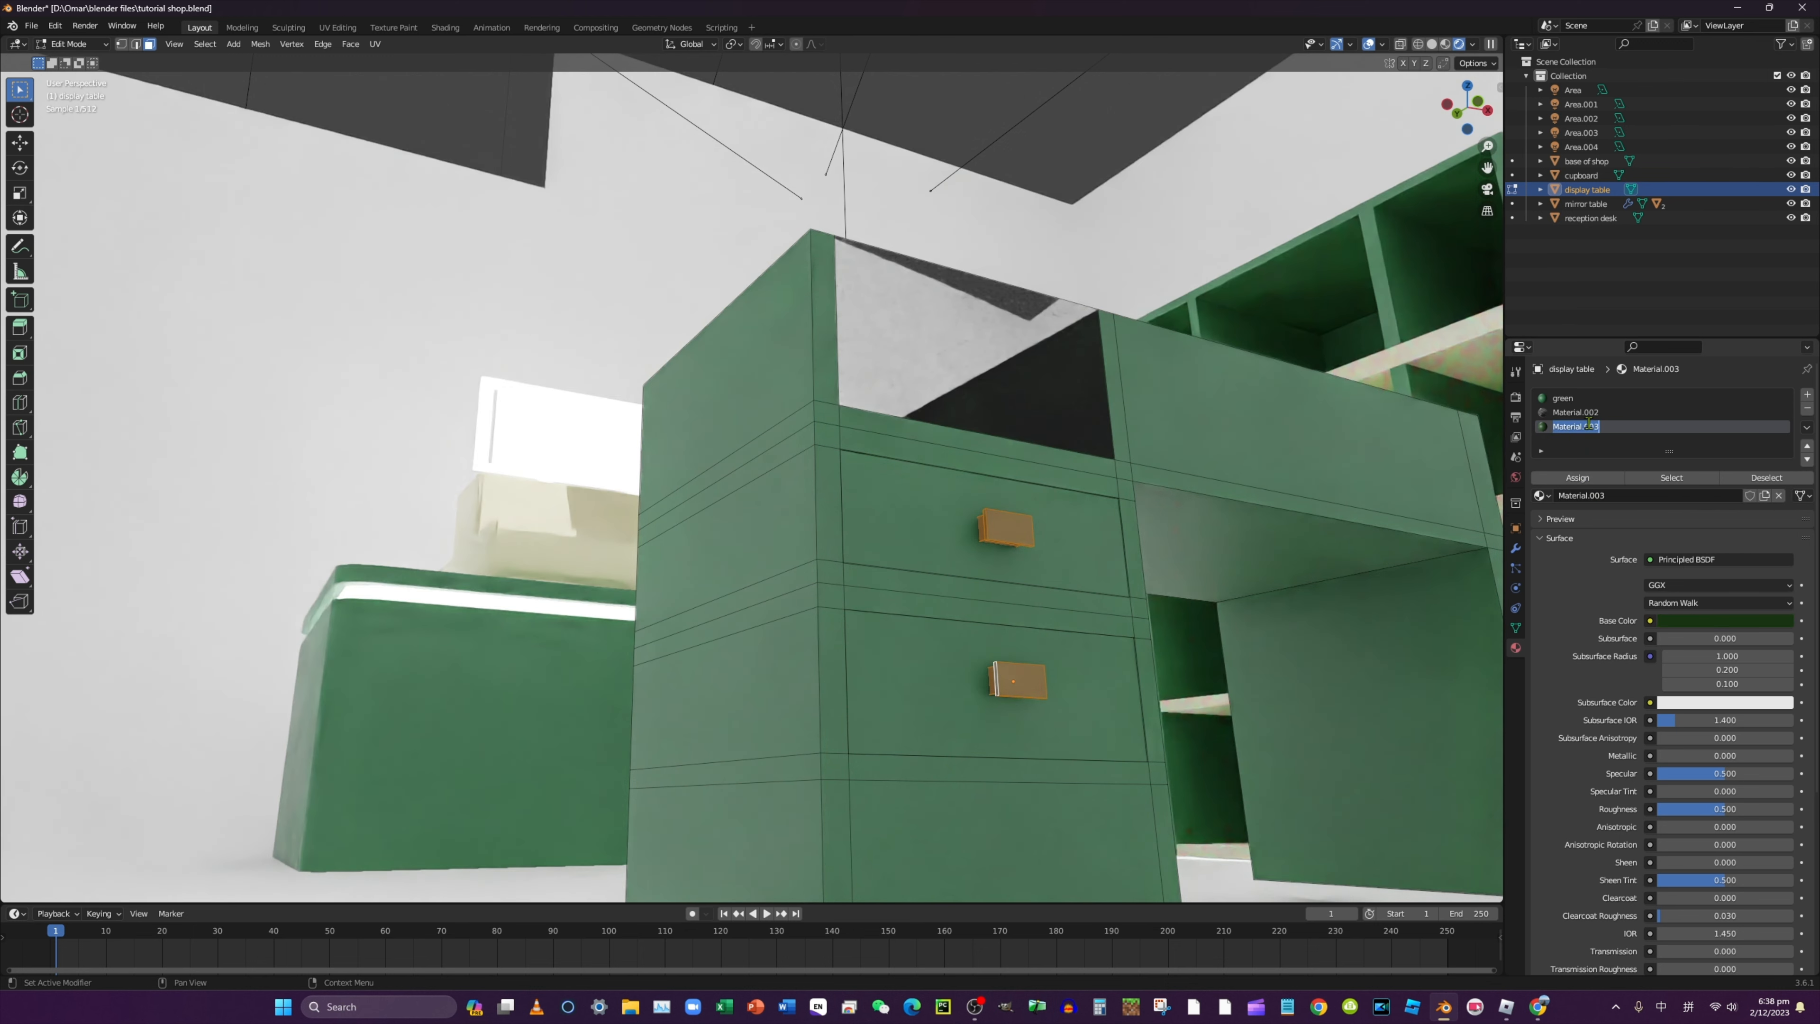
key(BackSpace)
text(darkgree)
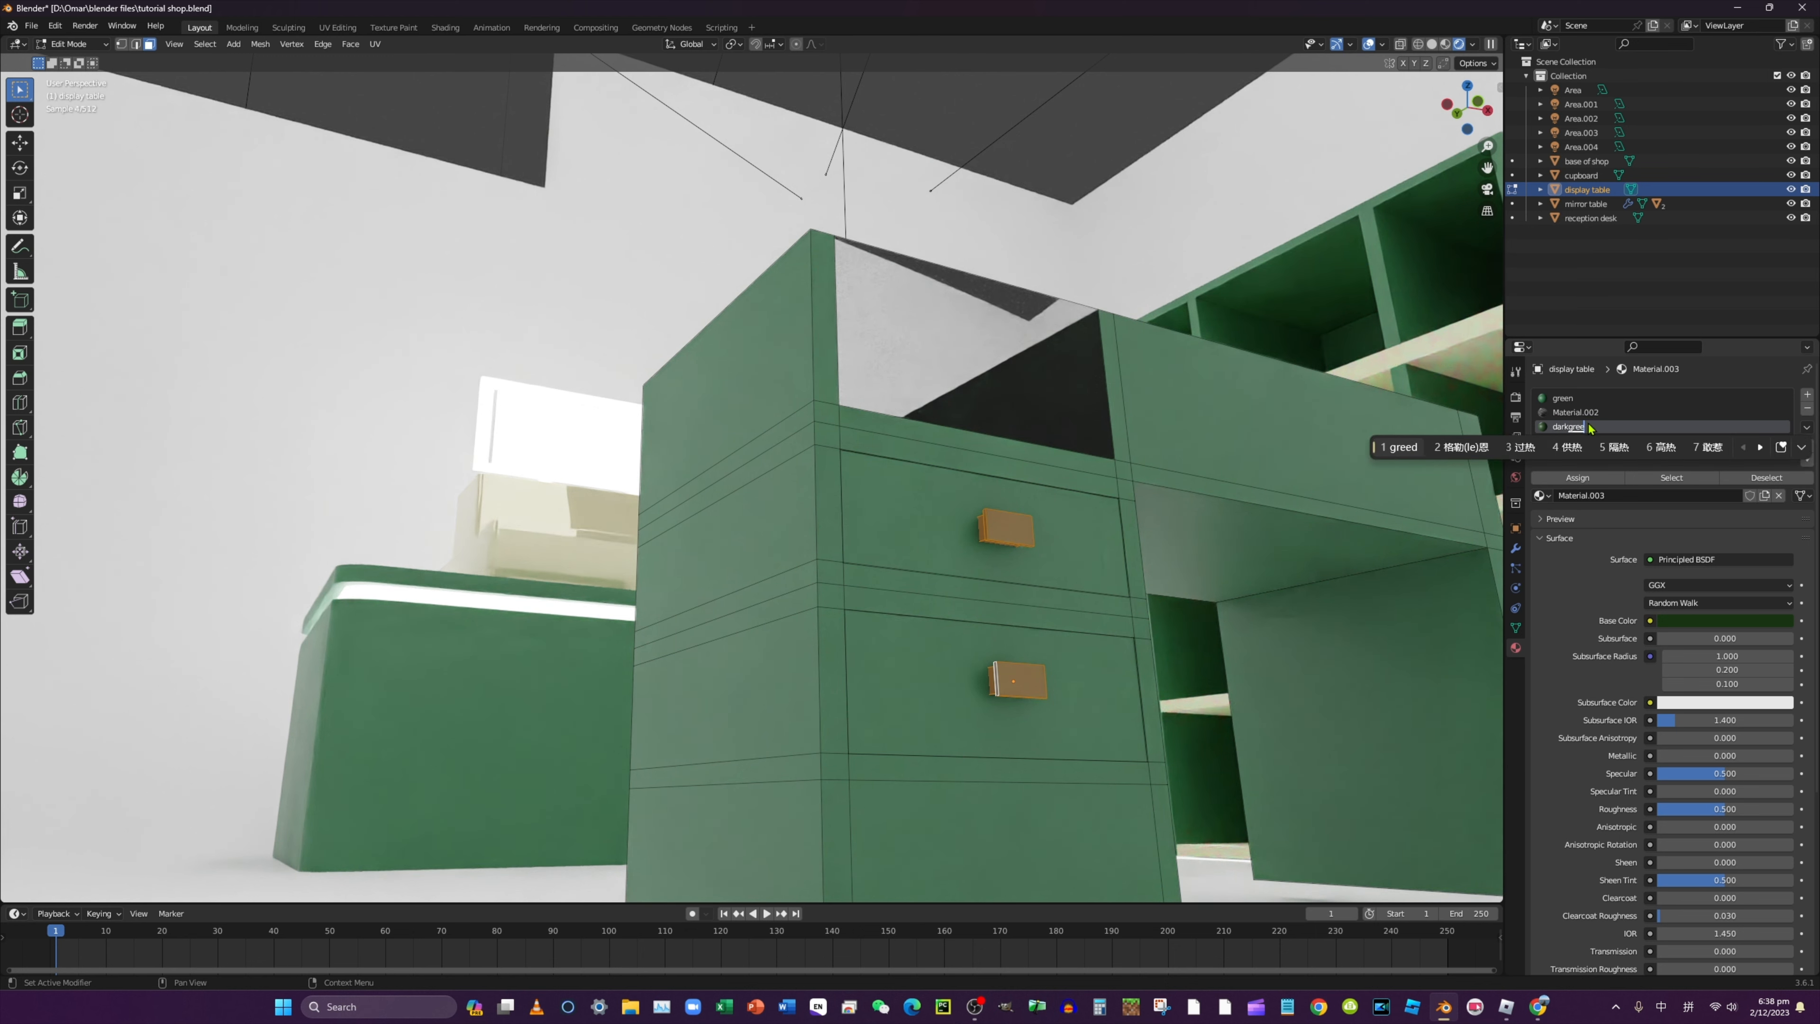
key(BackSpace)
key(BackSpace)
key(BackSpace)
key(BackSpace)
key(super+space)
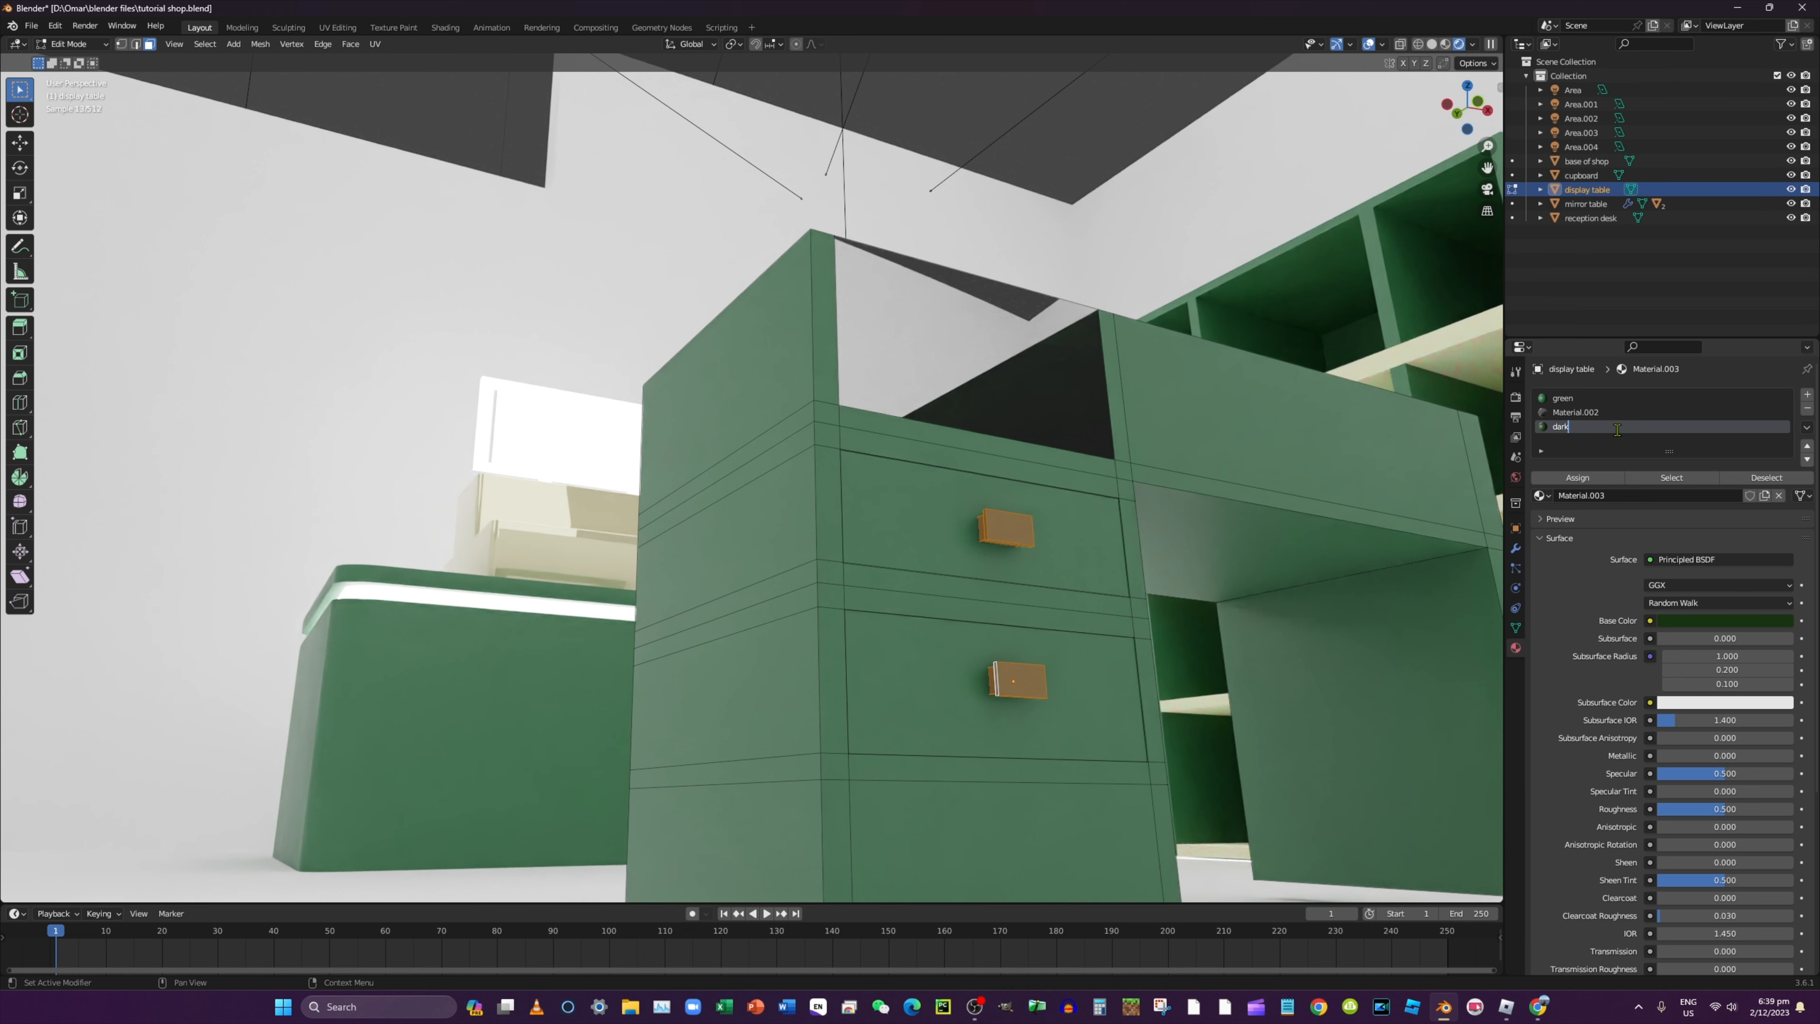
key(Return)
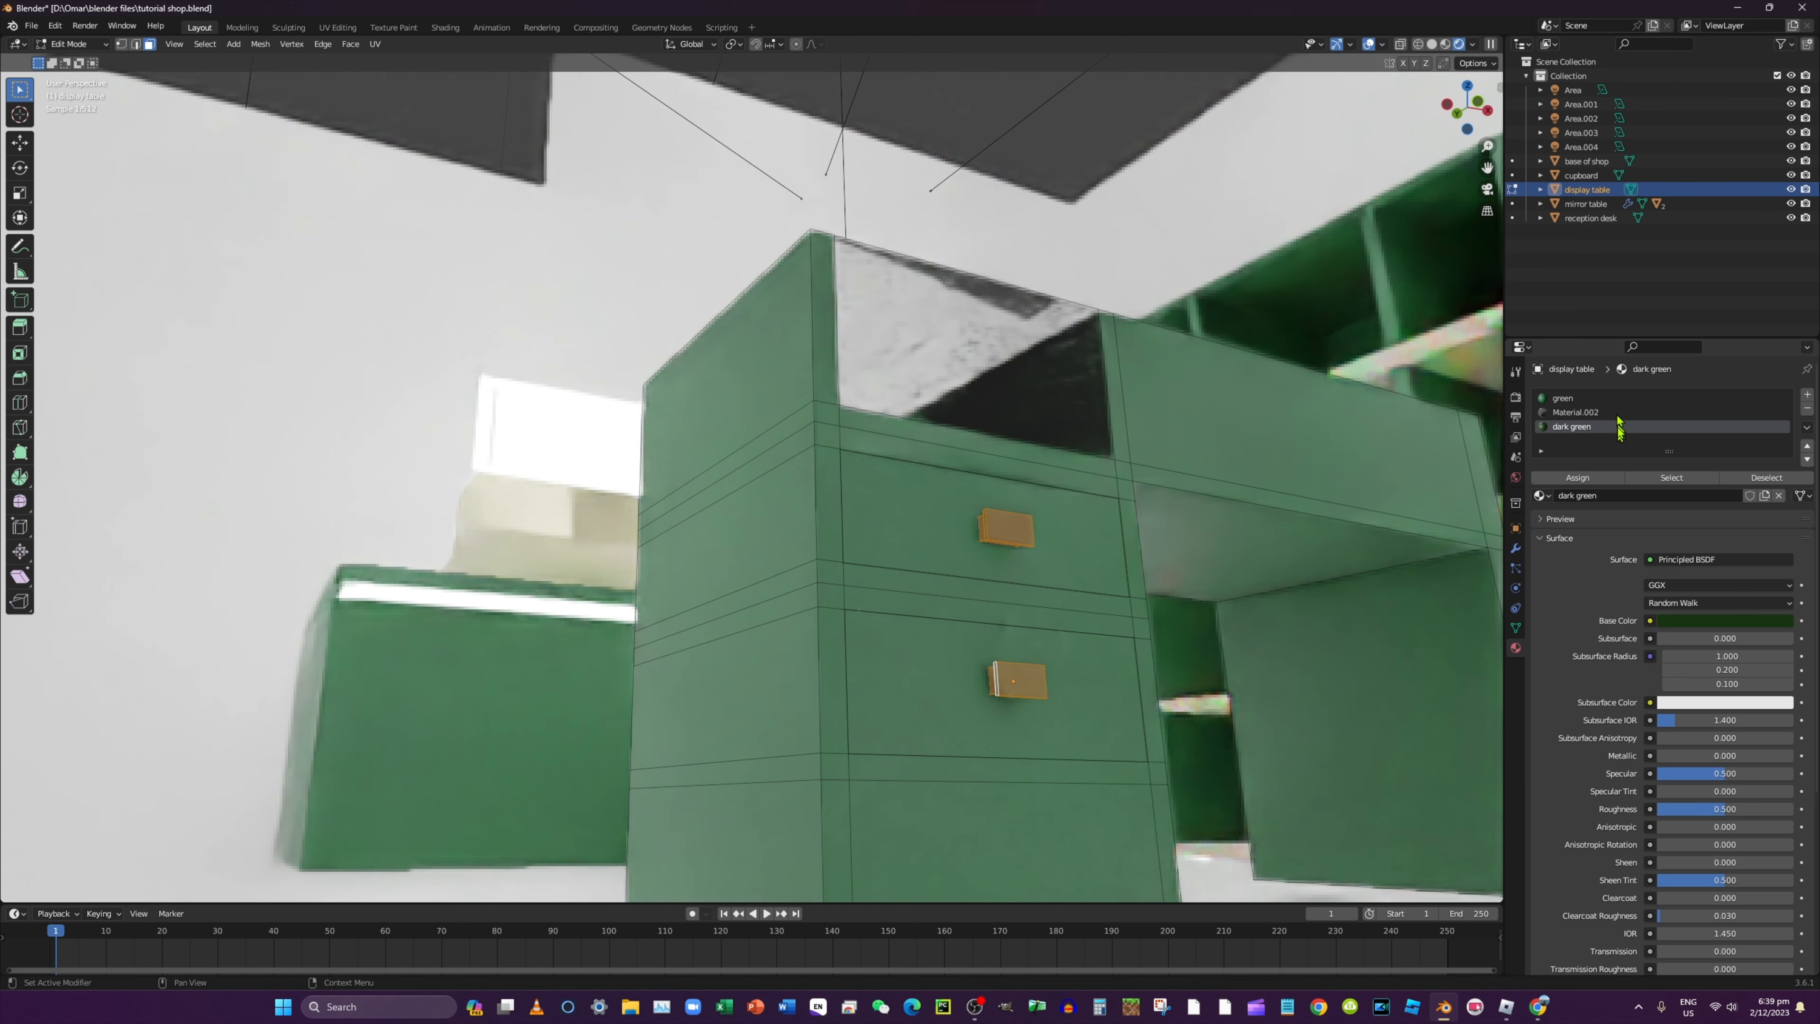
Rename the display table's Material.002 to "glasss"
double_click(1576, 412)
text(gla)
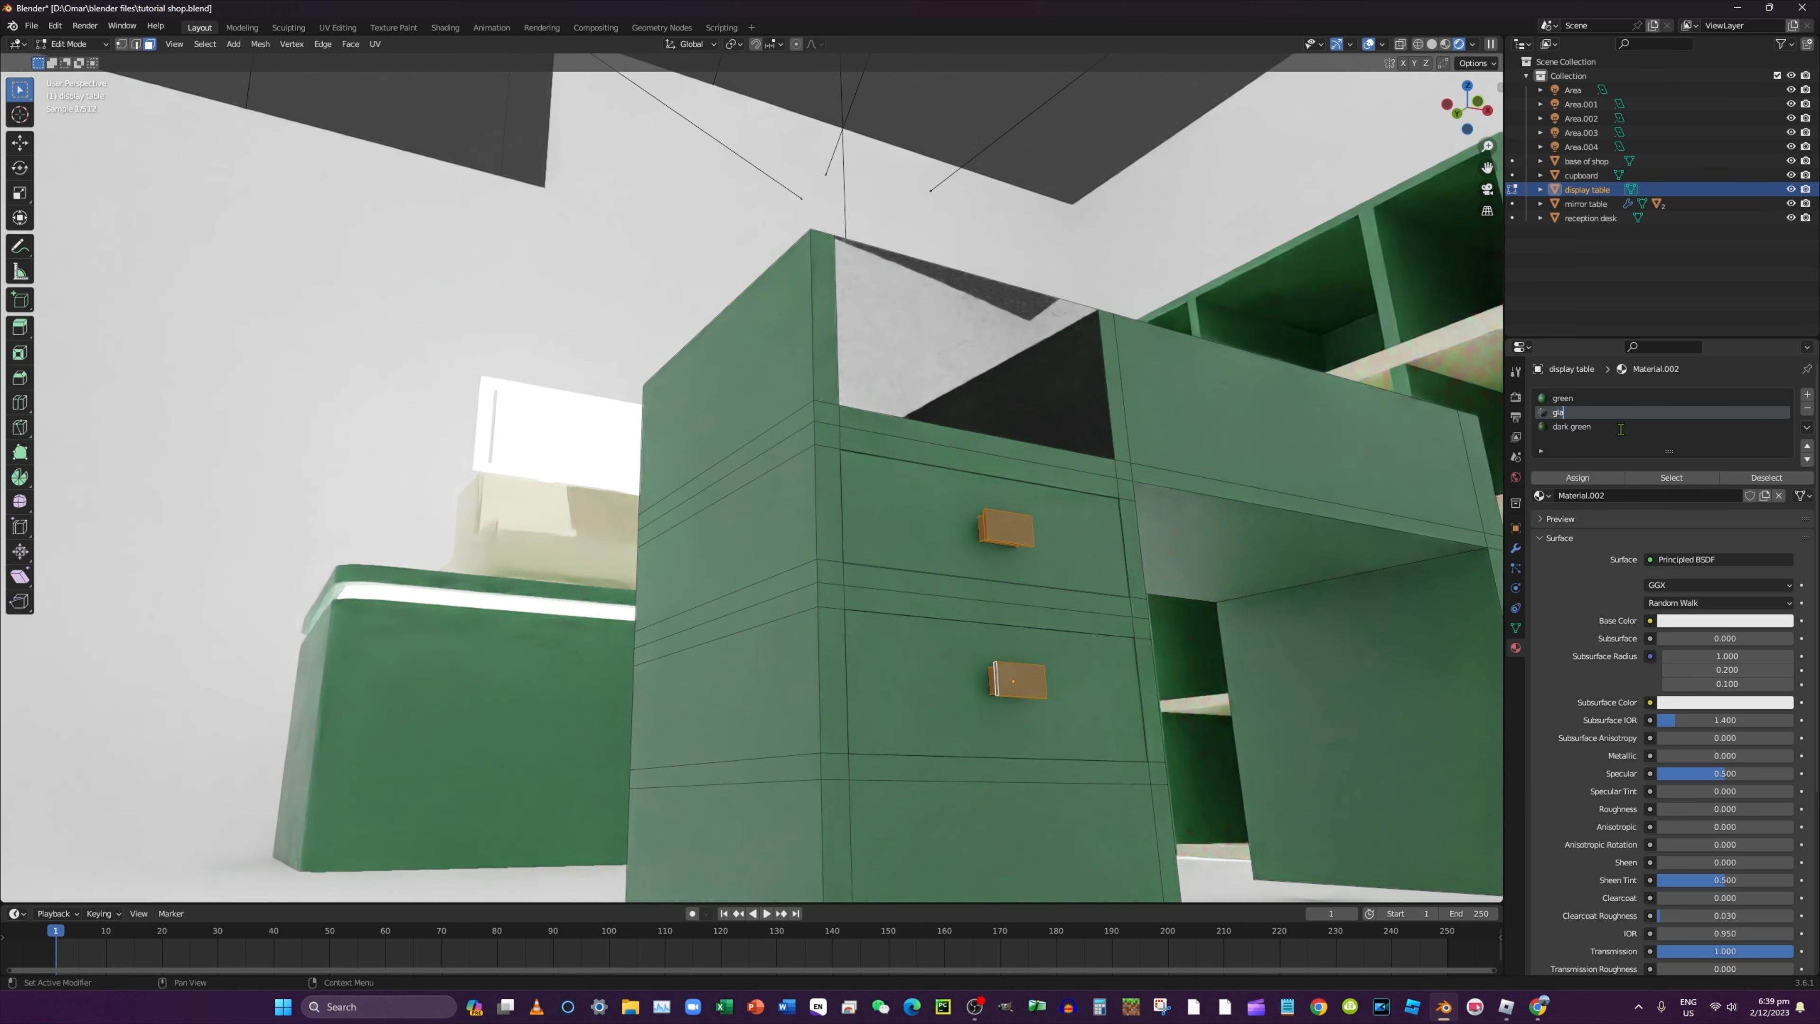
text(sss)
key(Return)
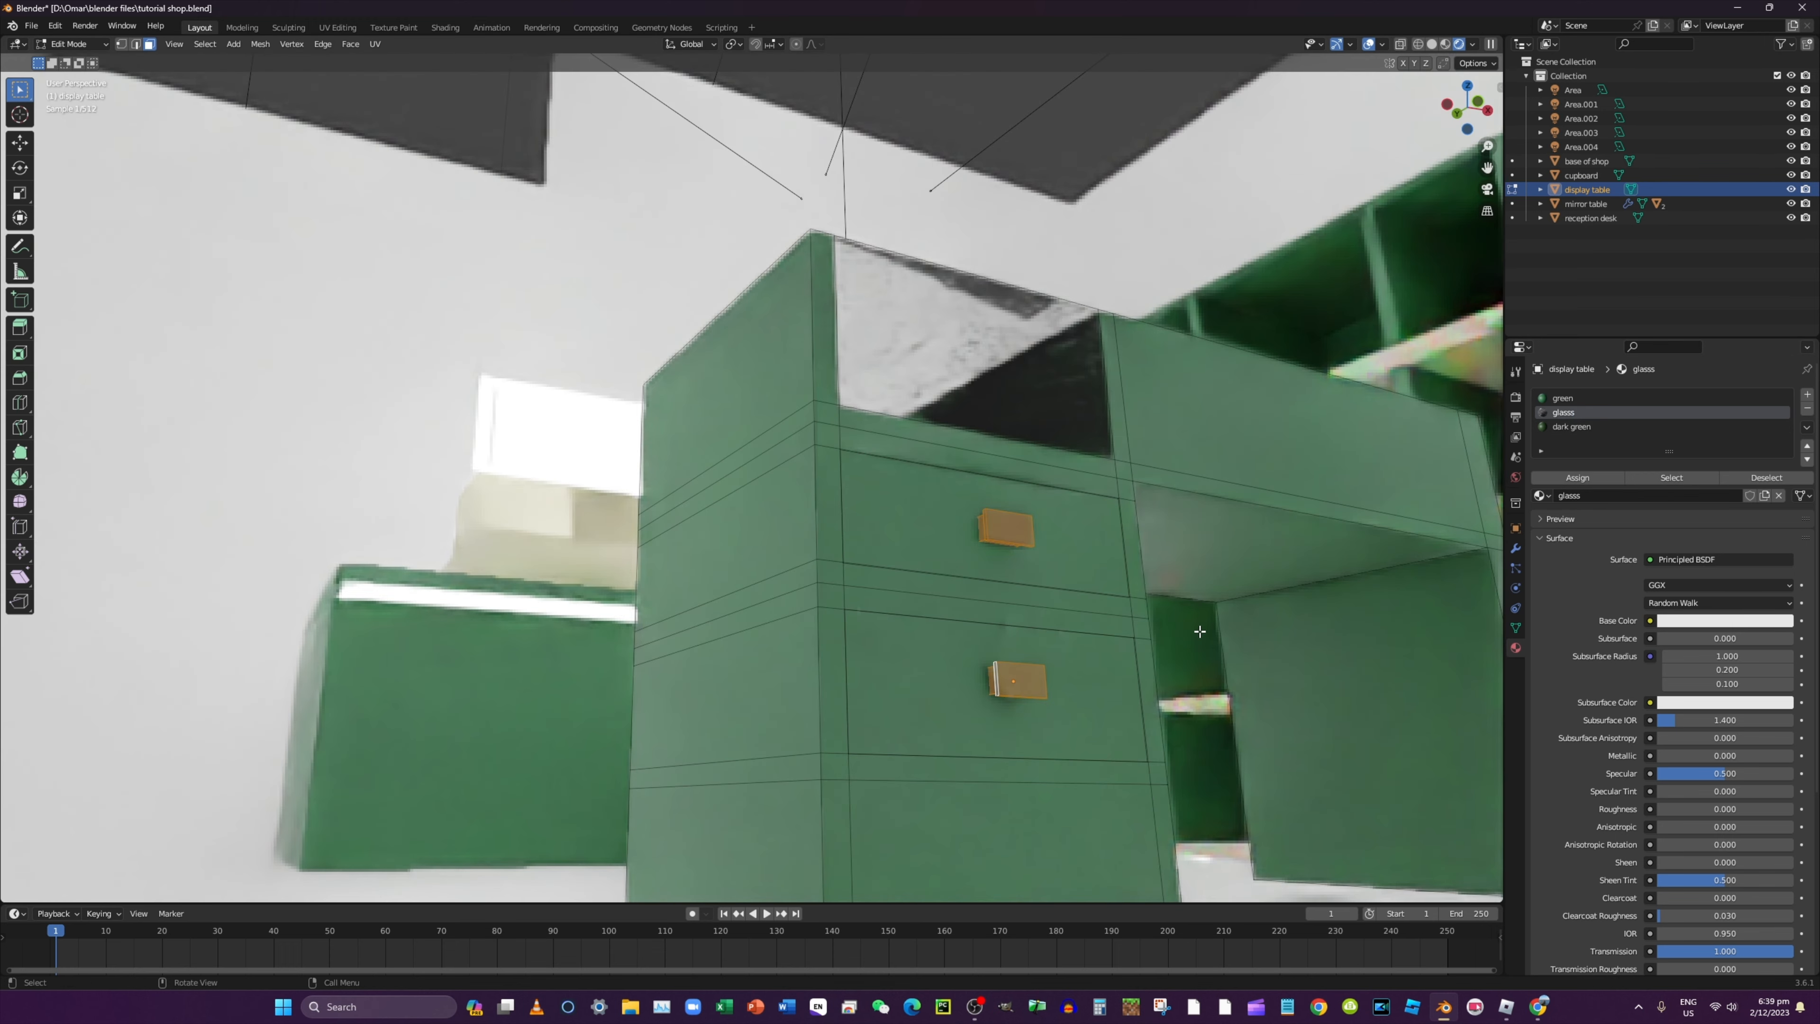
Clear the face selection, return to Object Mode and select the reception desk
click(1205, 629)
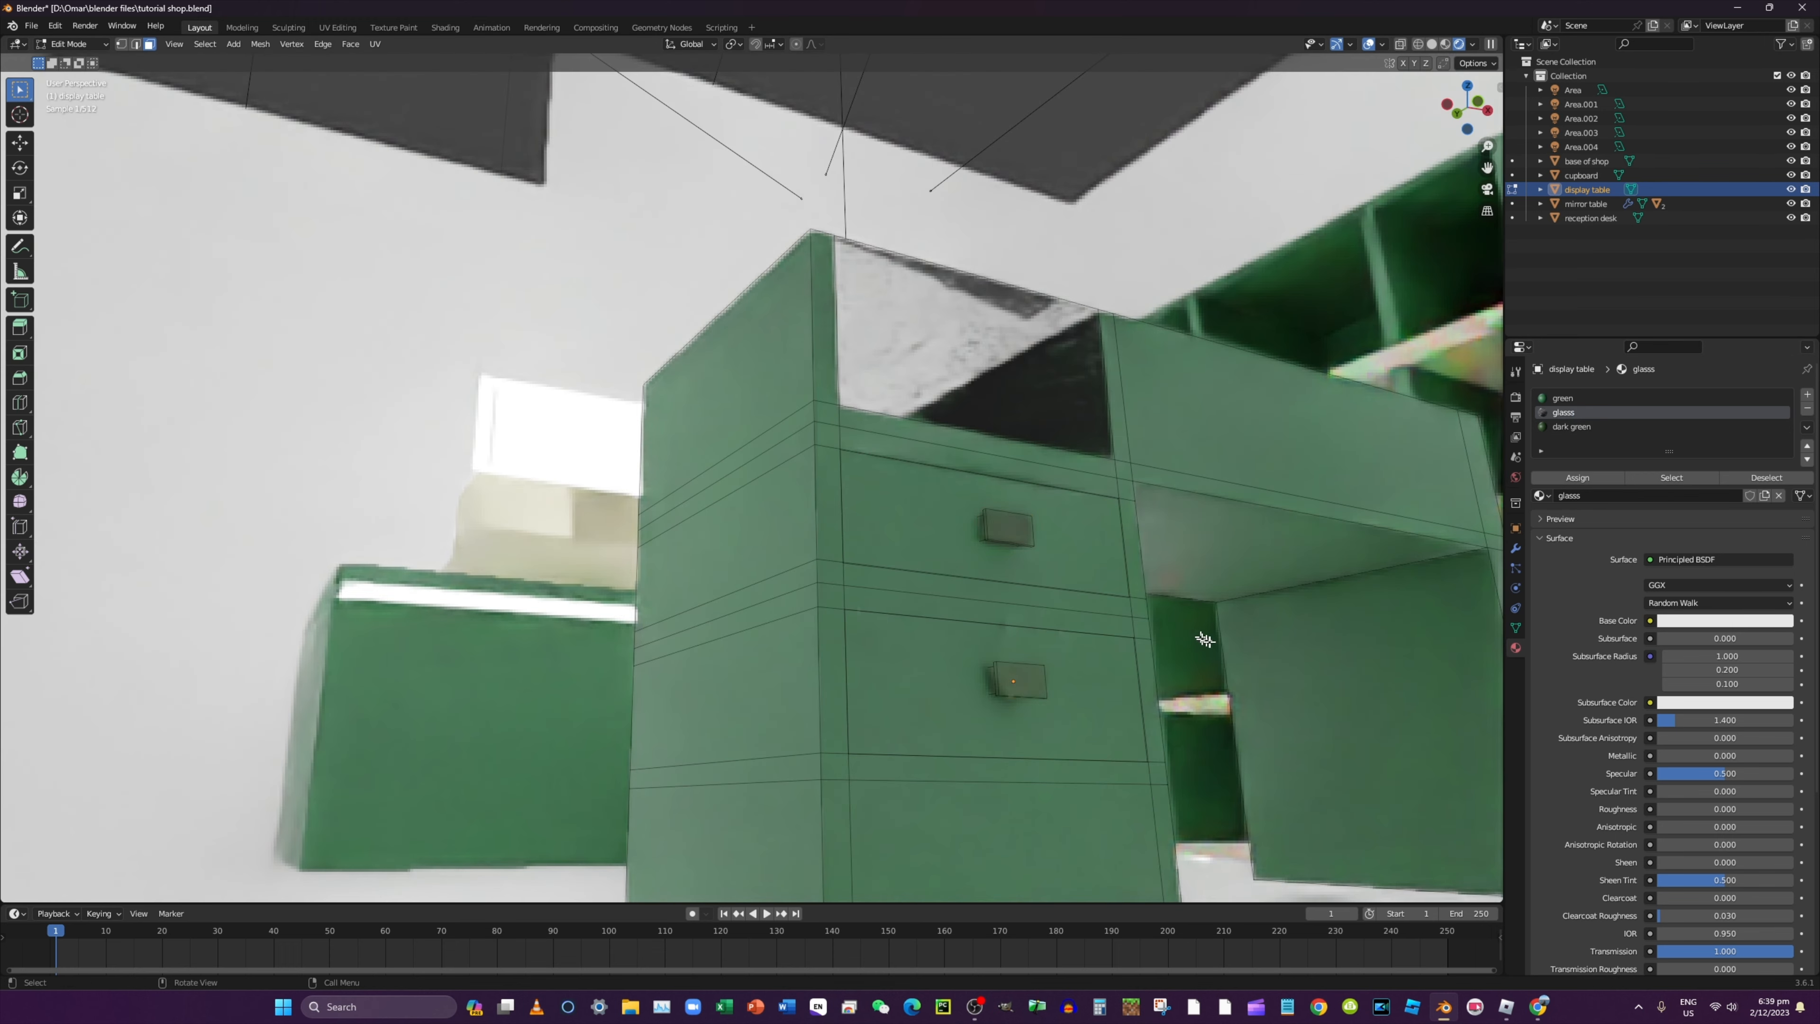
click(69, 43)
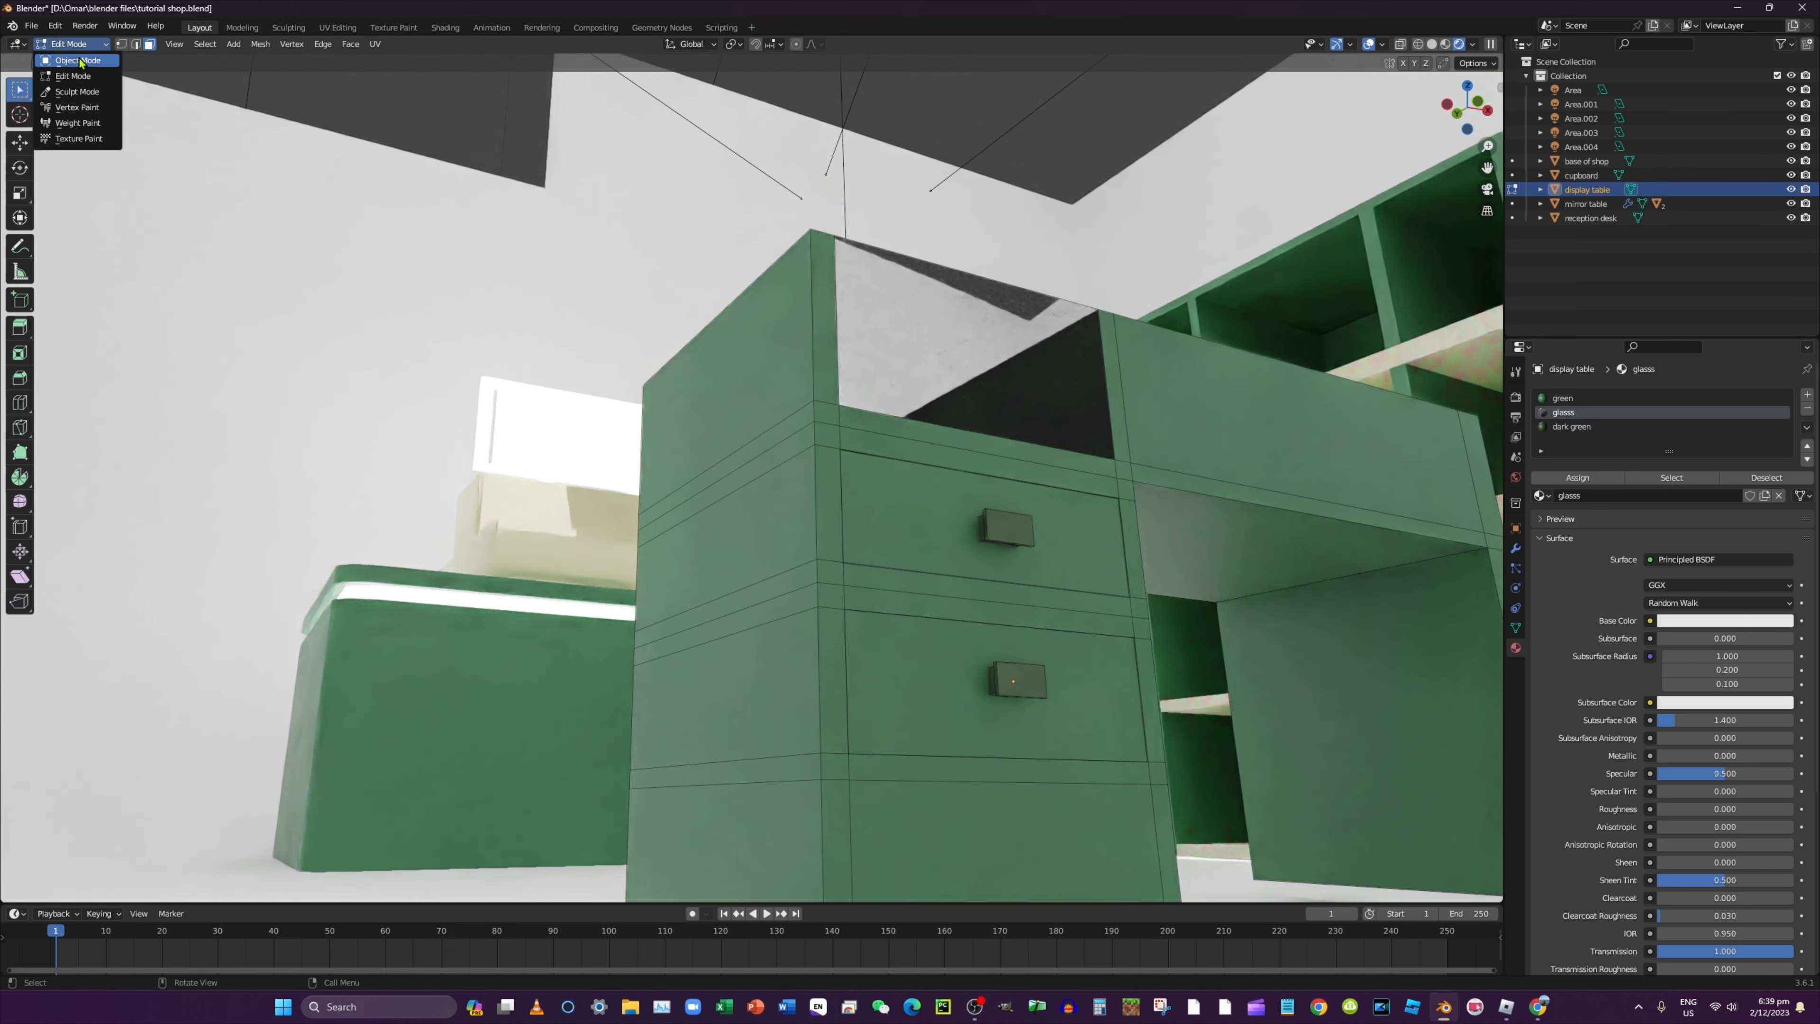
click(76, 57)
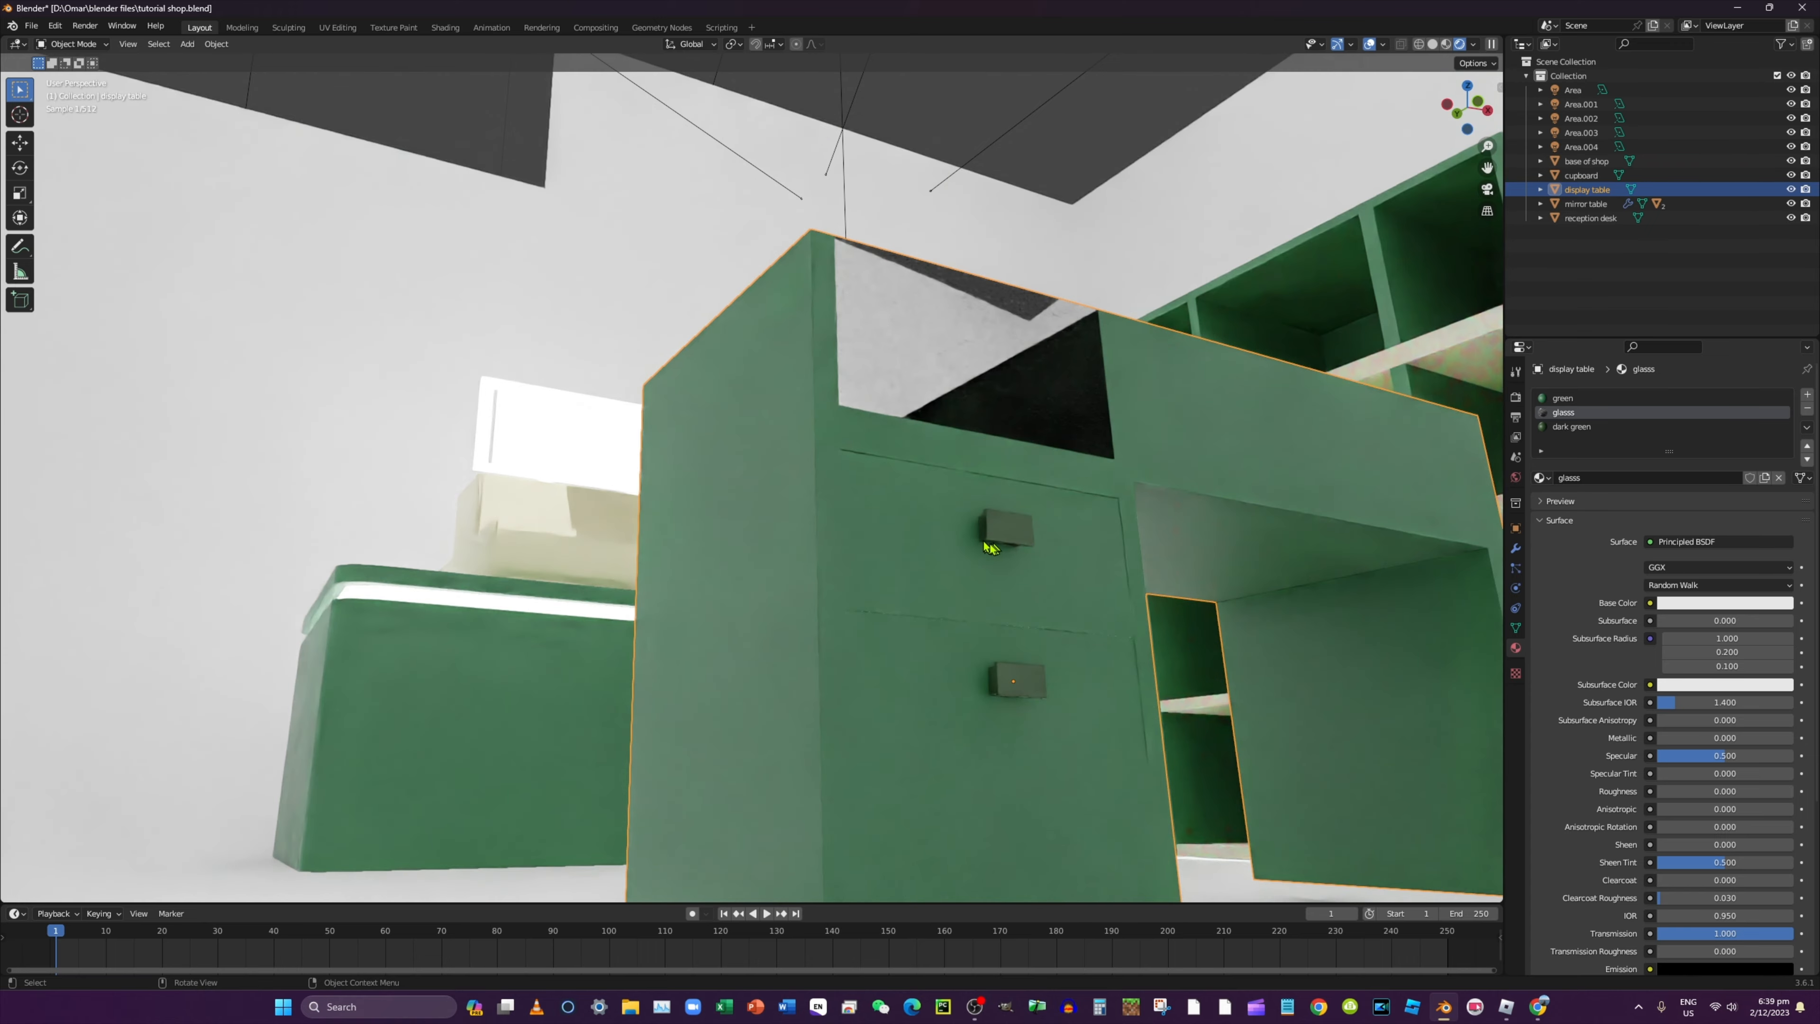
scroll(988, 546, down, 8)
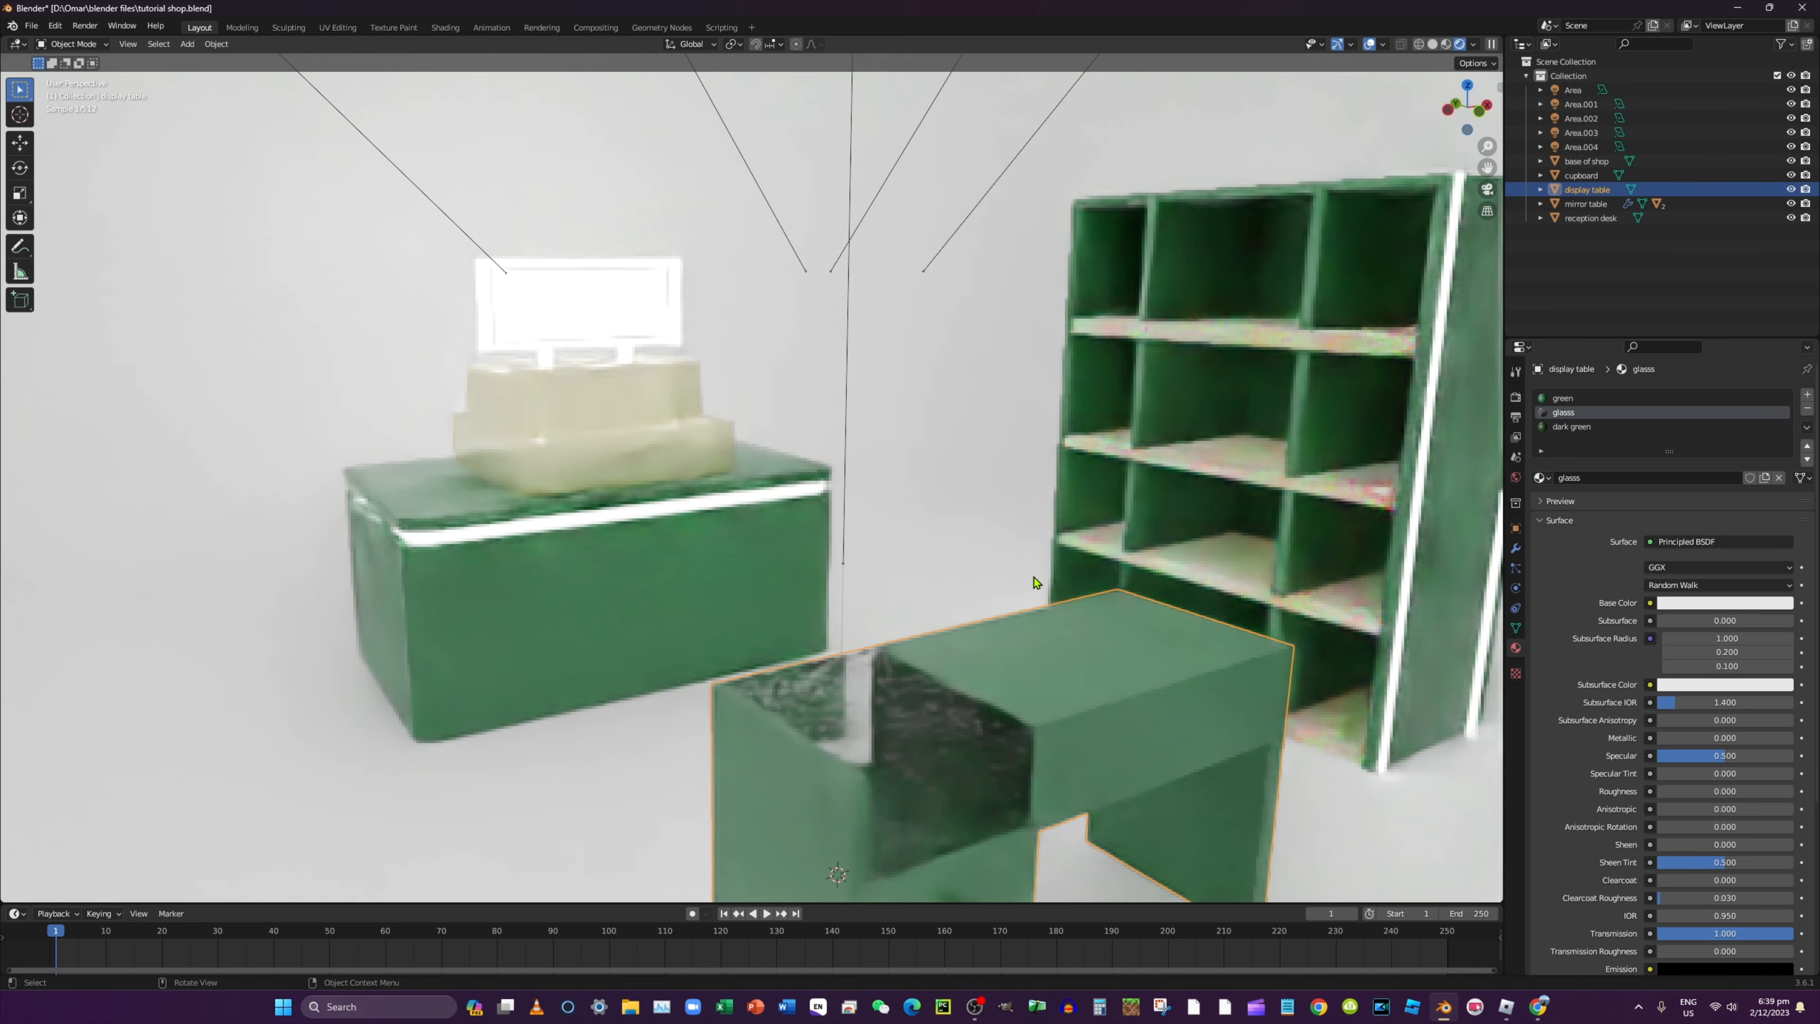
drag(1488, 167, 975, 184)
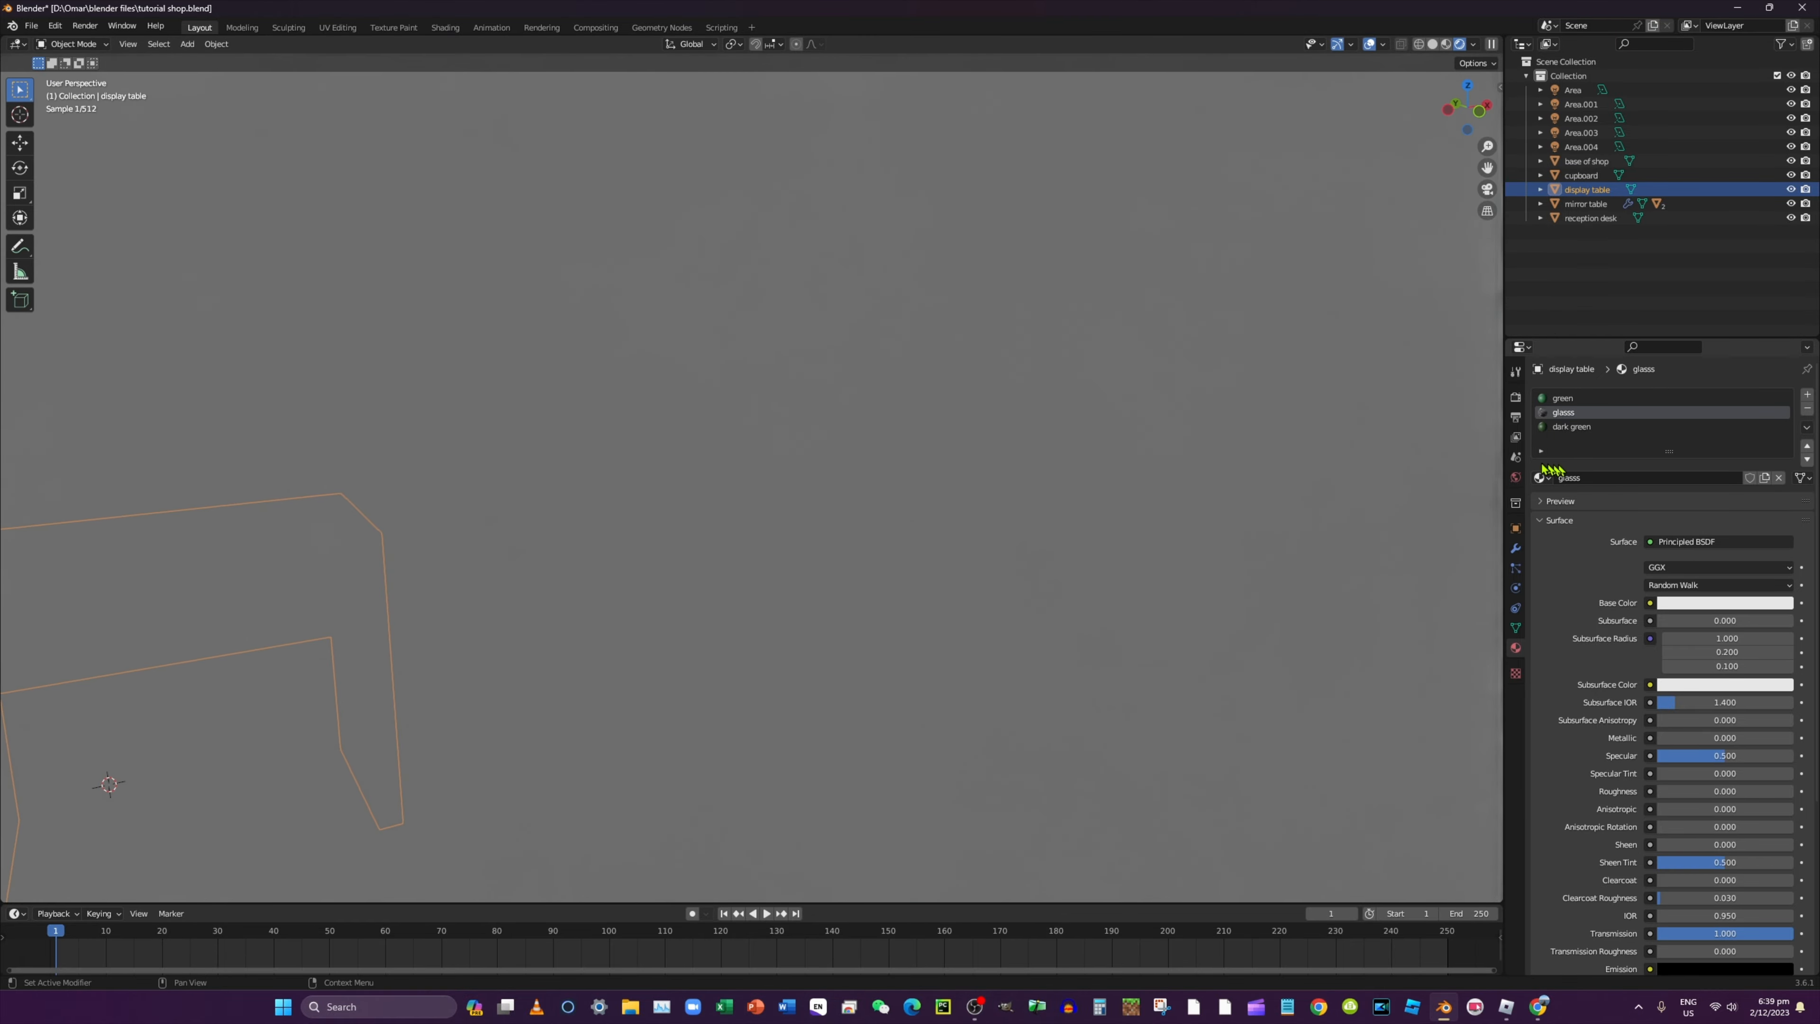
scroll(1382, 475, up, 1)
click(1119, 530)
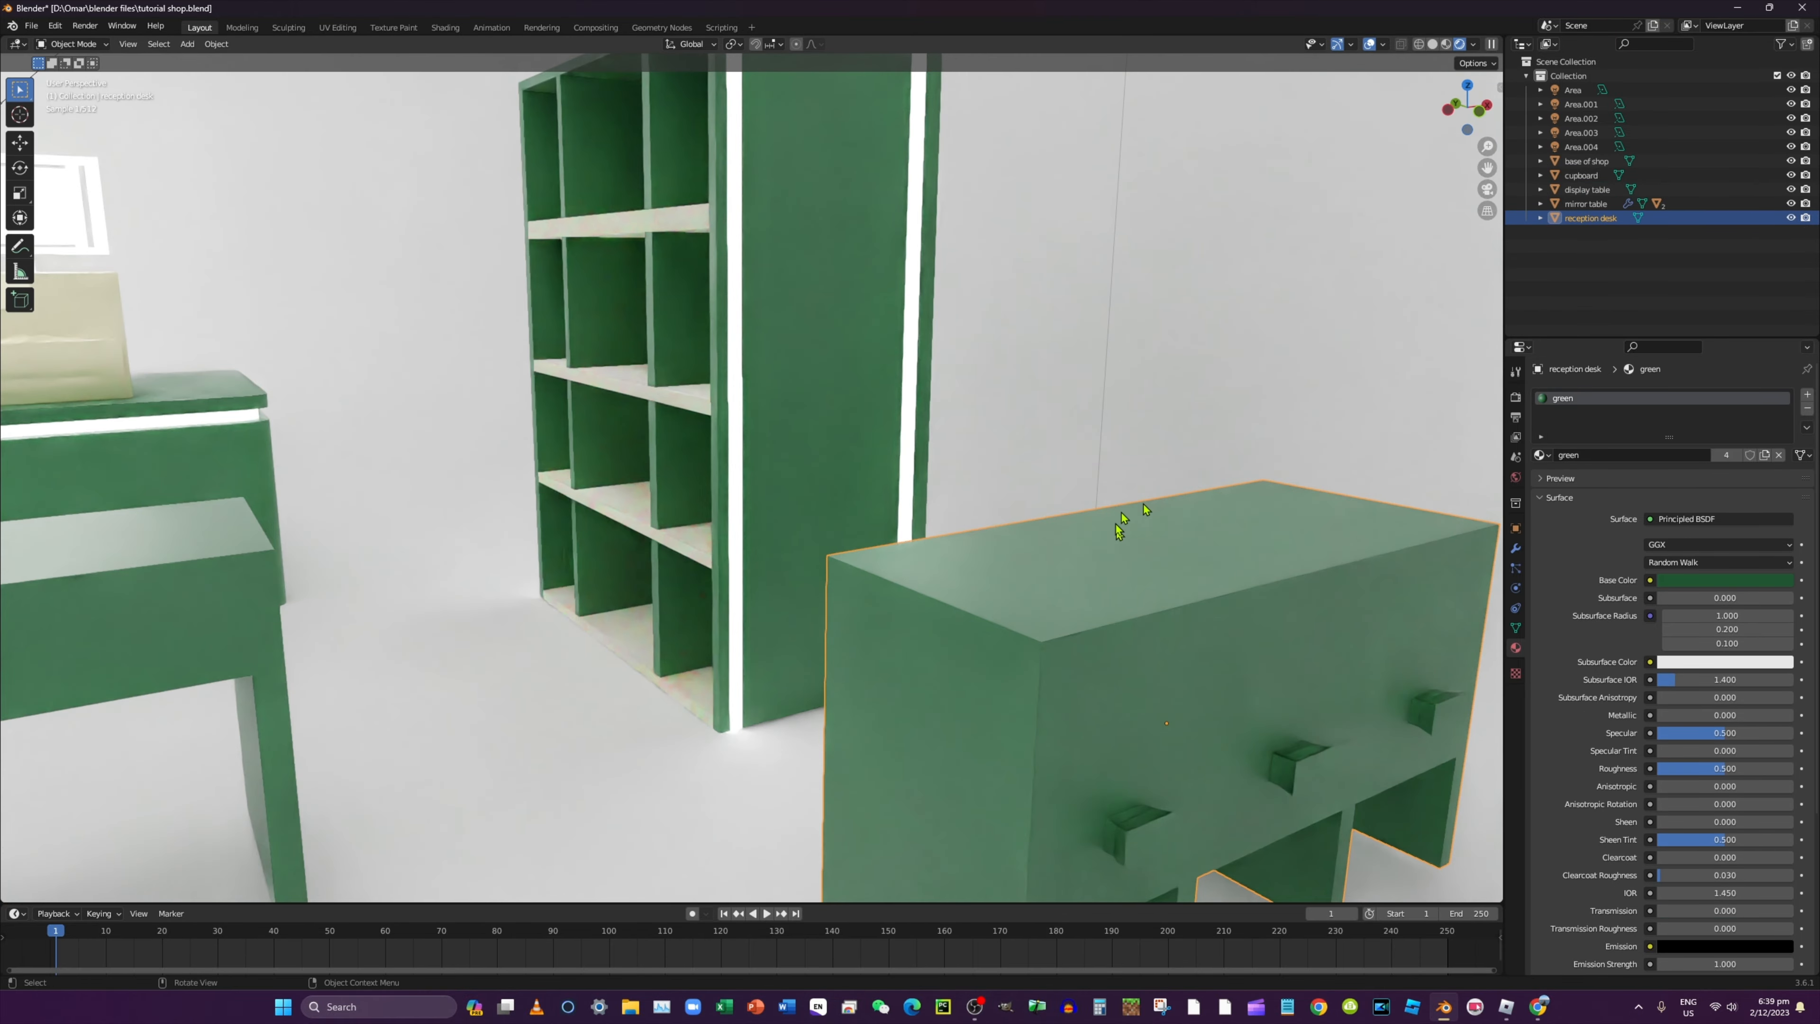
Enter Edit Mode on the reception desk and select the faces of all three drawer handles
click(71, 43)
click(72, 75)
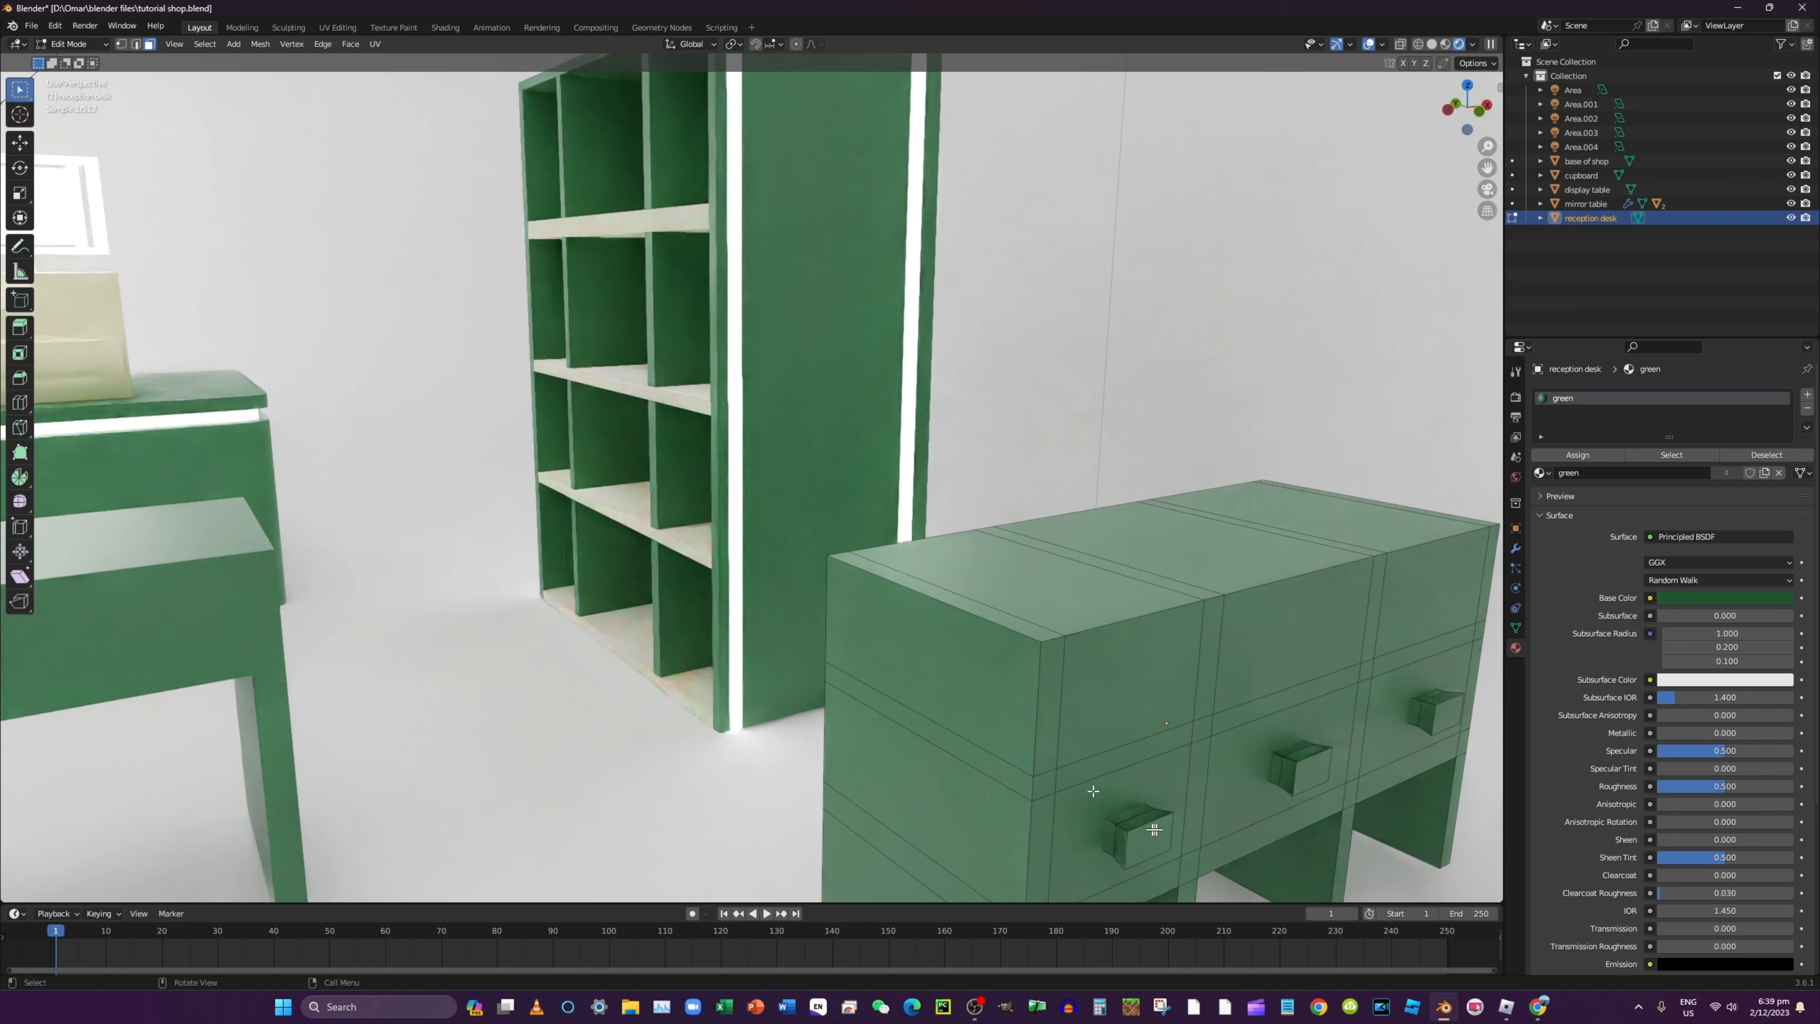
alt+click(1146, 837)
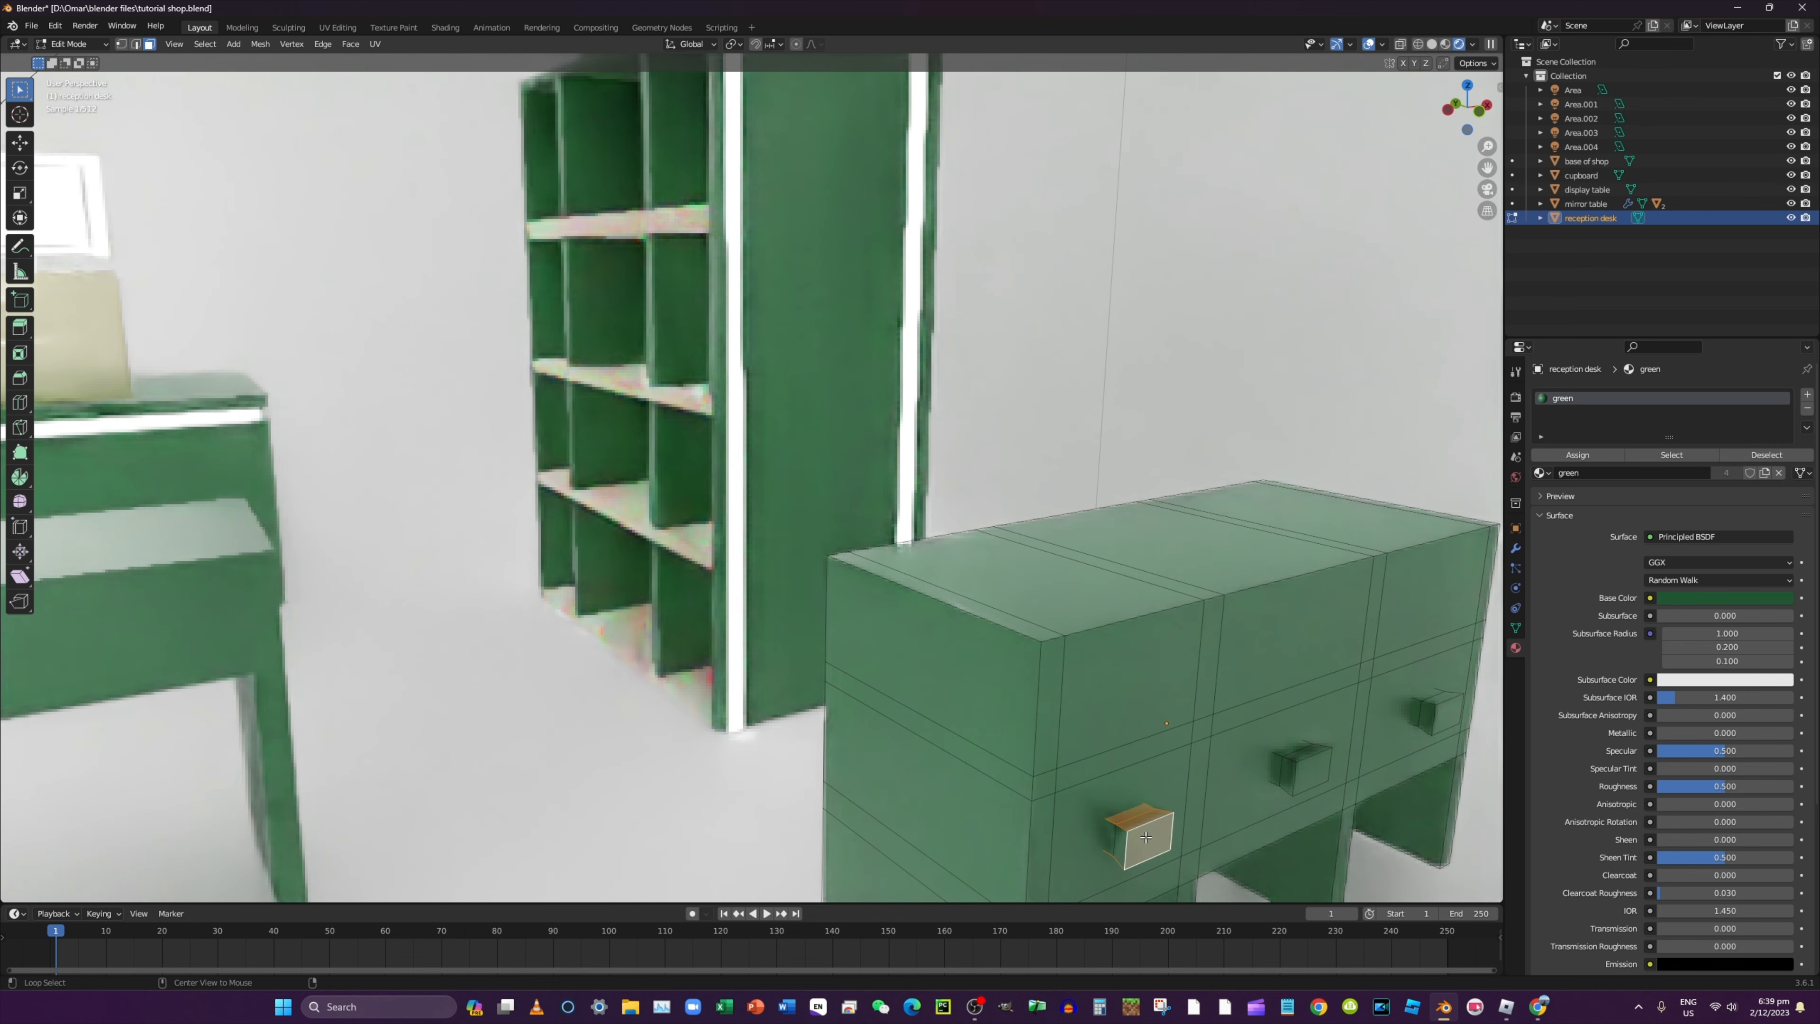
alt+shift+click(1120, 844)
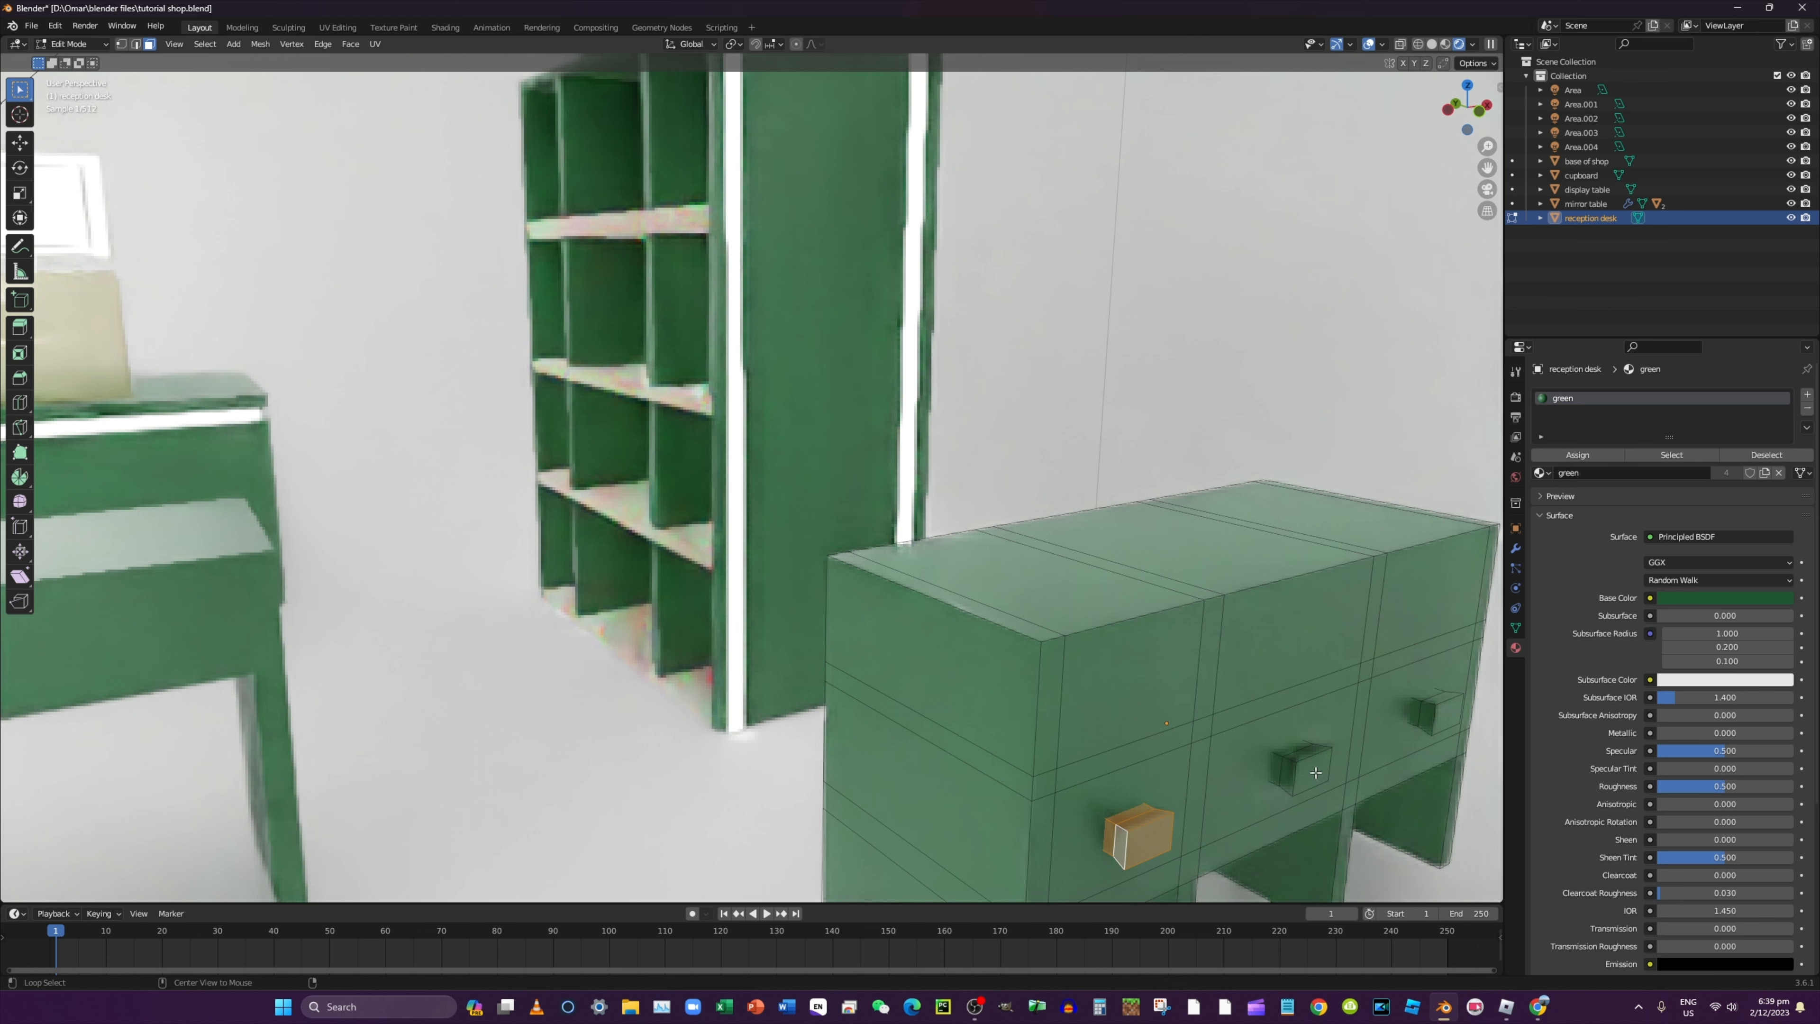
key(alt+shift)
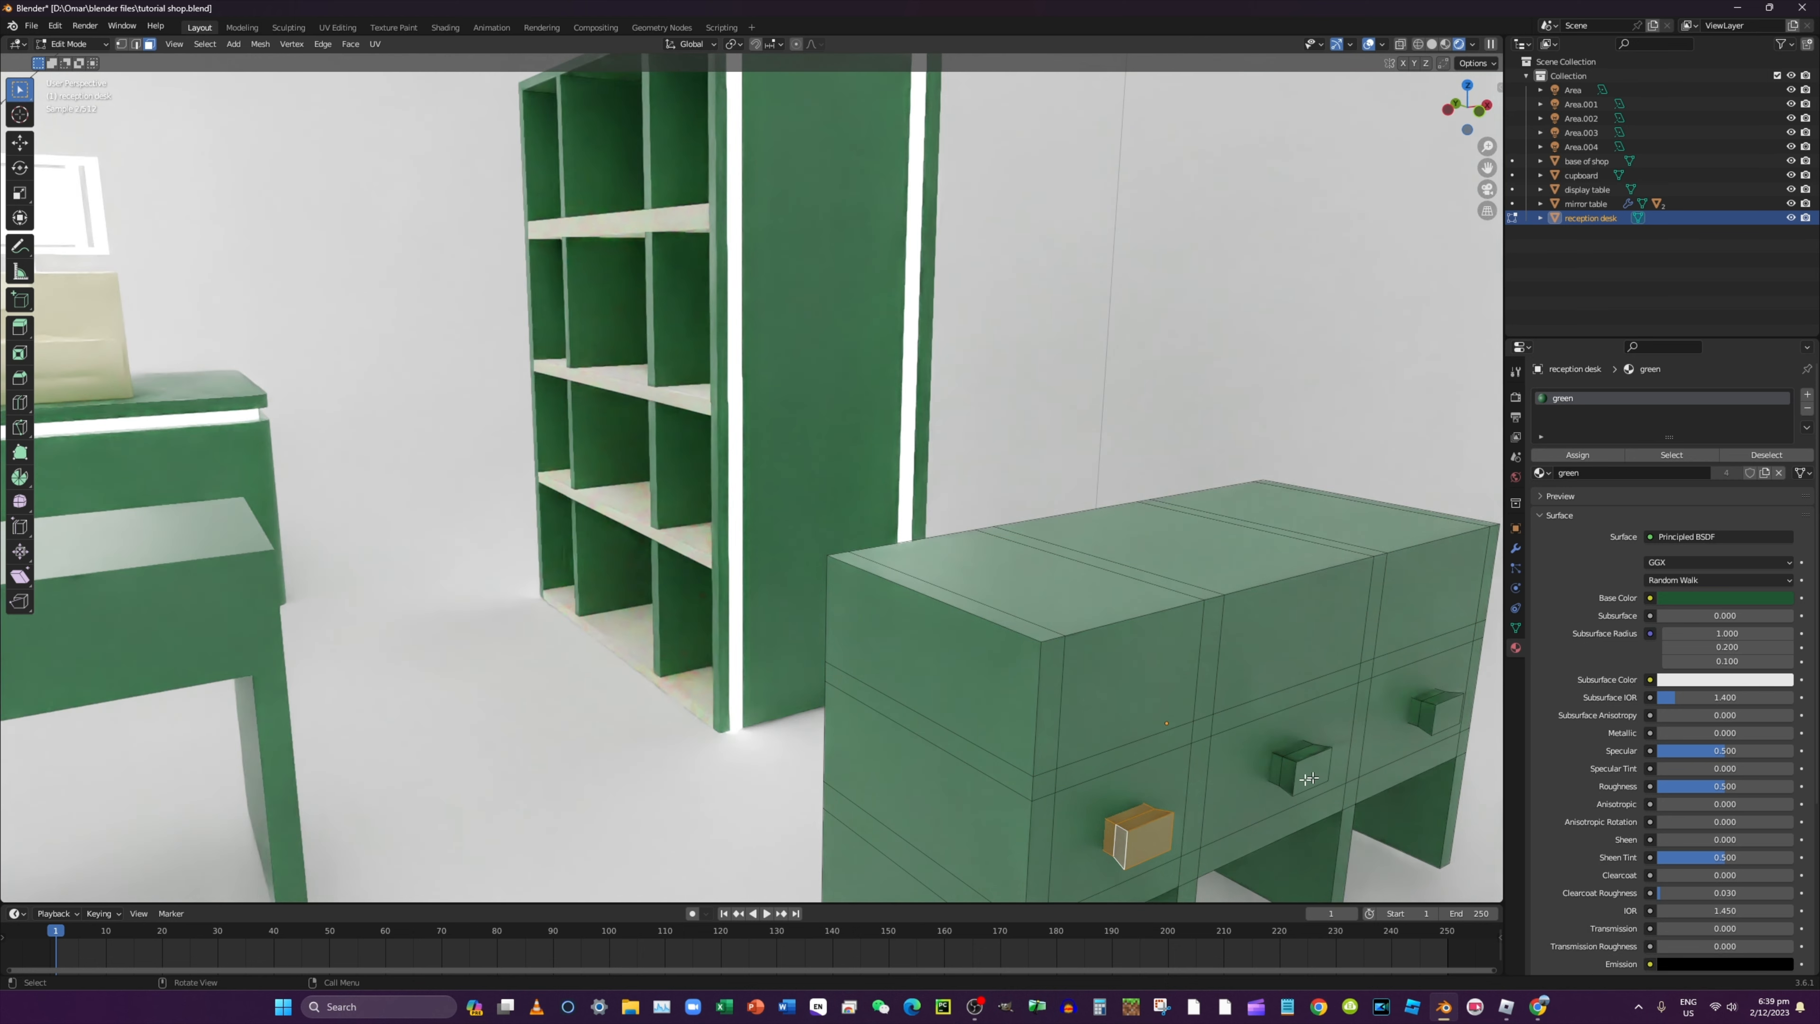
alt+click(1312, 776)
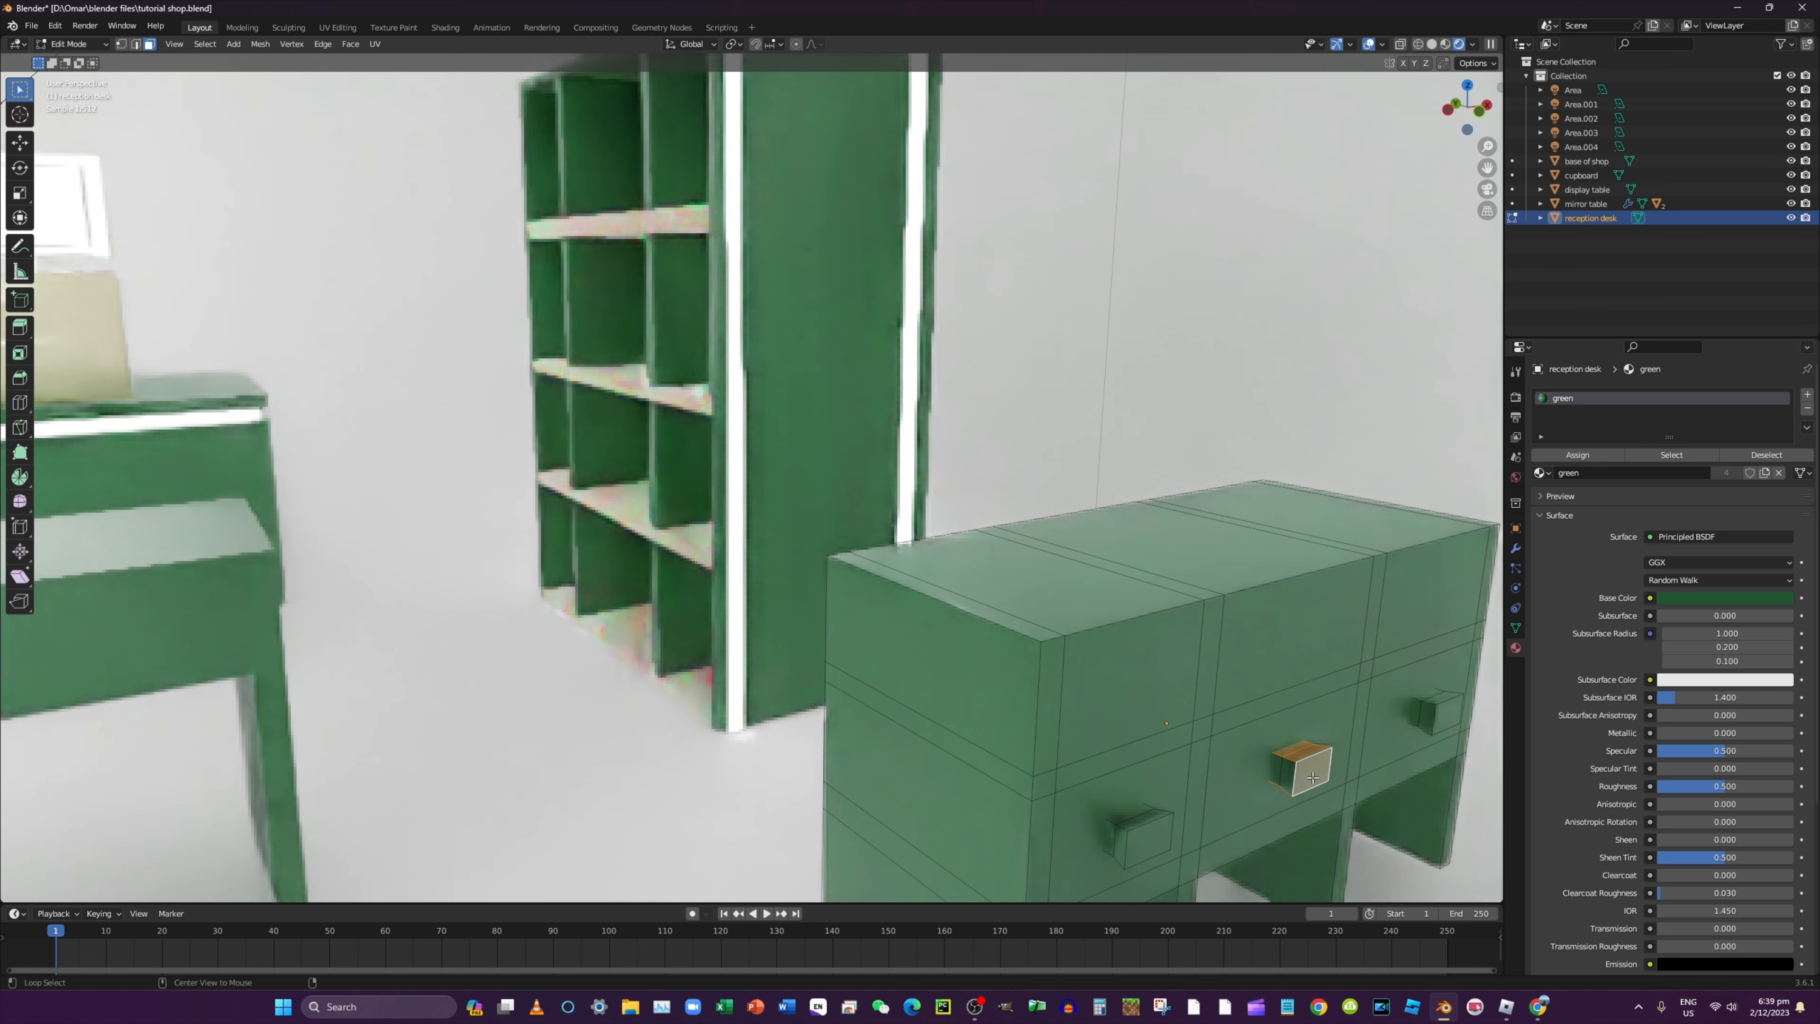
alt+shift+click(1285, 774)
alt+shift+click(1143, 835)
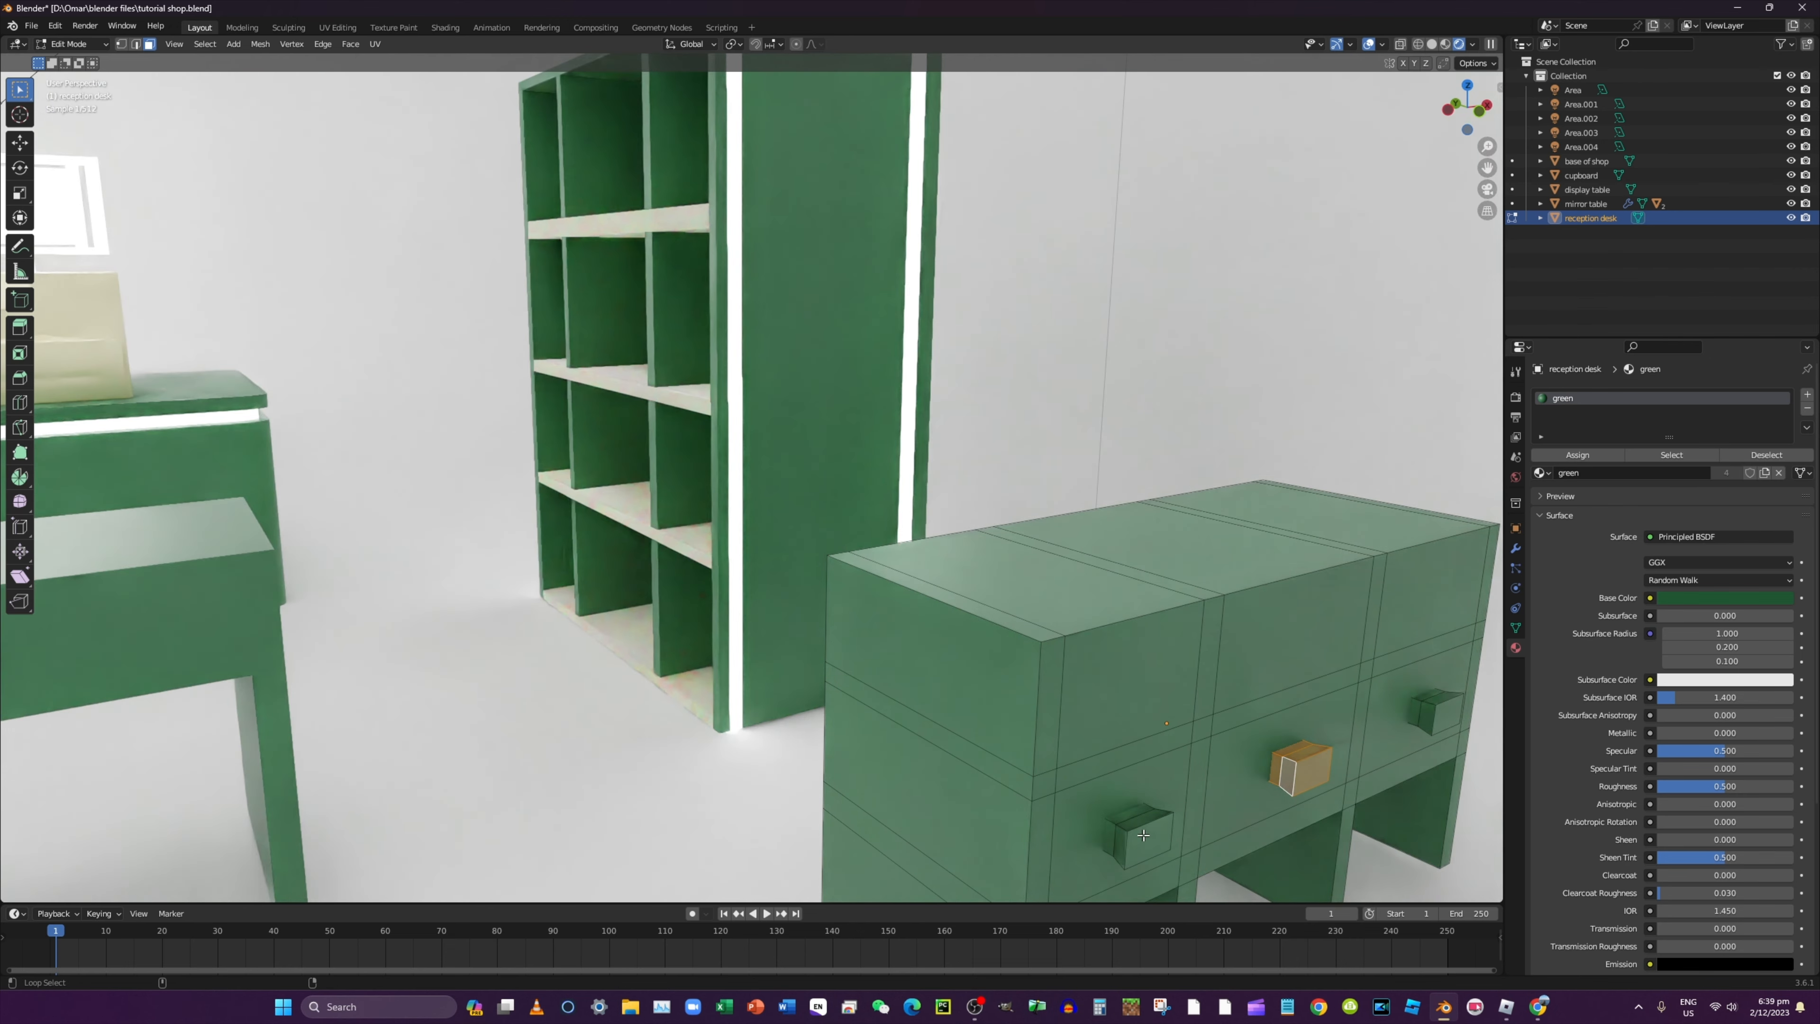
alt+shift+click(1119, 836)
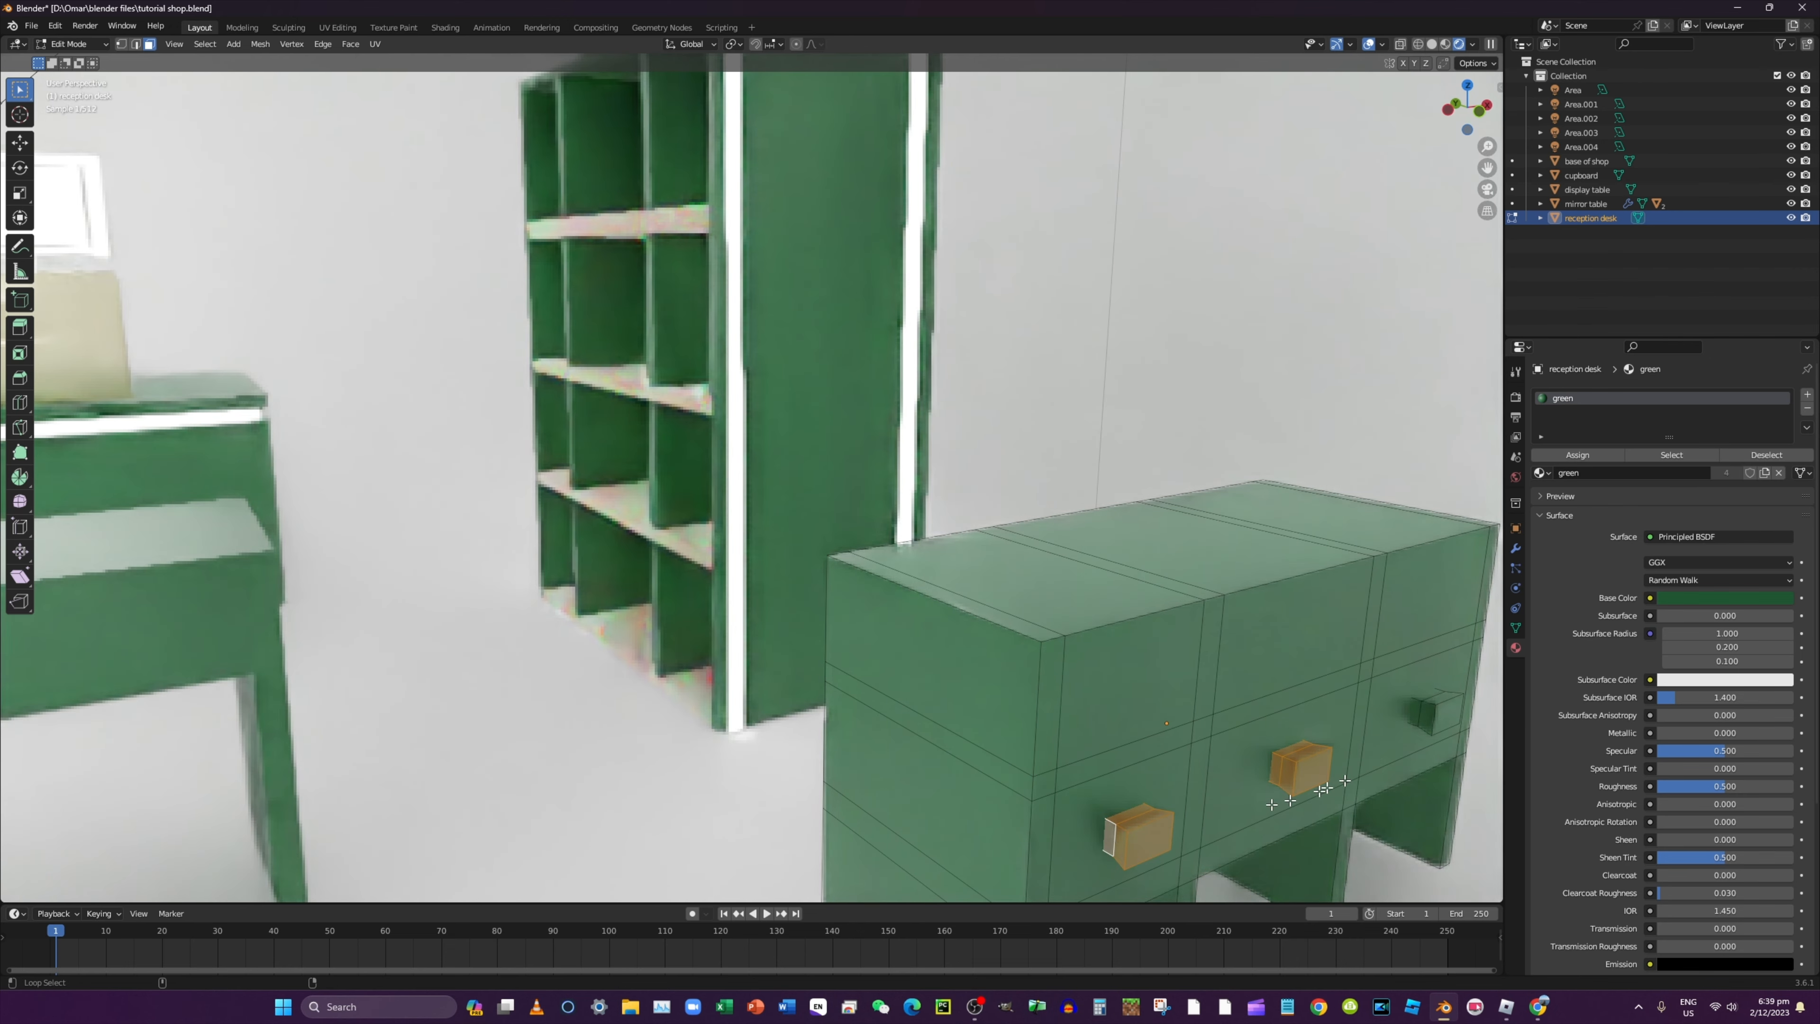
alt+shift+click(1439, 714)
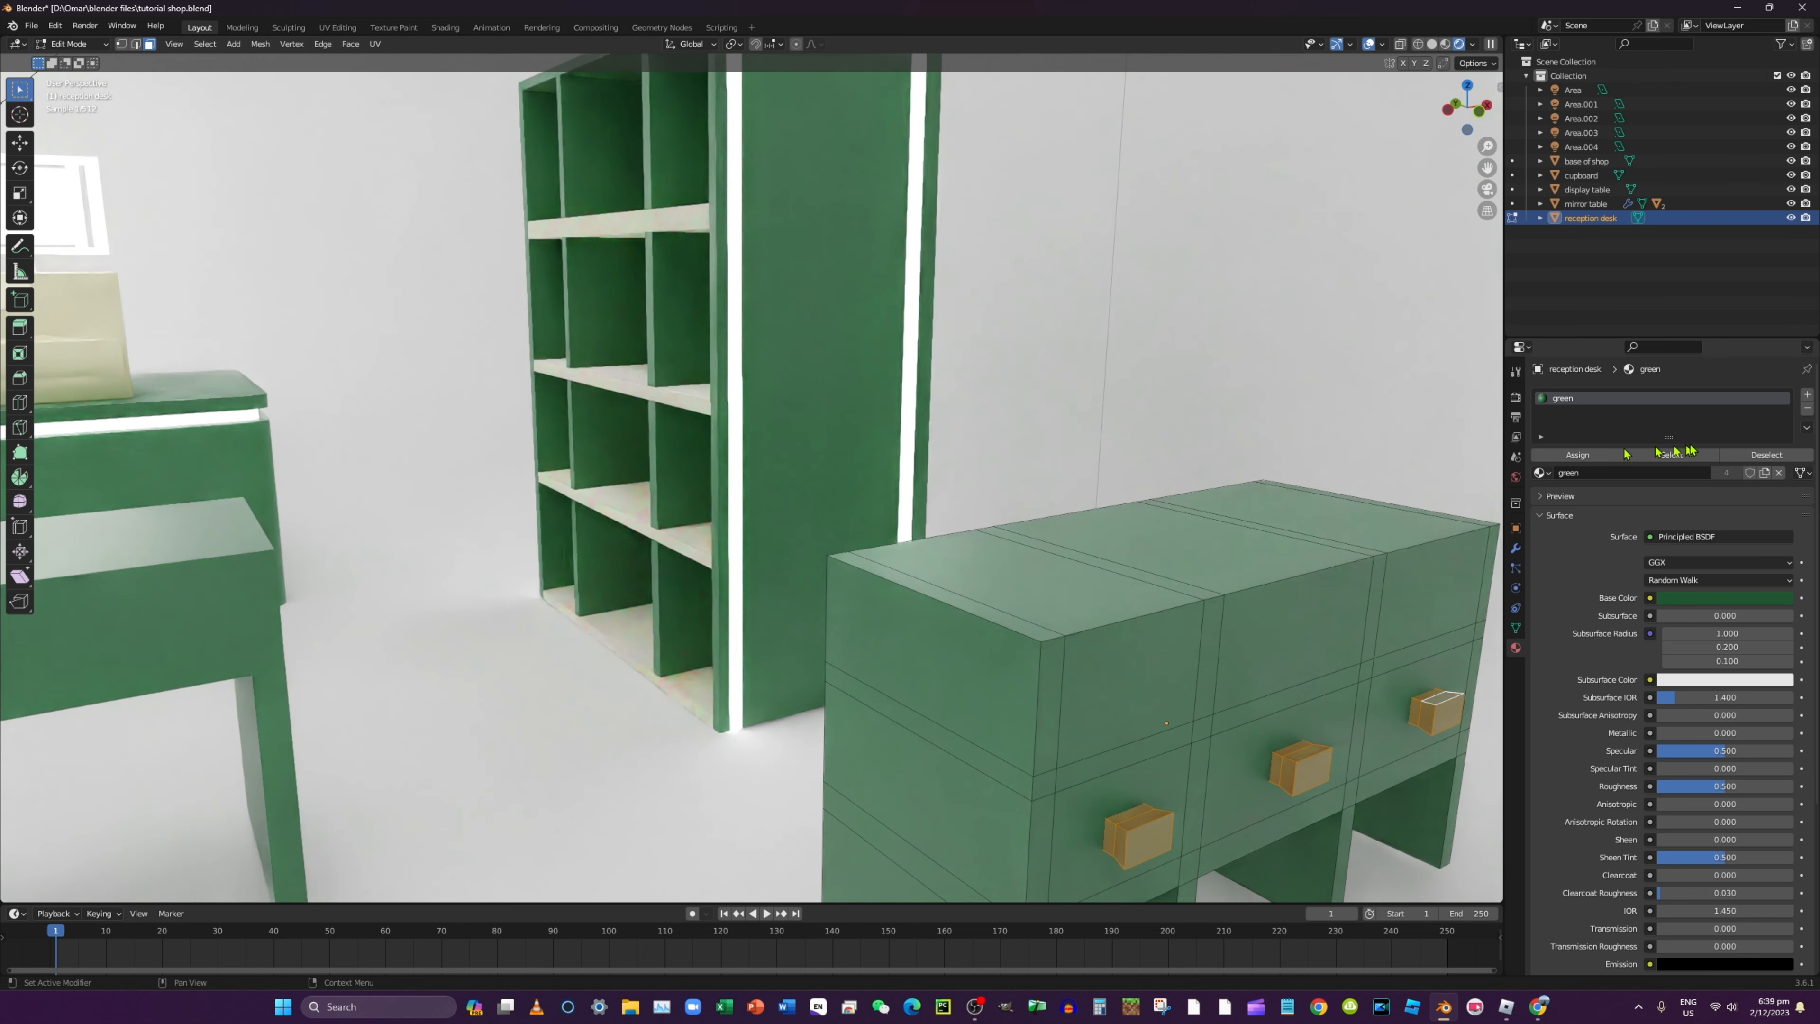
Add a second material slot to the reception desk and assign the existing "dark green" material to the selected handles
click(1806, 396)
click(1595, 494)
click(1541, 495)
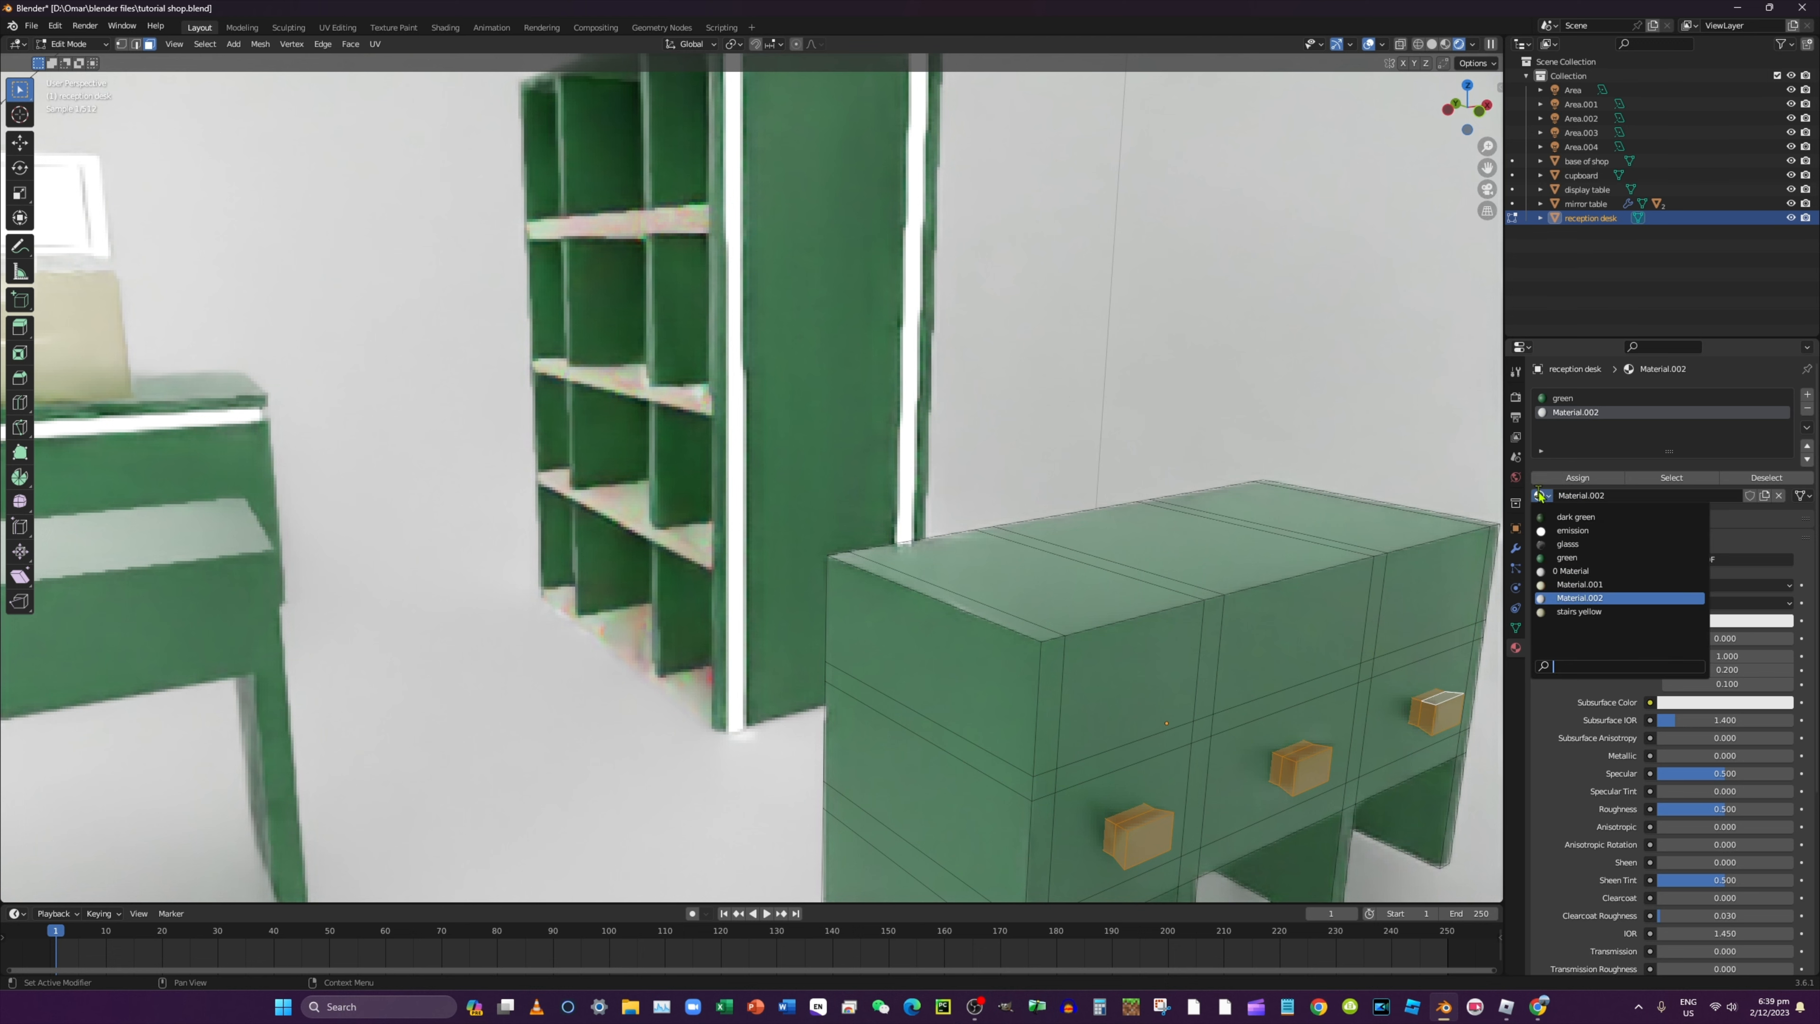
click(1575, 516)
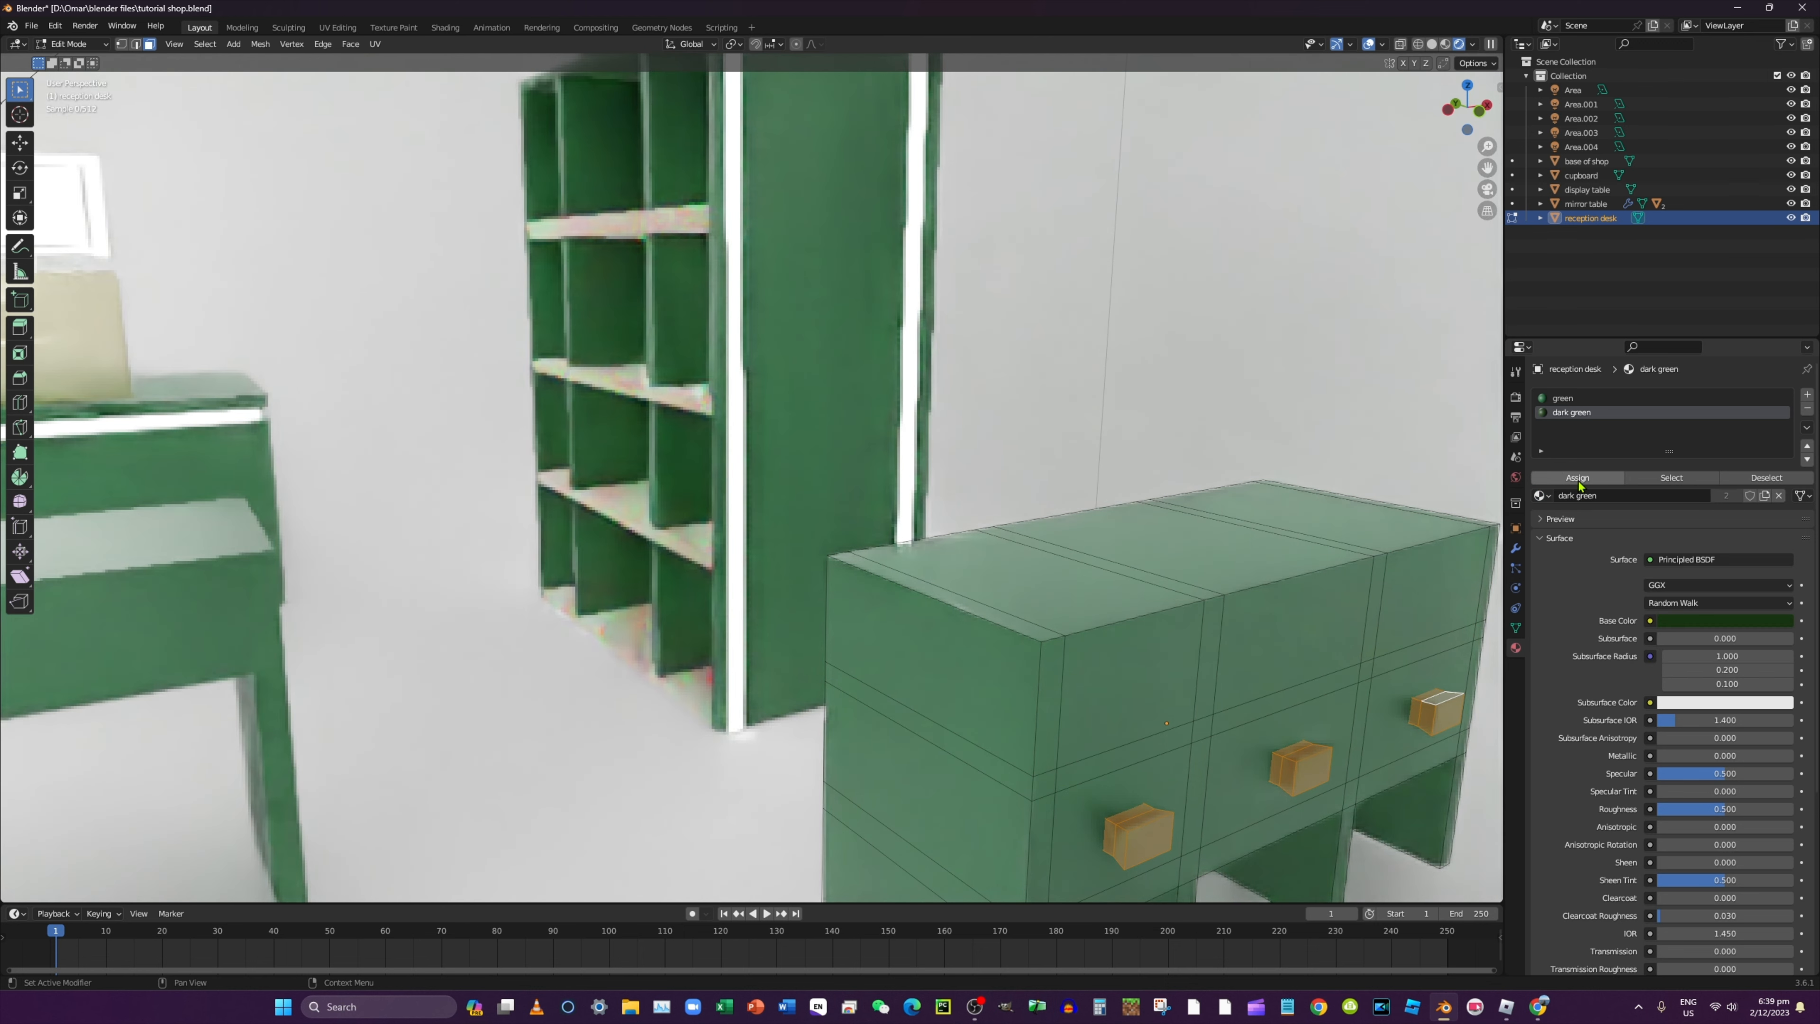
click(1578, 477)
Select the reception desk's three large top panels and the three upper front panels above the drawers
click(1133, 582)
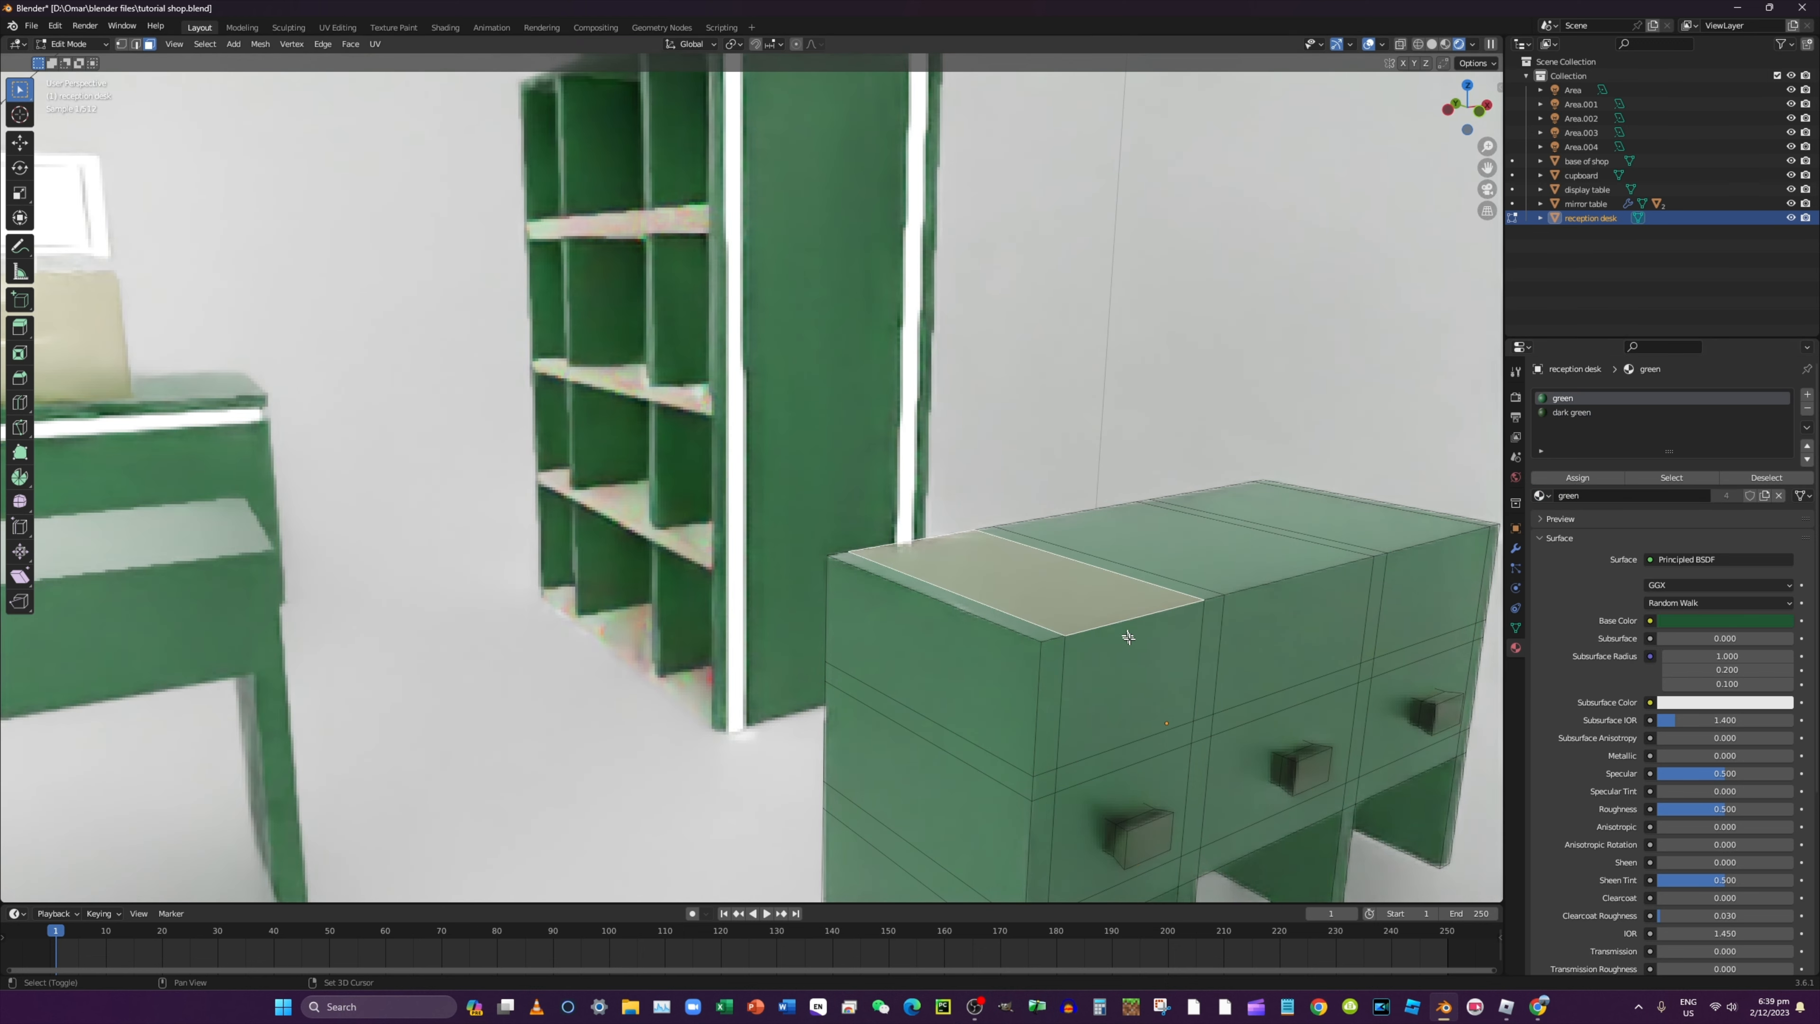
shift+click(1131, 667)
shift+click(1235, 568)
shift+click(1289, 645)
shift+click(1404, 559)
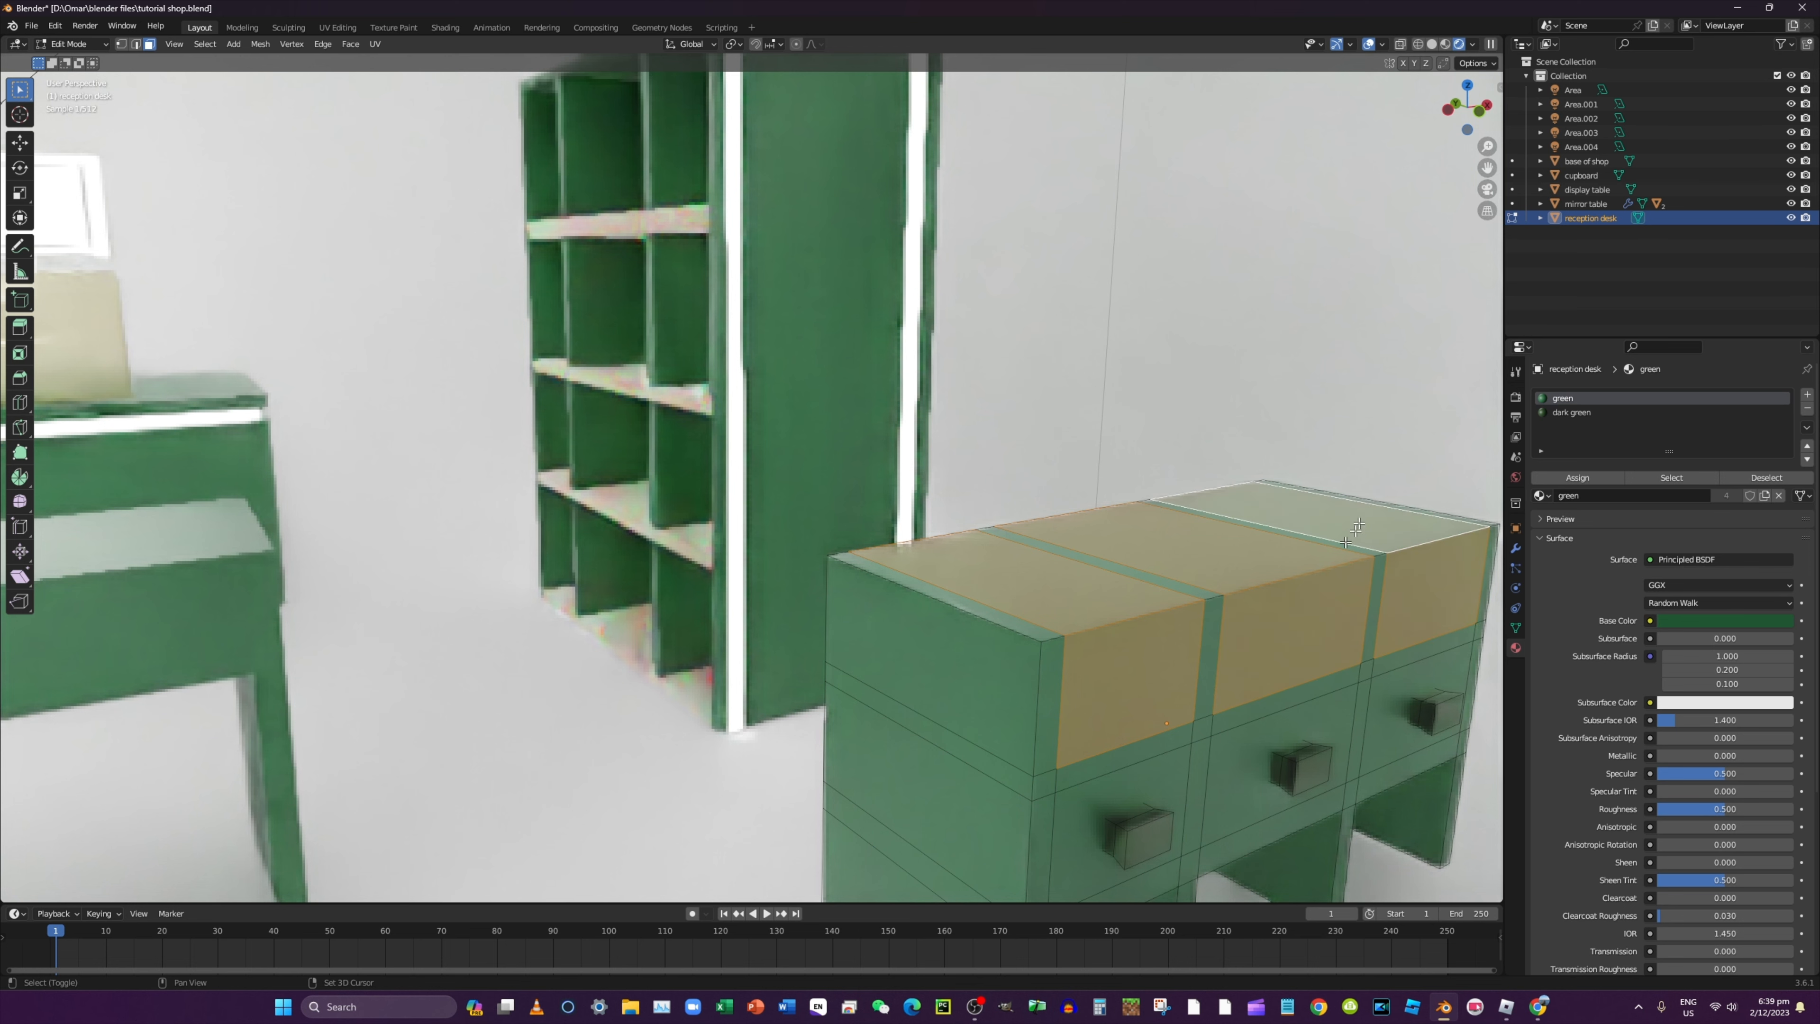
Add a third material slot to the reception desk and set it to the existing "glasss" material
click(1807, 394)
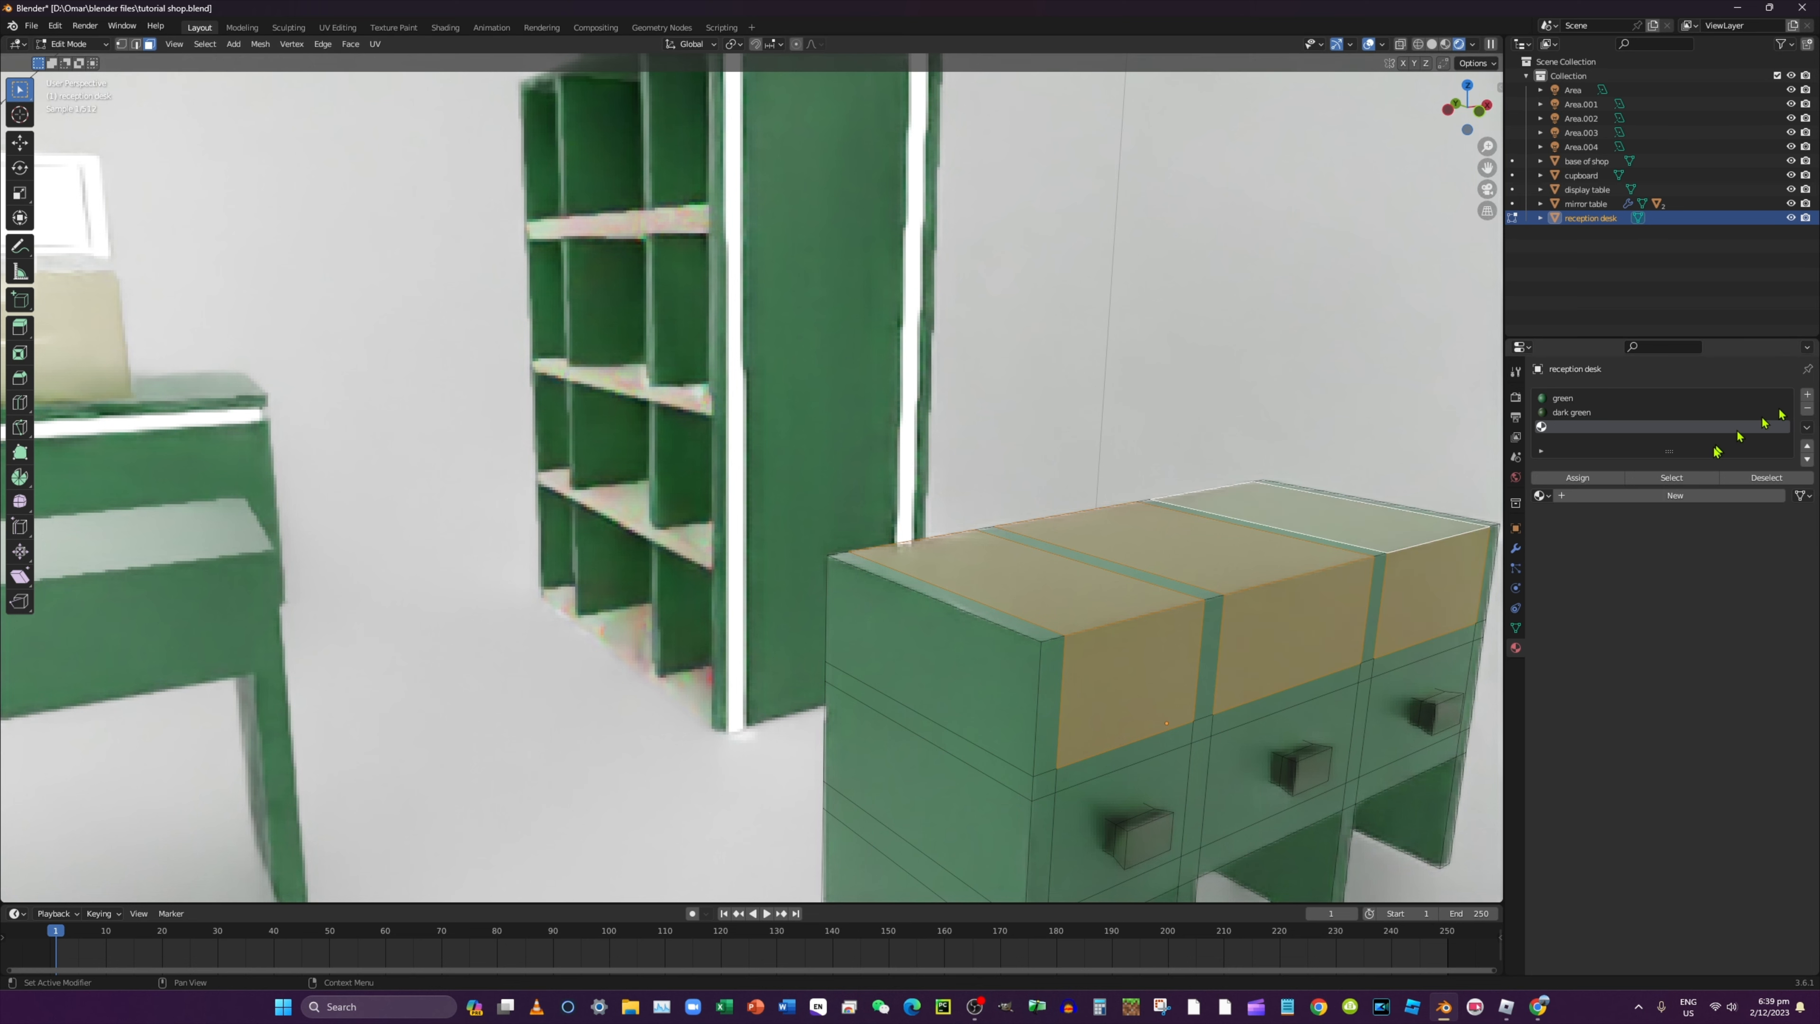
click(1674, 494)
click(1540, 496)
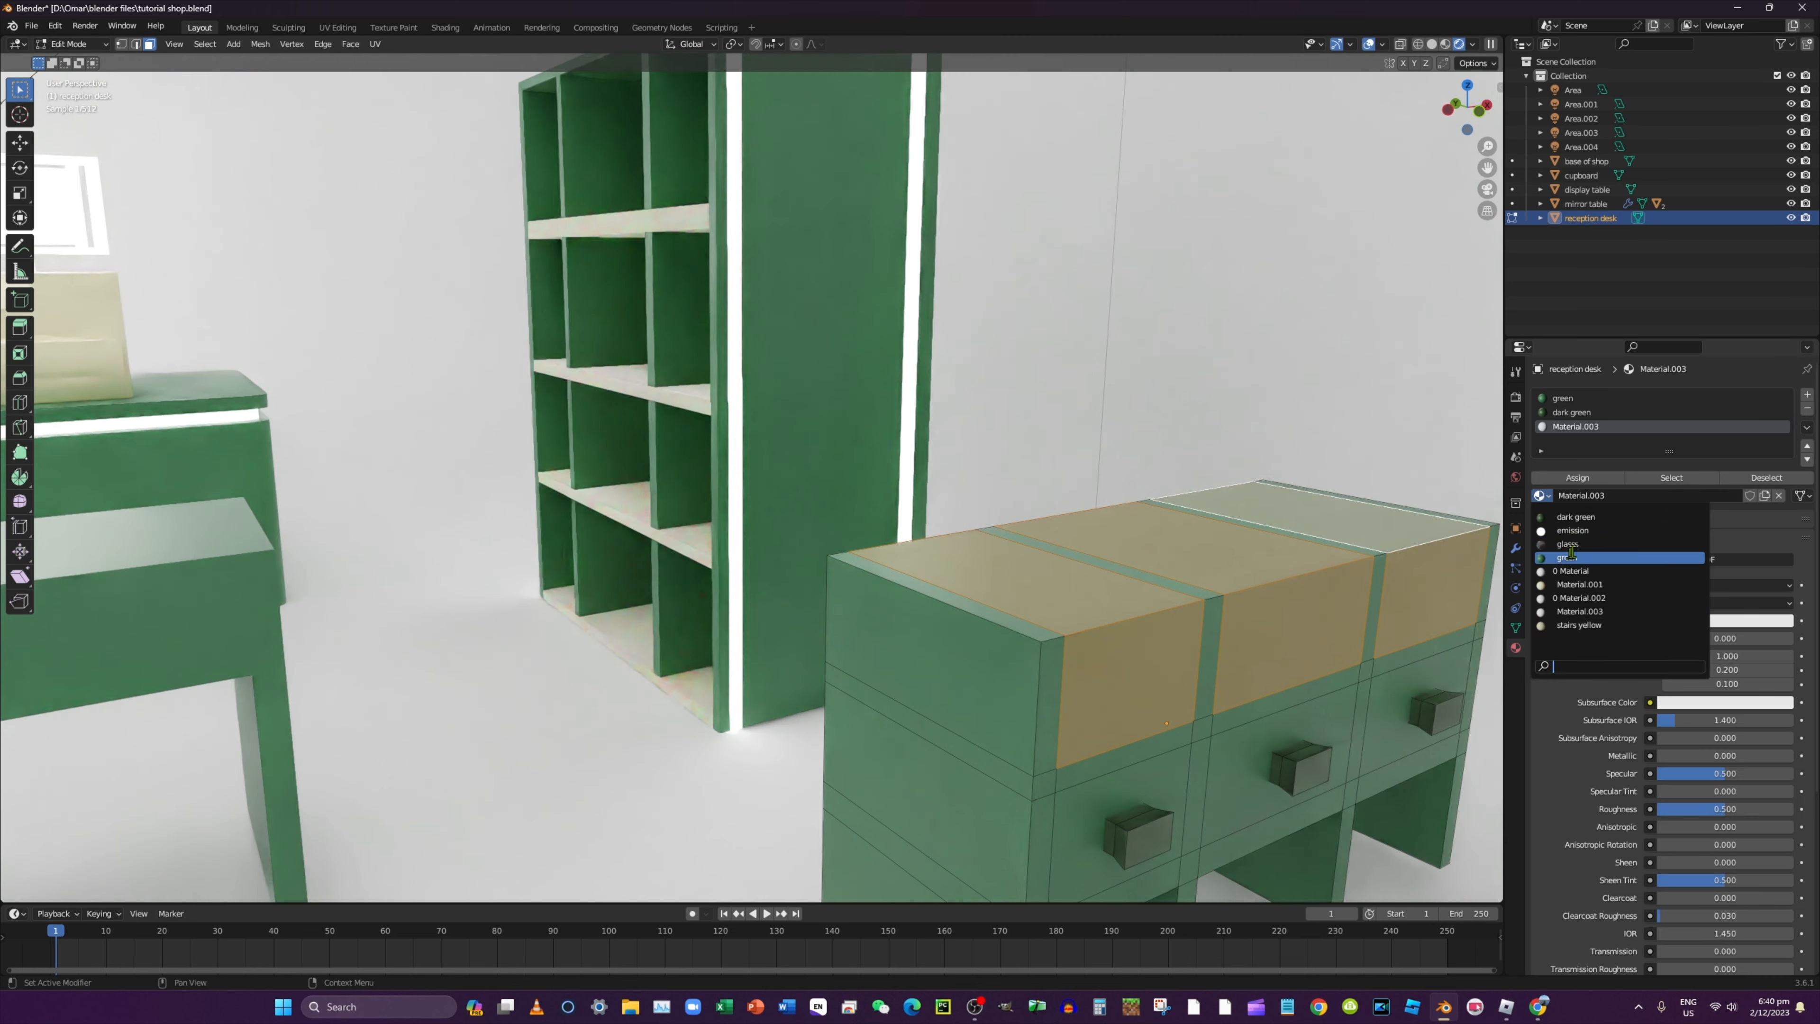
click(1568, 544)
Add the three upper back panels to the selection and assign the "glasss" material to all selected panels
middle_drag(1314, 539, 1448, 548)
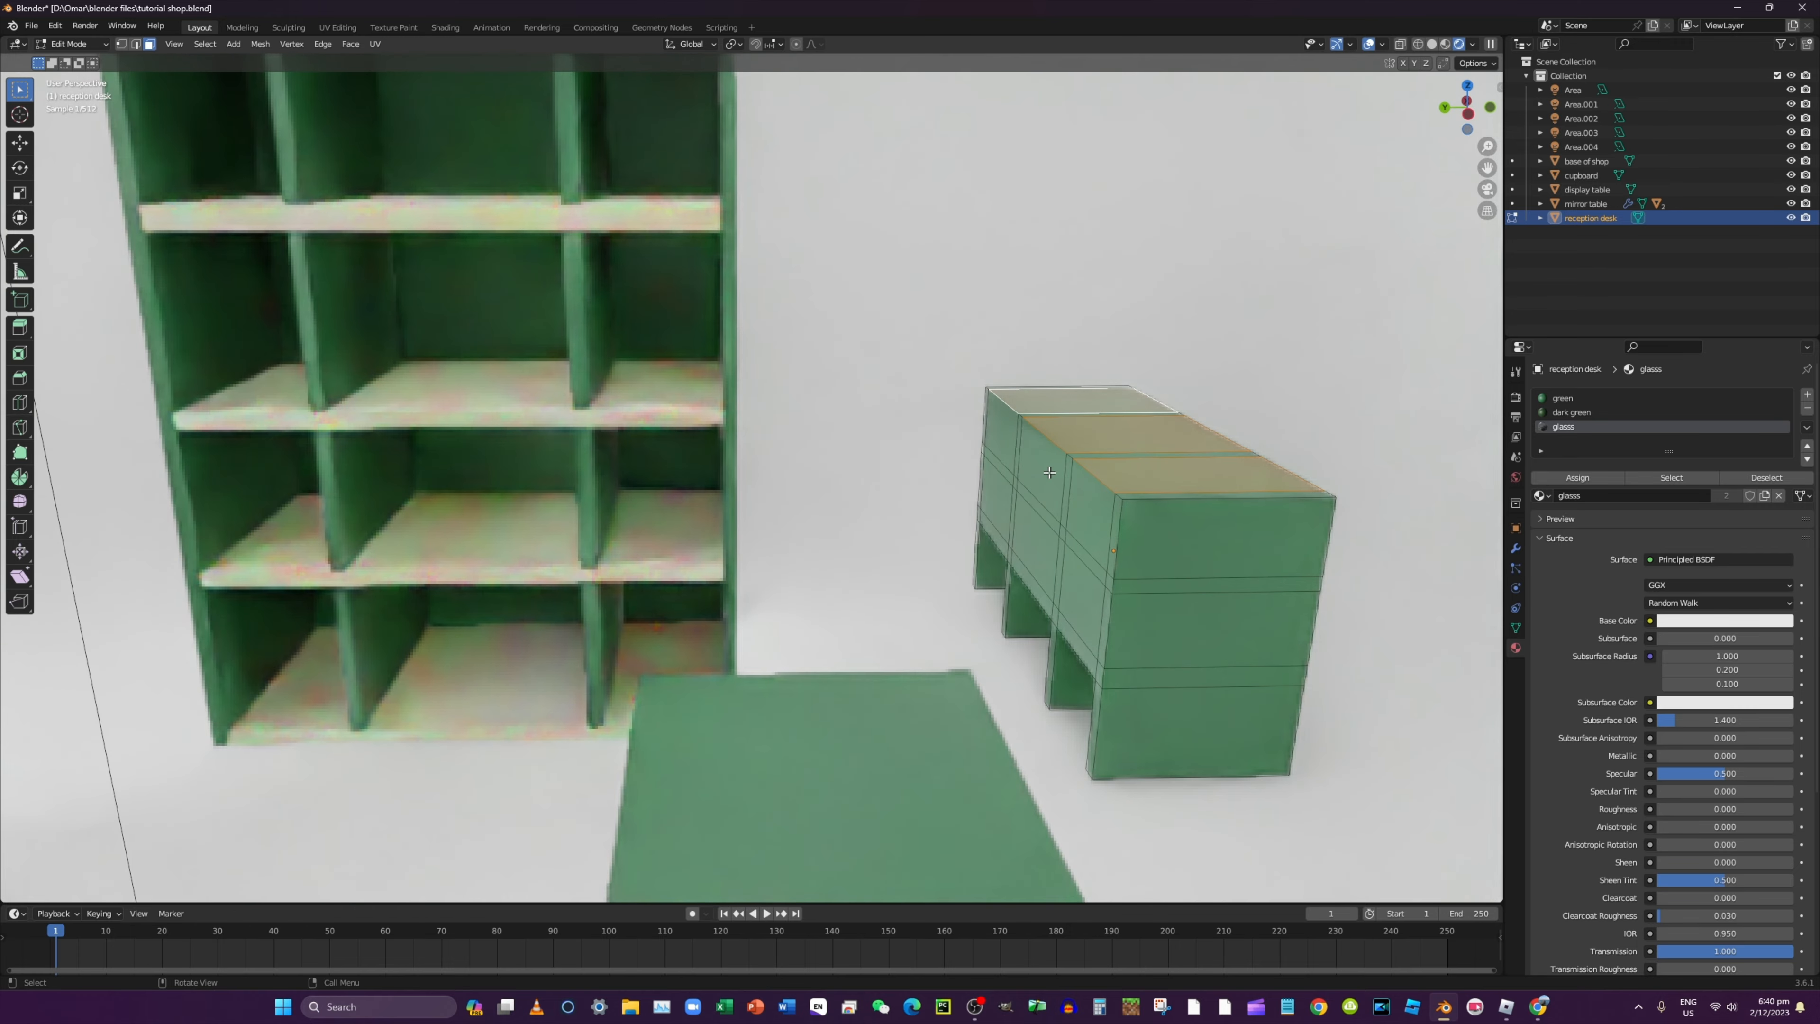
shift+click(1005, 431)
shift+click(1043, 462)
shift+click(1083, 500)
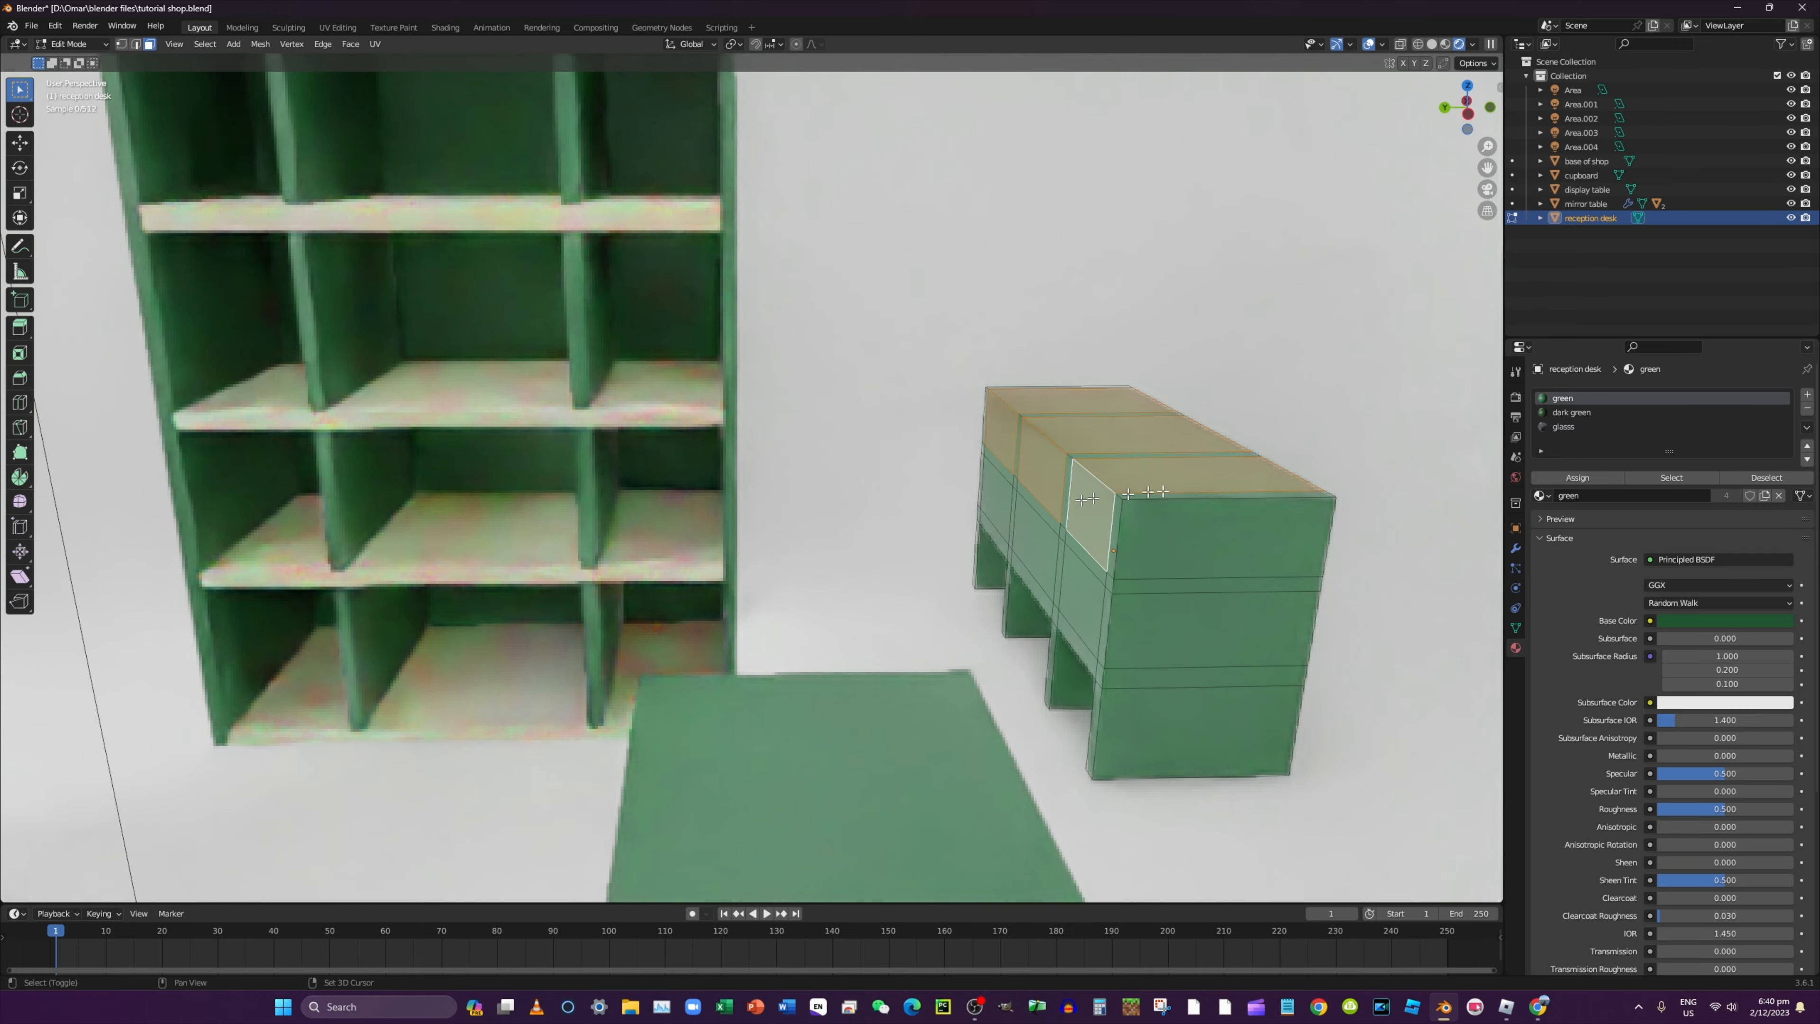
click(1612, 428)
click(1579, 478)
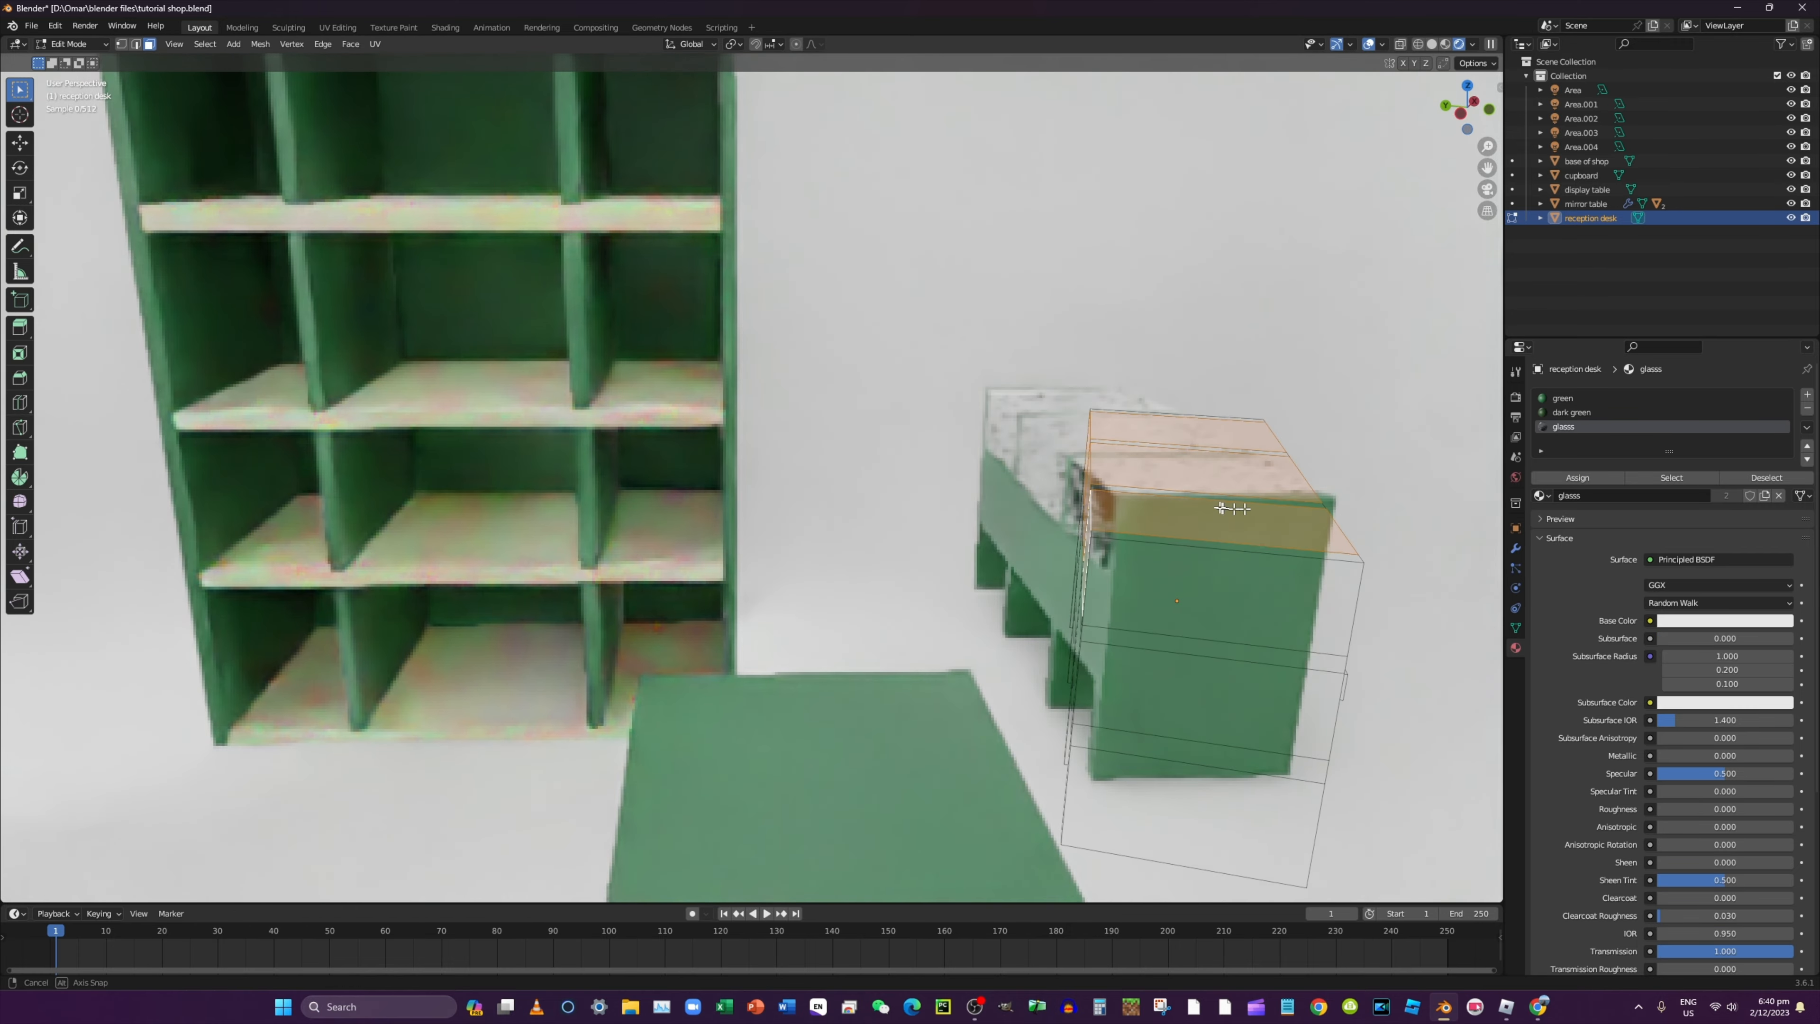
Return to Object Mode and check the reception desk and surrounding shop furniture from several sides
middle_drag(1222, 507, 1145, 487)
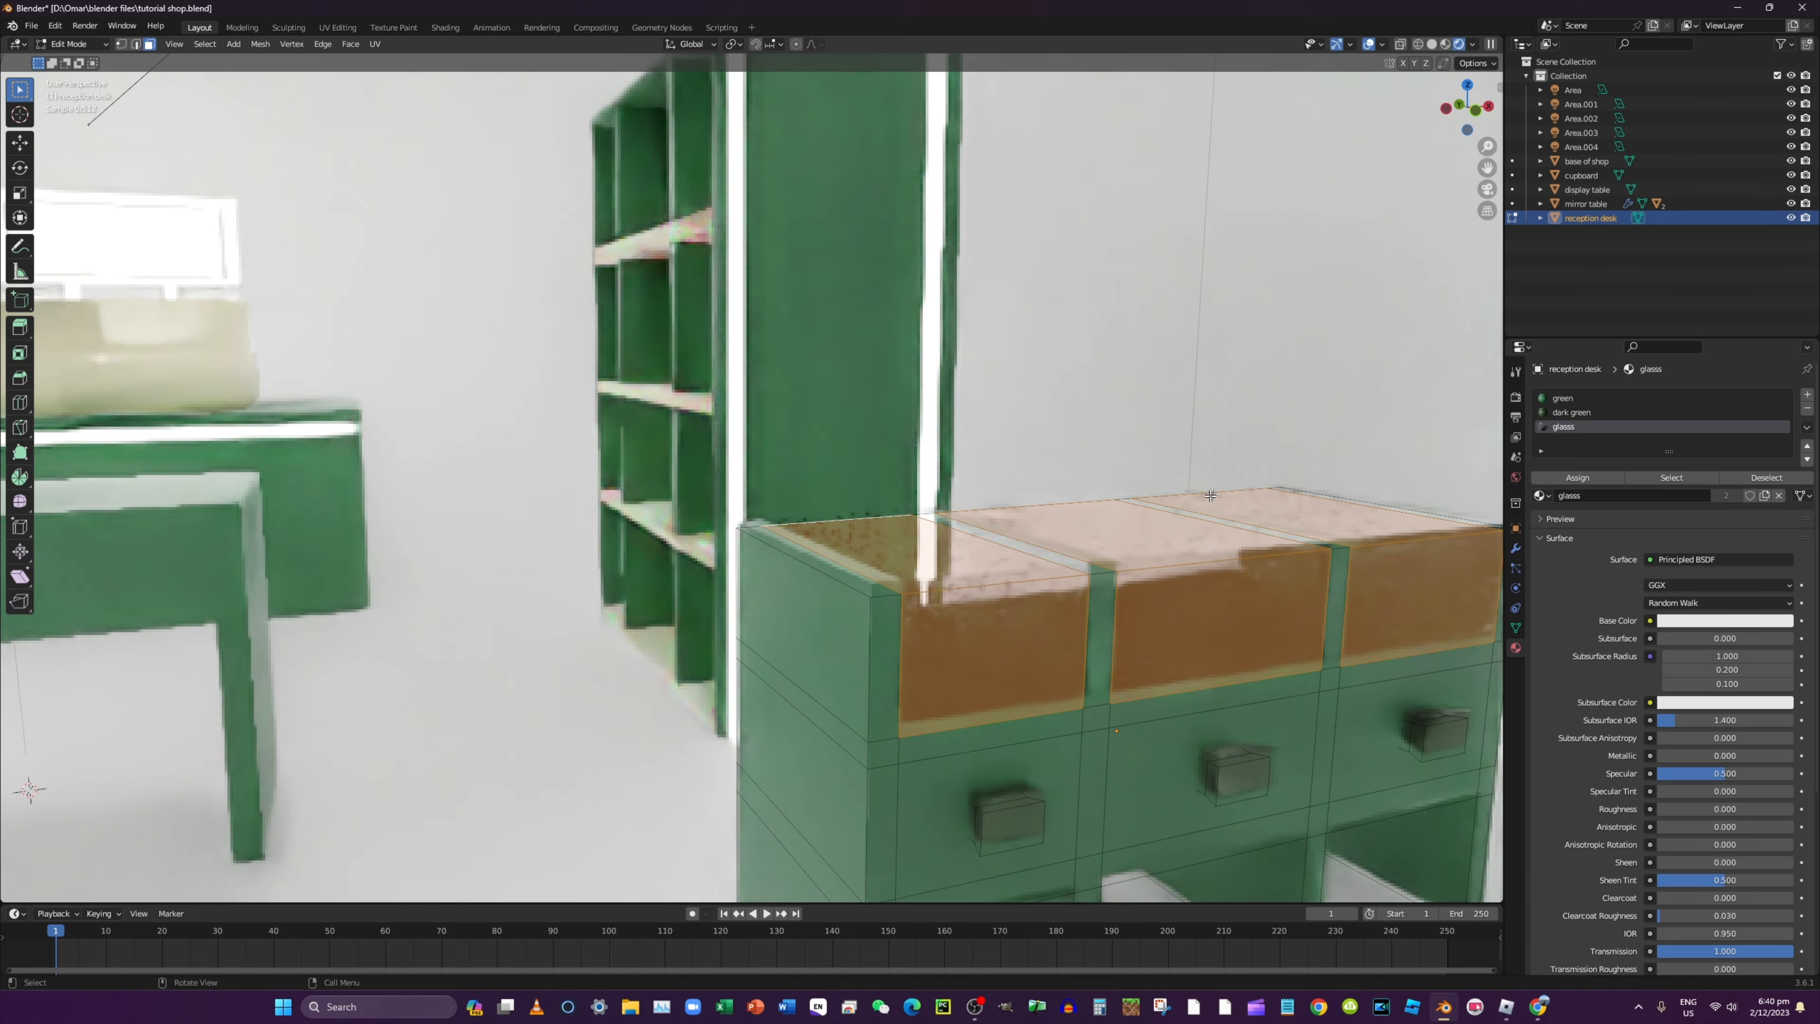
click(69, 44)
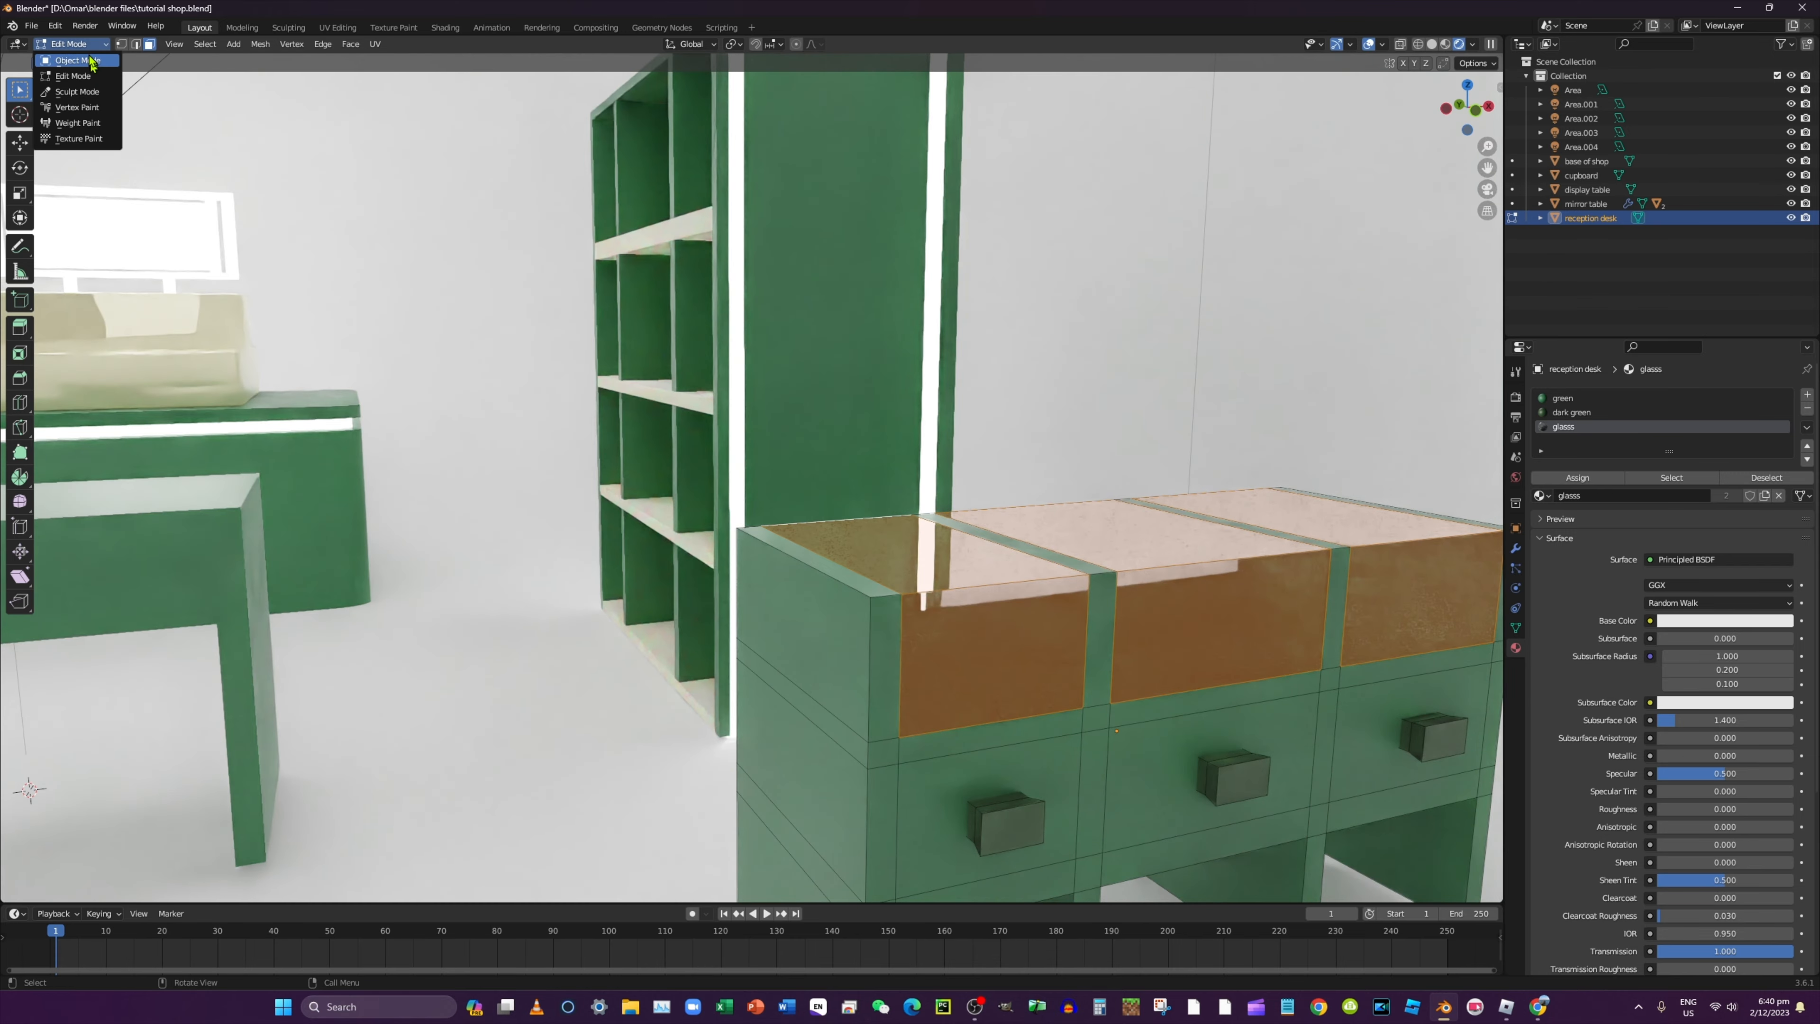
click(77, 63)
scroll(791, 409, up, 2)
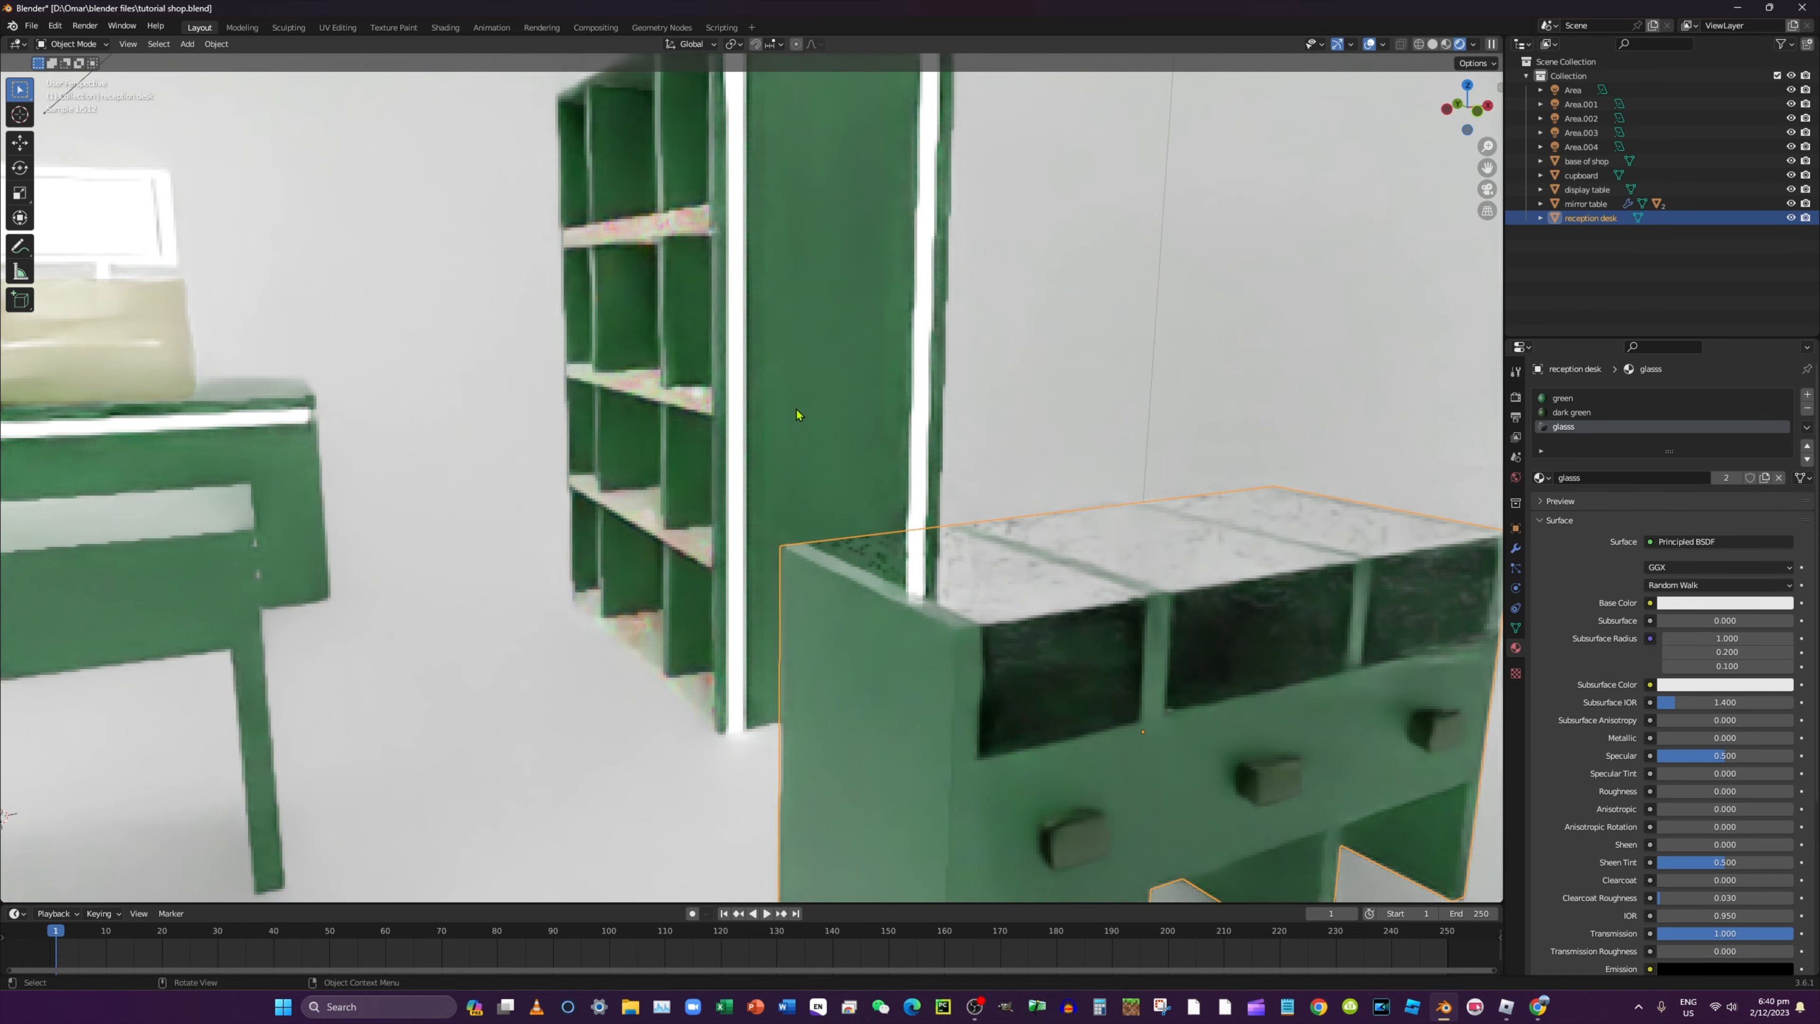
scroll(796, 408, down, 1)
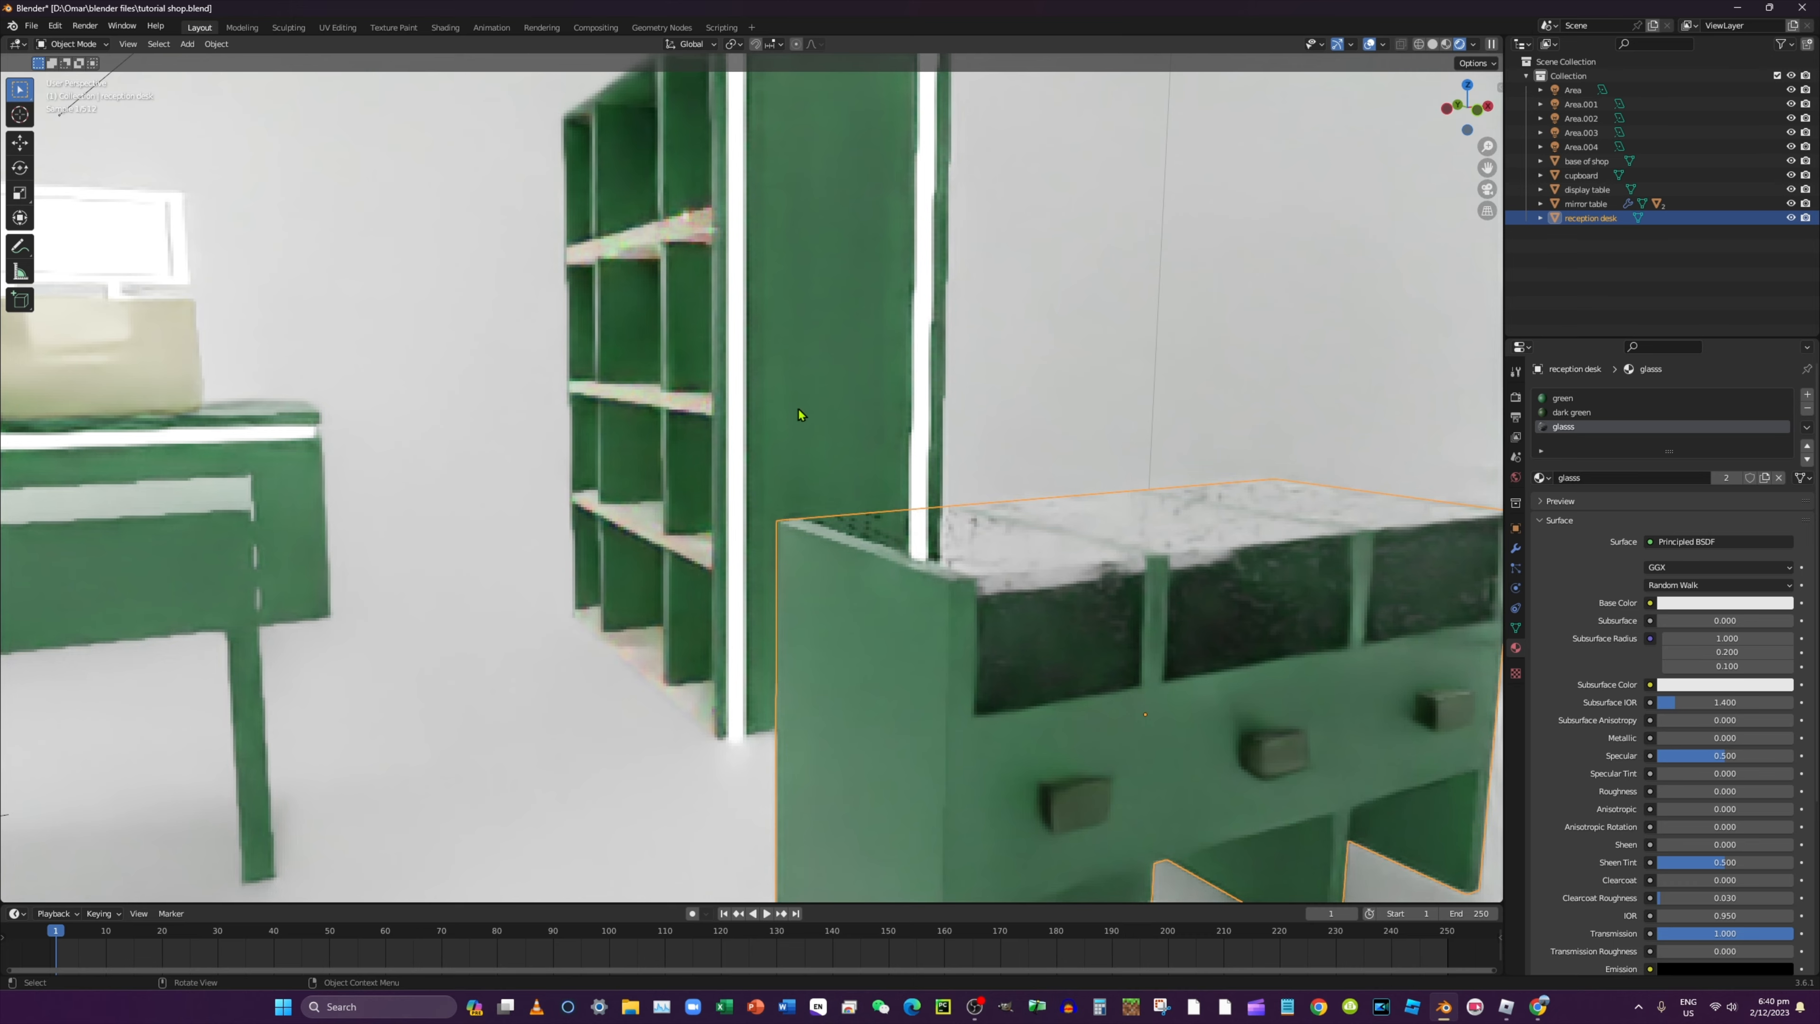
scroll(799, 410, down, 6)
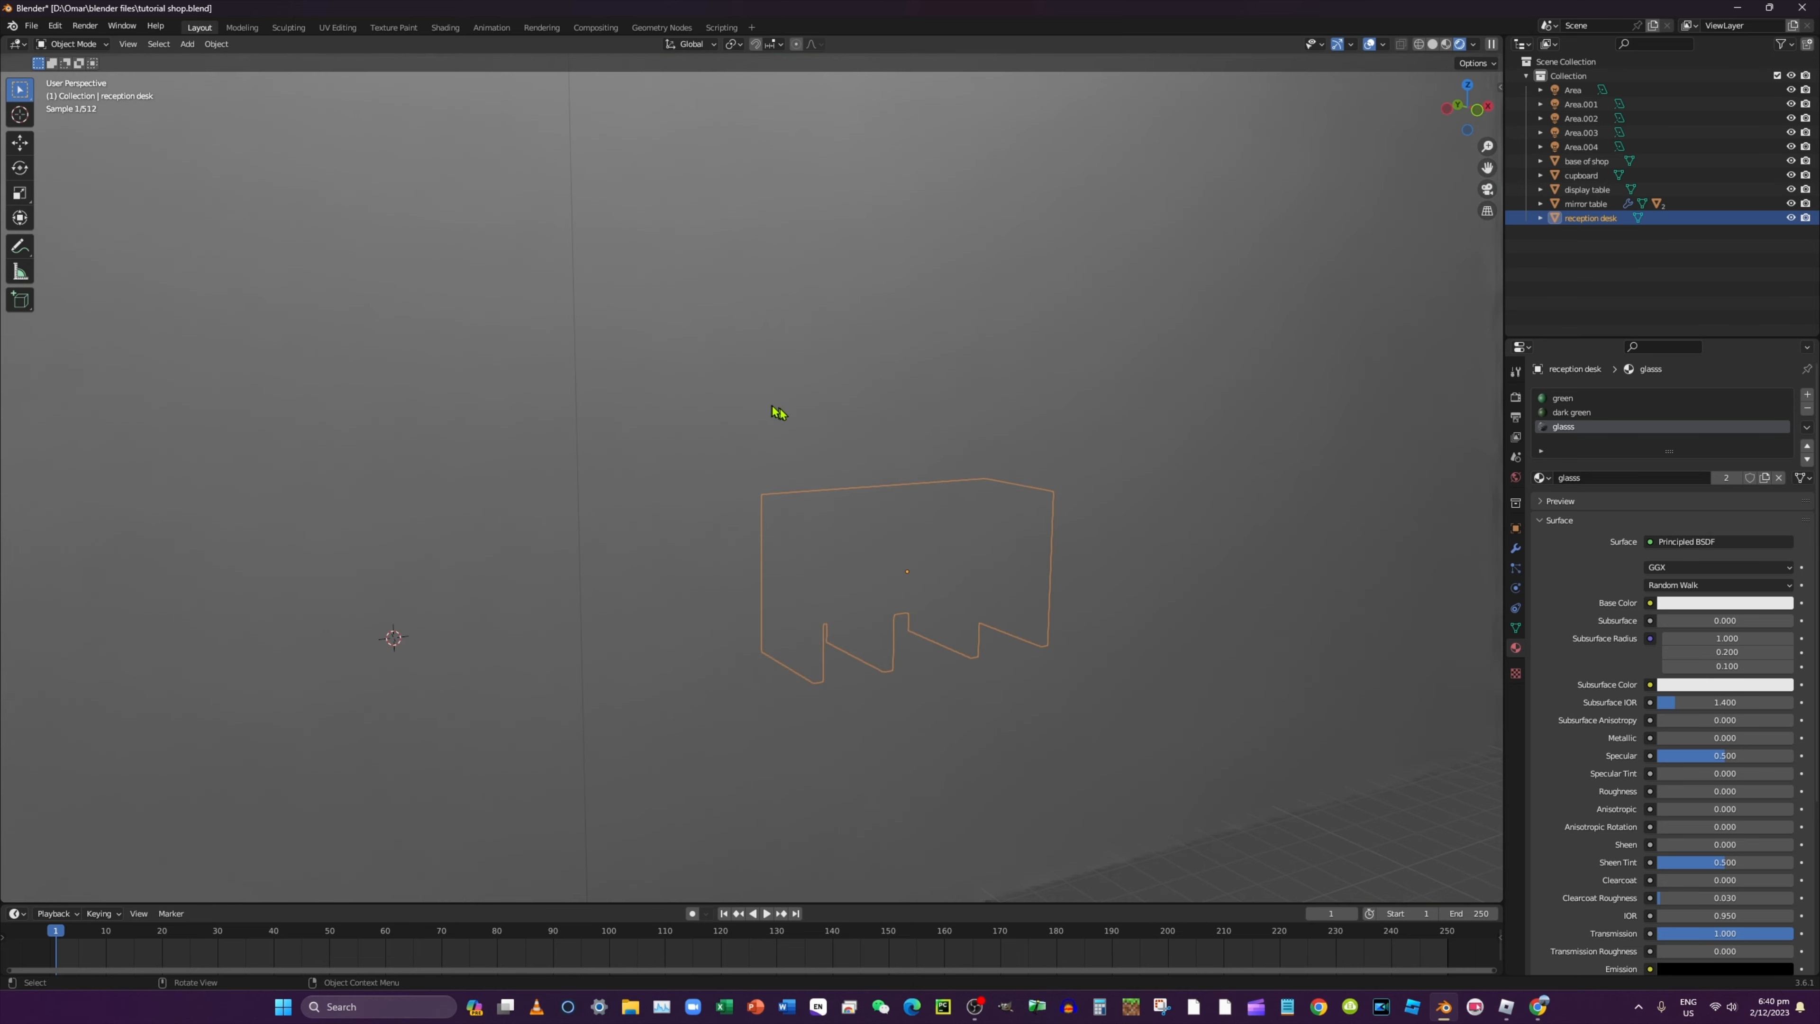
middle_drag(777, 411, 1040, 422)
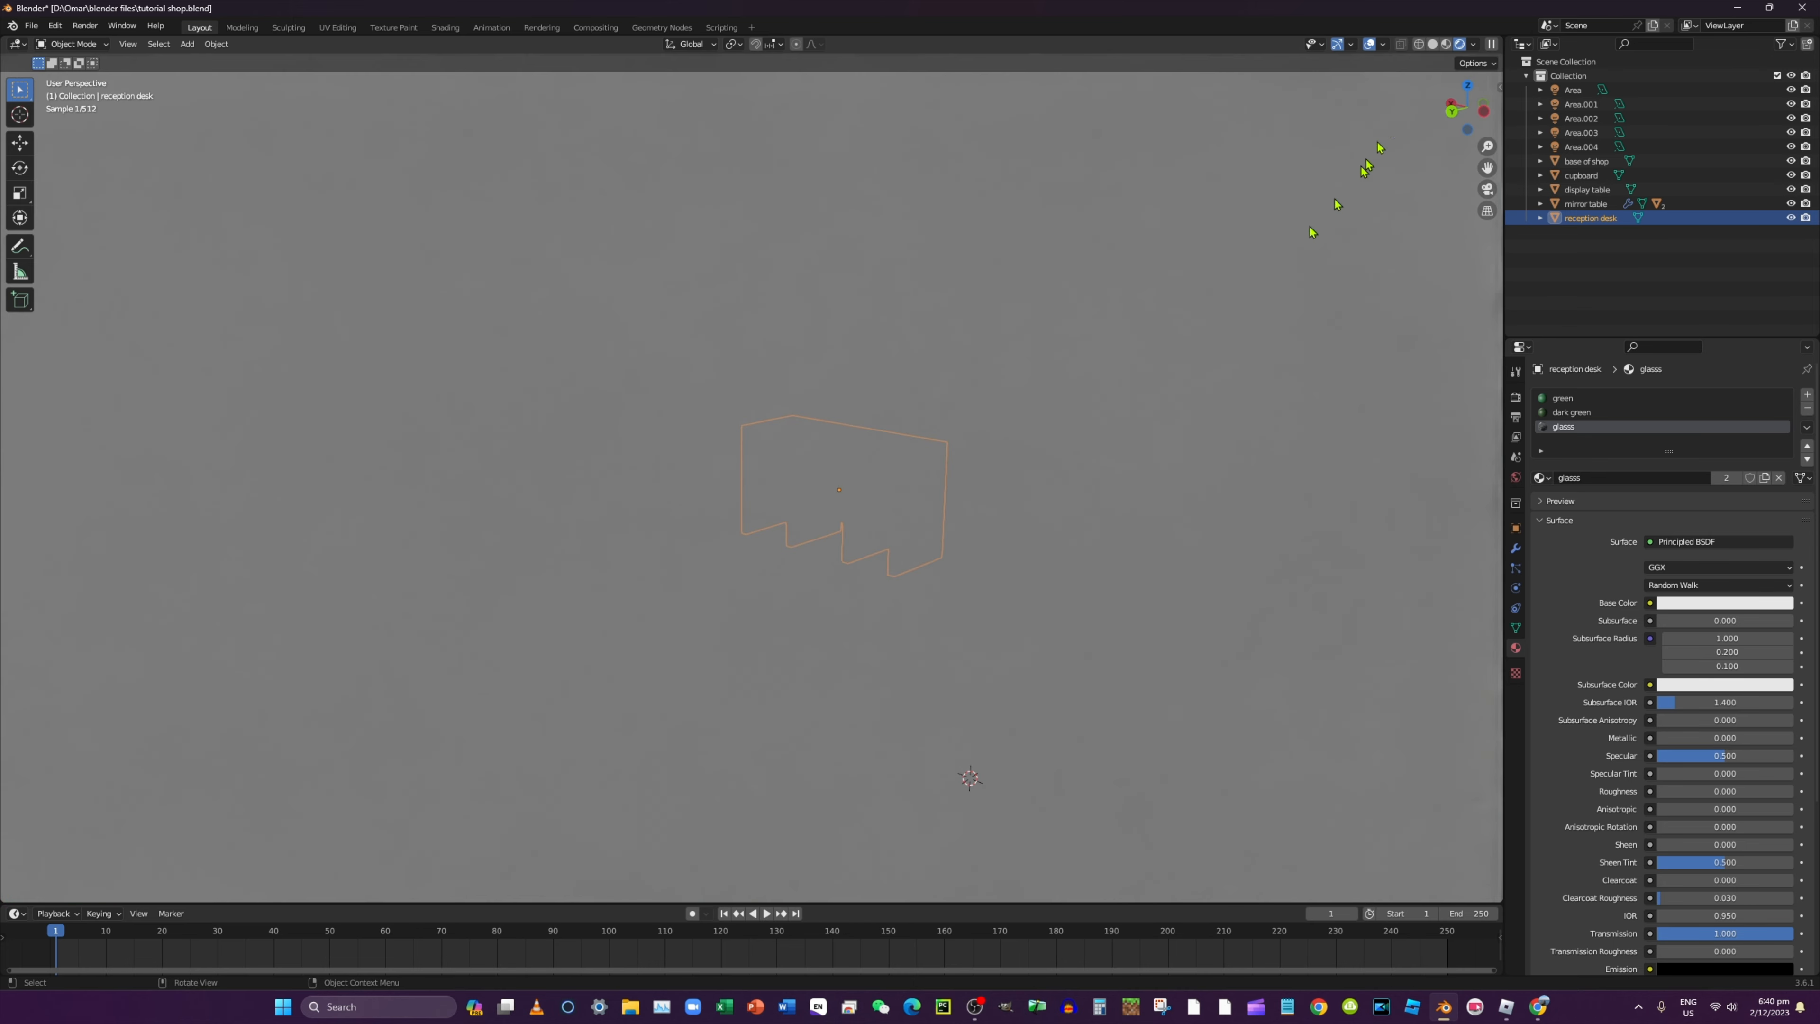
middle_drag(1225, 204, 1138, 234)
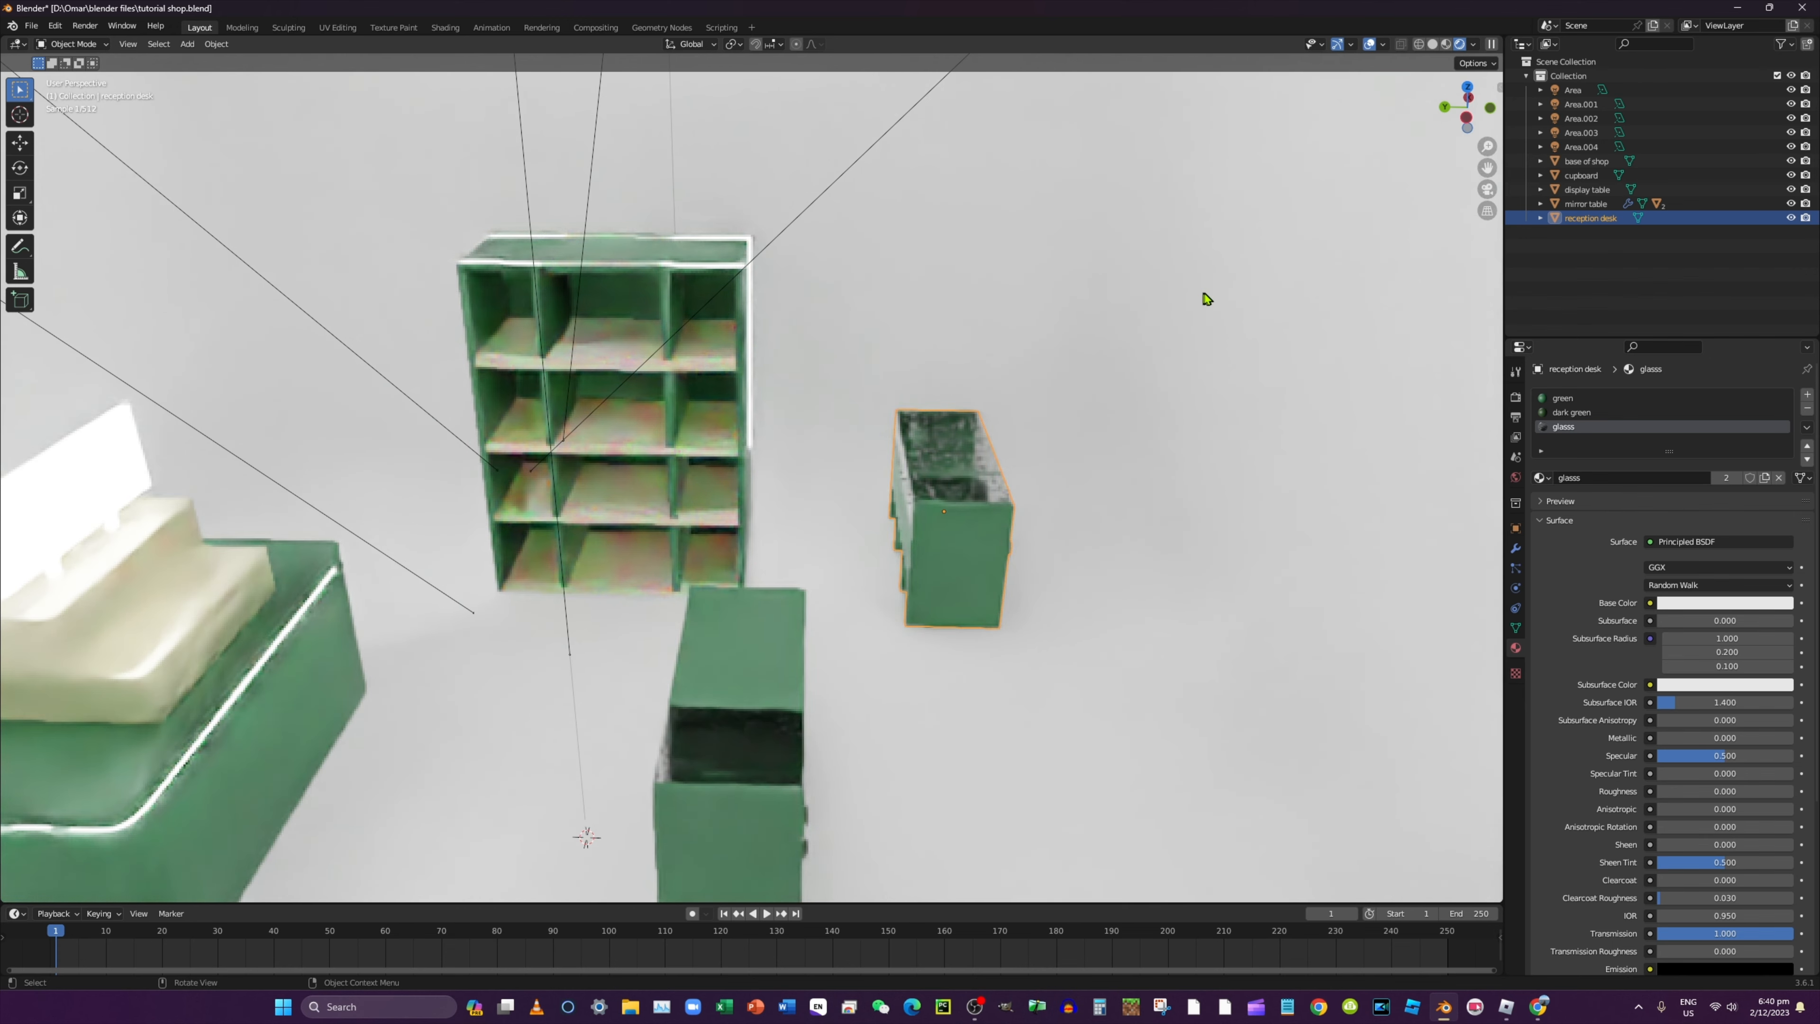
scroll(1201, 294, down, 1)
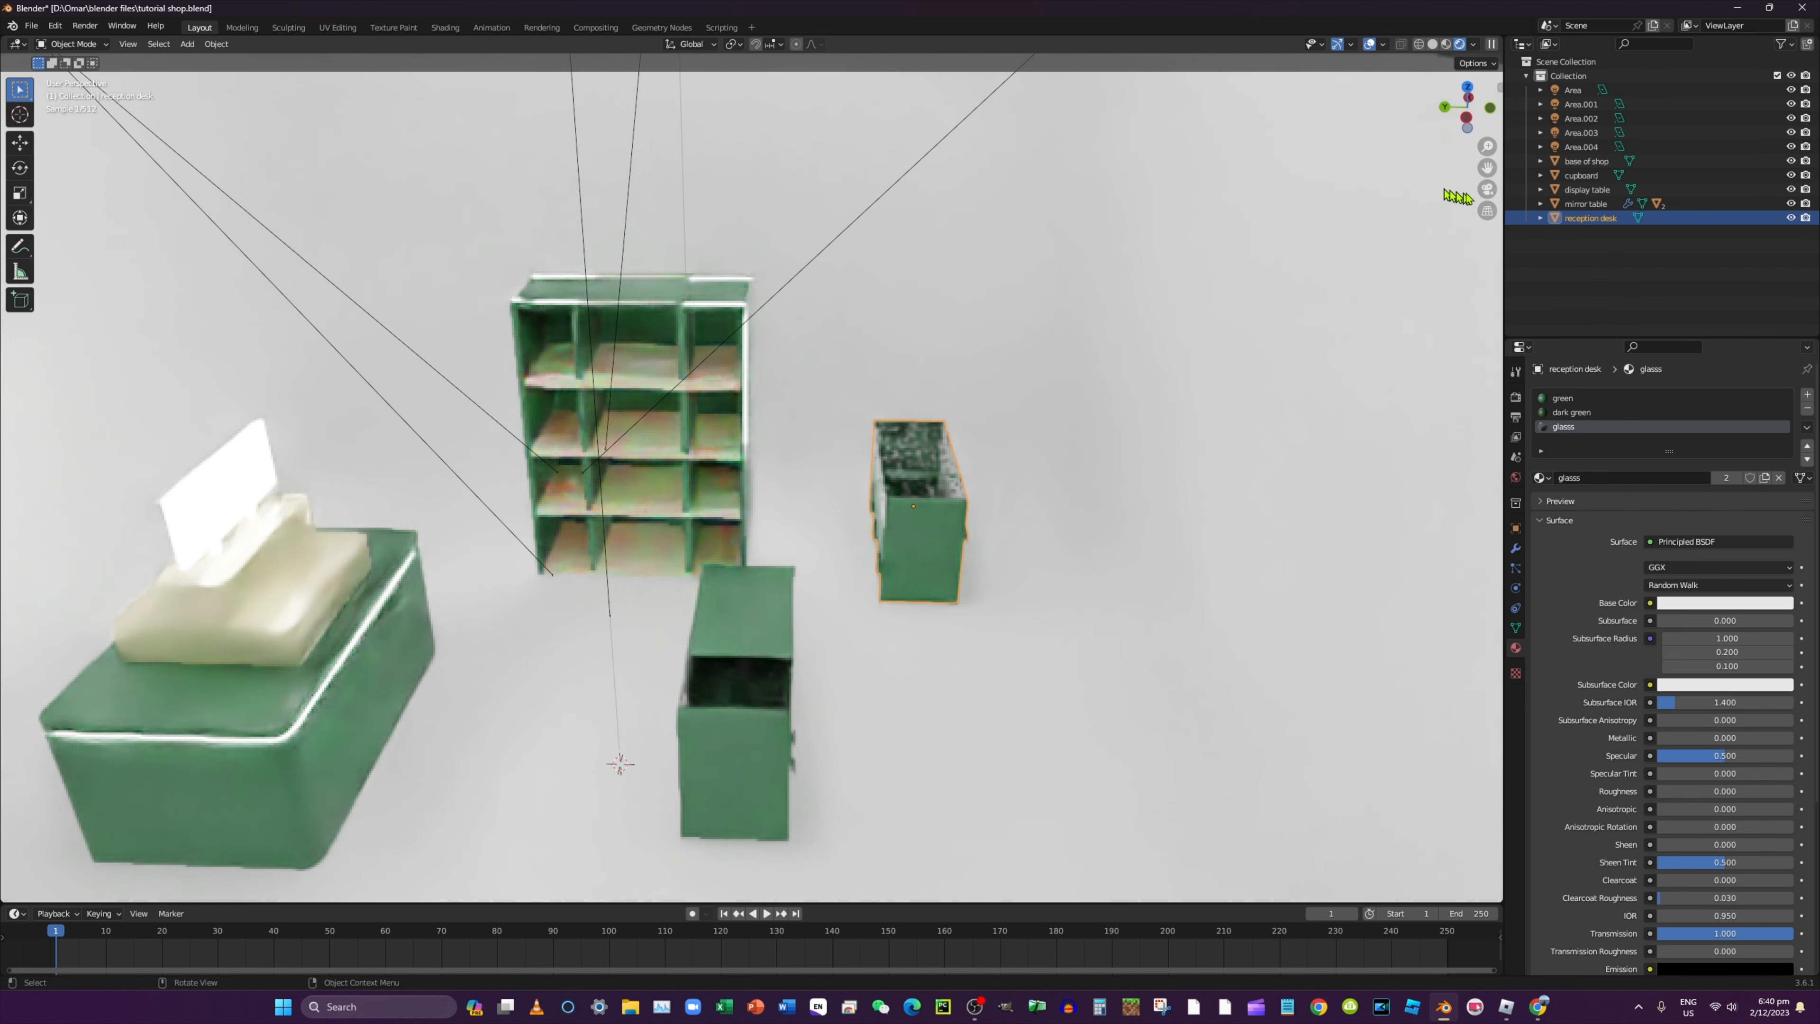